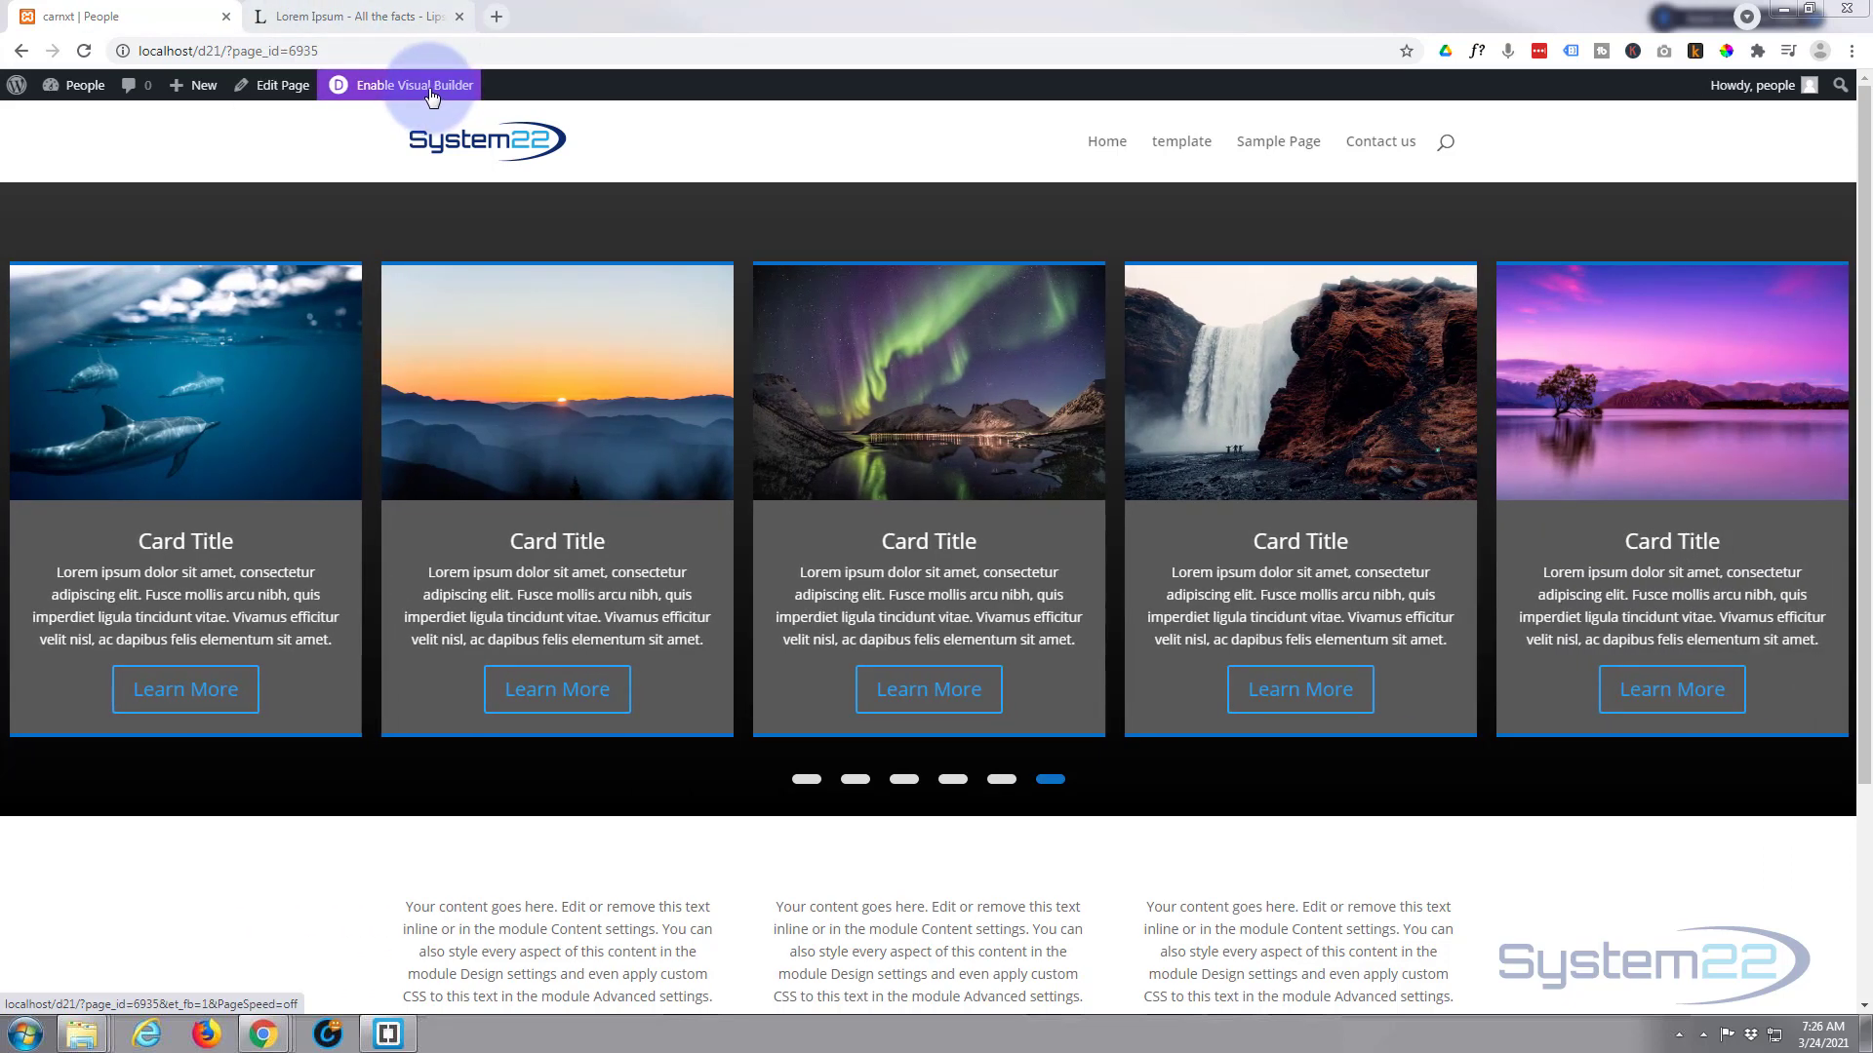
Open the page in the Visual Builder and delete the row containing the card carousel
{"action": "left_click", "coordinate": [432, 87]}
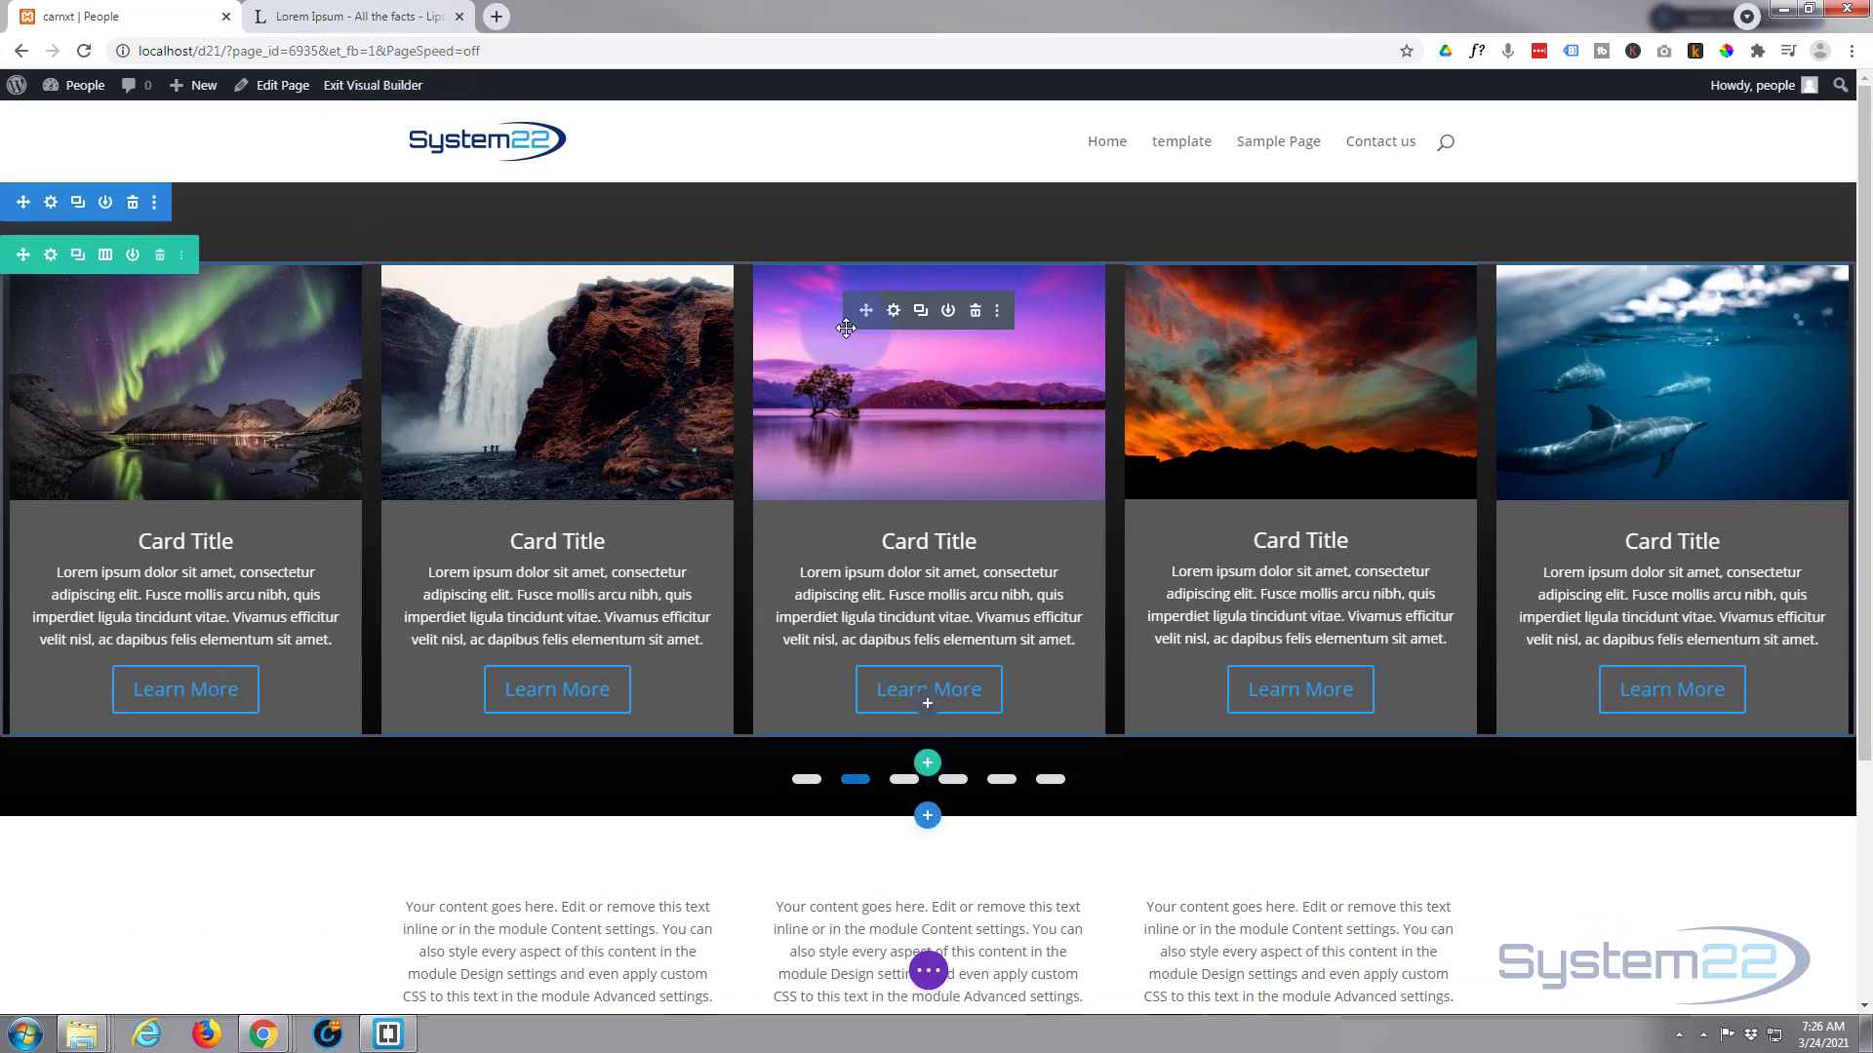
{"action": "left_click", "coordinate": [160, 256]}
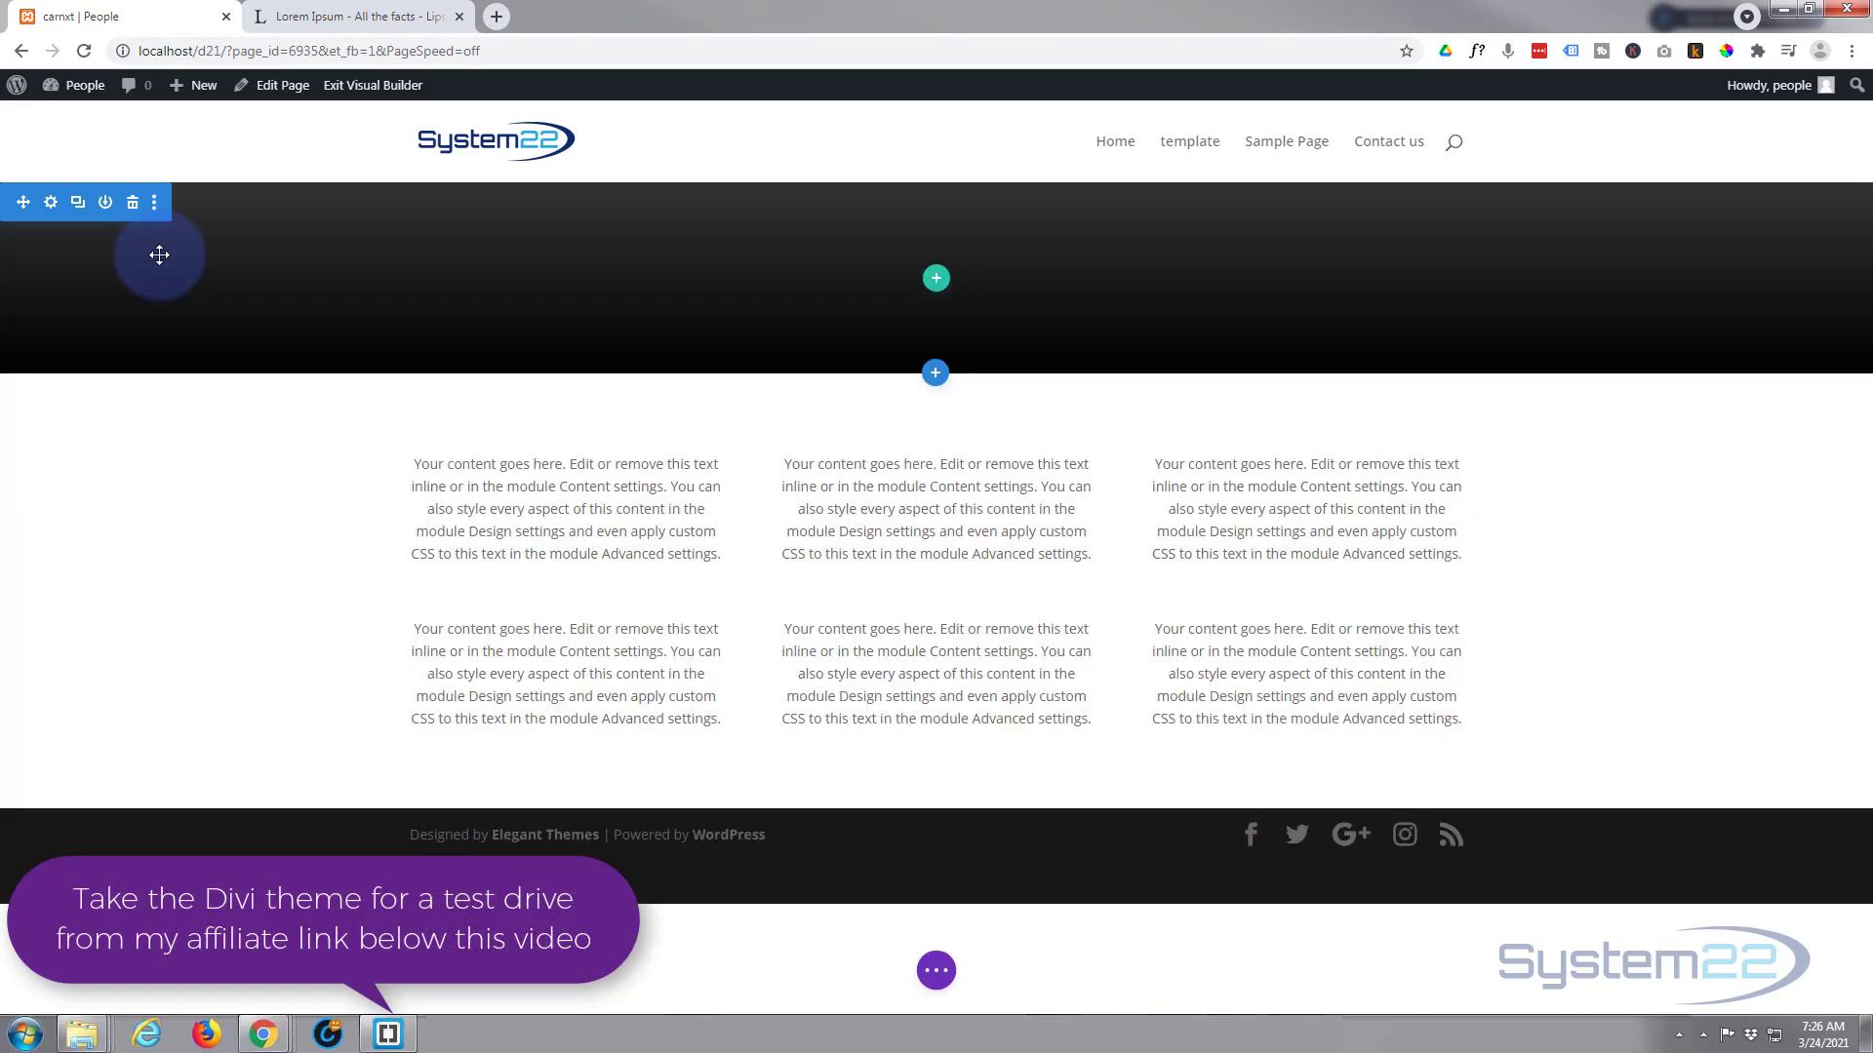
Remove the background gradient from the emptied section and save its settings
{"action": "left_click", "coordinate": [51, 203]}
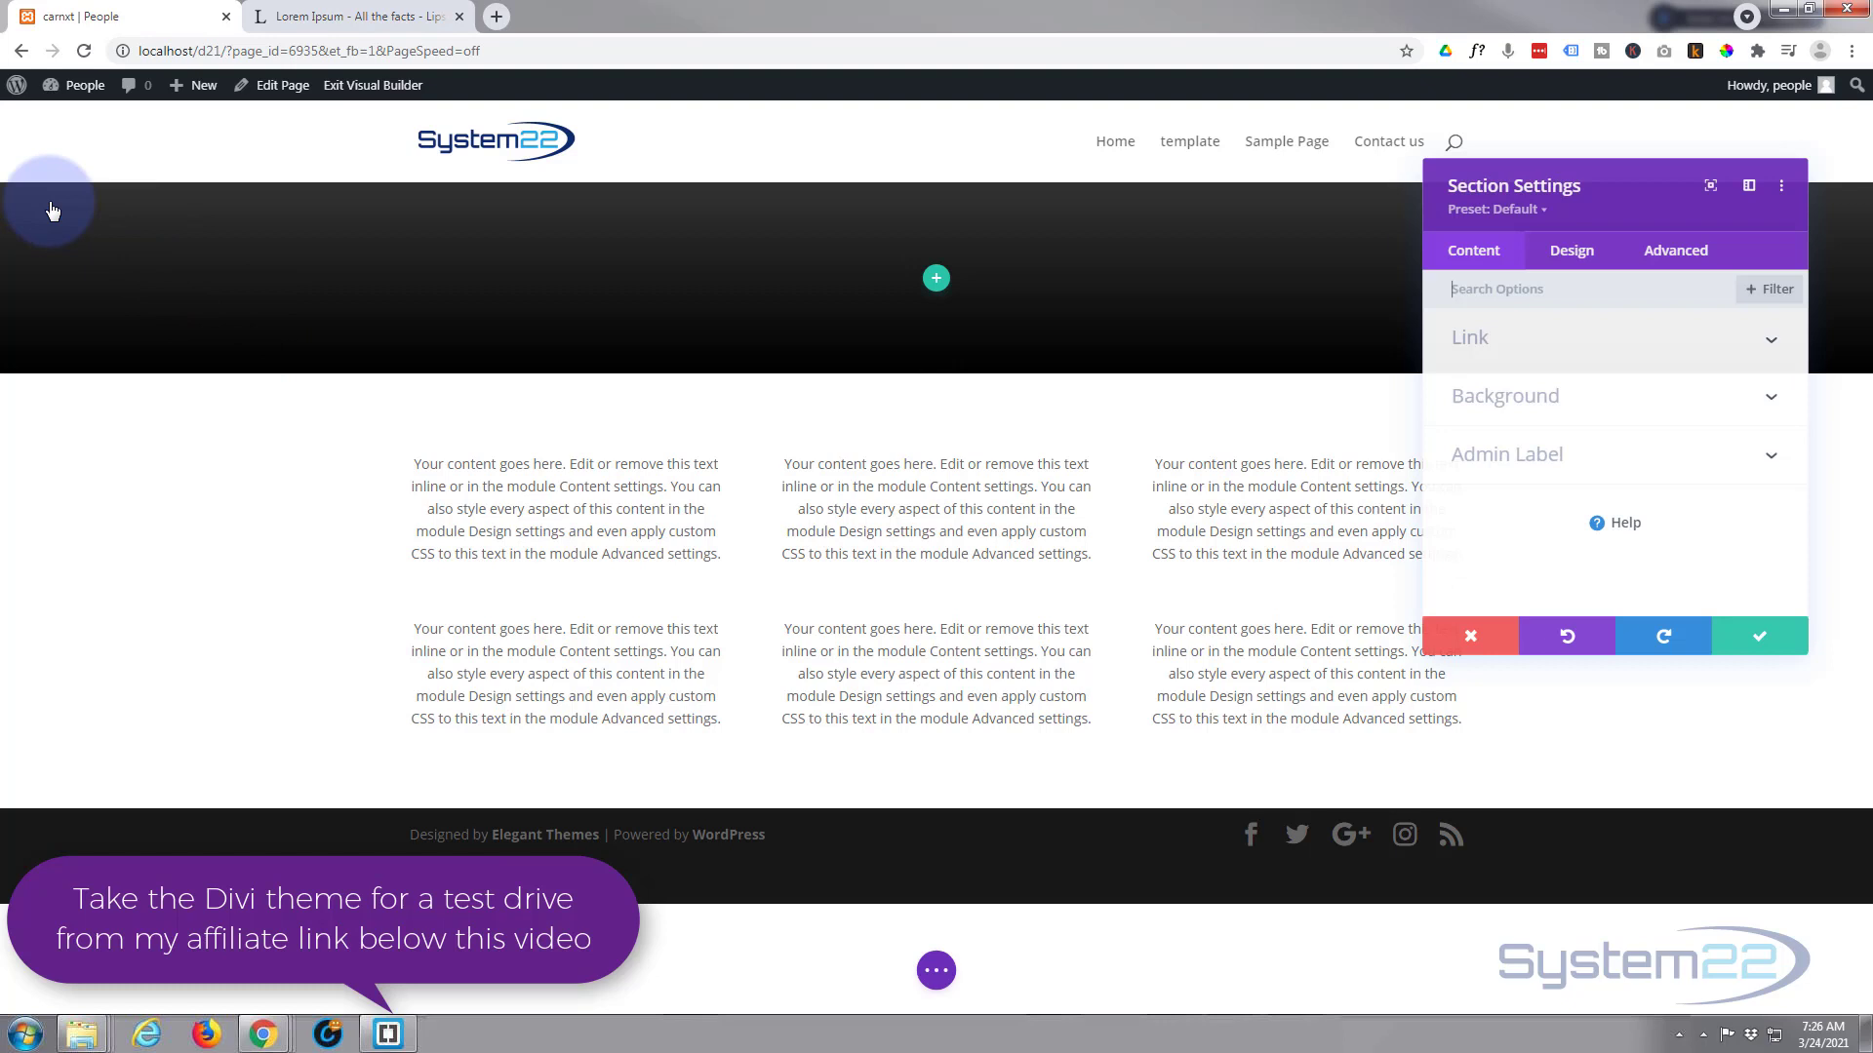
{"action": "left_click", "coordinate": [1541, 410]}
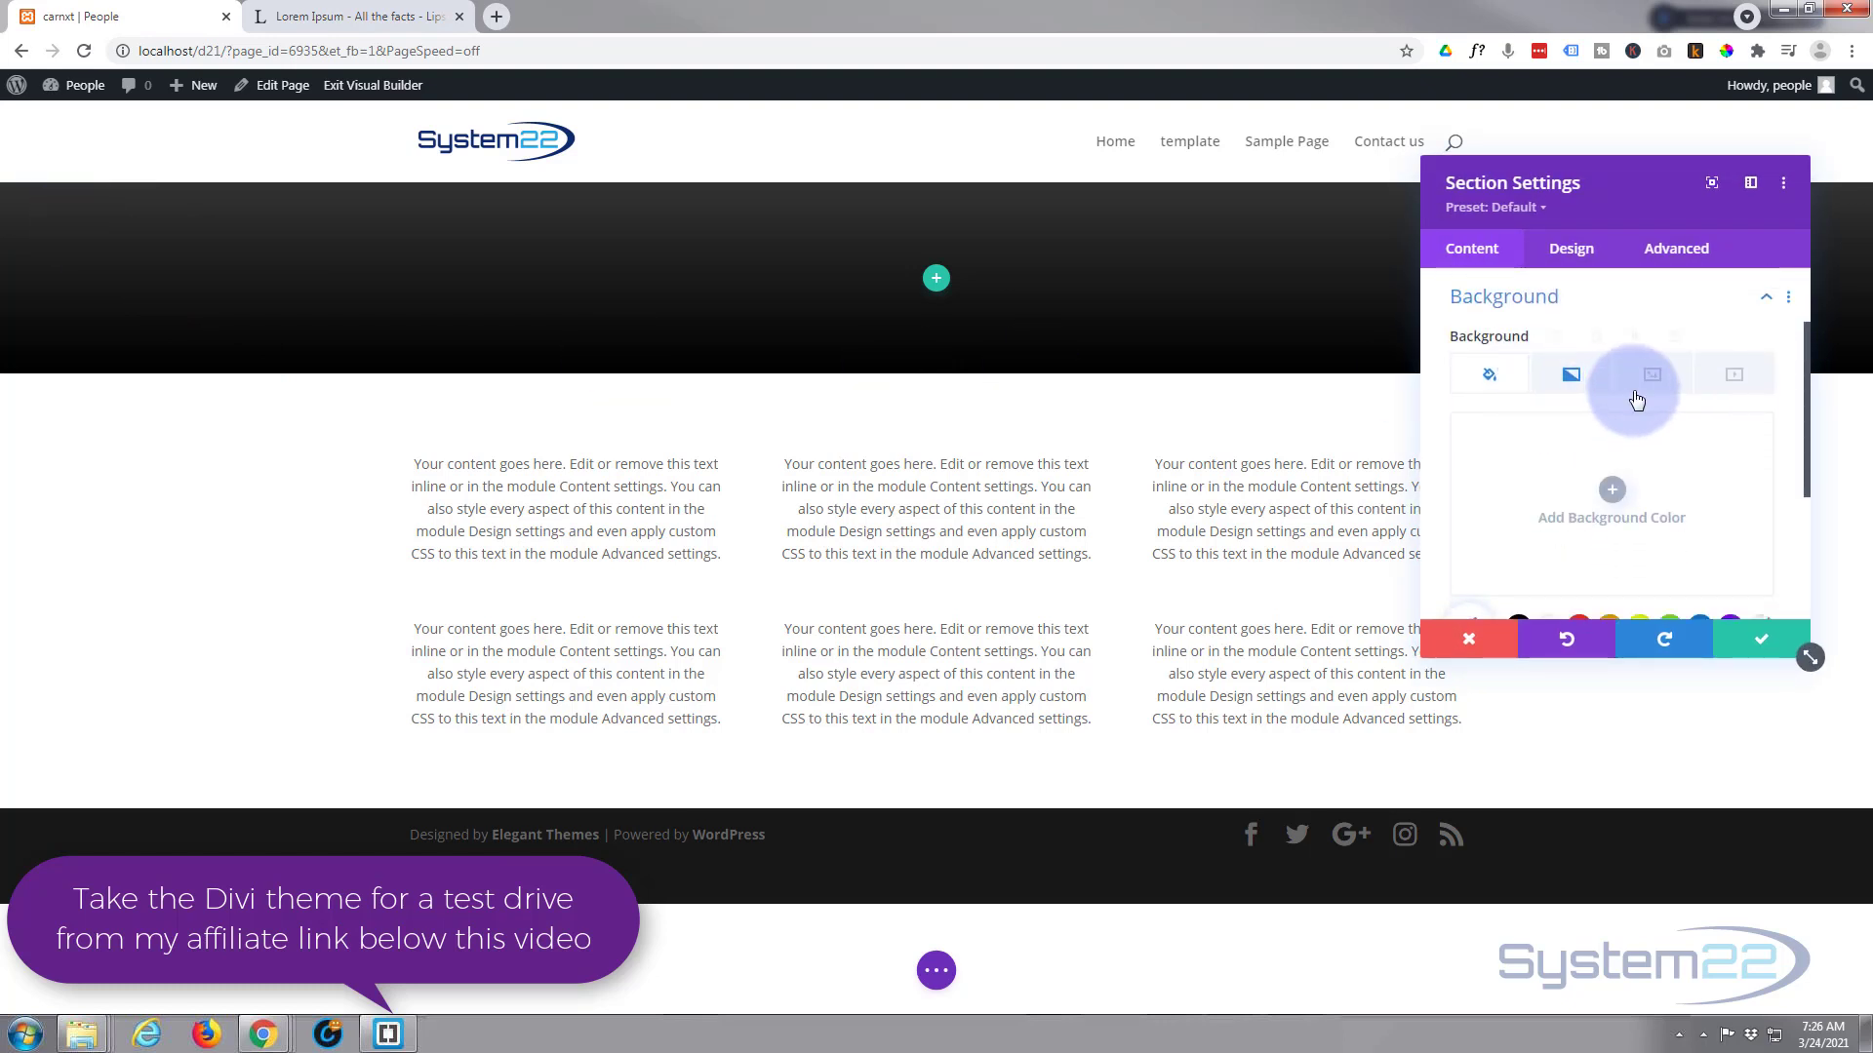
{"action": "left_click", "coordinate": [1571, 375]}
{"action": "left_click", "coordinate": [1715, 444]}
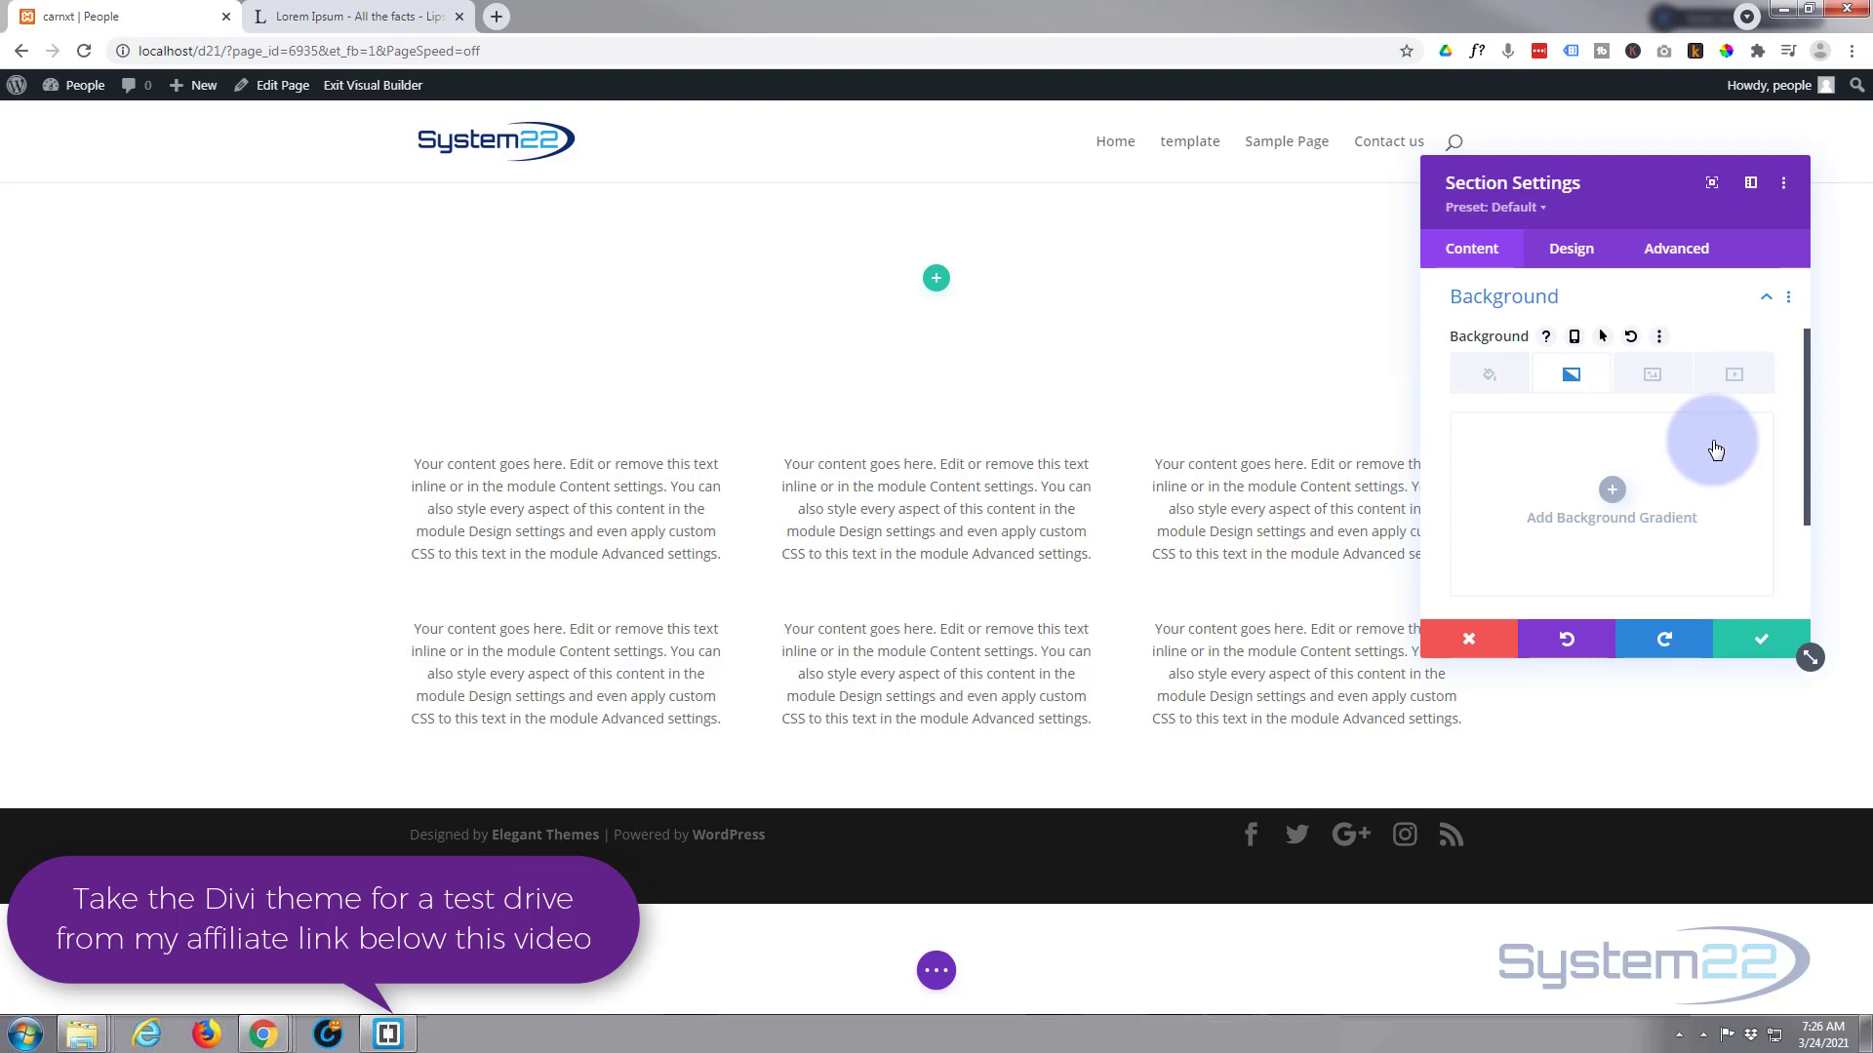
{"action": "left_click", "coordinate": [1764, 639]}
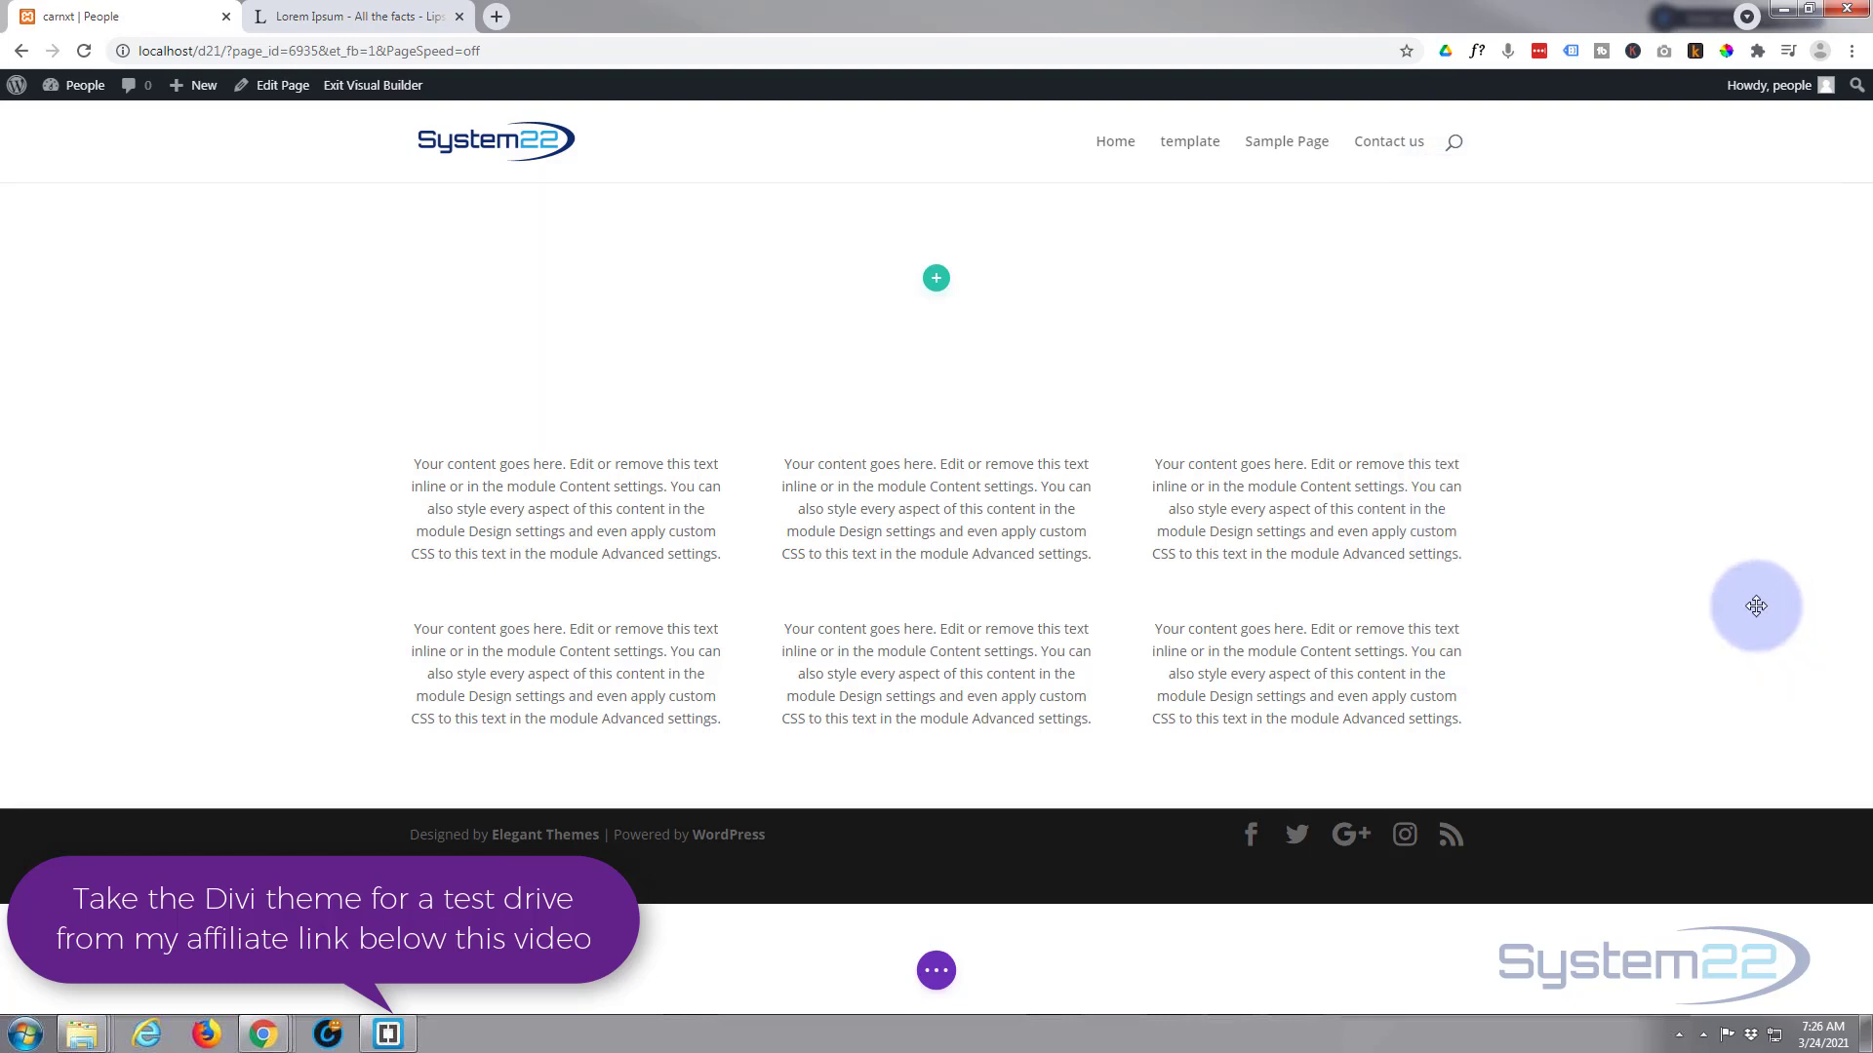
Add a single-column row to the empty section and insert a Wow Card Carousel module in it with a new card
{"action": "left_click", "coordinate": [935, 283]}
{"action": "left_click", "coordinate": [831, 442]}
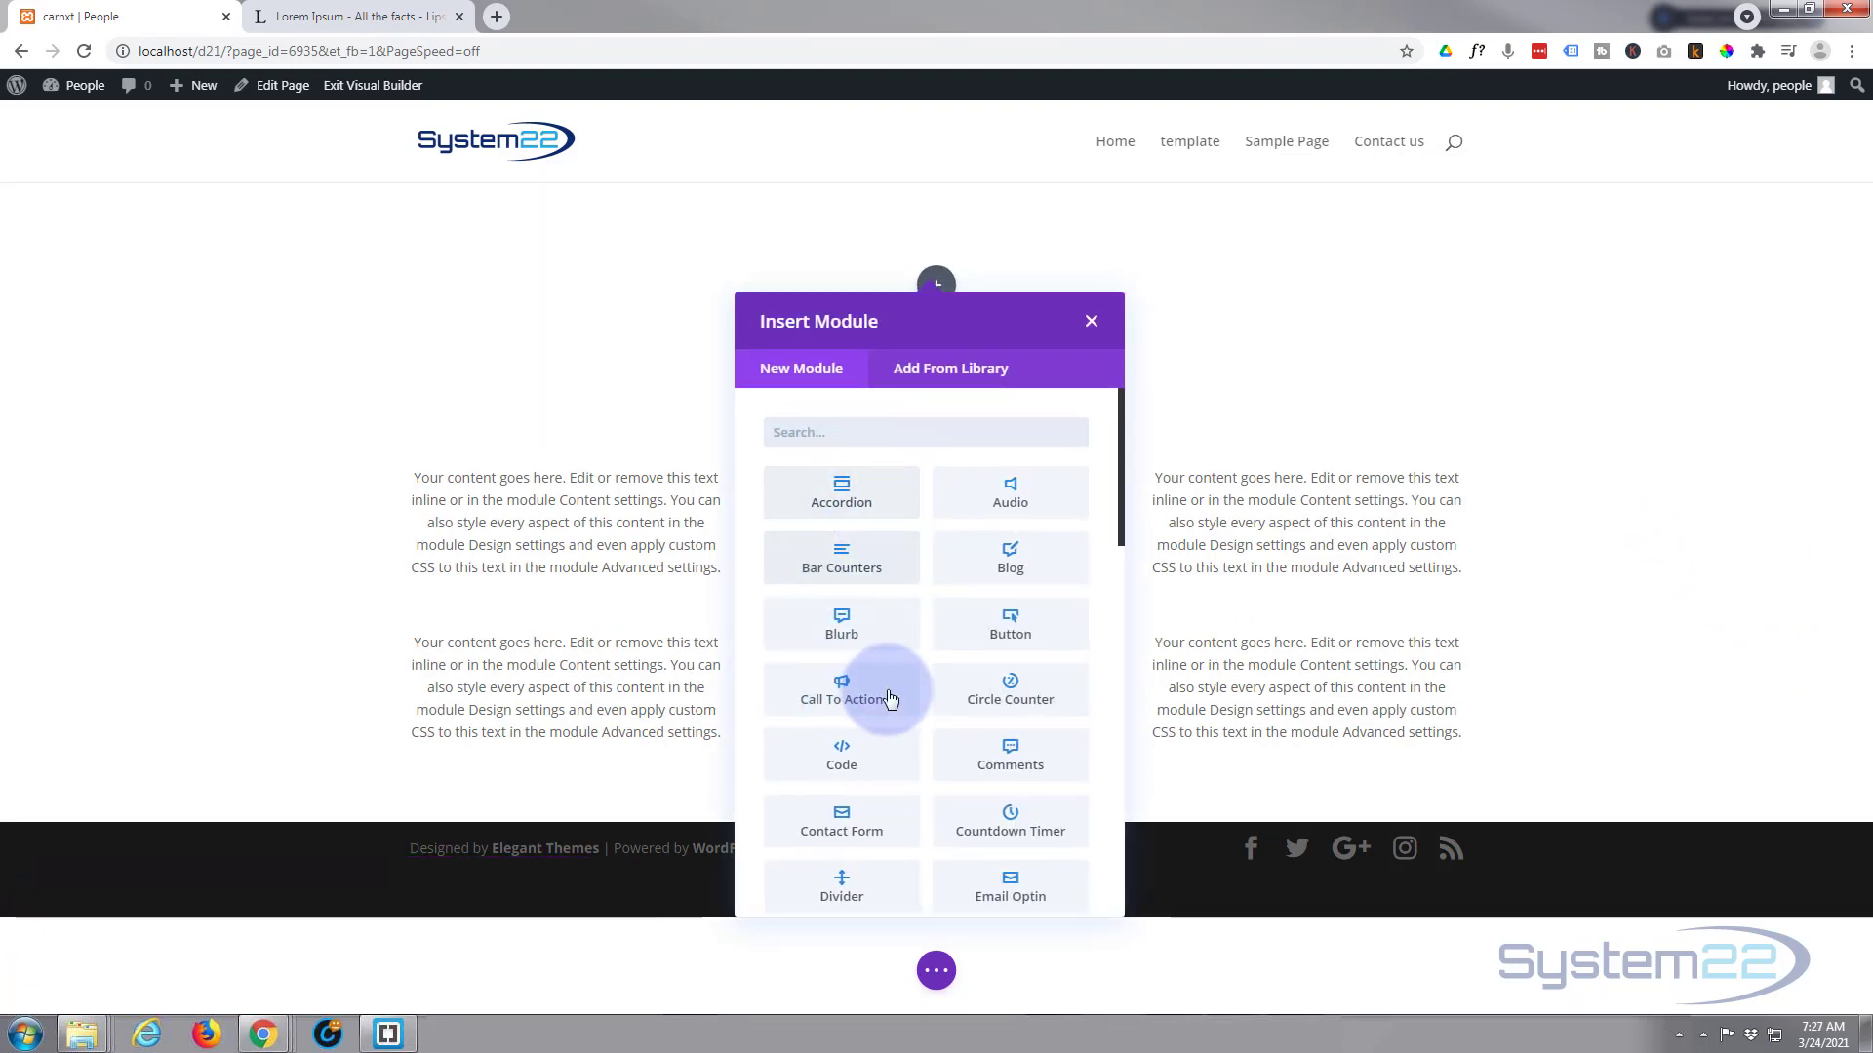
{"action": "scroll", "coordinate": [931, 573], "scroll_direction": "down", "scroll_amount": 2}
{"action": "scroll", "coordinate": [930, 574], "scroll_direction": "down", "scroll_amount": 9}
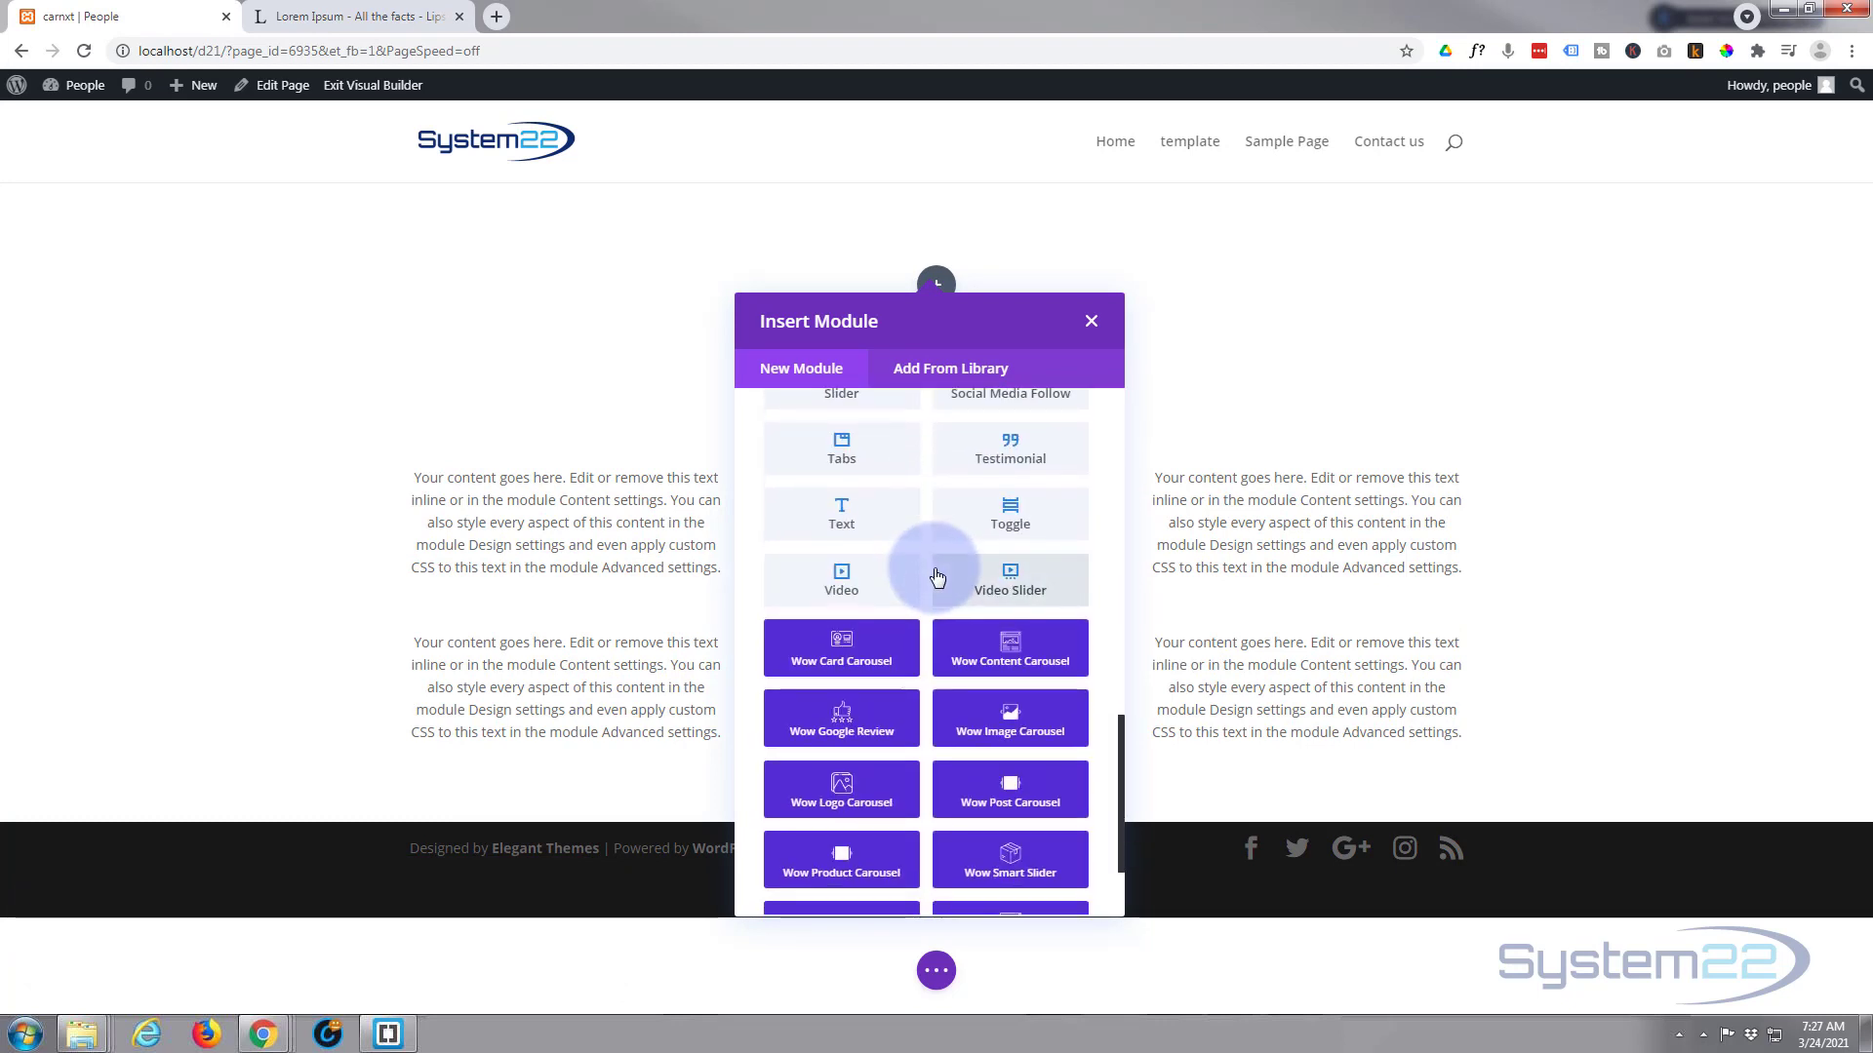
{"action": "scroll", "coordinate": [931, 570], "scroll_direction": "down", "scroll_amount": 2}
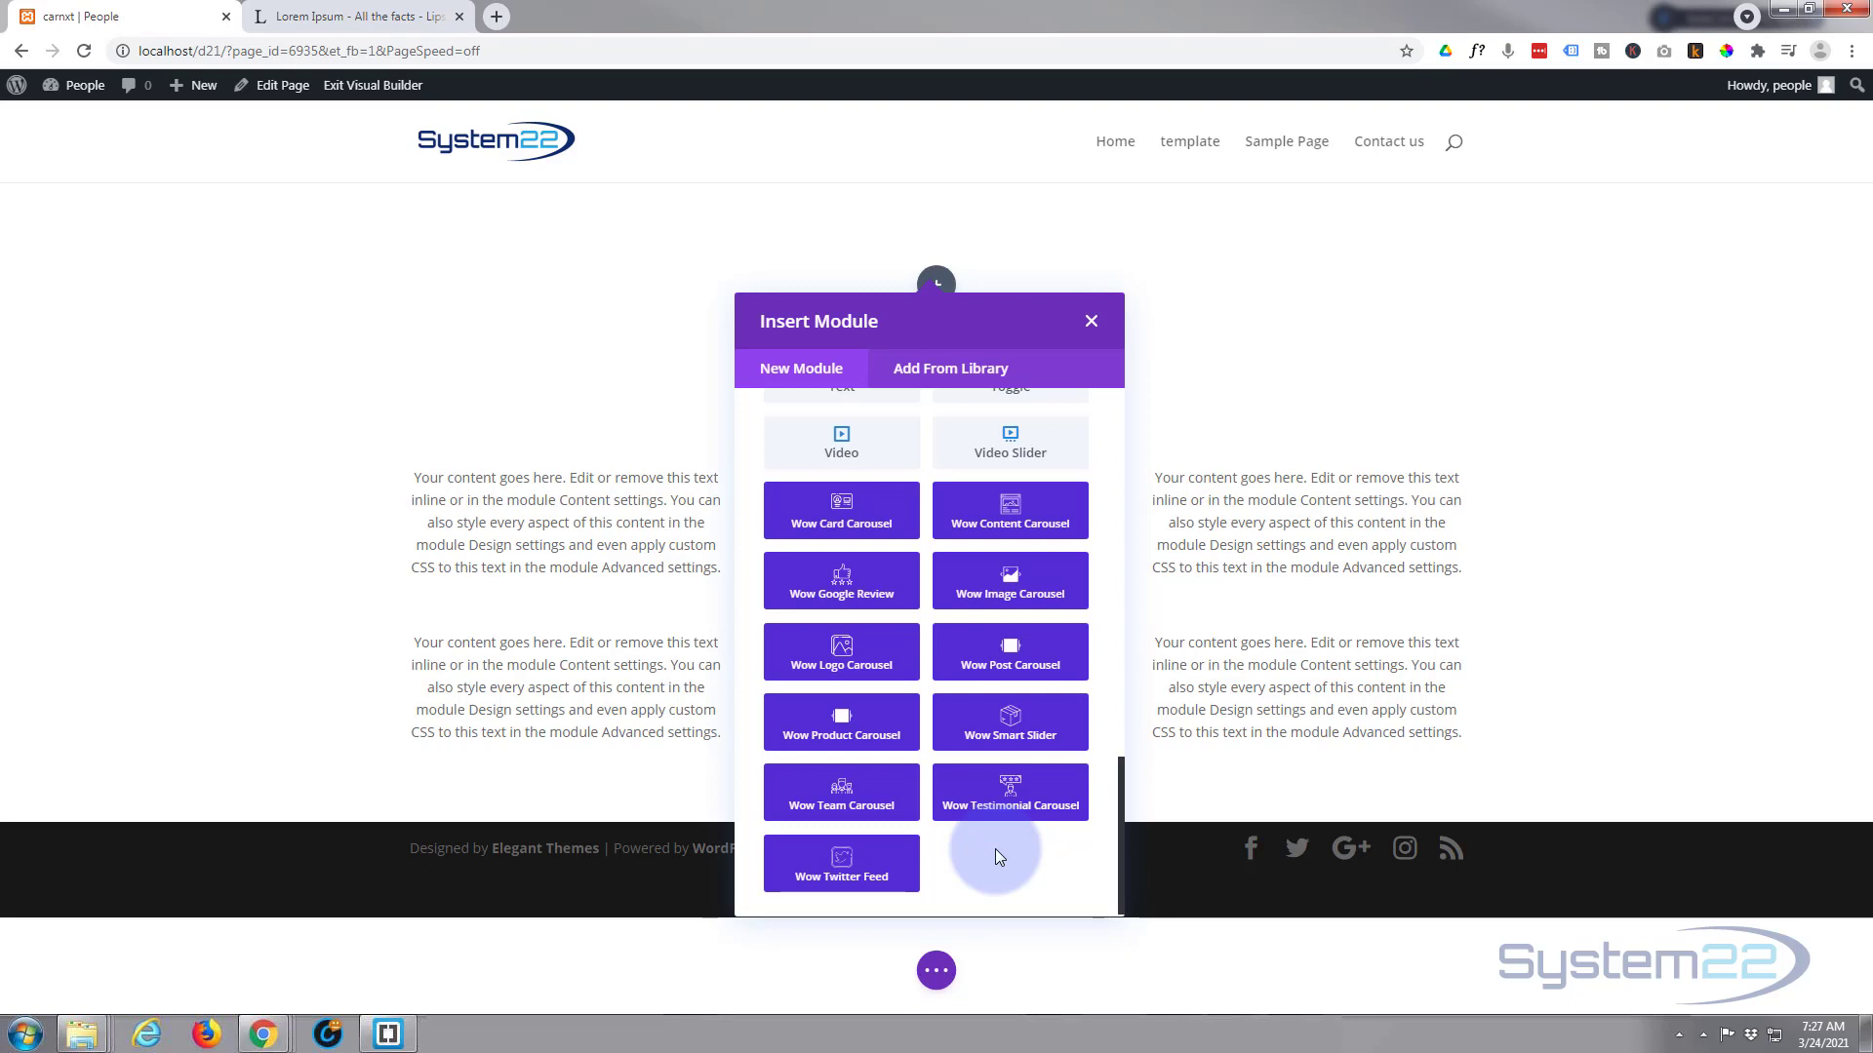
{"action": "left_click", "coordinate": [866, 510]}
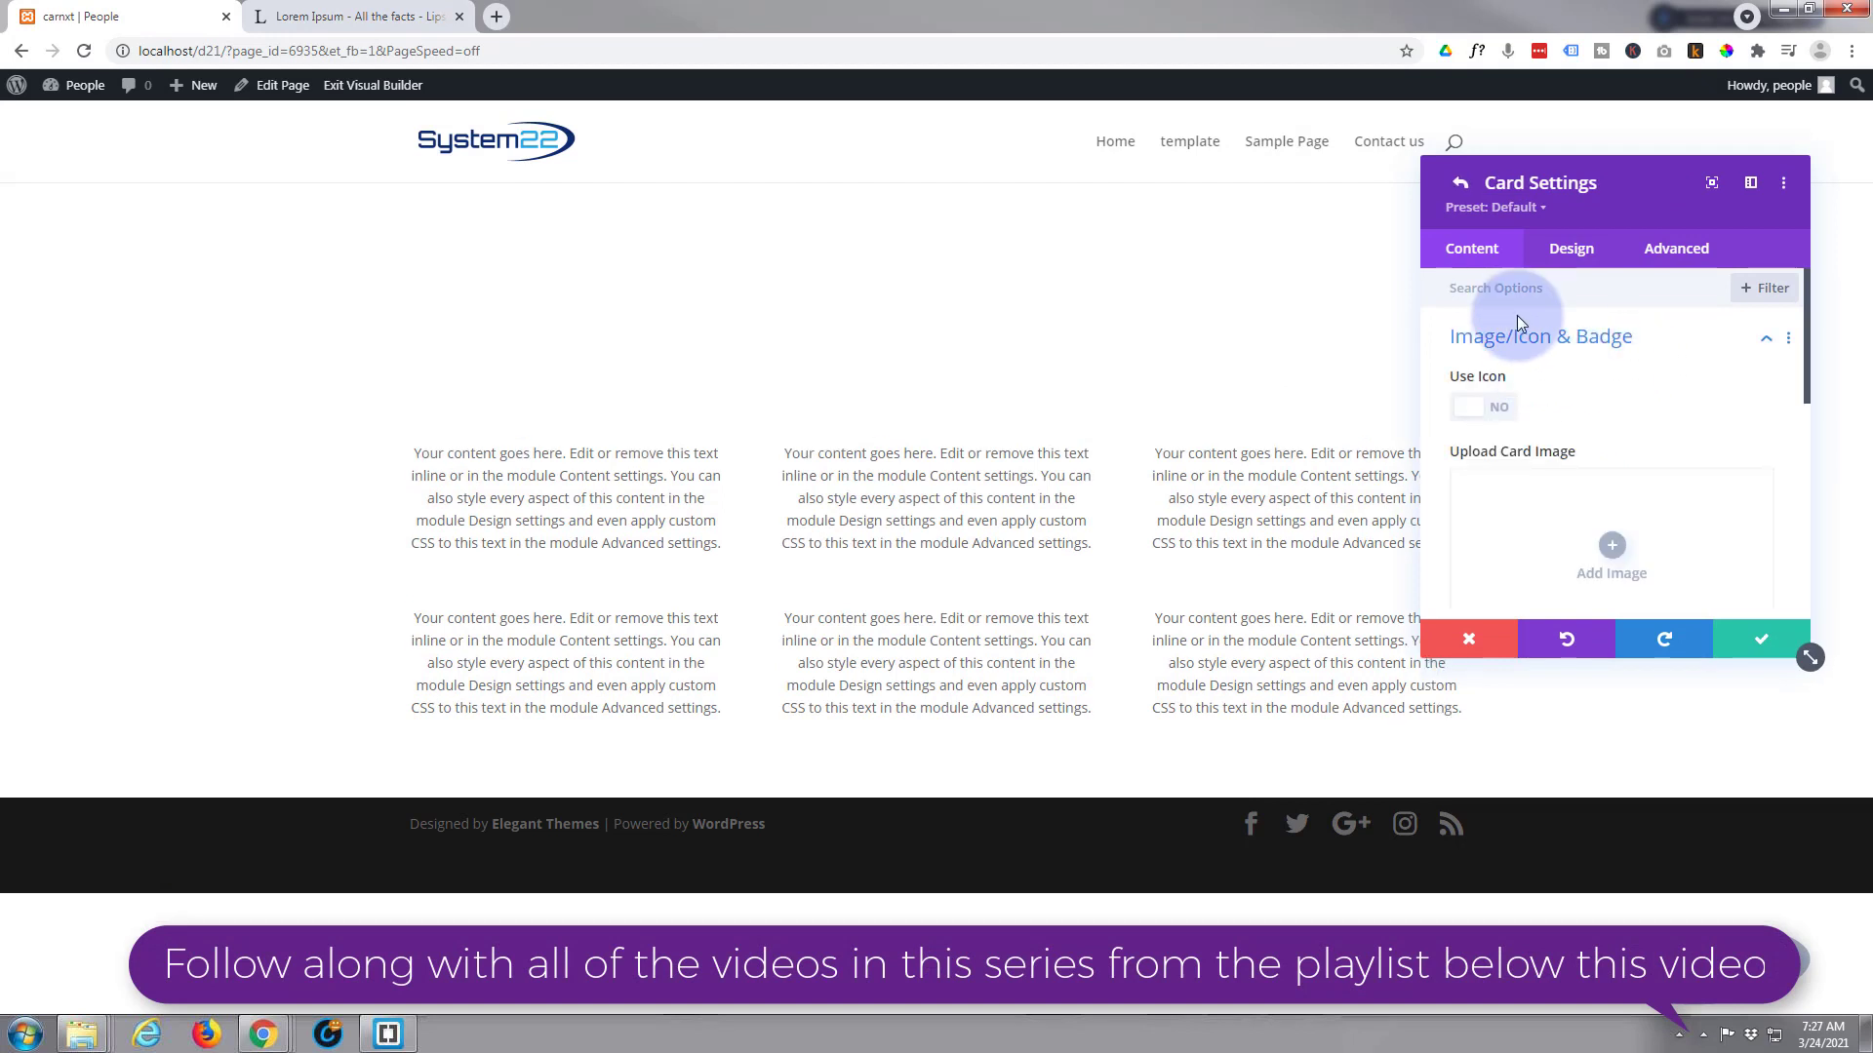
Set the card's image to the orange sunset over blue mountains from the media library
{"action": "left_click", "coordinate": [1507, 407]}
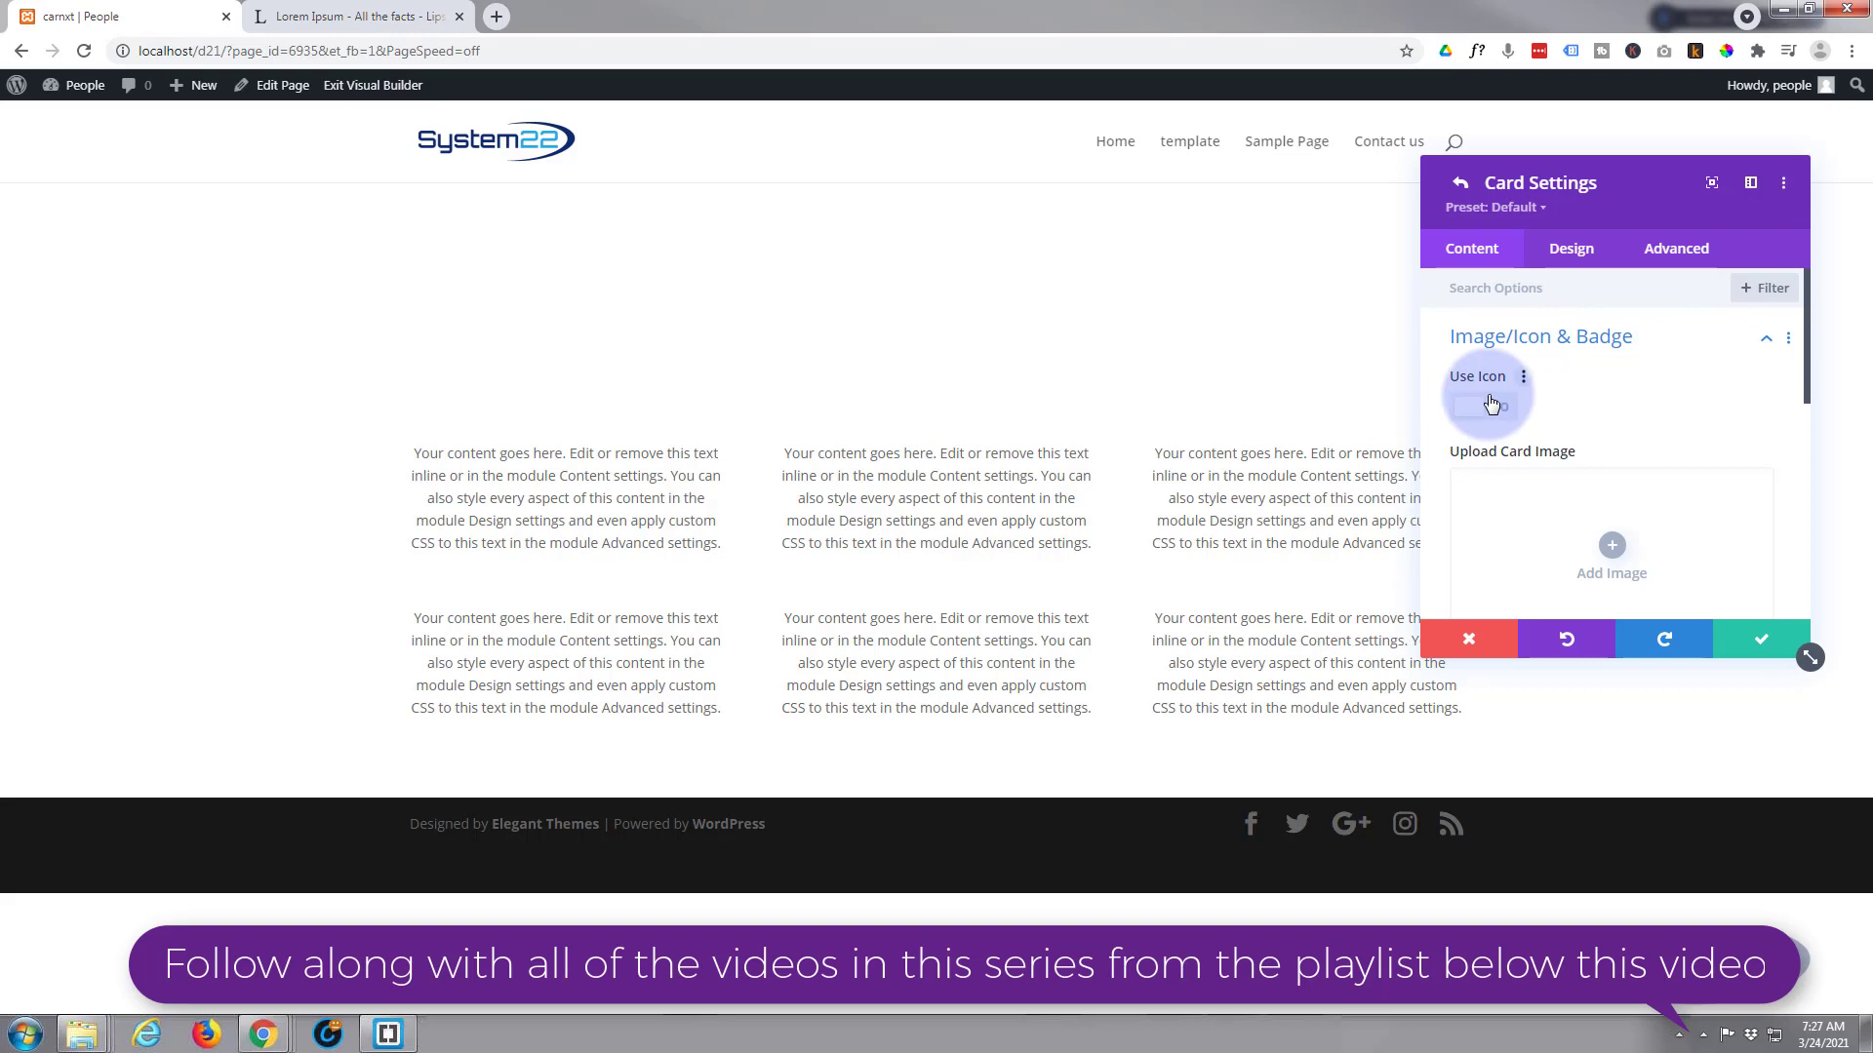
{"action": "scroll", "coordinate": [1595, 410], "scroll_direction": "down", "scroll_amount": 2}
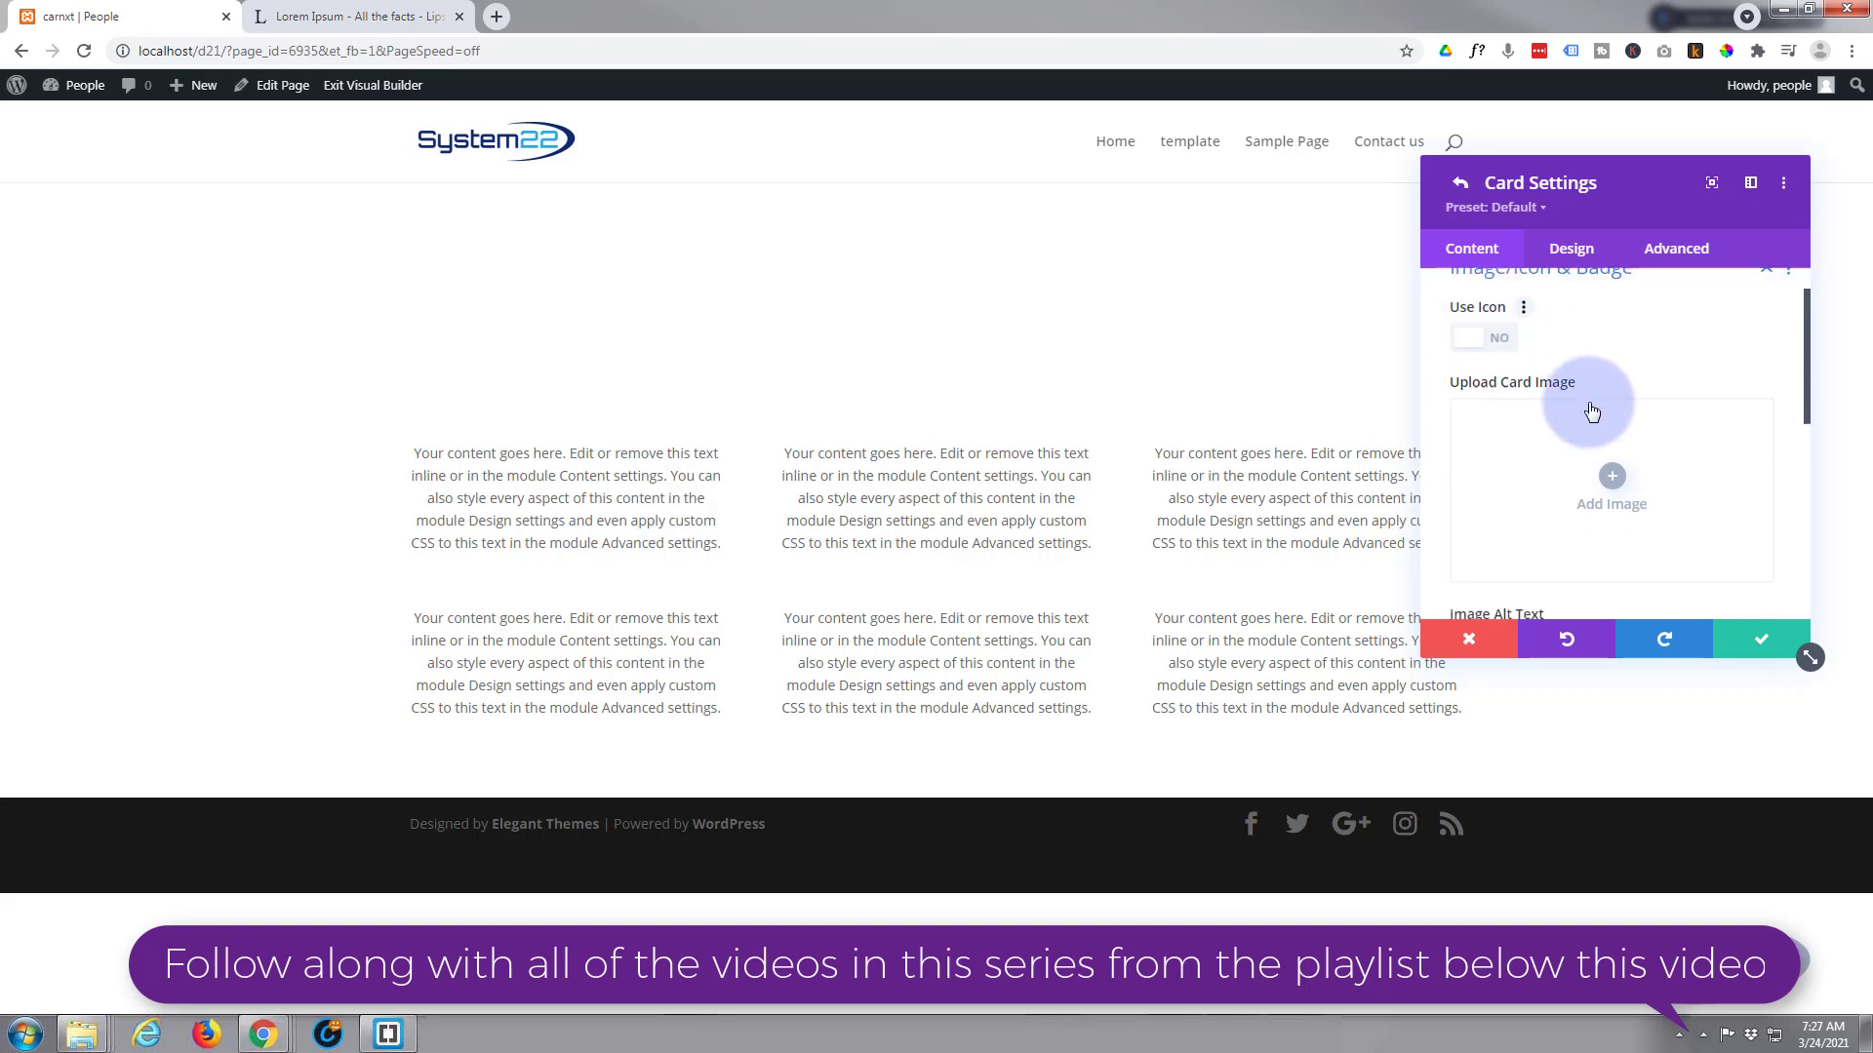
{"action": "left_click", "coordinate": [1611, 451]}
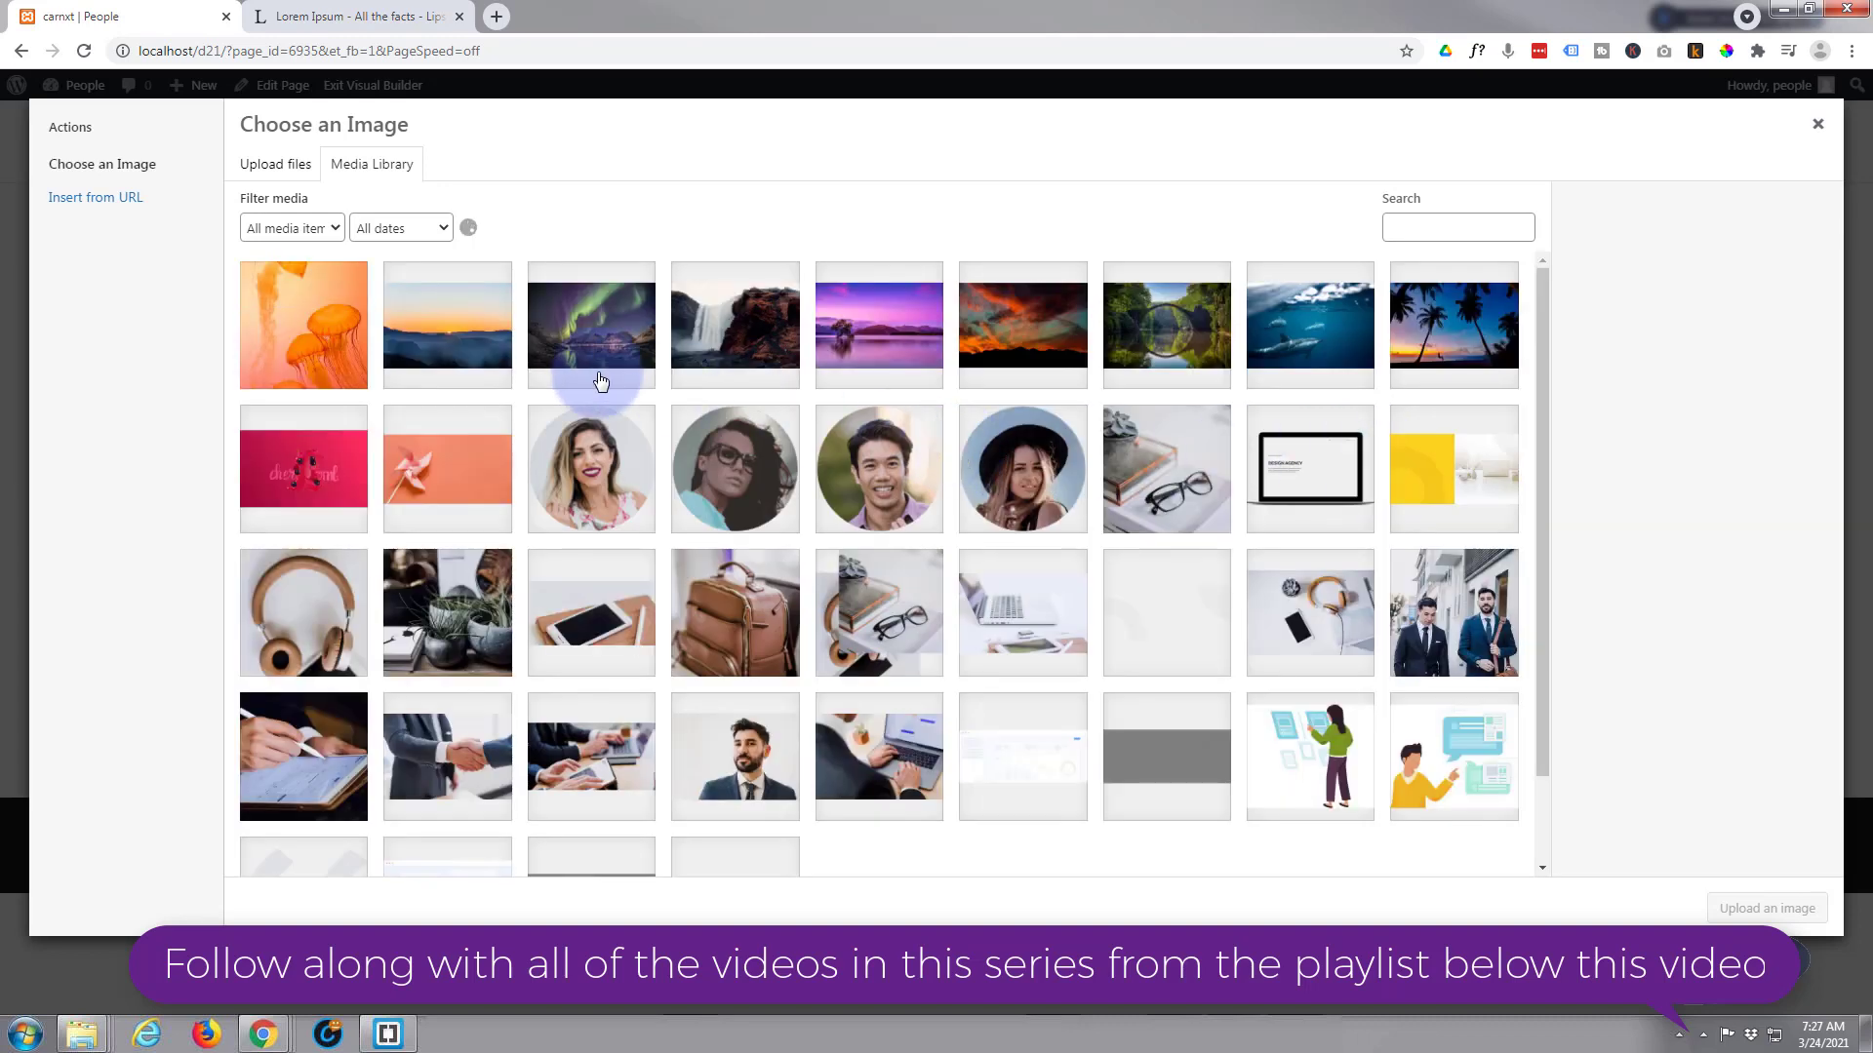
{"action": "left_click", "coordinate": [429, 342]}
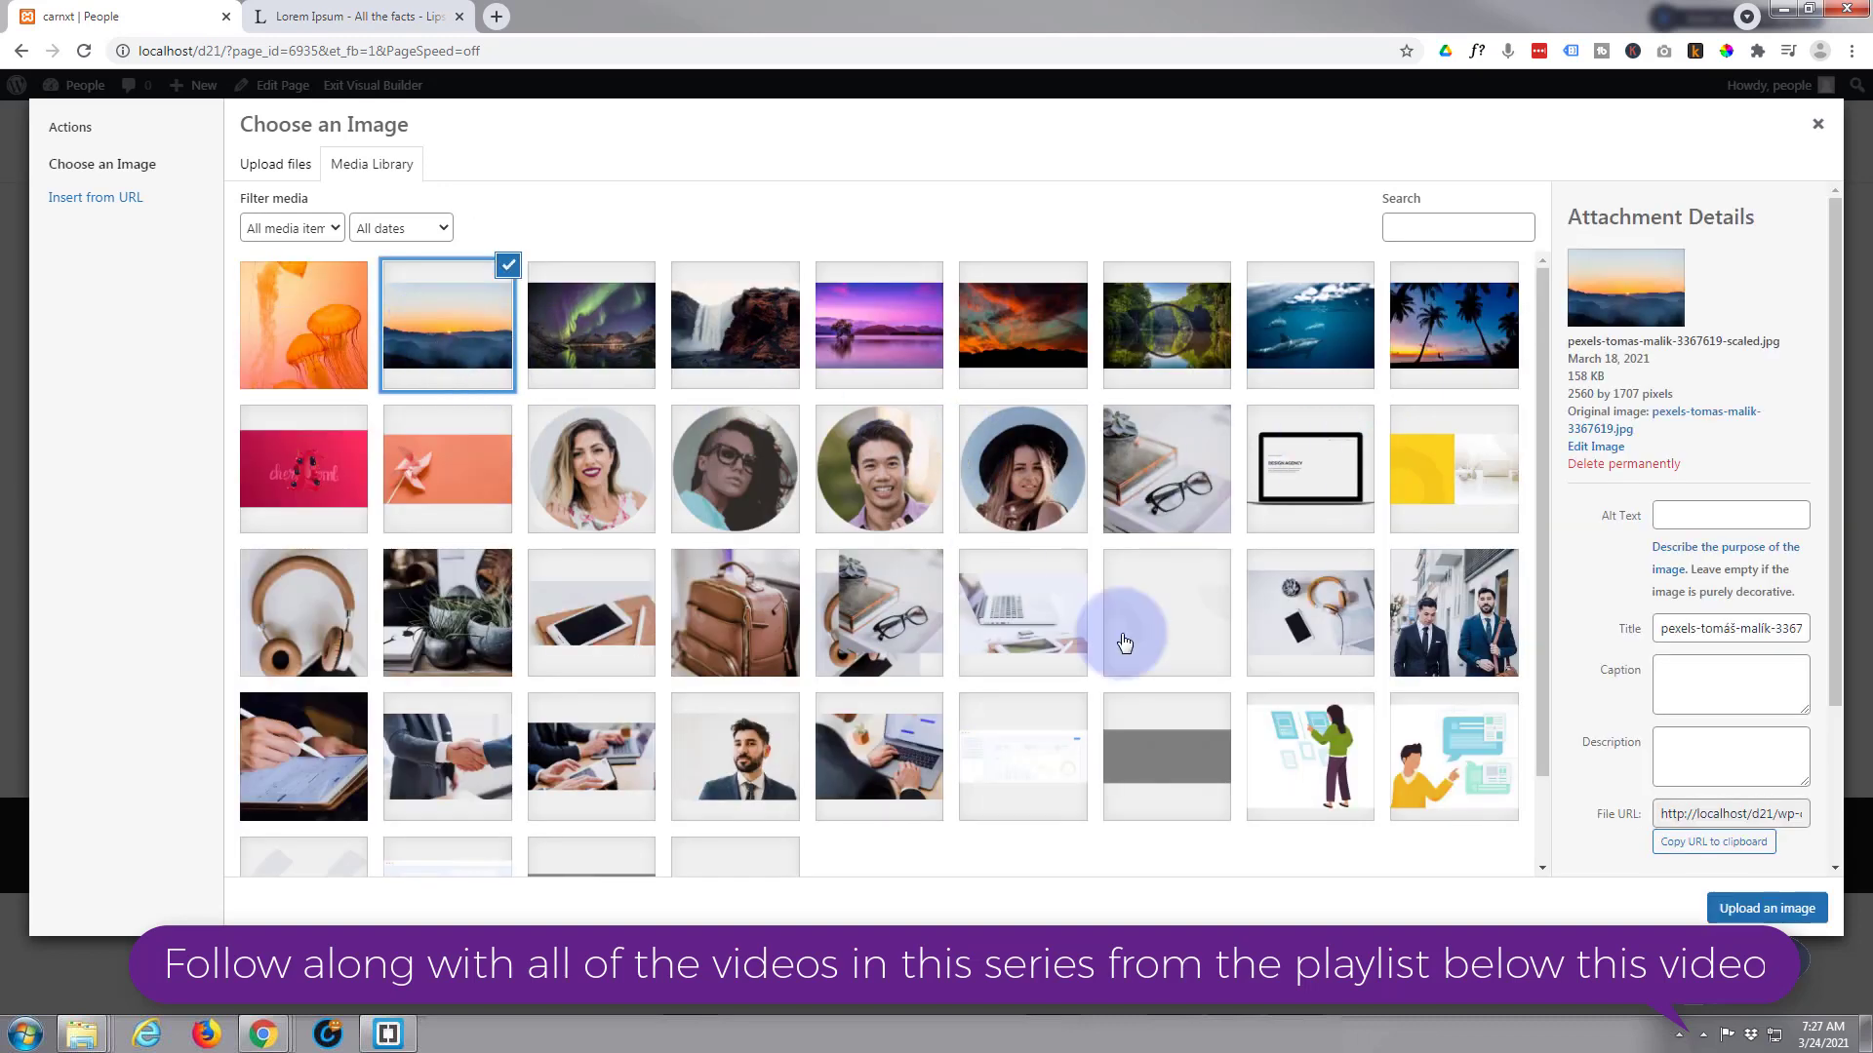
{"action": "left_click", "coordinate": [1746, 912]}
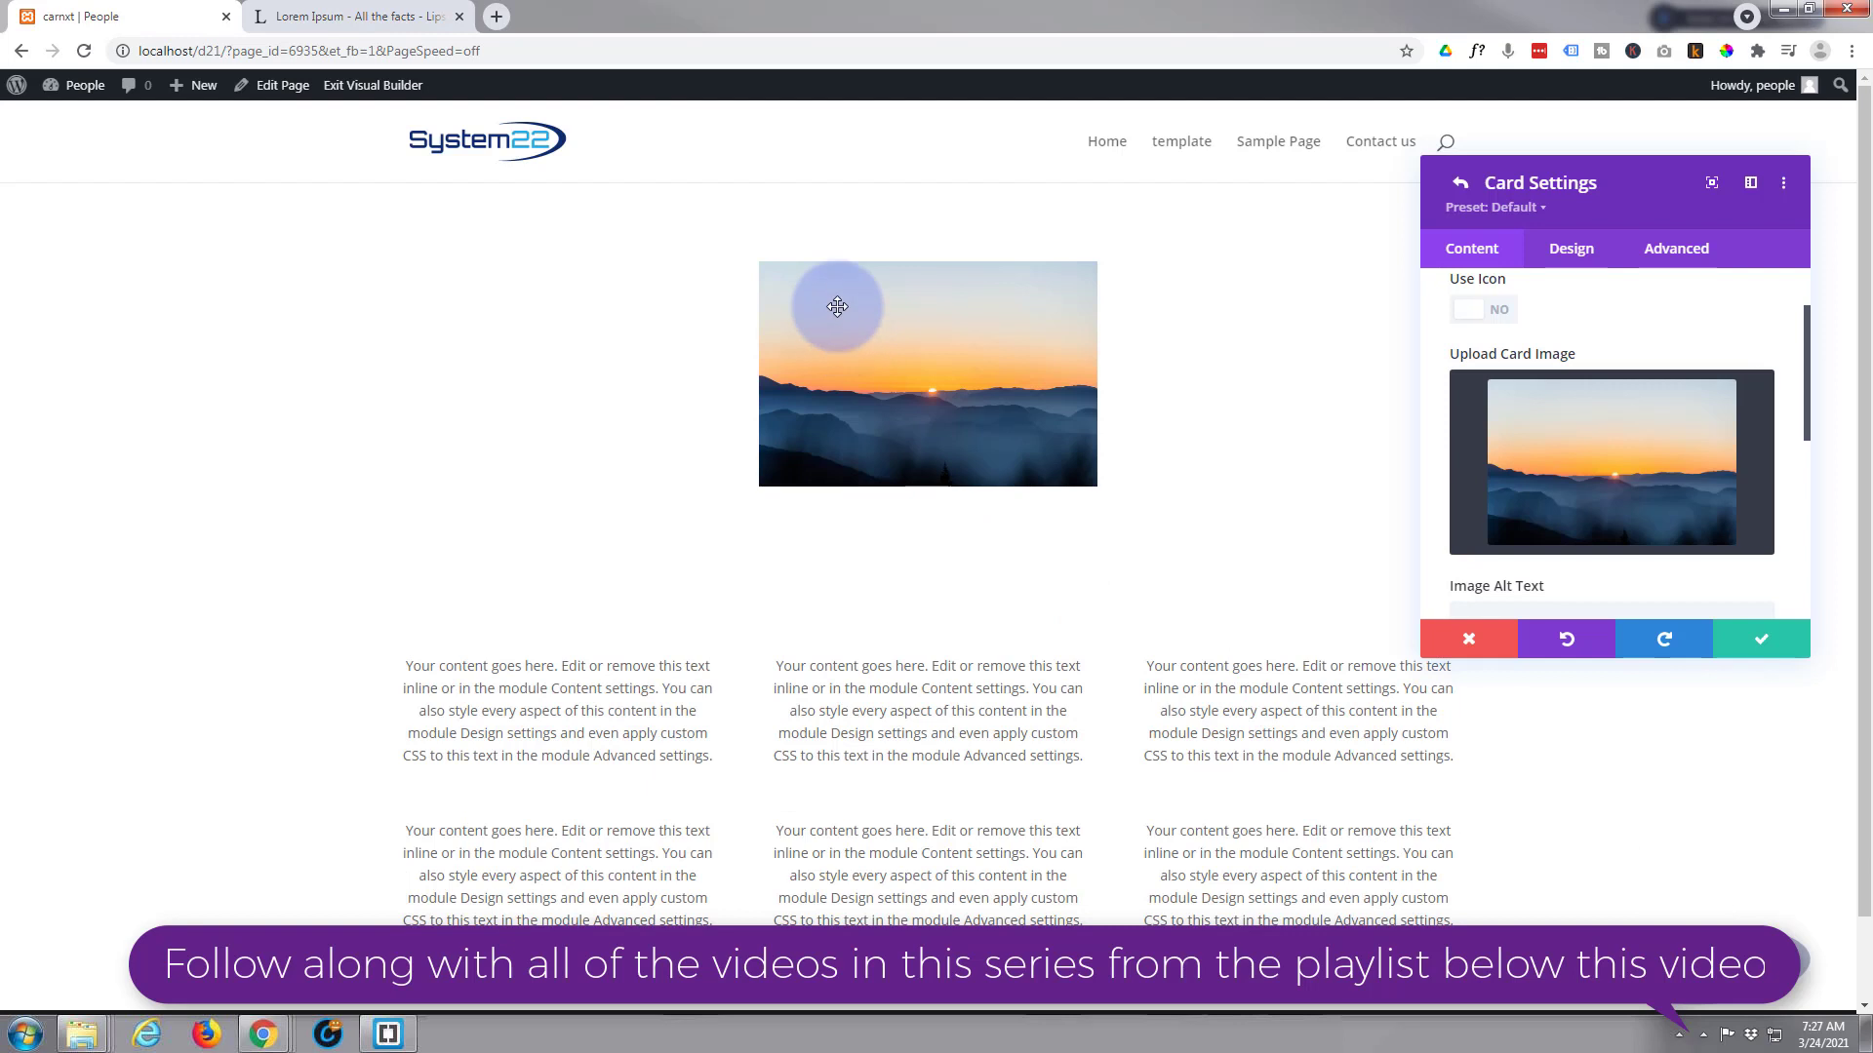
Set the card image's alt text to "sunset"
{"action": "scroll", "coordinate": [1544, 447], "scroll_direction": "down", "scroll_amount": 2}
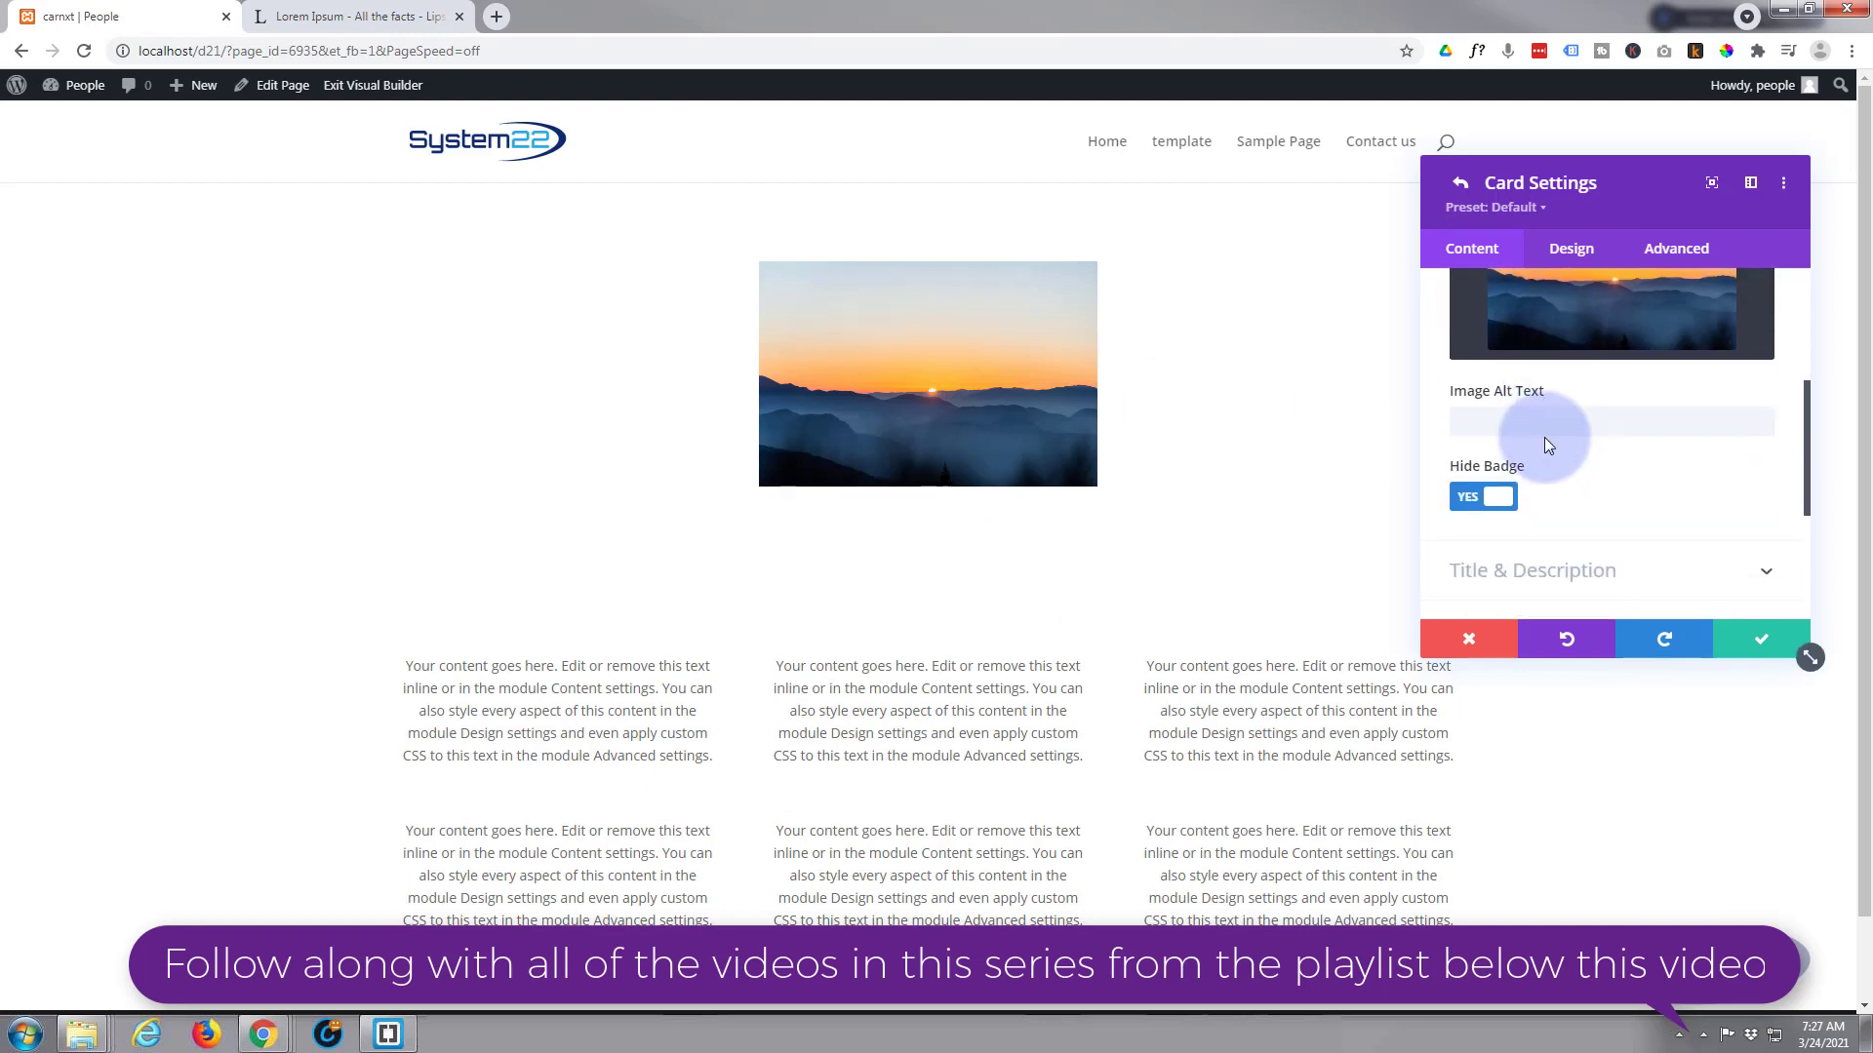
{"action": "left_click", "coordinate": [1478, 420]}
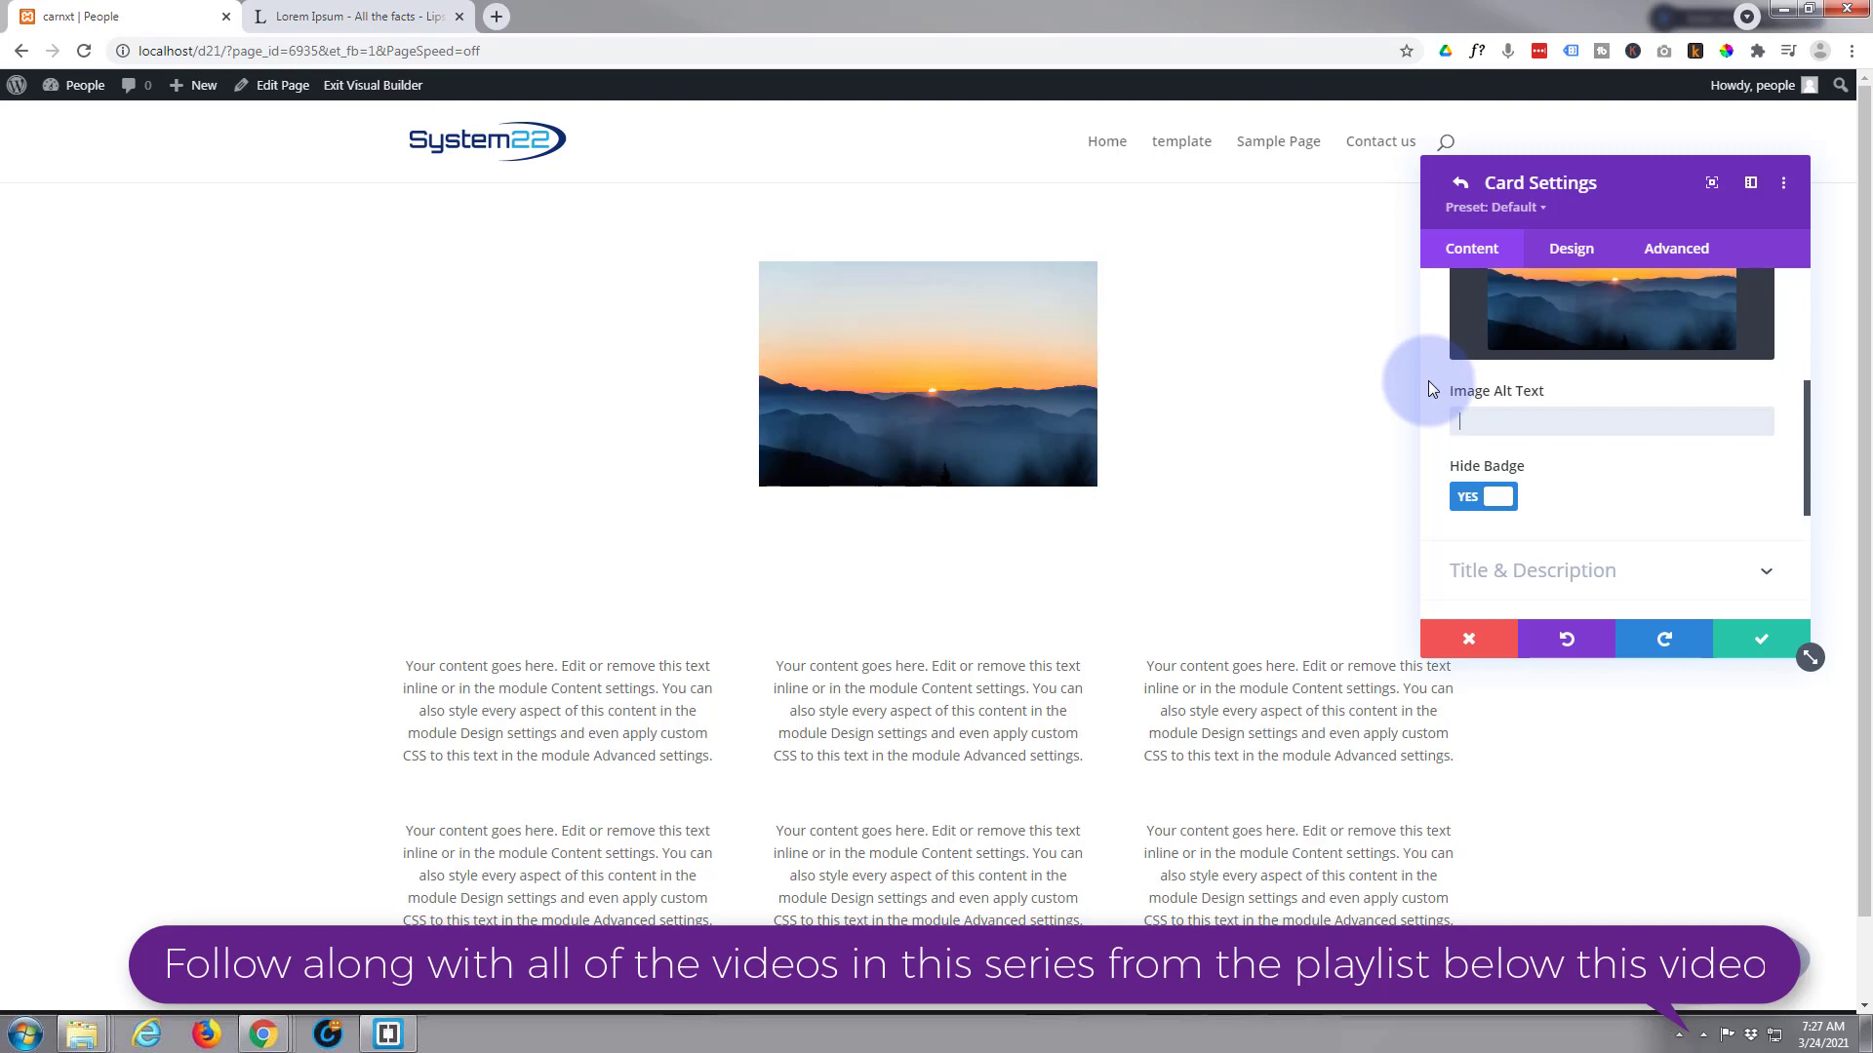
{"action": "type", "text": "sunset"}
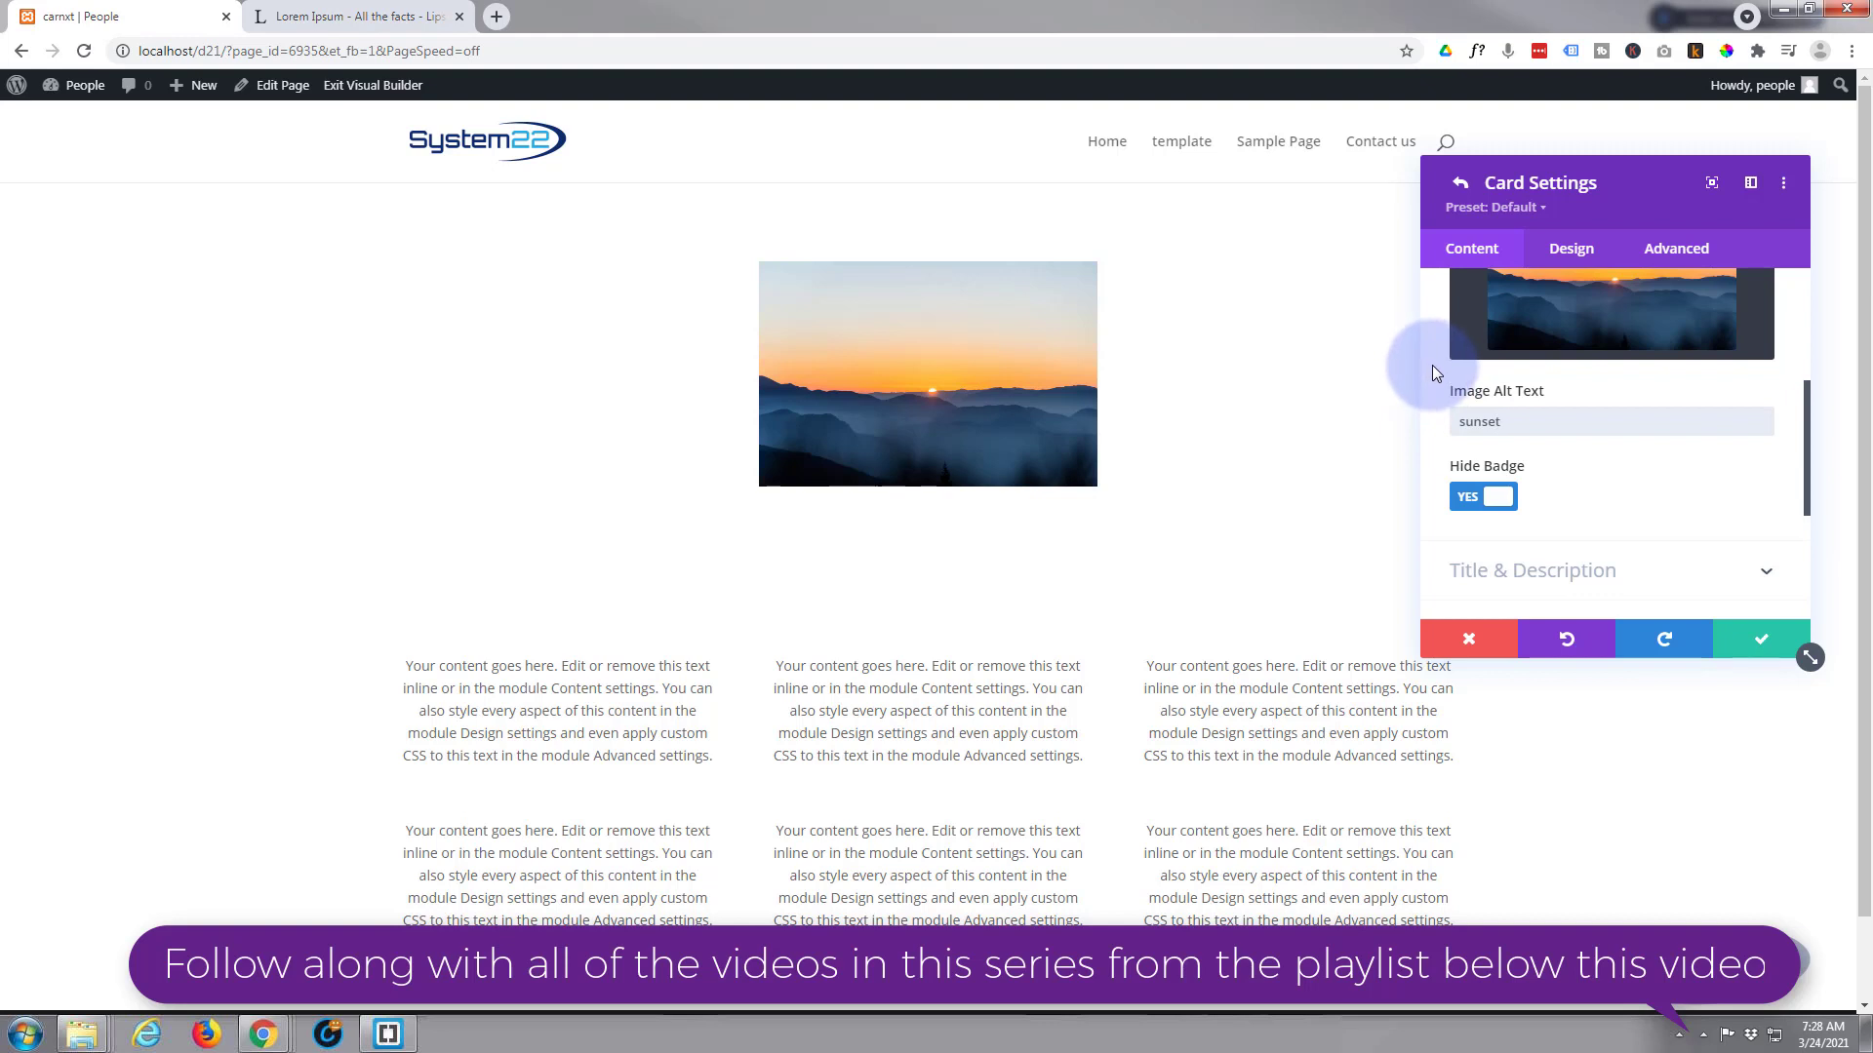
Preview the badge on the card's image and hide it again
{"action": "scroll", "coordinate": [1432, 365], "scroll_direction": "down", "scroll_amount": 1}
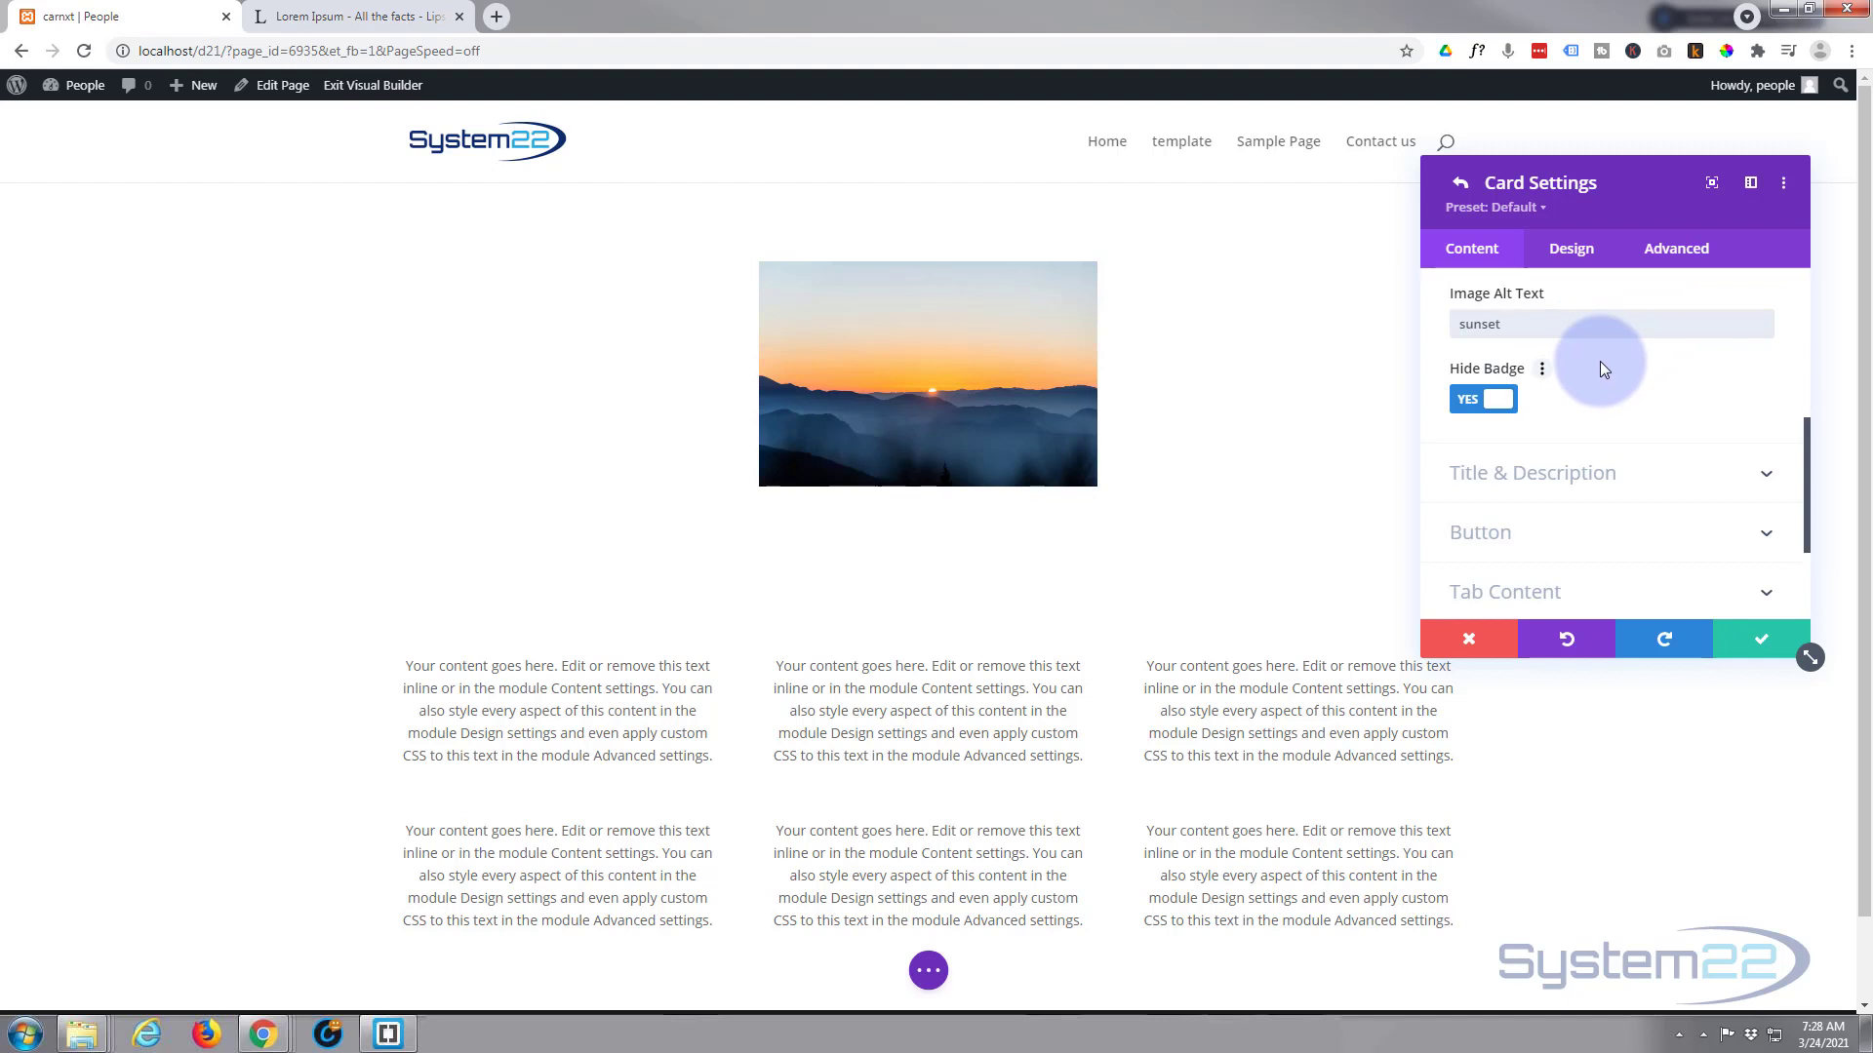
{"action": "left_click", "coordinate": [1478, 398]}
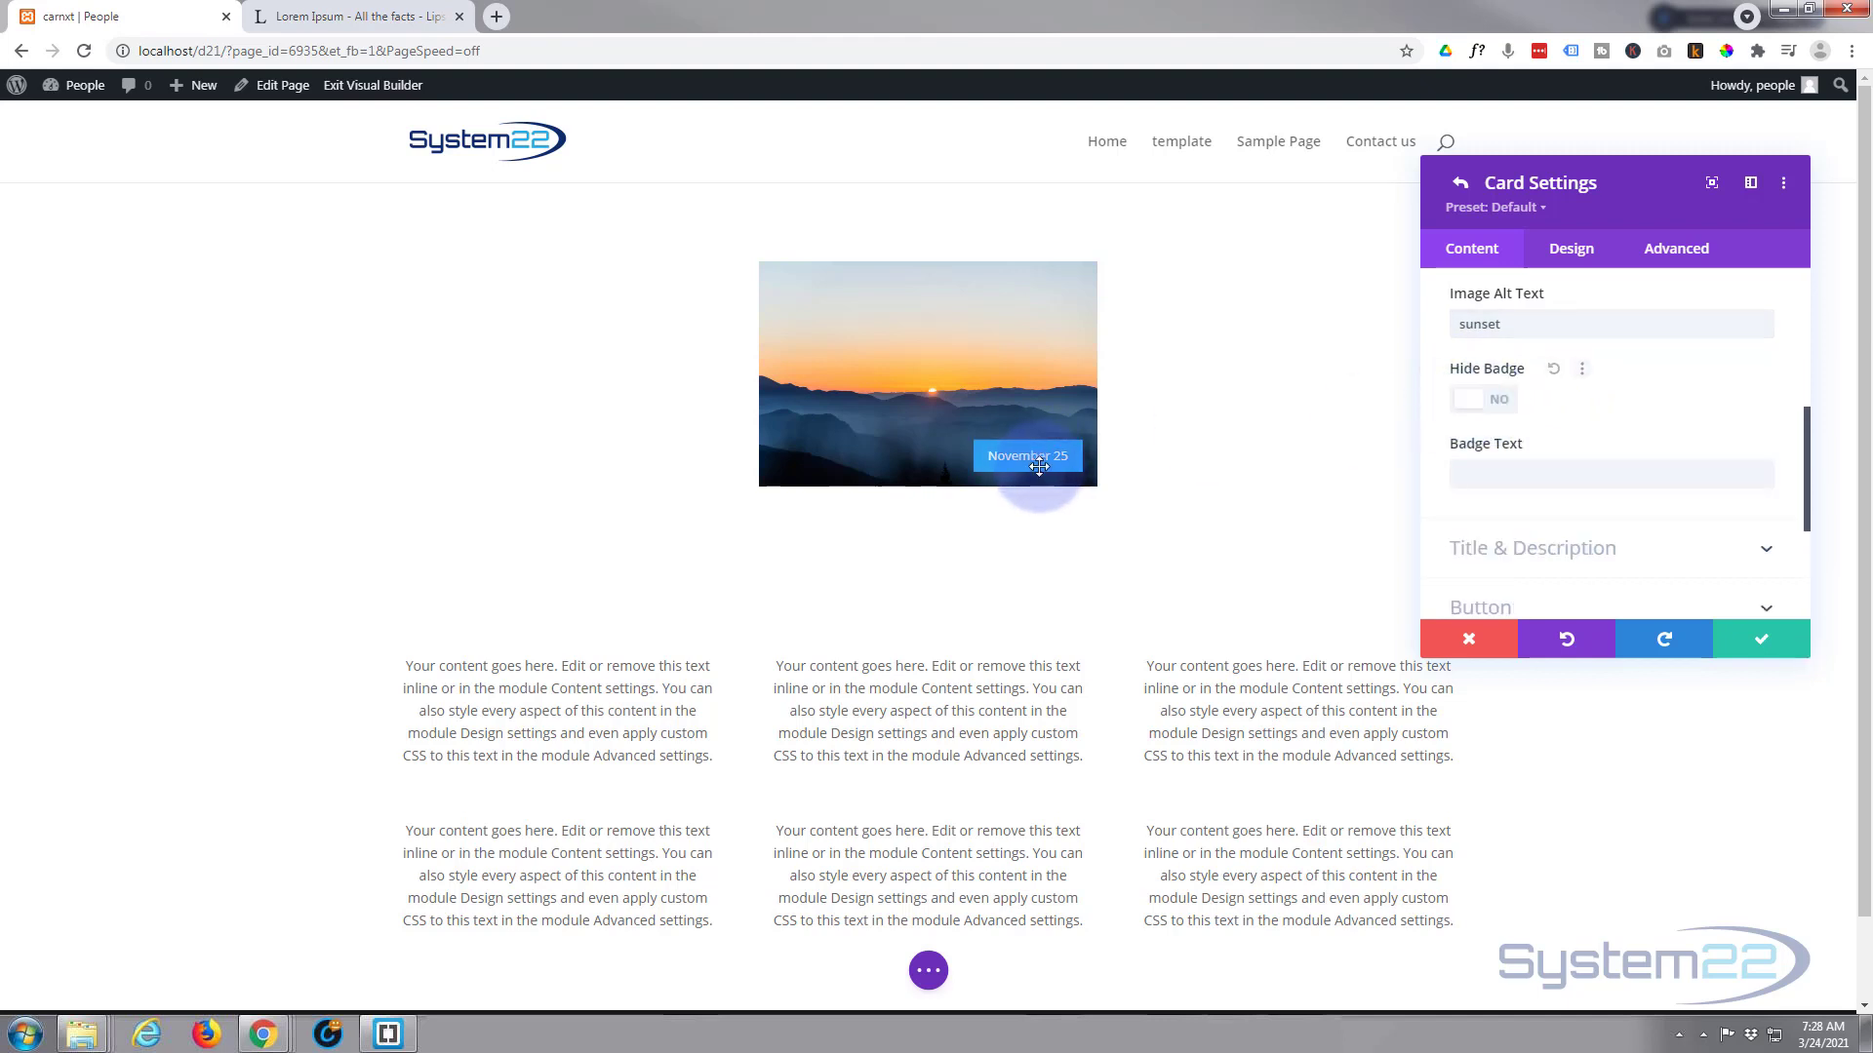
{"action": "left_click", "coordinate": [1490, 400]}
Set the card's title text to "Card Title"
{"action": "scroll", "coordinate": [1619, 408], "scroll_direction": "down", "scroll_amount": 3}
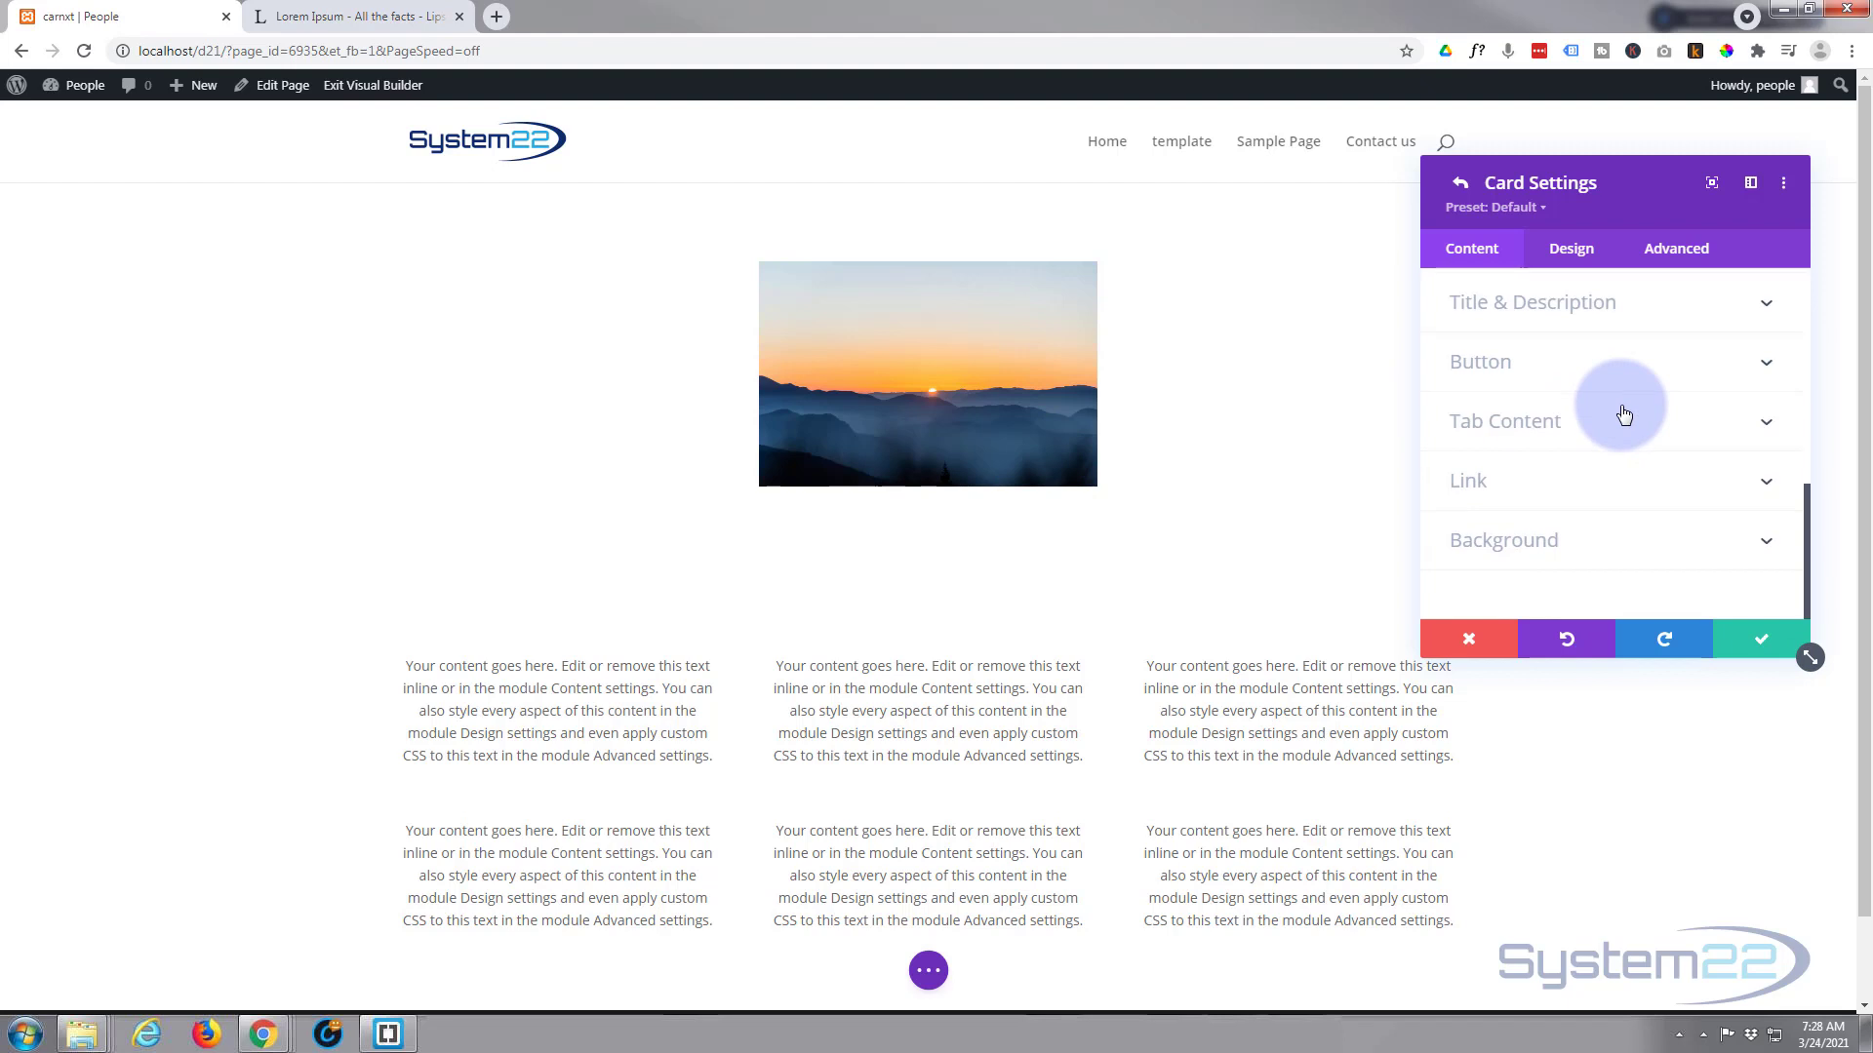
{"action": "scroll", "coordinate": [1624, 414], "scroll_direction": "up", "scroll_amount": 3}
{"action": "left_click", "coordinate": [1597, 412]}
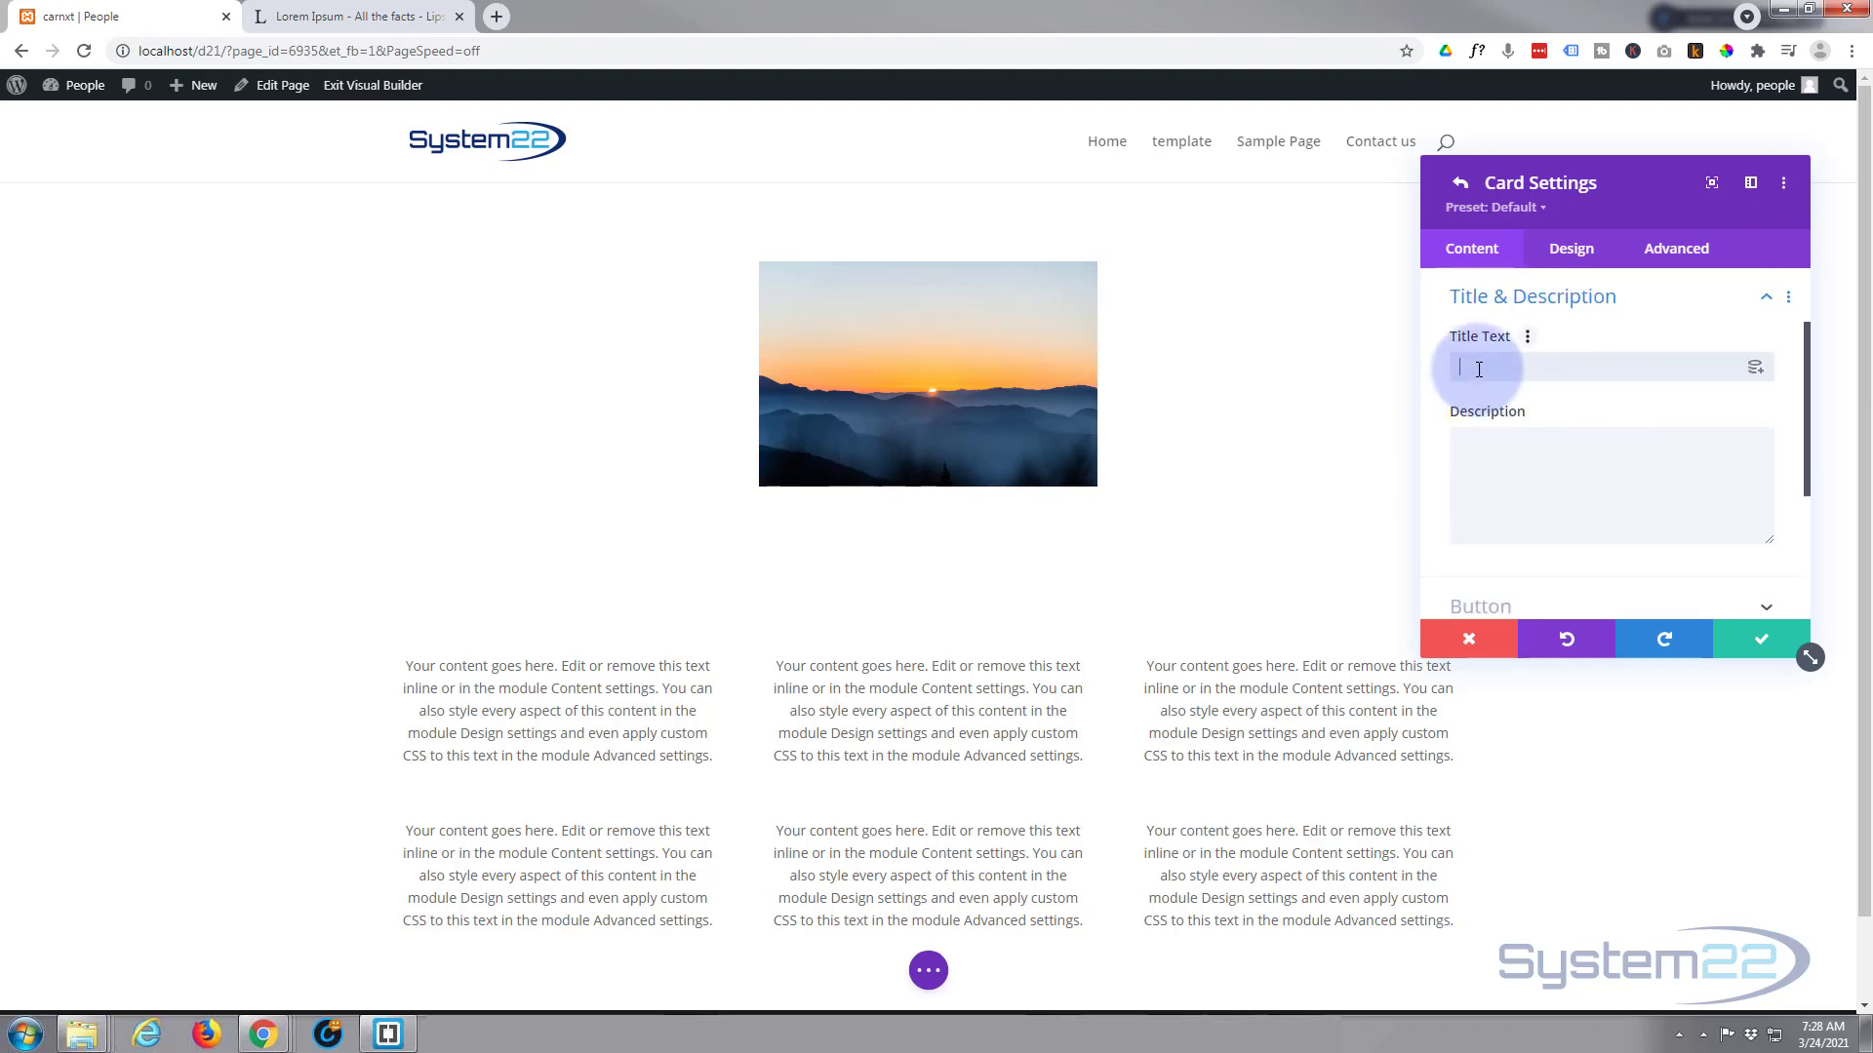
{"action": "type", "text": "Card Title"}
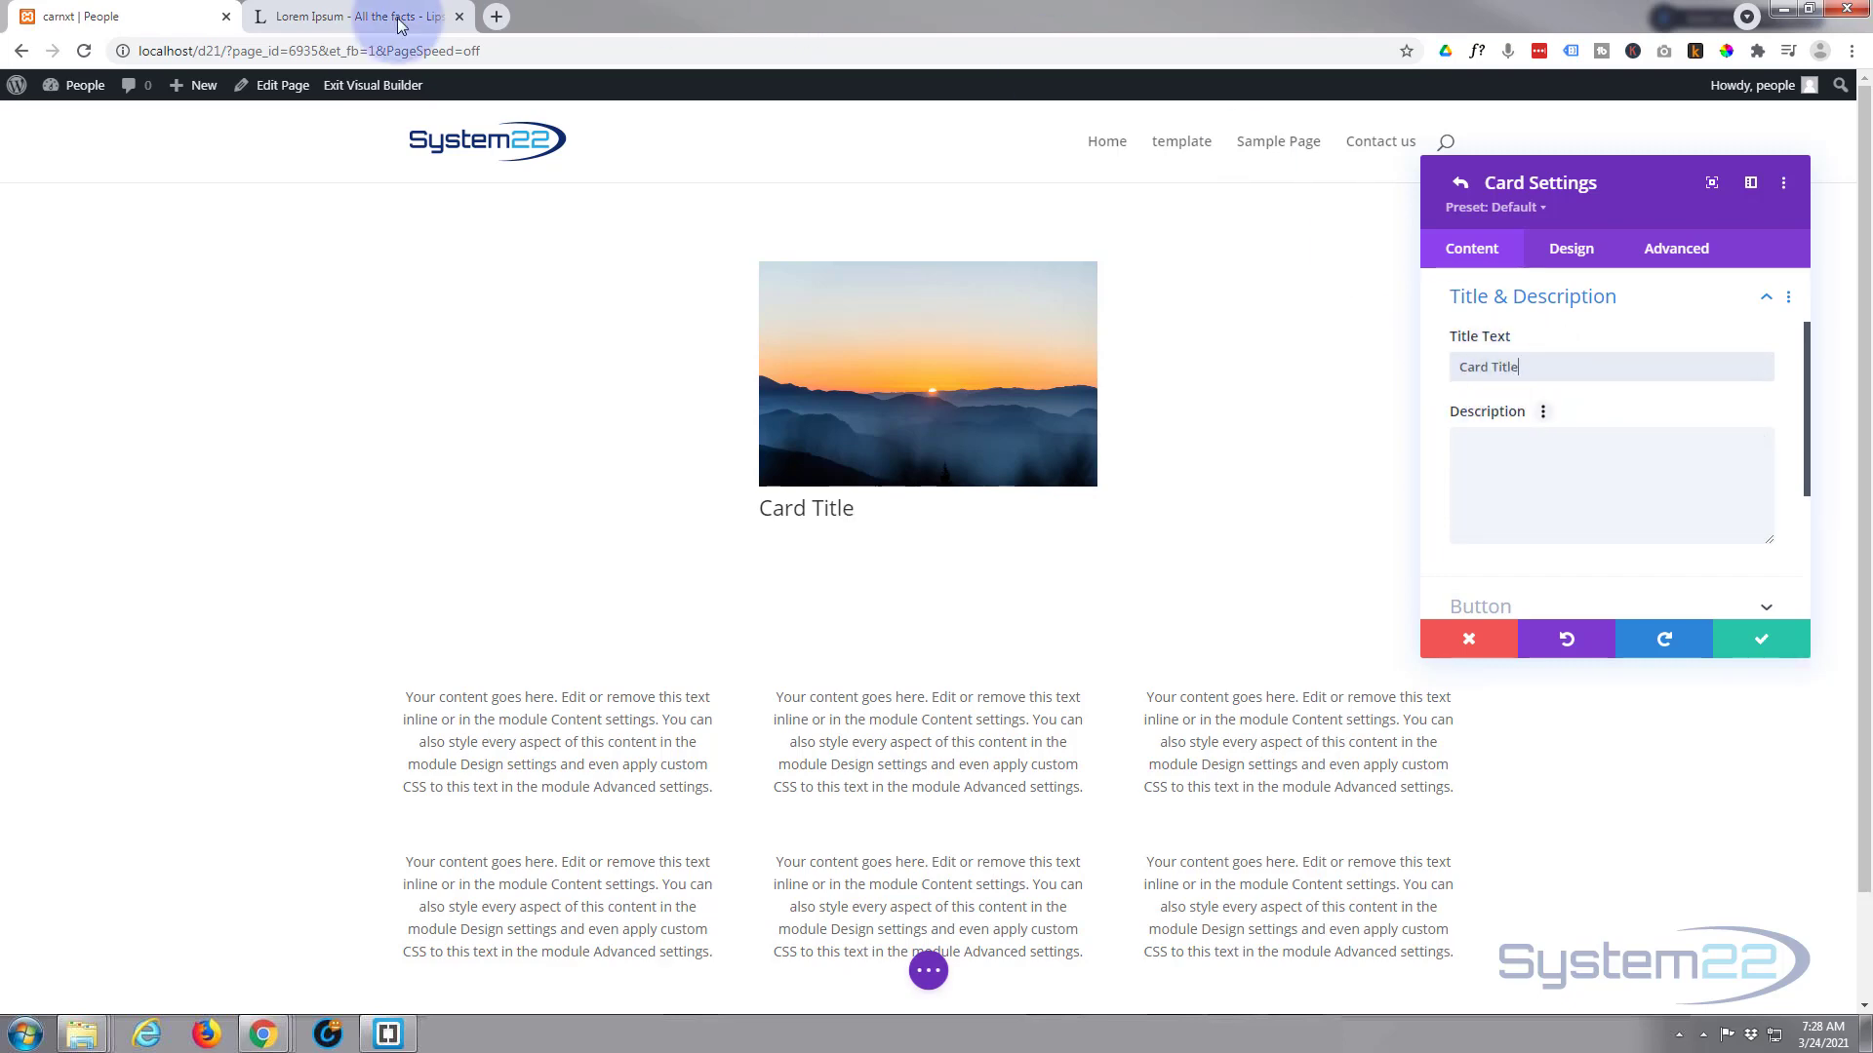
Copy the highlighted opening sentences from the open lipsum.com page and paste them as the card's description
{"action": "left_click", "coordinate": [310, 22]}
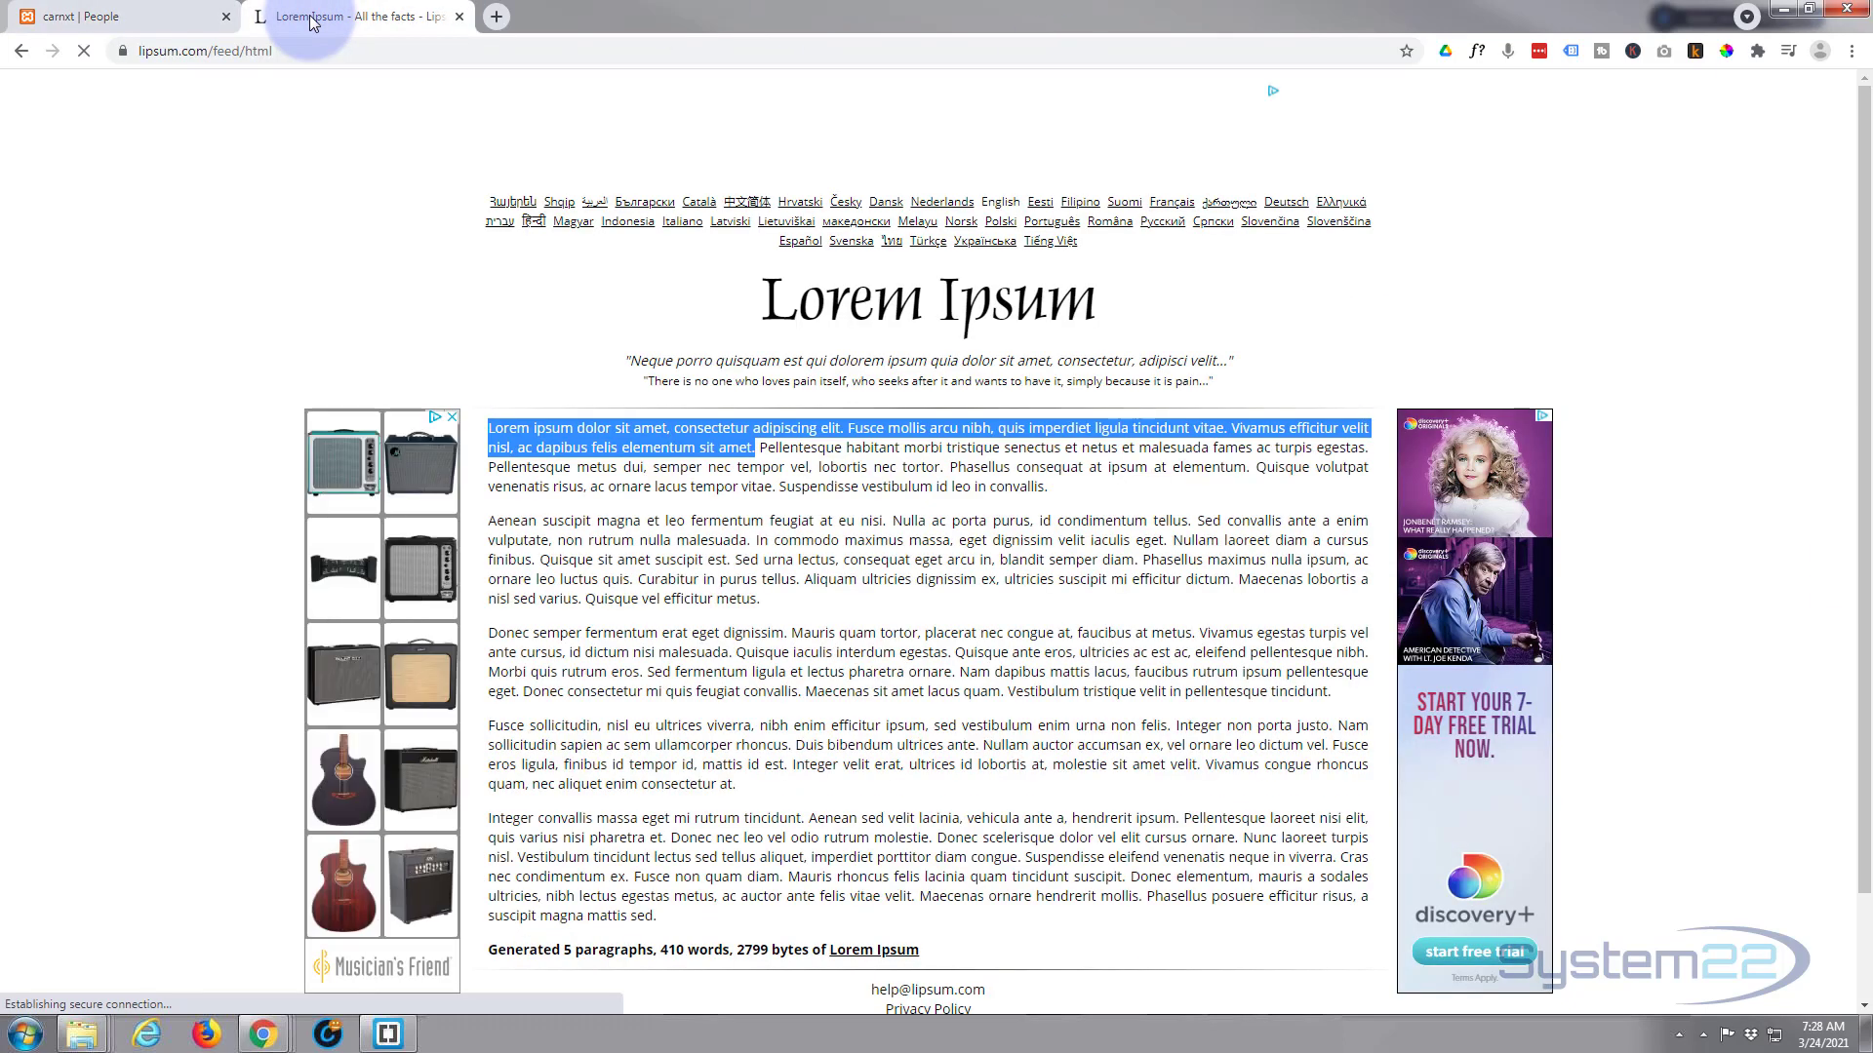
{"action": "right_click", "coordinate": [635, 441]}
{"action": "left_click", "coordinate": [683, 455]}
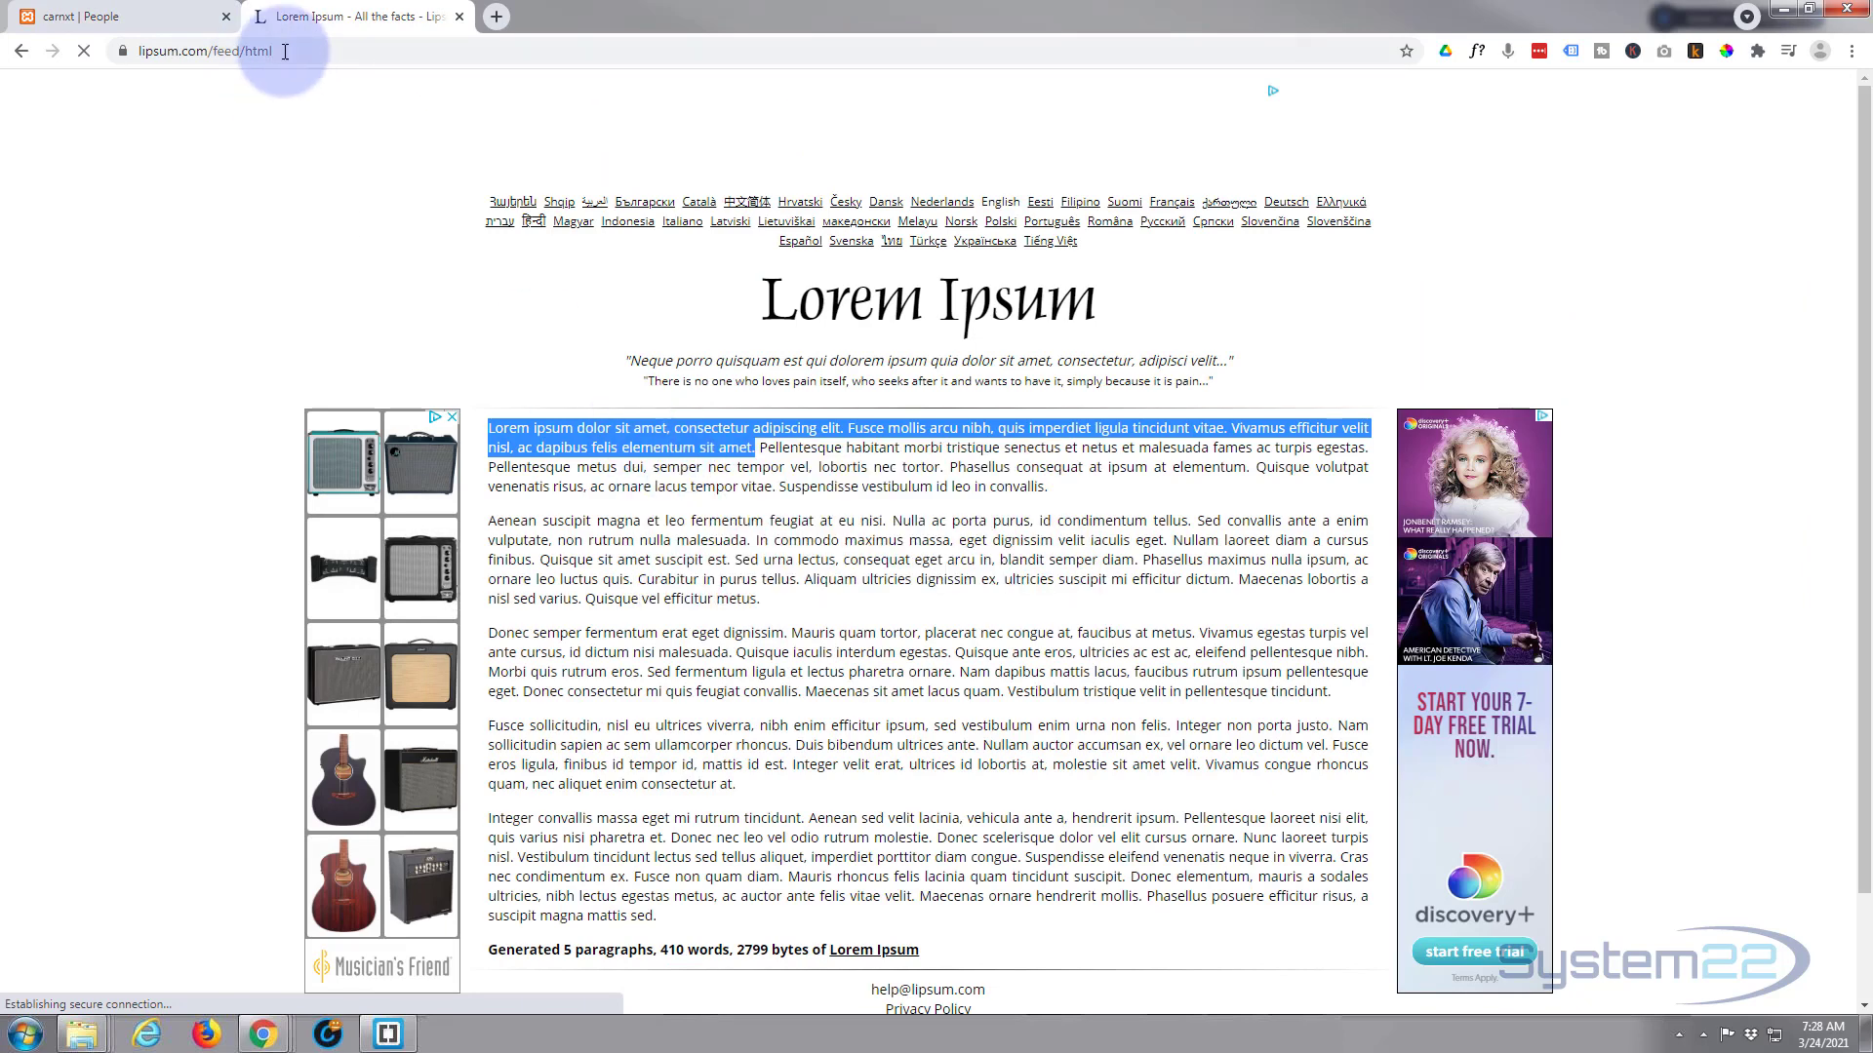
{"action": "left_click", "coordinate": [176, 12]}
{"action": "left_click", "coordinate": [1470, 436]}
{"action": "key", "text": "ctrl+v"}
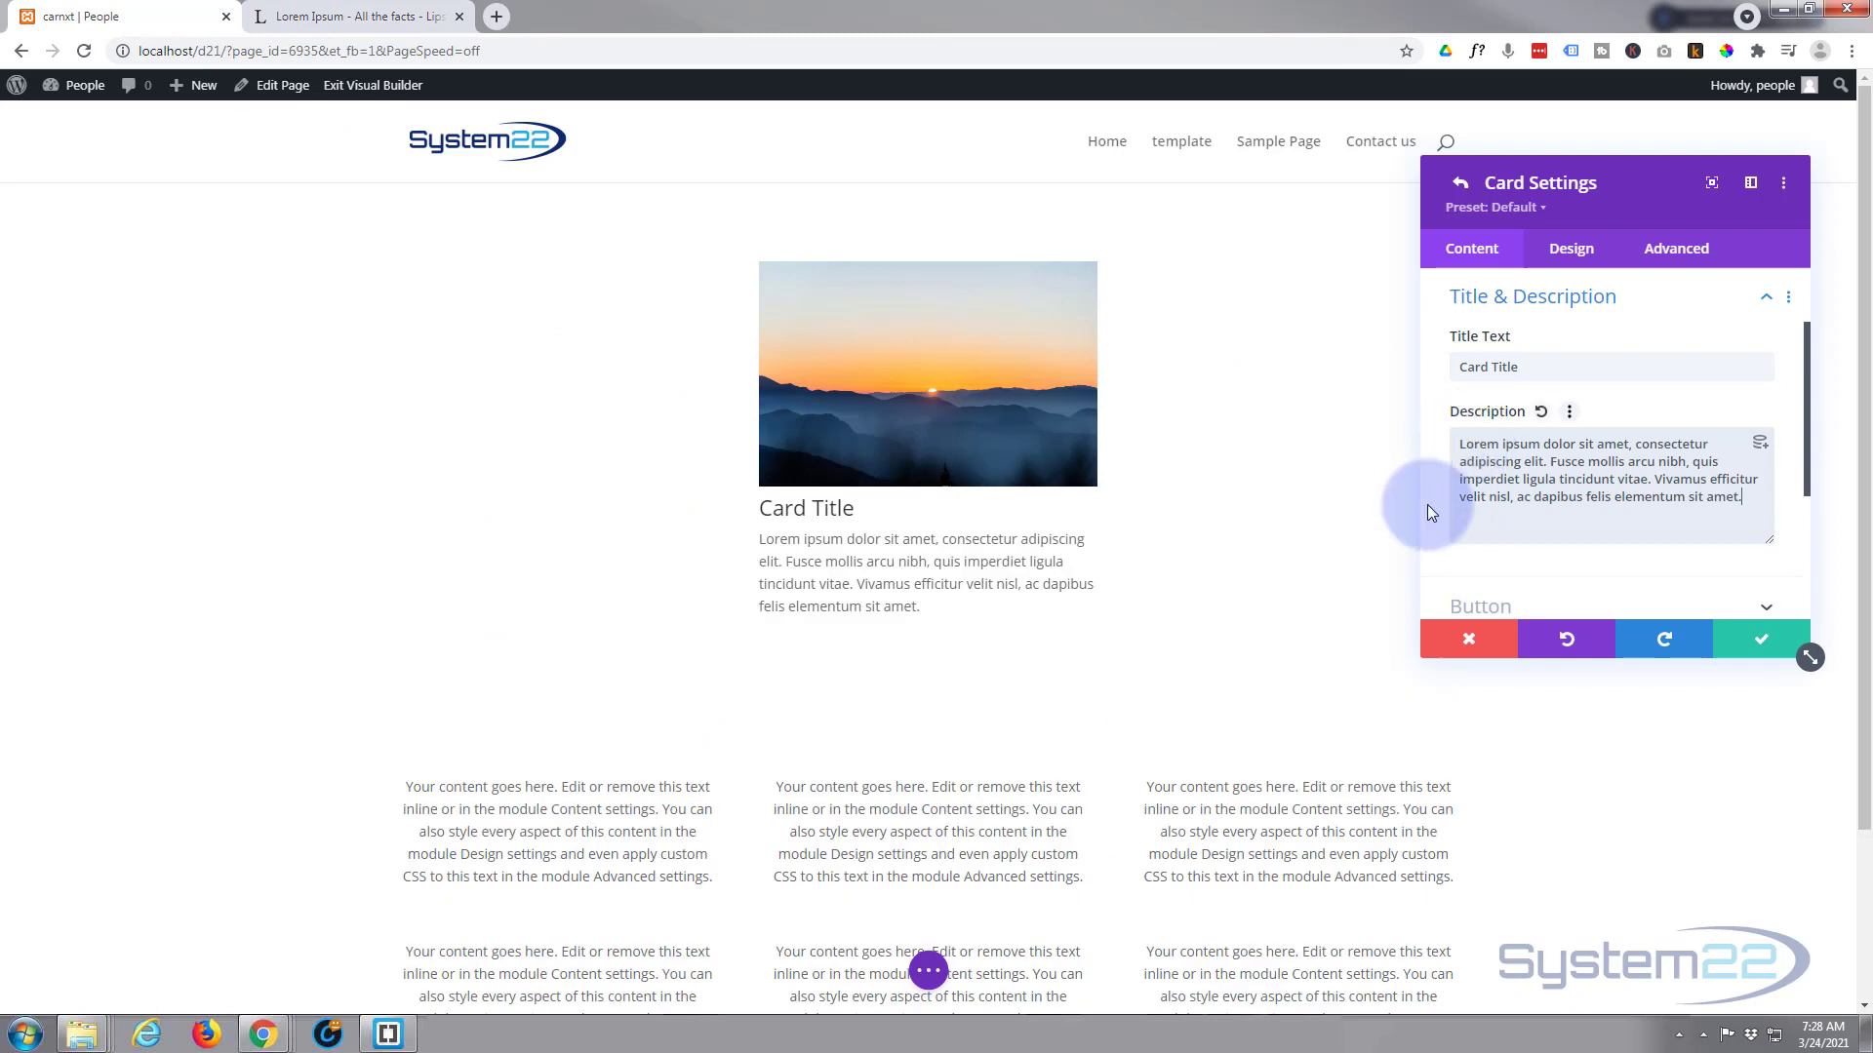
Enable the card's button and set its text to "Learn More"
{"action": "scroll", "coordinate": [1556, 529], "scroll_direction": "down", "scroll_amount": 2}
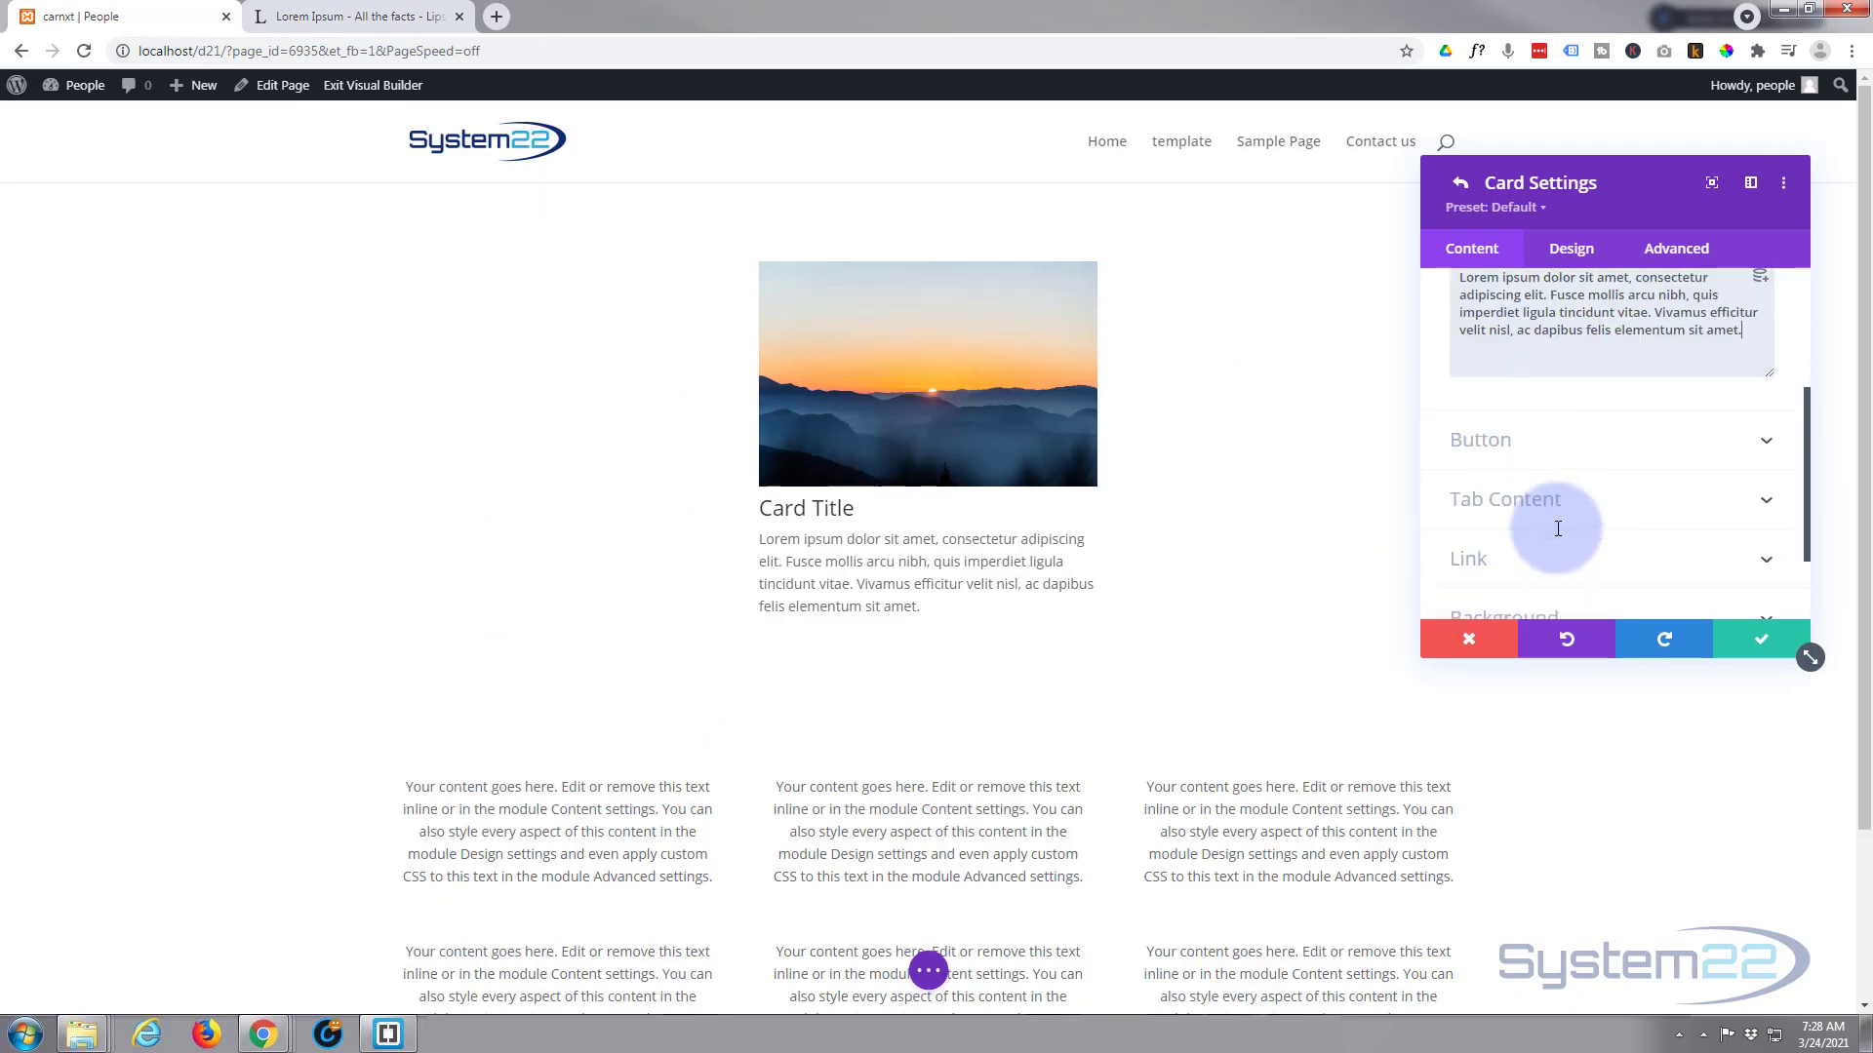
{"action": "left_click", "coordinate": [1562, 420]}
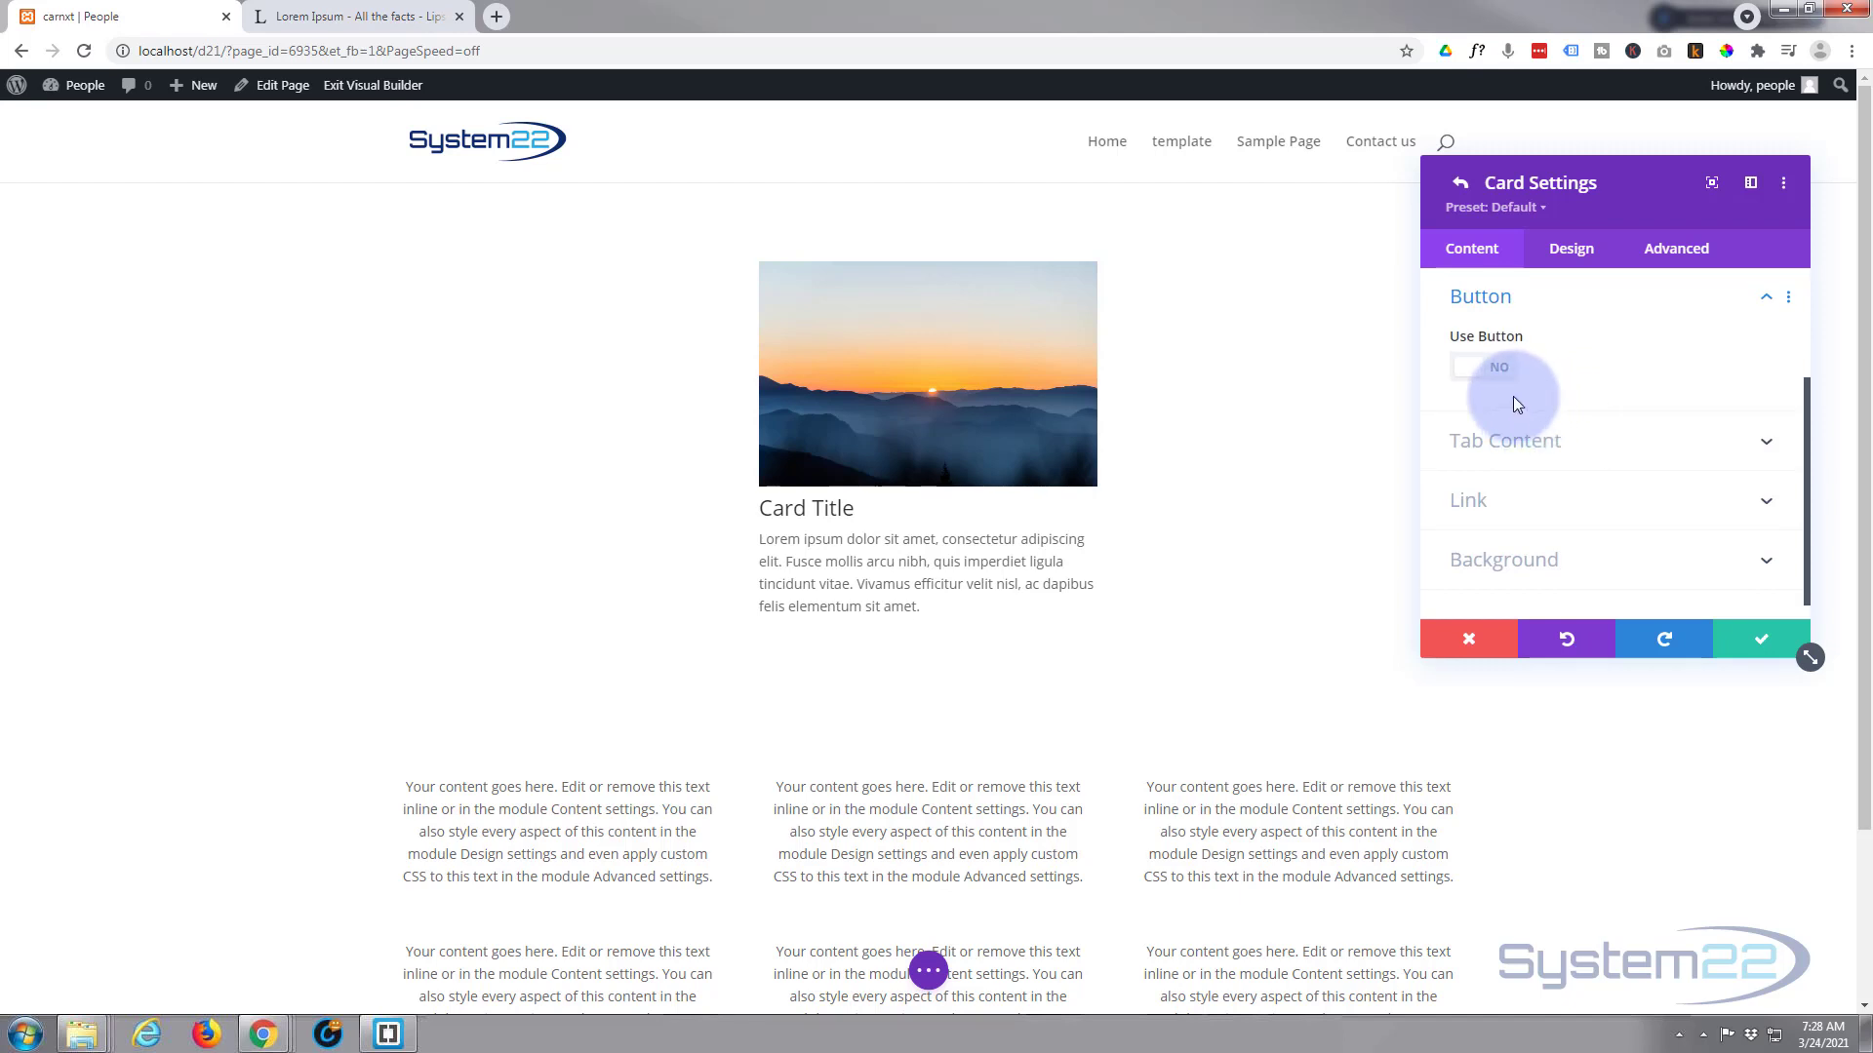
{"action": "left_click", "coordinate": [1490, 368]}
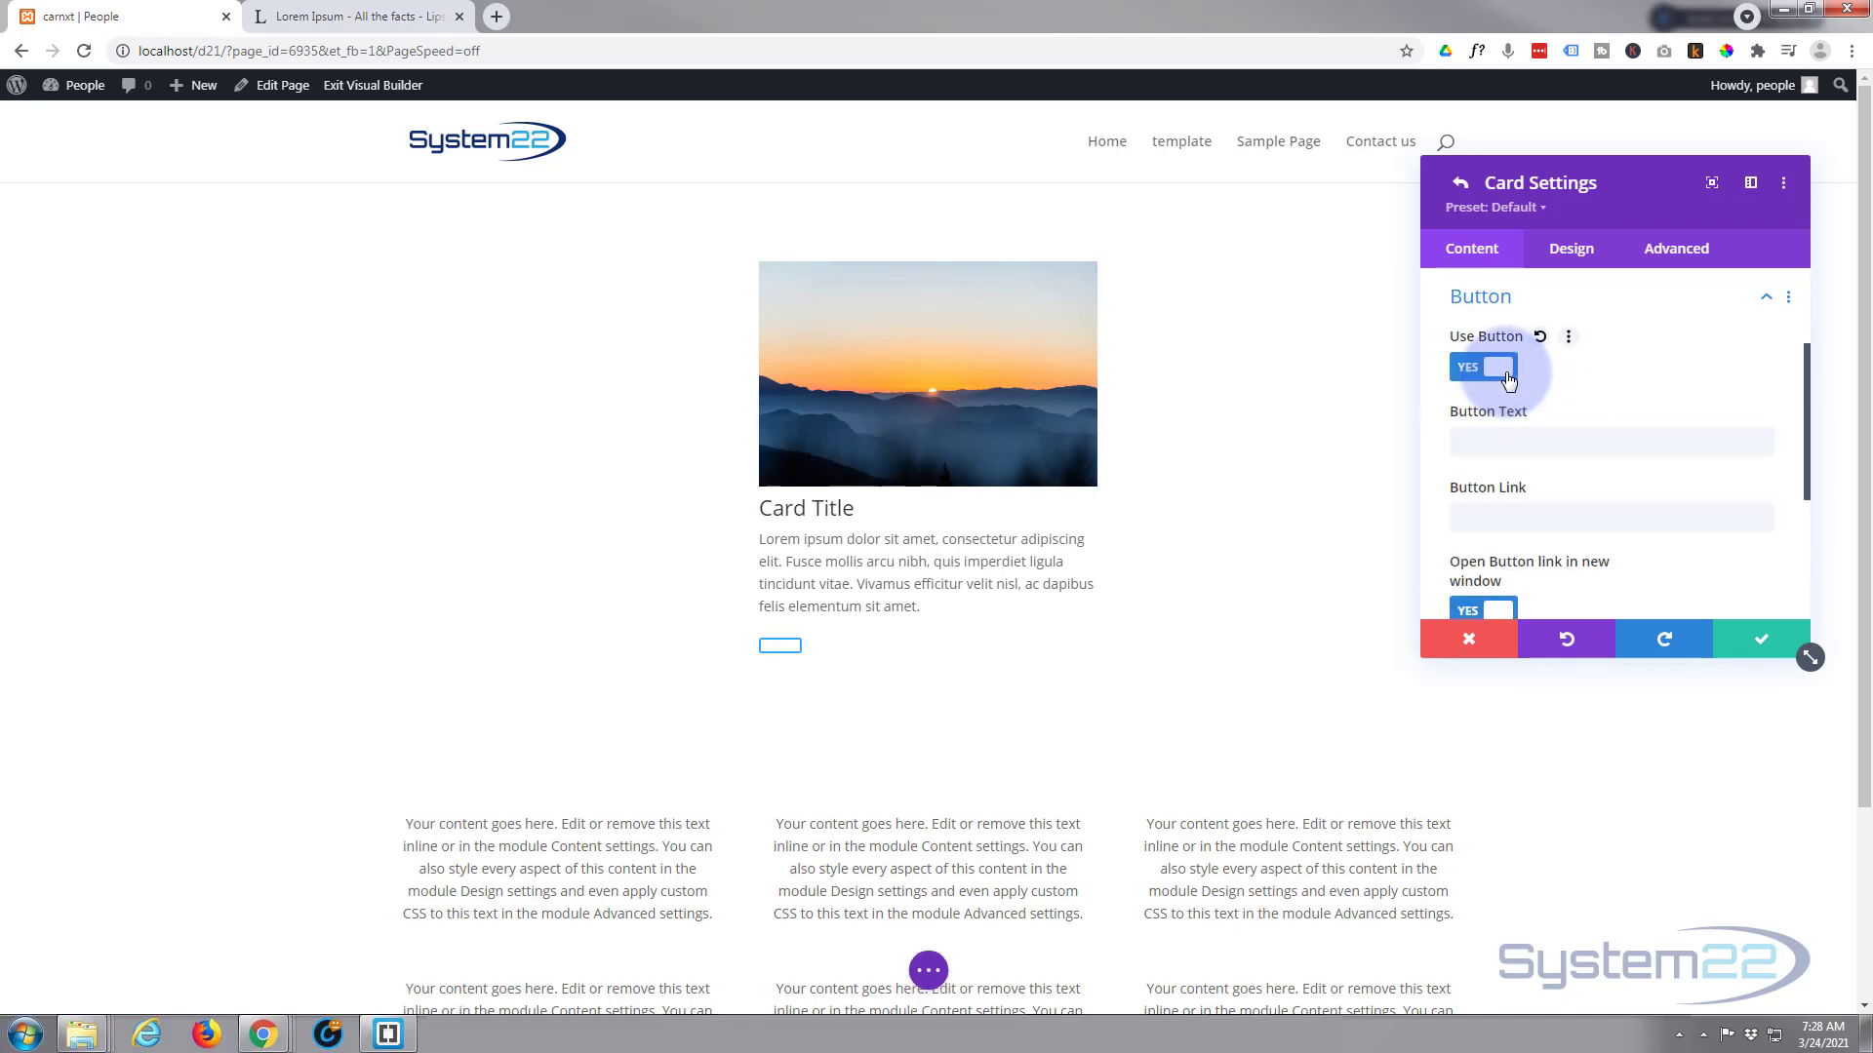
{"action": "left_click", "coordinate": [1485, 449]}
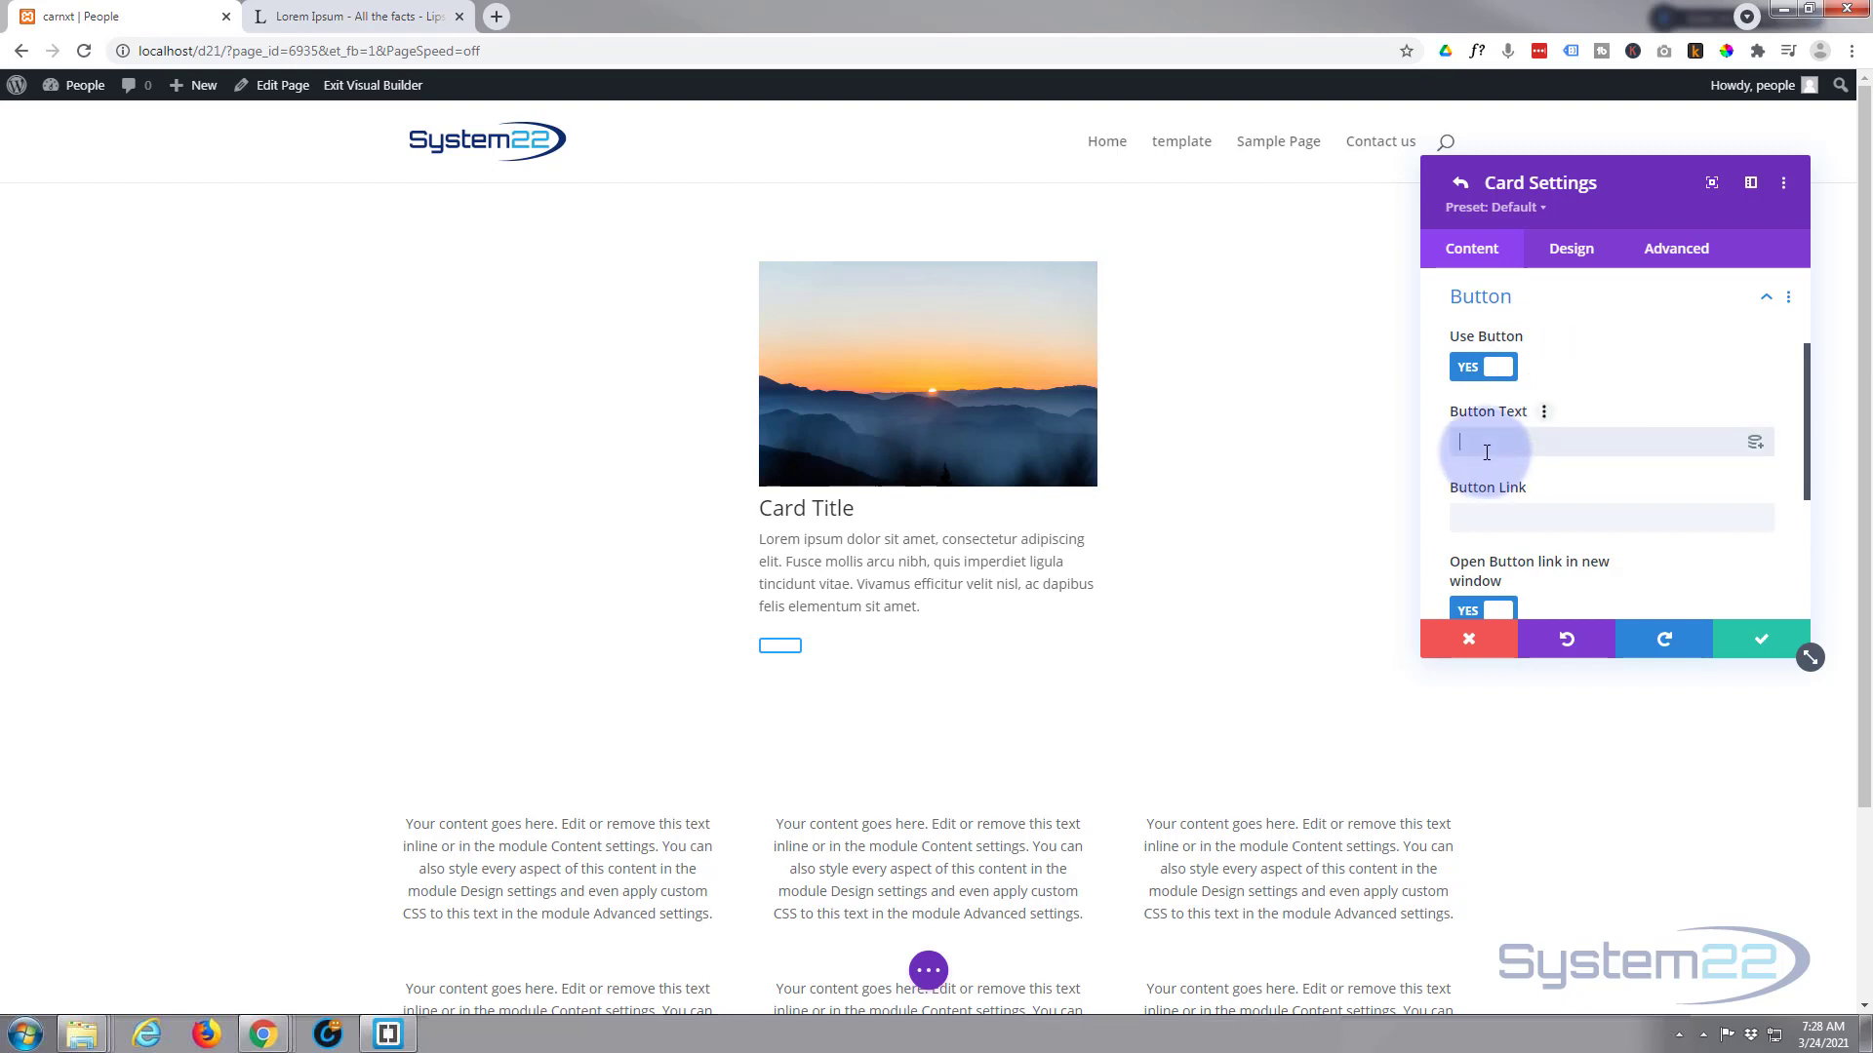
{"action": "type", "text": "Learn More"}
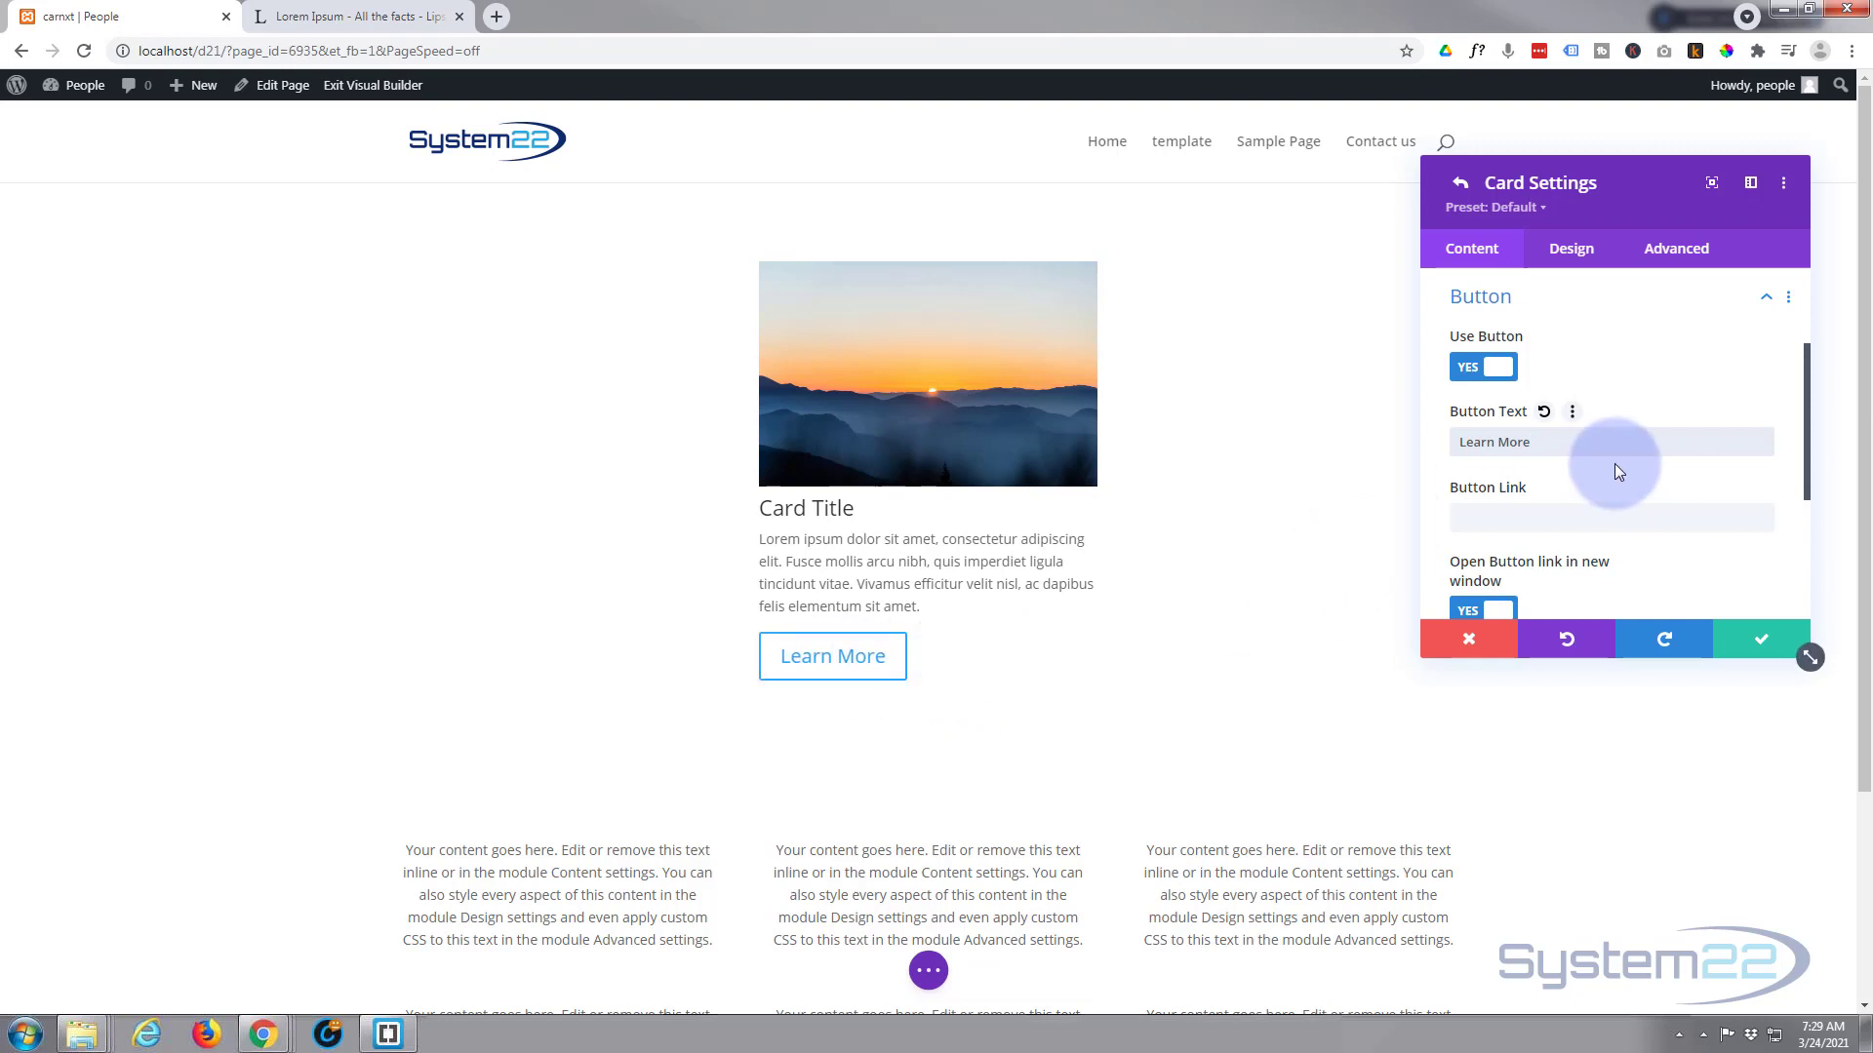
Set the card's button link to "#" and turn off opening it in a new window
{"action": "scroll", "coordinate": [1609, 376], "scroll_direction": "down", "scroll_amount": 1}
{"action": "left_click", "coordinate": [1478, 421]}
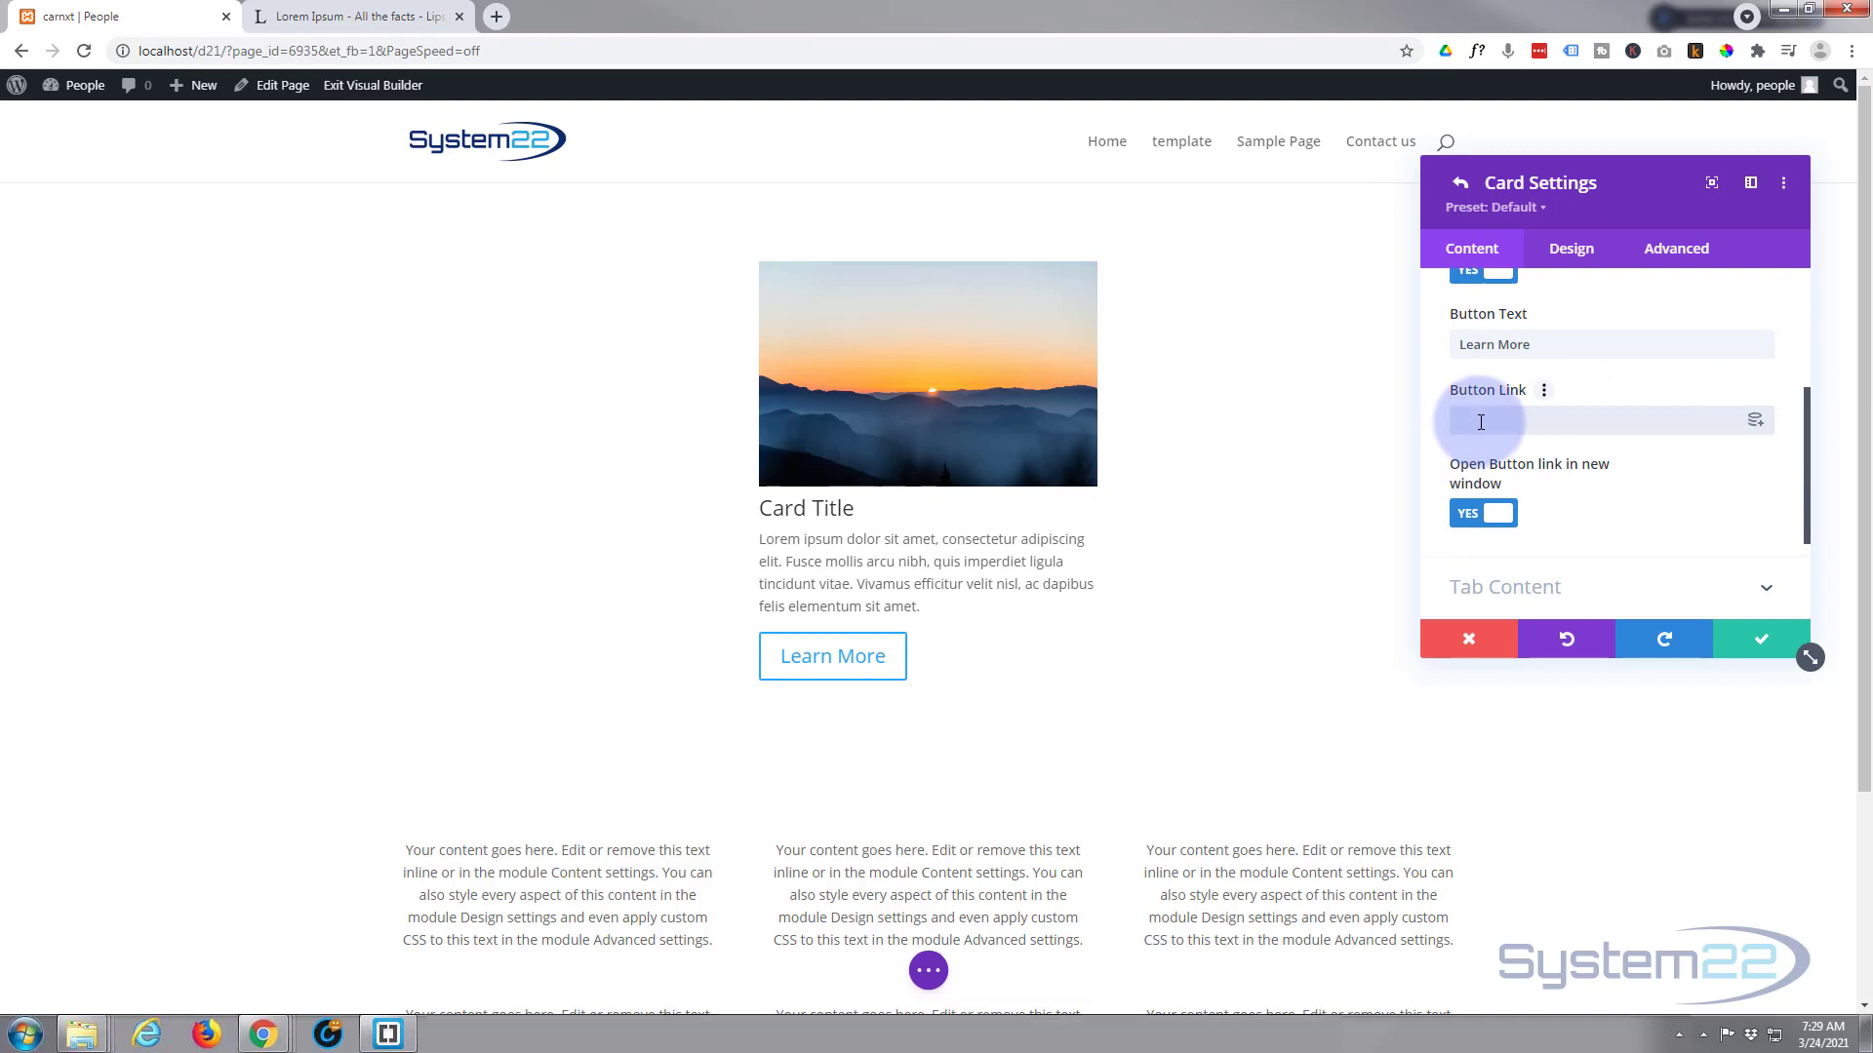
{"action": "type", "text": "#"}
{"action": "scroll", "coordinate": [1538, 423], "scroll_direction": "down", "scroll_amount": 1}
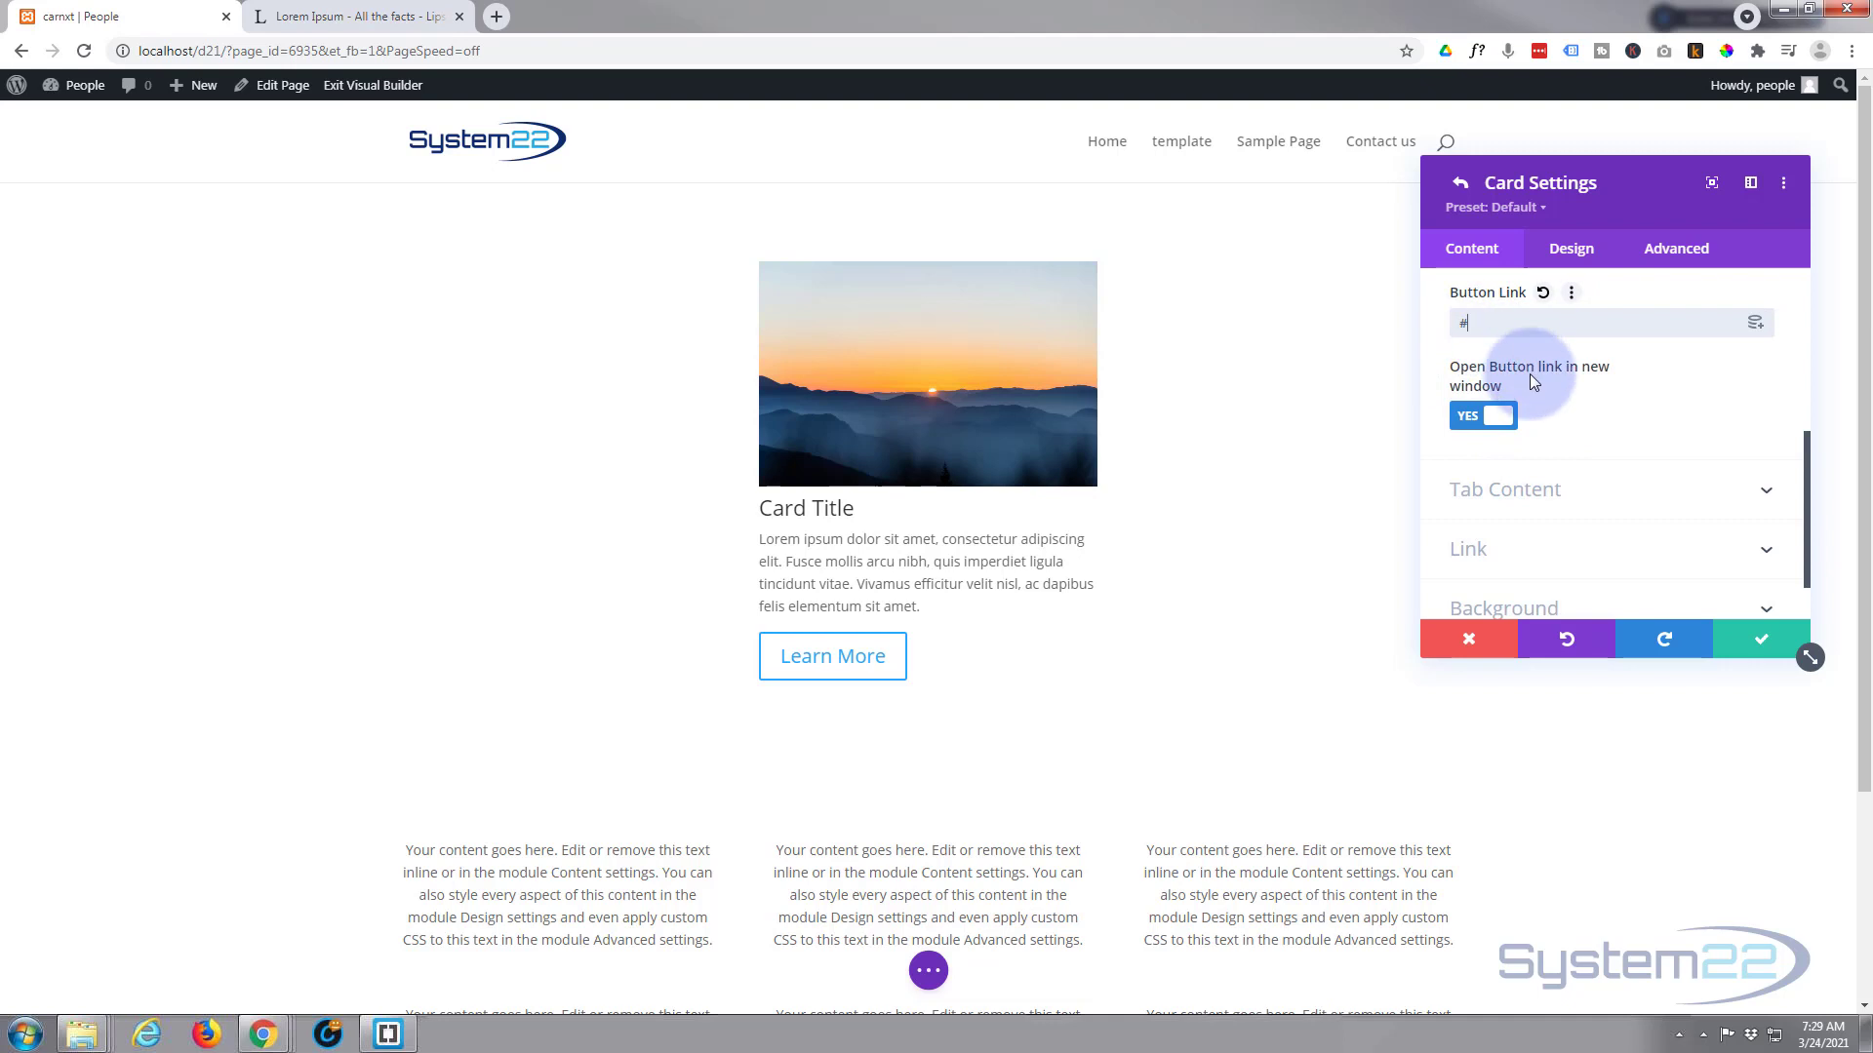
{"action": "left_click", "coordinate": [1473, 416]}
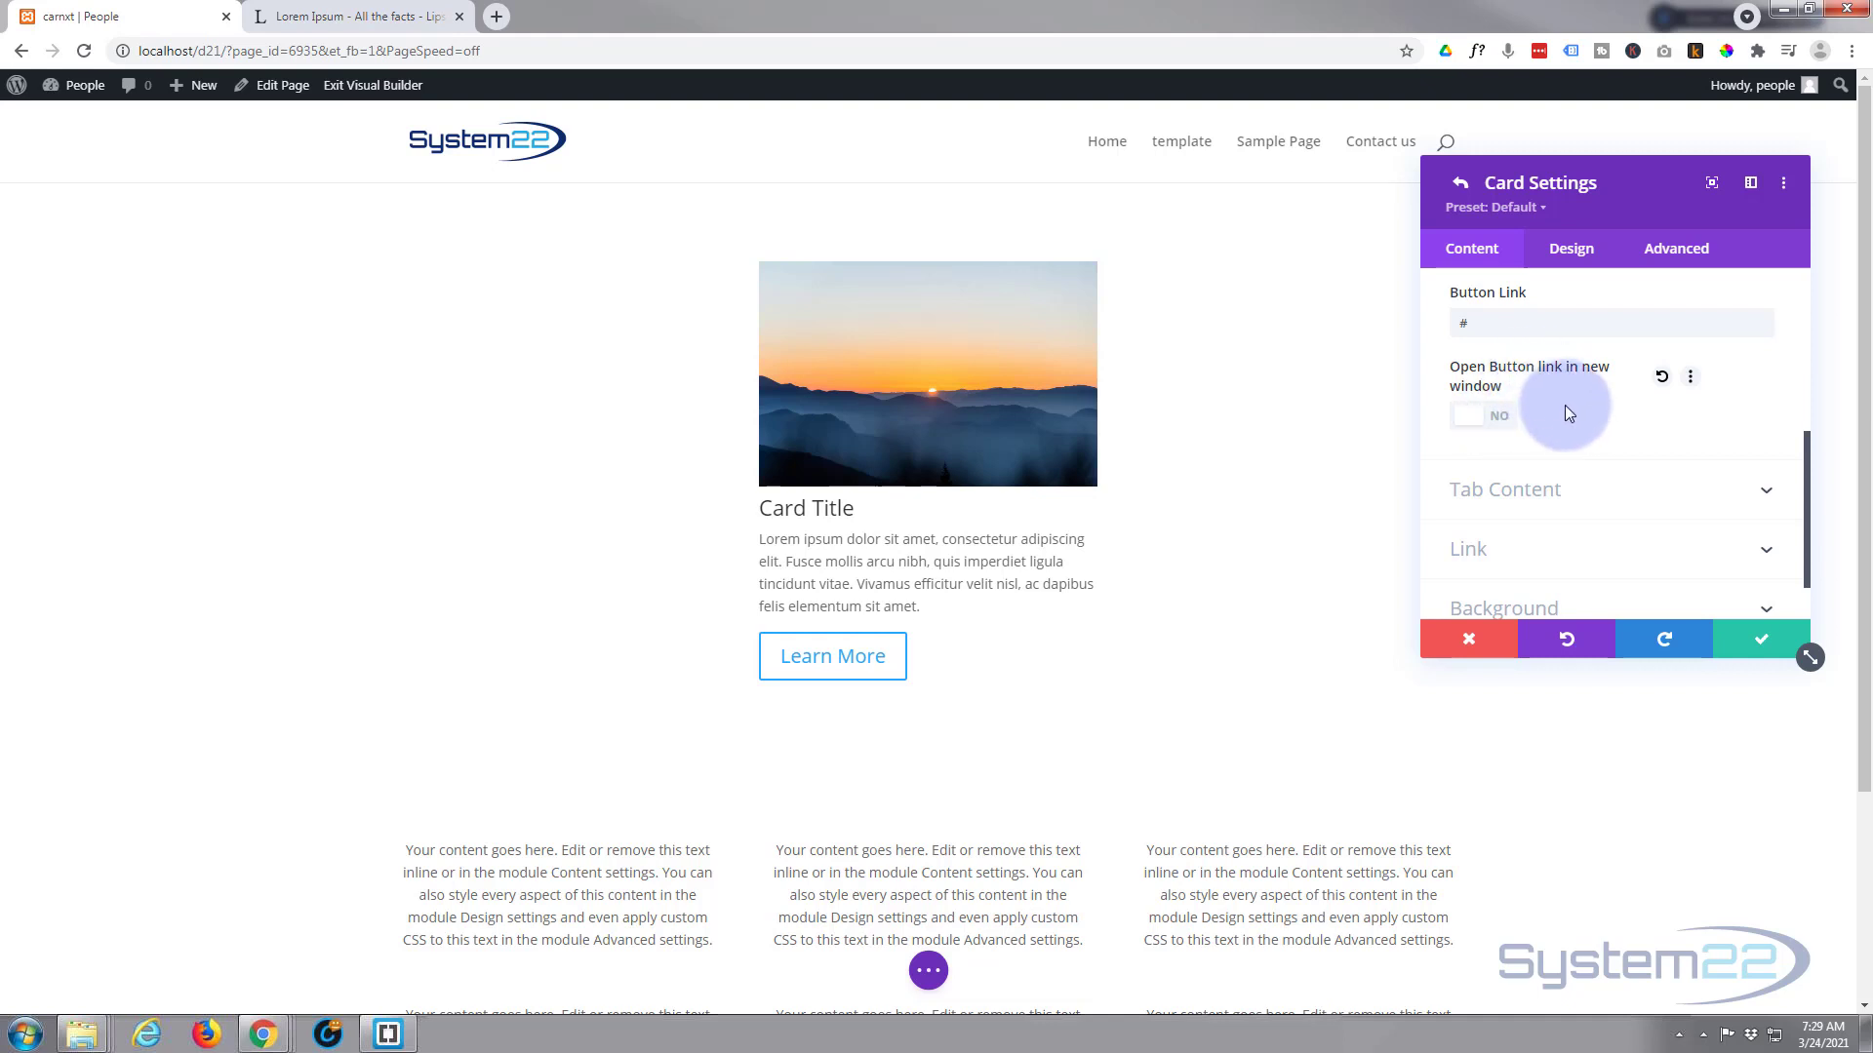
{"action": "scroll", "coordinate": [1566, 406], "scroll_direction": "down", "scroll_amount": 1}
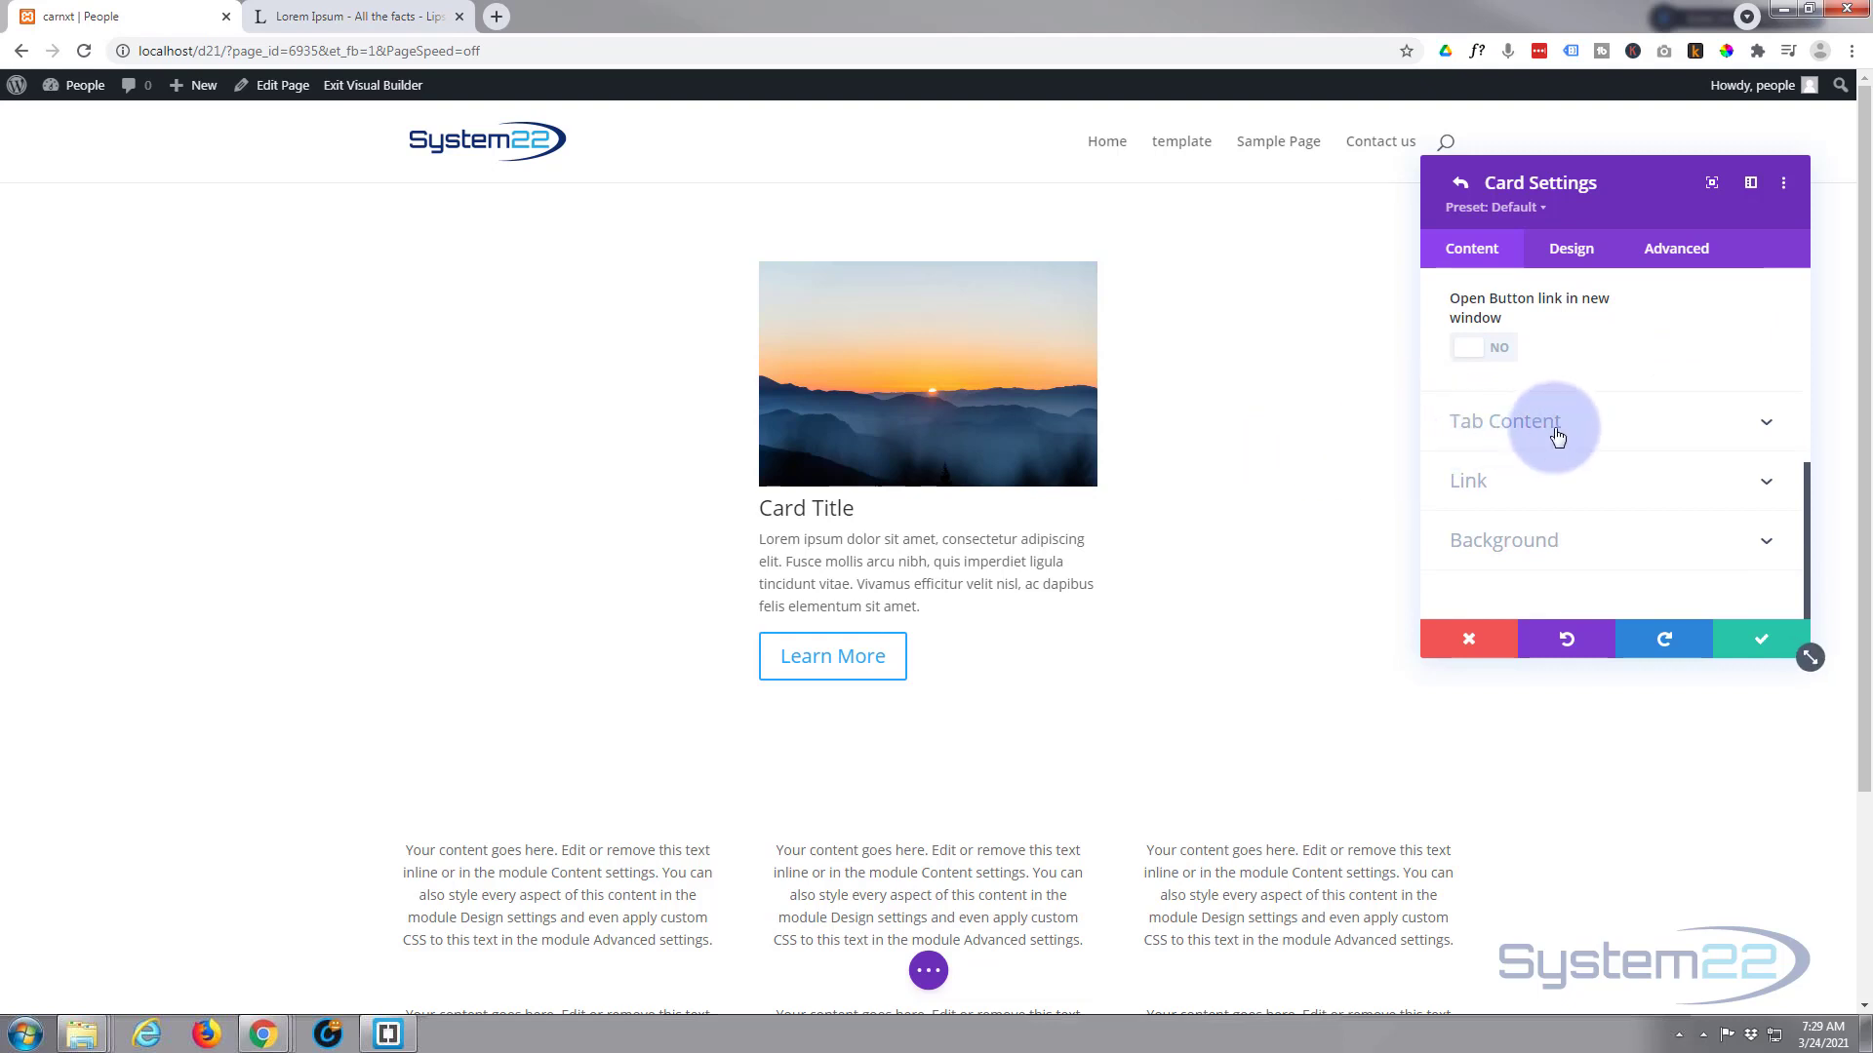
Fill in the card's tab content with the title "Tab Title" and the subtitle "Tab Subtitle"
{"action": "left_click", "coordinate": [1562, 429]}
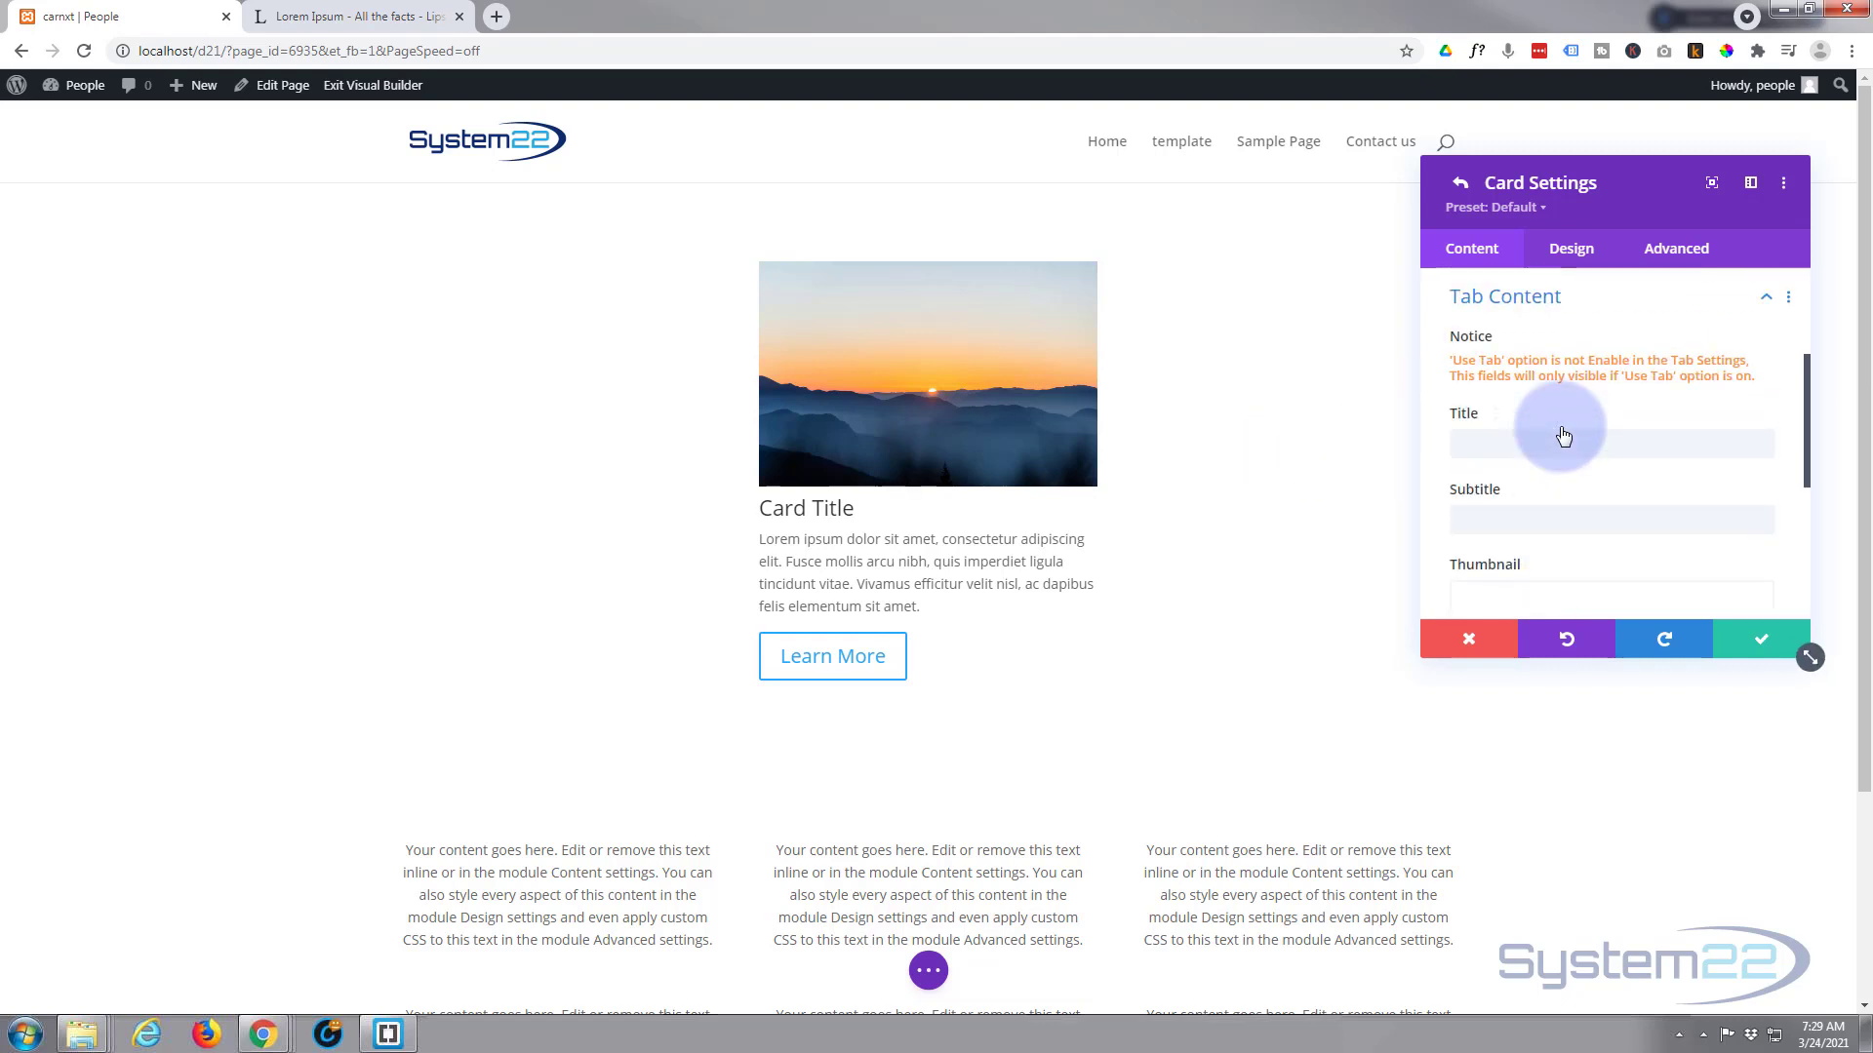
{"action": "type", "text": "Tab Title"}
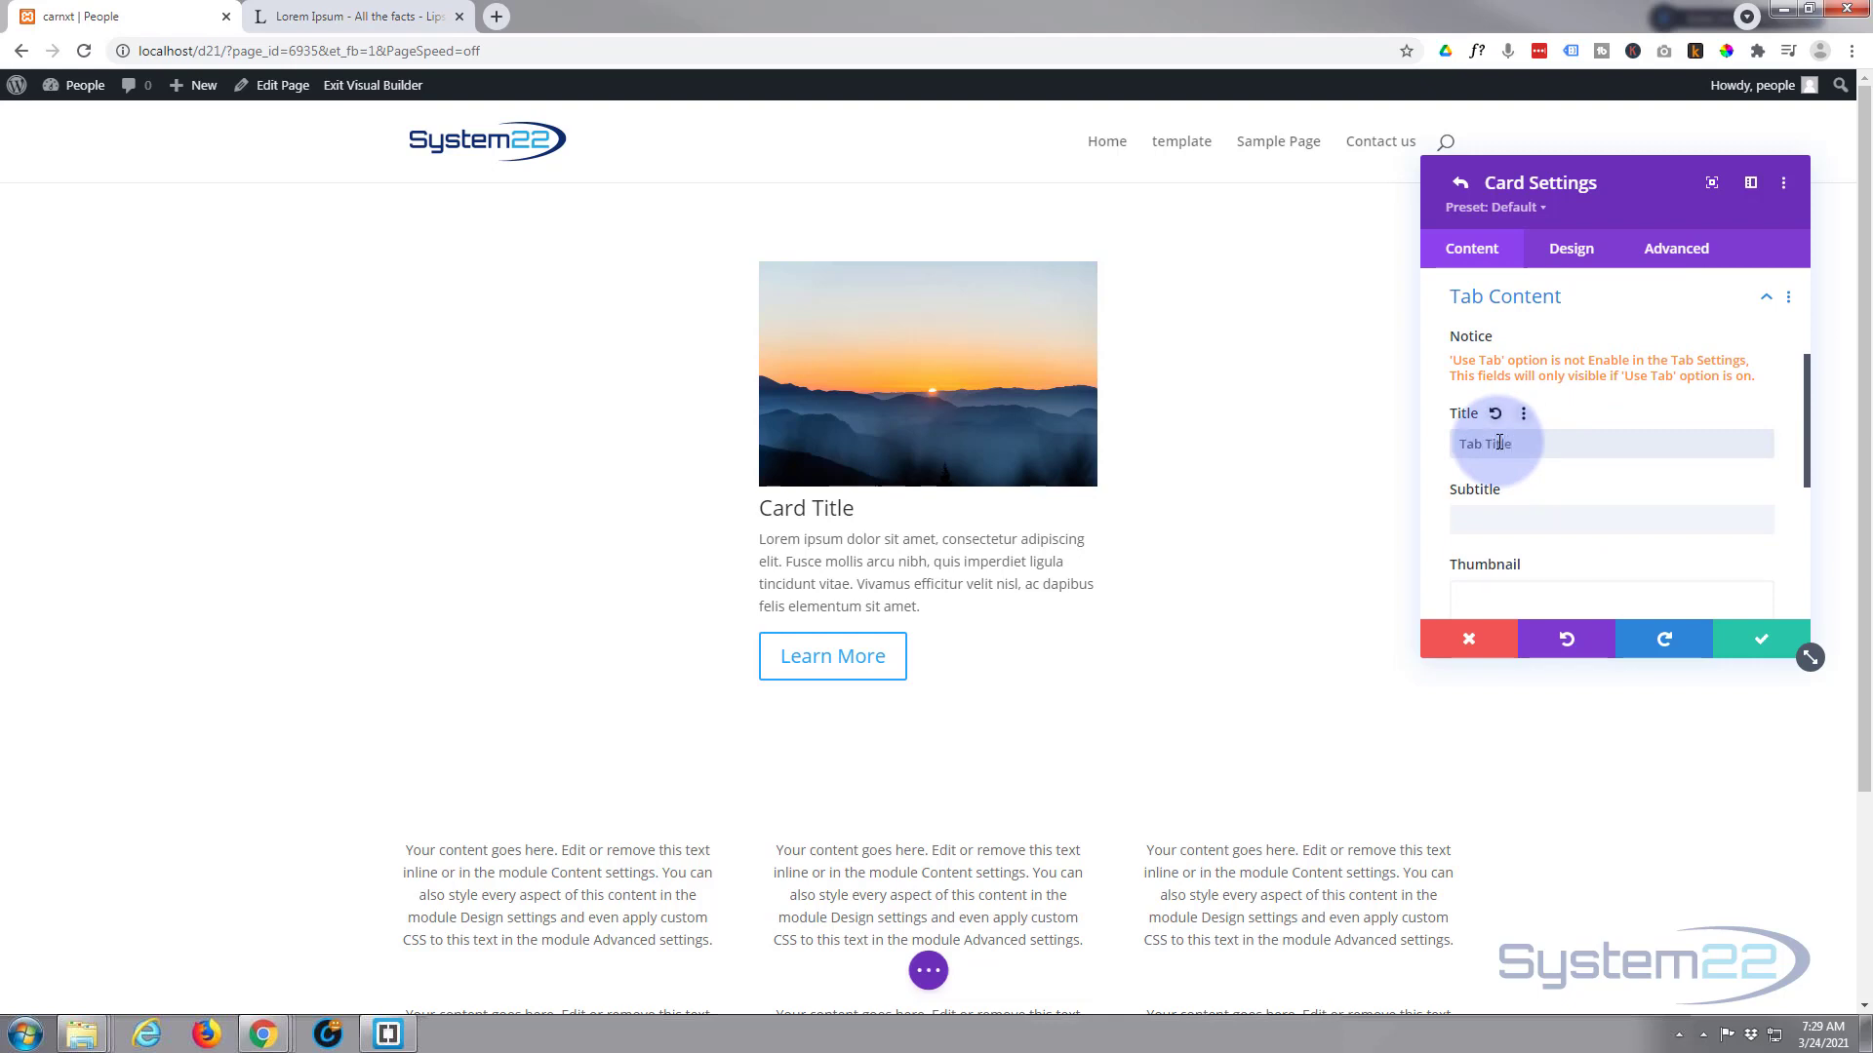
{"action": "left_click", "coordinate": [1470, 521]}
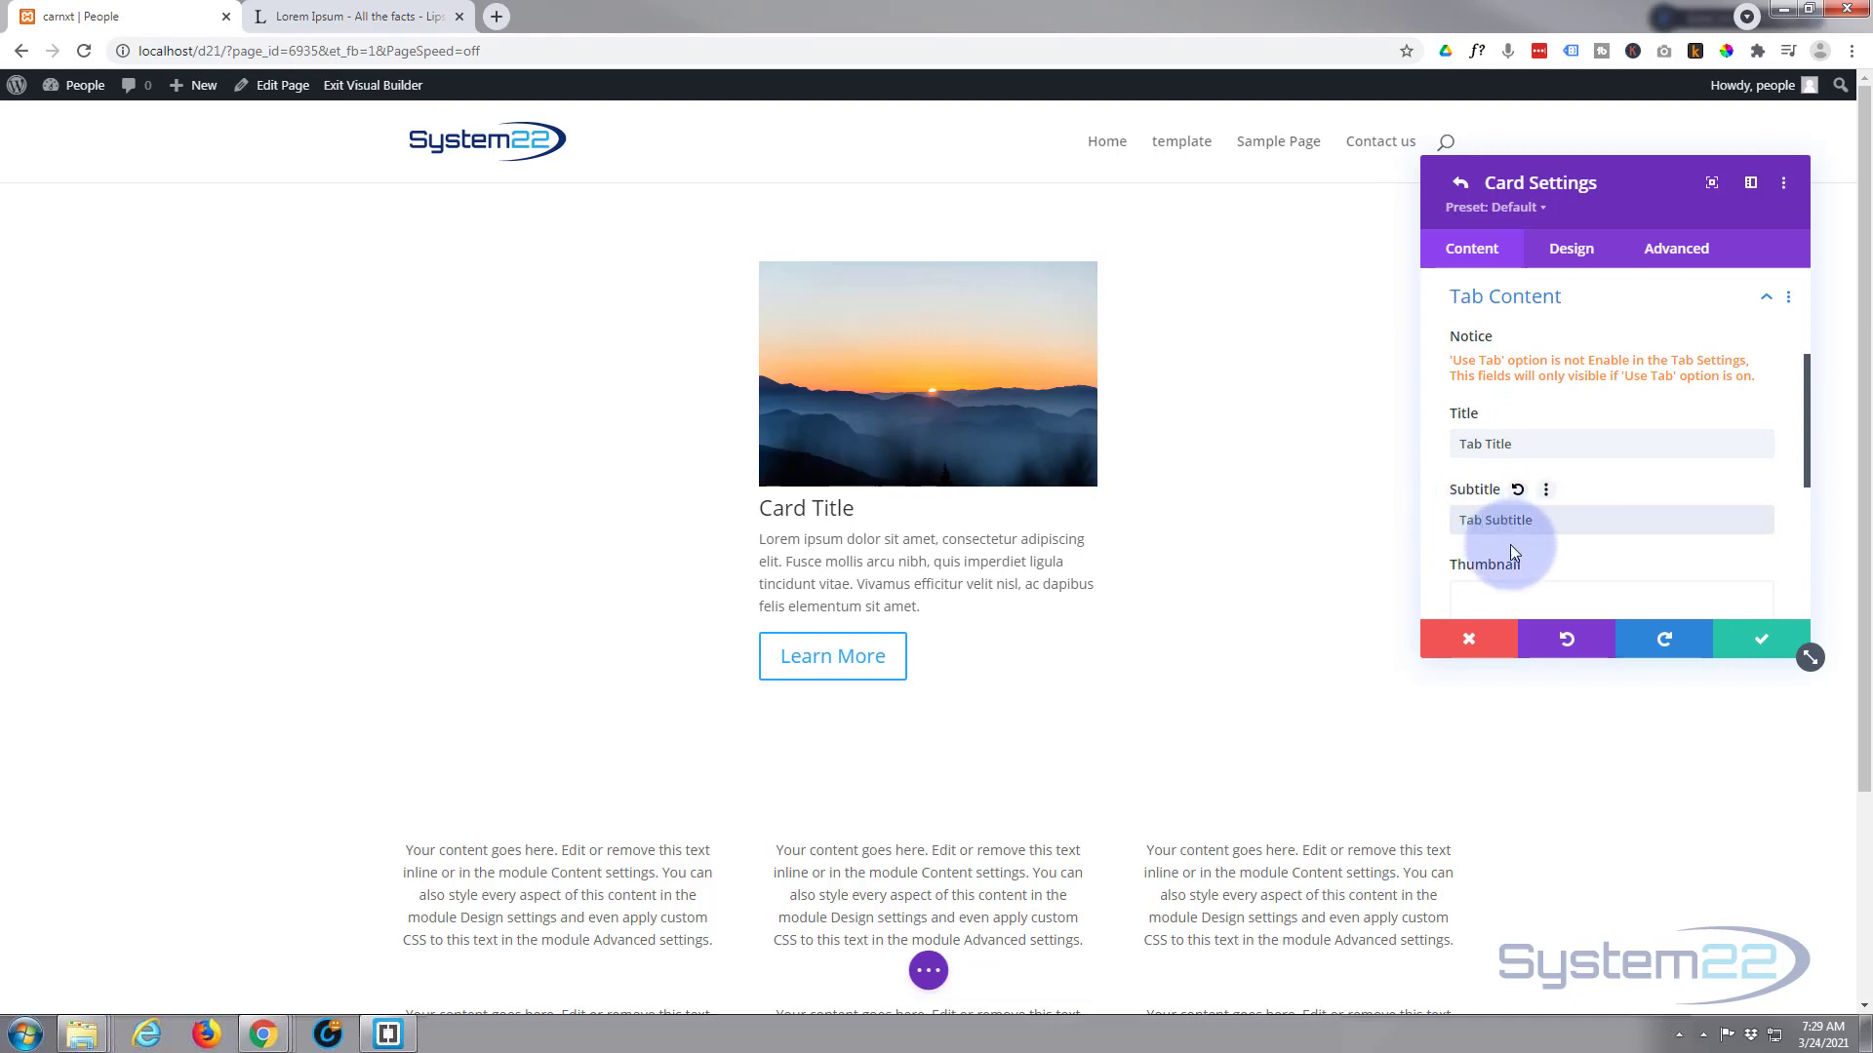
Set the tab thumbnail to the round portrait portraits-circle-small_2.png from the media library
{"action": "scroll", "coordinate": [1558, 553], "scroll_direction": "down", "scroll_amount": 2}
{"action": "left_click", "coordinate": [1589, 489]}
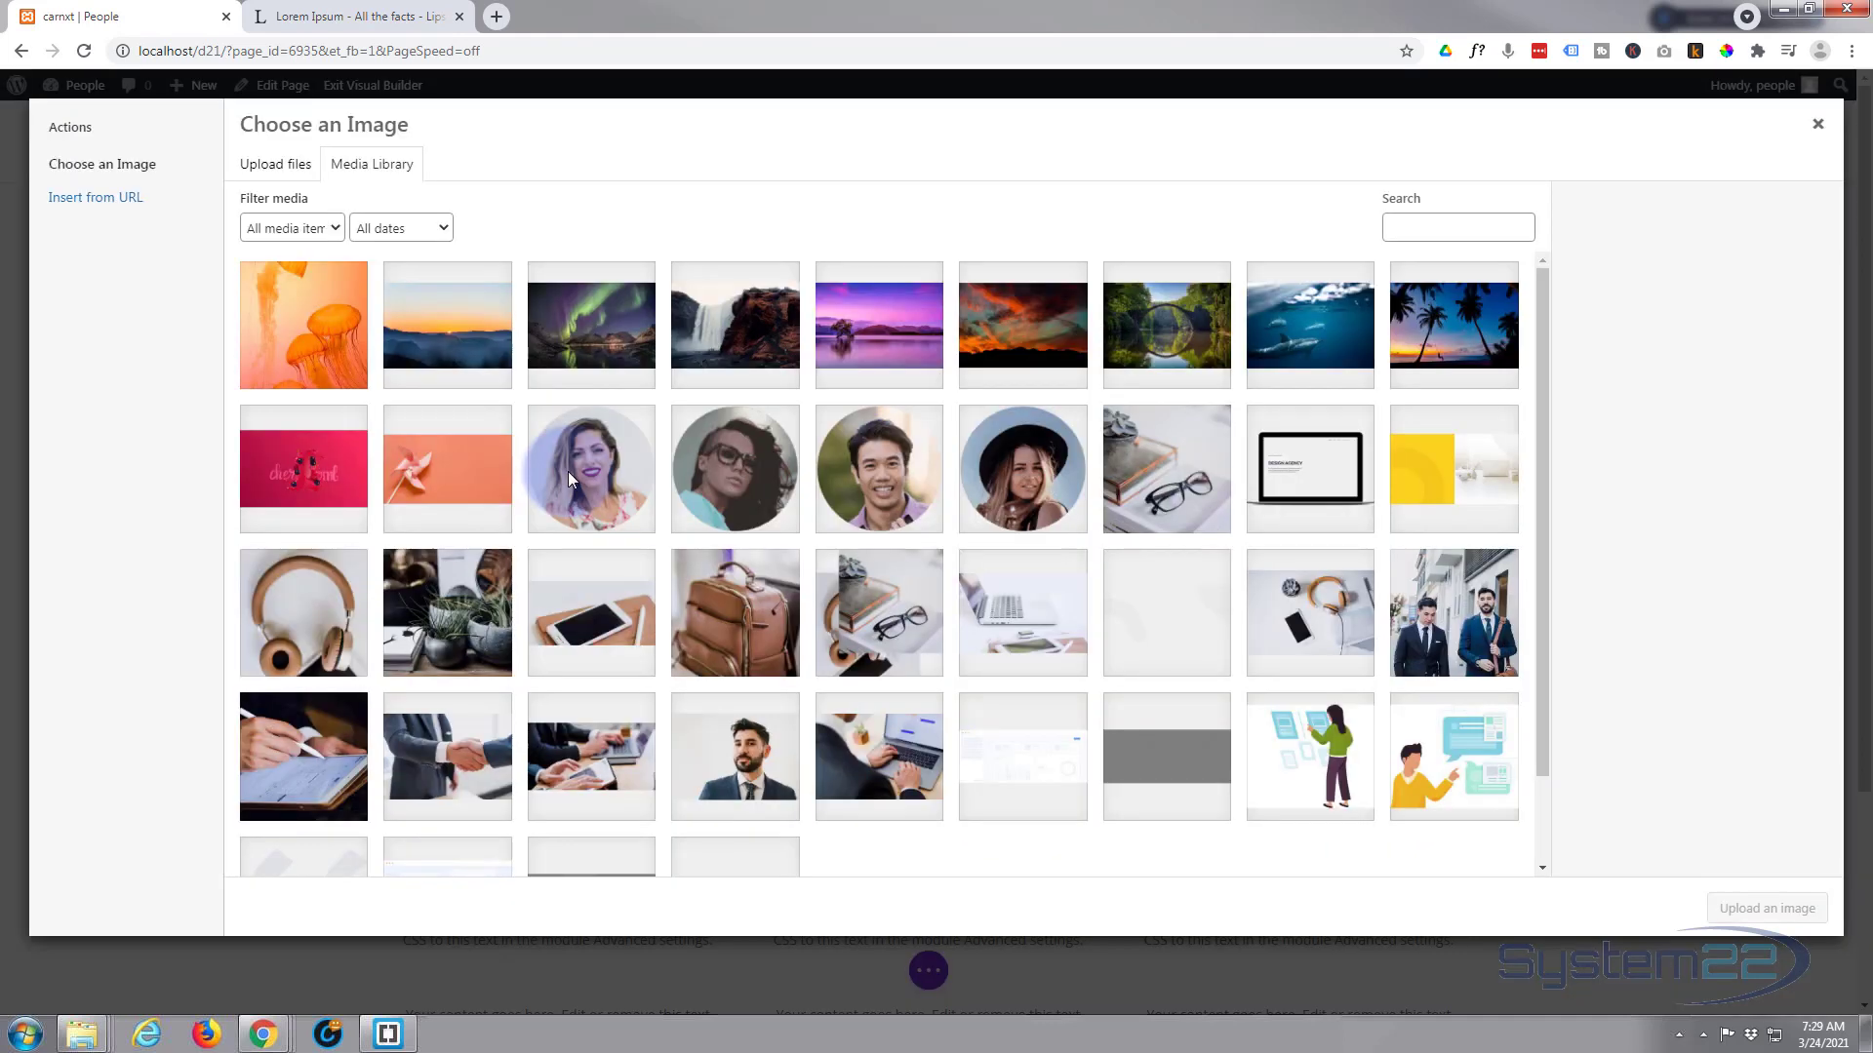
{"action": "left_click", "coordinate": [883, 482]}
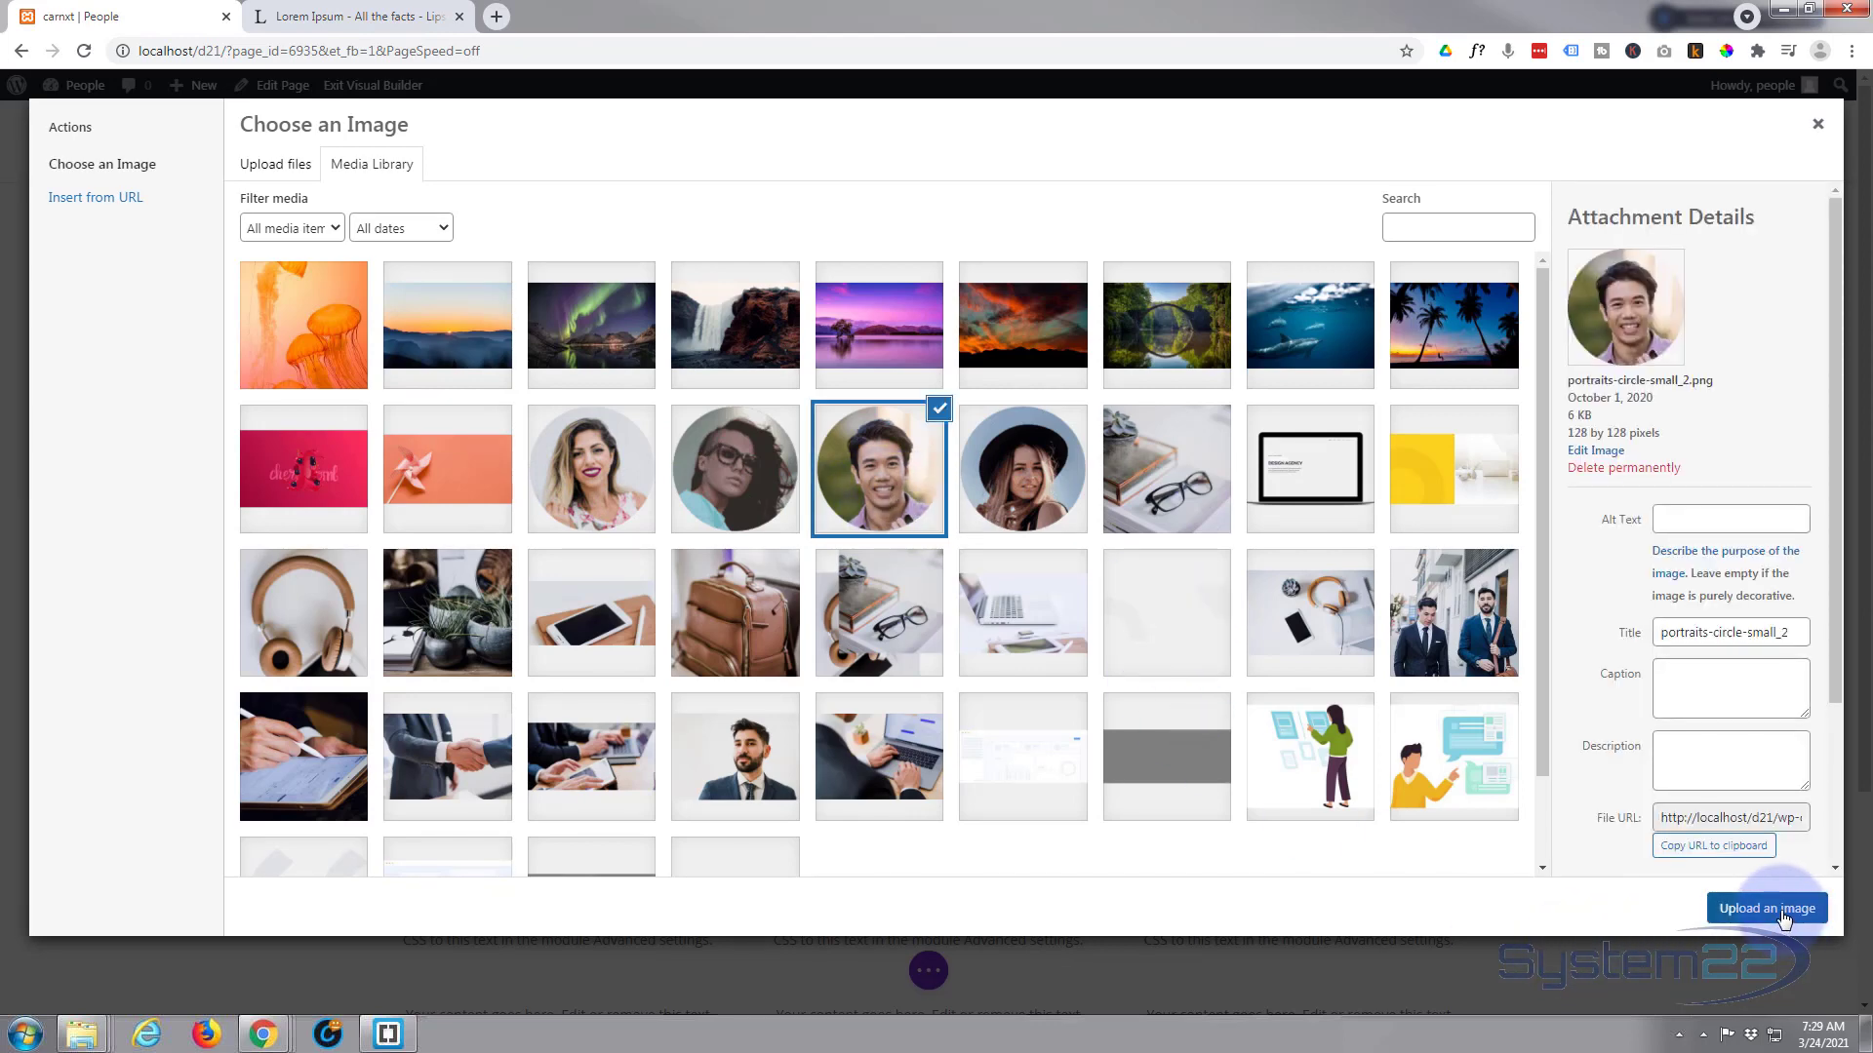
{"action": "left_click", "coordinate": [1791, 920]}
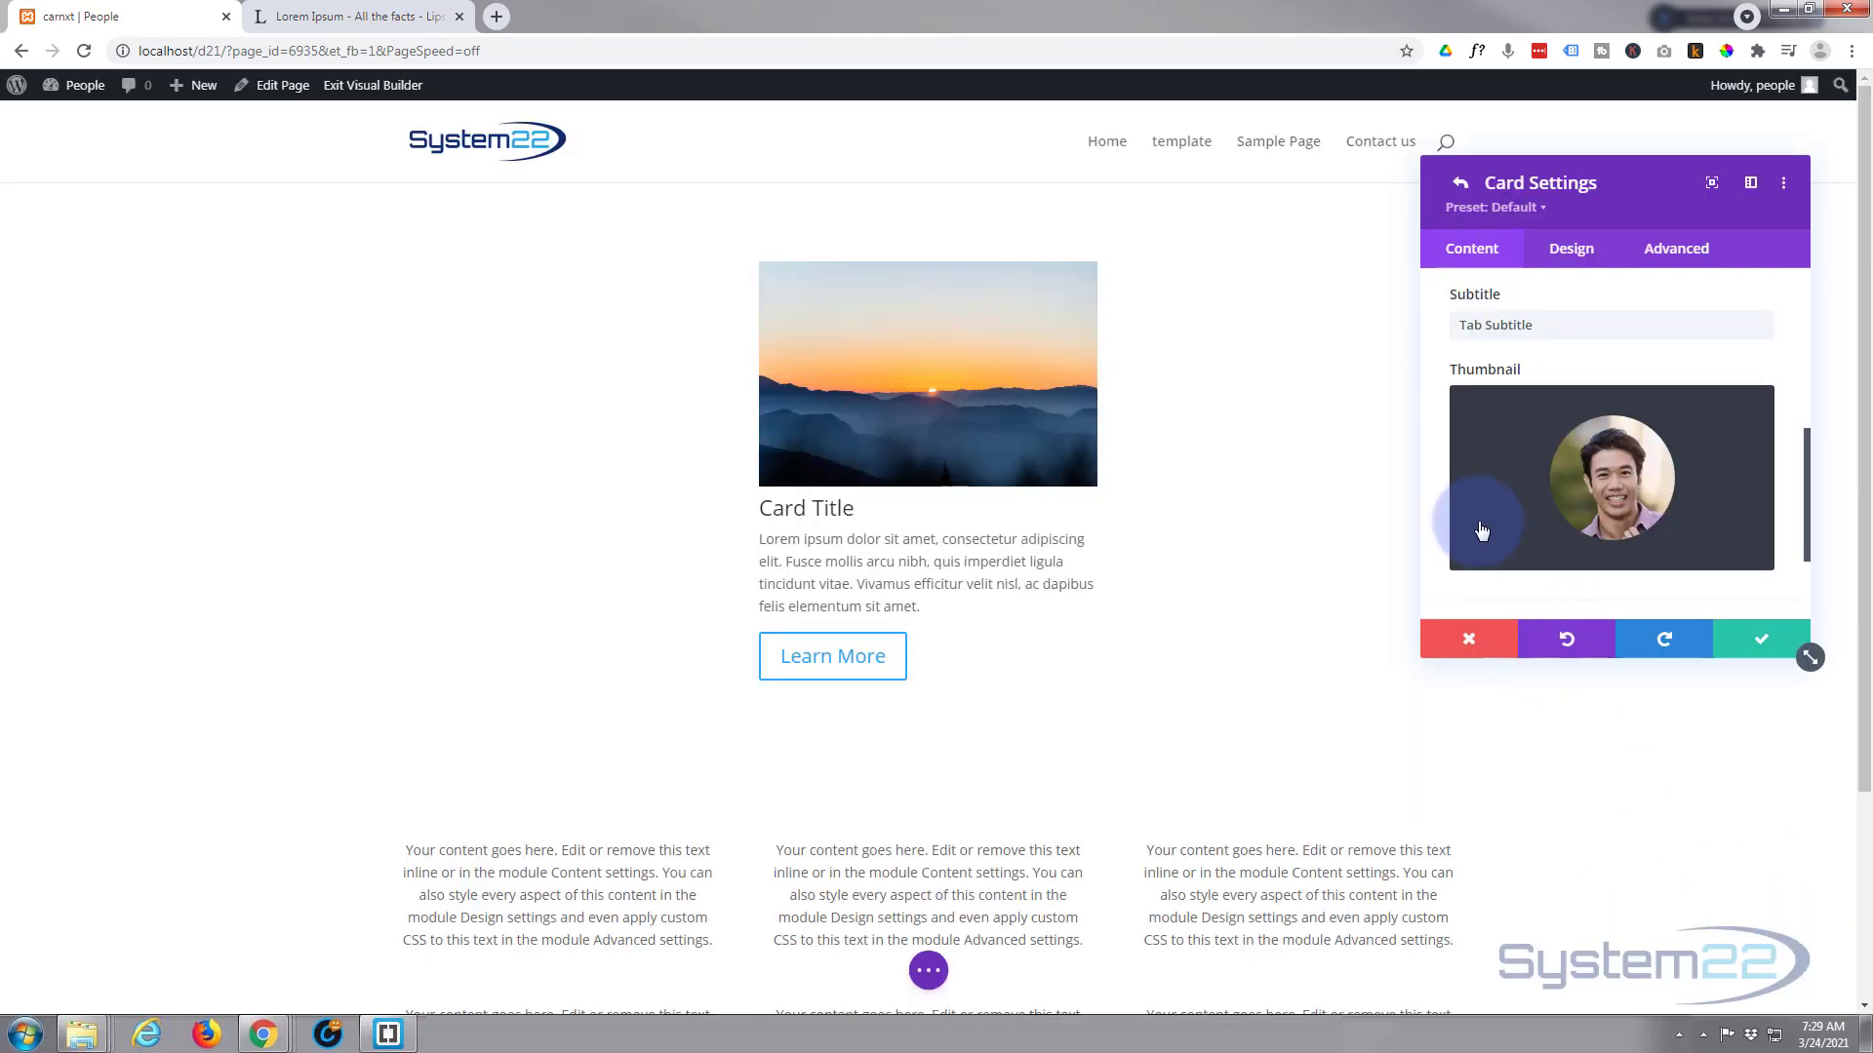
Set the card's module link URL to "#" with the same window as its link target
{"action": "scroll", "coordinate": [1434, 427], "scroll_direction": "down", "scroll_amount": 1}
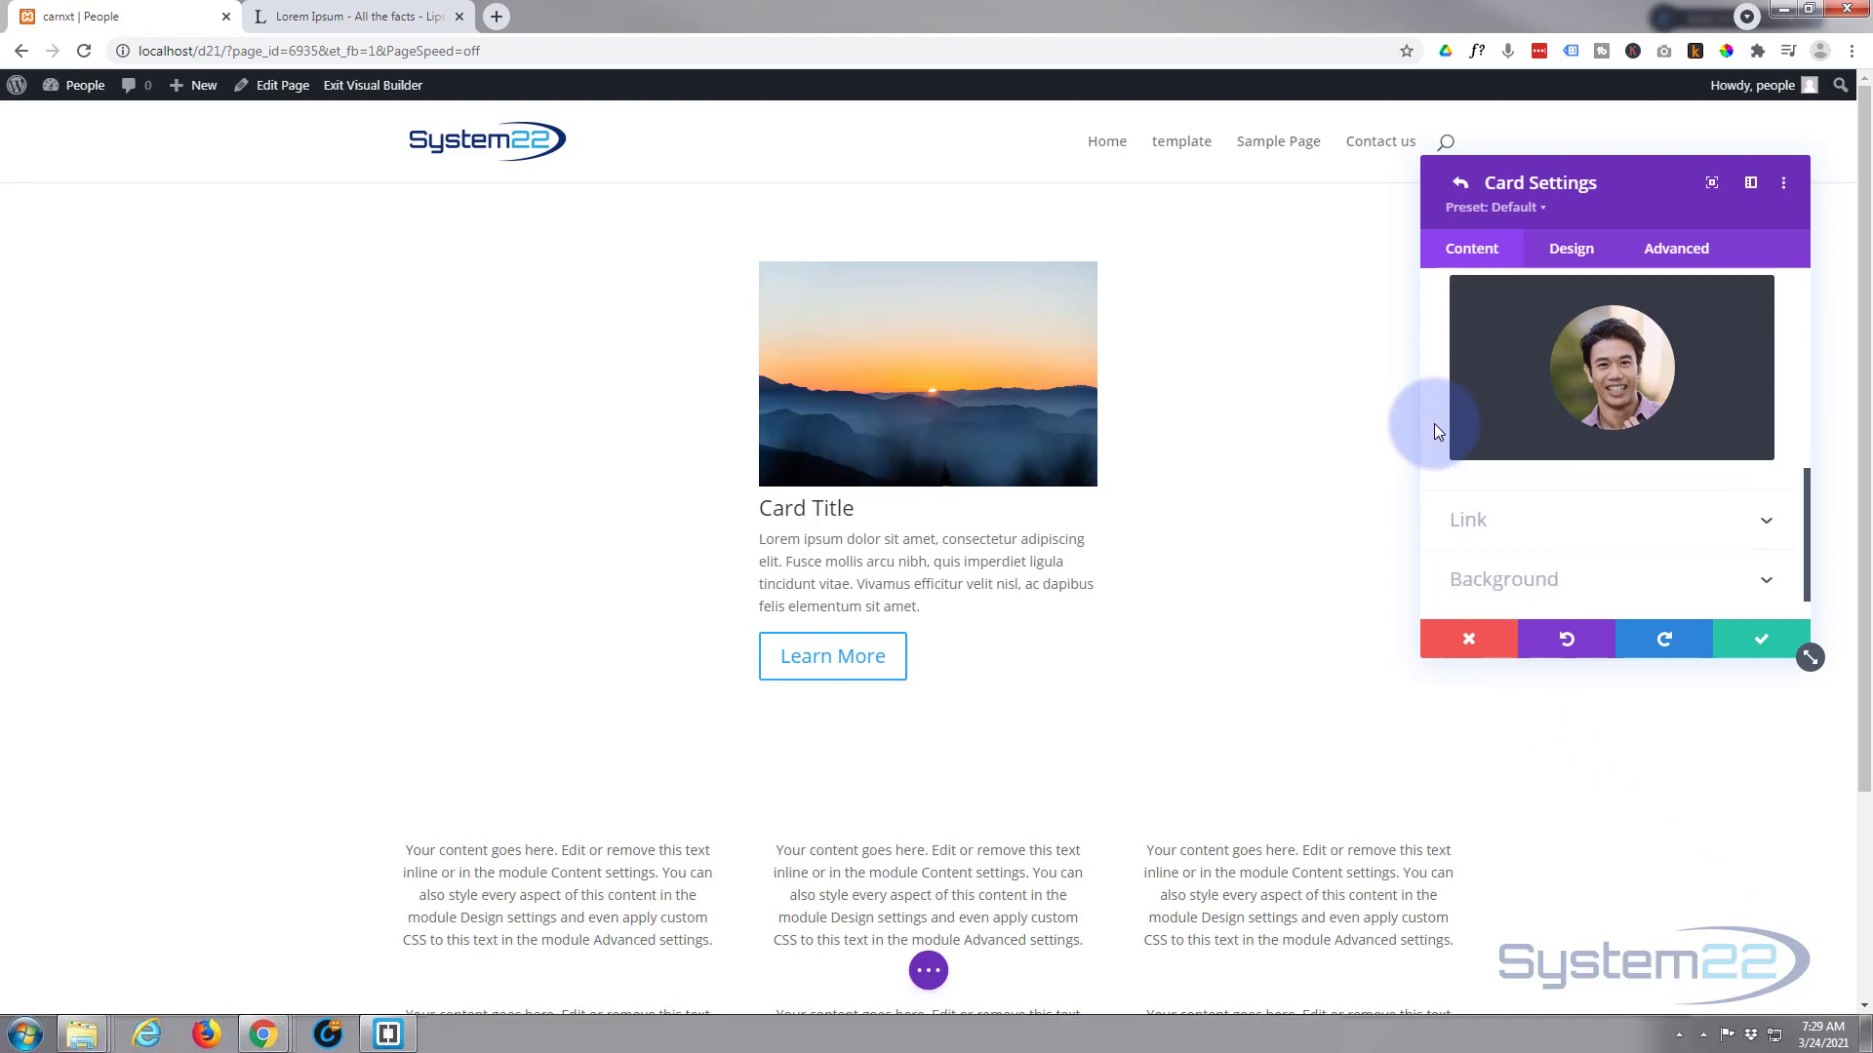
{"action": "scroll", "coordinate": [1434, 426], "scroll_direction": "down", "scroll_amount": 1}
{"action": "left_click", "coordinate": [1590, 480]}
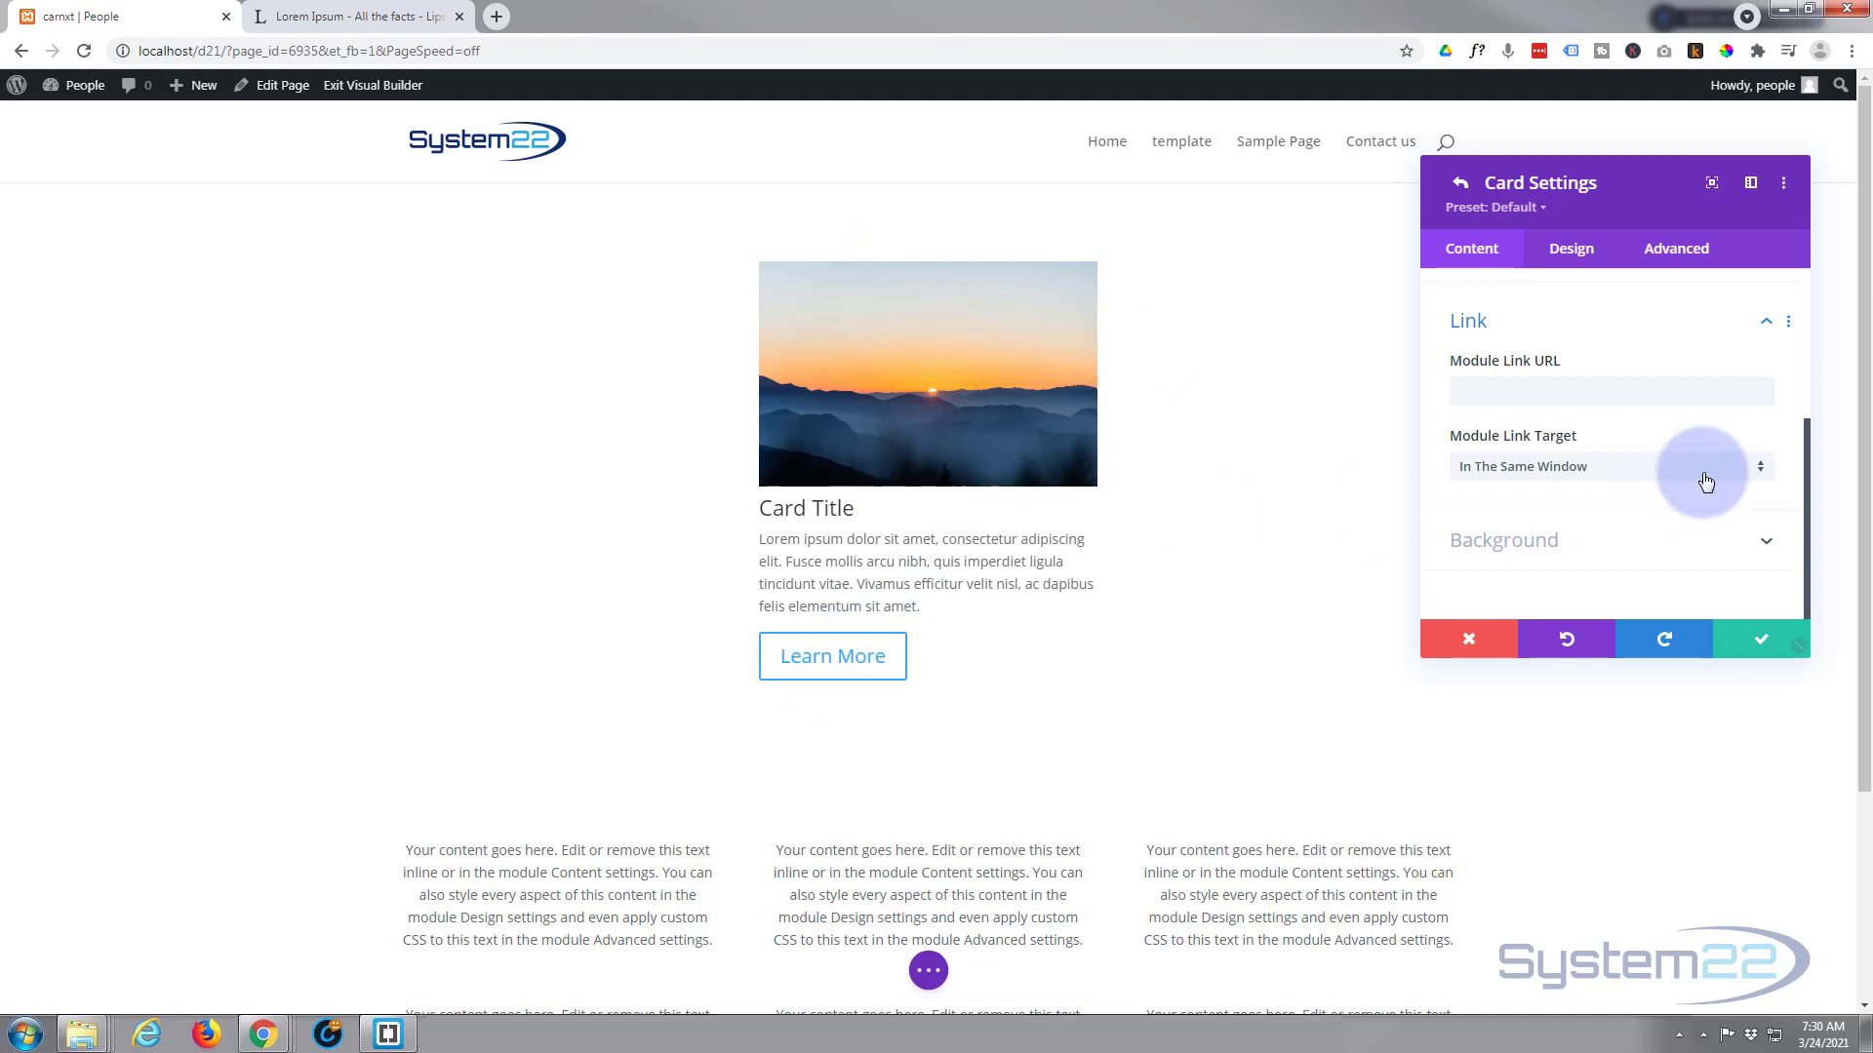
{"action": "left_click", "coordinate": [1517, 392]}
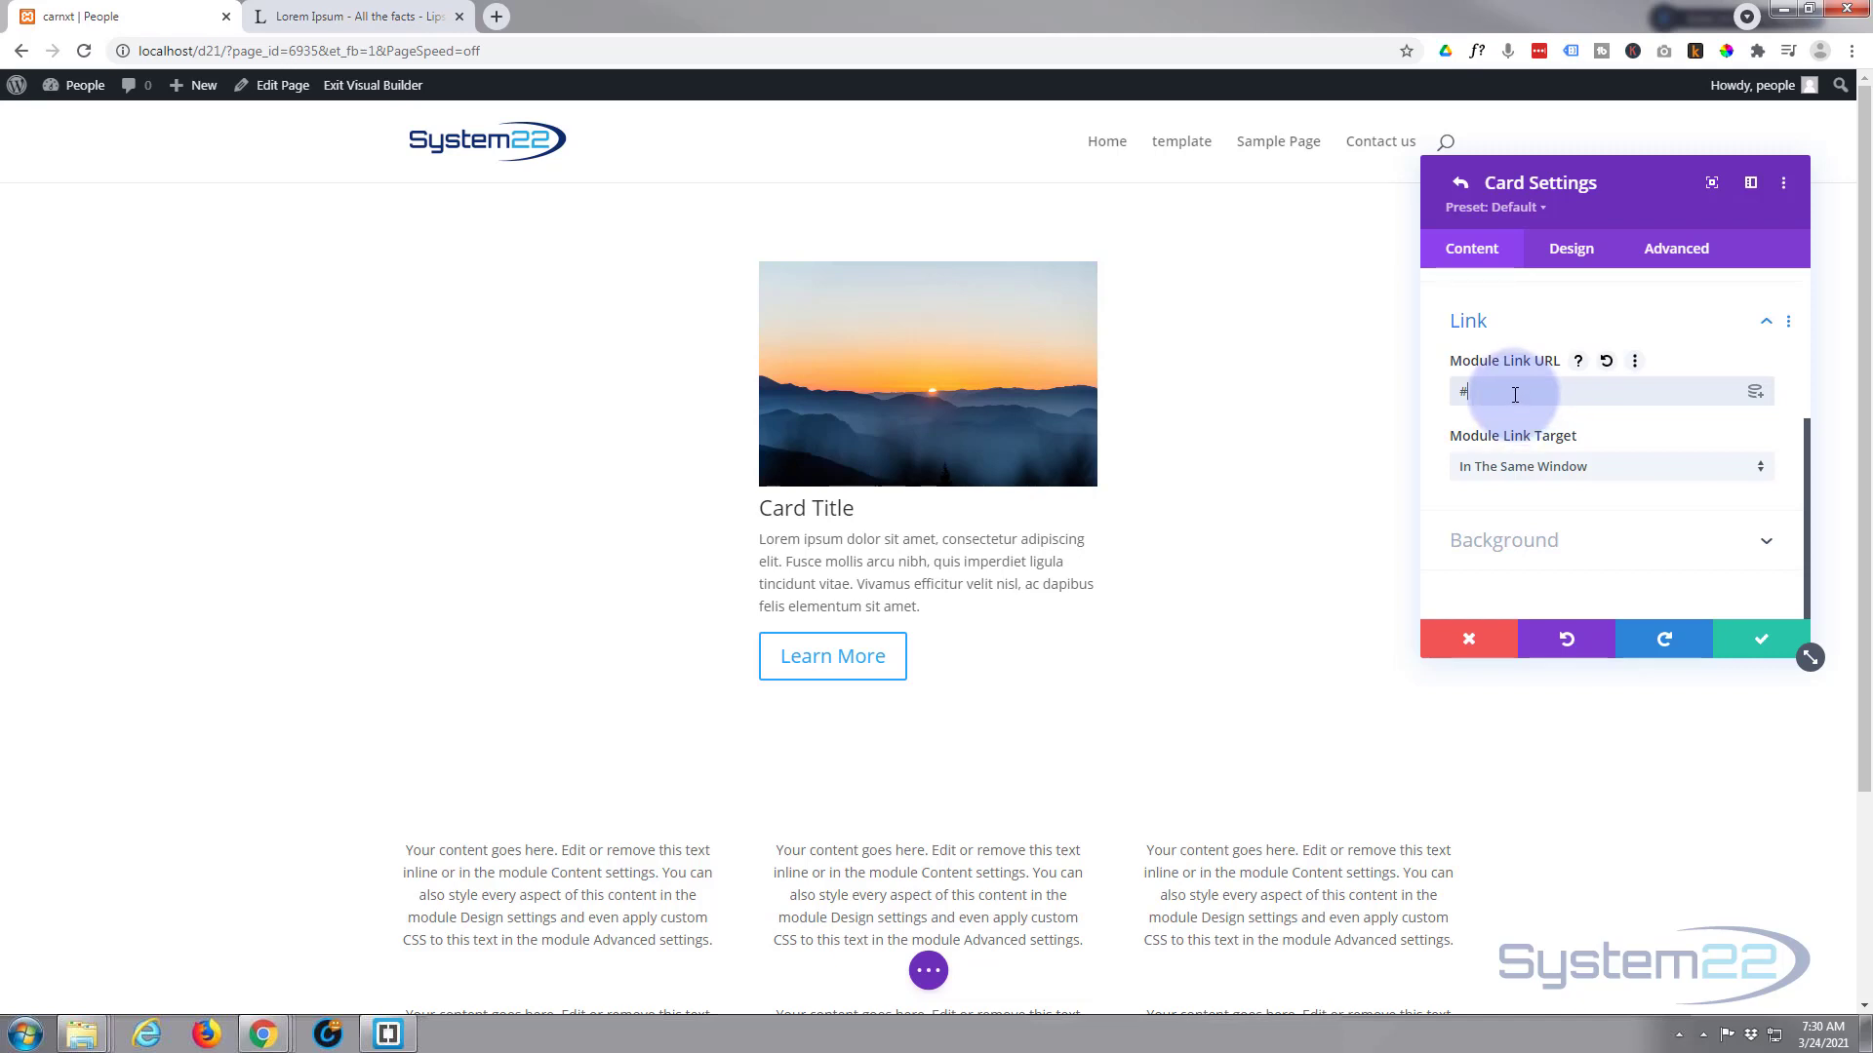
{"action": "left_click", "coordinate": [1497, 470]}
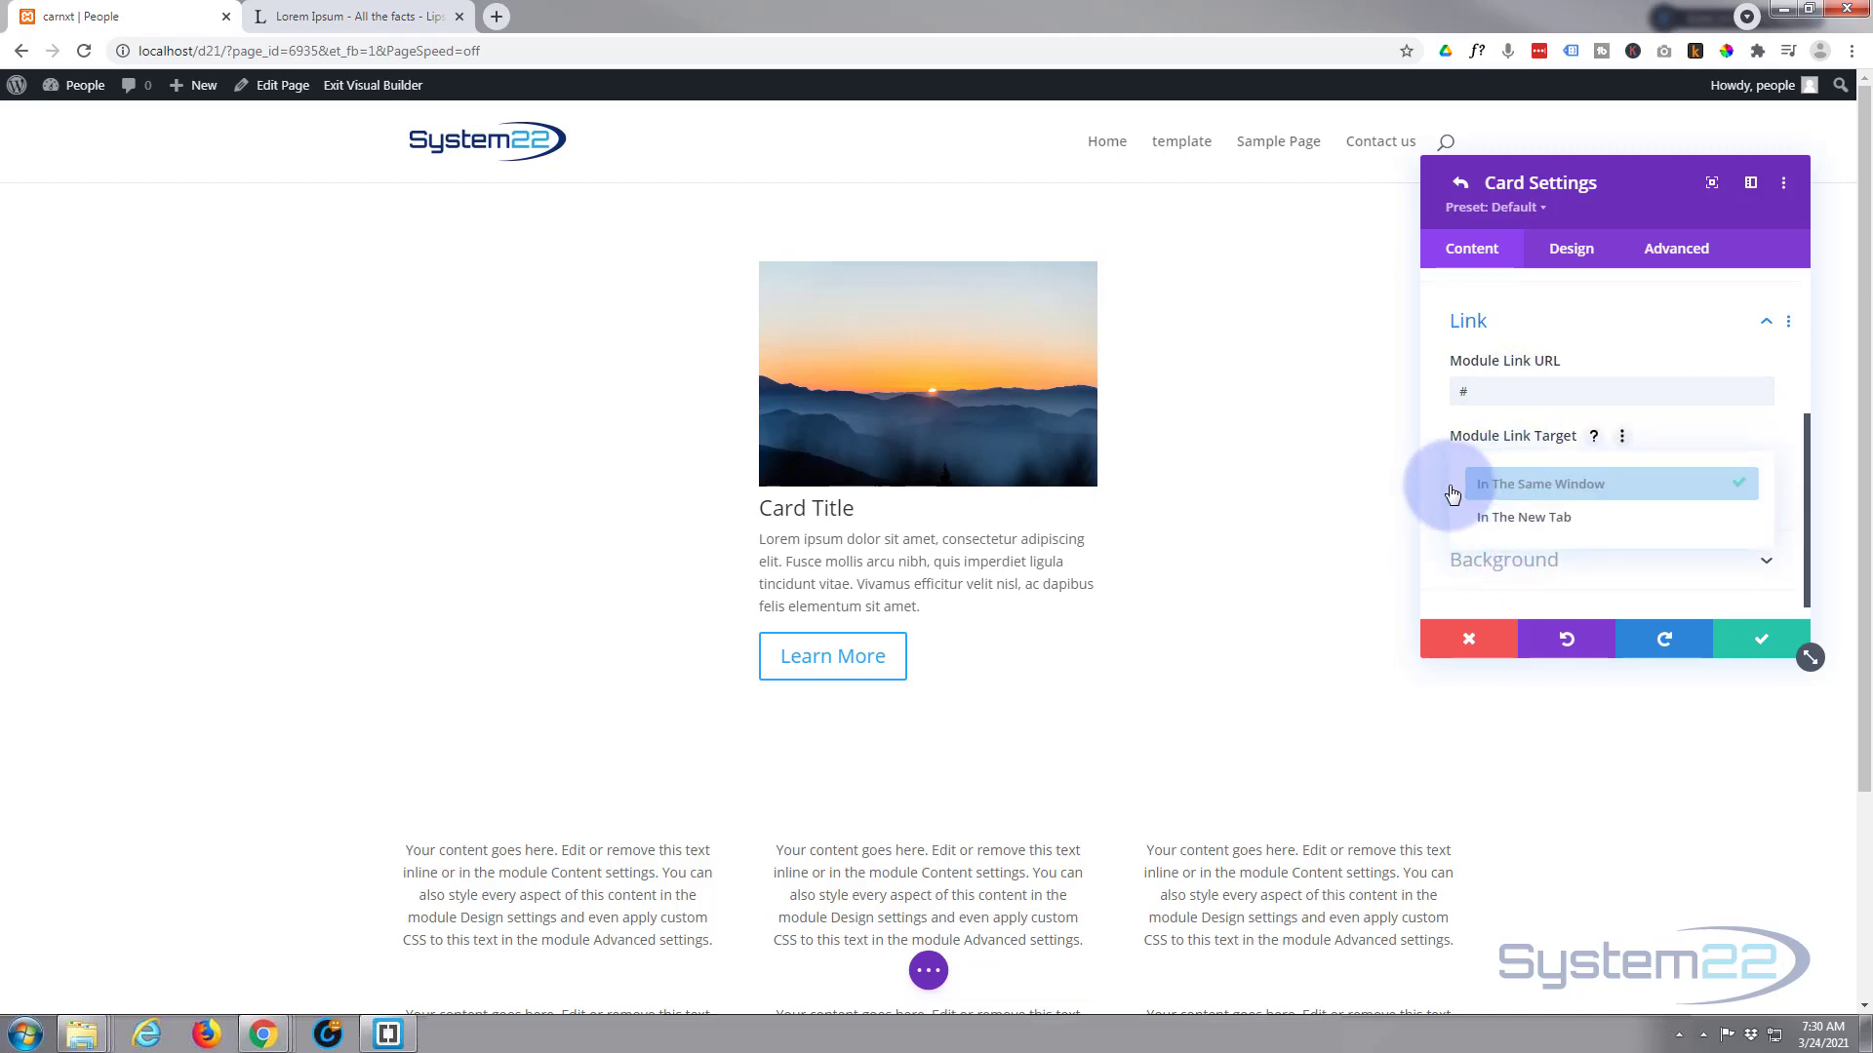
{"action": "left_click", "coordinate": [1440, 486]}
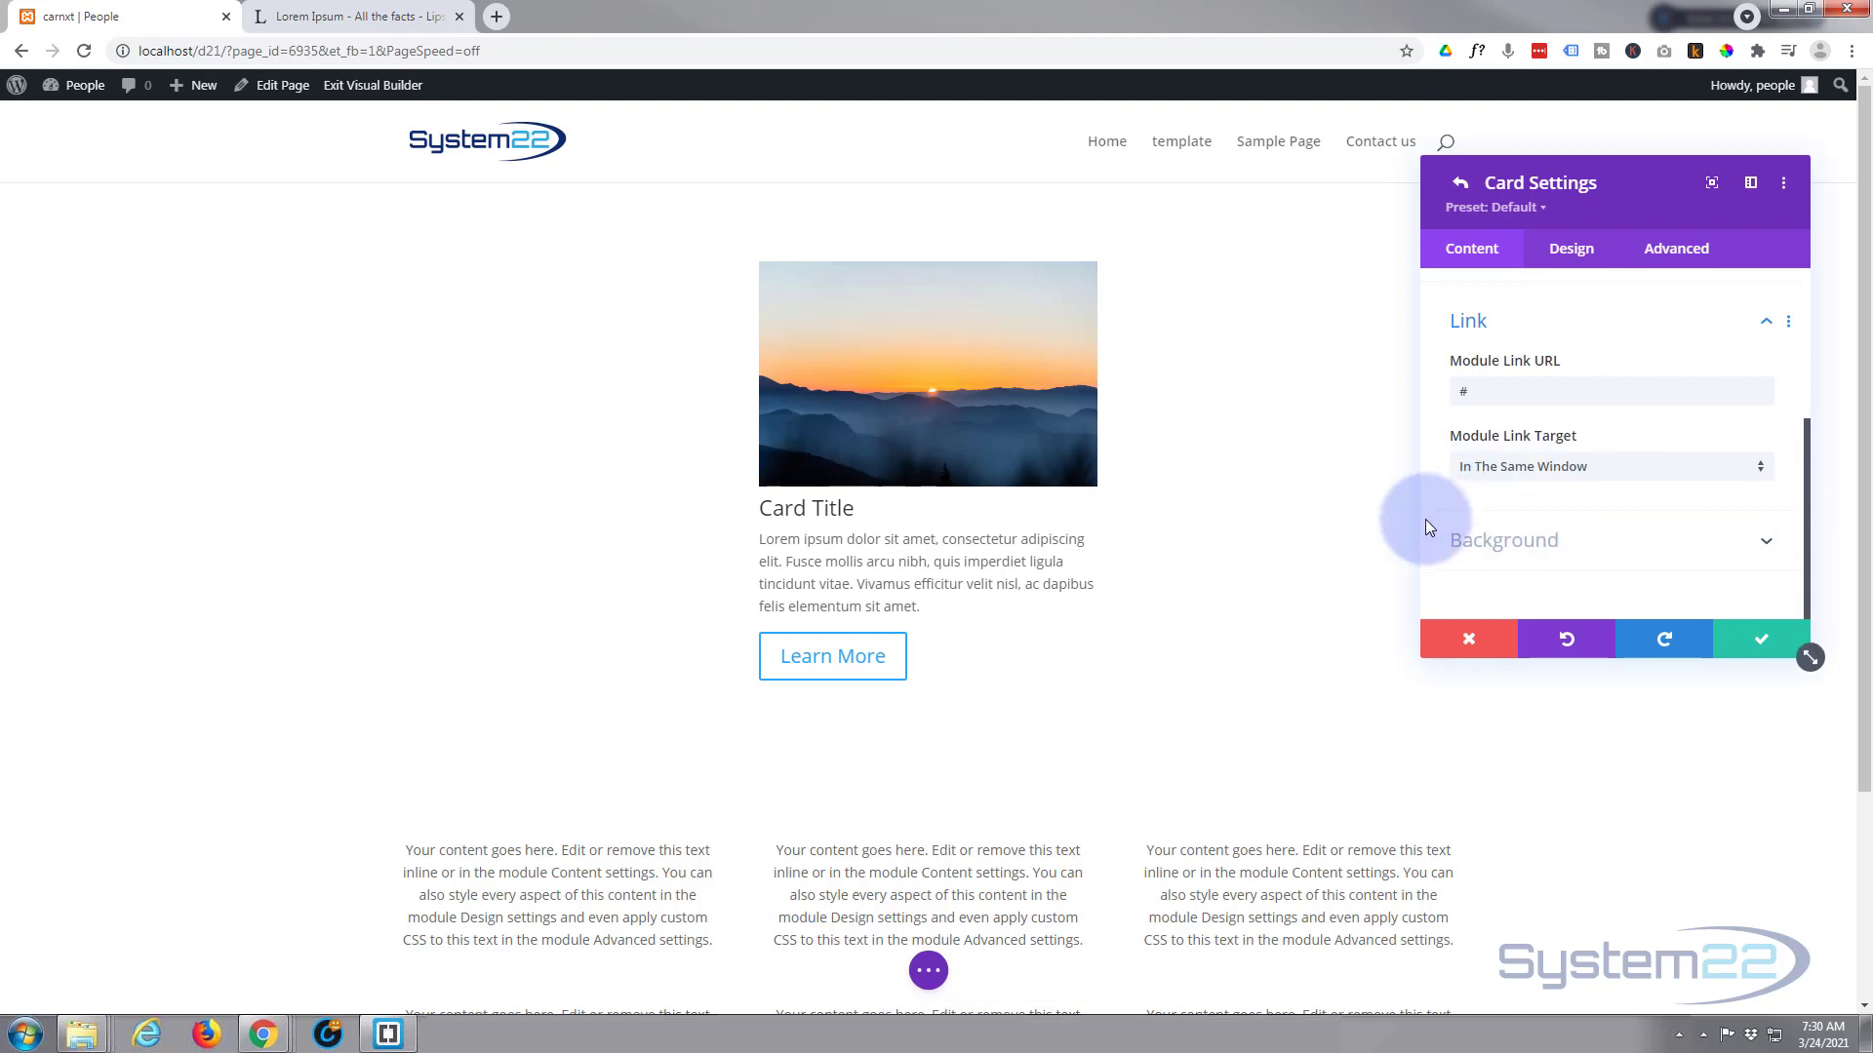
Add a background color to the card and set it to the grey #636363
{"action": "left_click", "coordinate": [1507, 542]}
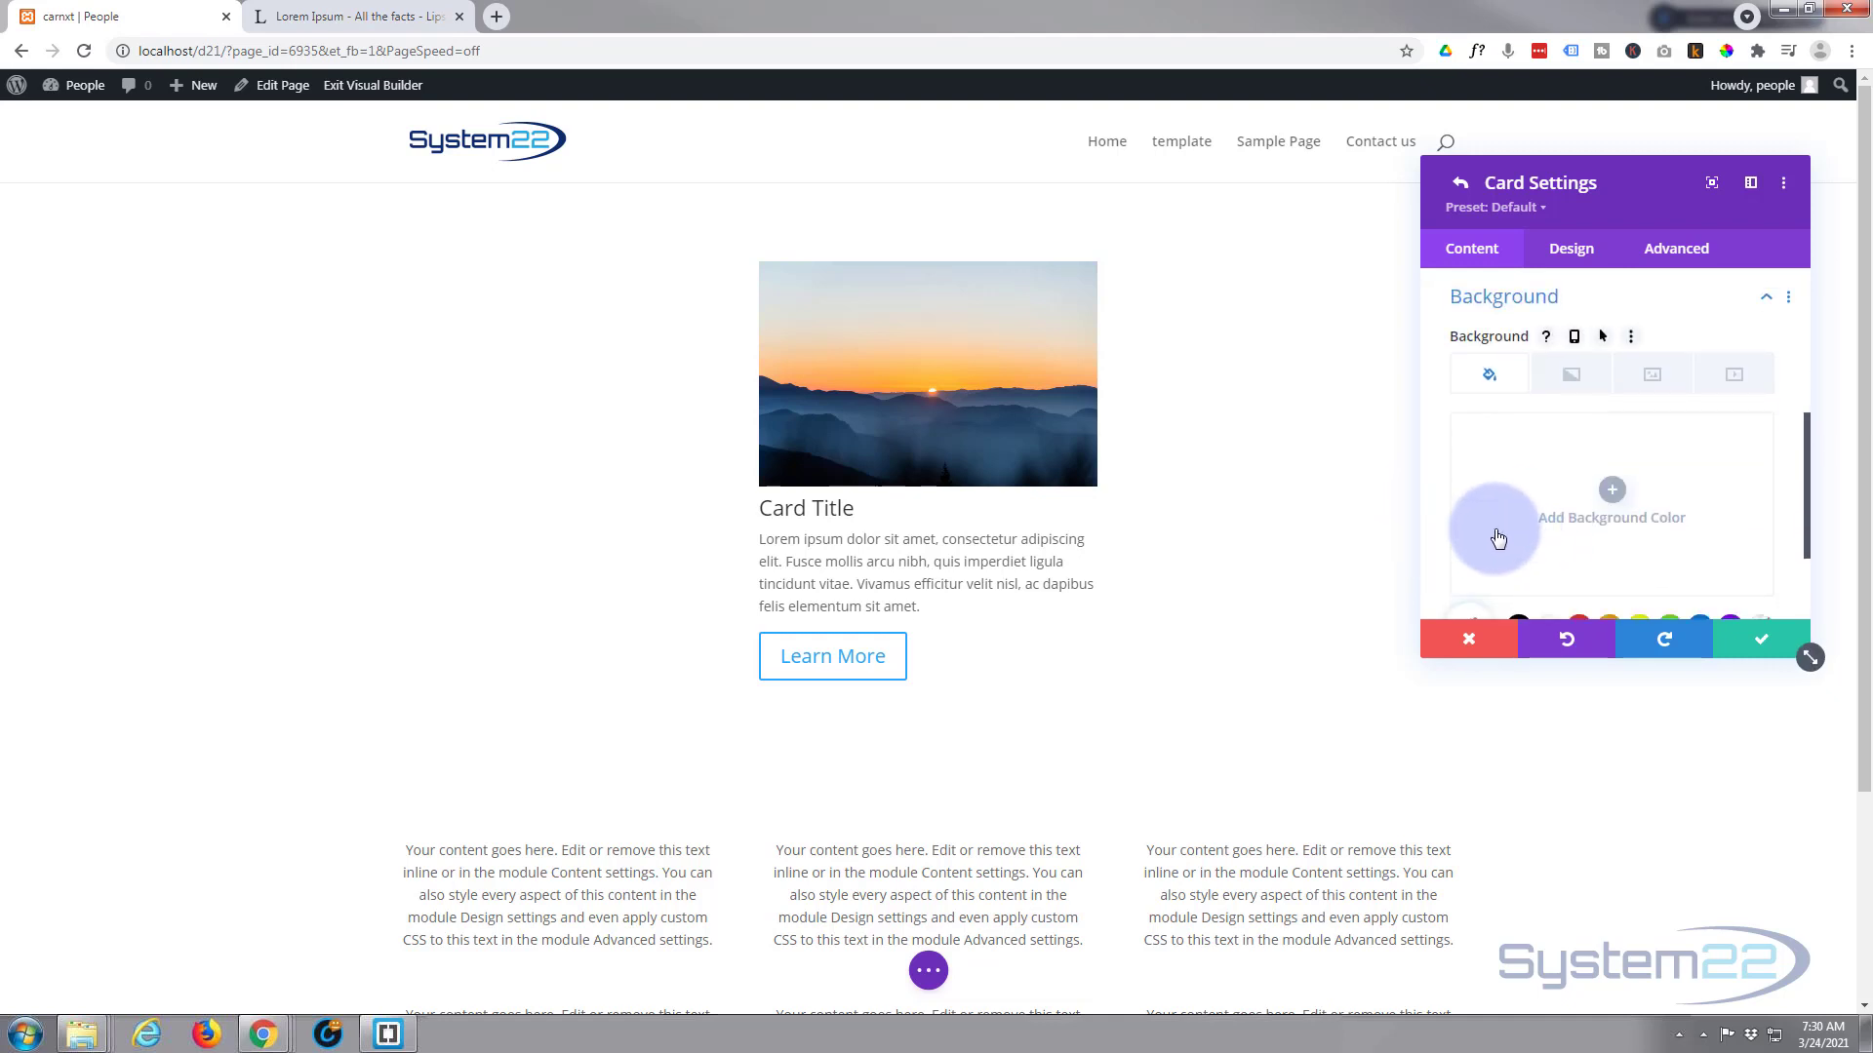
{"action": "left_click", "coordinate": [1517, 532]}
{"action": "left_click", "coordinate": [1465, 445]}
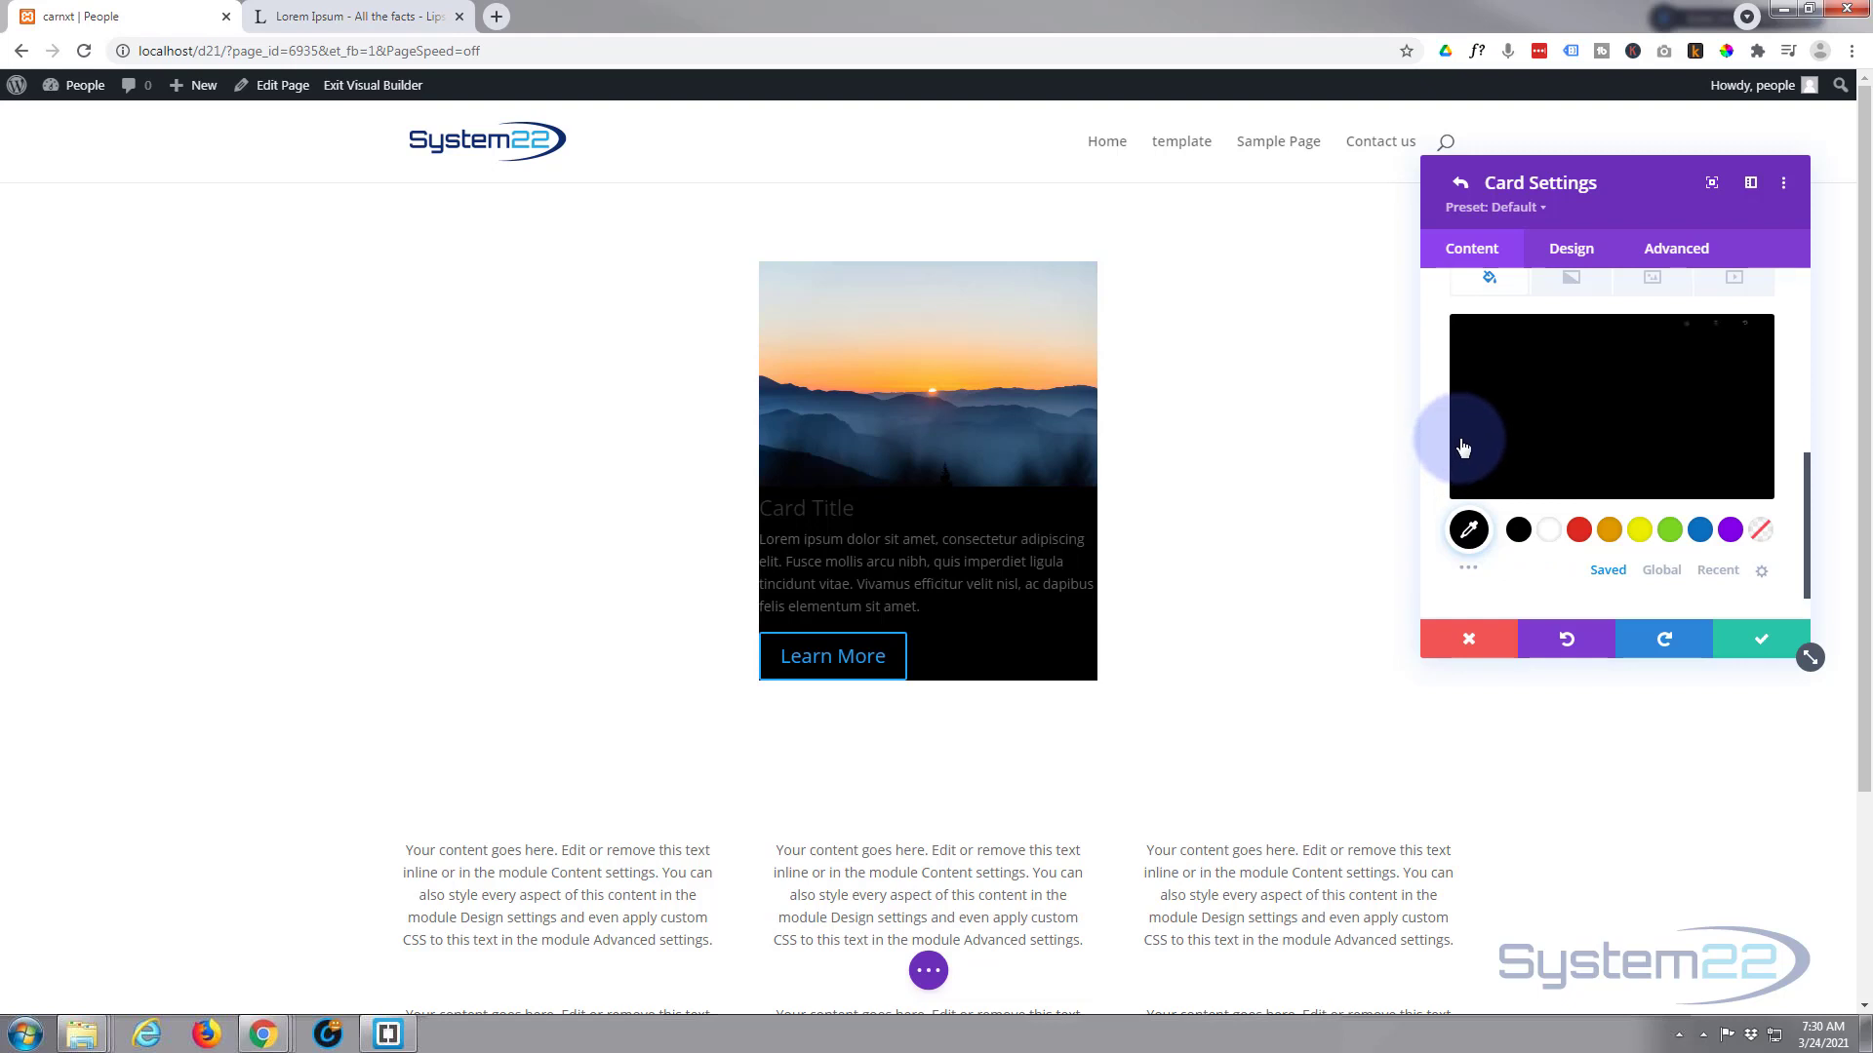
{"action": "left_click", "coordinate": [1453, 433]}
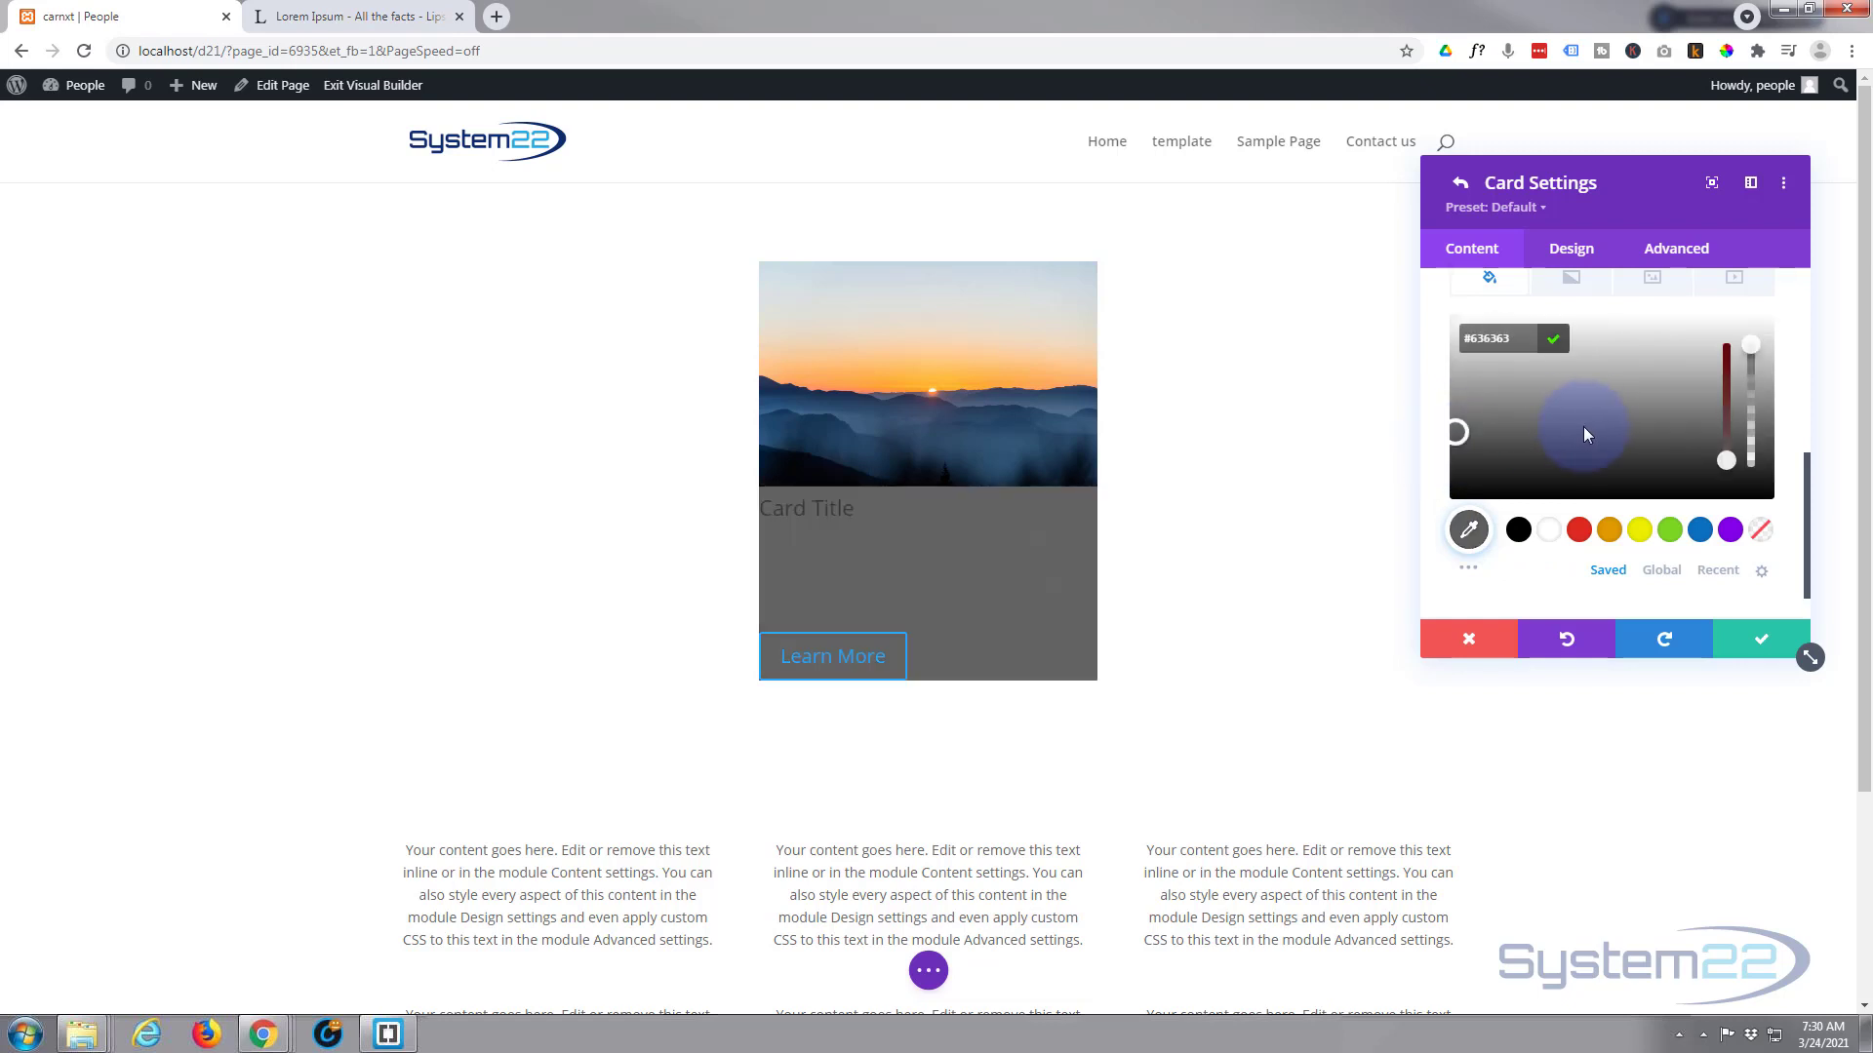
{"action": "scroll", "coordinate": [1543, 421], "scroll_direction": "down", "scroll_amount": 1}
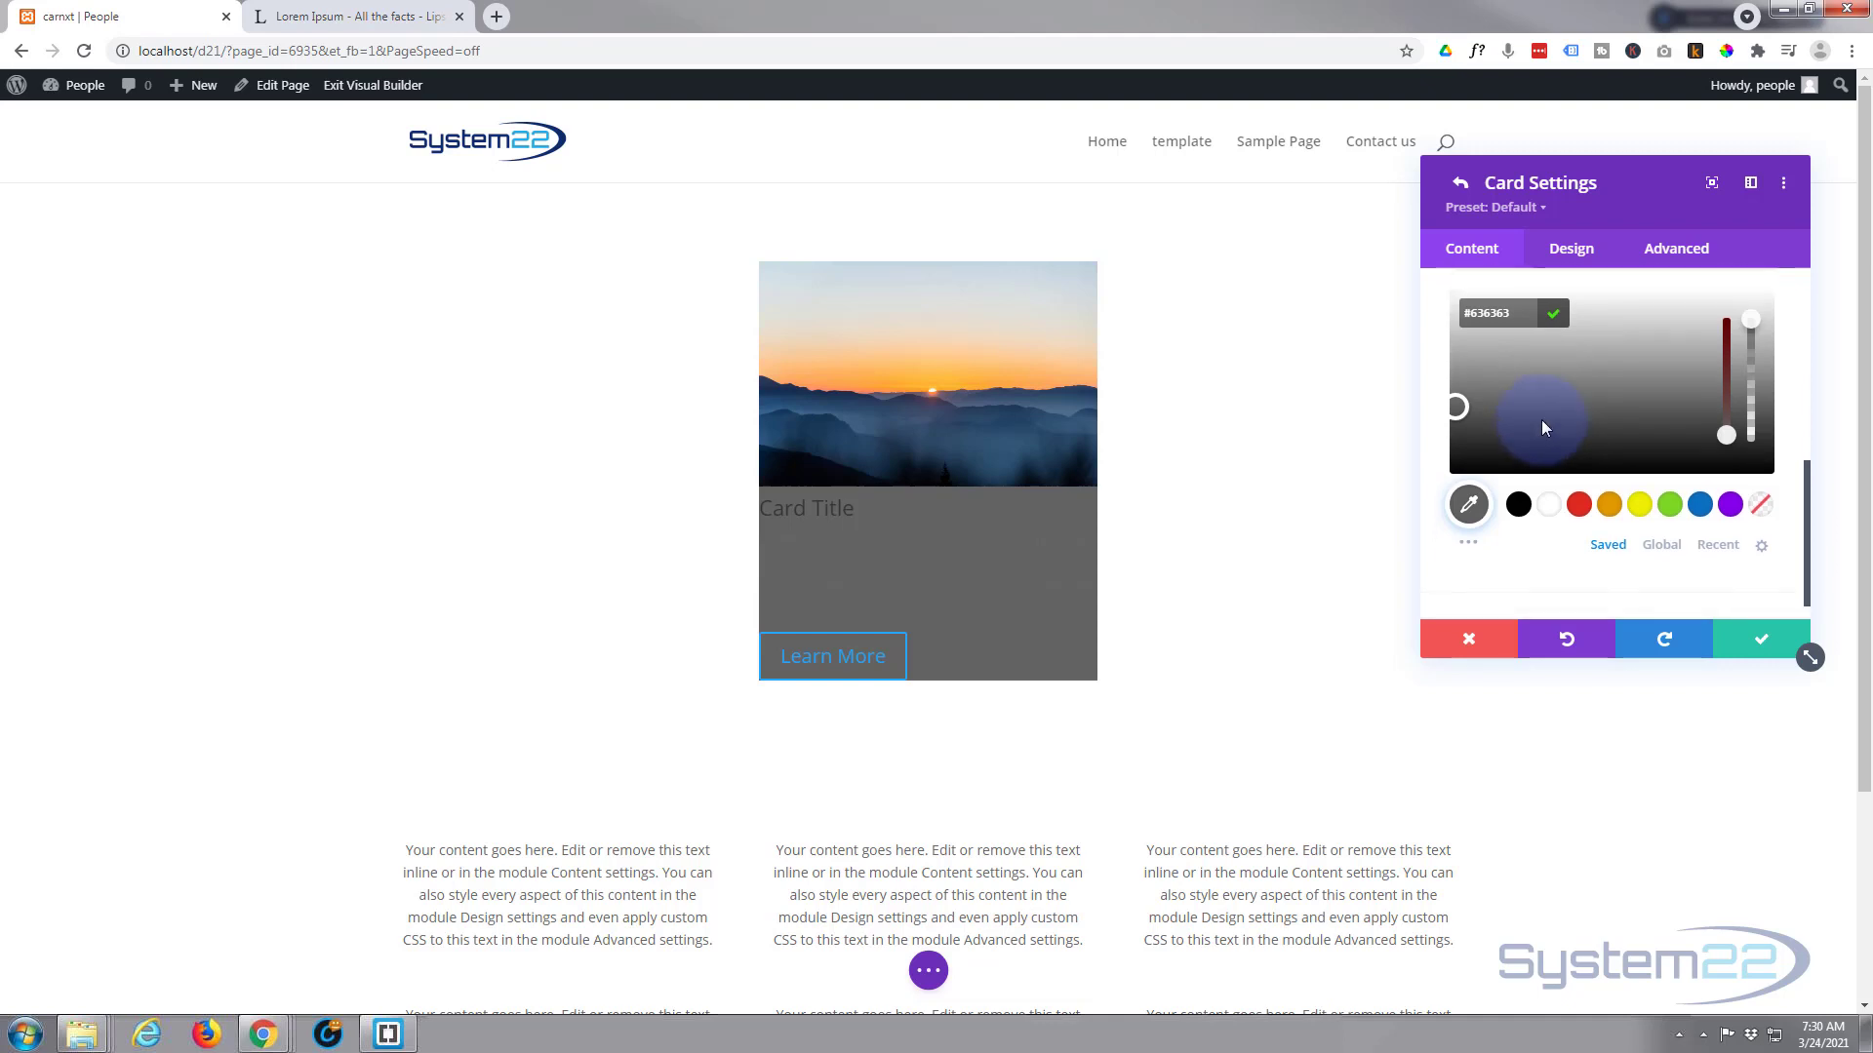
Center the card's content alignment in its design settings
{"action": "scroll", "coordinate": [1543, 421], "scroll_direction": "up", "scroll_amount": 4}
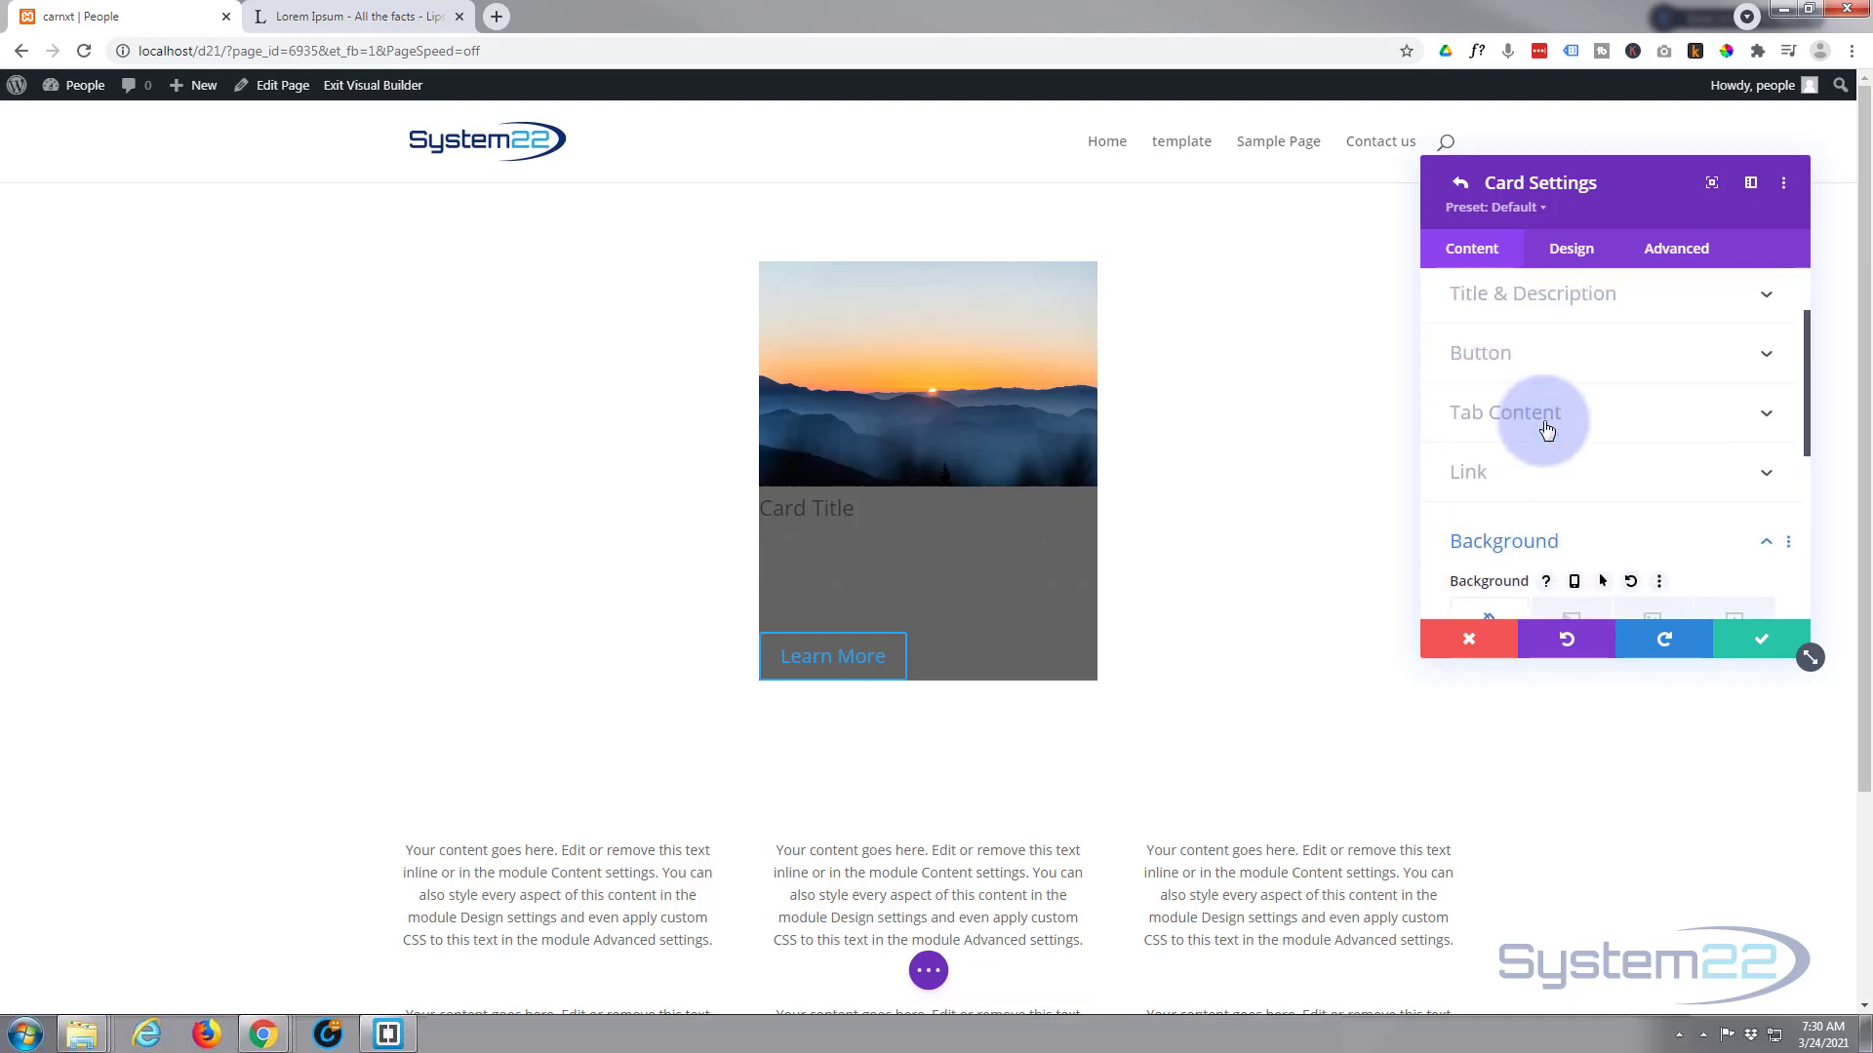
{"action": "left_click", "coordinate": [1569, 250]}
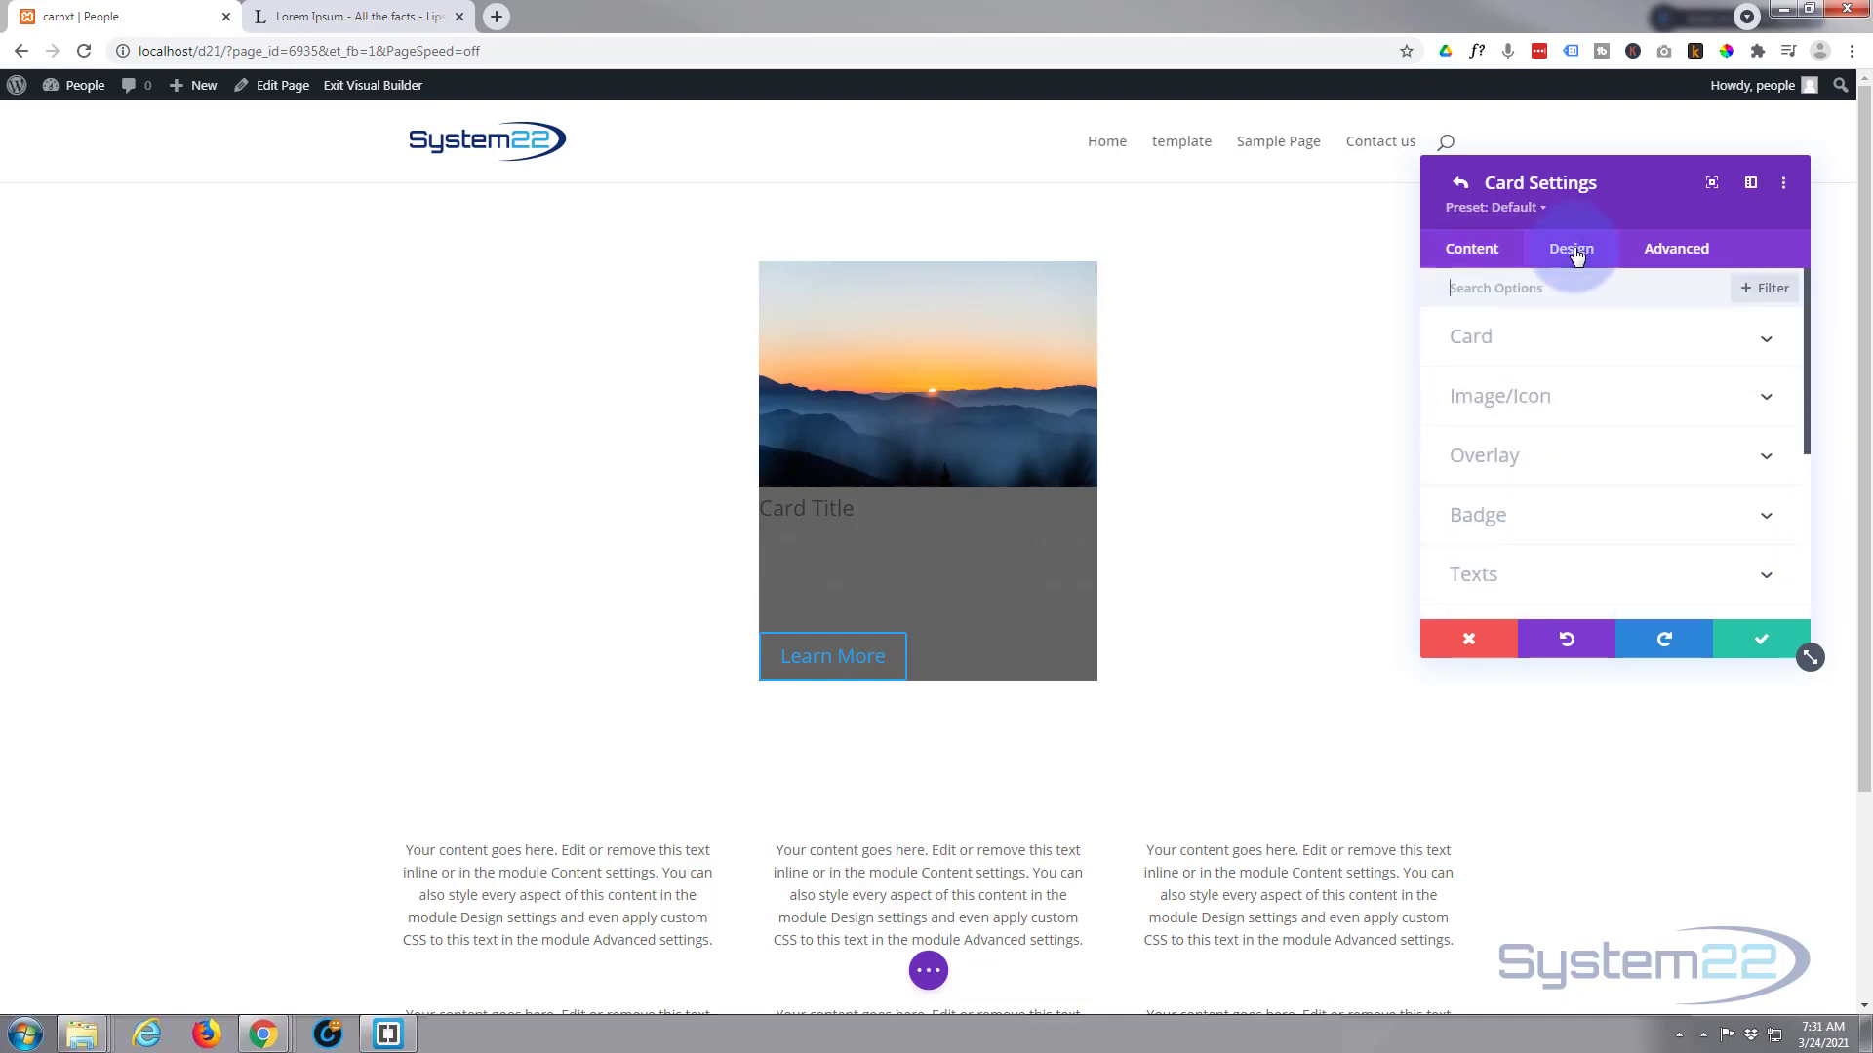
{"action": "left_click", "coordinate": [1603, 340]}
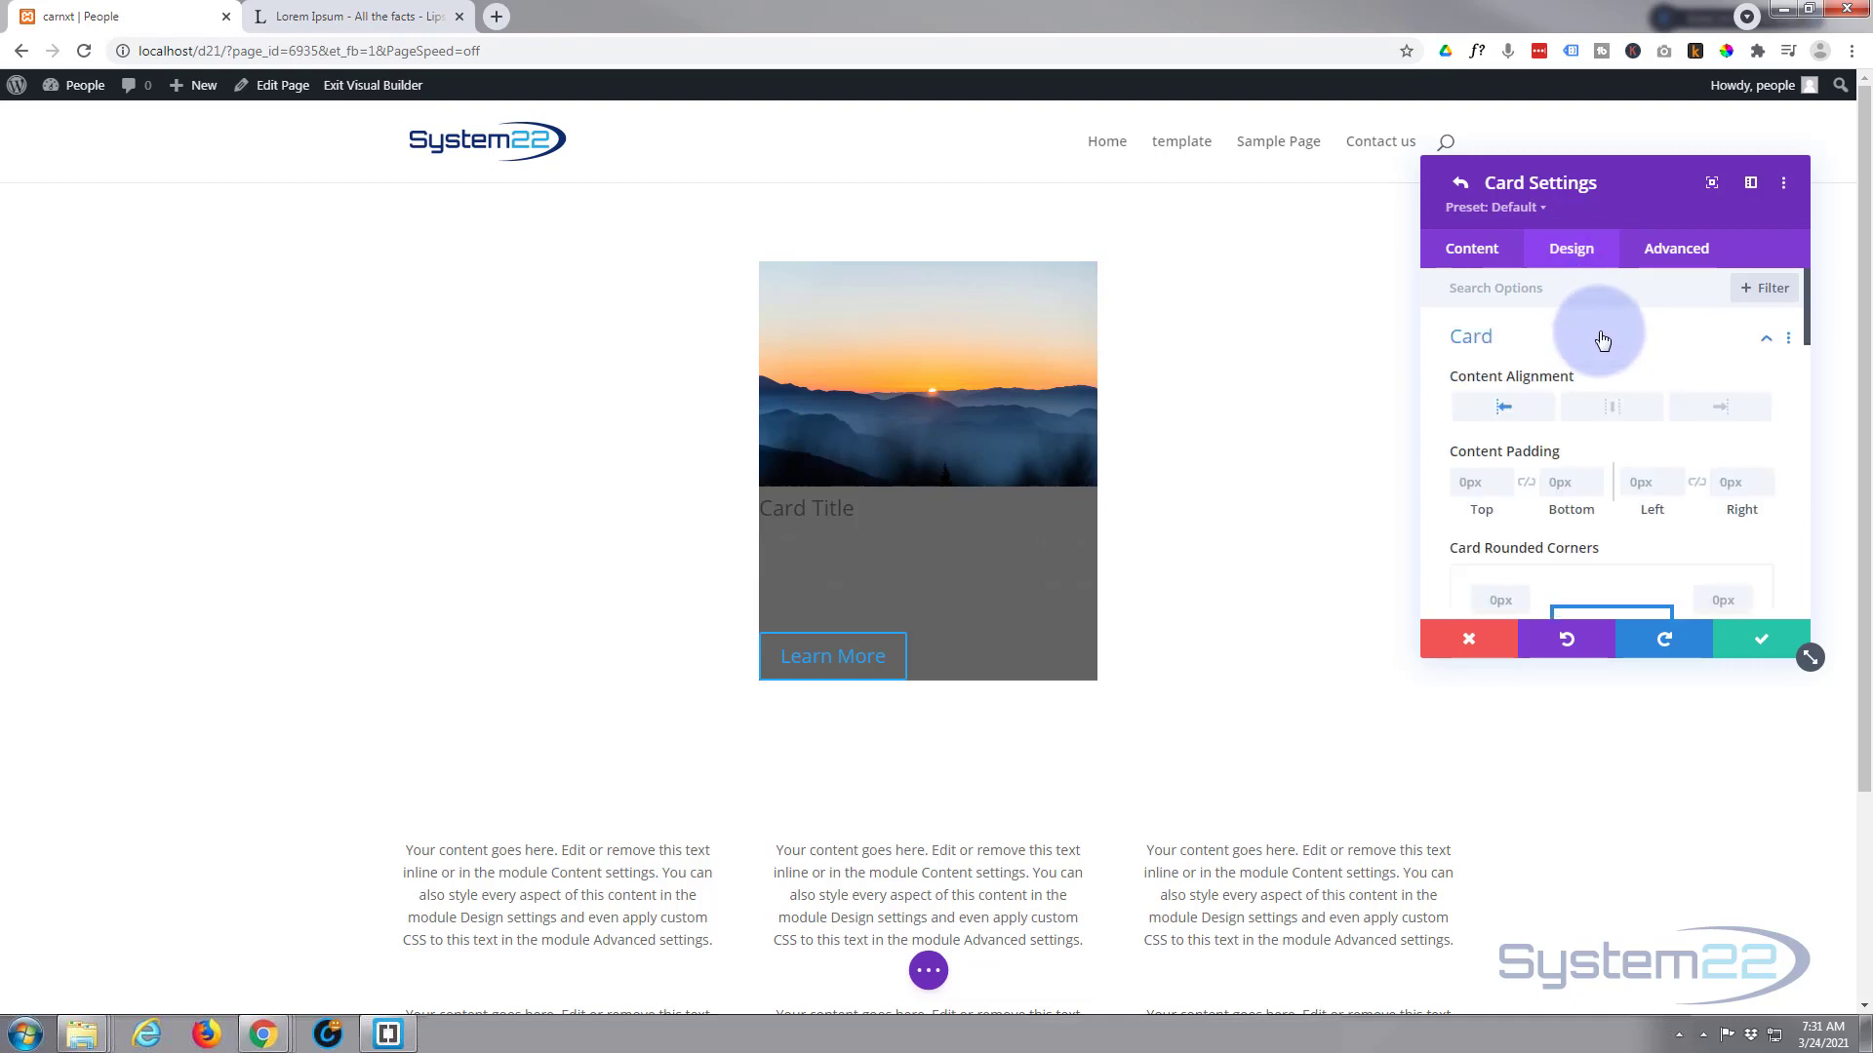
{"action": "left_click", "coordinate": [1611, 412]}
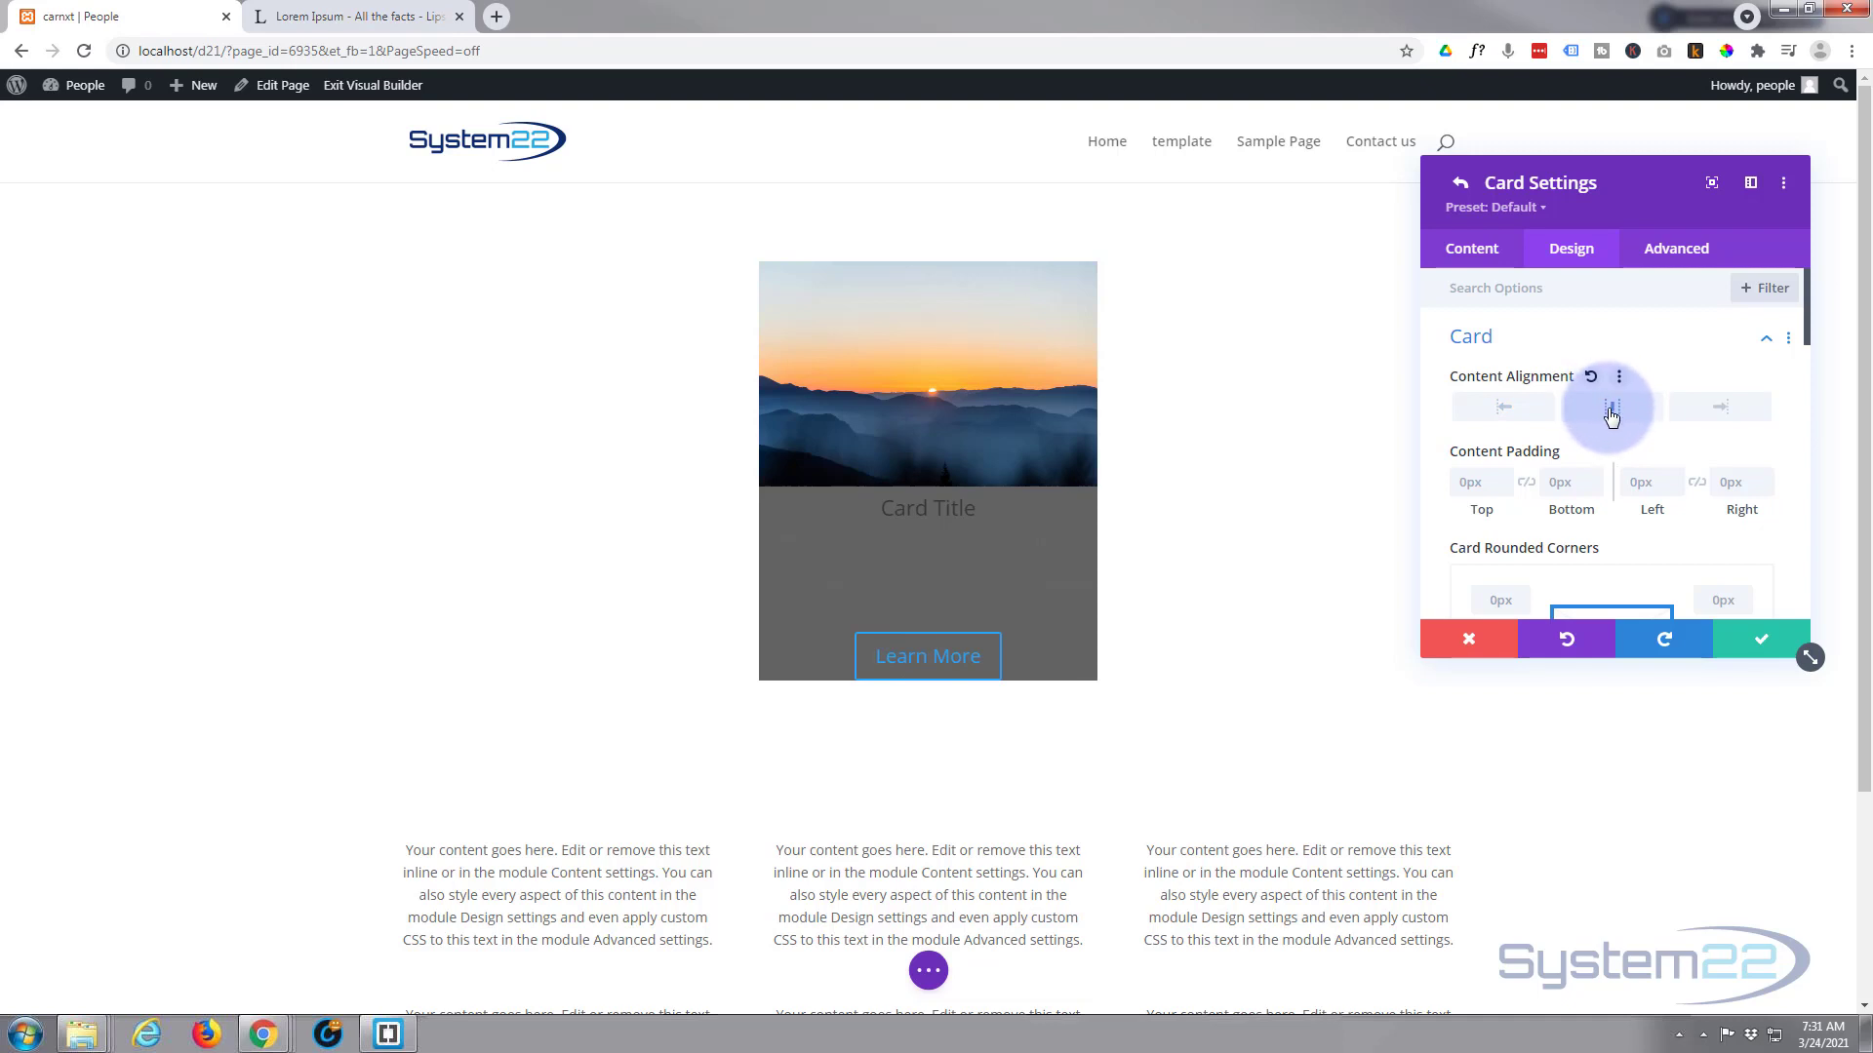
Set the card's title text color to white in the text design settings
{"action": "scroll", "coordinate": [1610, 416], "scroll_direction": "down", "scroll_amount": 8}
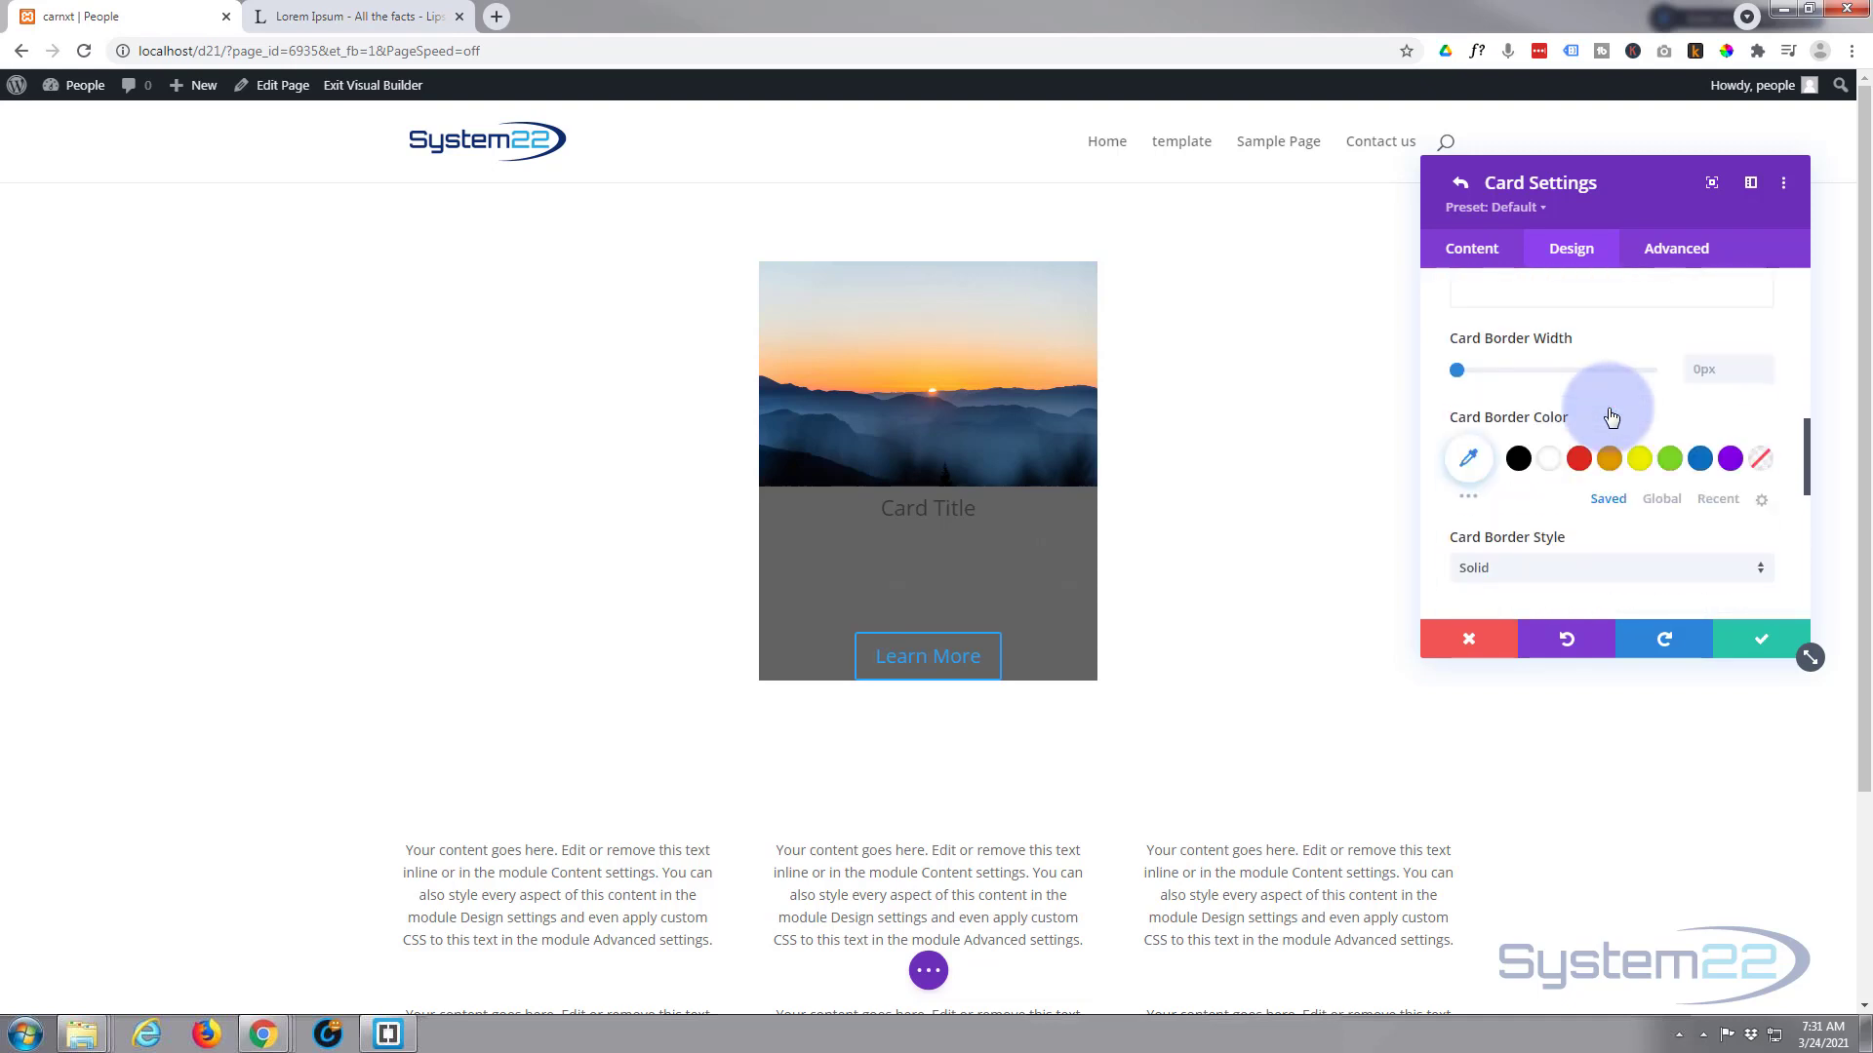
{"action": "scroll", "coordinate": [1611, 416], "scroll_direction": "down", "scroll_amount": 5}
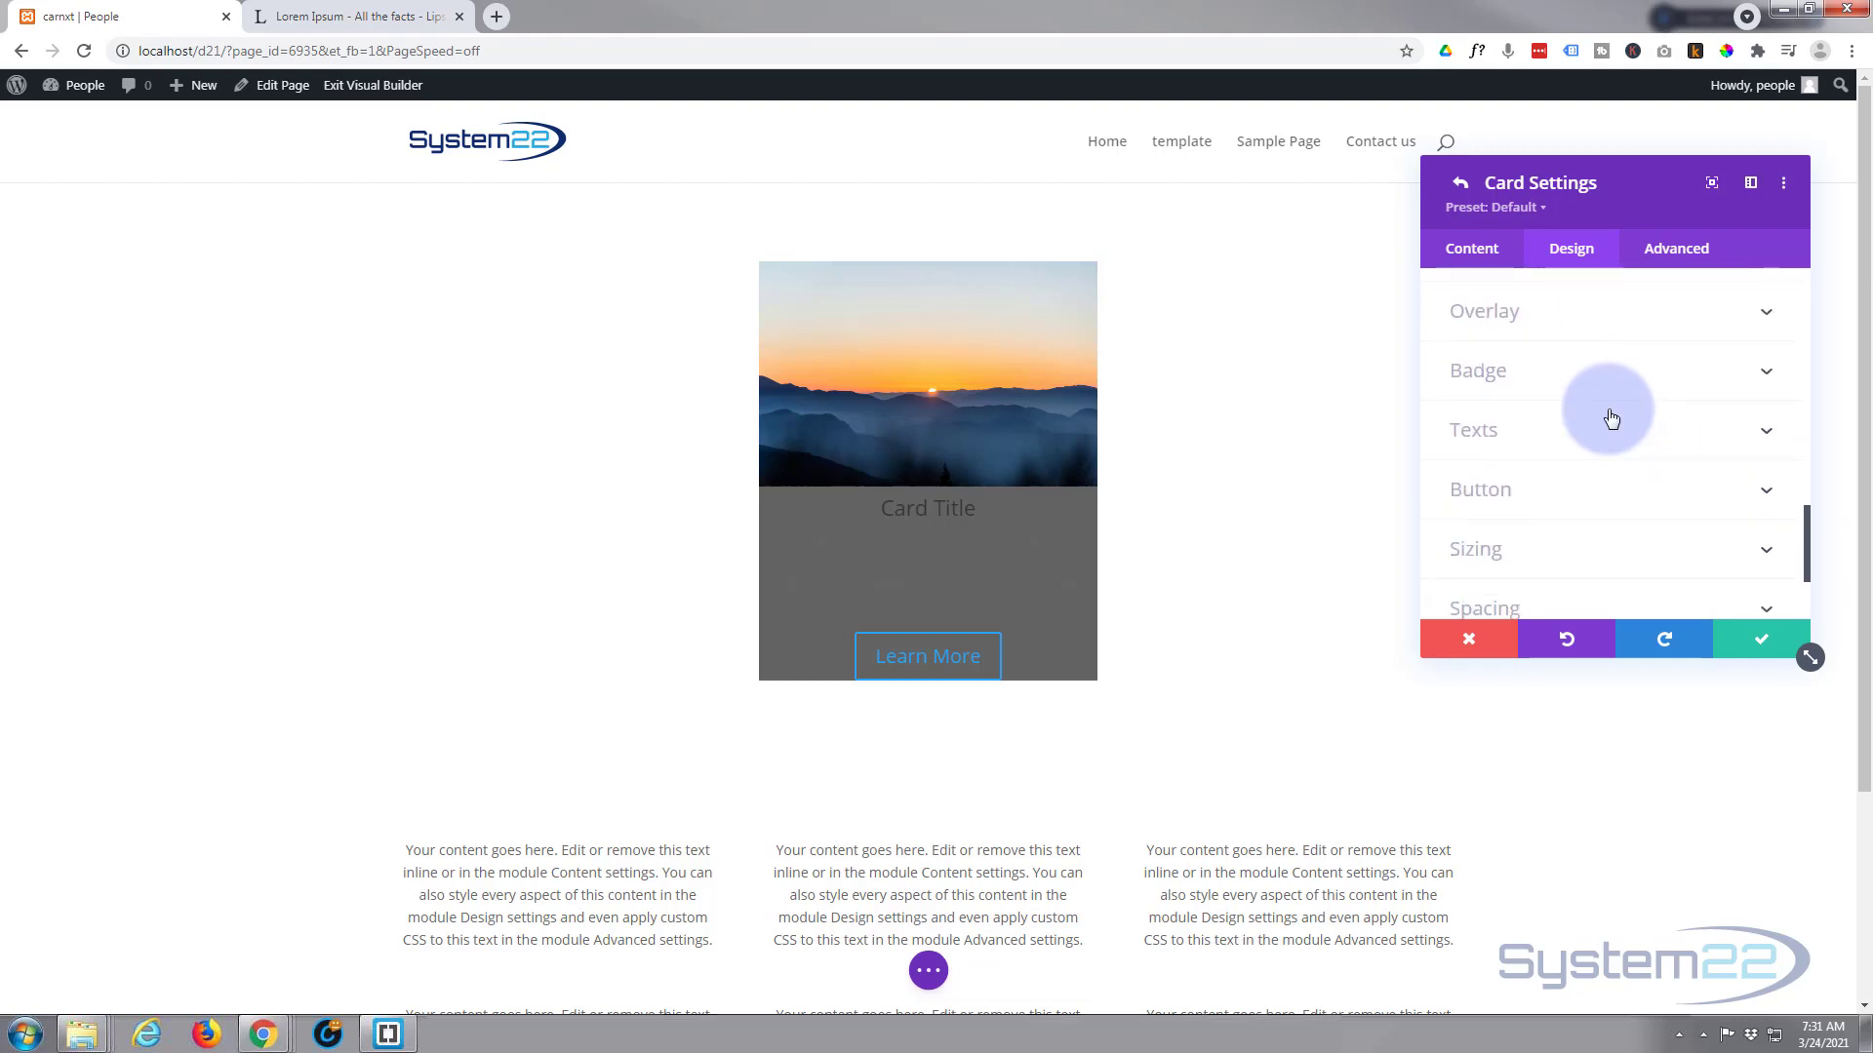
{"action": "left_click", "coordinate": [1608, 429]}
{"action": "scroll", "coordinate": [1605, 421], "scroll_direction": "up", "scroll_amount": 1}
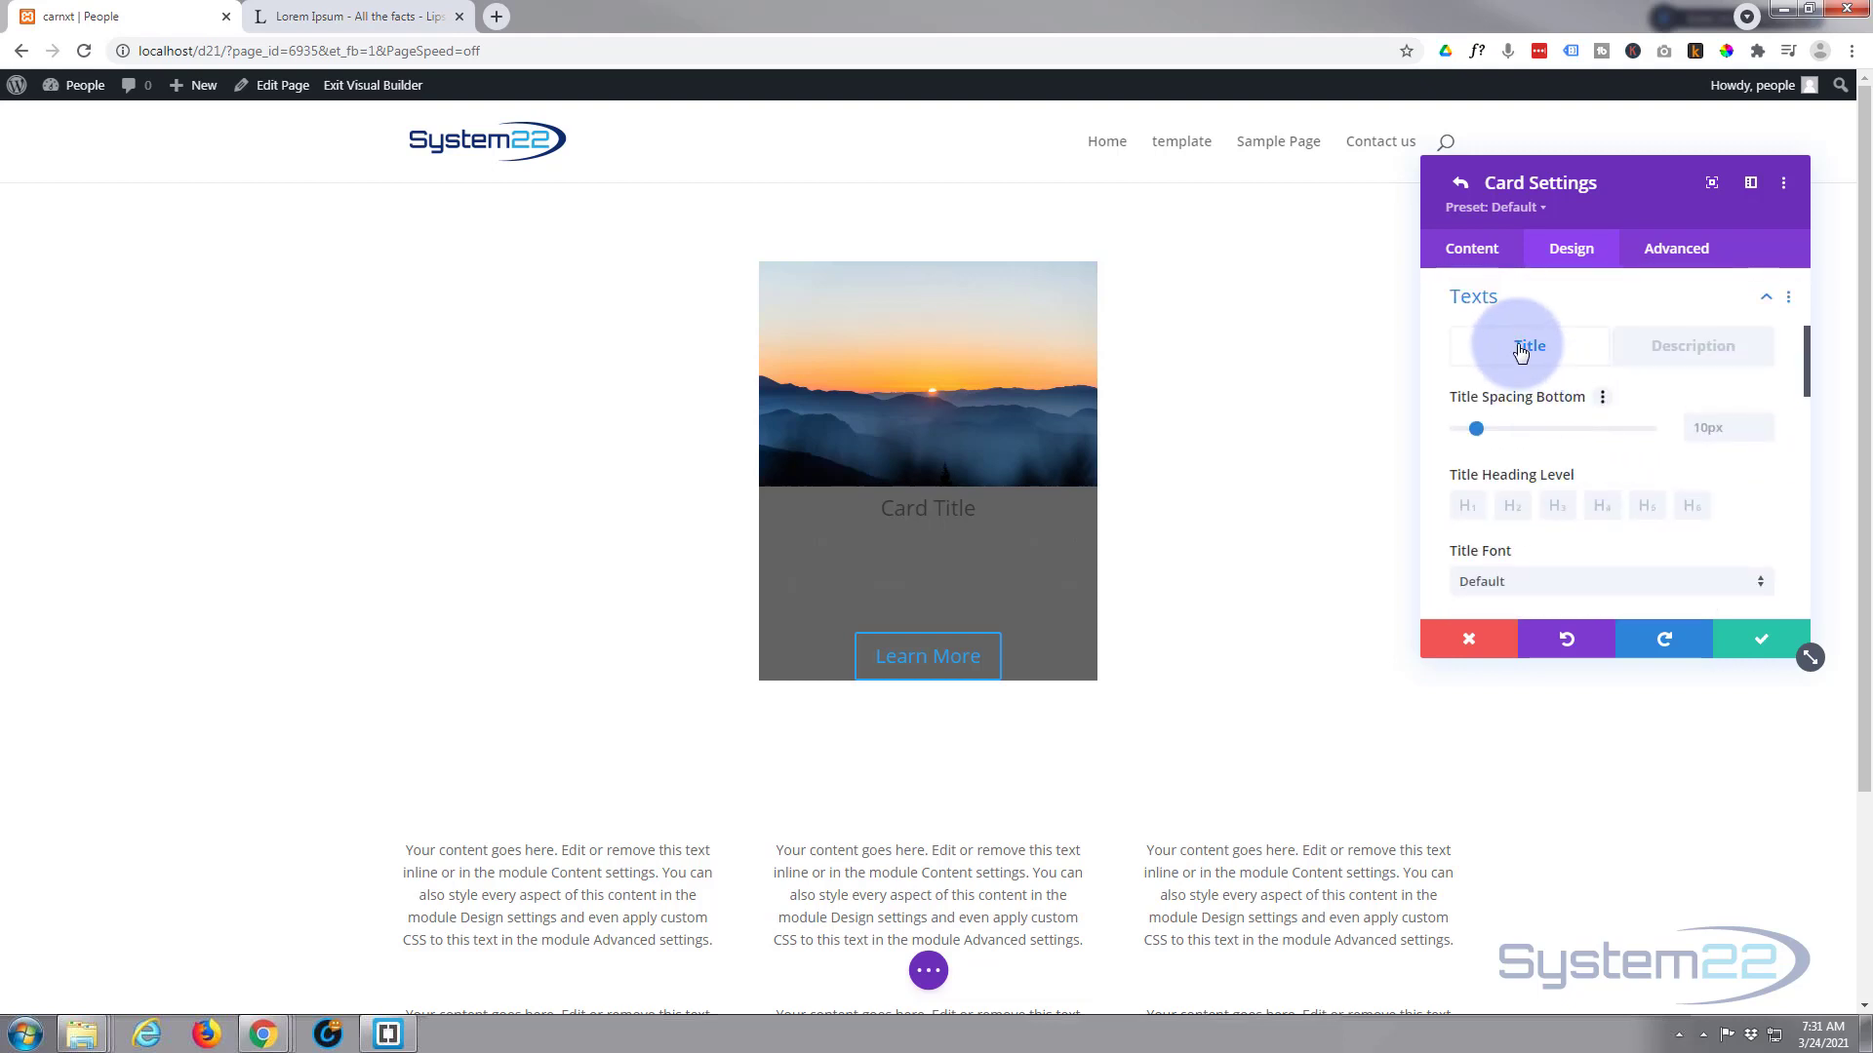
{"action": "scroll", "coordinate": [1549, 426], "scroll_direction": "down", "scroll_amount": 3}
{"action": "scroll", "coordinate": [1578, 512], "scroll_direction": "down", "scroll_amount": 1}
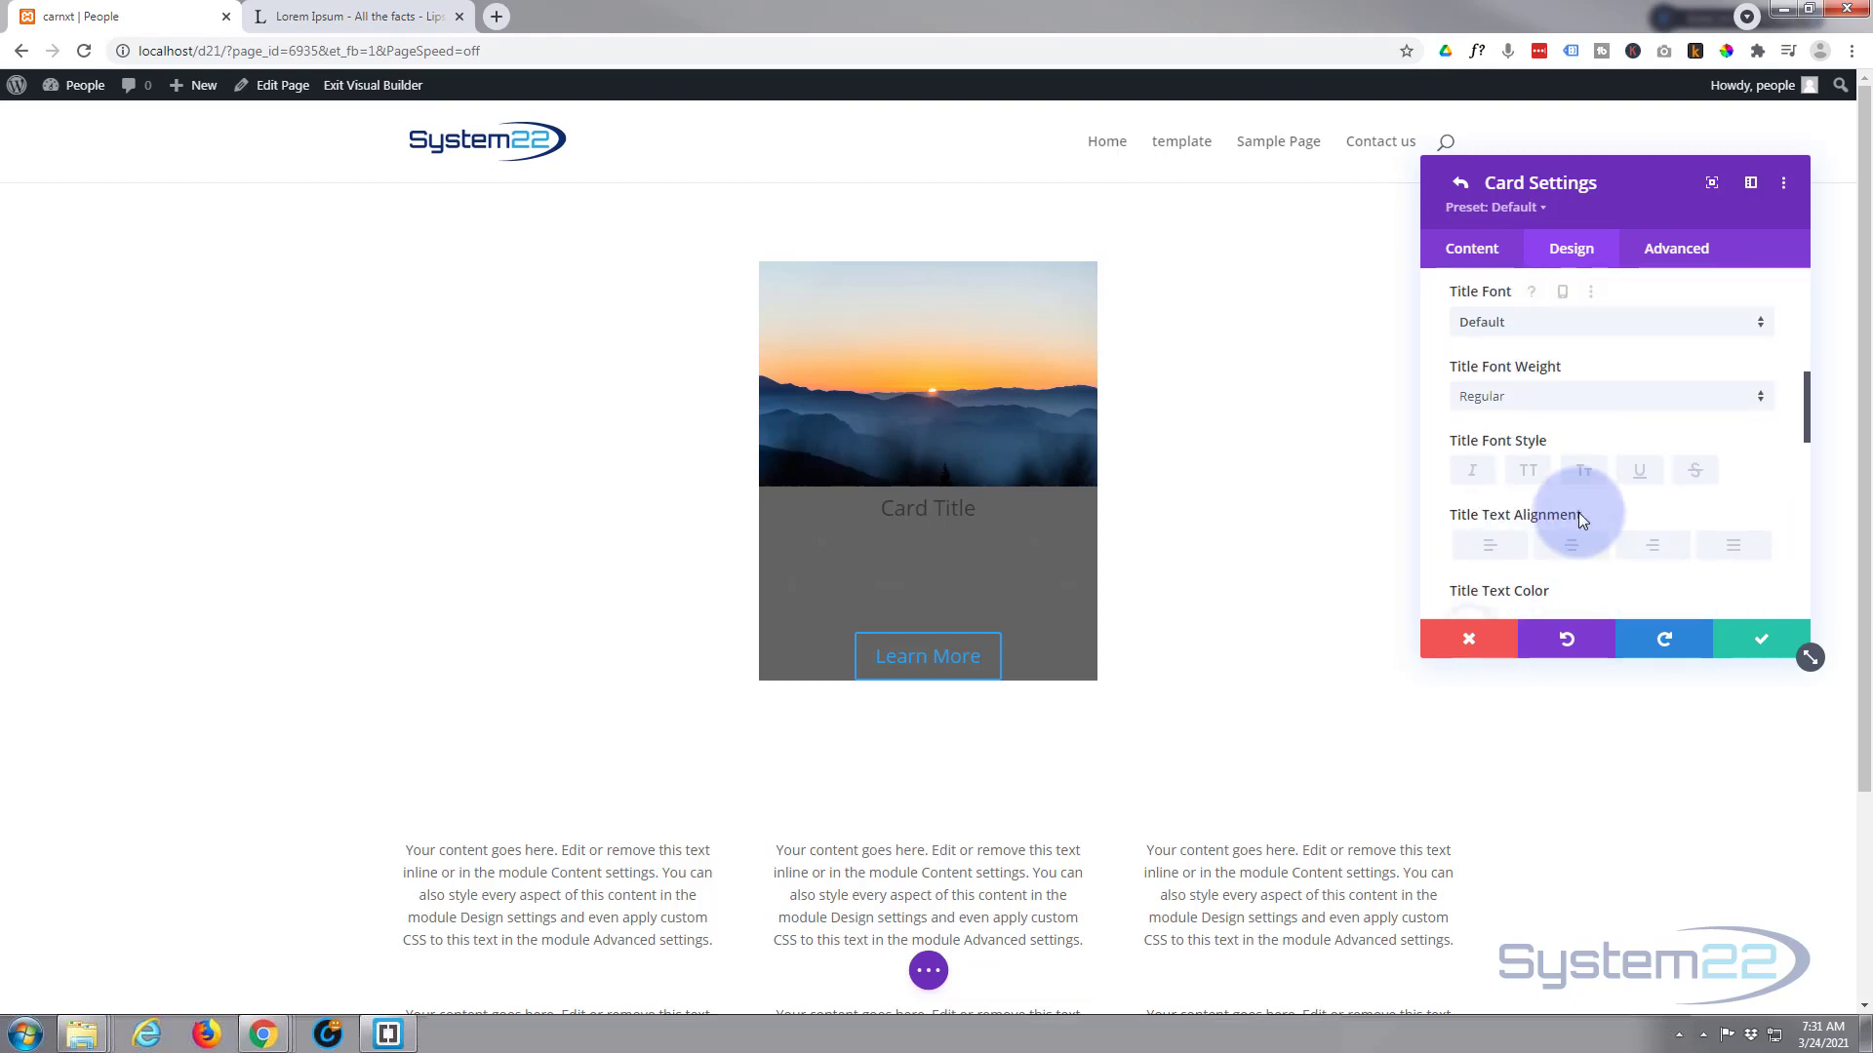
{"action": "left_click", "coordinate": [1555, 599]}
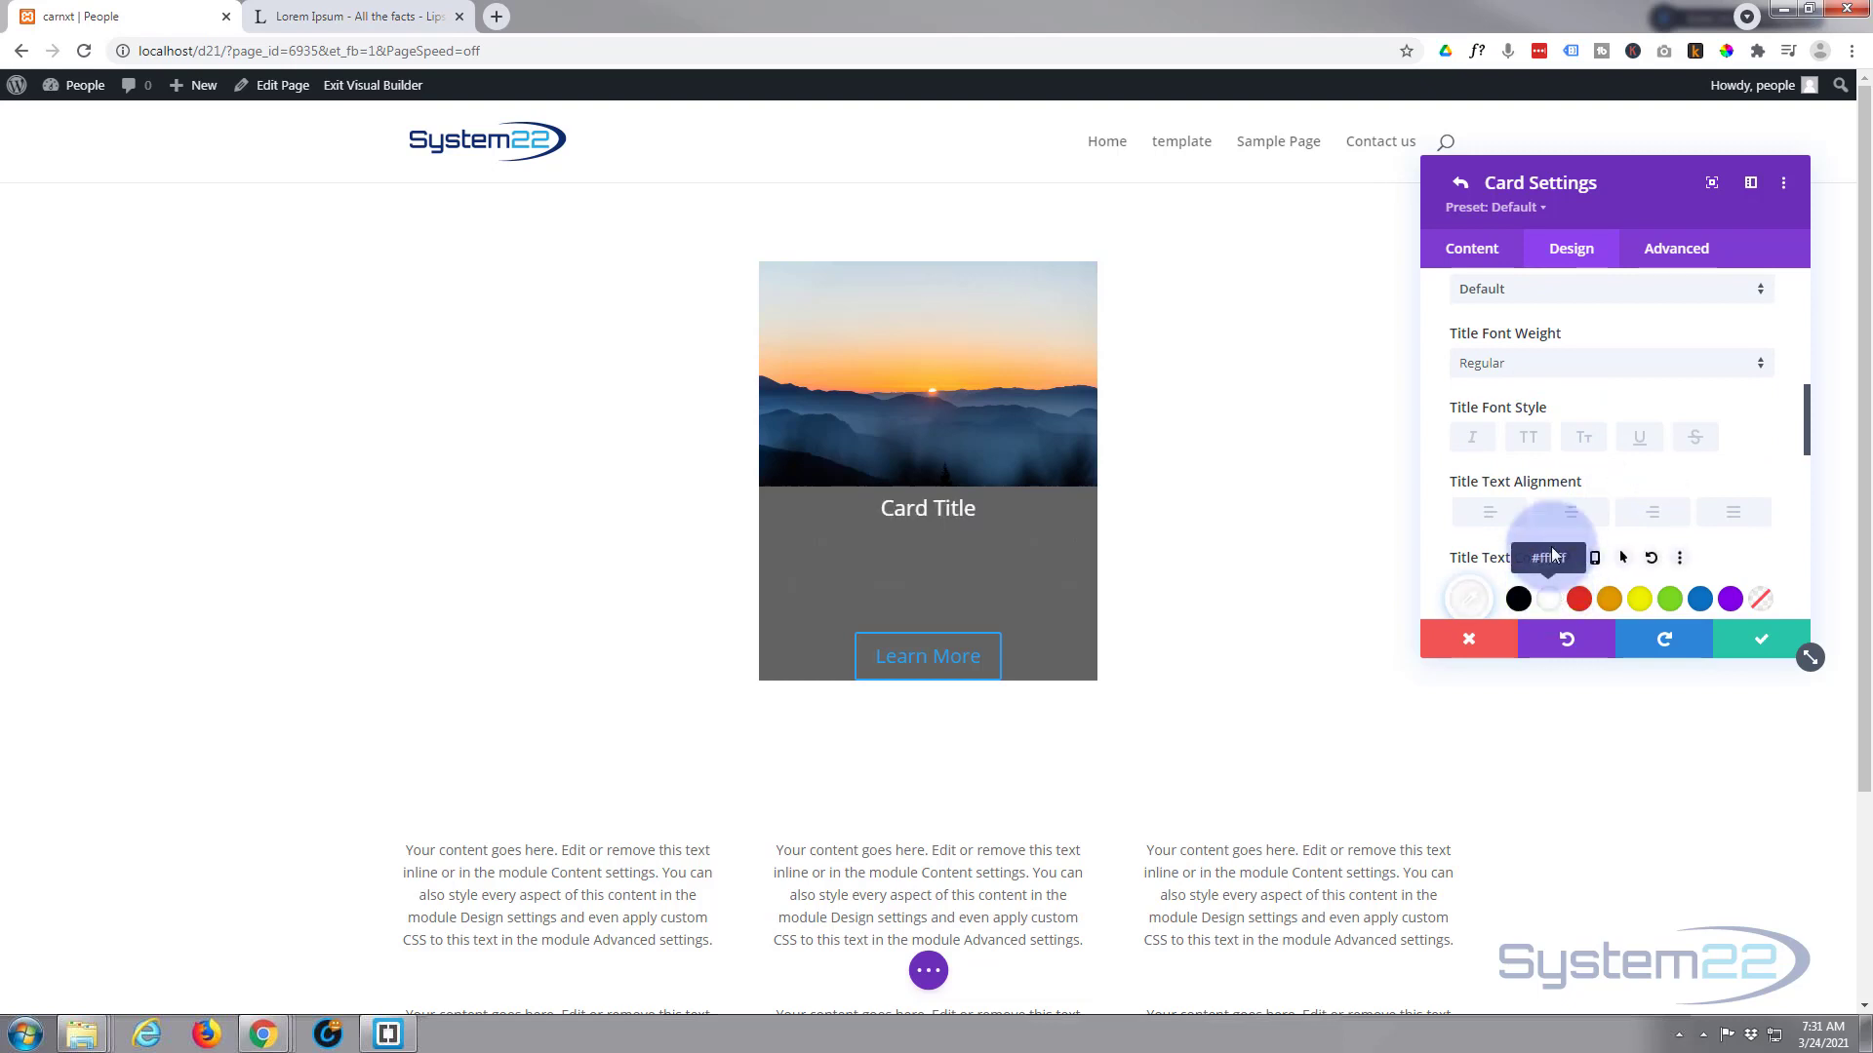
Set the card's description text color to white (#ffffff)
{"action": "scroll", "coordinate": [1555, 530], "scroll_direction": "up", "scroll_amount": 2}
{"action": "scroll", "coordinate": [1554, 531], "scroll_direction": "up", "scroll_amount": 2}
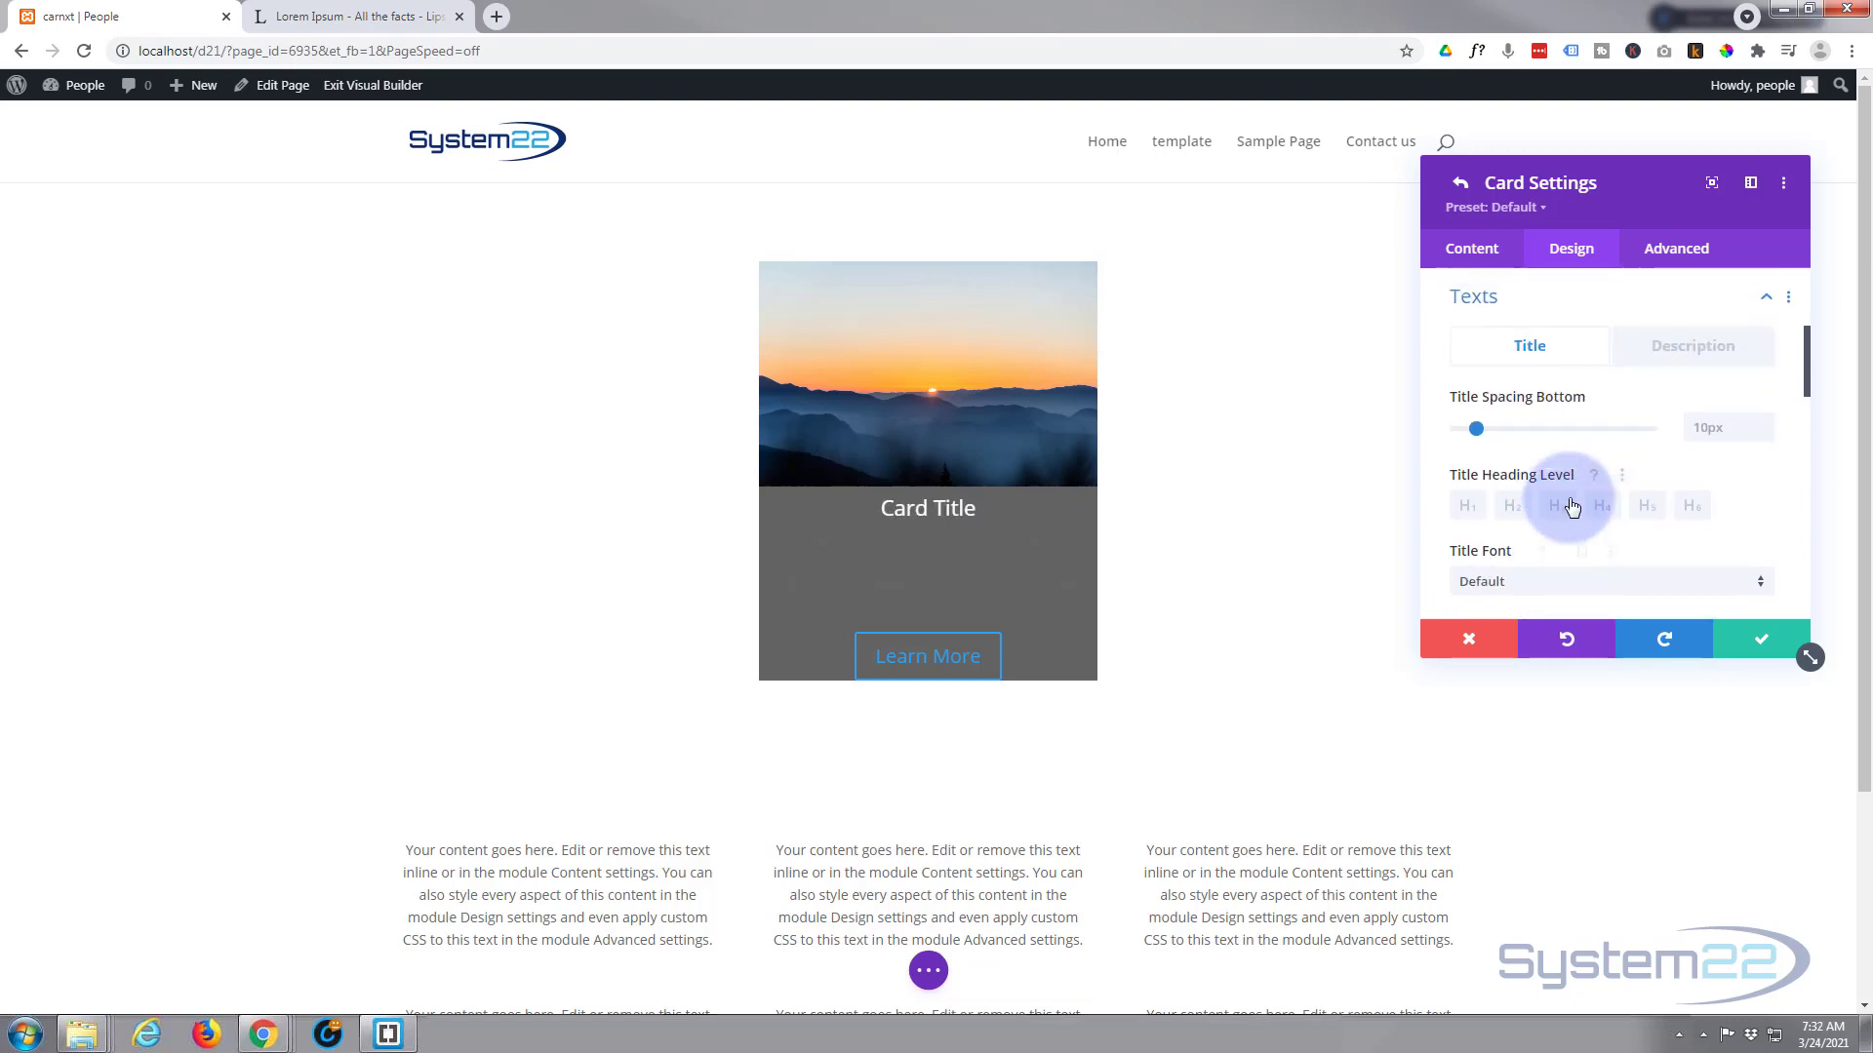
{"action": "left_click", "coordinate": [1668, 348]}
{"action": "scroll", "coordinate": [1608, 401], "scroll_direction": "down", "scroll_amount": 3}
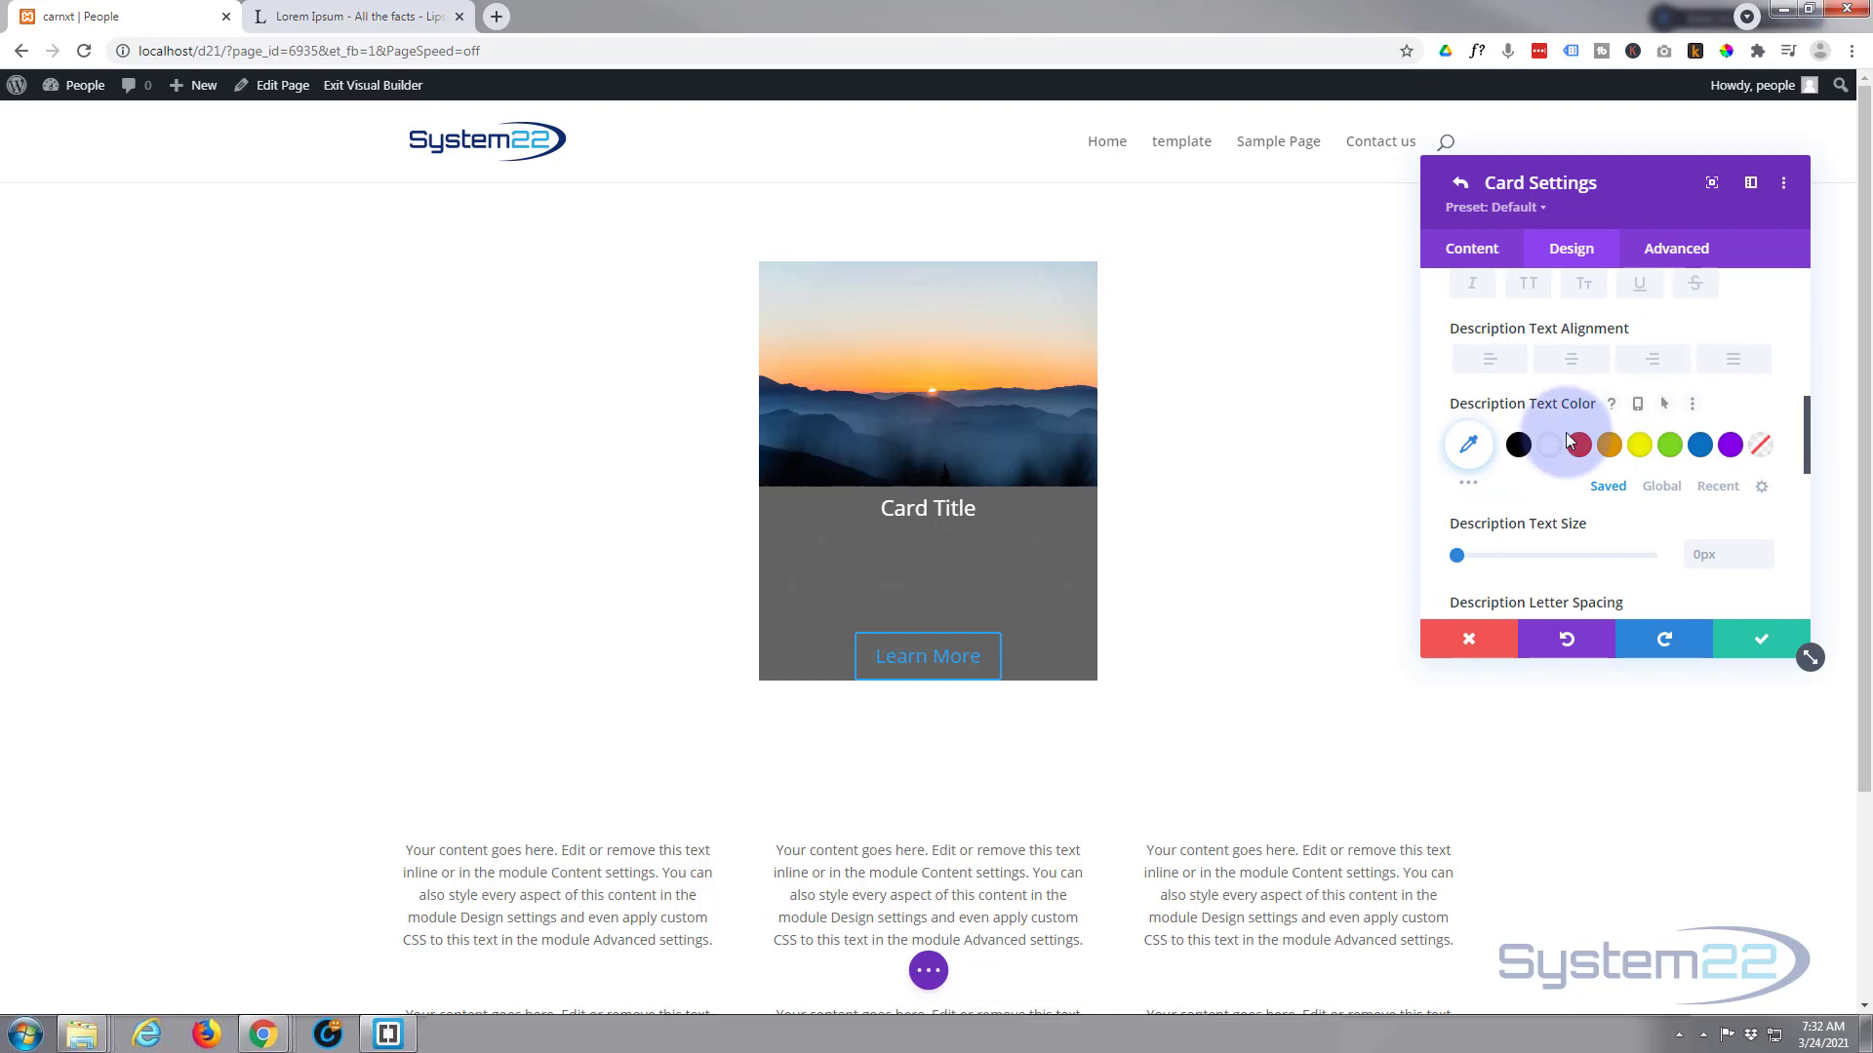
{"action": "left_click", "coordinate": [1555, 451]}
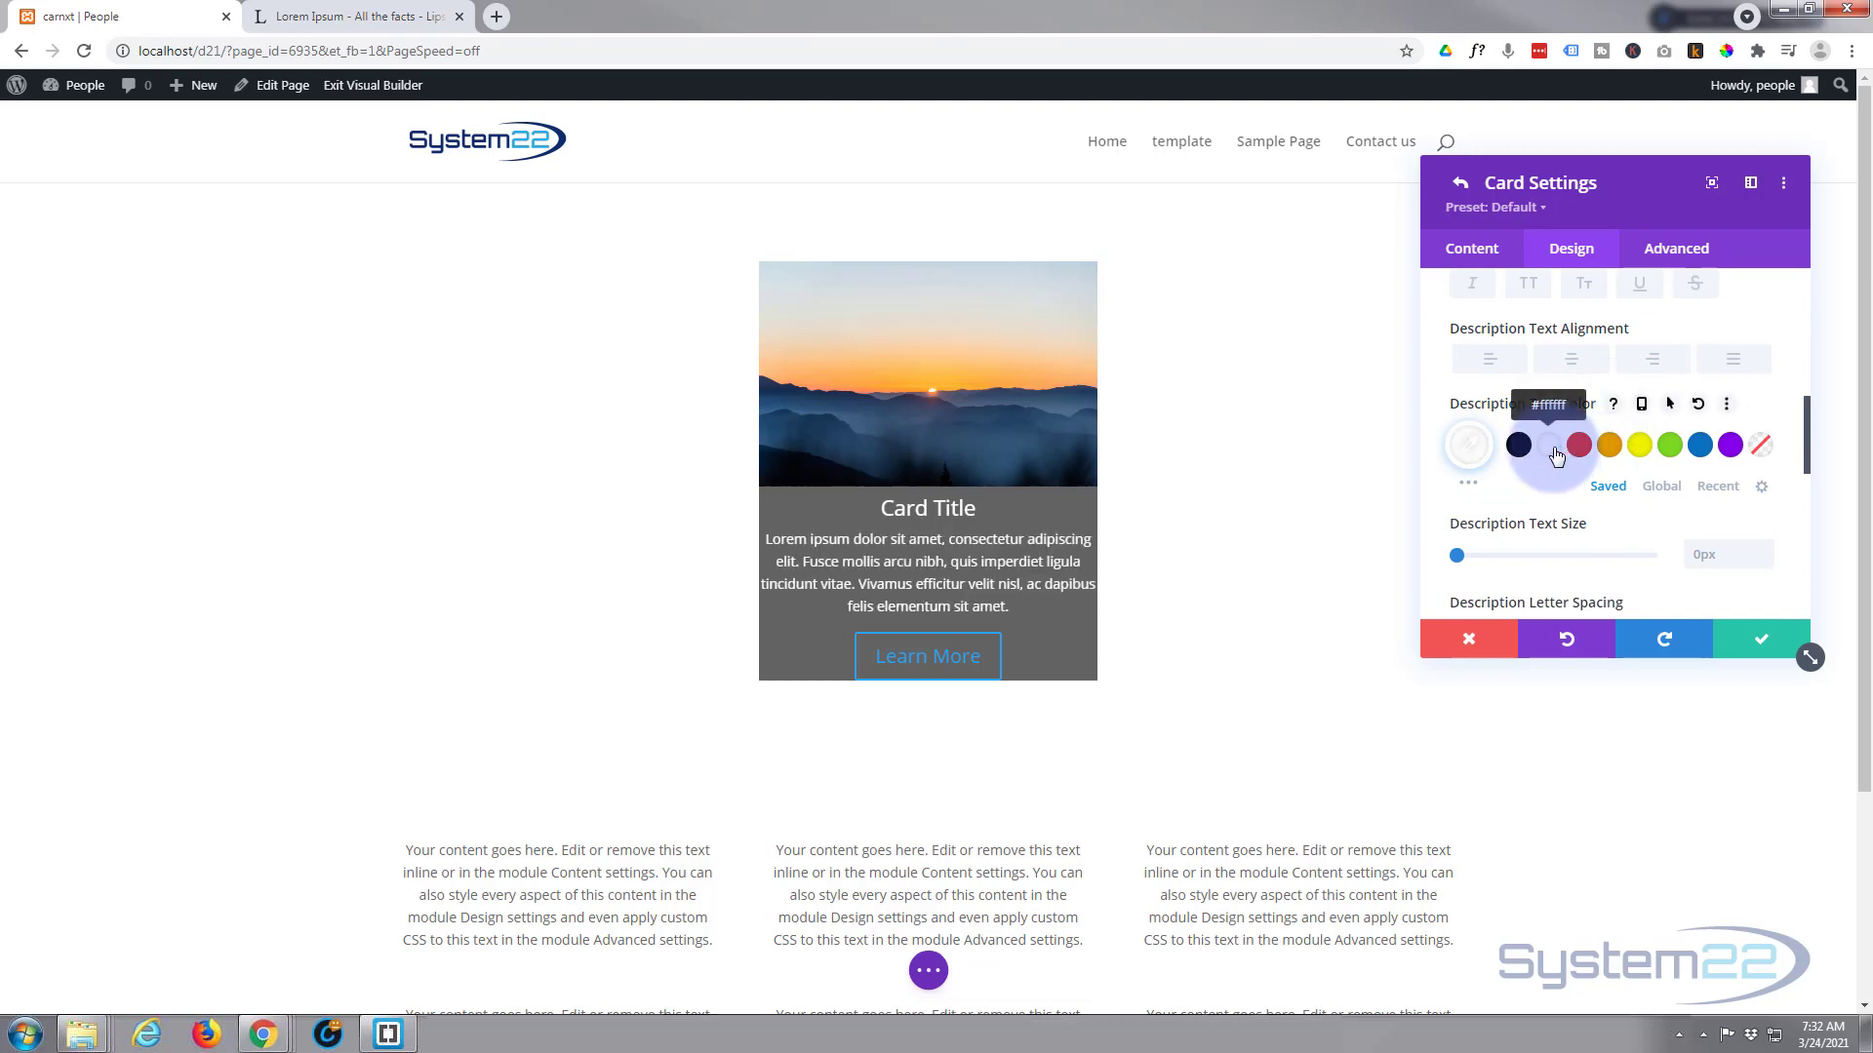
Set the card's top content padding to 20px and link the bottom padding to the same value
{"action": "scroll", "coordinate": [1558, 448], "scroll_direction": "up", "scroll_amount": 6}
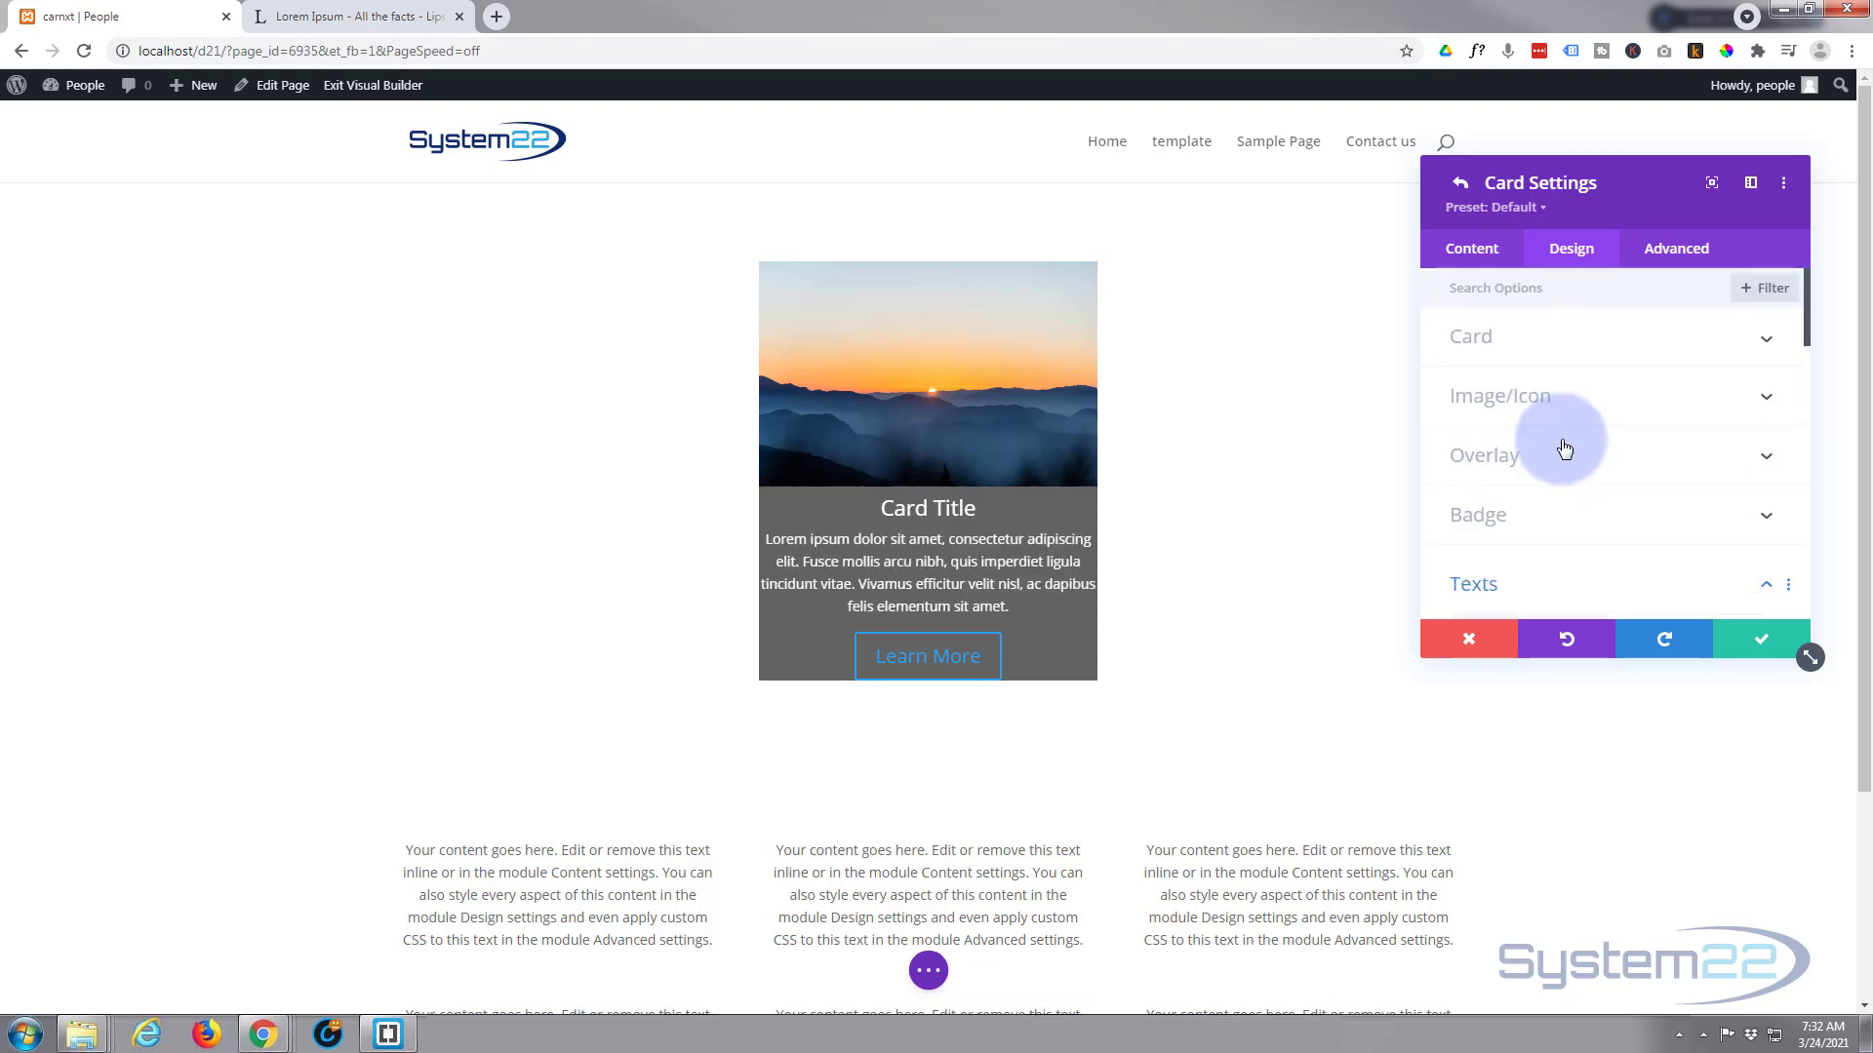
{"action": "left_click", "coordinate": [1606, 396]}
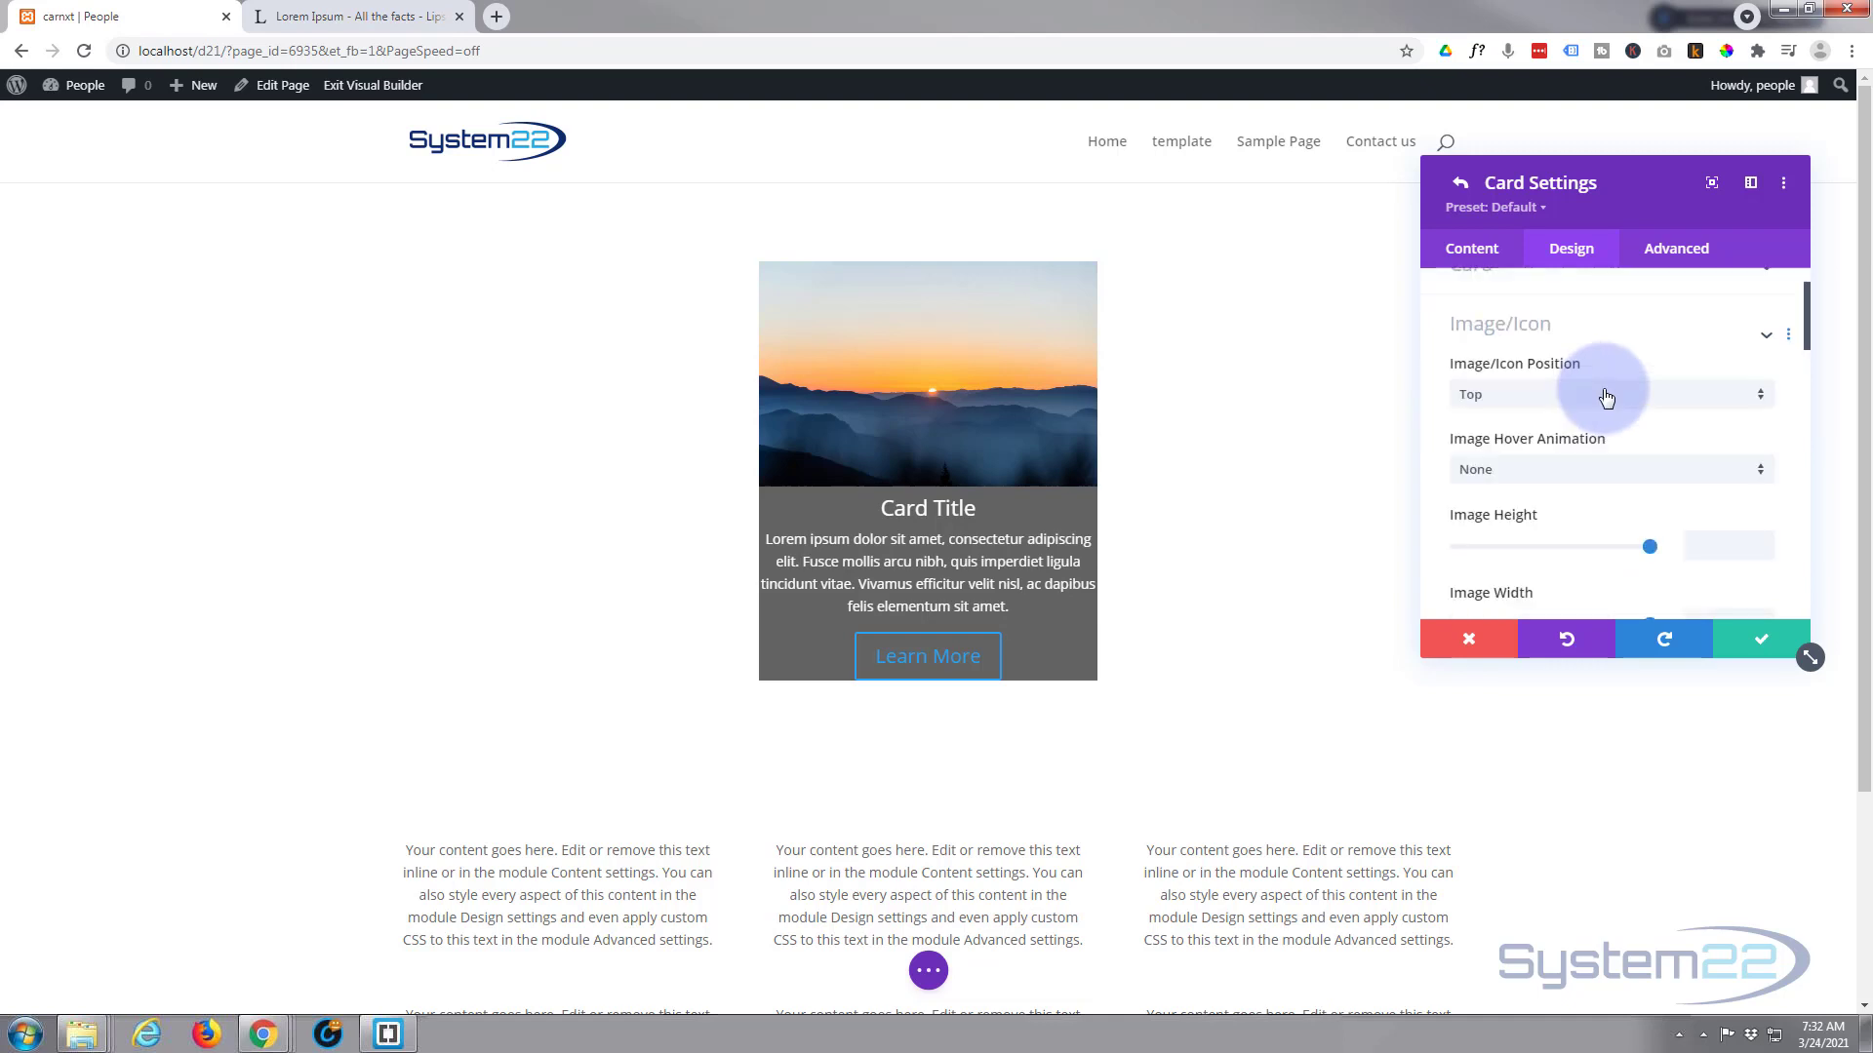
{"action": "scroll", "coordinate": [1602, 394], "scroll_direction": "up", "scroll_amount": 2}
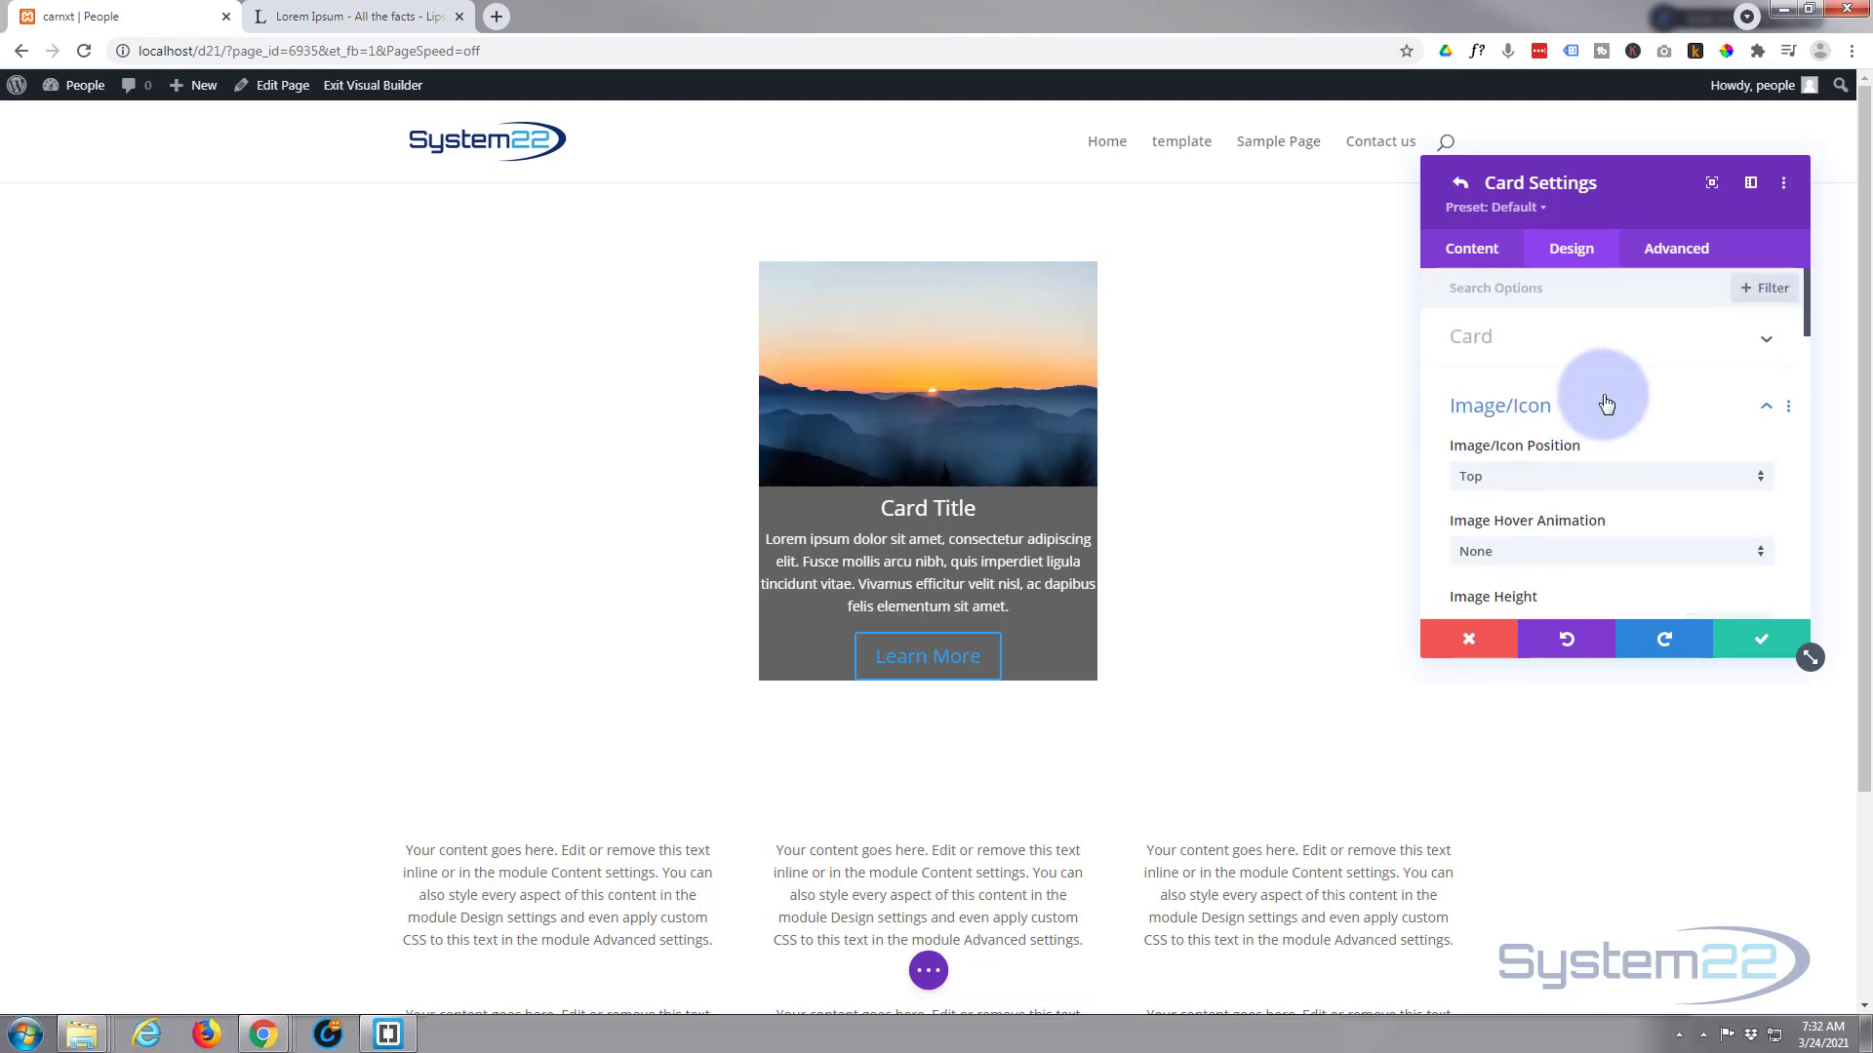
{"action": "left_click", "coordinate": [1615, 349]}
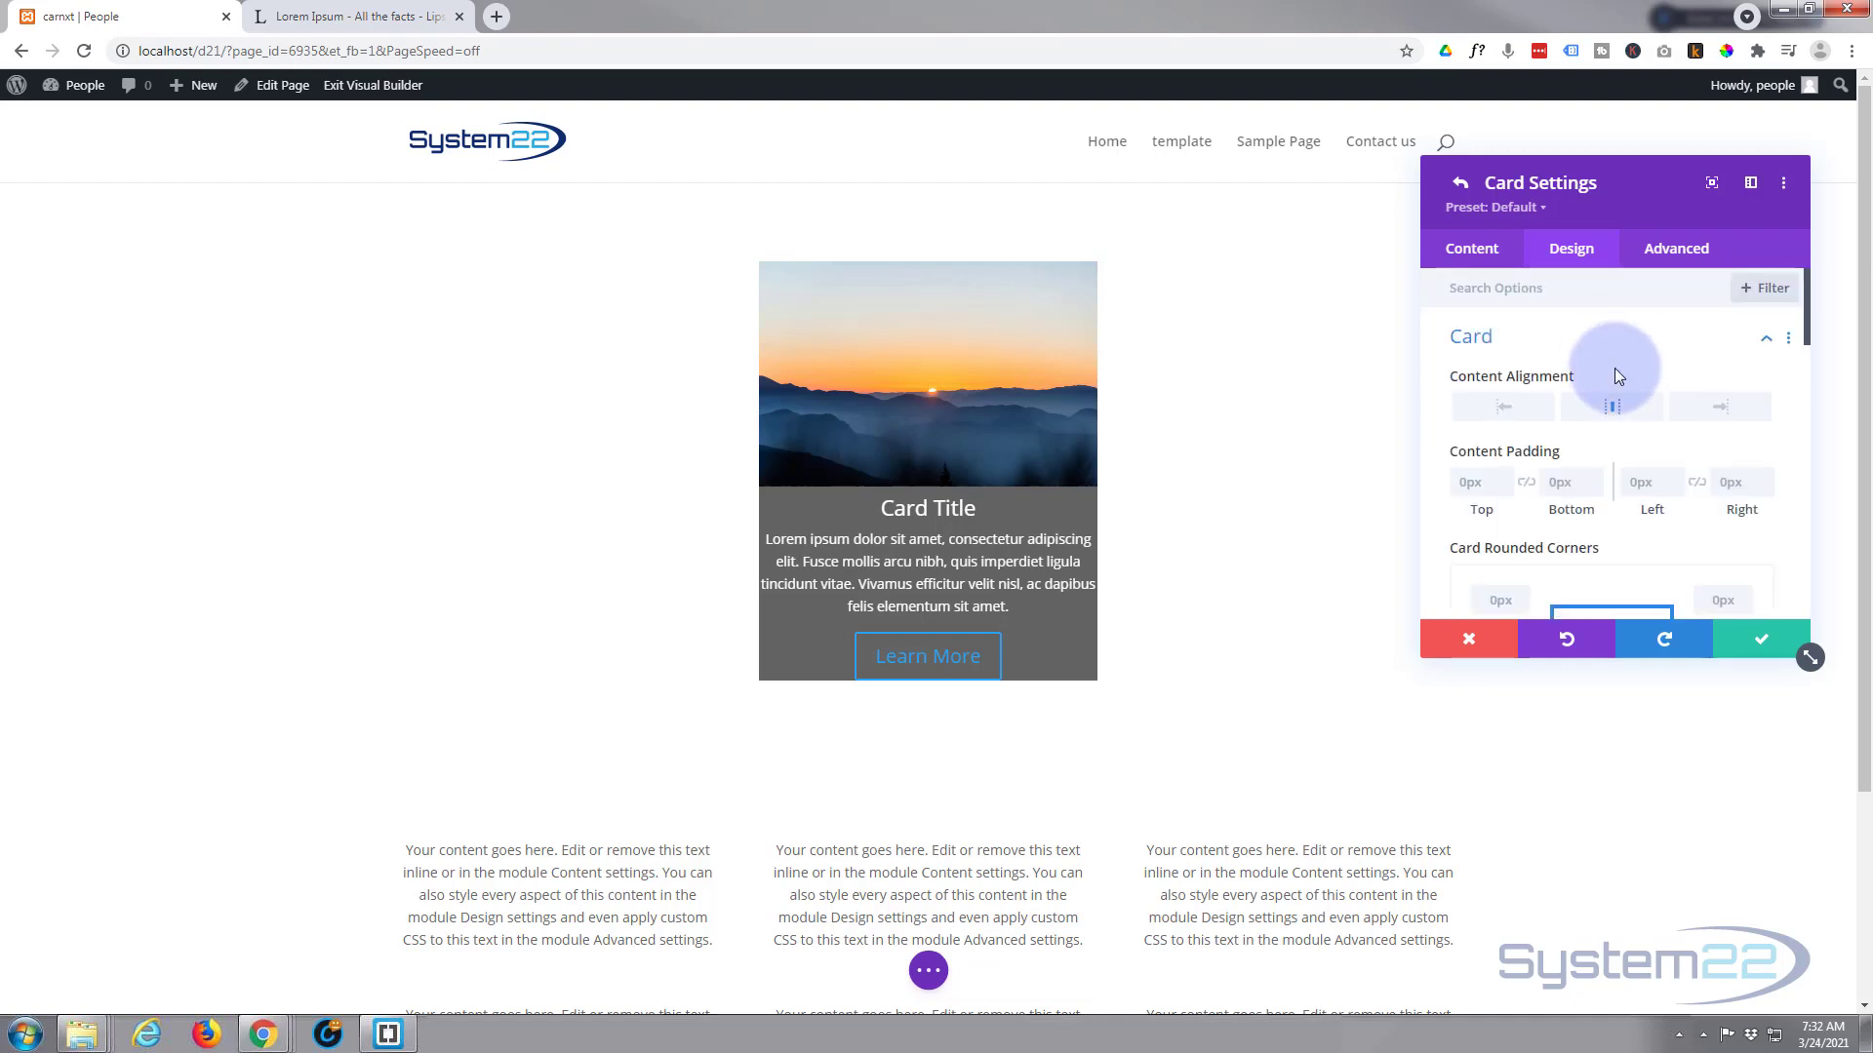
{"action": "scroll", "coordinate": [1615, 377], "scroll_direction": "down", "scroll_amount": 2}
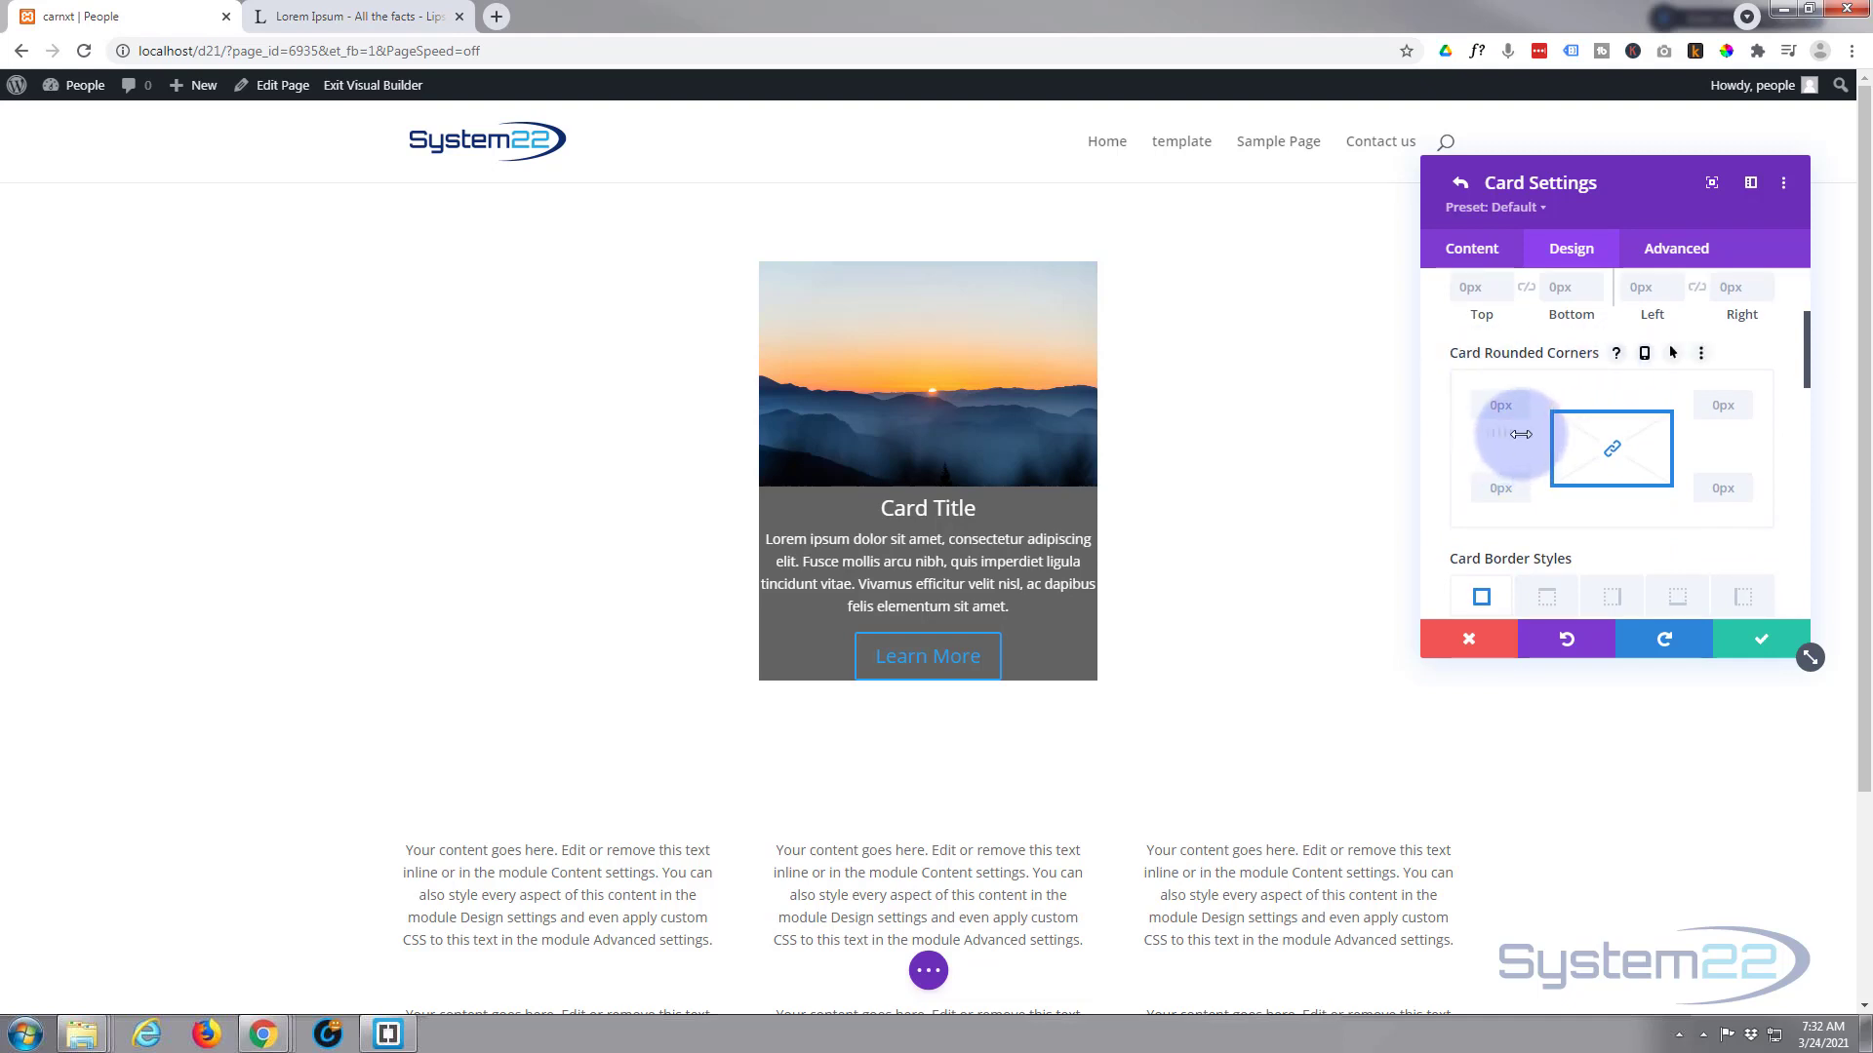
{"action": "scroll", "coordinate": [1514, 406], "scroll_direction": "up", "scroll_amount": 2}
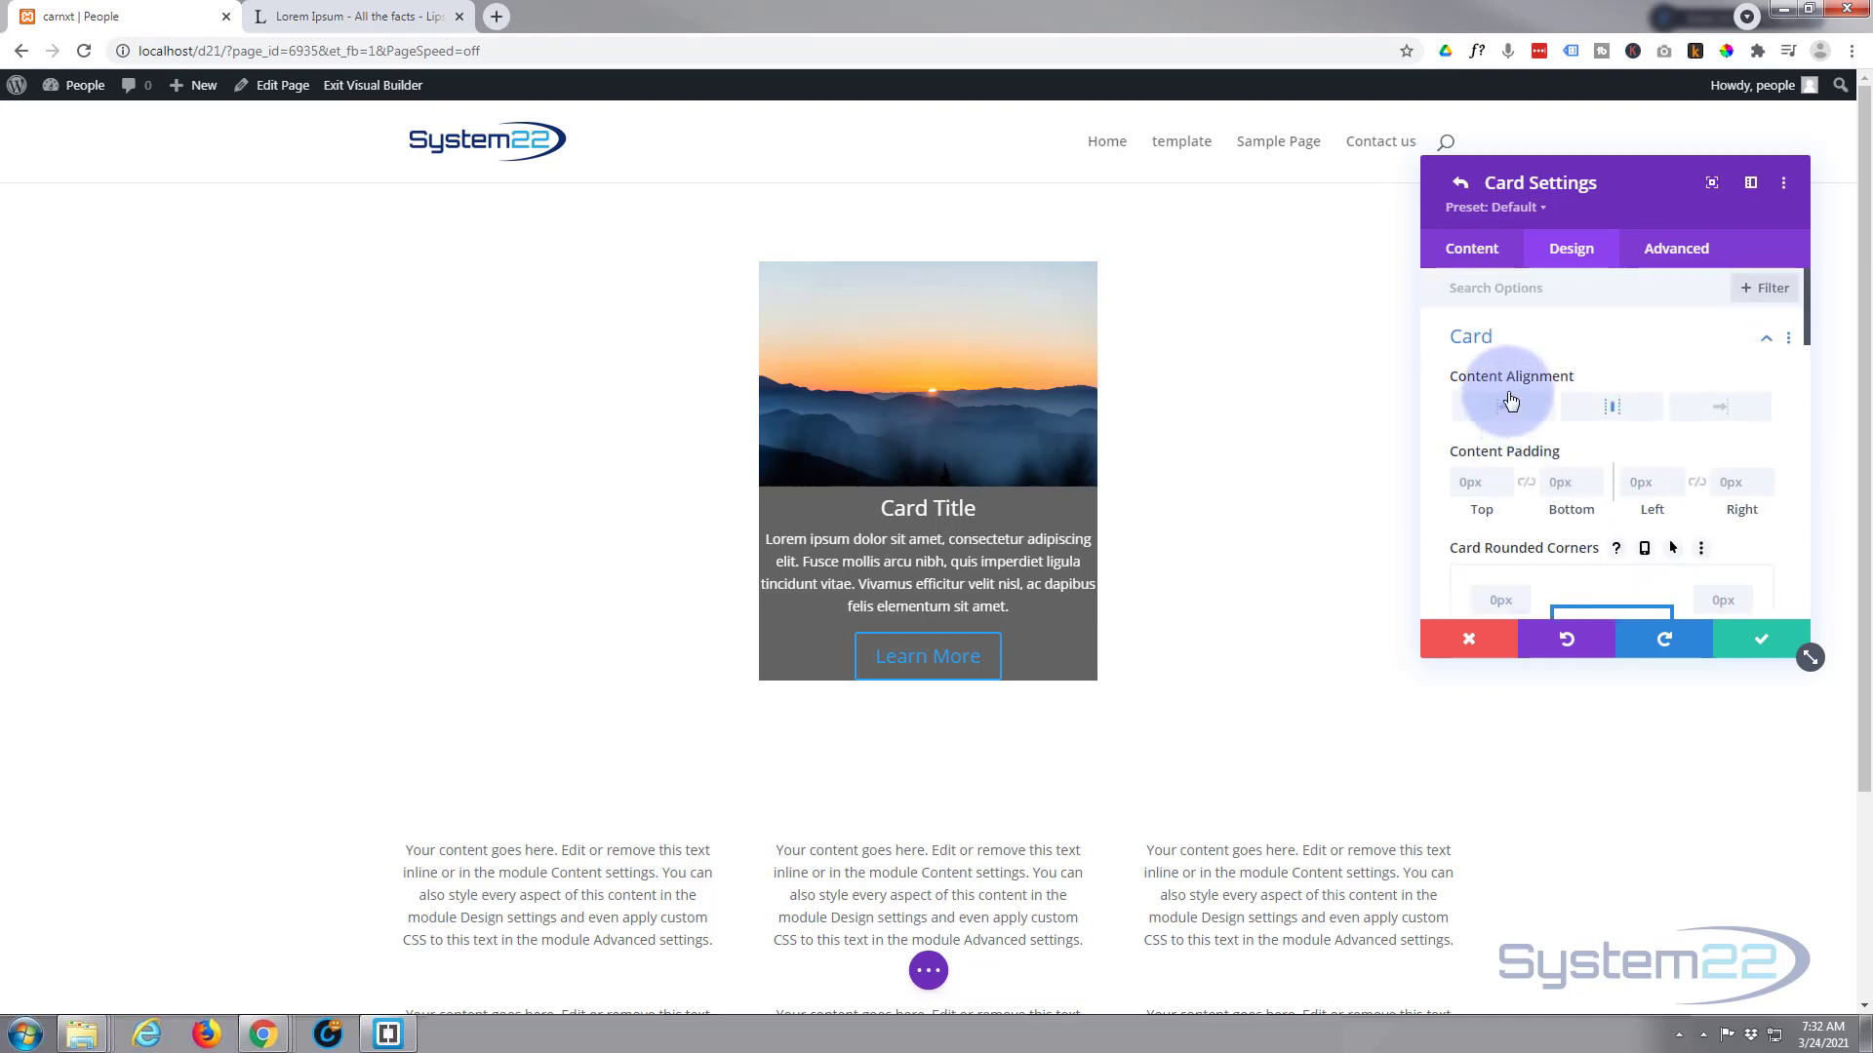
{"action": "left_click", "coordinate": [1464, 483]}
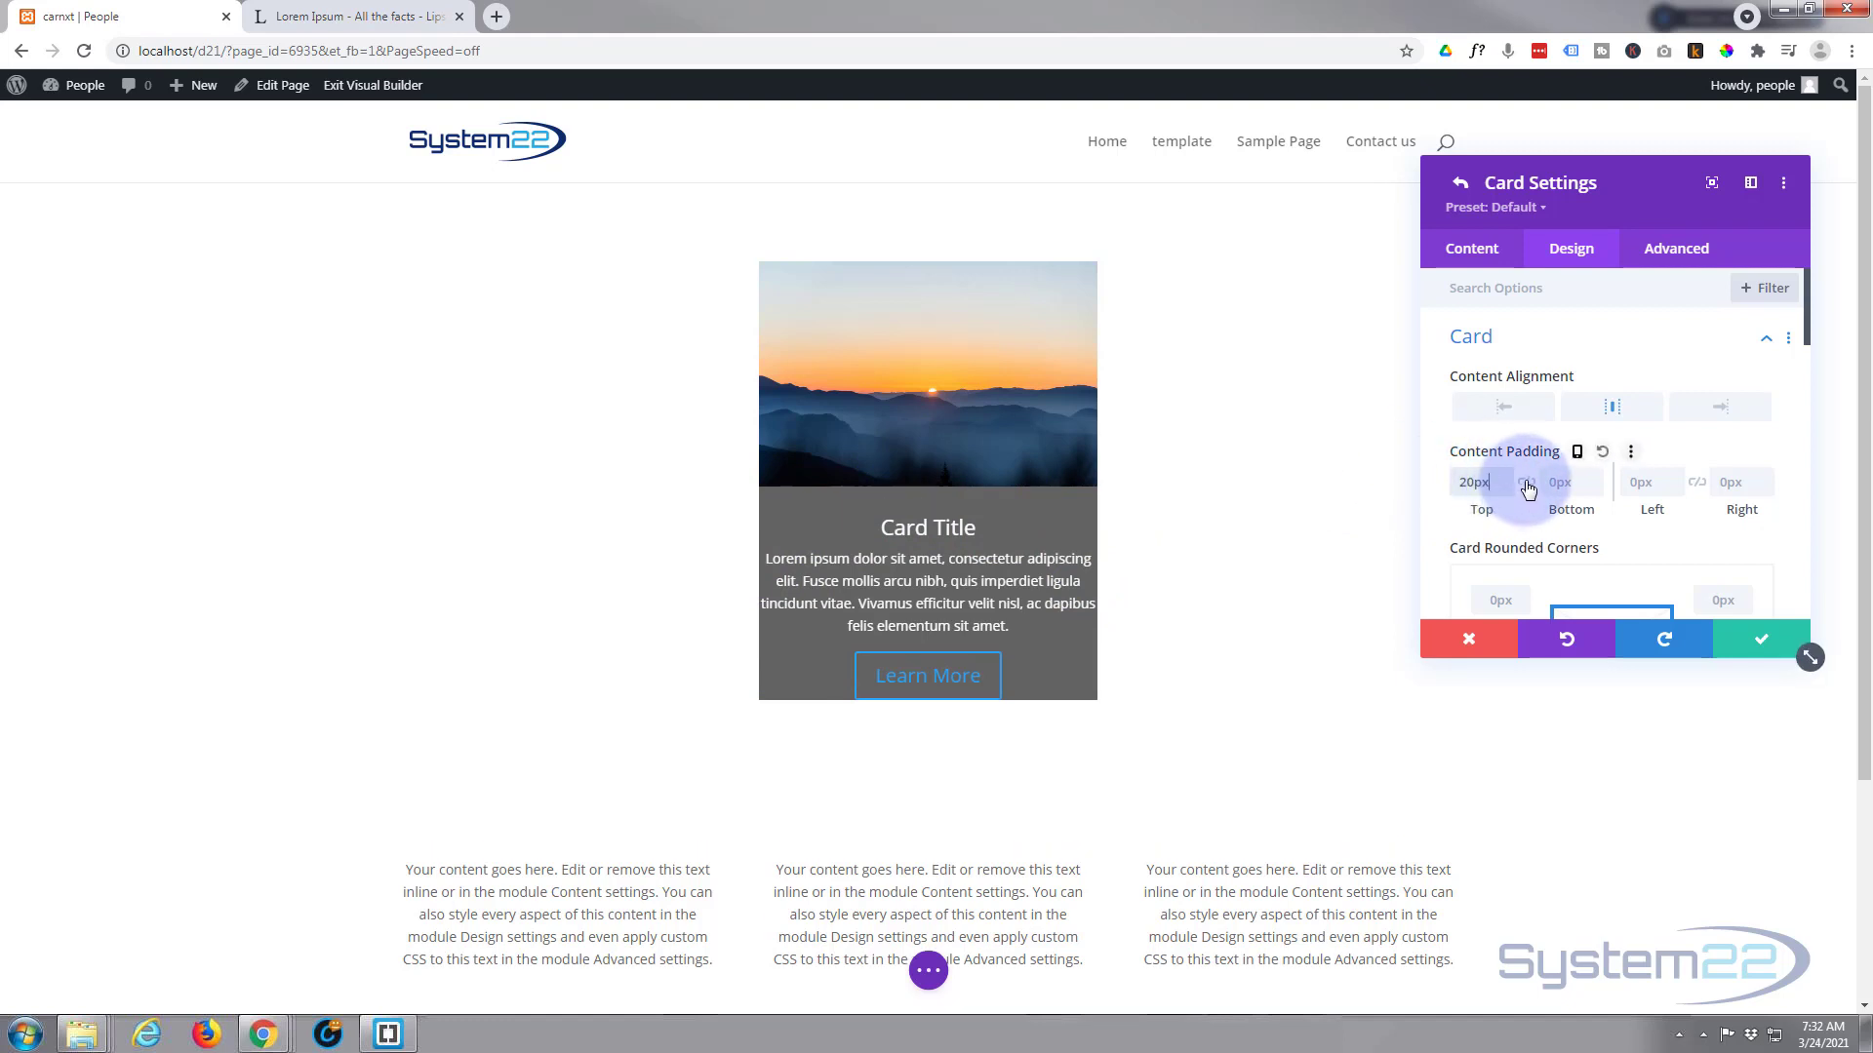
{"action": "left_click", "coordinate": [1527, 484]}
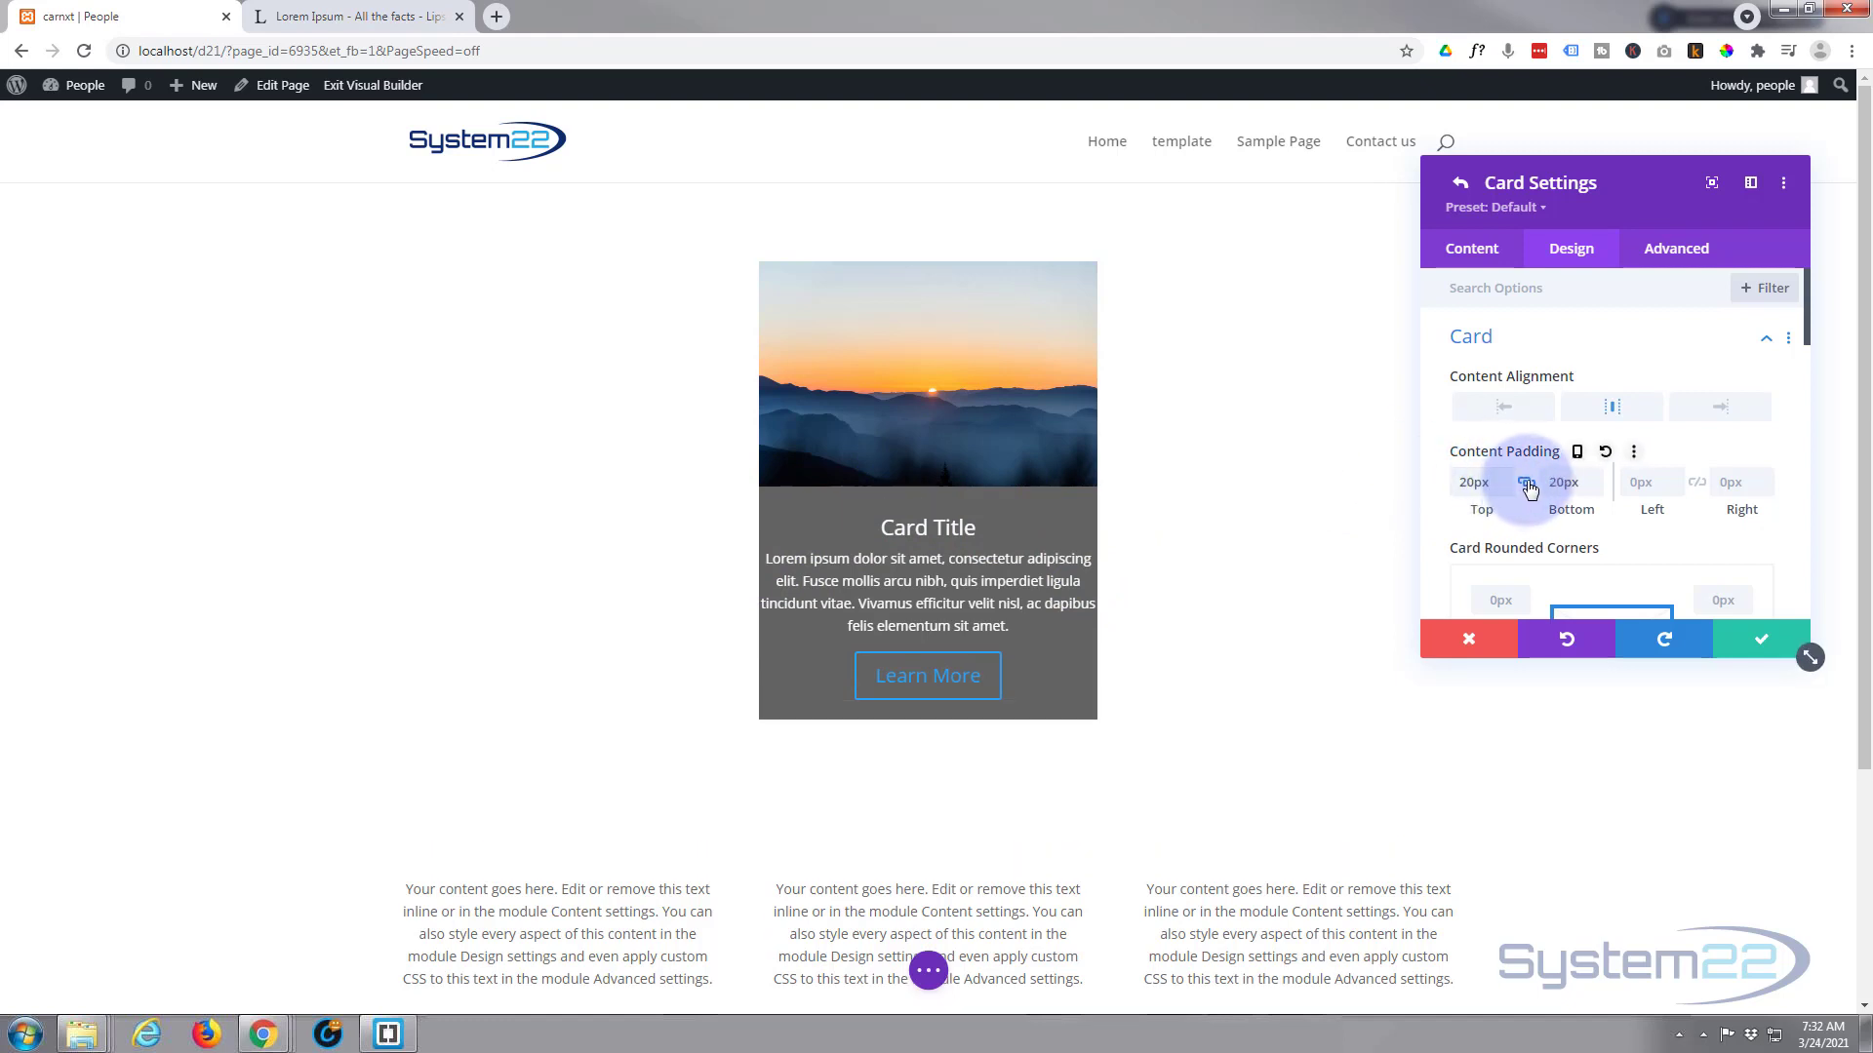
Set the card's left content padding to 20px and link the right padding to the same value
{"action": "left_click", "coordinate": [1649, 480]}
{"action": "type", "text": "20px"}
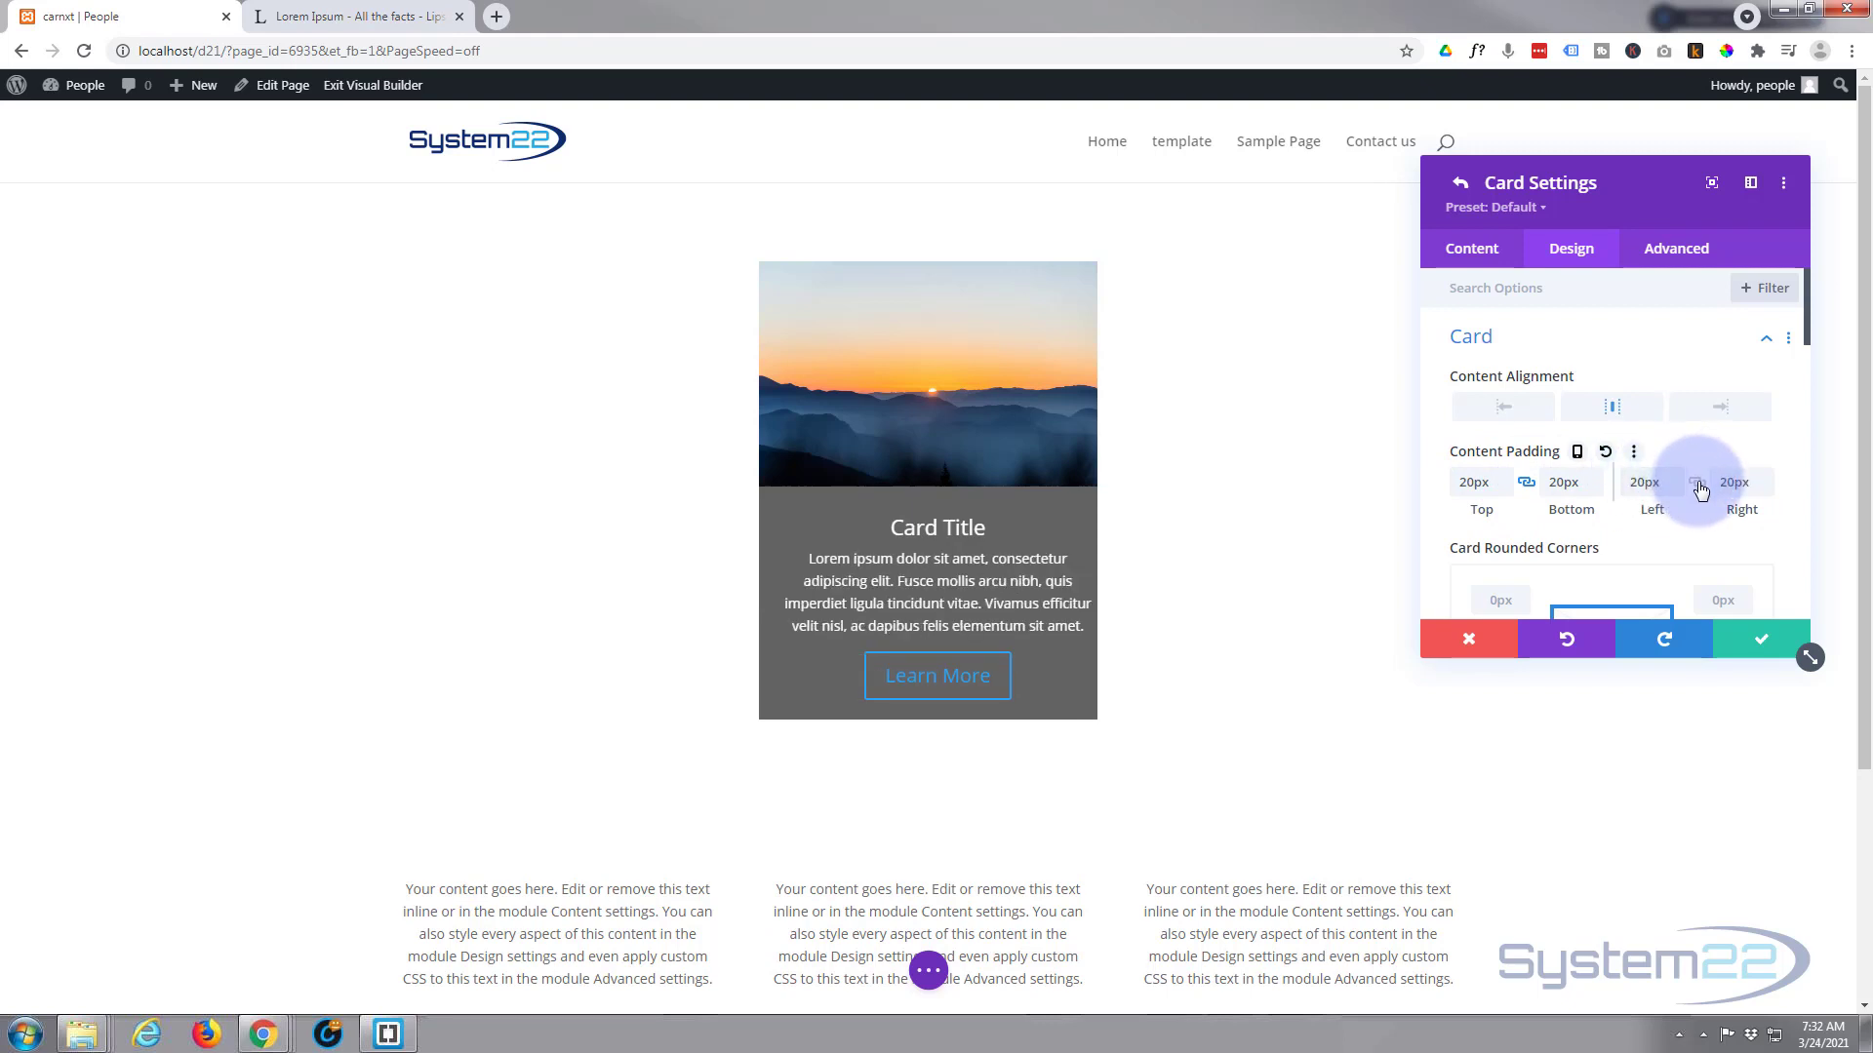
{"action": "left_click", "coordinate": [1697, 485]}
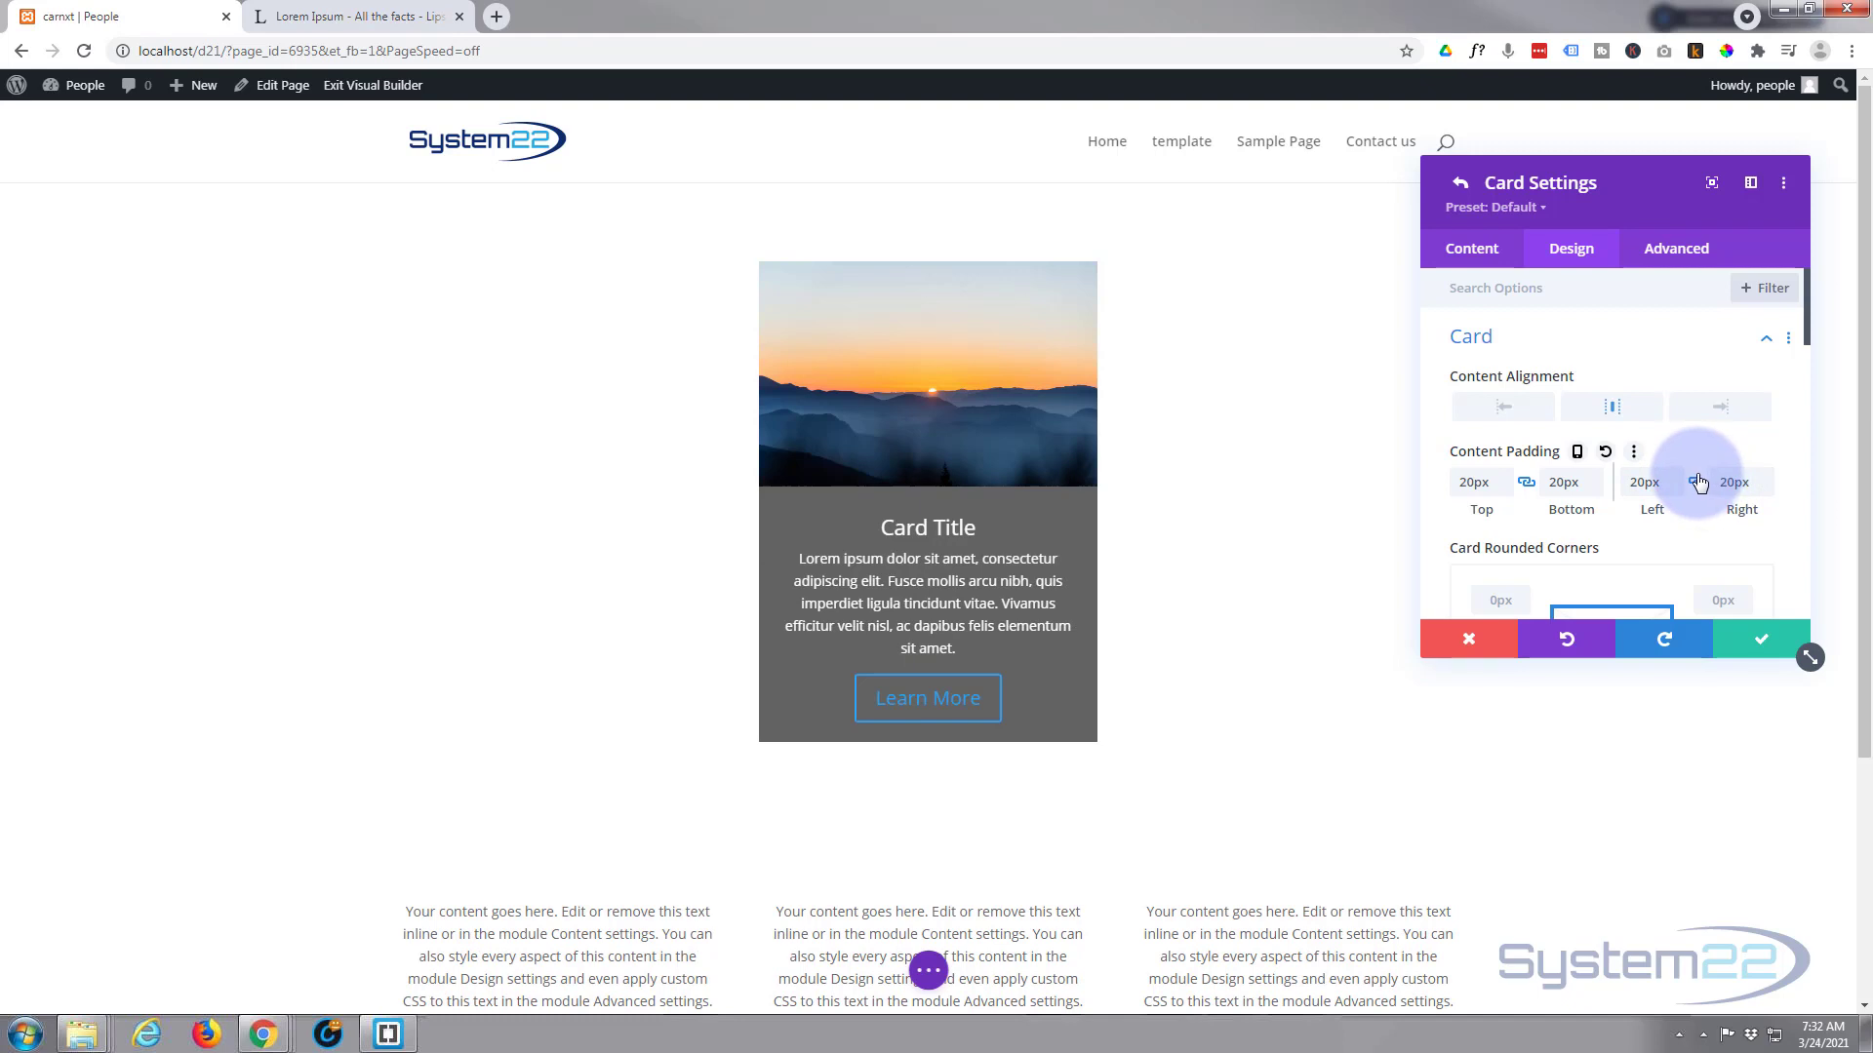
Give the card a 3px blue border along its top edge only
{"action": "scroll", "coordinate": [1677, 453], "scroll_direction": "down", "scroll_amount": 2}
{"action": "left_click", "coordinate": [1502, 405]}
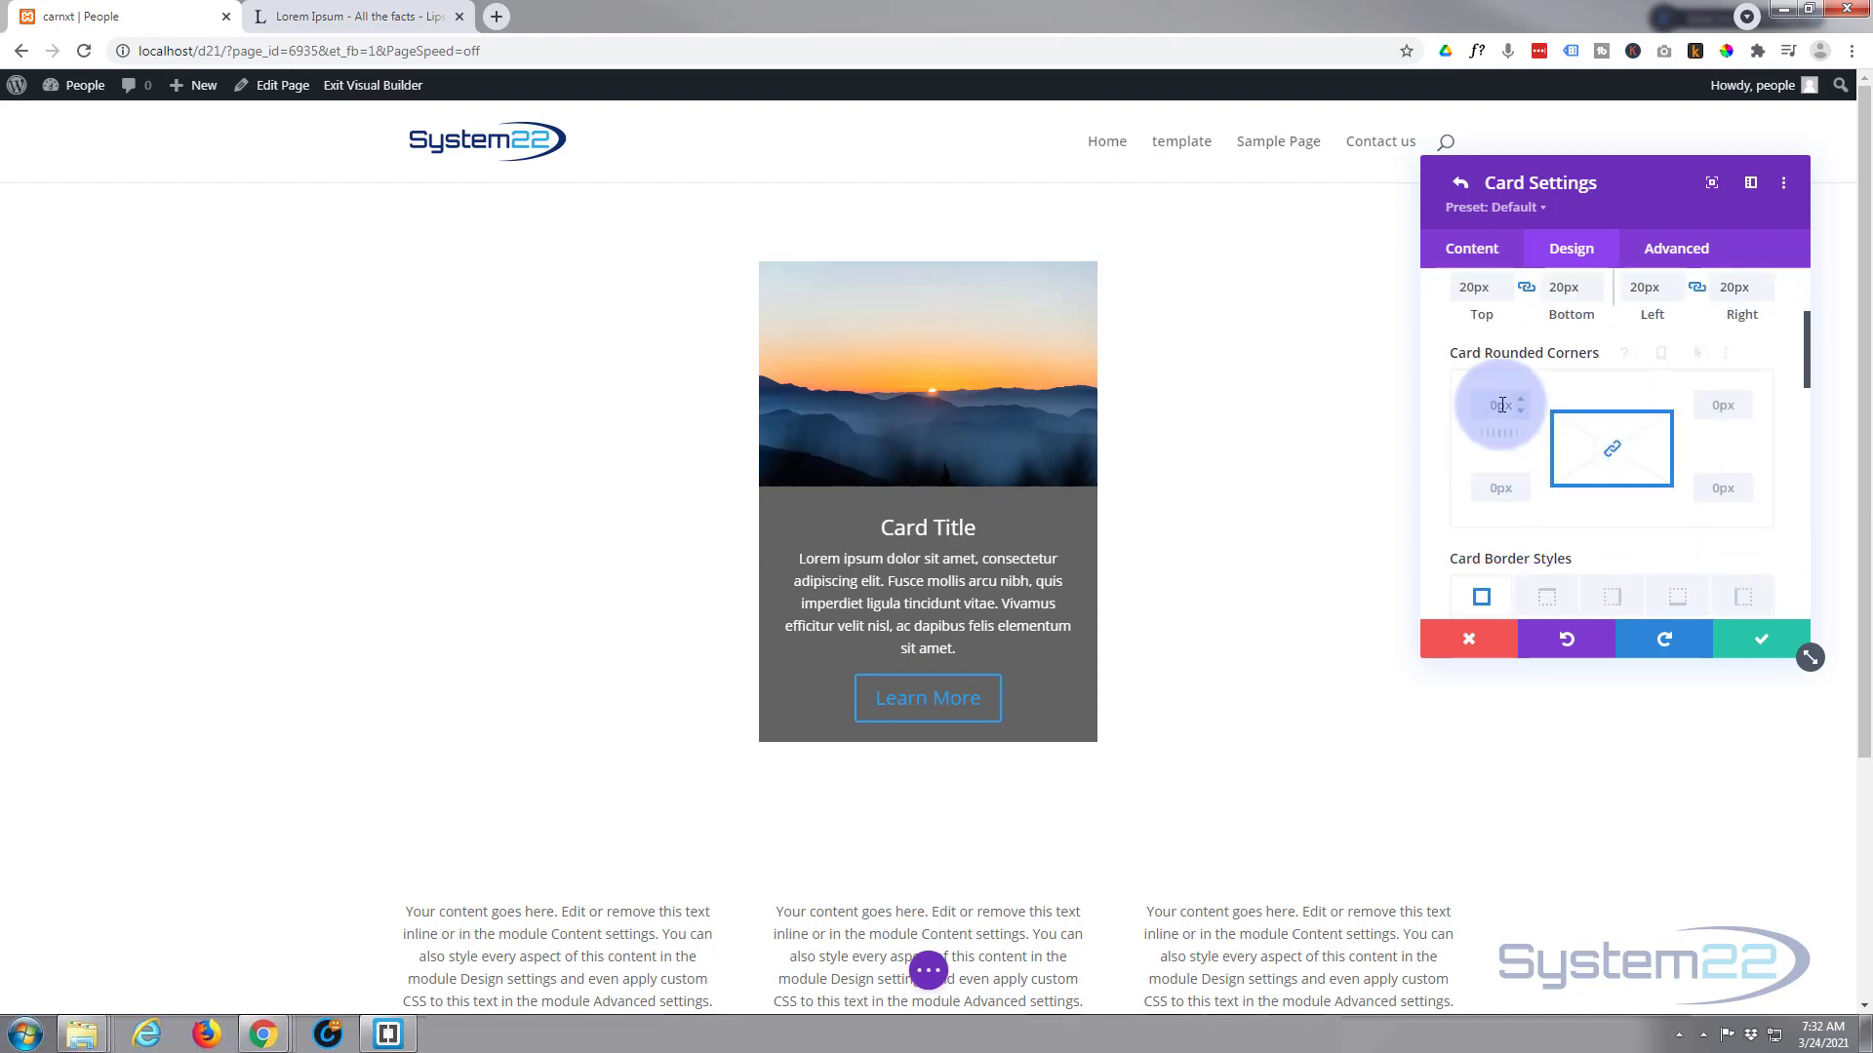
{"action": "scroll", "coordinate": [1502, 405], "scroll_direction": "down", "scroll_amount": 1}
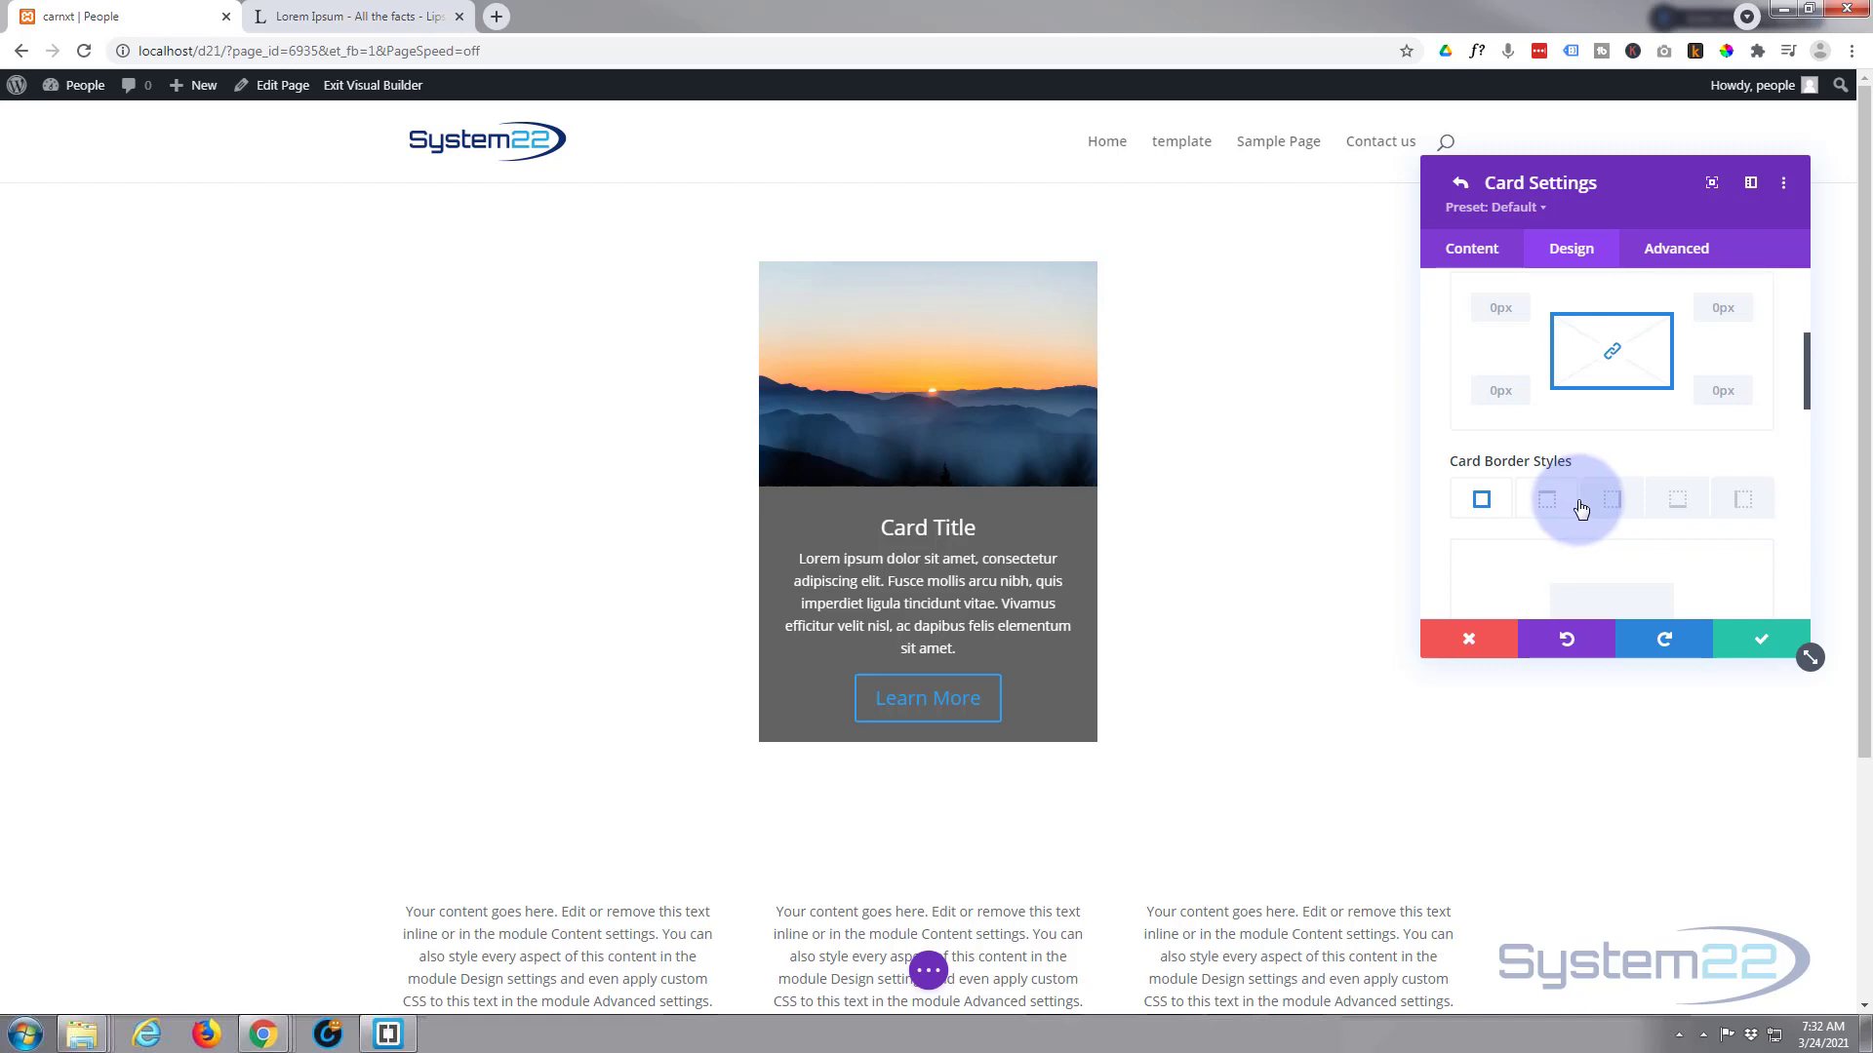
{"action": "scroll", "coordinate": [1580, 507], "scroll_direction": "down", "scroll_amount": 1}
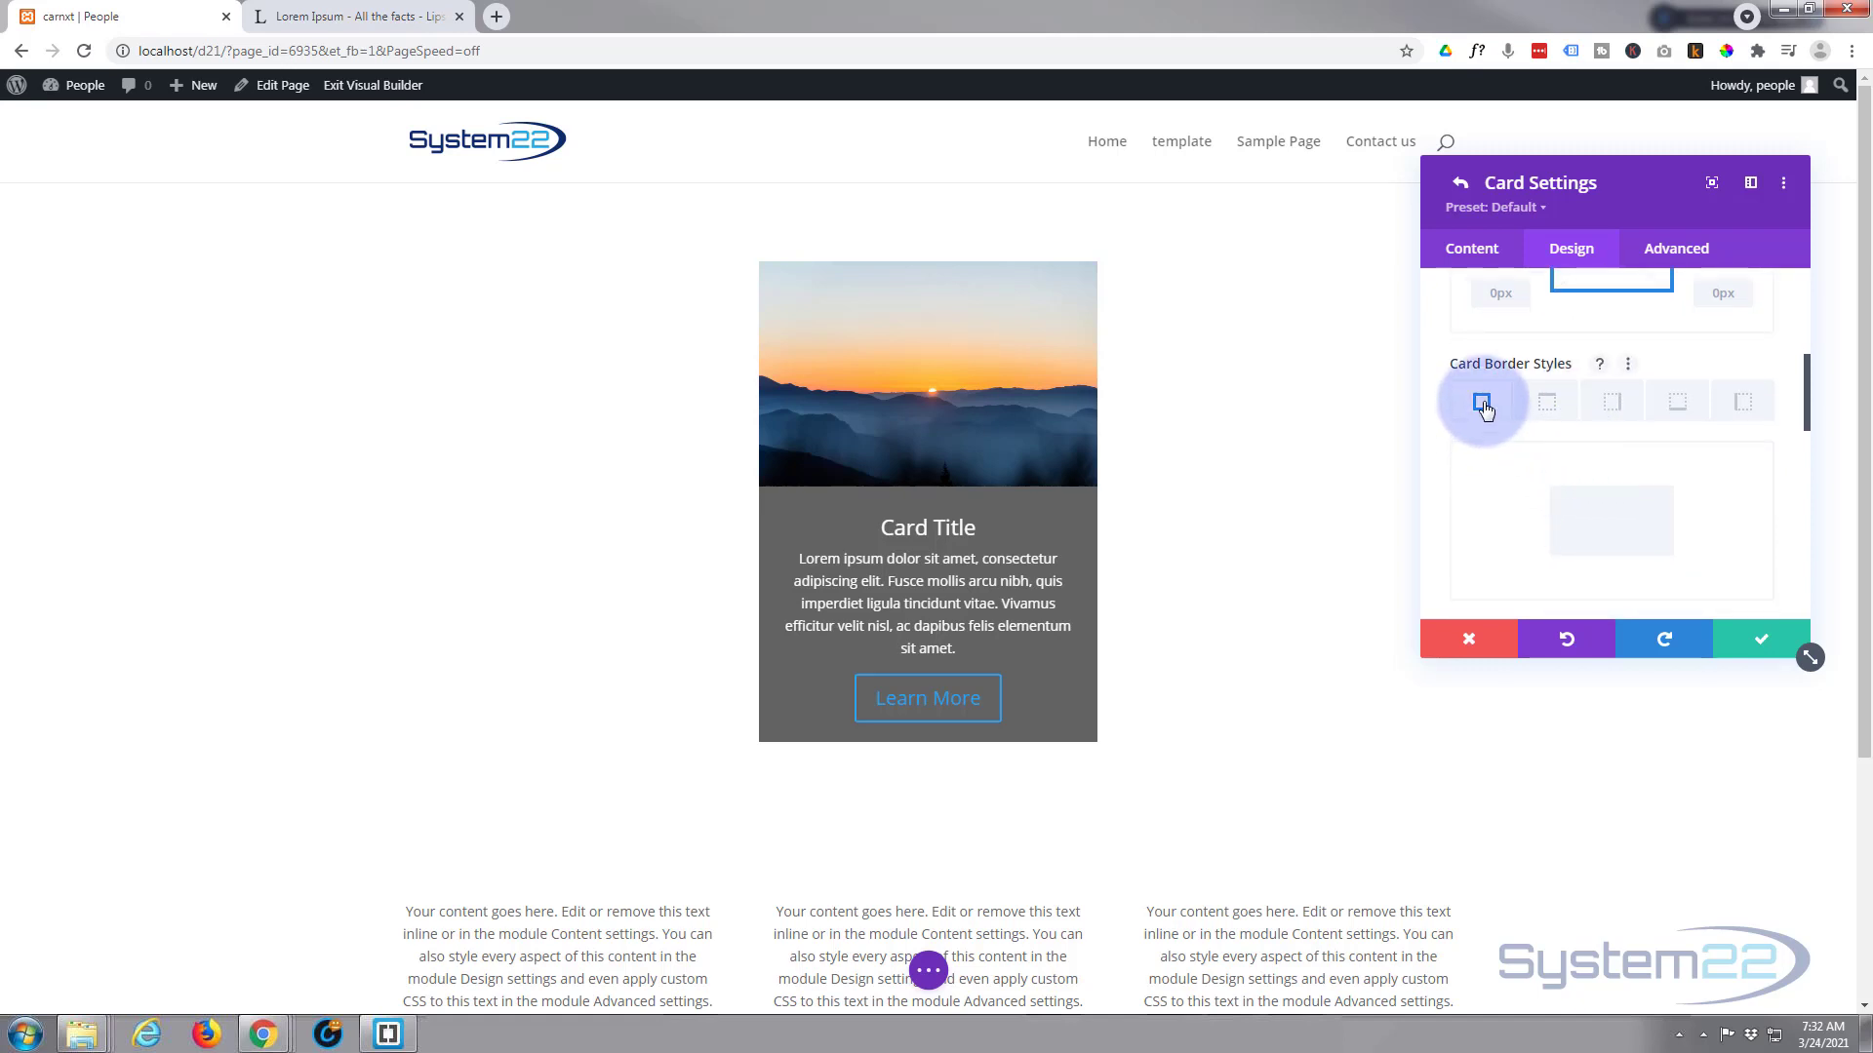
{"action": "left_click", "coordinate": [1547, 406]}
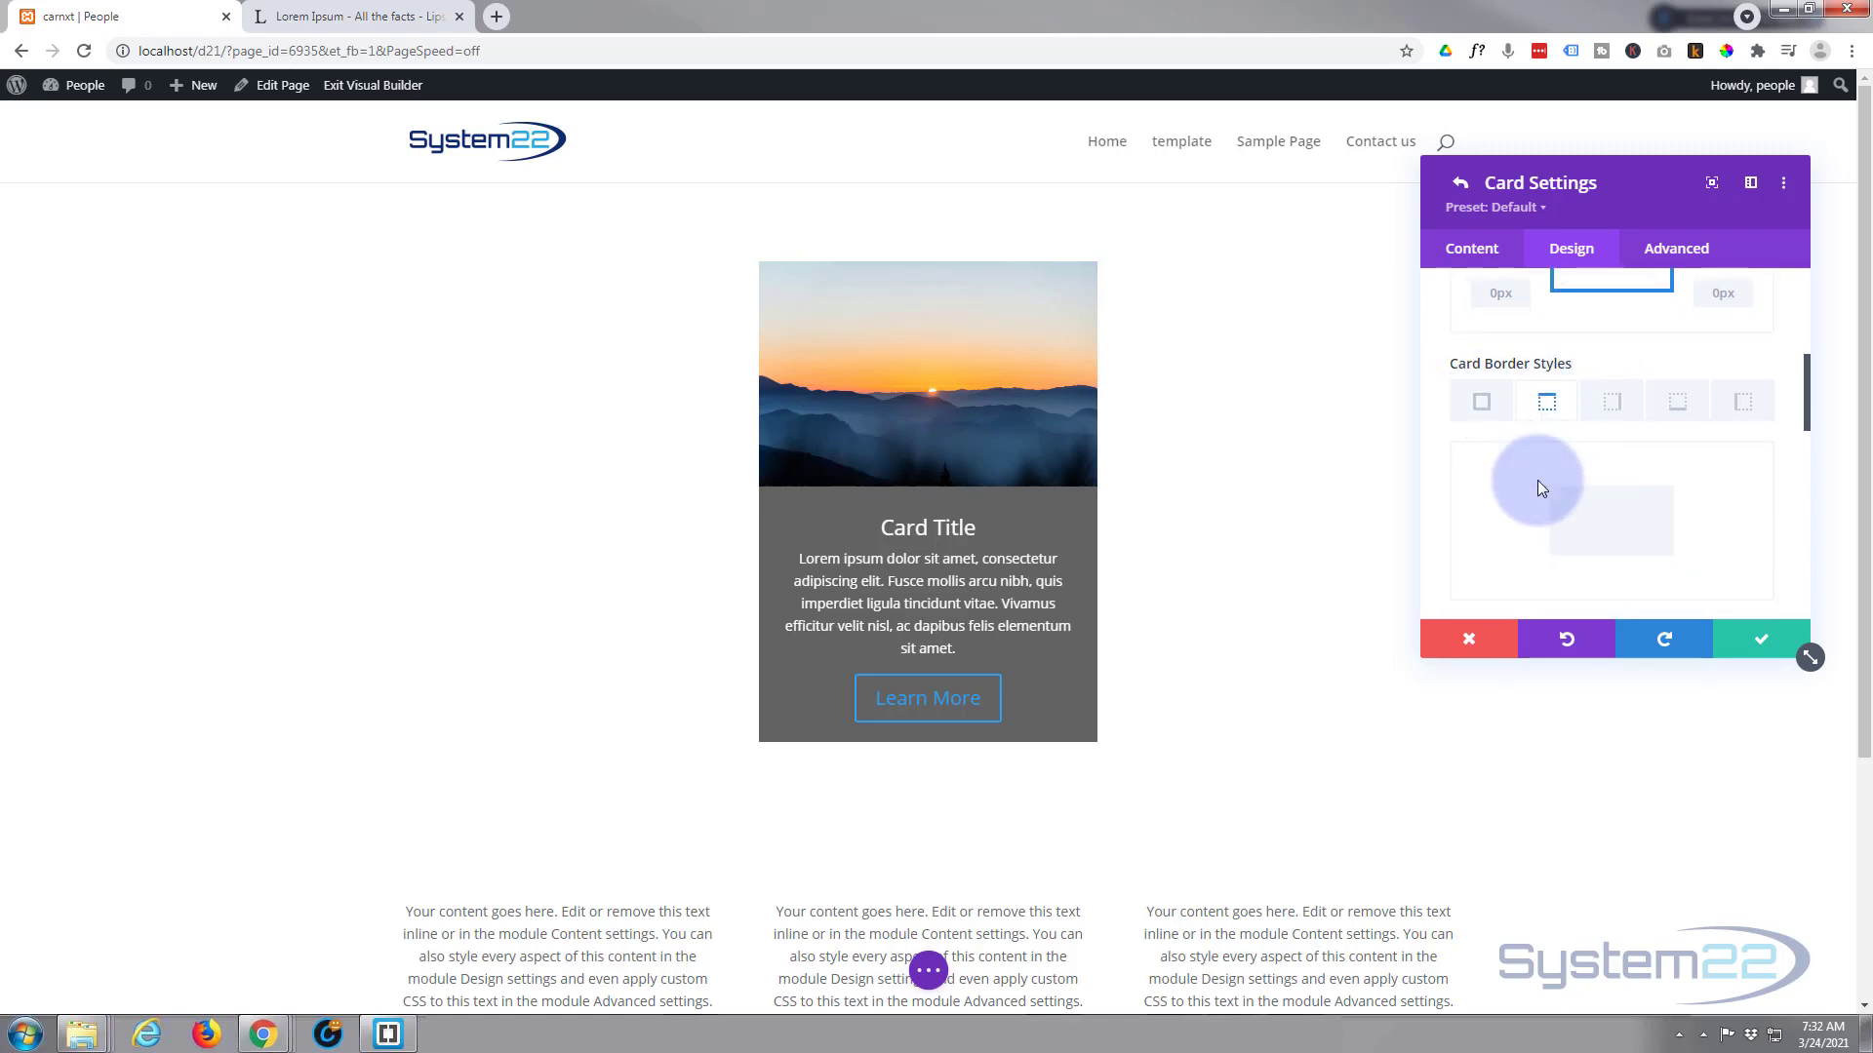
{"action": "scroll", "coordinate": [1539, 501], "scroll_direction": "down", "scroll_amount": 2}
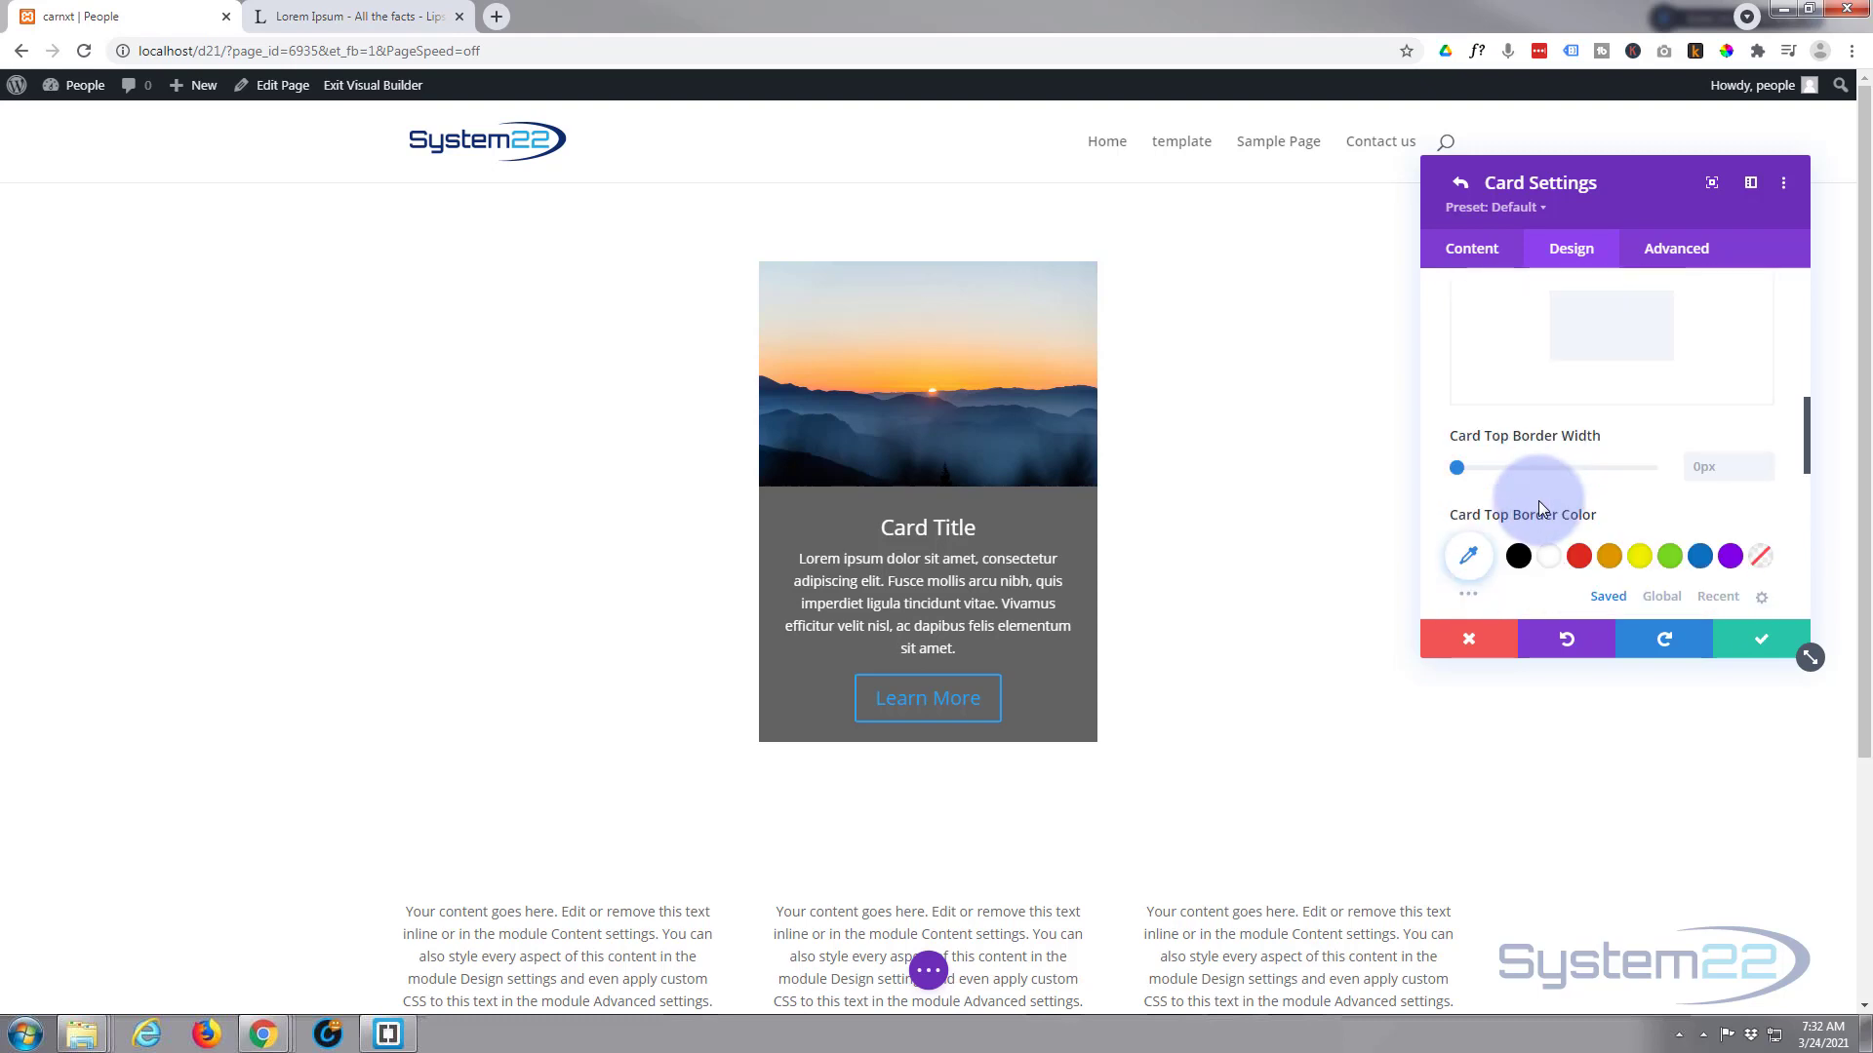
{"action": "left_click", "coordinate": [1769, 457]}
{"action": "left_click", "coordinate": [1769, 456]}
{"action": "left_click", "coordinate": [1770, 457]}
{"action": "left_click", "coordinate": [1700, 560]}
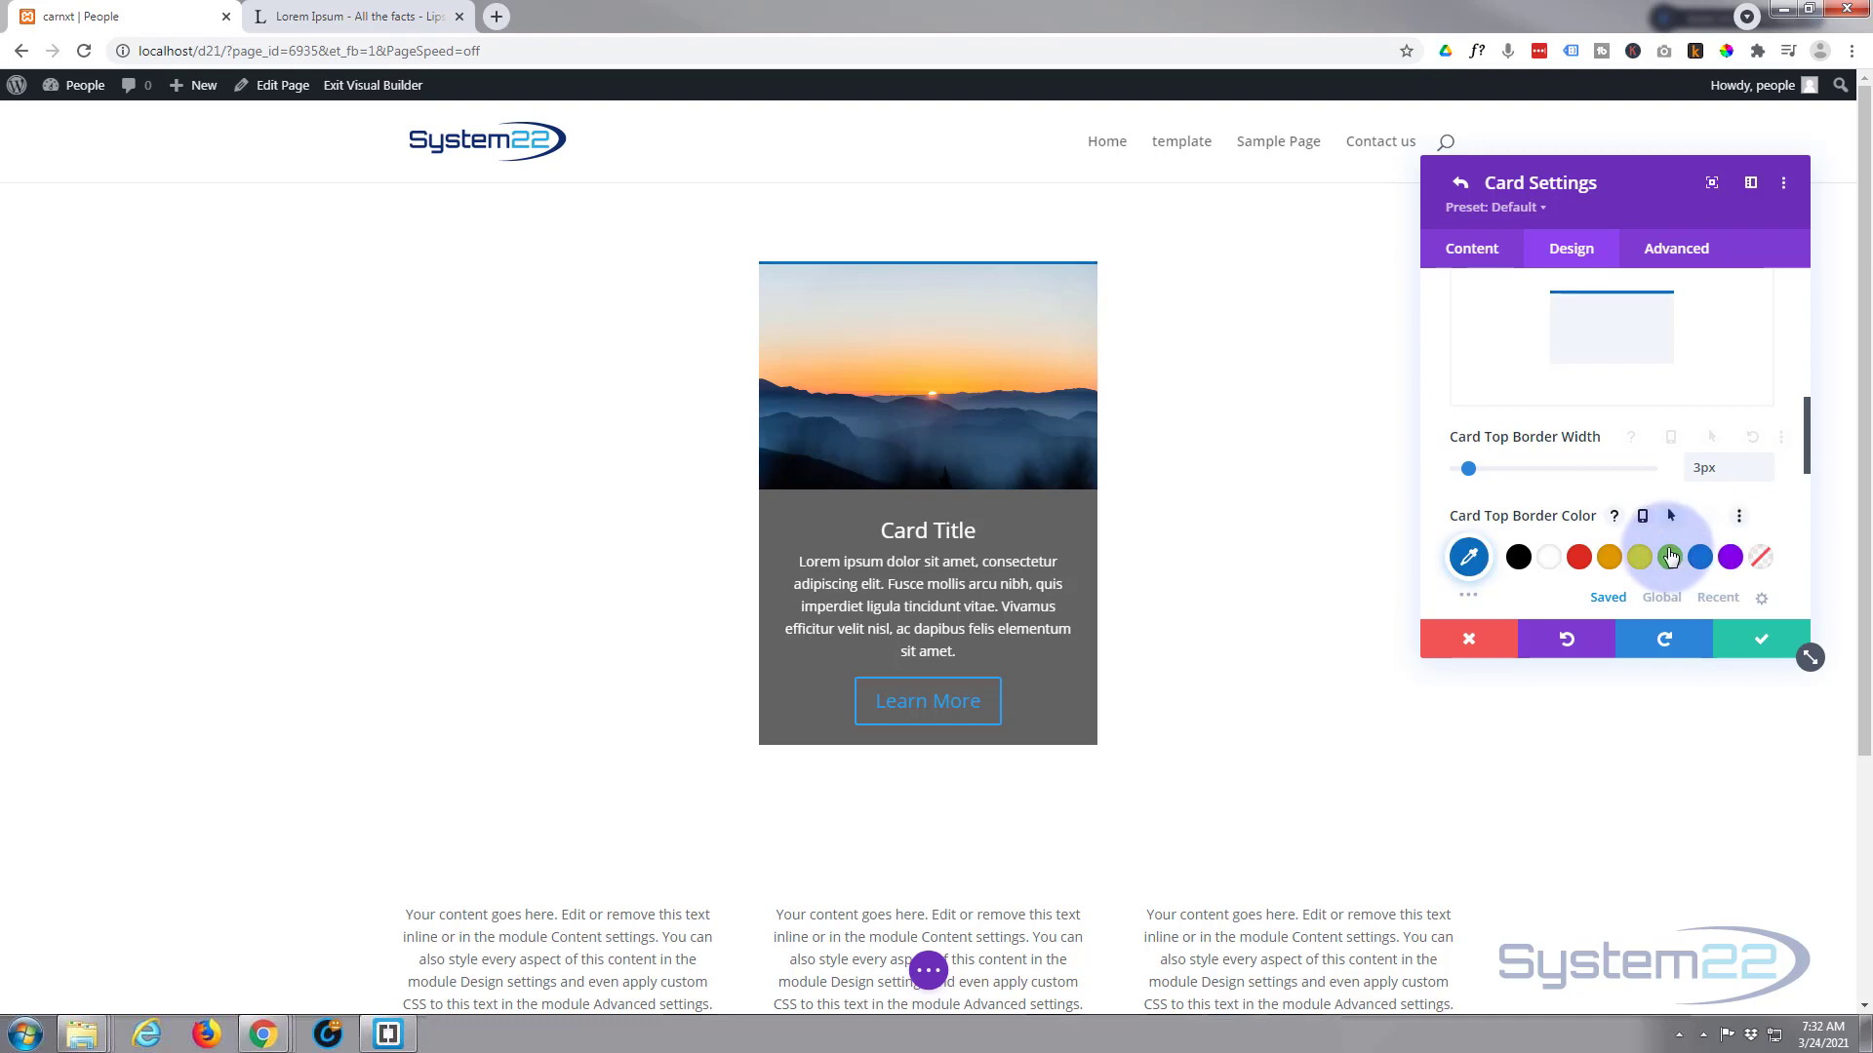
Add a 3px blue border along the card's bottom edge
{"action": "scroll", "coordinate": [1662, 544], "scroll_direction": "up", "scroll_amount": 4}
{"action": "scroll", "coordinate": [1665, 546], "scroll_direction": "down", "scroll_amount": 1}
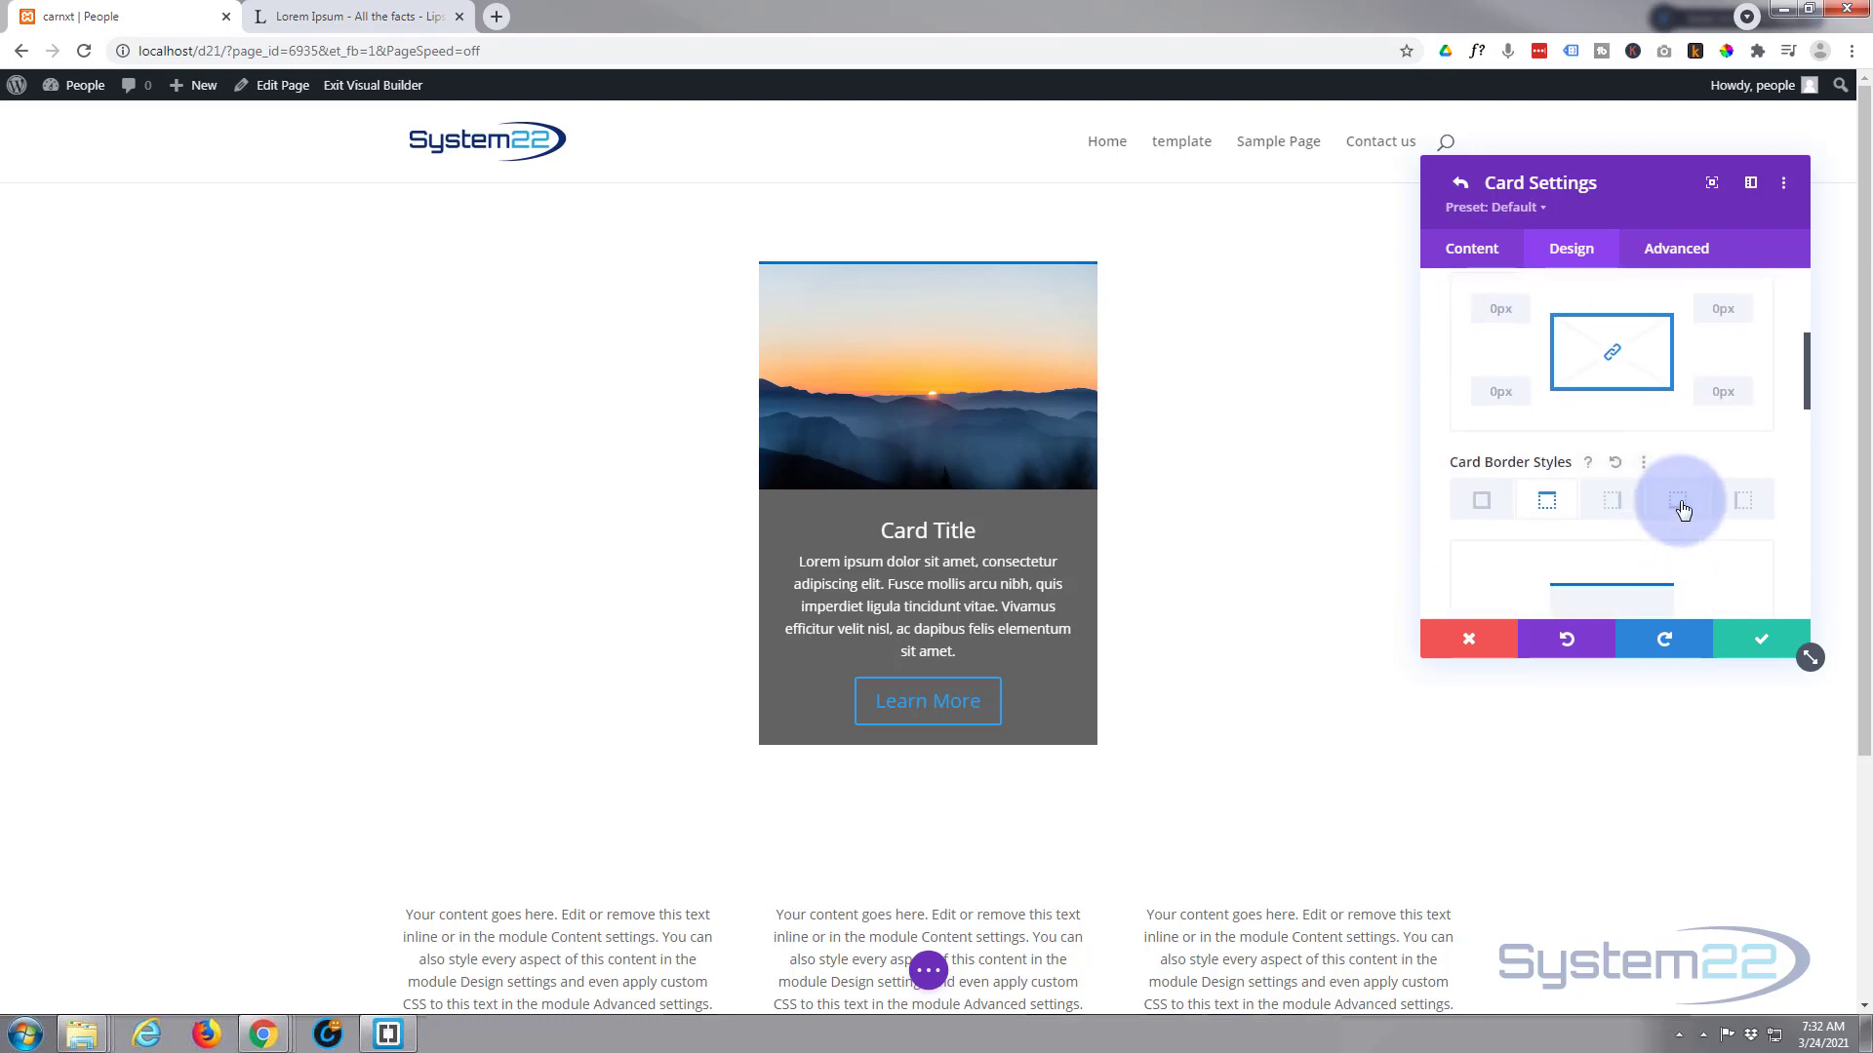
{"action": "left_click", "coordinate": [1678, 507]}
{"action": "scroll", "coordinate": [1678, 508], "scroll_direction": "down", "scroll_amount": 2}
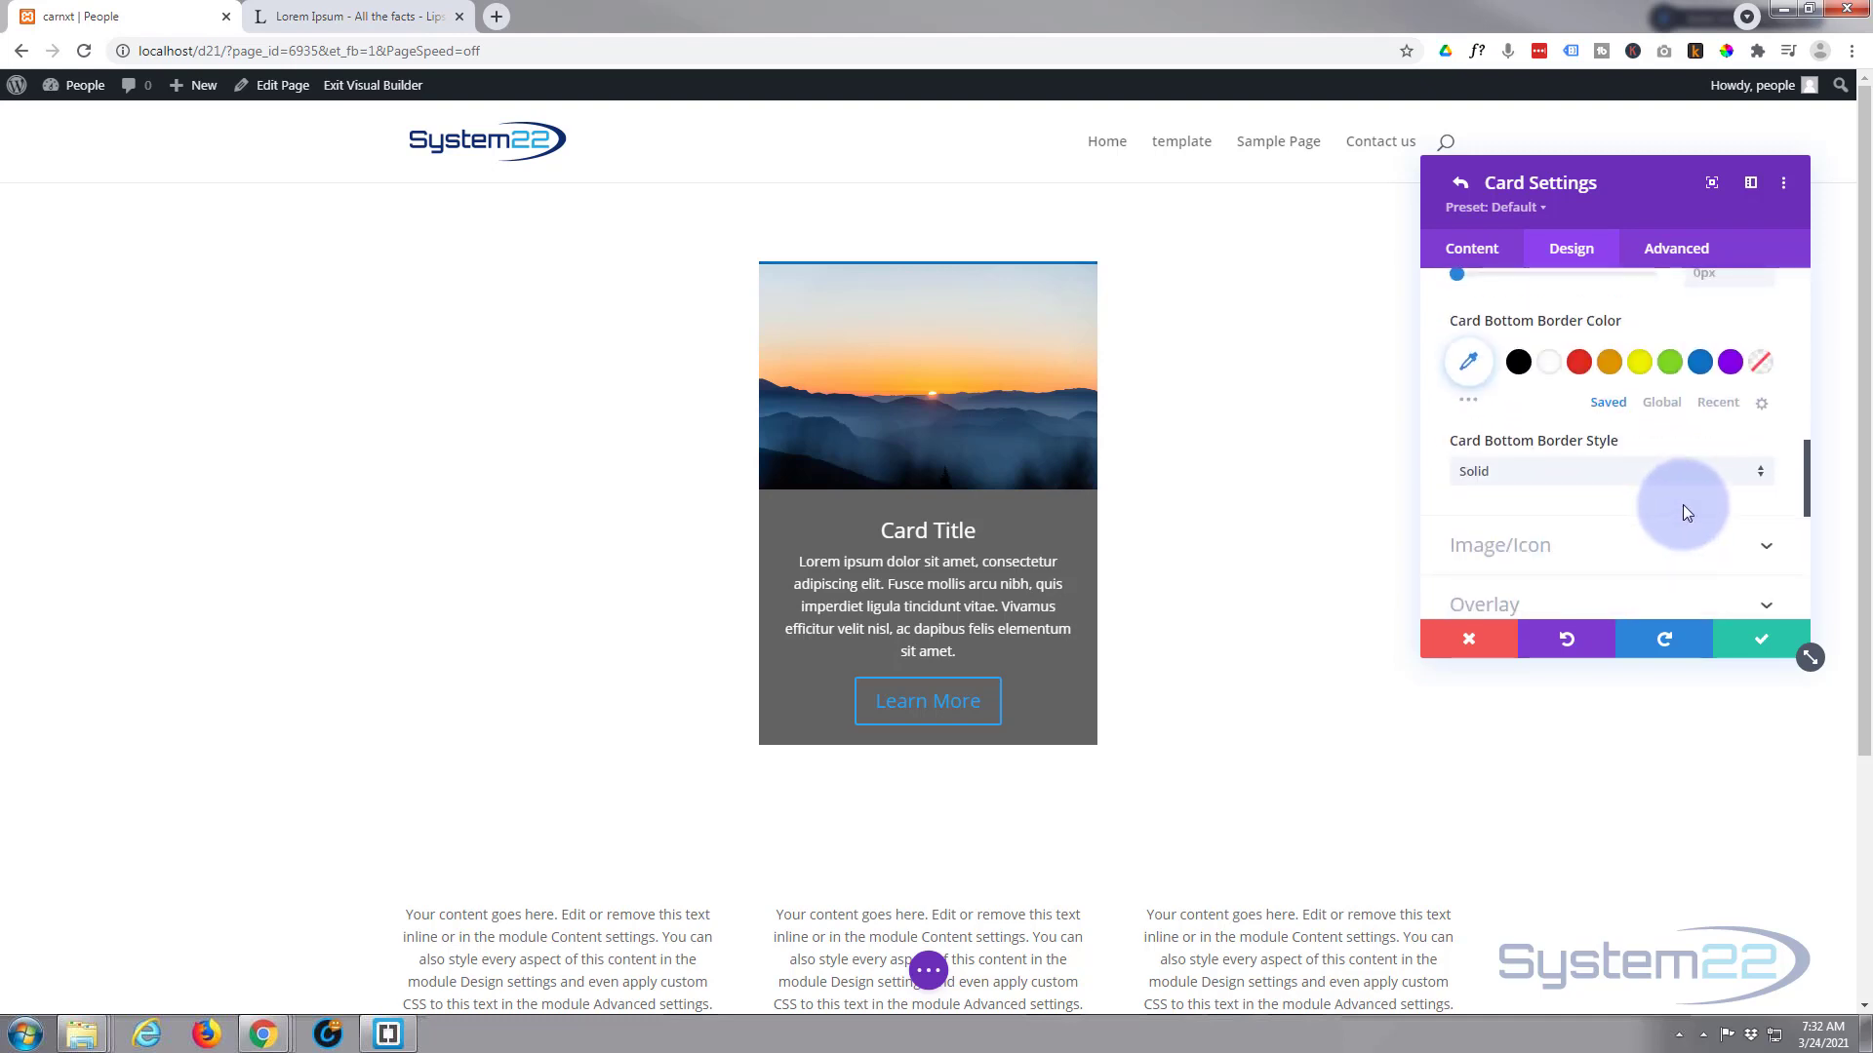
{"action": "scroll", "coordinate": [1682, 506], "scroll_direction": "up", "scroll_amount": 1}
{"action": "left_click", "coordinate": [1763, 369]}
{"action": "key", "text": "Up"}
{"action": "key", "text": "Up"}
{"action": "key", "text": "Up"}
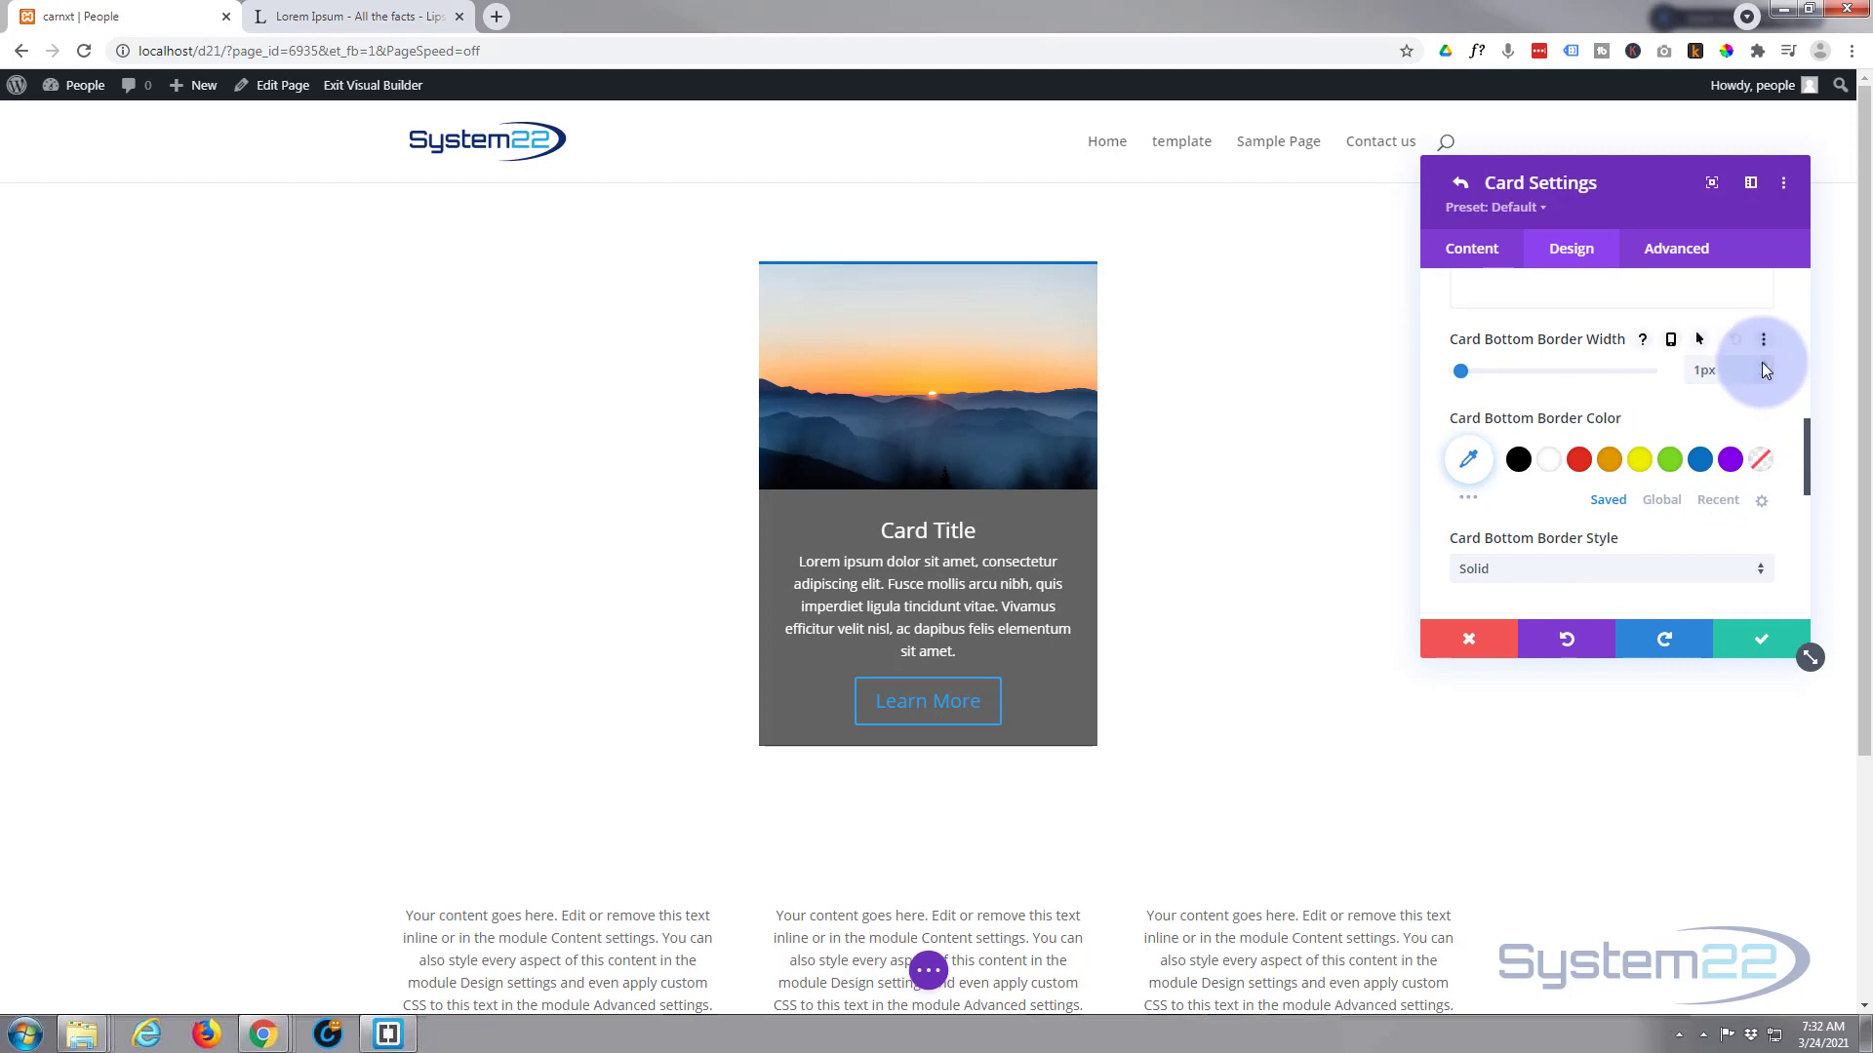
{"action": "left_click", "coordinate": [1700, 460]}
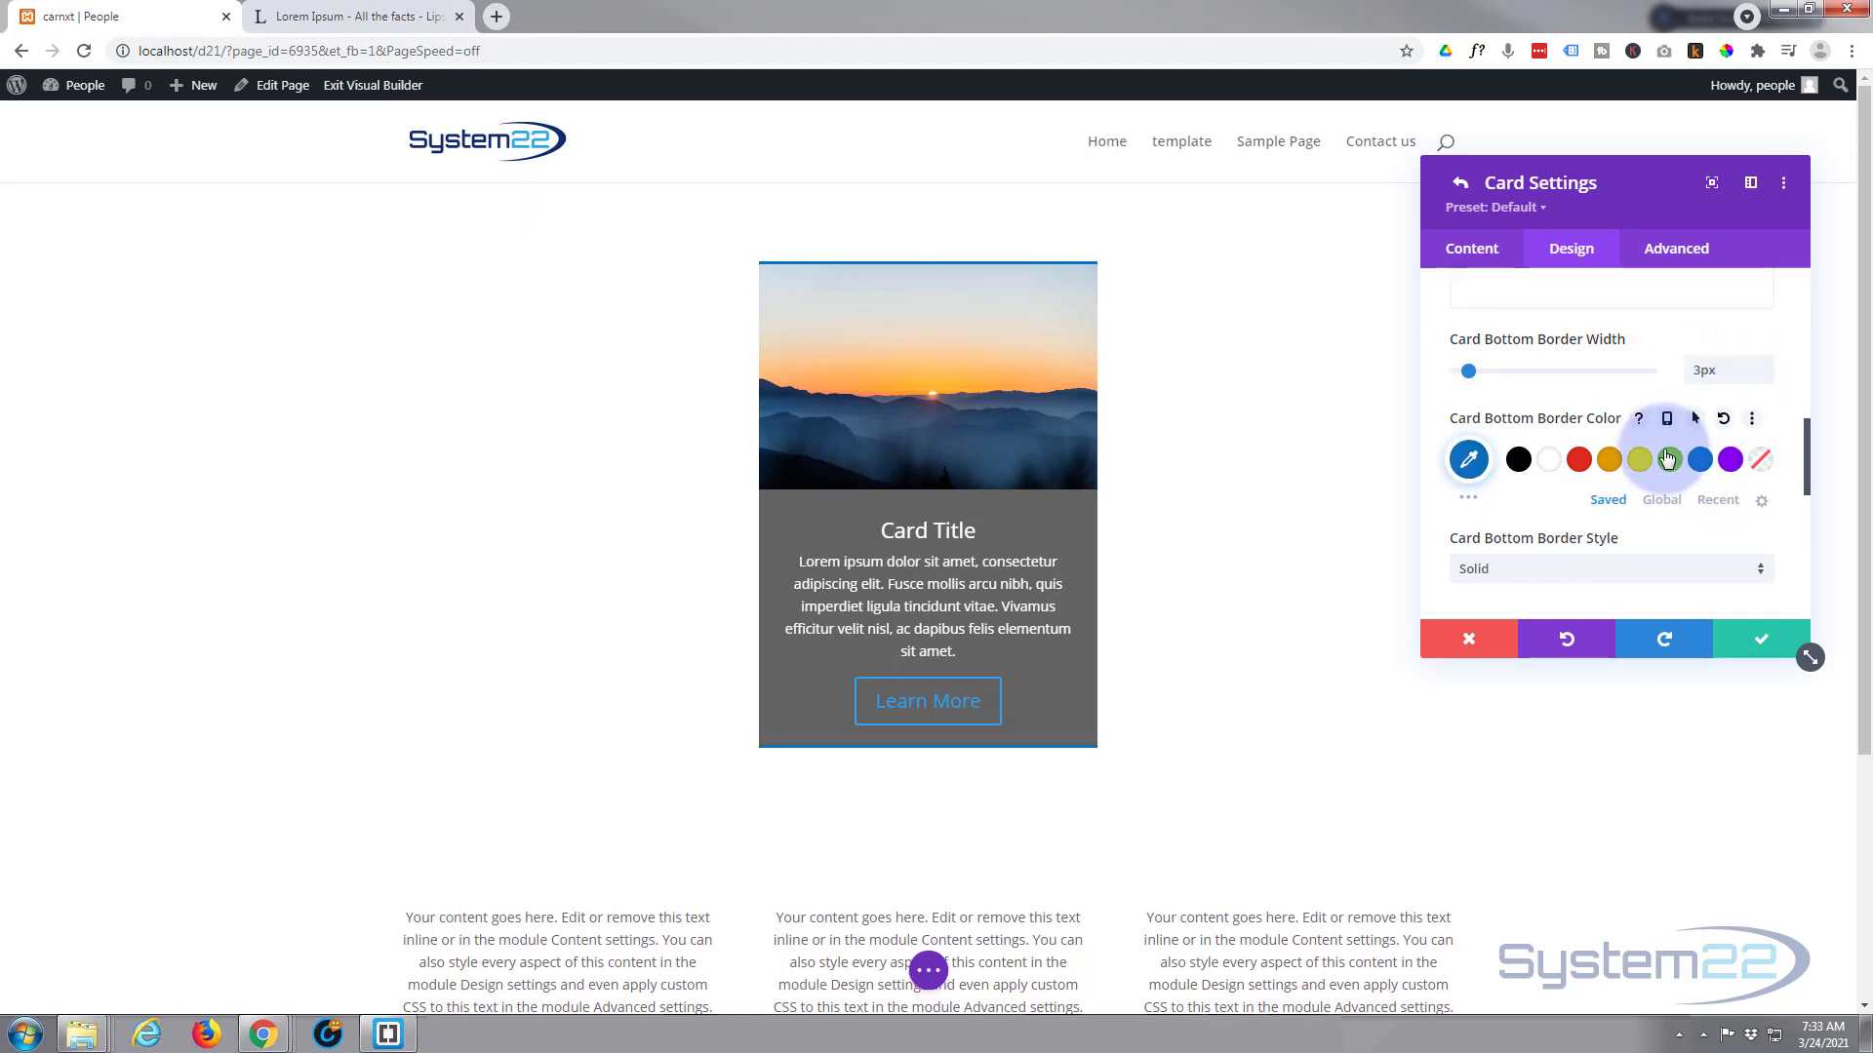
Open the card's Image/Icon design settings
{"action": "scroll", "coordinate": [1623, 402], "scroll_direction": "down", "scroll_amount": 2}
{"action": "scroll", "coordinate": [1623, 402], "scroll_direction": "down", "scroll_amount": 1}
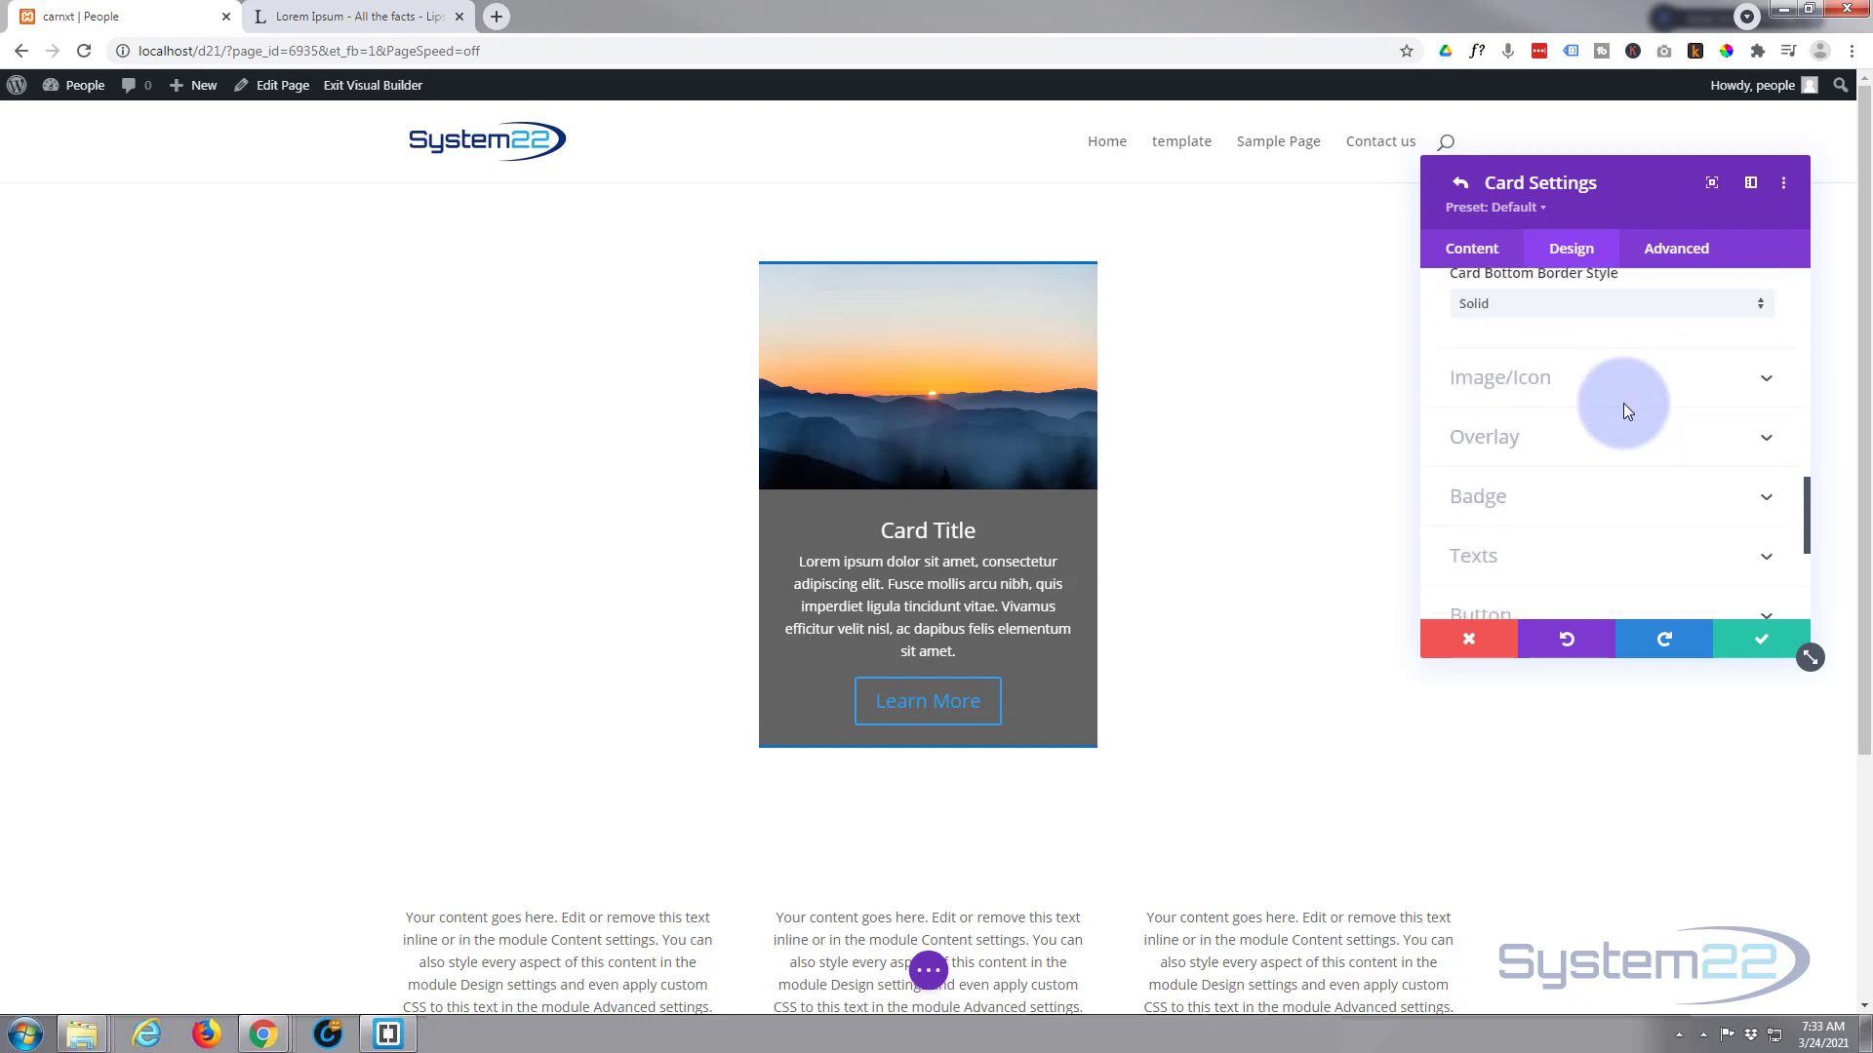
{"action": "left_click", "coordinate": [1615, 364]}
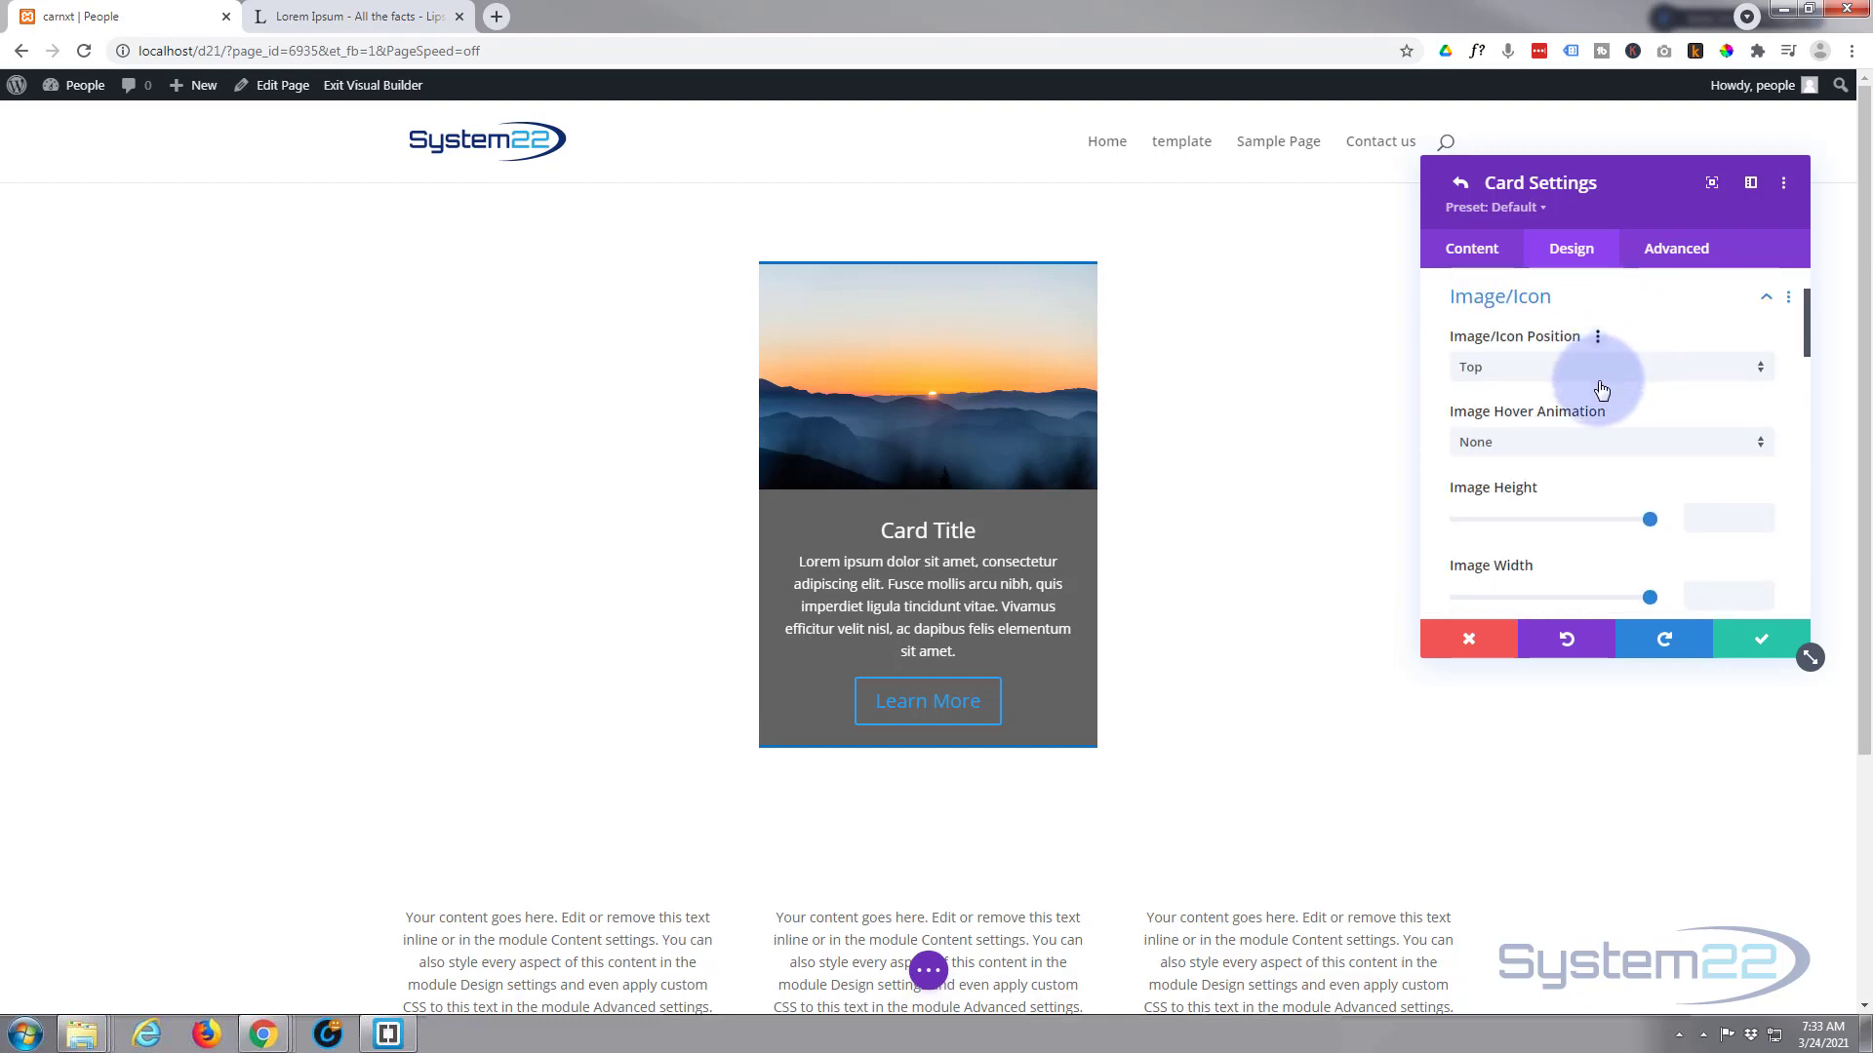
Try the Left image position for the card, and restore it to Top
{"action": "left_click", "coordinate": [1515, 377]}
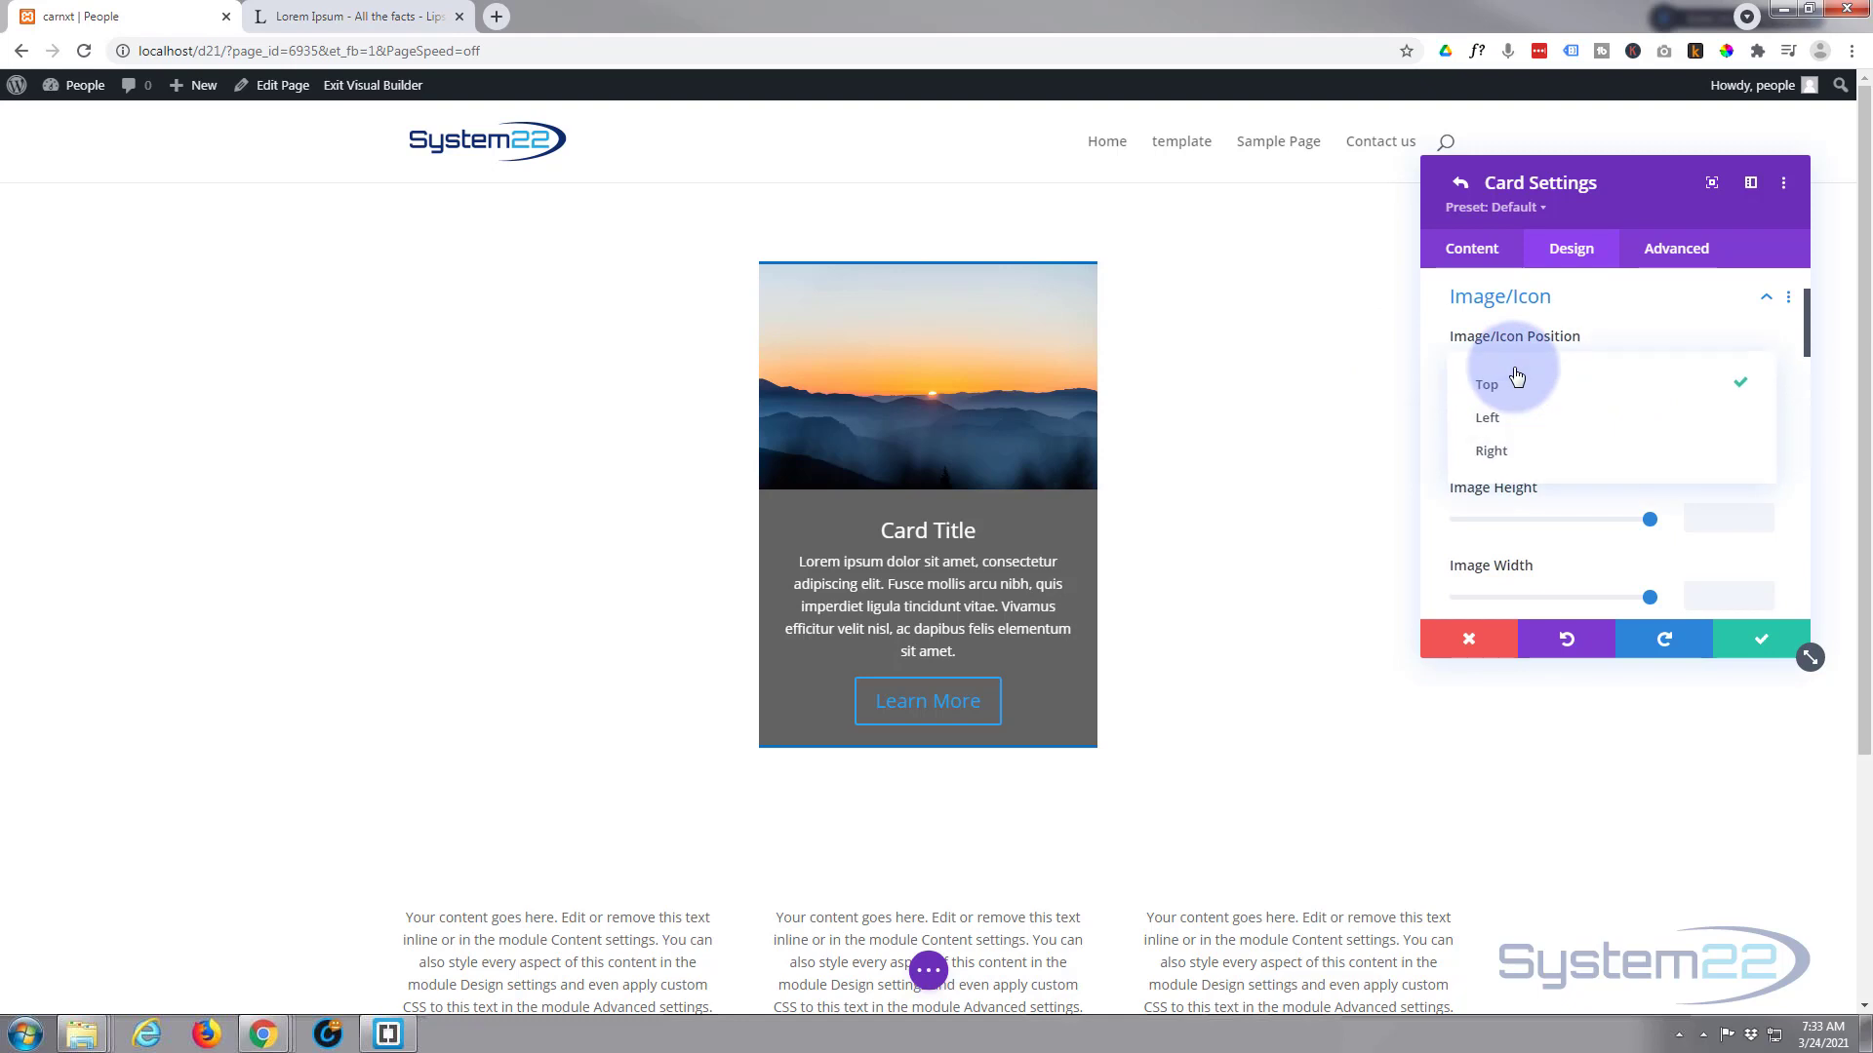
{"action": "left_click", "coordinate": [1511, 414]}
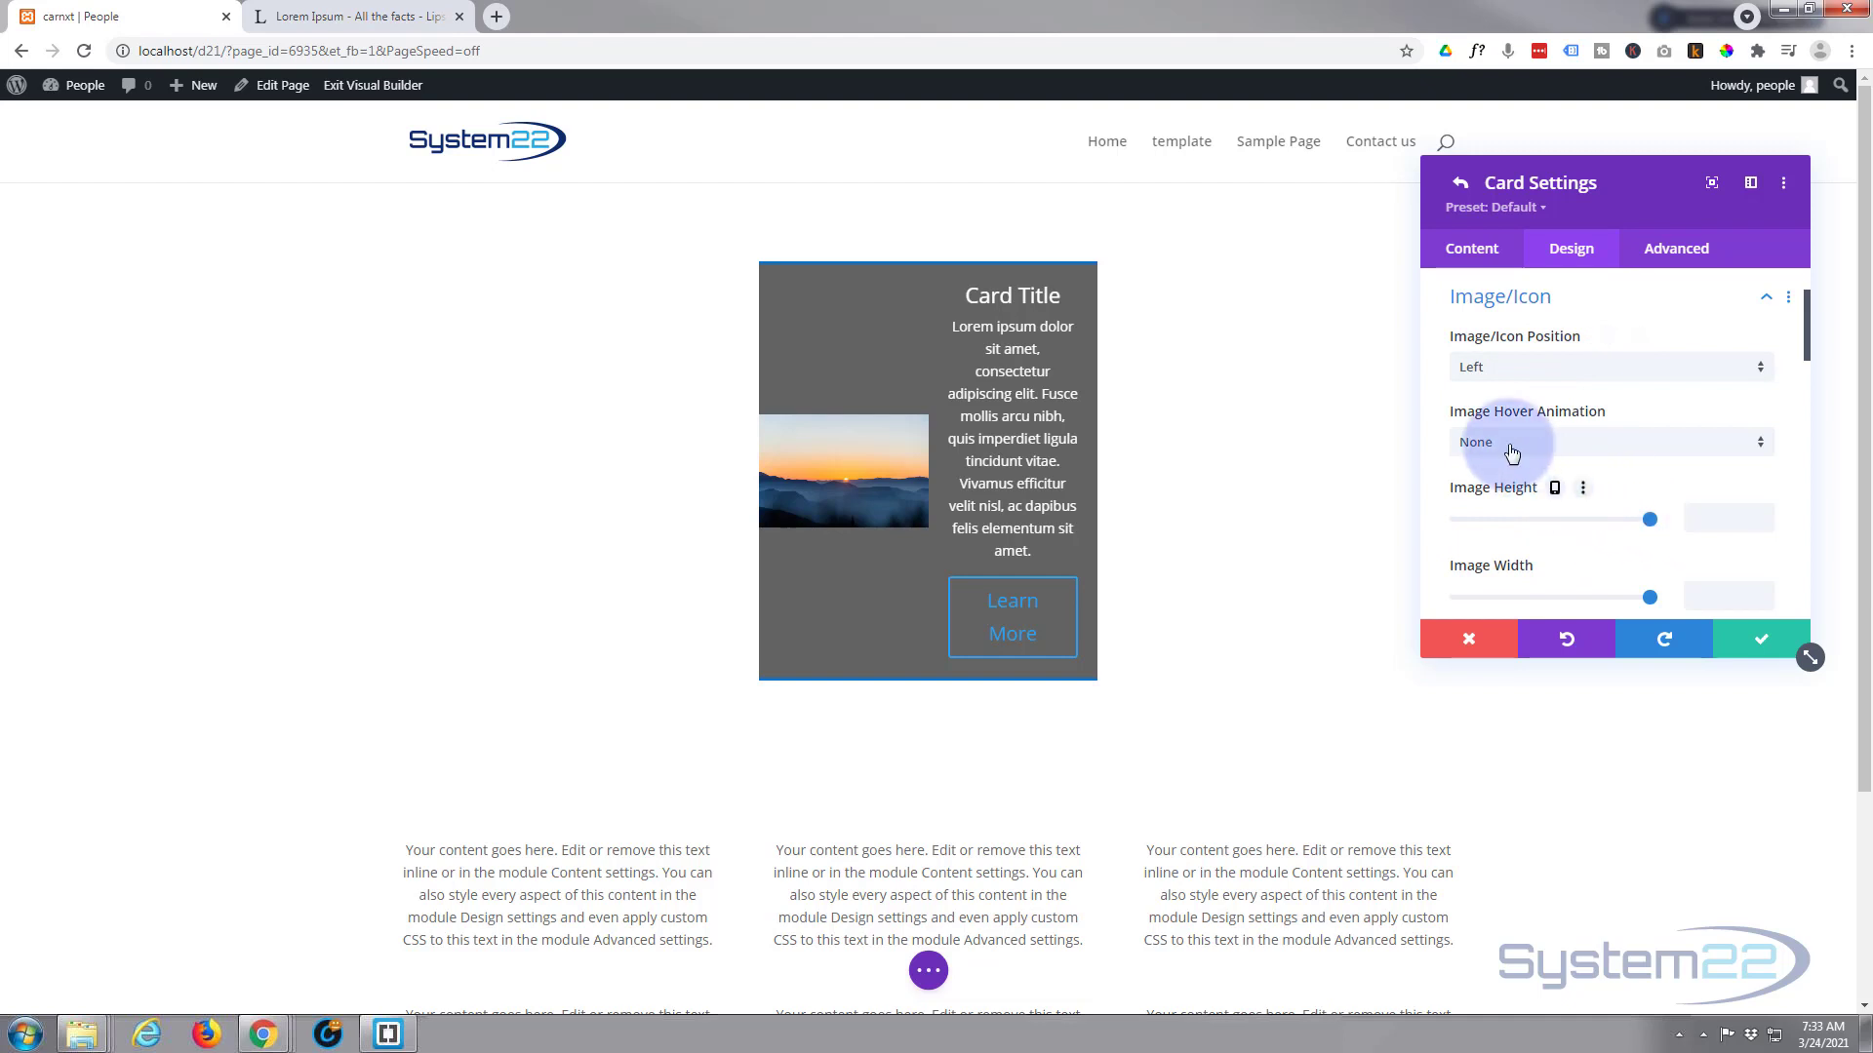
{"action": "left_click", "coordinate": [1518, 367]}
{"action": "left_click", "coordinate": [1489, 385]}
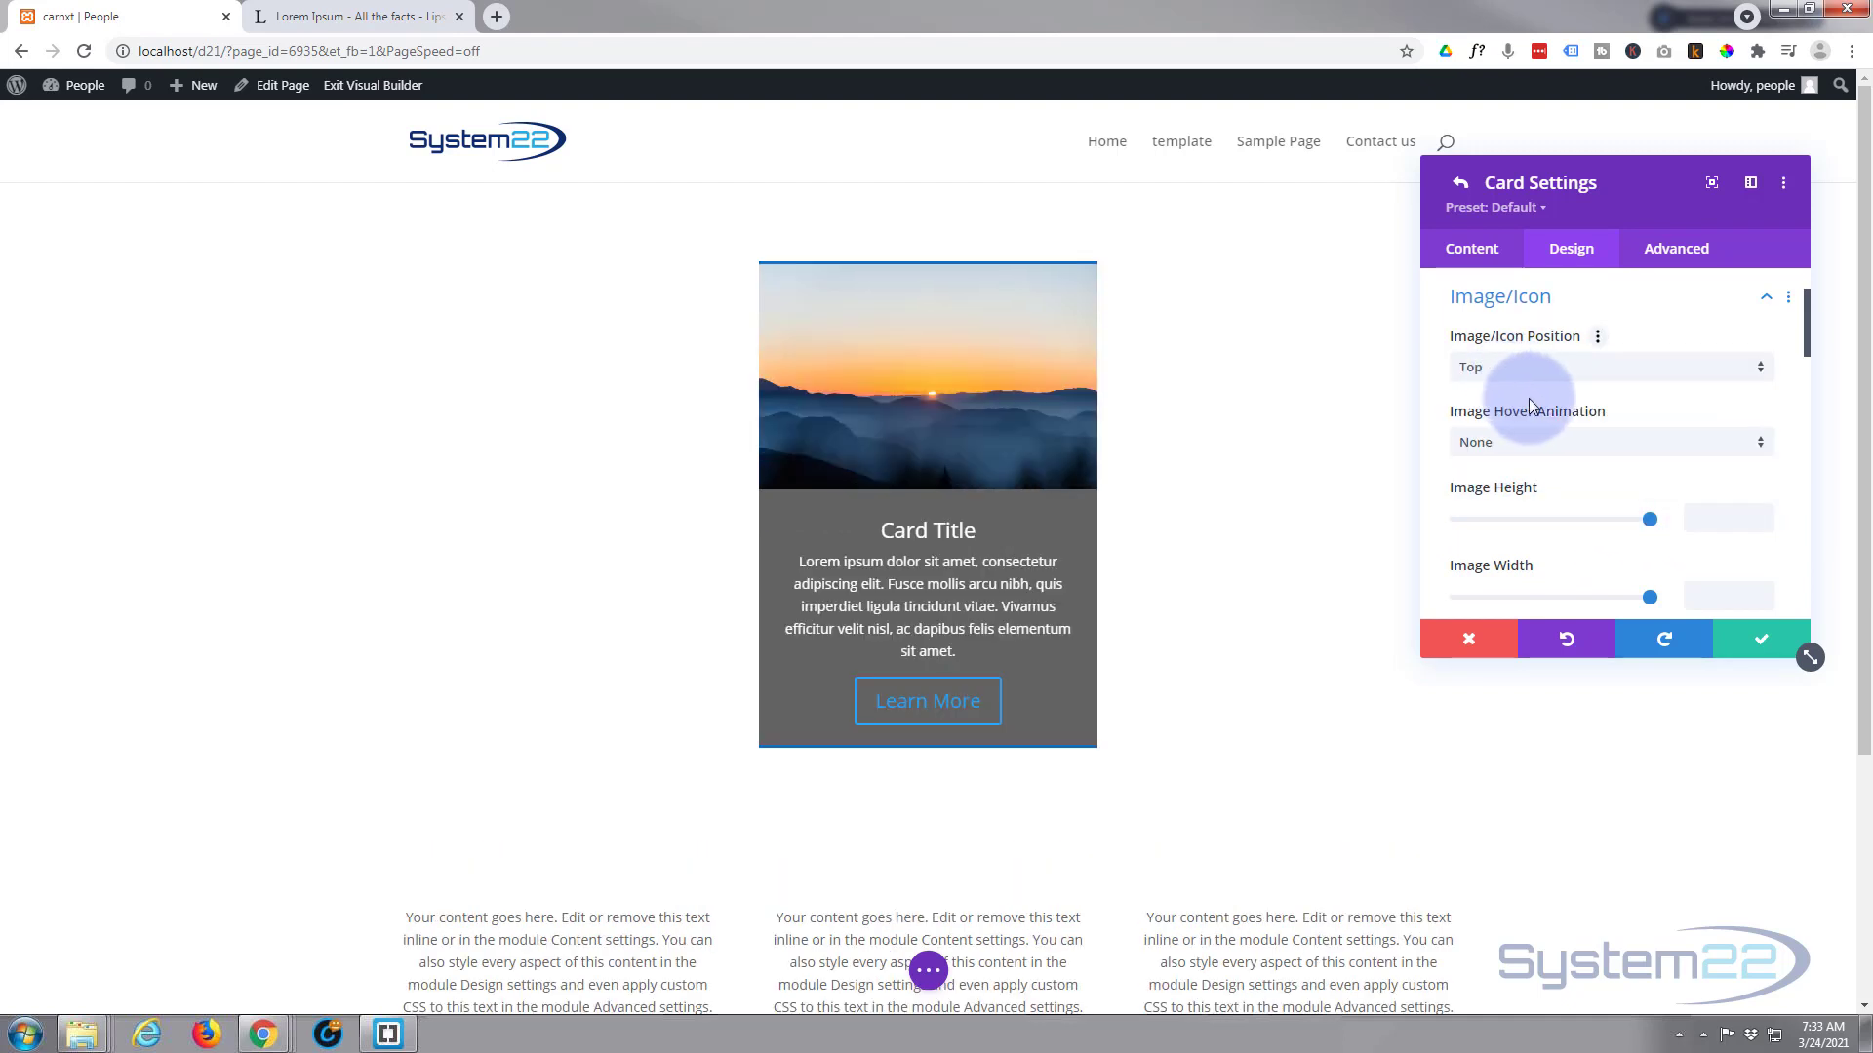
Set the card image's hover animation to Zoom In
{"action": "scroll", "coordinate": [1554, 389], "scroll_direction": "down", "scroll_amount": 1}
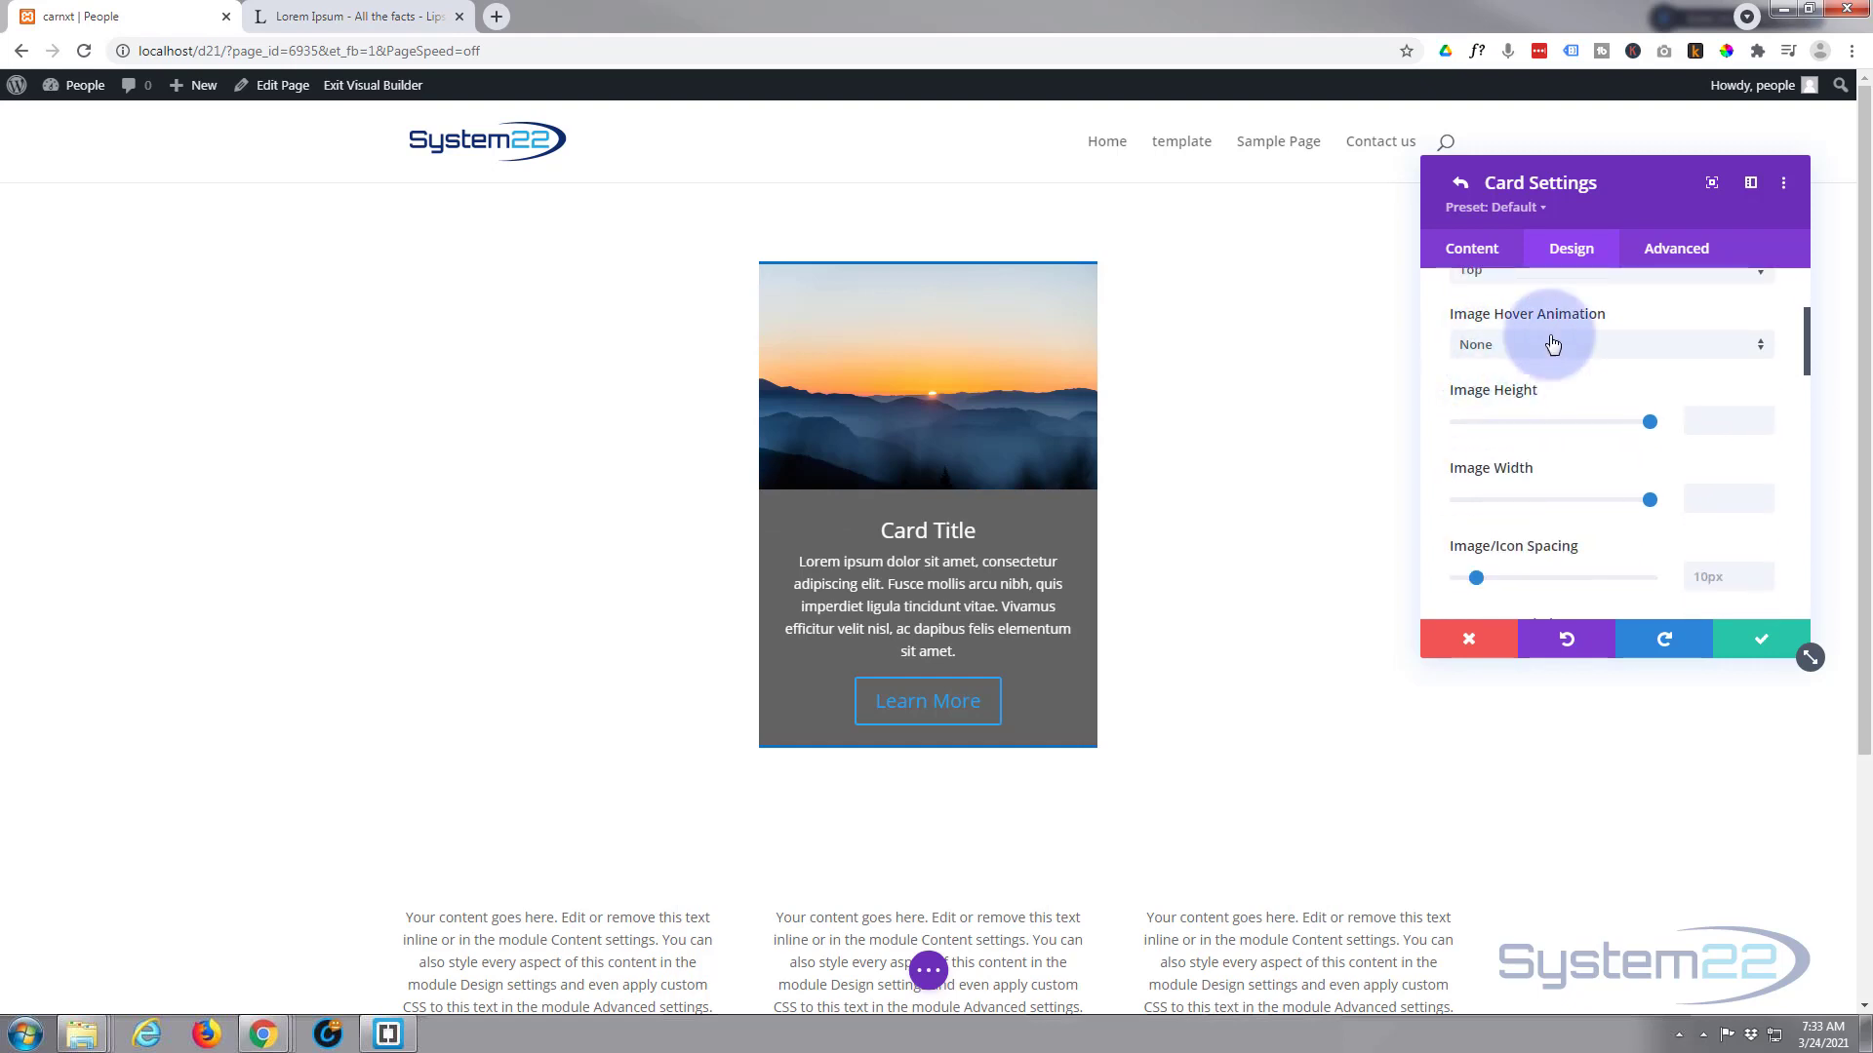
{"action": "left_click", "coordinate": [1571, 345]}
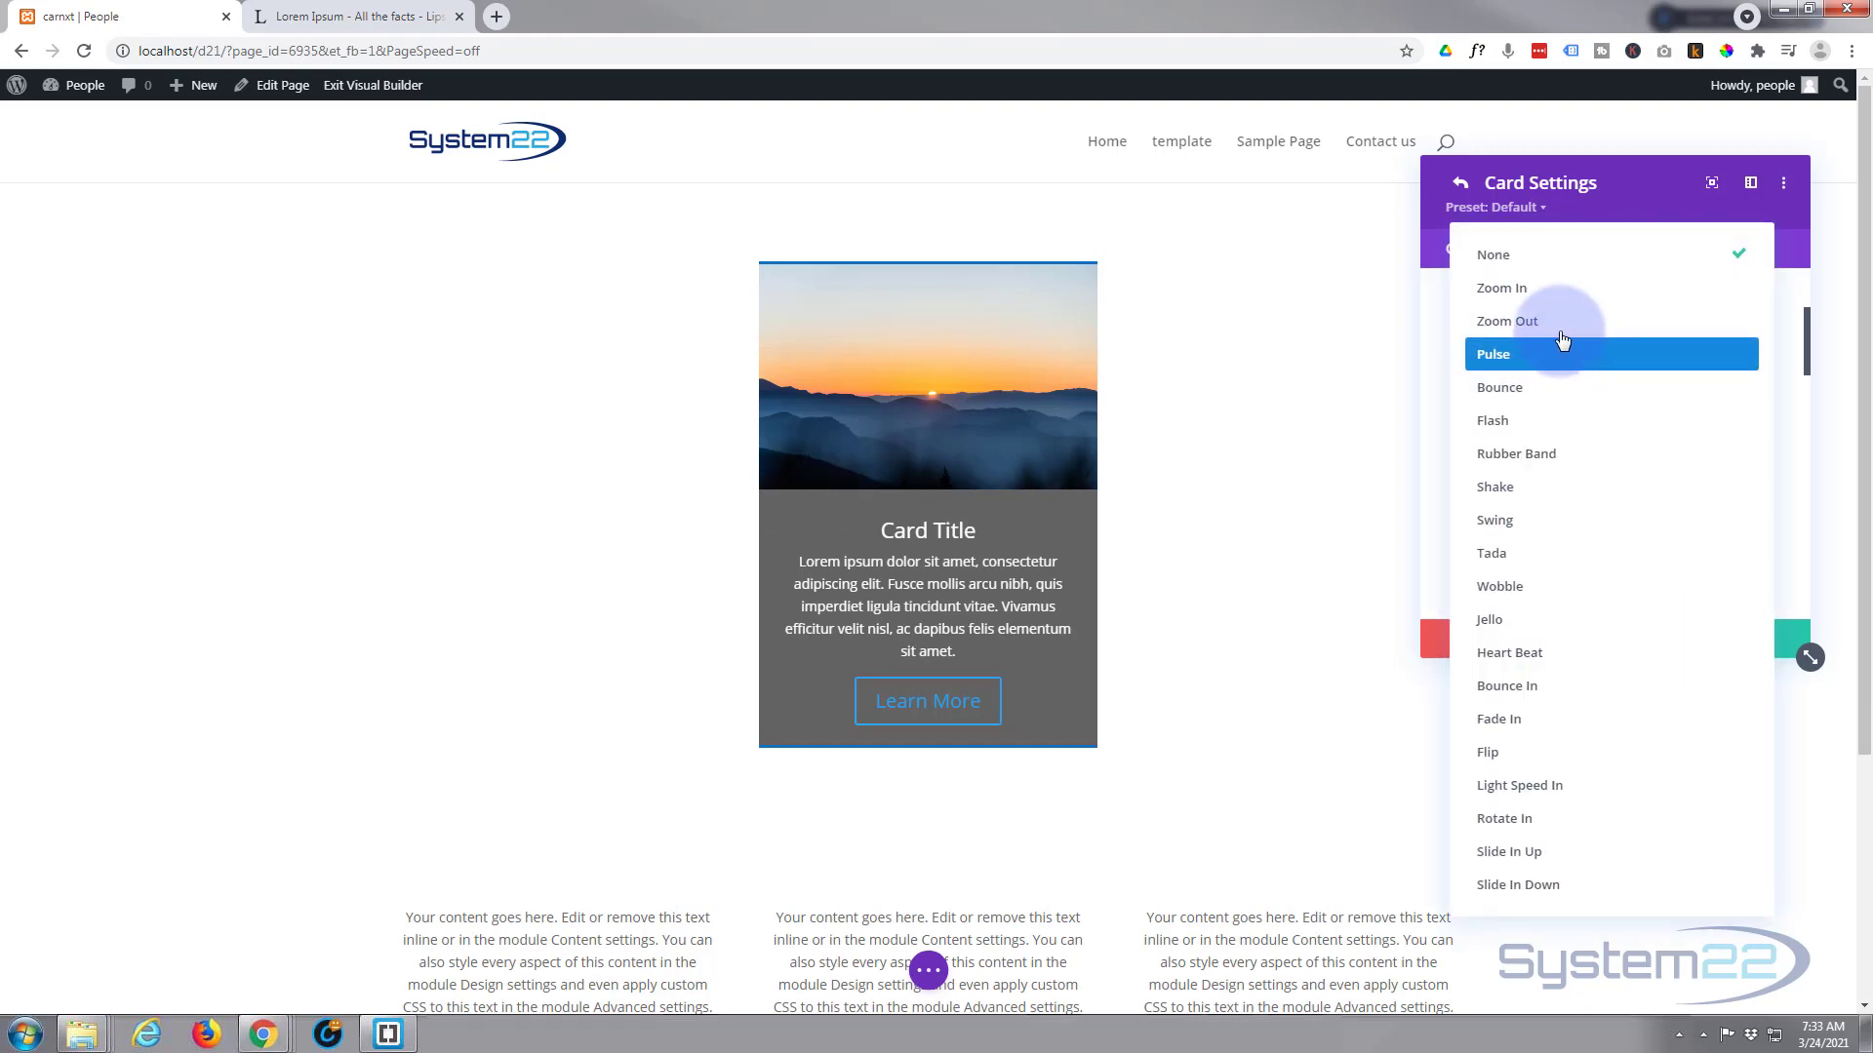
{"action": "left_click", "coordinate": [1537, 293]}
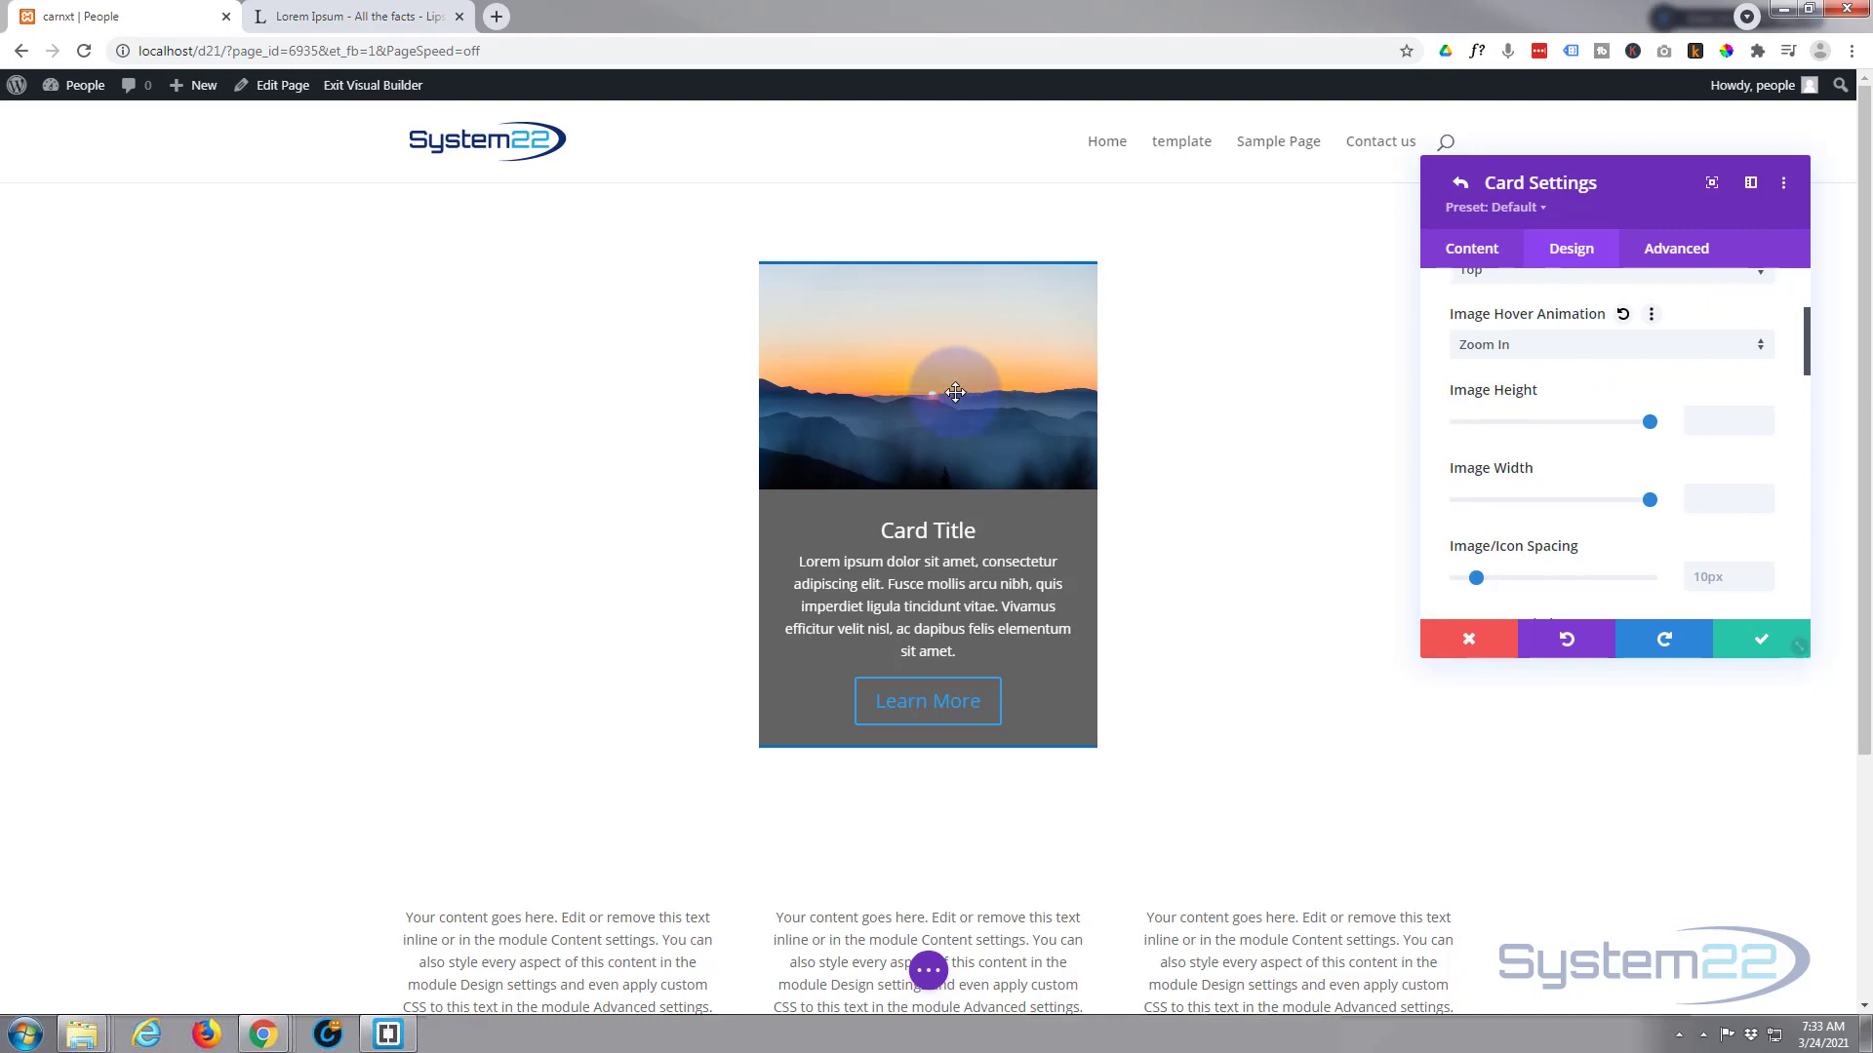
{"action": "left_click", "coordinate": [1586, 355]}
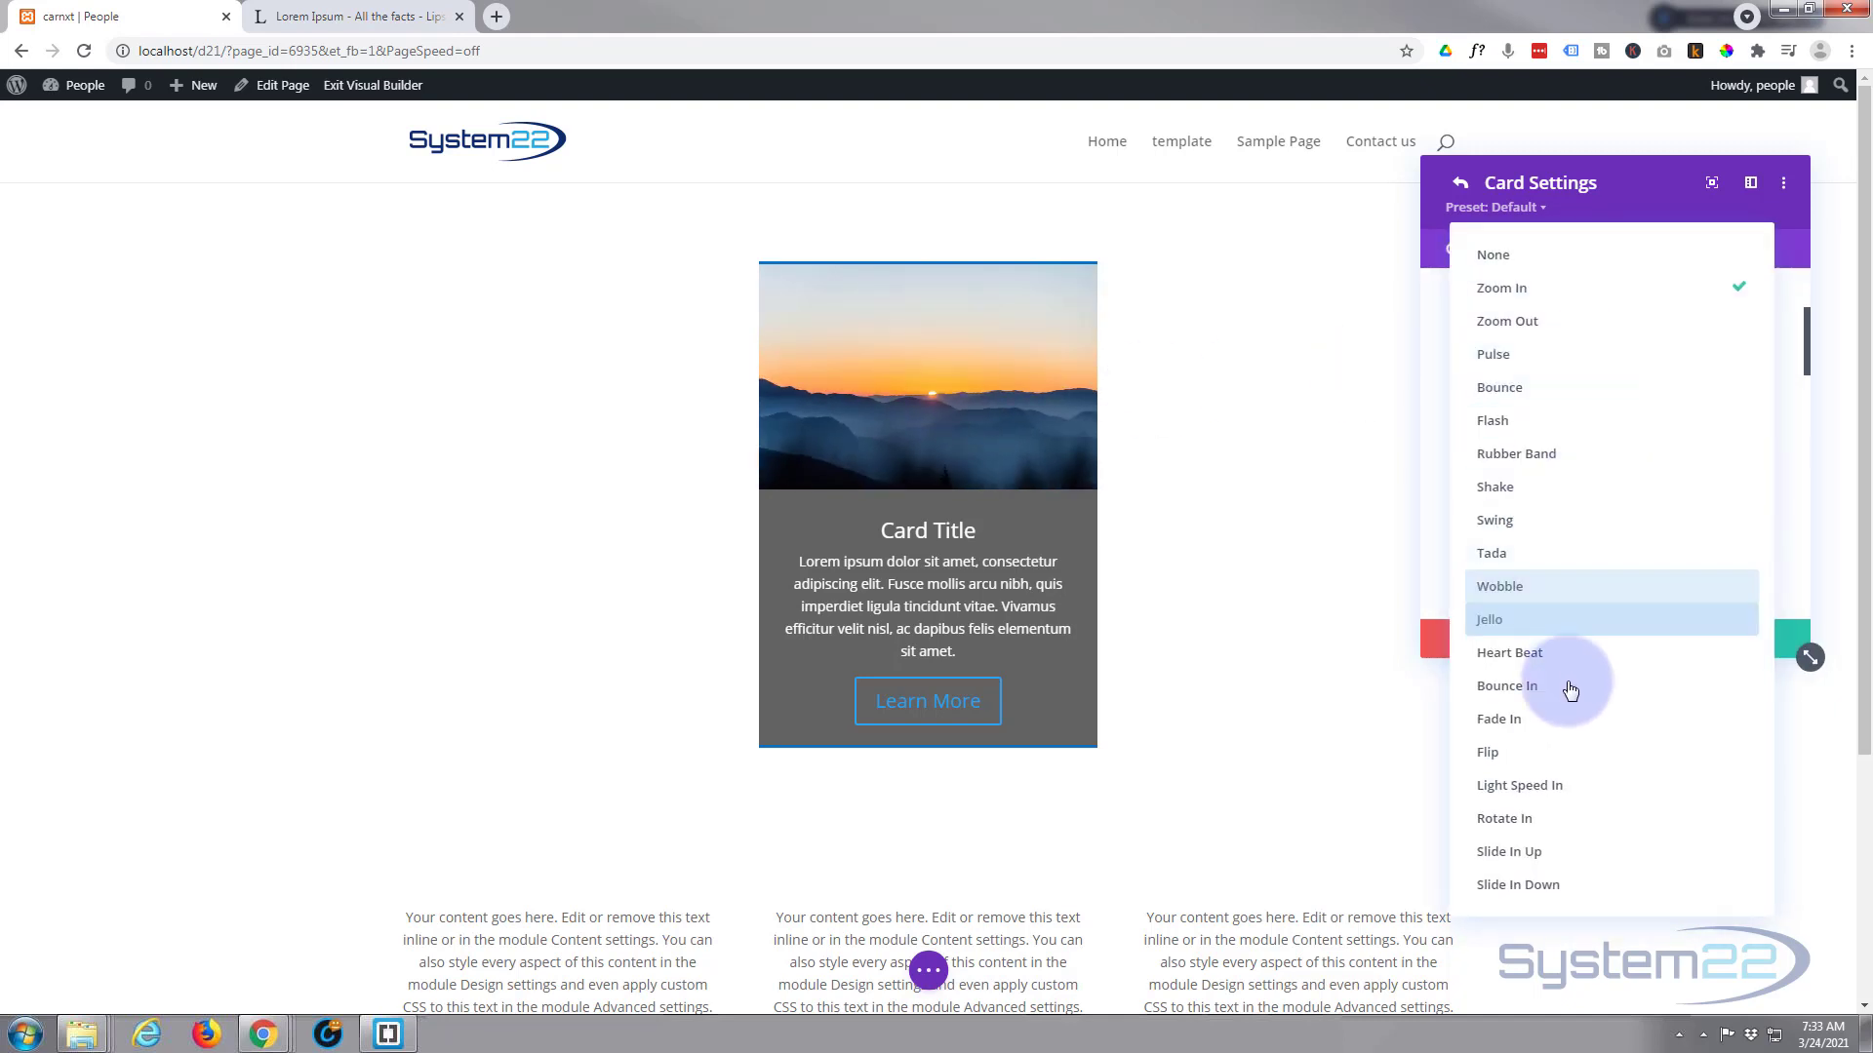
{"action": "left_click", "coordinate": [1567, 885]}
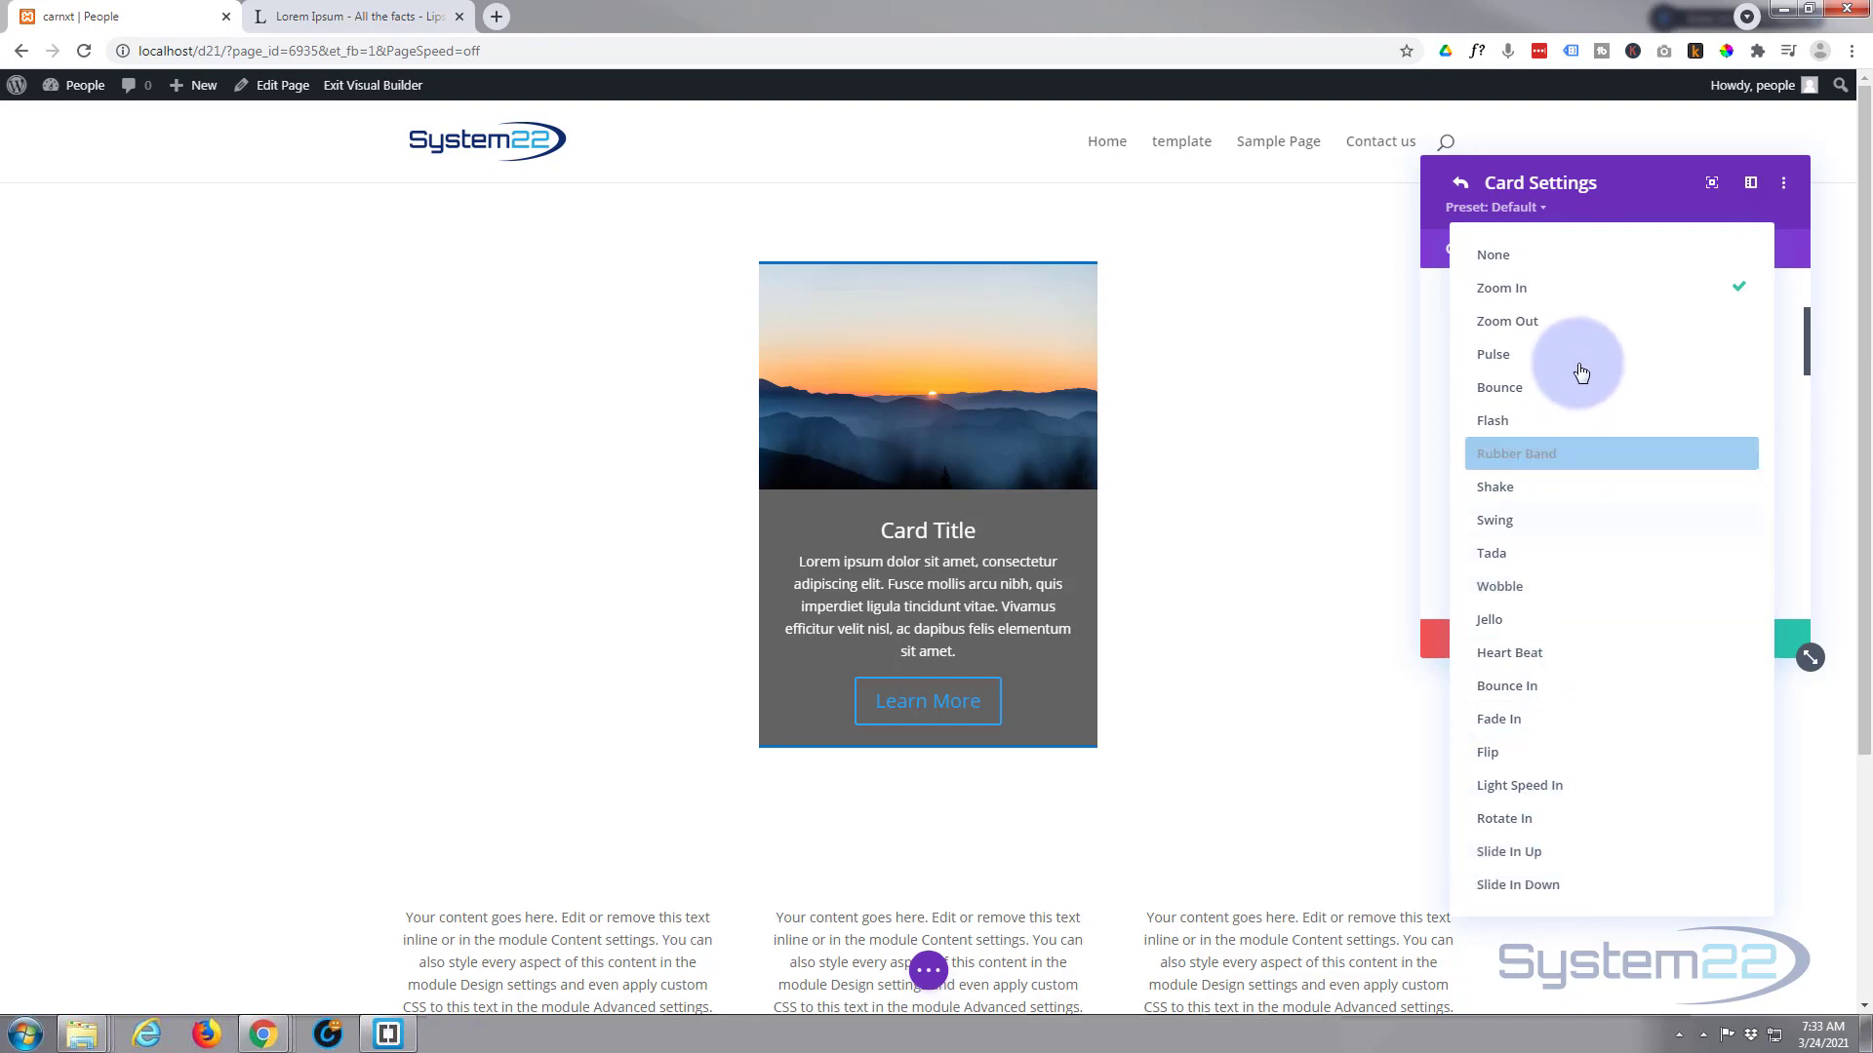
{"action": "left_click", "coordinate": [1538, 293]}
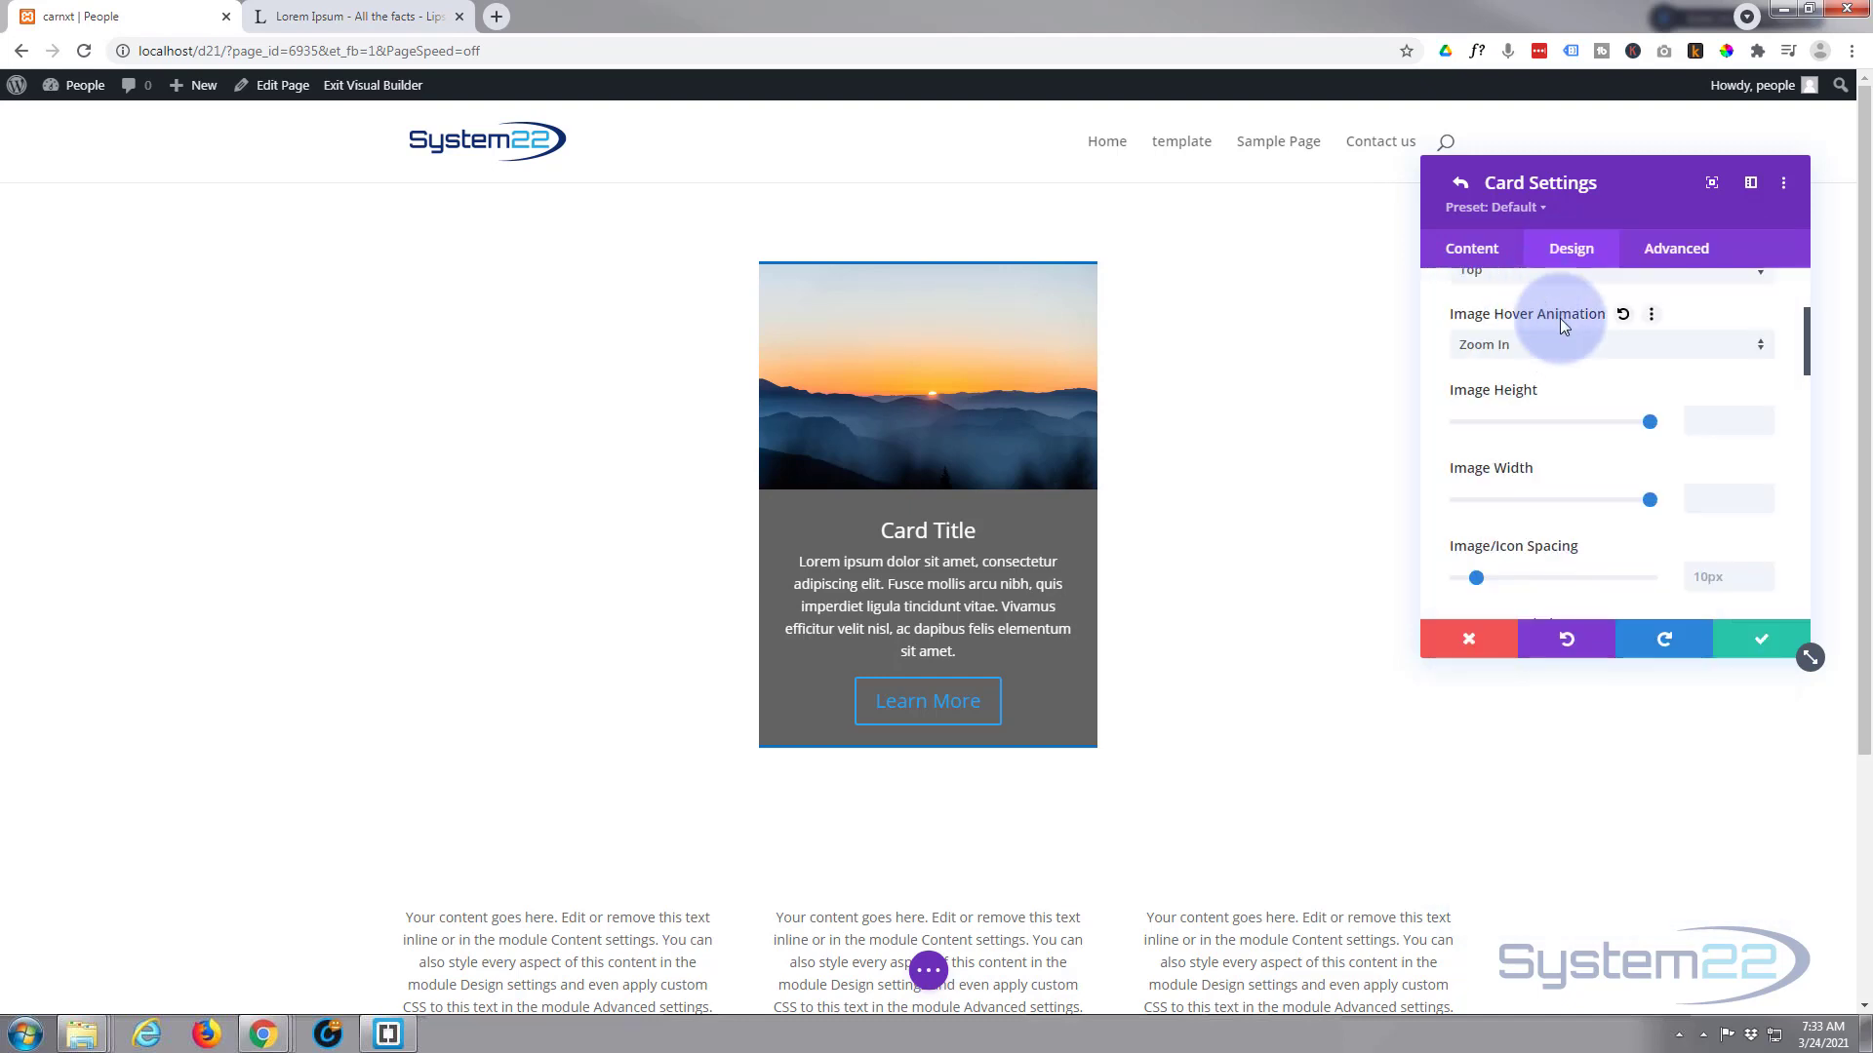
Try a card image height of 280px, and clear the height value
{"action": "scroll", "coordinate": [1572, 343], "scroll_direction": "down", "scroll_amount": 1}
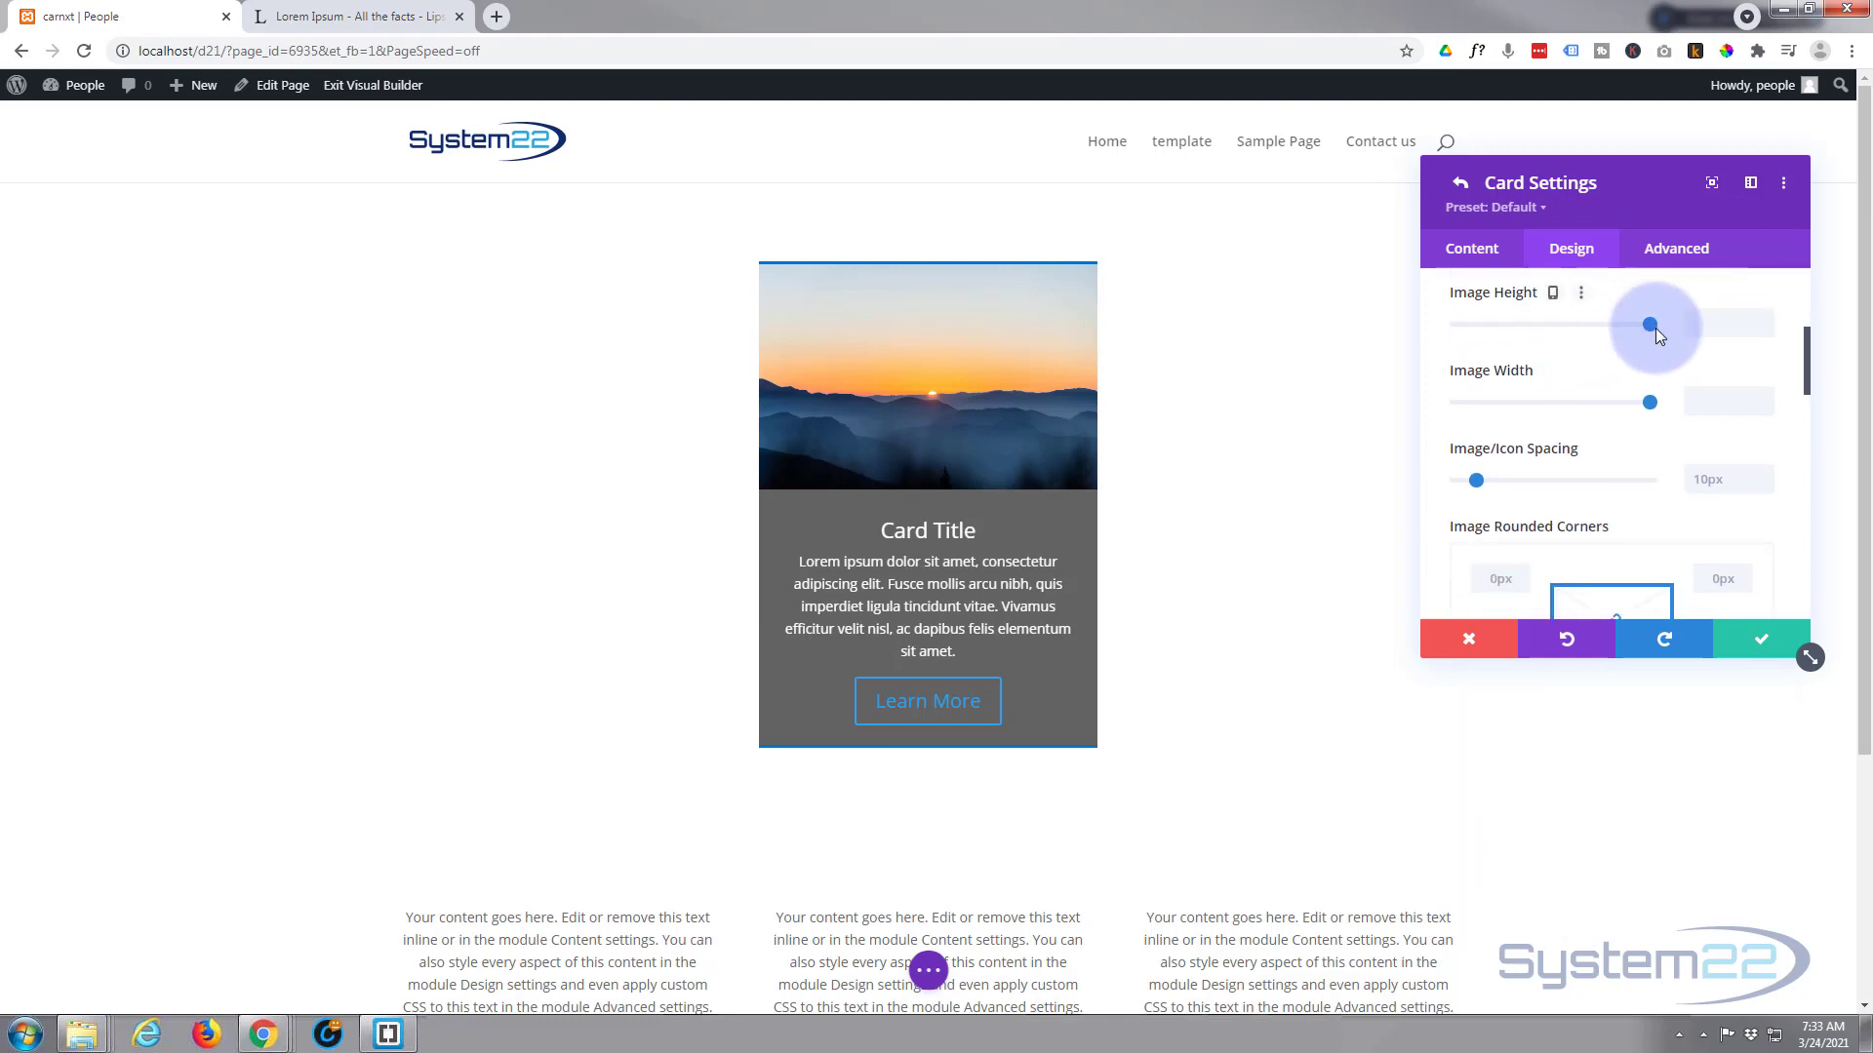
{"action": "left_click_drag", "start_coordinate": [1648, 323], "coordinate": [1512, 325]}
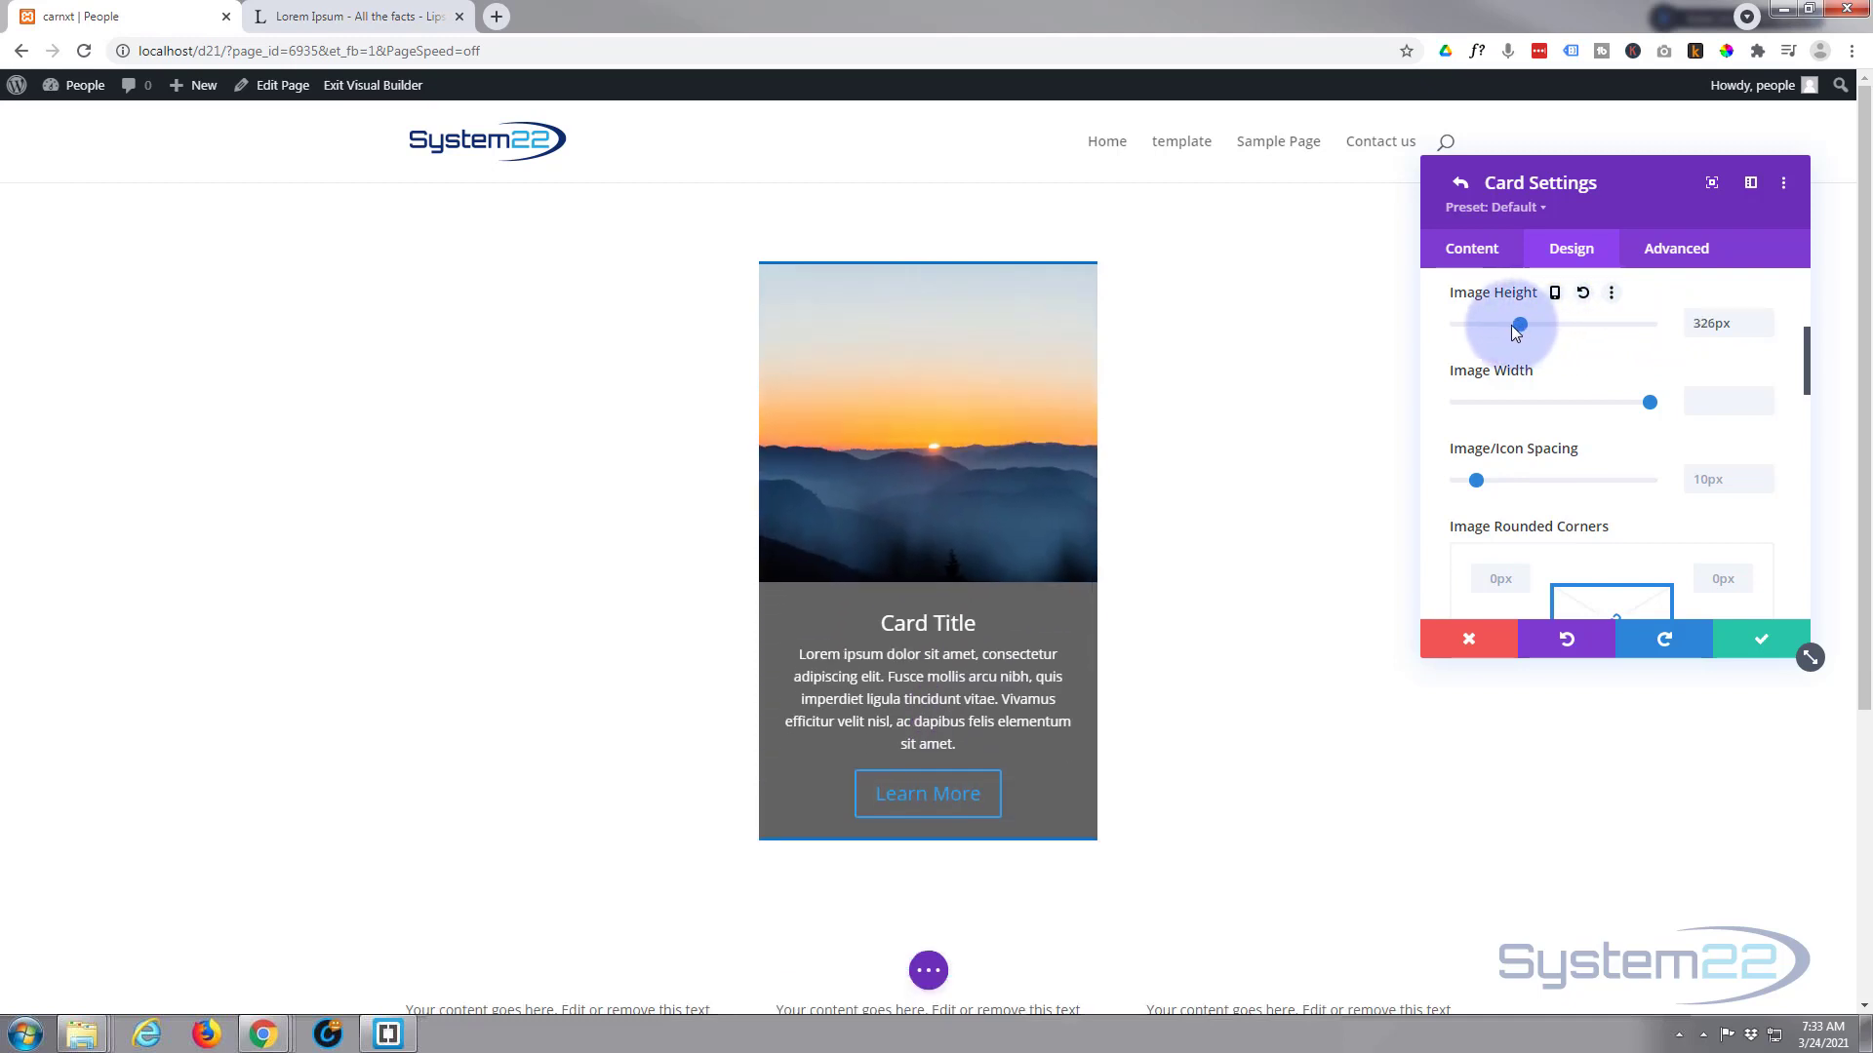
{"action": "left_click", "coordinate": [1741, 322]}
{"action": "left_click_drag", "start_coordinate": [1741, 322], "coordinate": [1664, 320]}
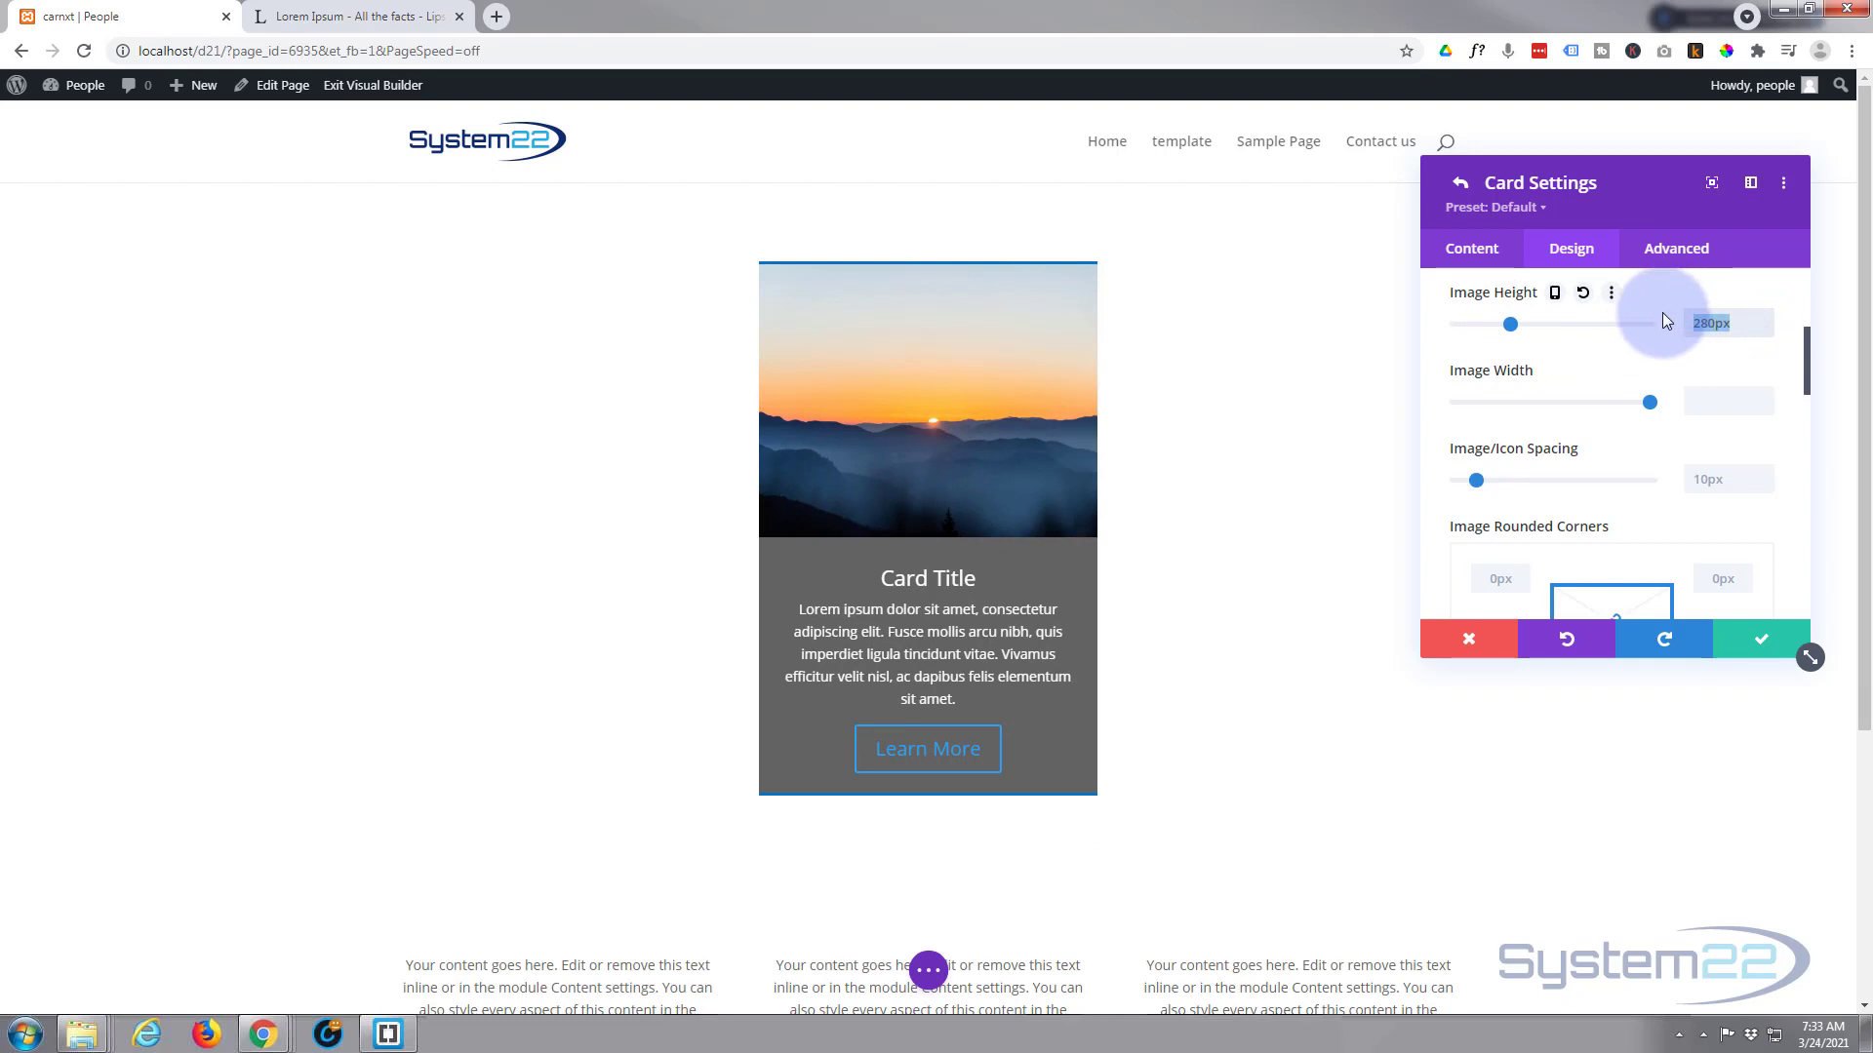
{"action": "key", "text": "BackSpace"}
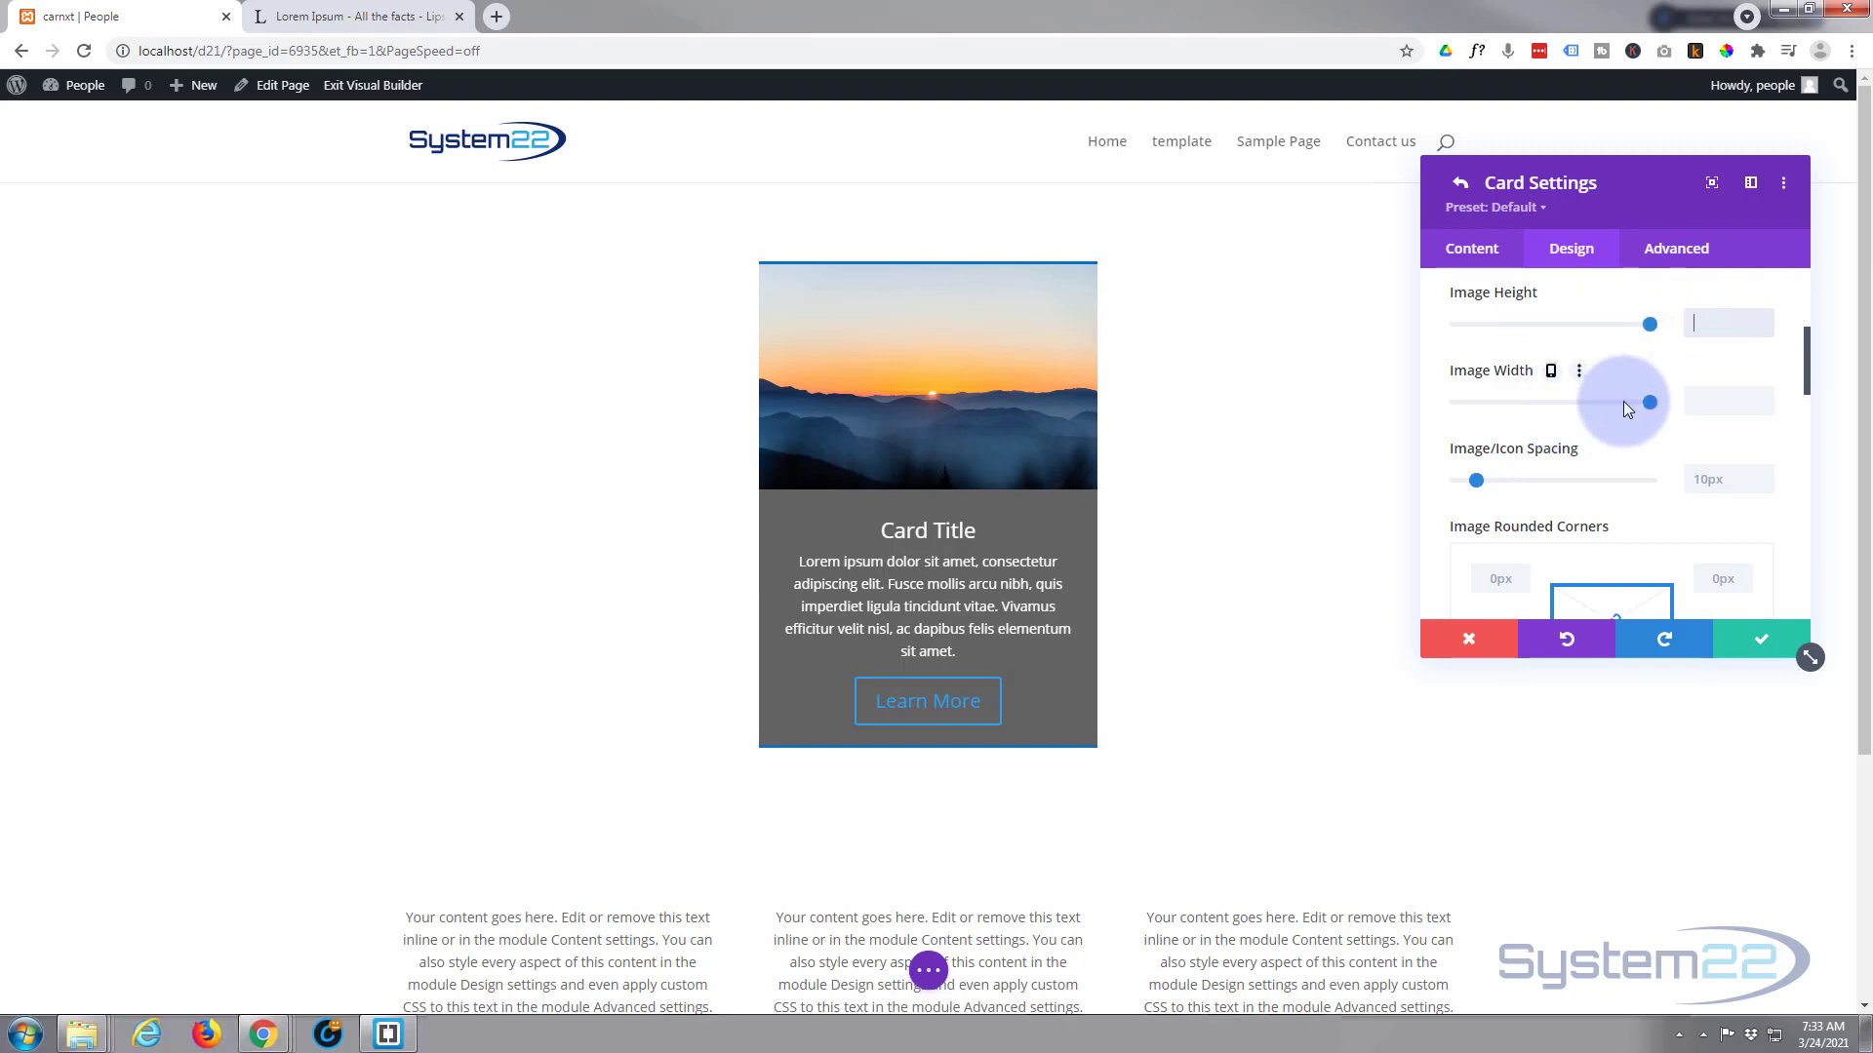
Set the card's image width to 100%
{"action": "left_click_drag", "start_coordinate": [1649, 402], "coordinate": [1718, 400]}
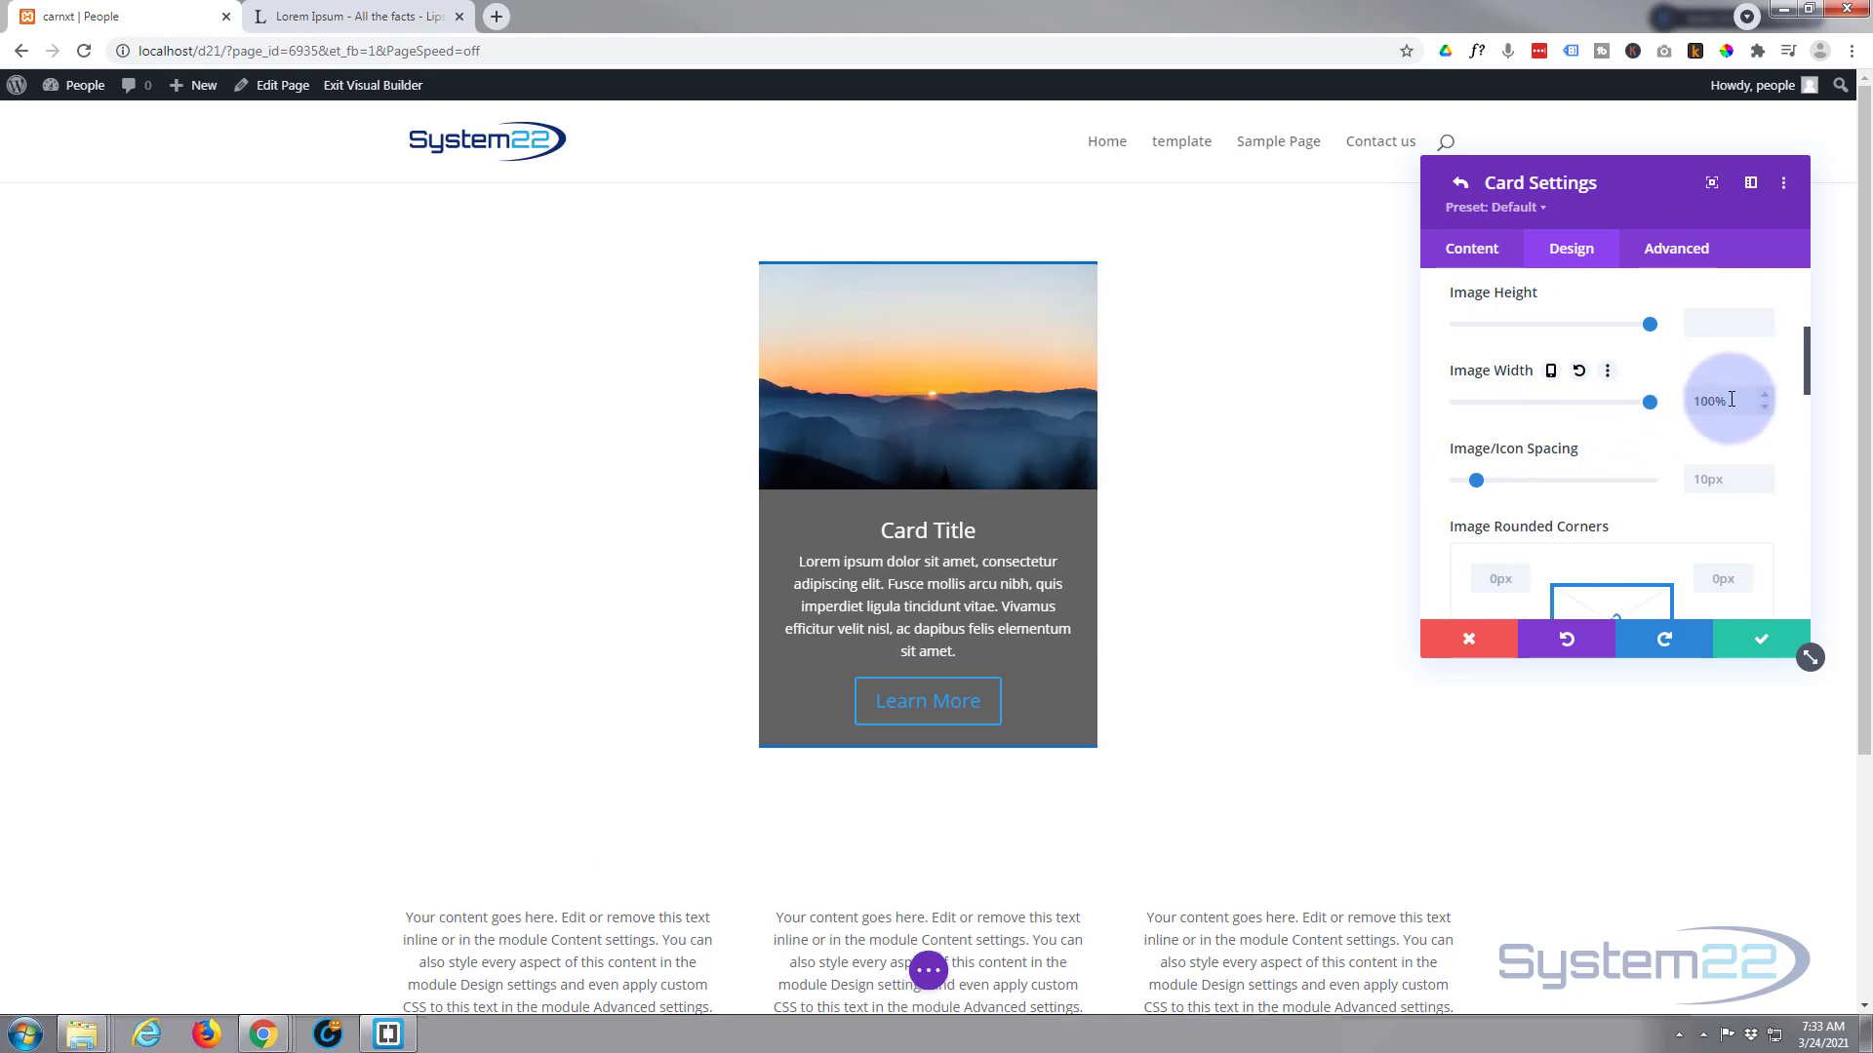
Try an image/icon spacing of 22px, and clear it back to the default
{"action": "scroll", "coordinate": [1621, 420], "scroll_direction": "down", "scroll_amount": 1}
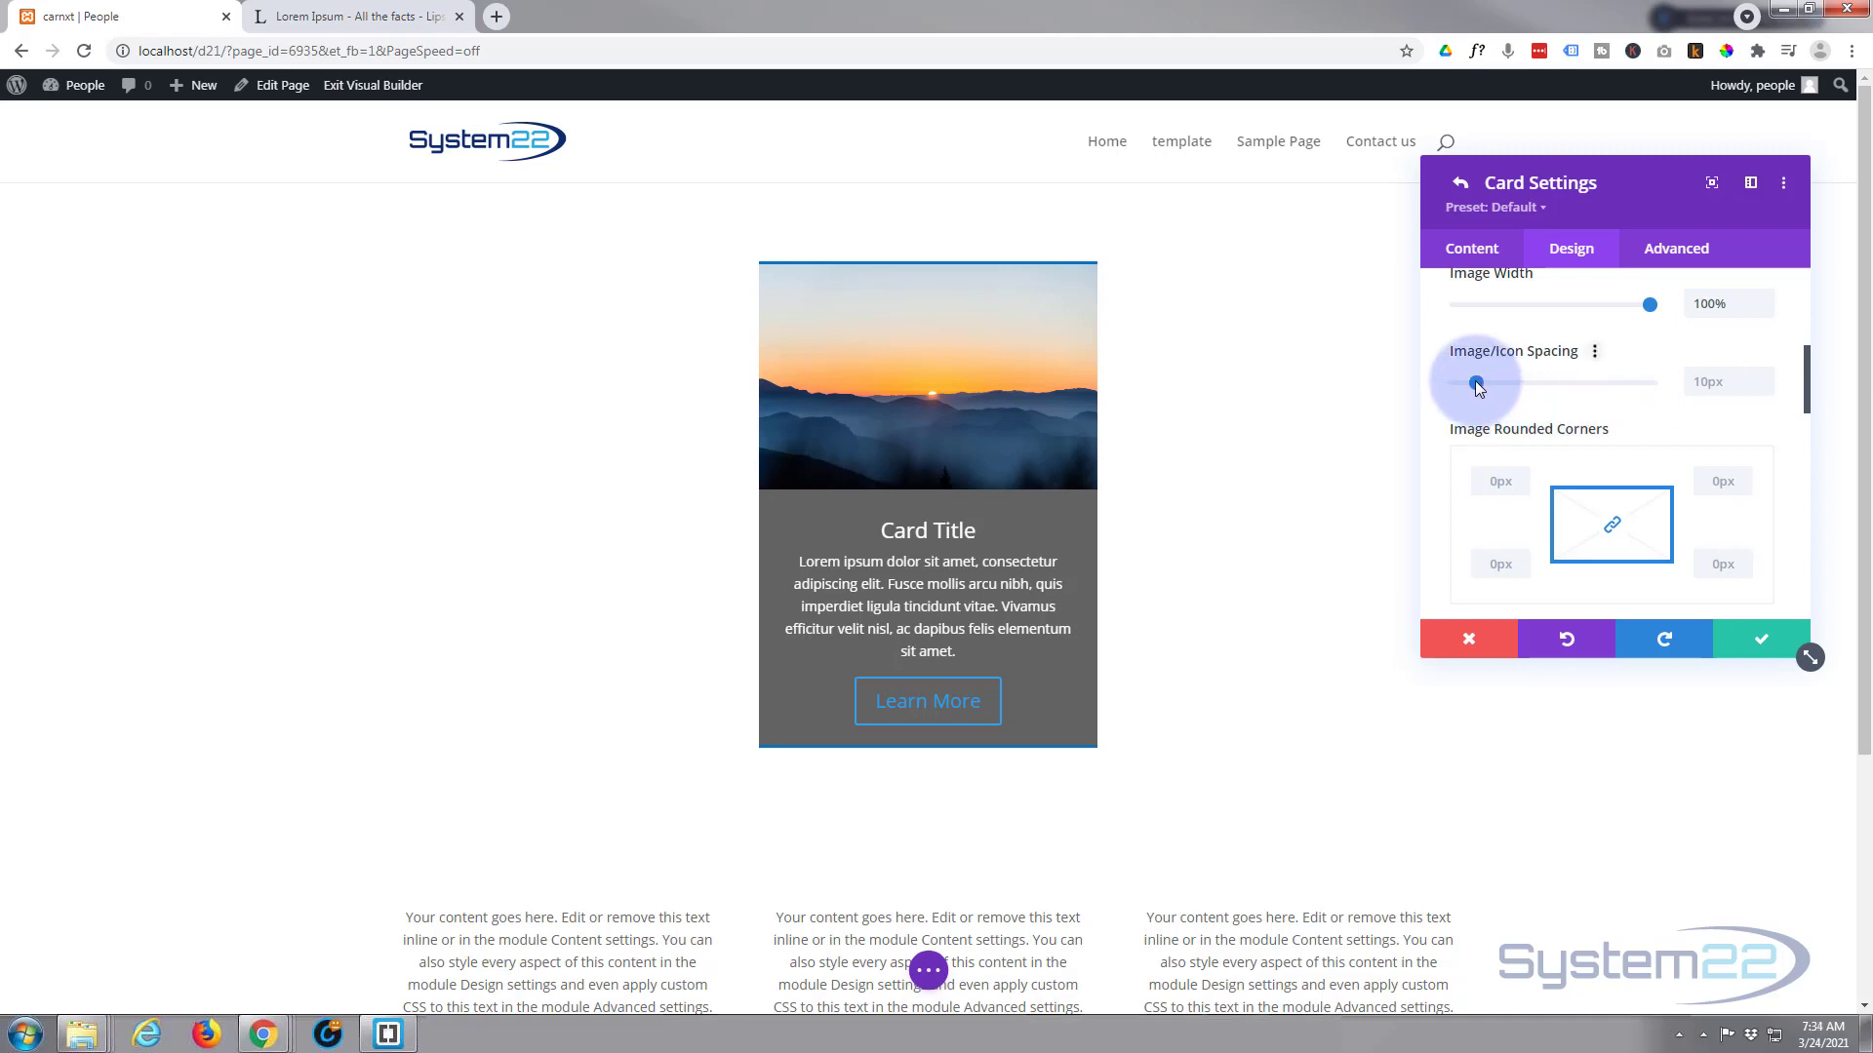
{"action": "mouse_move", "coordinate": [1495, 382]}
{"action": "left_mouse_down"}
{"action": "mouse_move", "coordinate": [1559, 383]}
{"action": "mouse_move", "coordinate": [1500, 382]}
{"action": "left_mouse_up"}
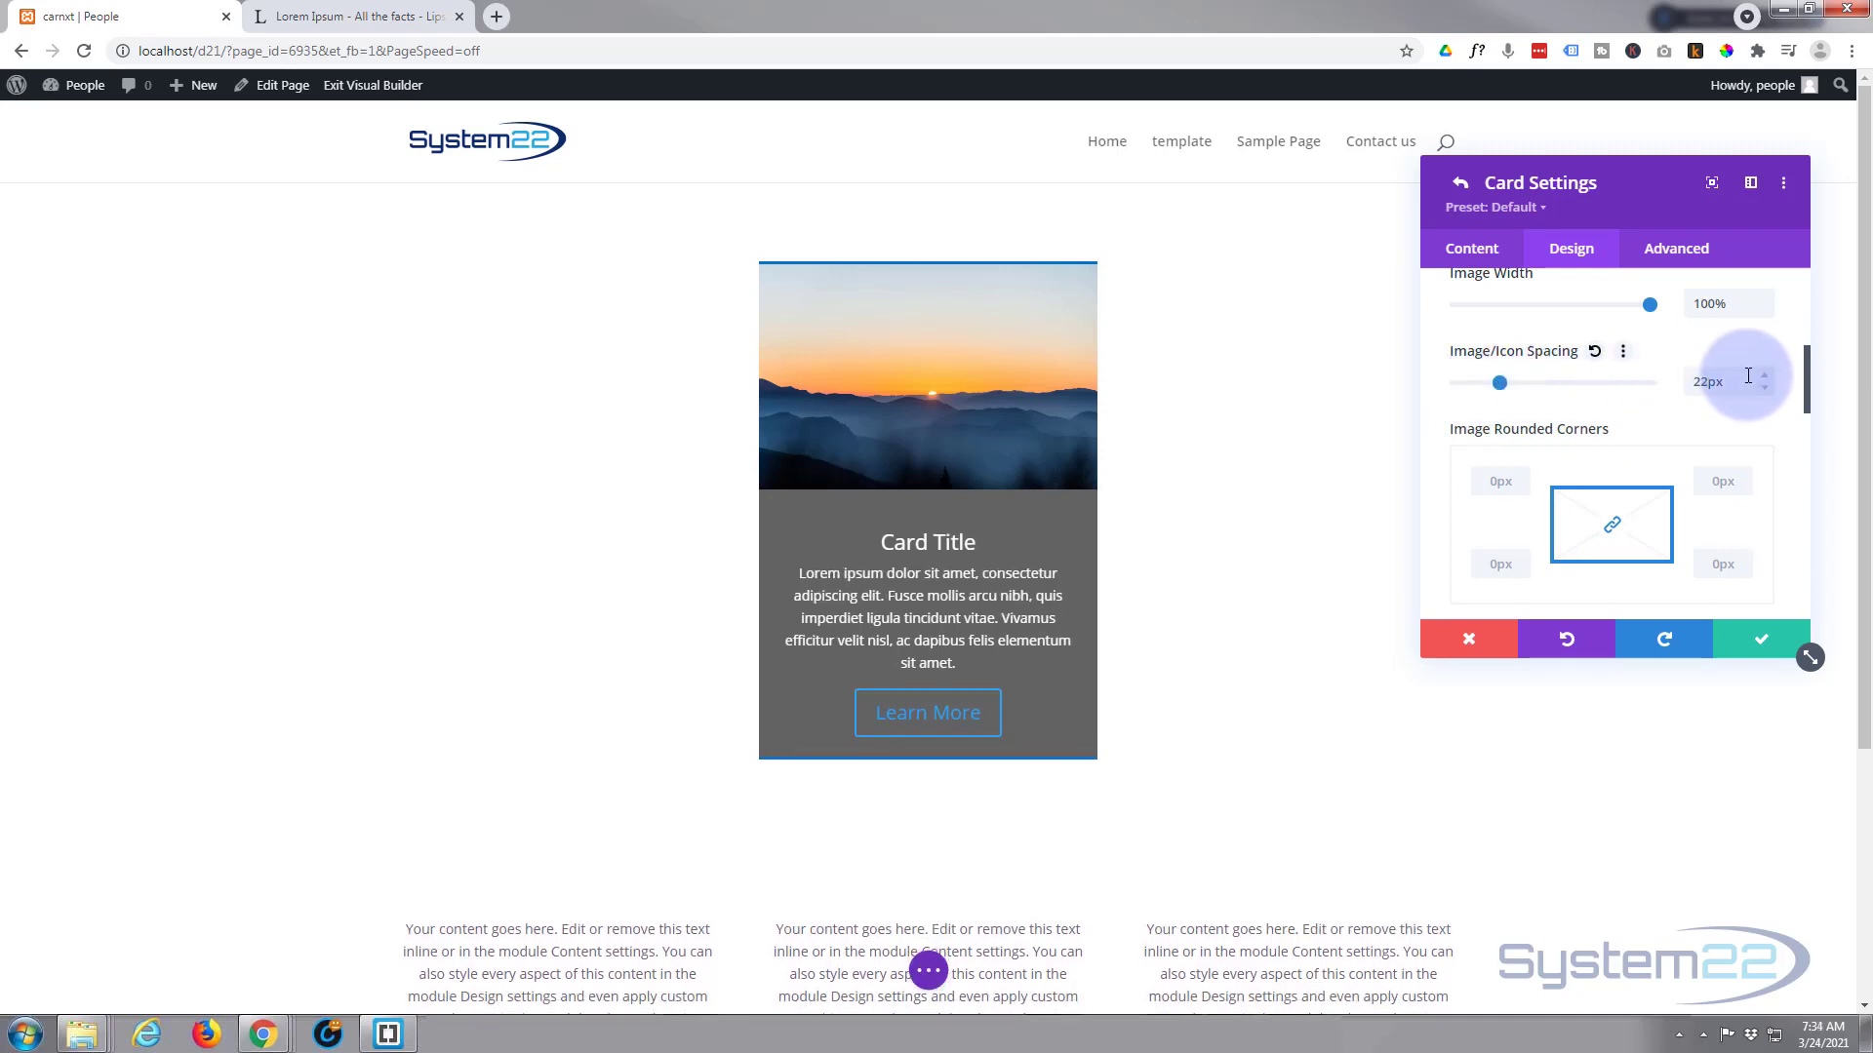
{"action": "left_click_drag", "start_coordinate": [1747, 378], "coordinate": [1685, 378]}
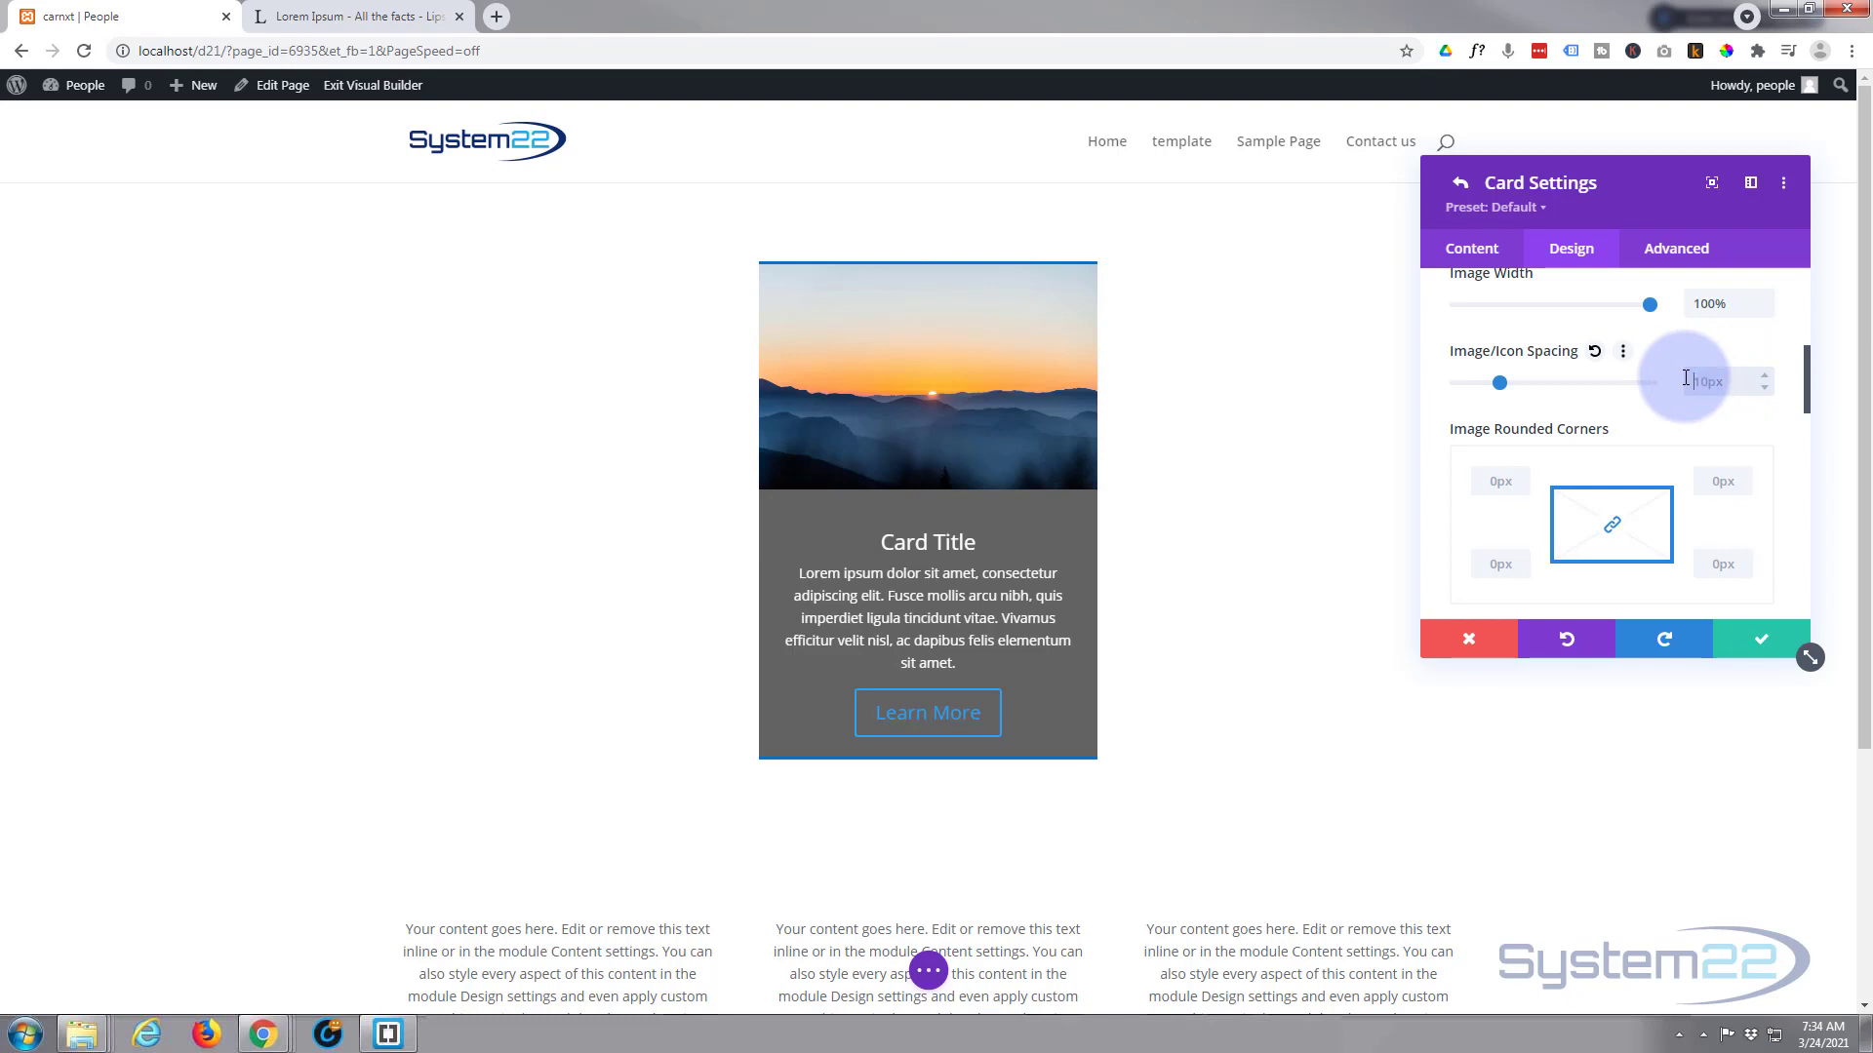
{"action": "key", "text": "BackSpace"}
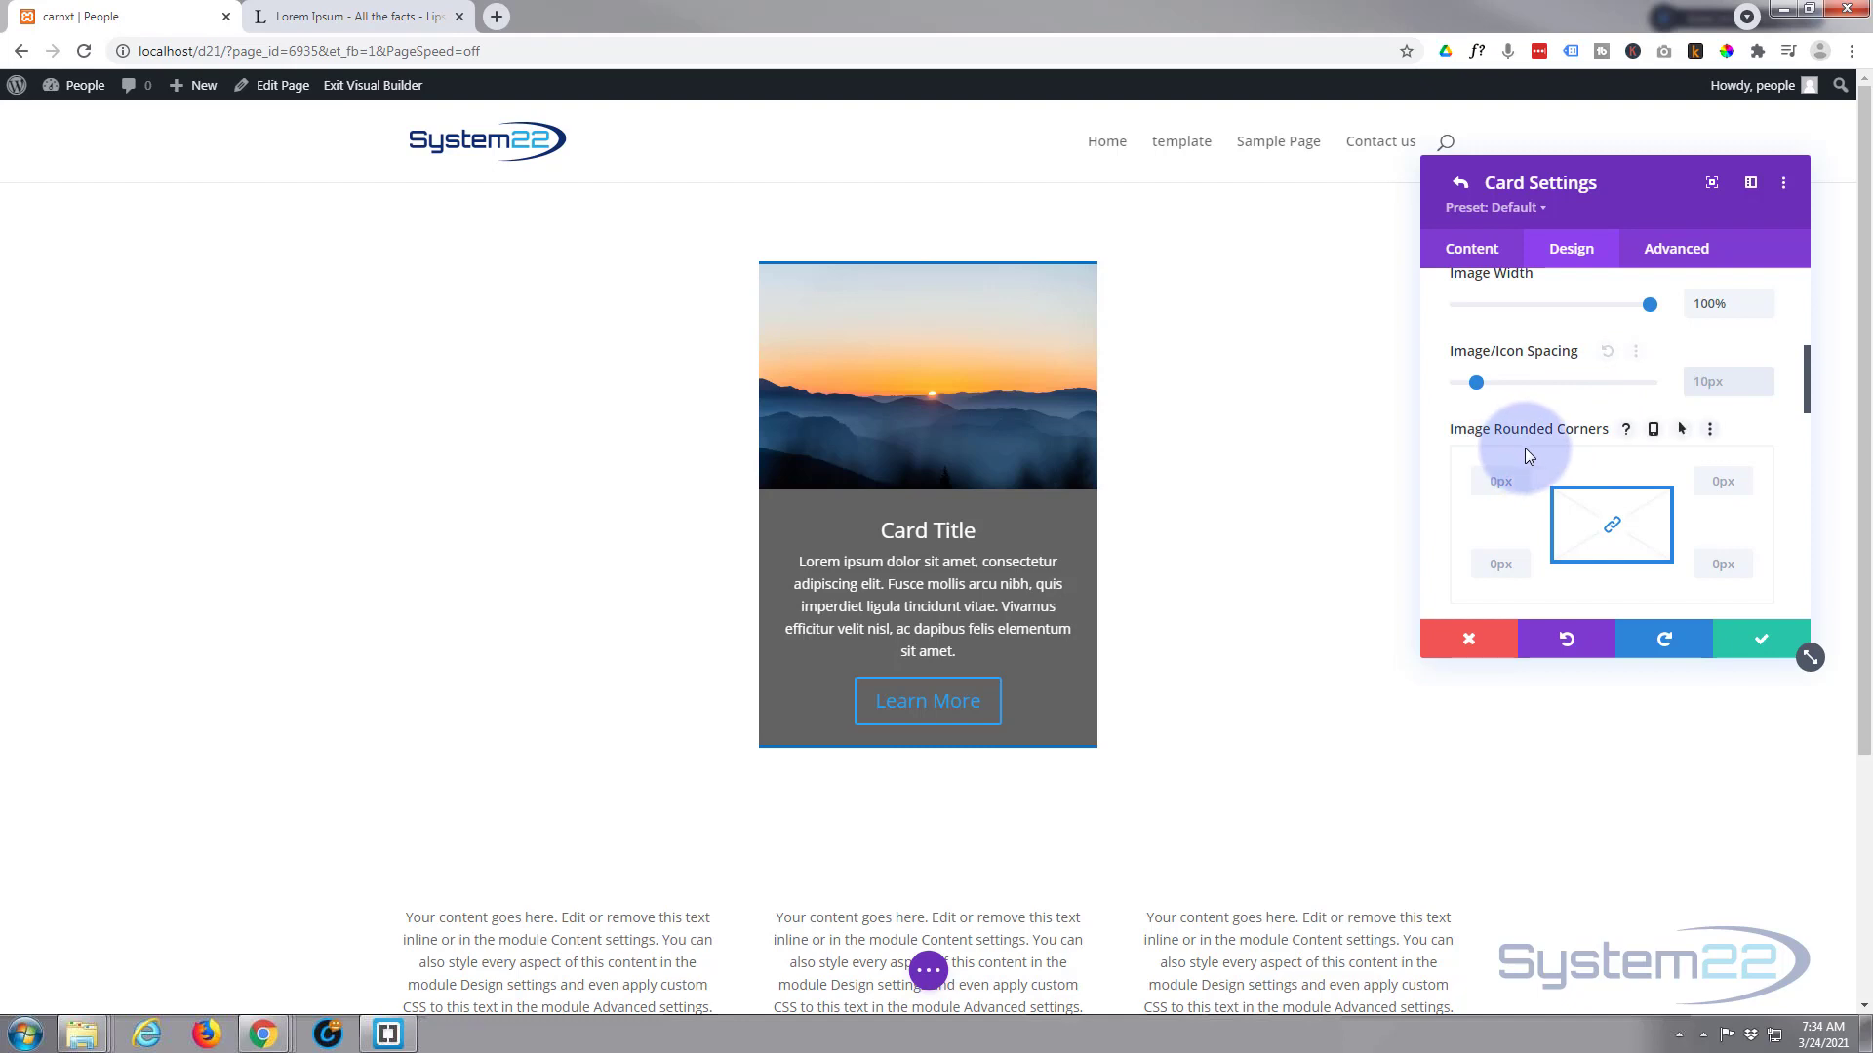
Try a purple overlay background, rgba(131,0,233,0.37), over the card image
{"action": "scroll", "coordinate": [1526, 449], "scroll_direction": "down", "scroll_amount": 1}
{"action": "scroll", "coordinate": [1526, 454], "scroll_direction": "down", "scroll_amount": 3}
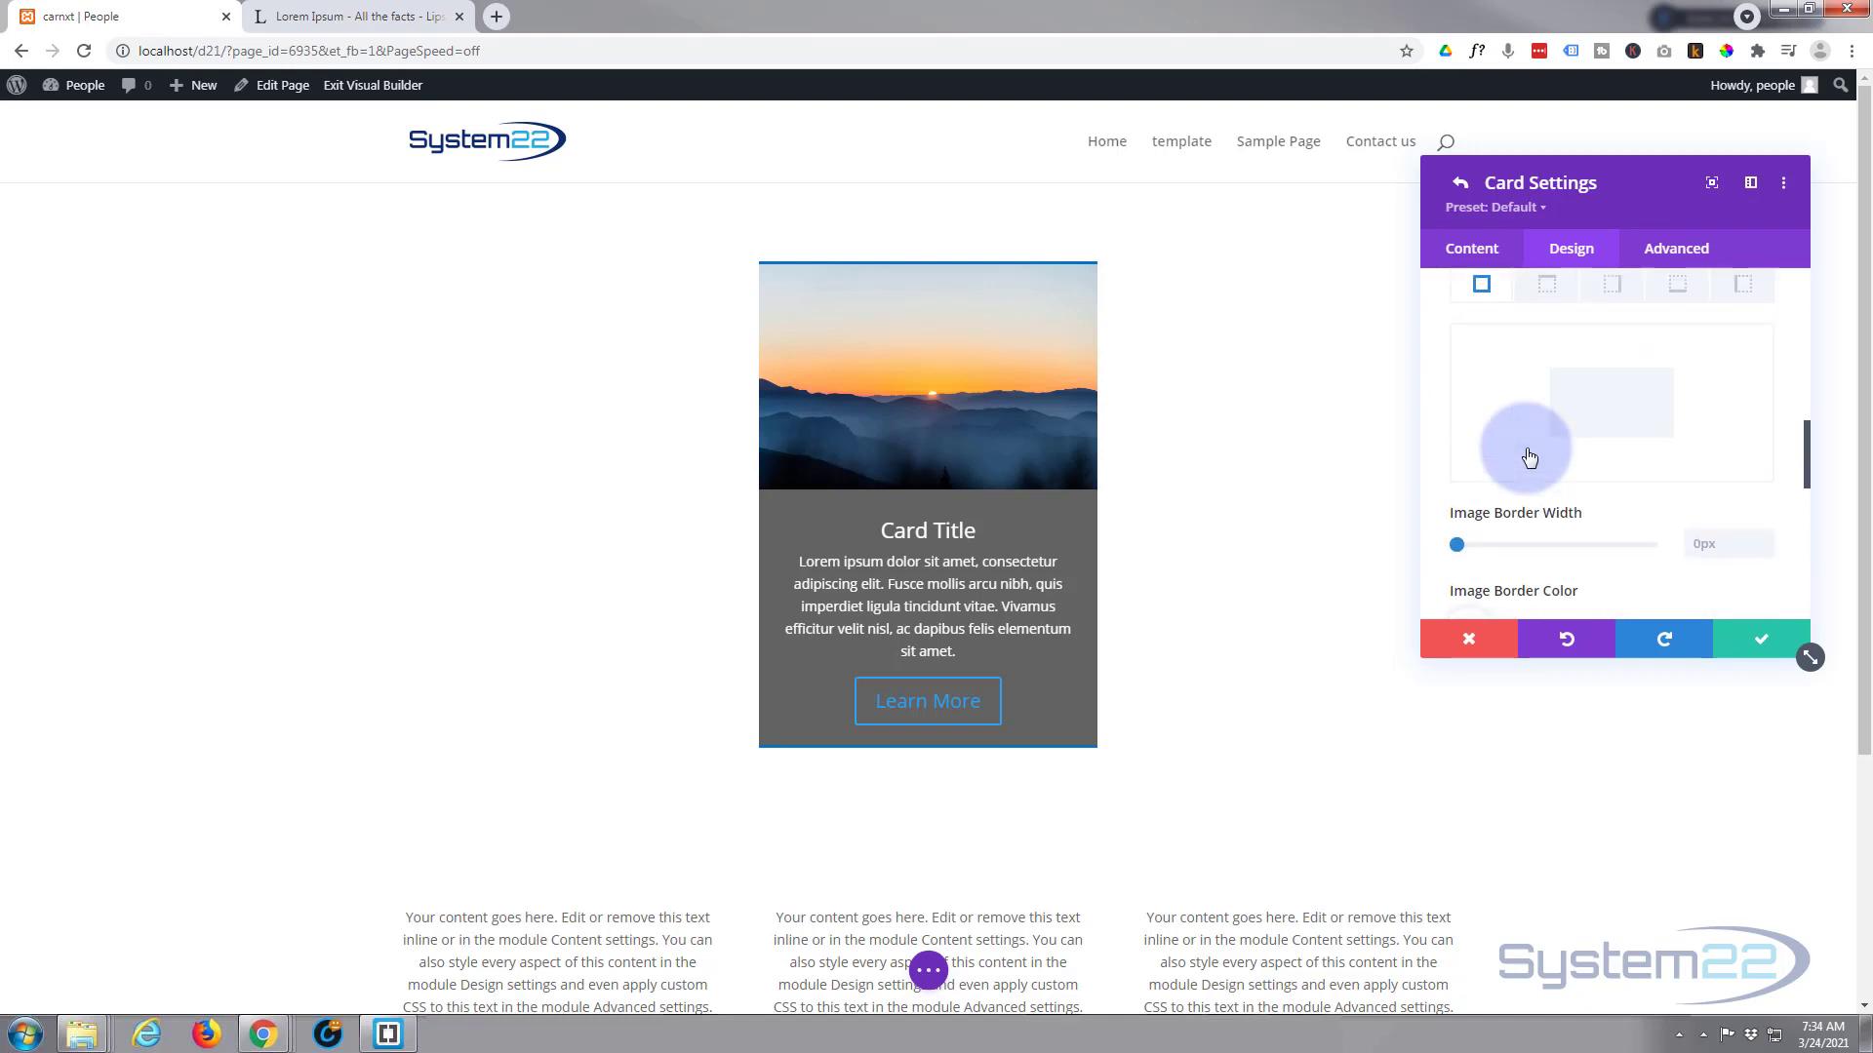
{"action": "scroll", "coordinate": [1528, 451], "scroll_direction": "down", "scroll_amount": 5}
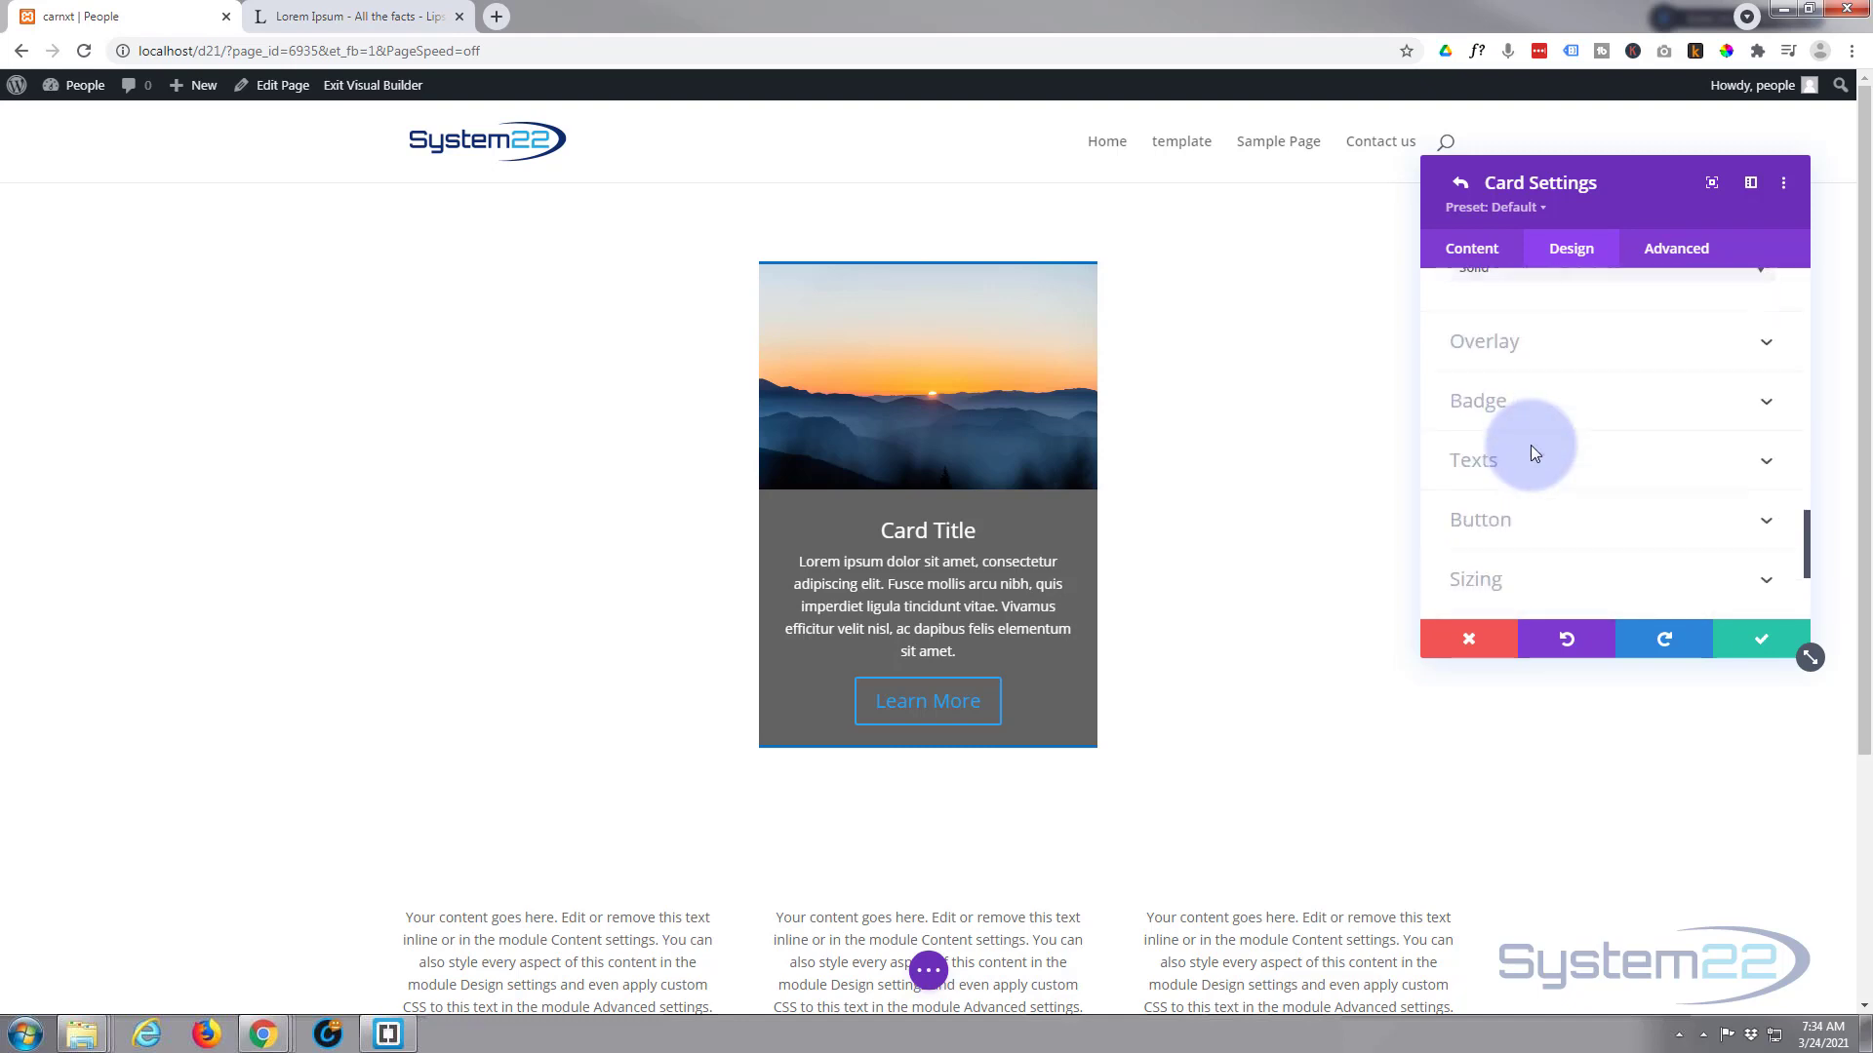
{"action": "left_click", "coordinate": [1586, 333]}
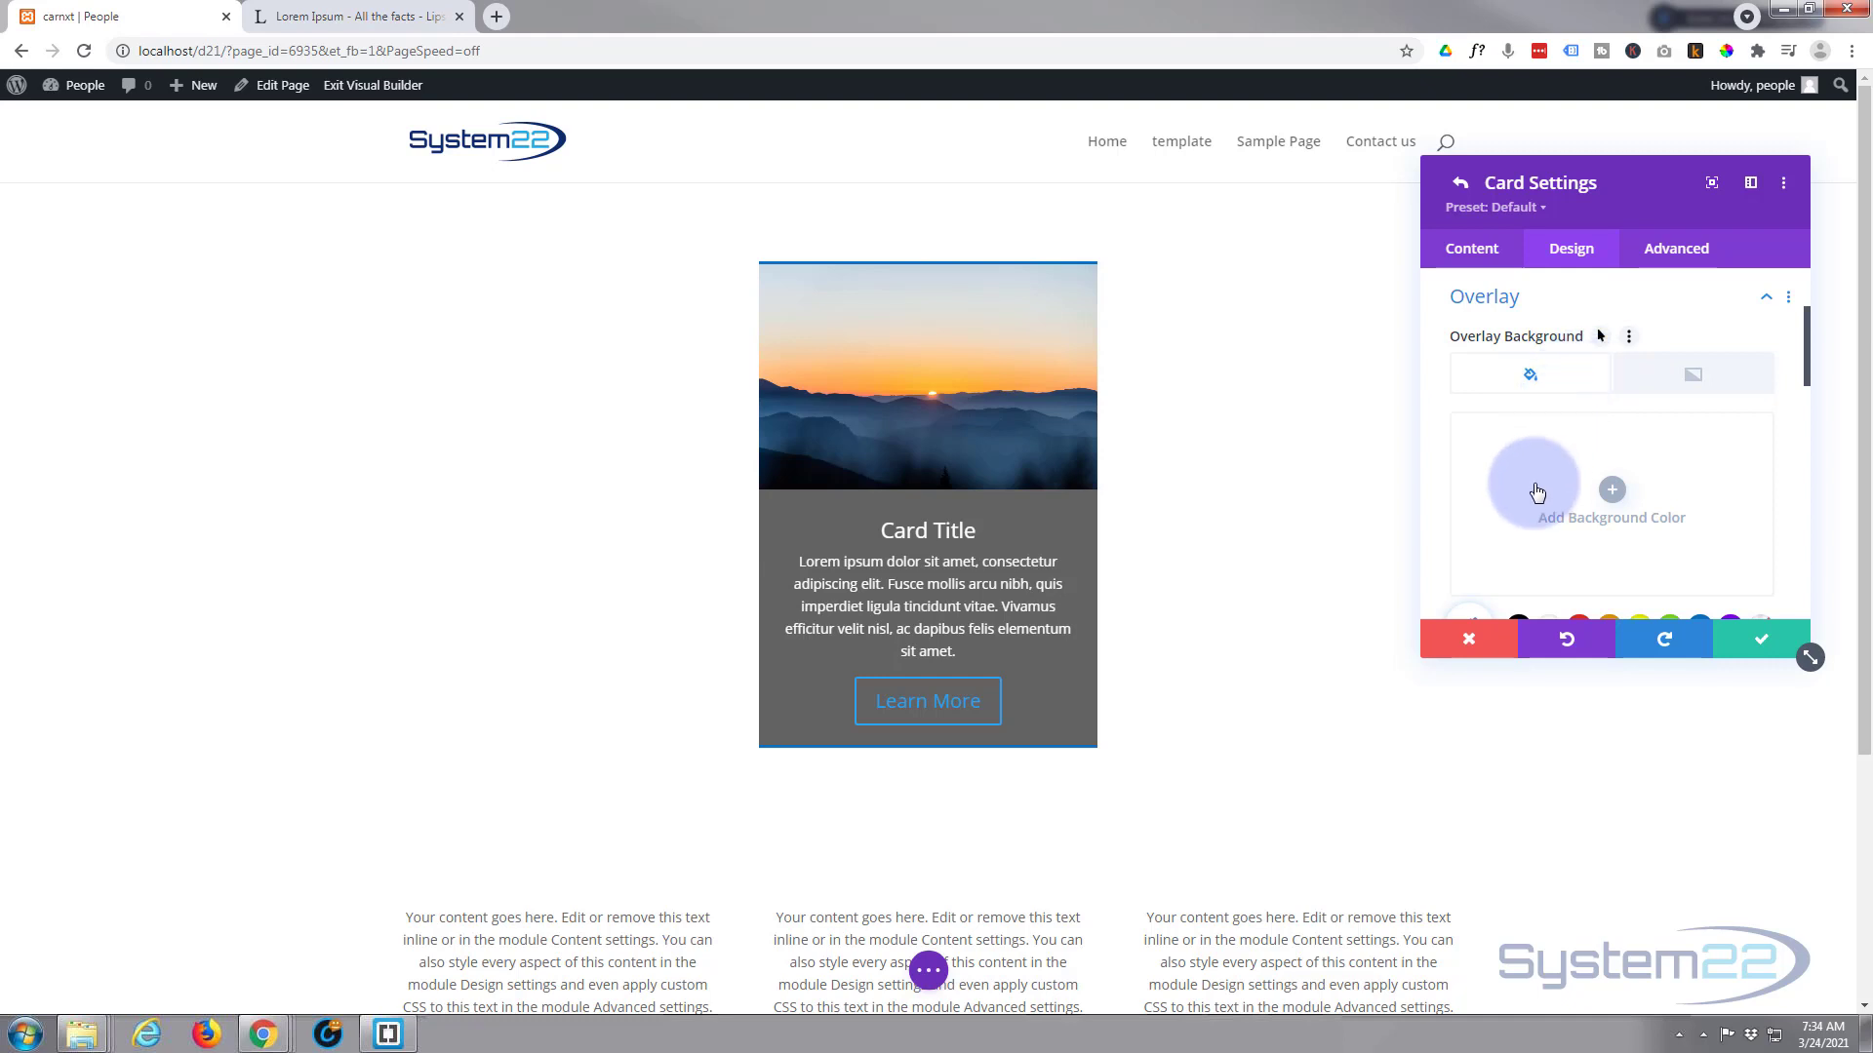
{"action": "scroll", "coordinate": [1536, 485], "scroll_direction": "down", "scroll_amount": 2}
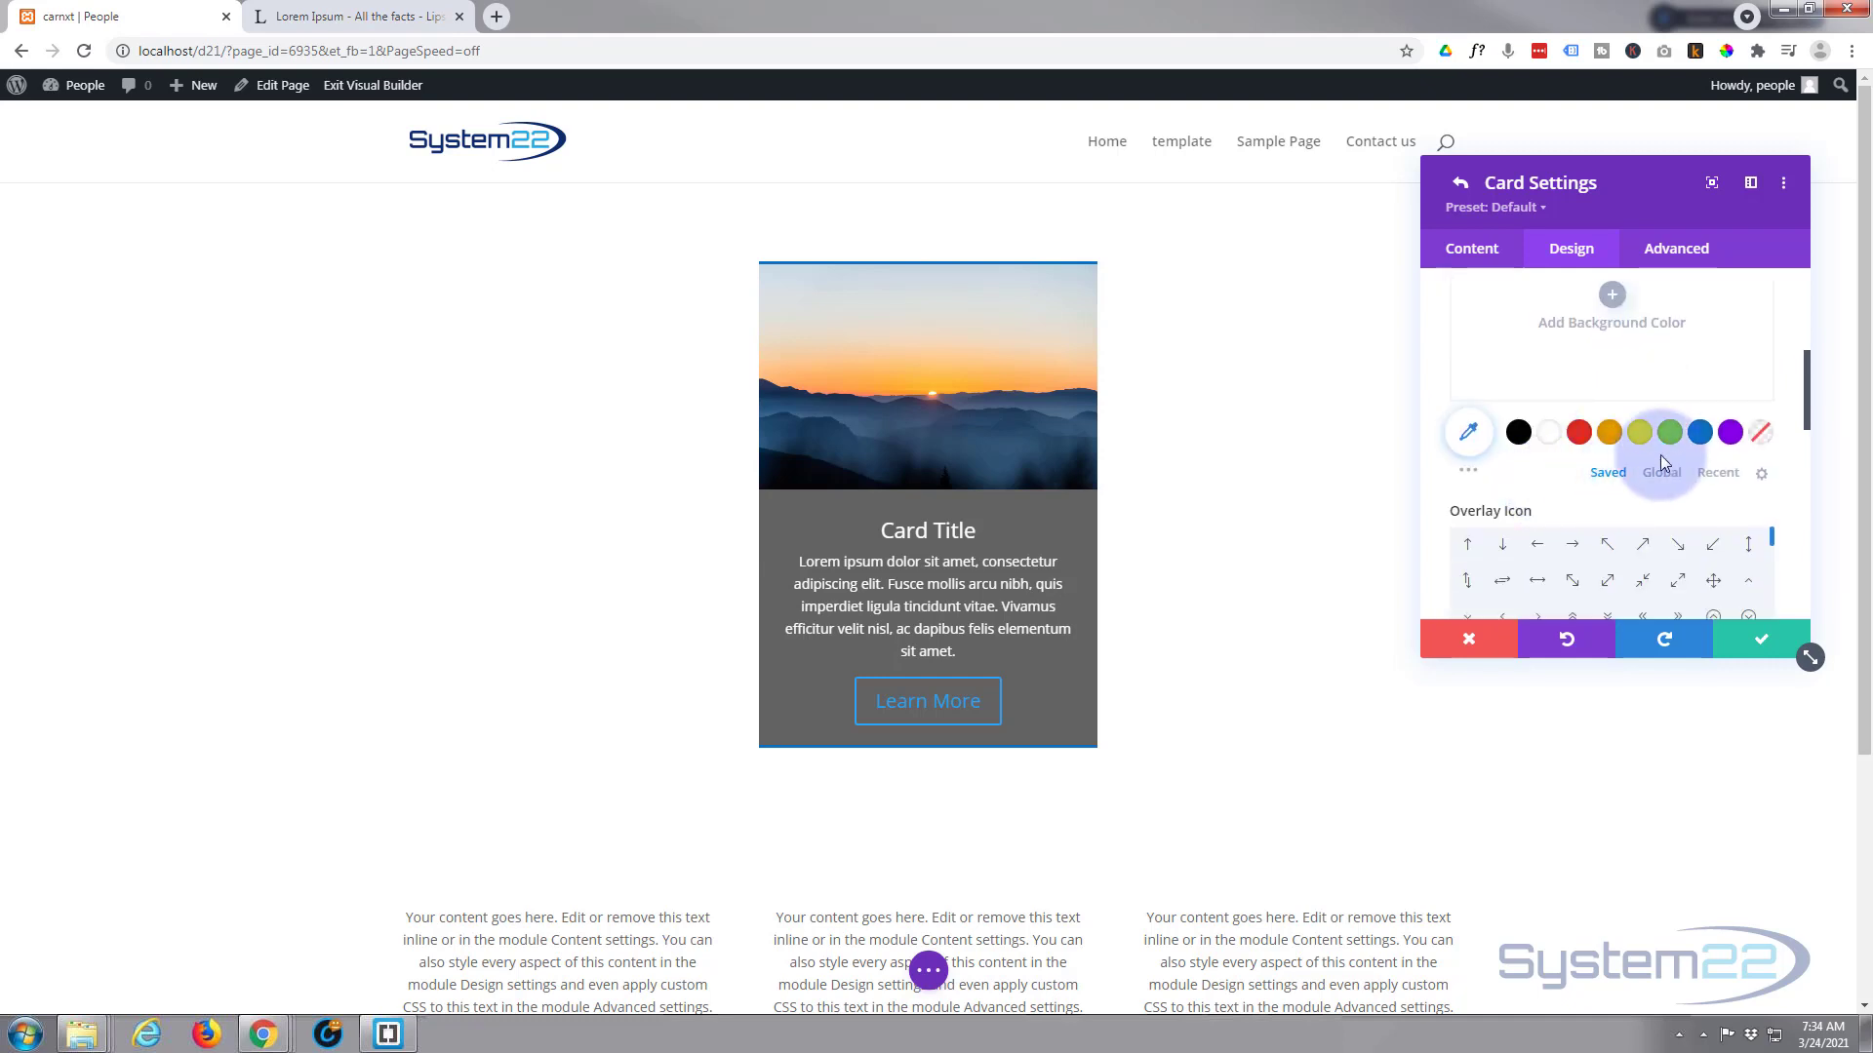
{"action": "left_click", "coordinate": [1730, 433]}
{"action": "scroll", "coordinate": [1472, 458], "scroll_direction": "up", "scroll_amount": 2}
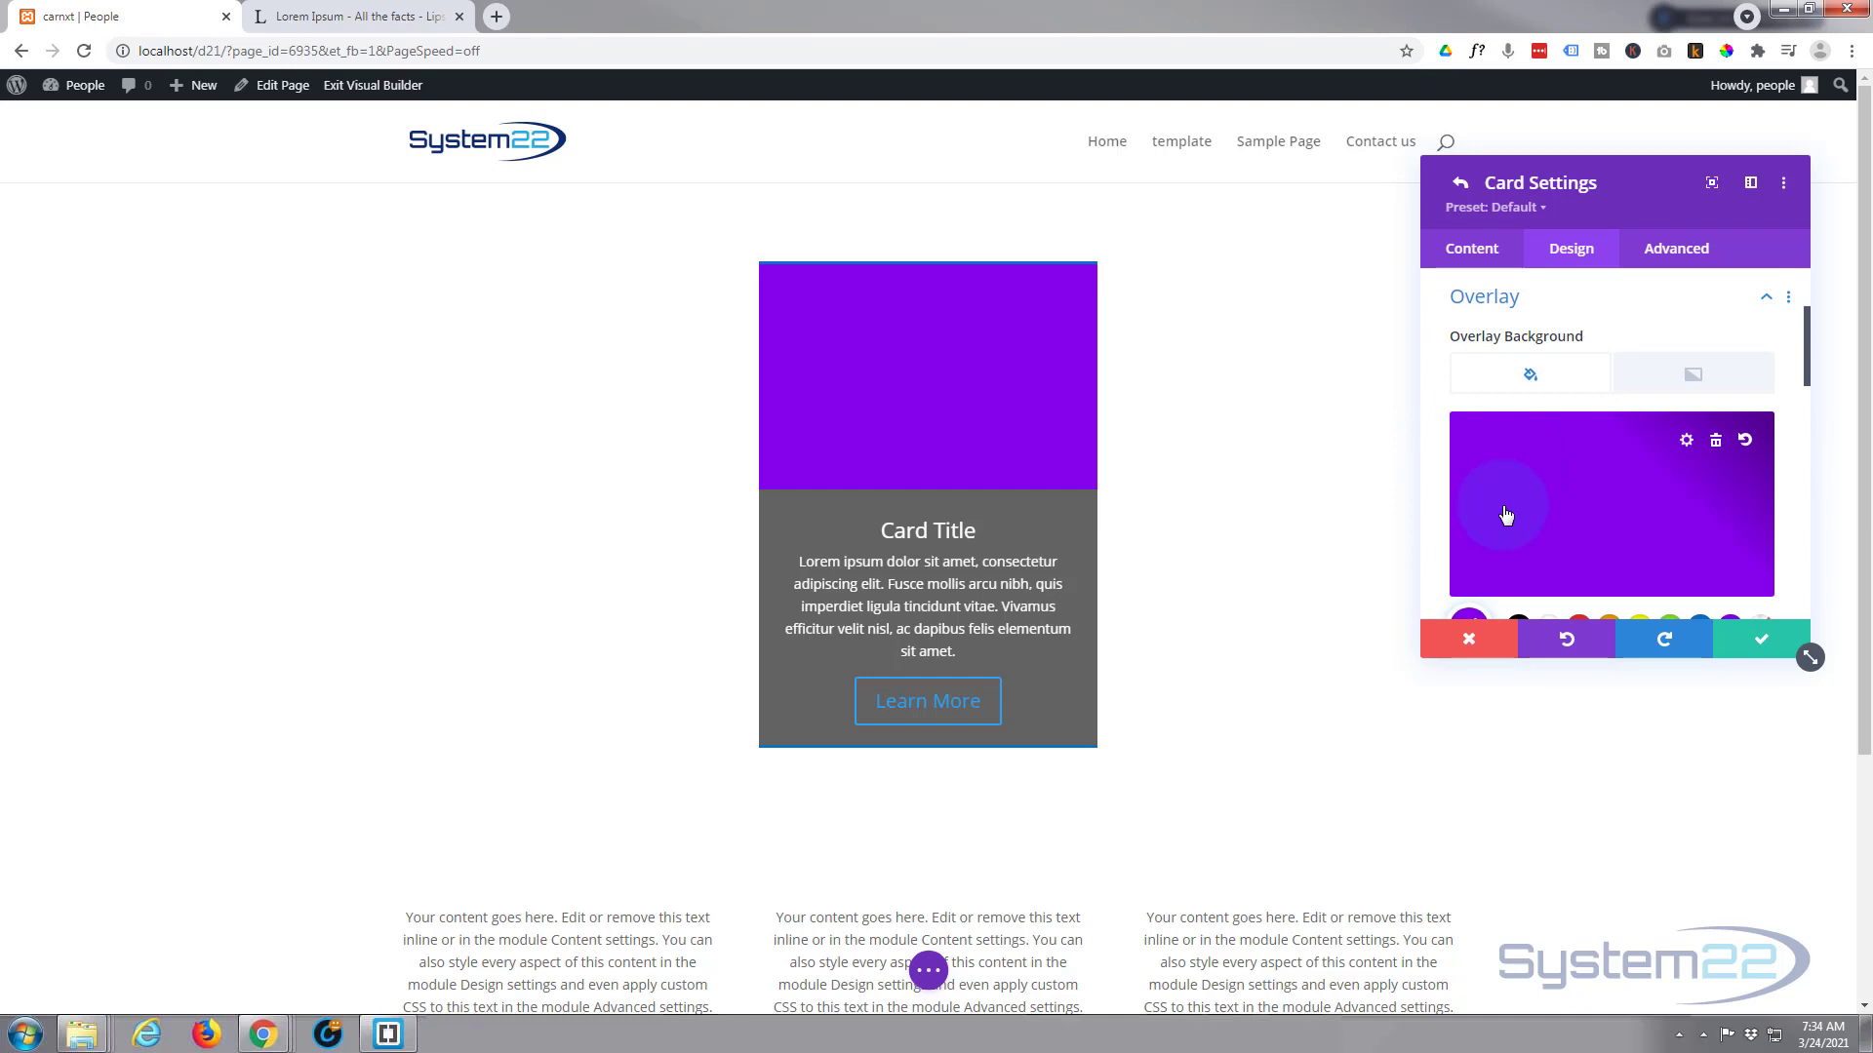
{"action": "left_click", "coordinate": [1647, 528]}
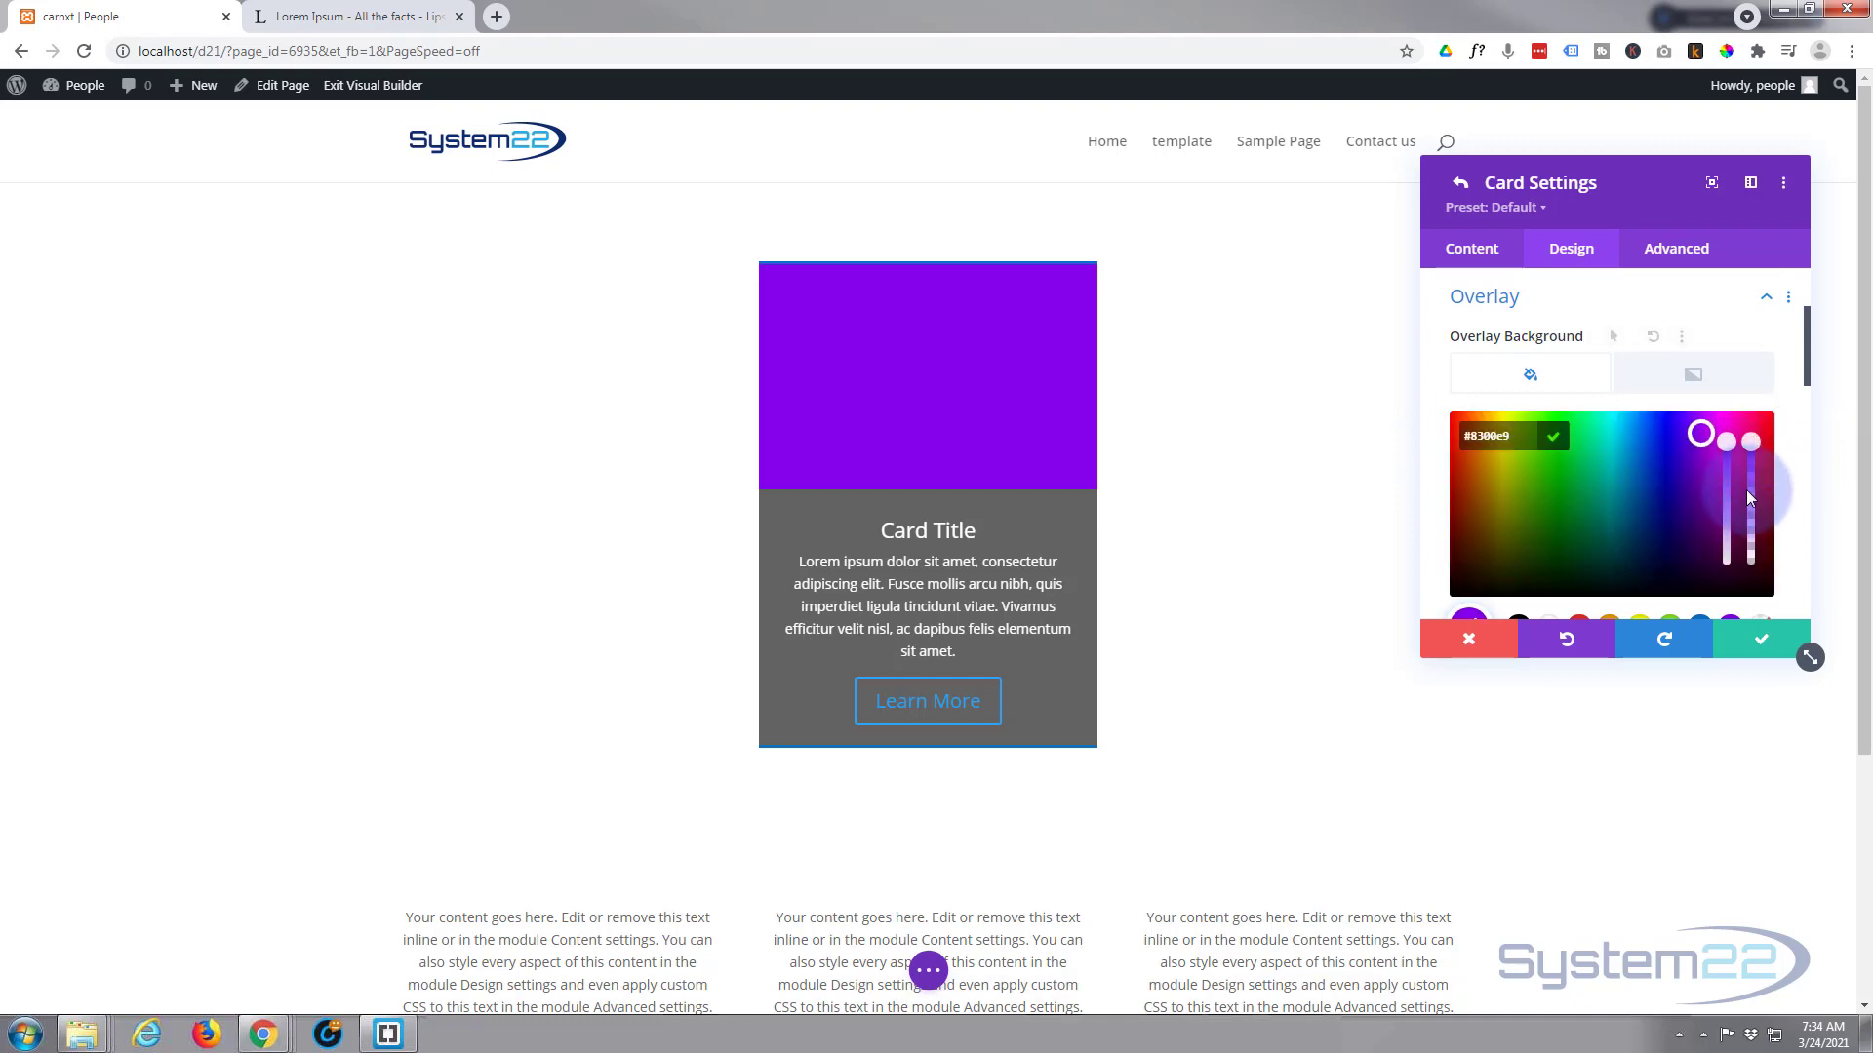
{"action": "left_click", "coordinate": [1751, 516]}
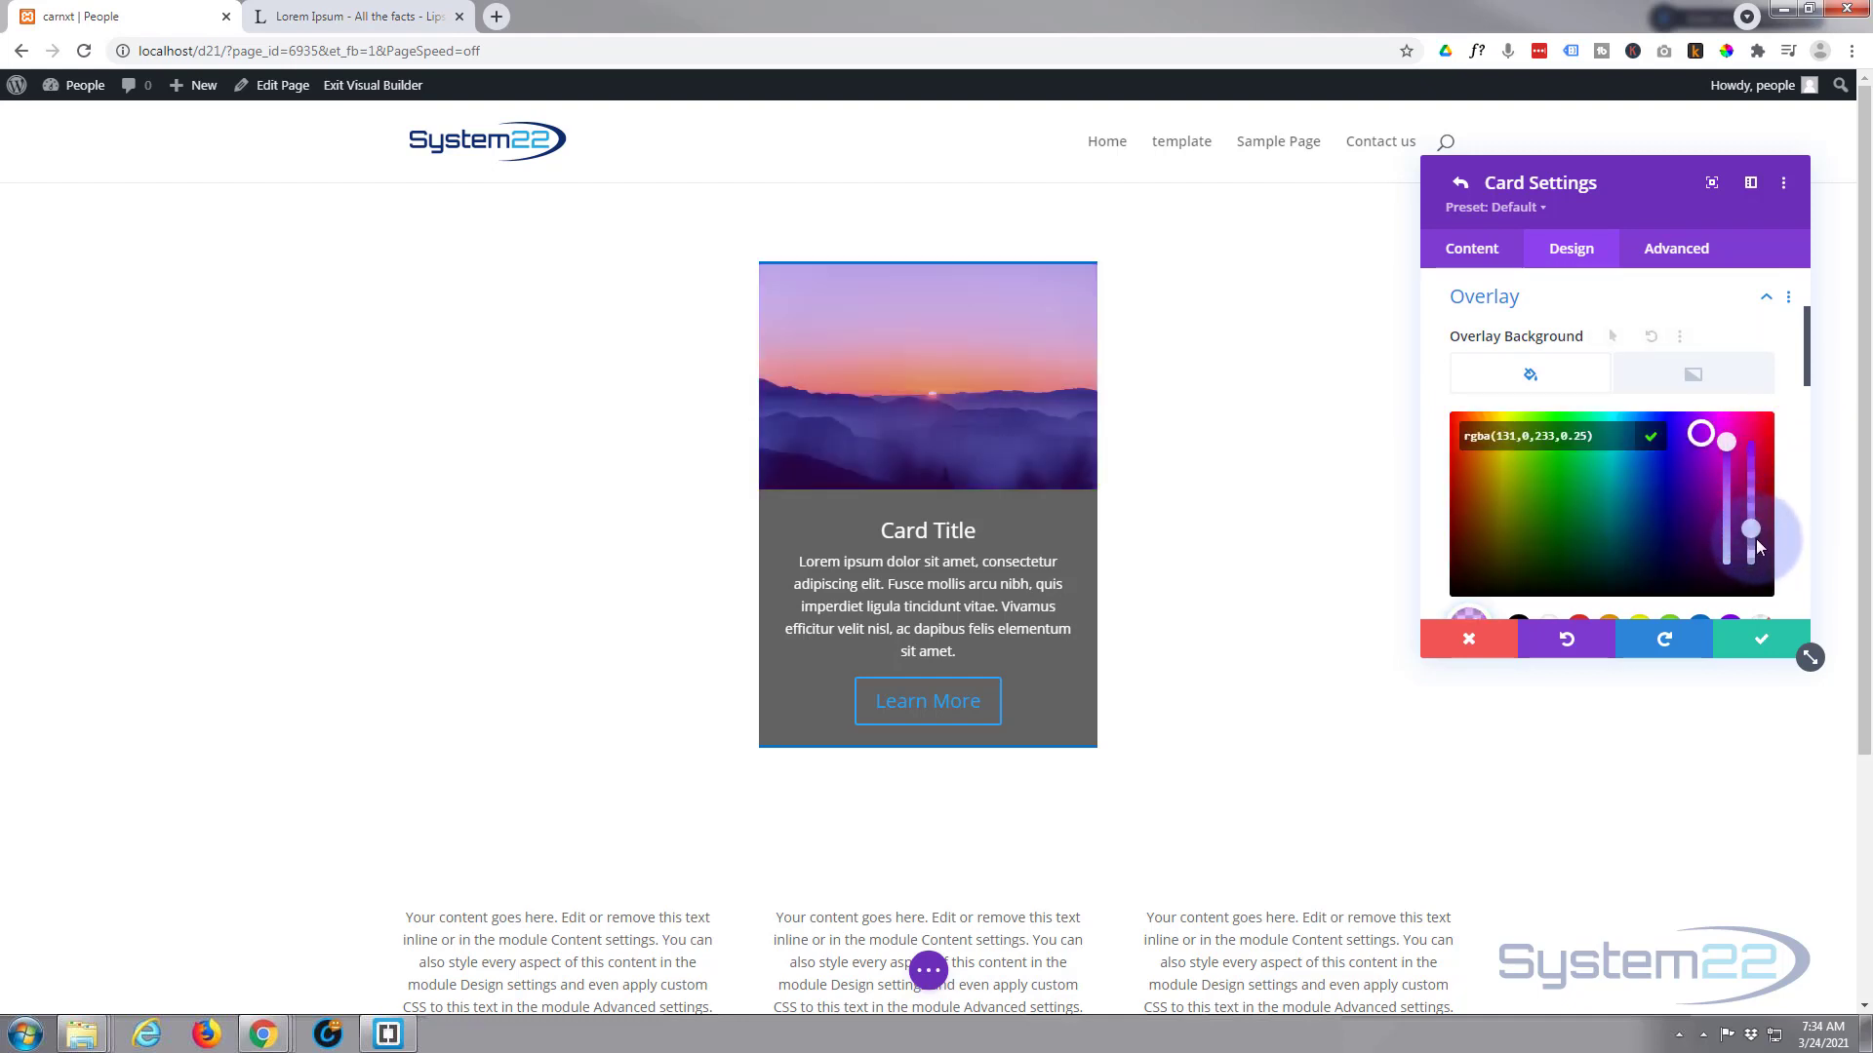
{"action": "left_click", "coordinate": [1750, 515]}
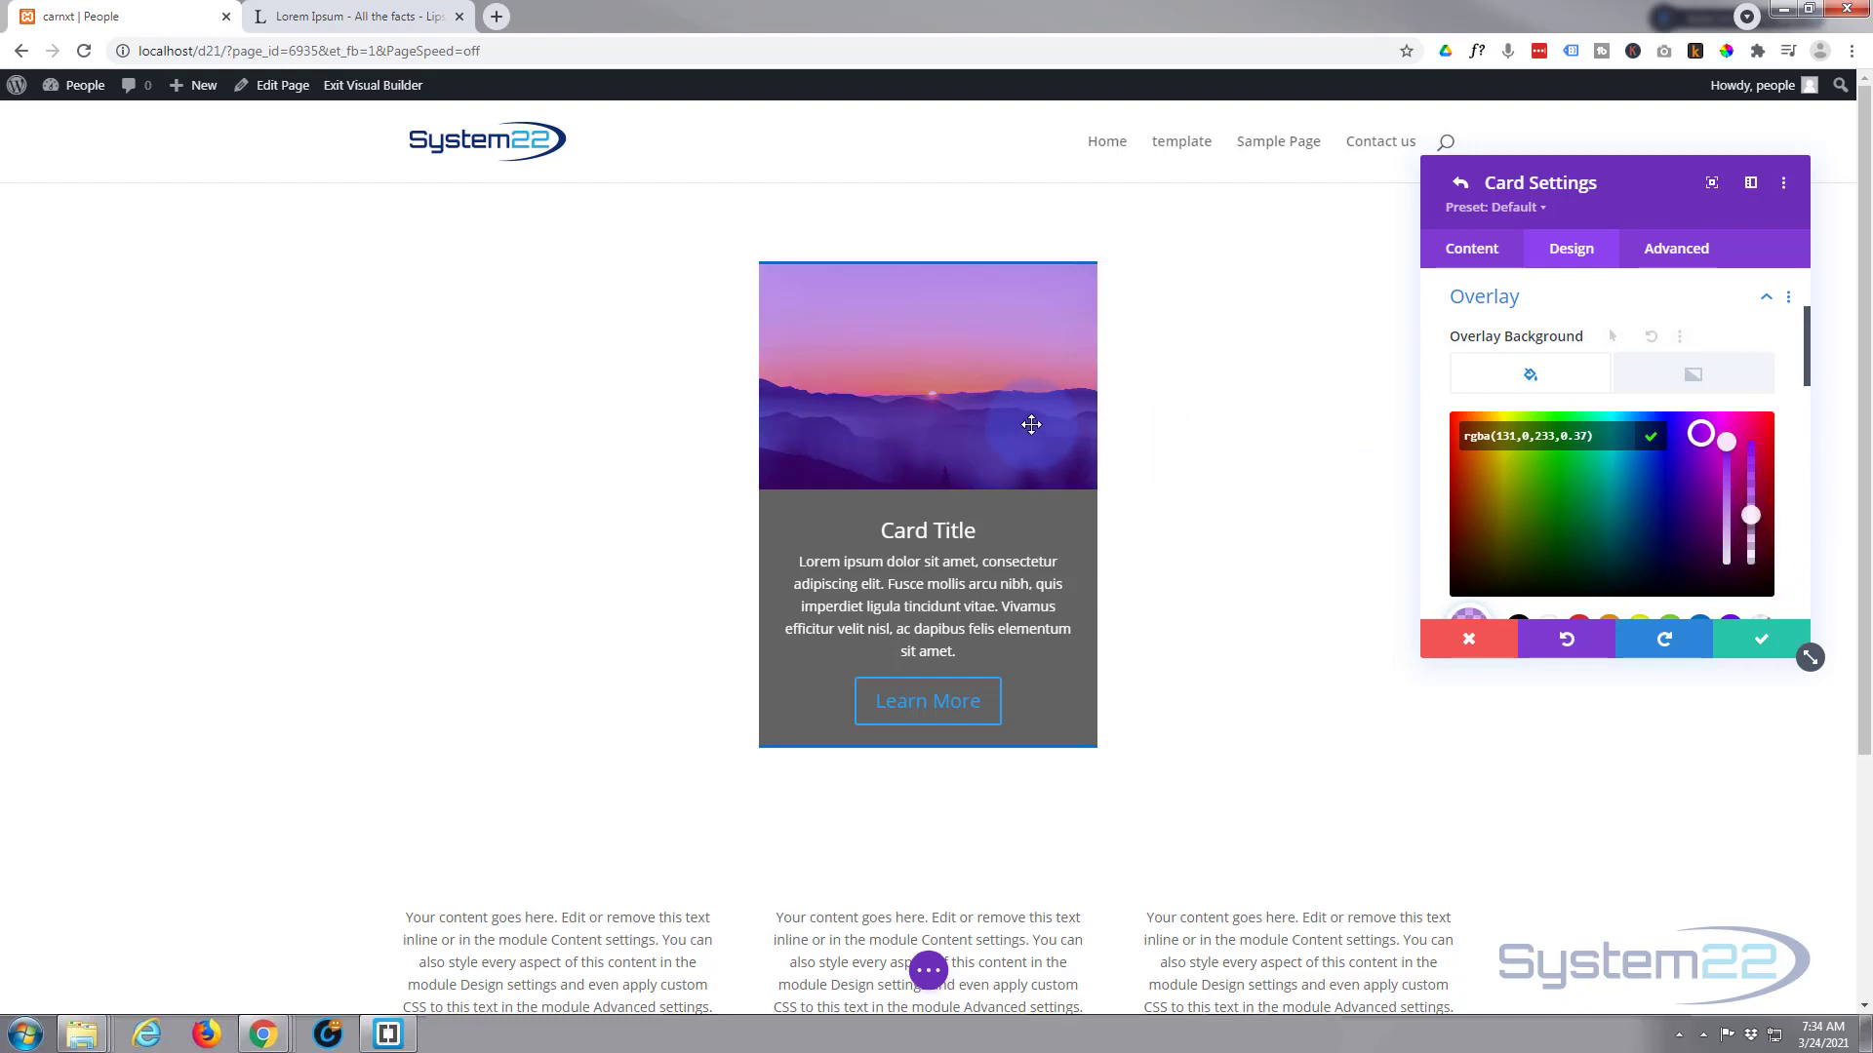
Clear the purple overlay background by making its color transparent
{"action": "scroll", "coordinate": [1690, 453], "scroll_direction": "down", "scroll_amount": 2}
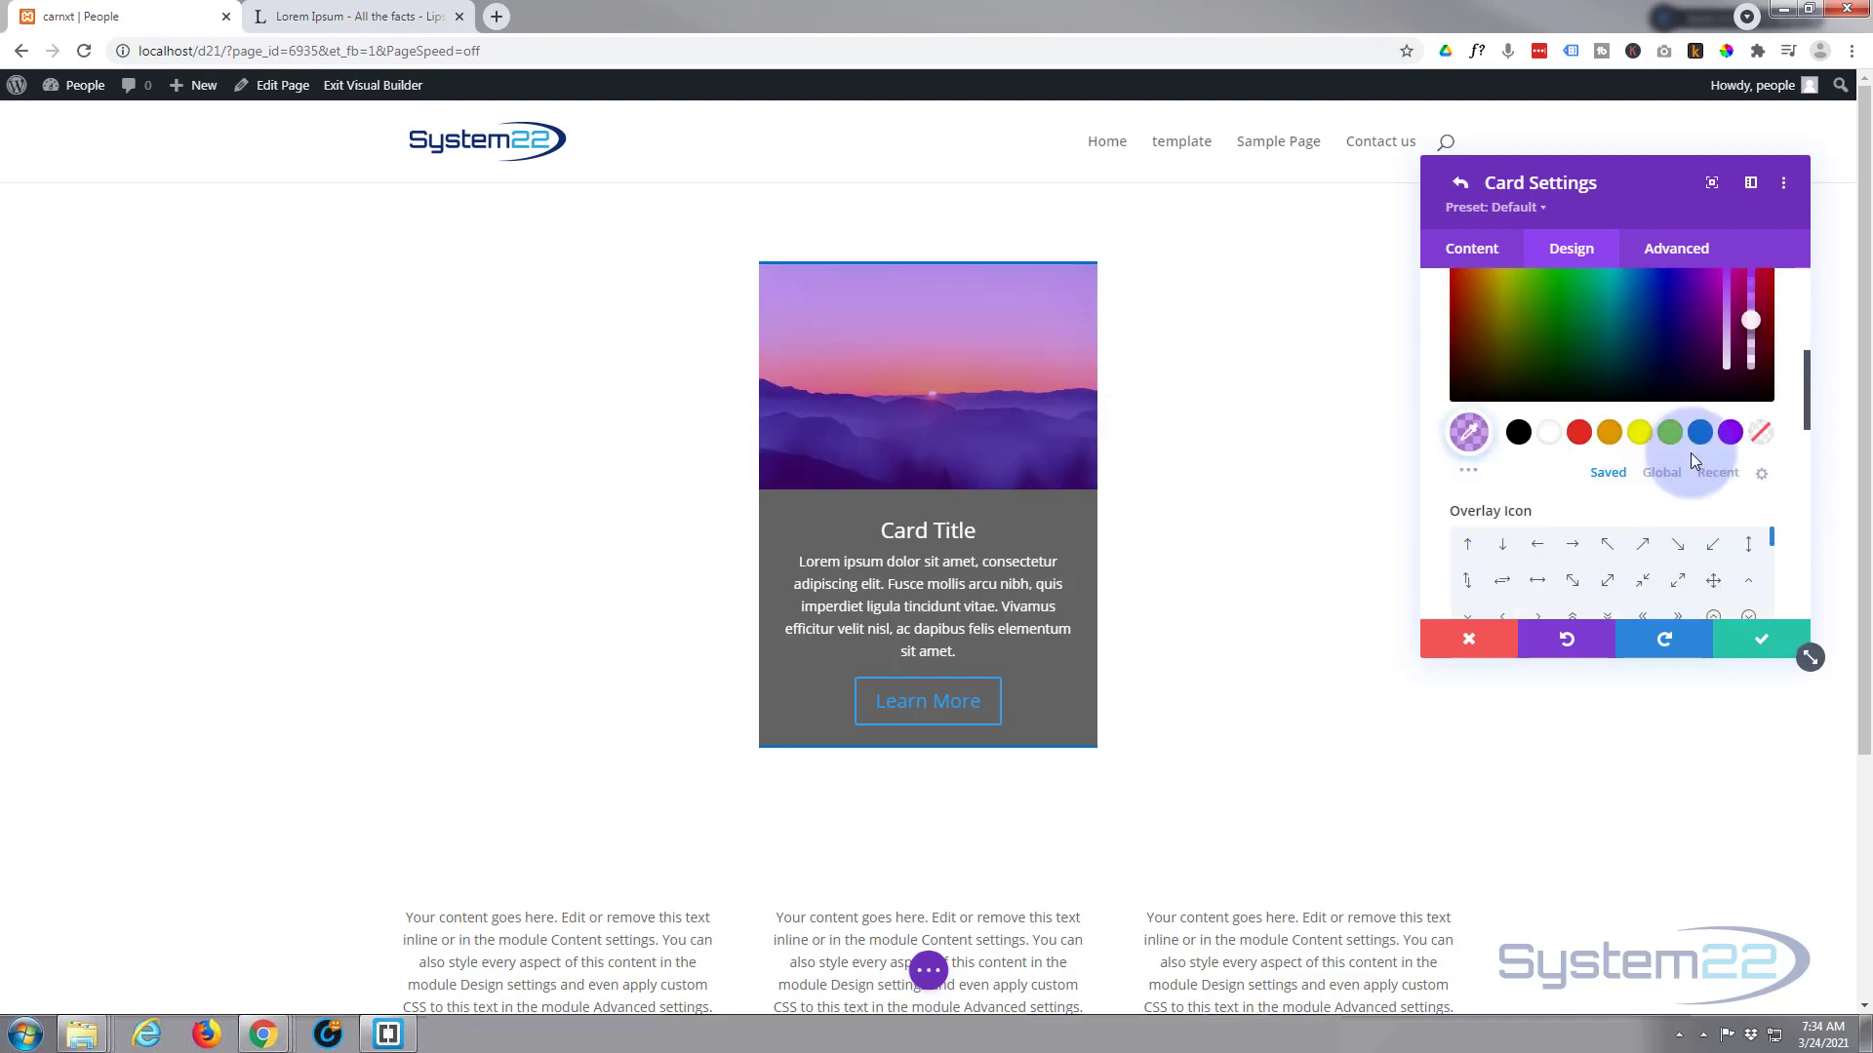
{"action": "scroll", "coordinate": [1690, 451], "scroll_direction": "up", "scroll_amount": 3}
{"action": "scroll", "coordinate": [1630, 494], "scroll_direction": "down", "scroll_amount": 1}
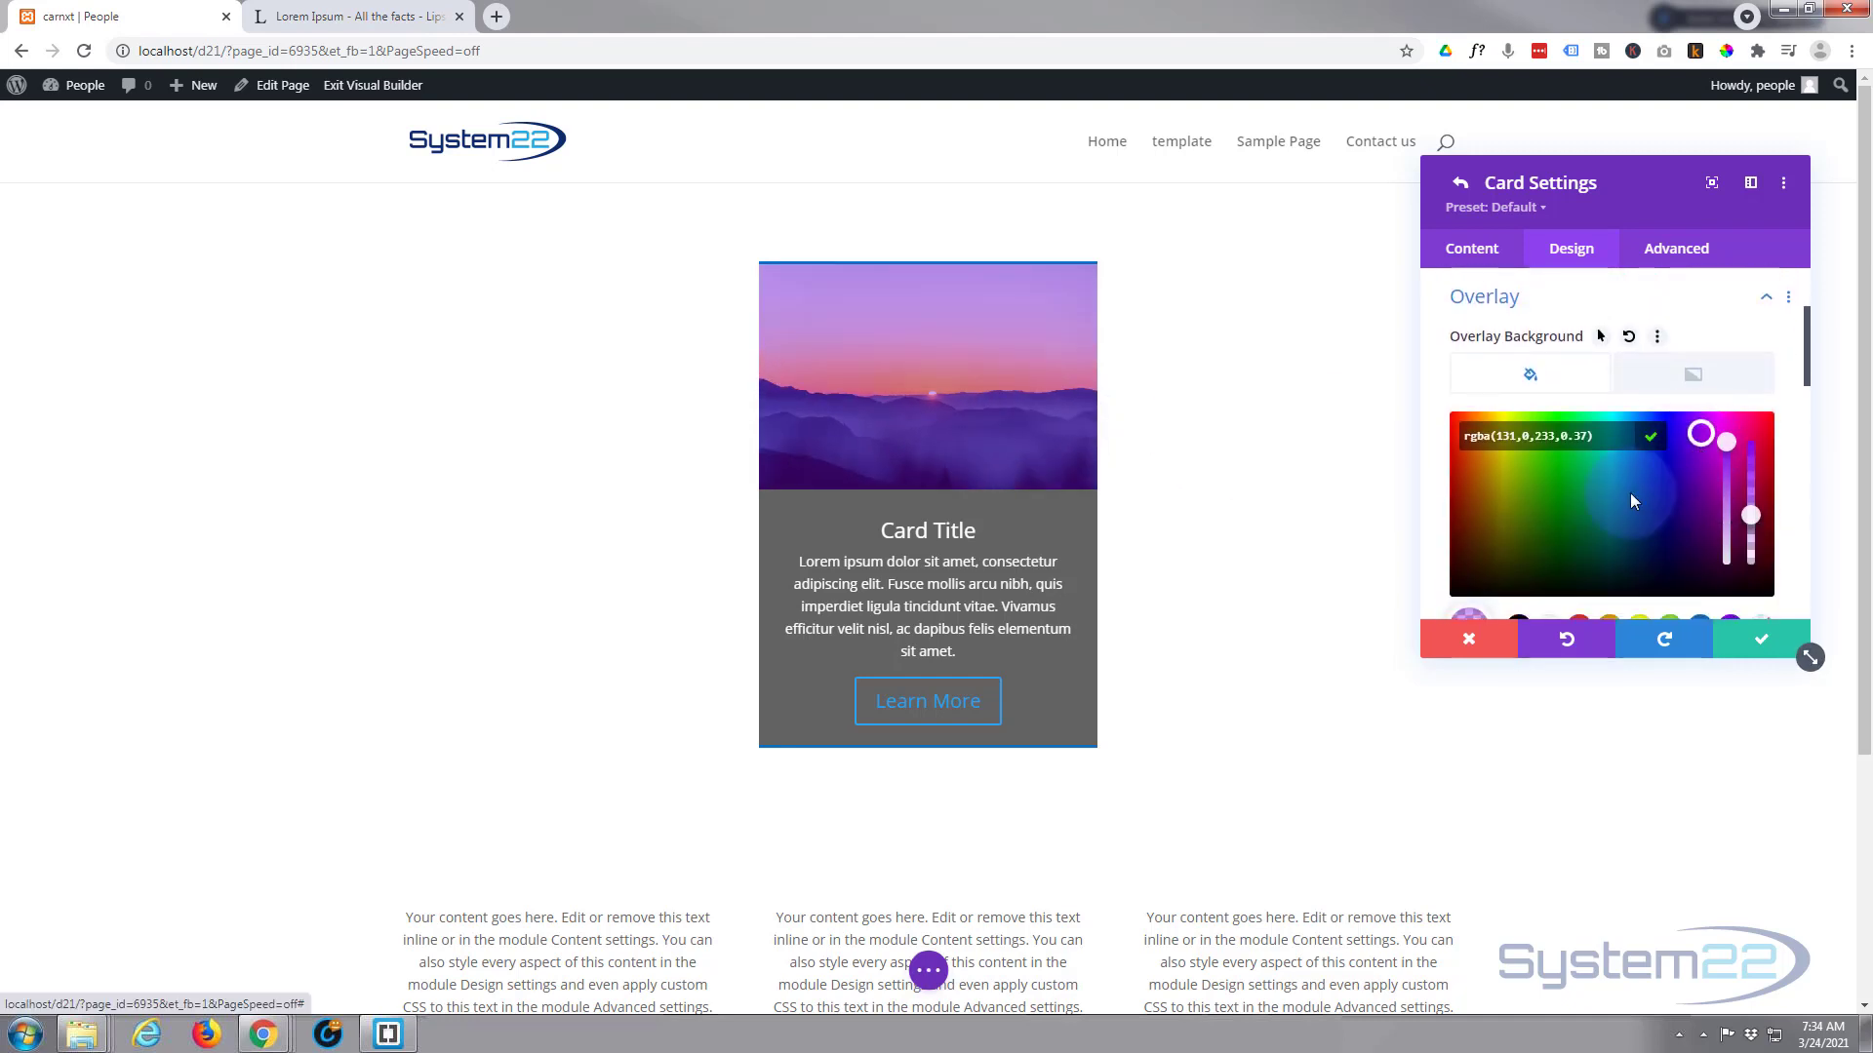
{"action": "scroll", "coordinate": [1631, 501], "scroll_direction": "down", "scroll_amount": 1}
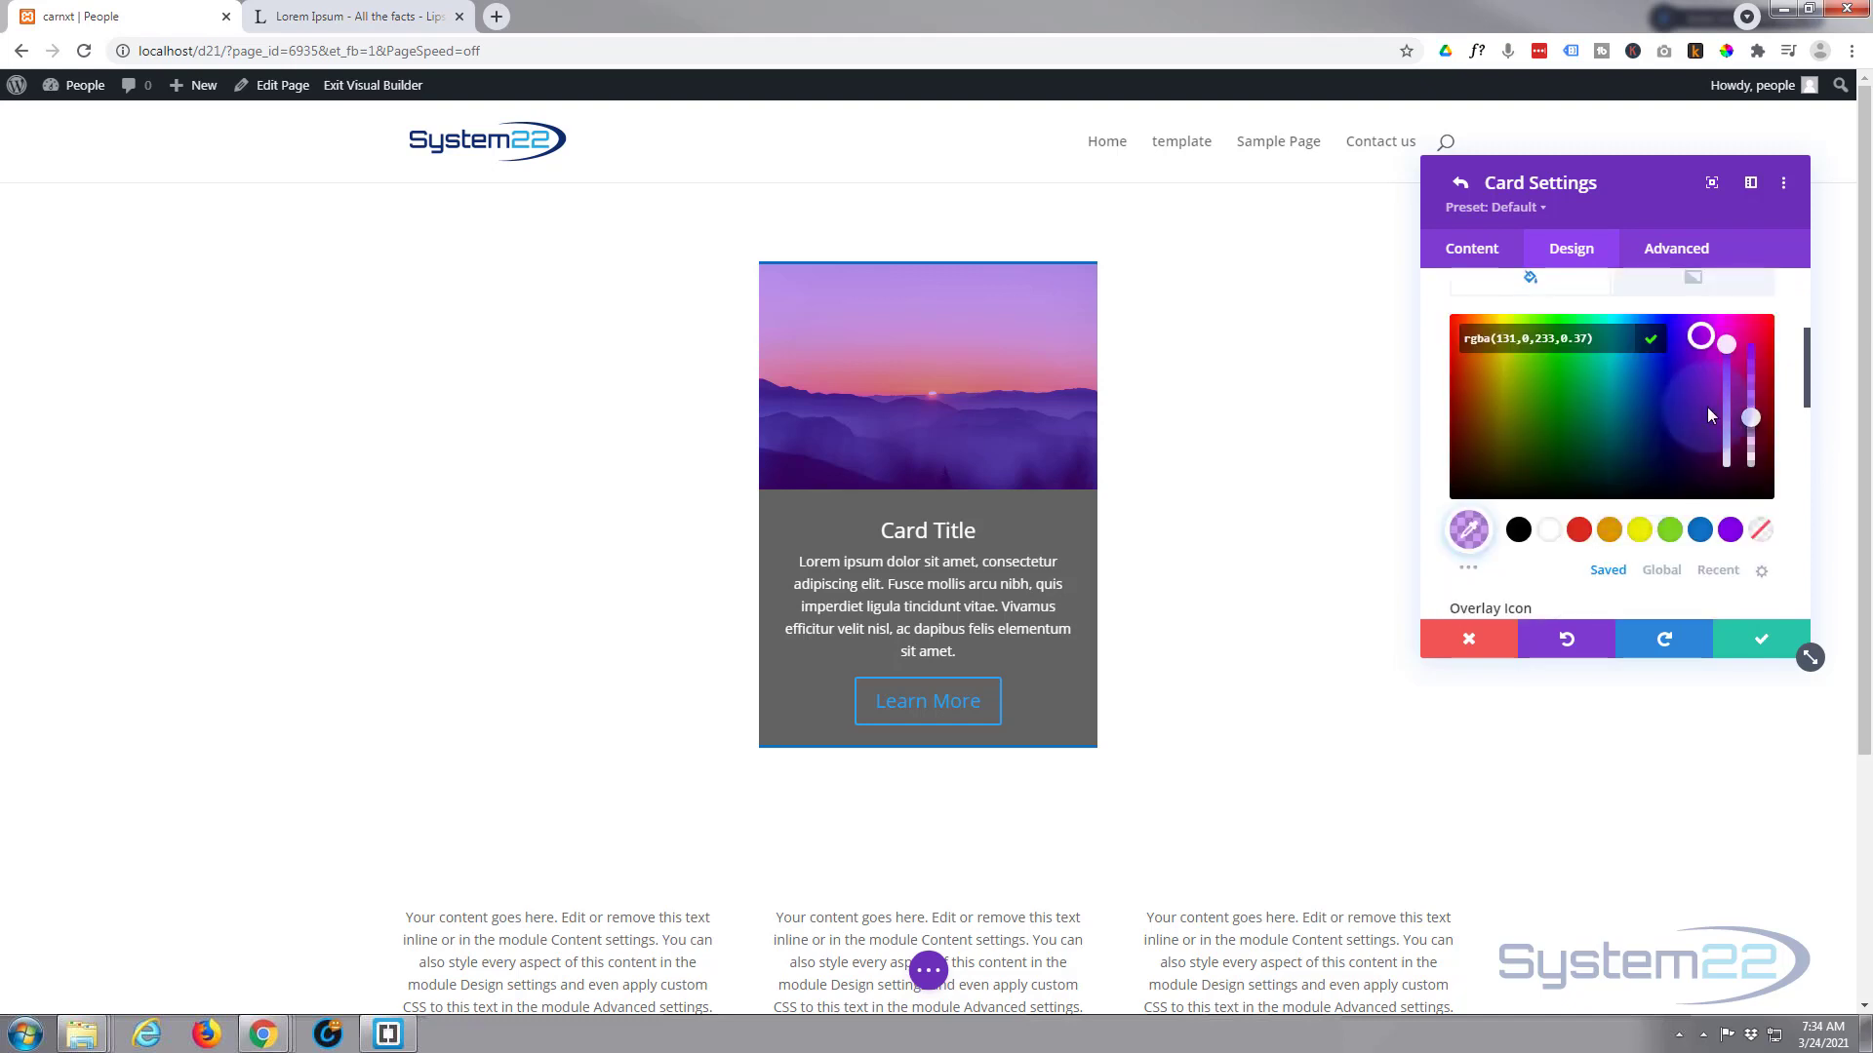
{"action": "left_click", "coordinate": [1761, 529]}
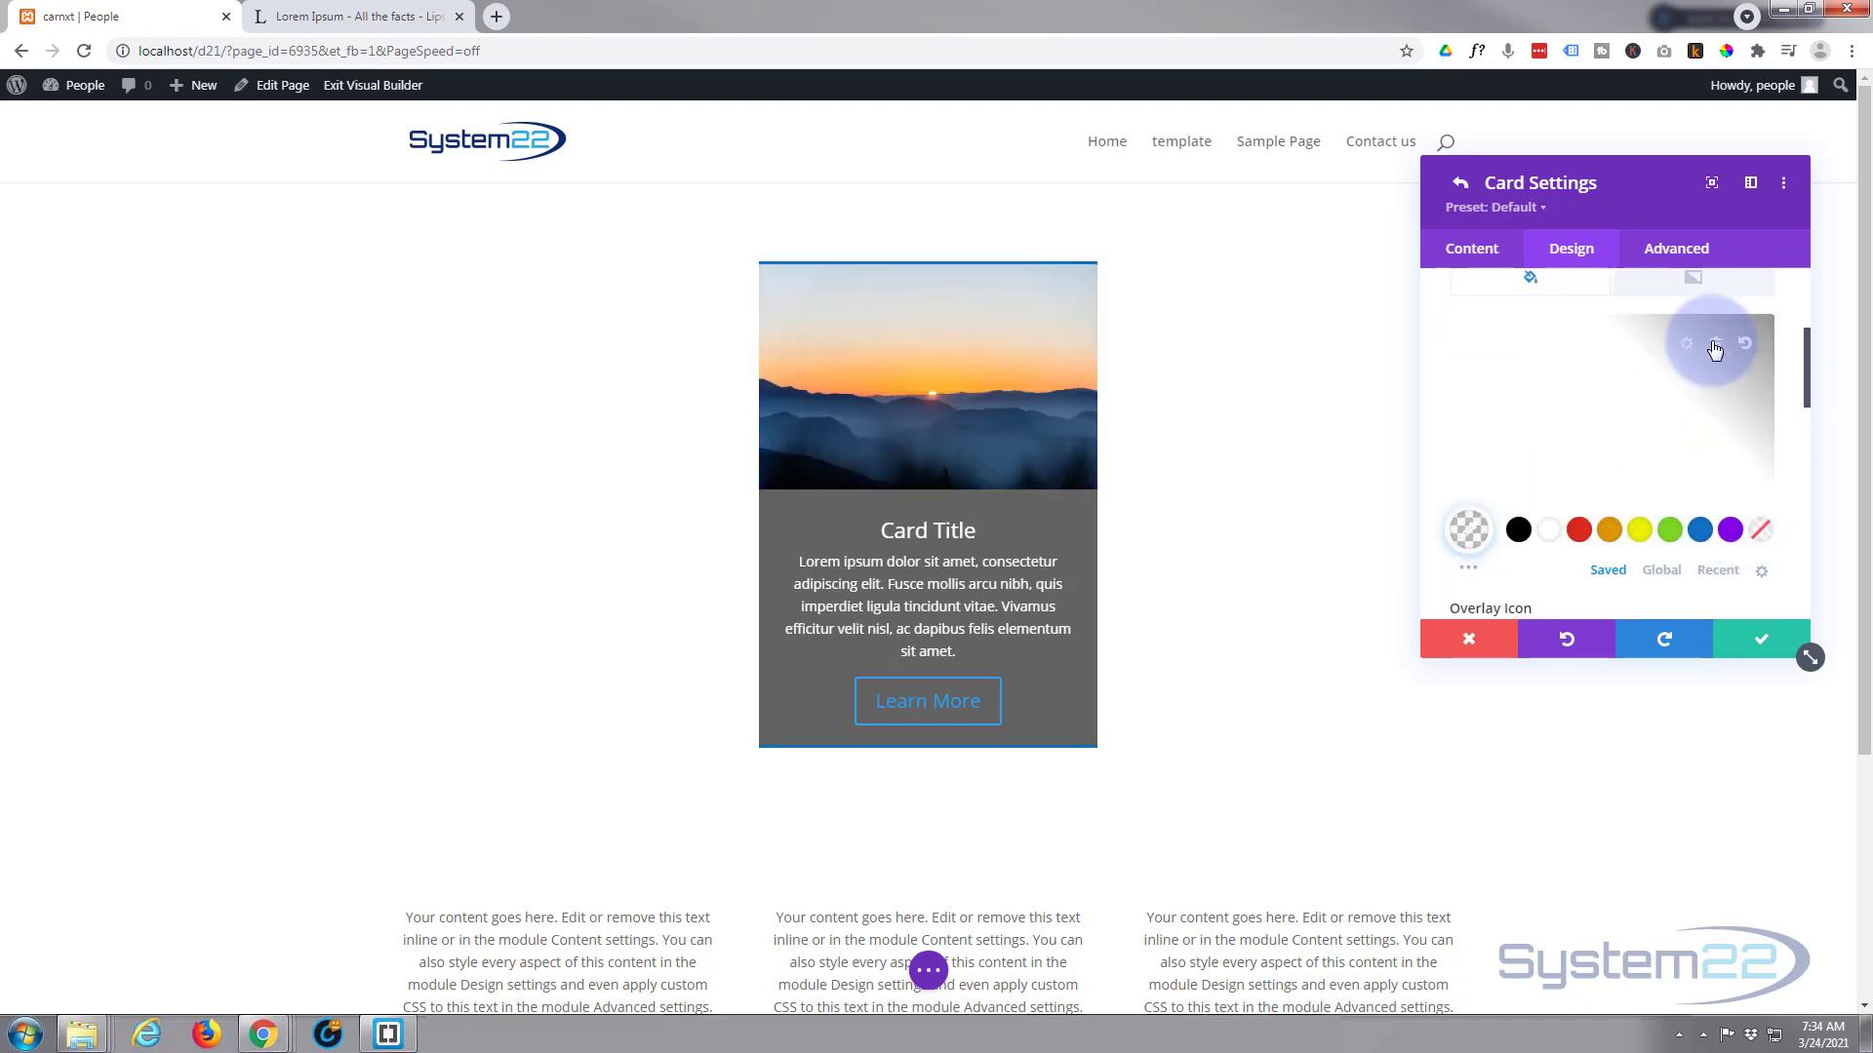
Review the card's overlay icon options and its badge styling options
{"action": "scroll", "coordinate": [1712, 363], "scroll_direction": "down", "scroll_amount": 1}
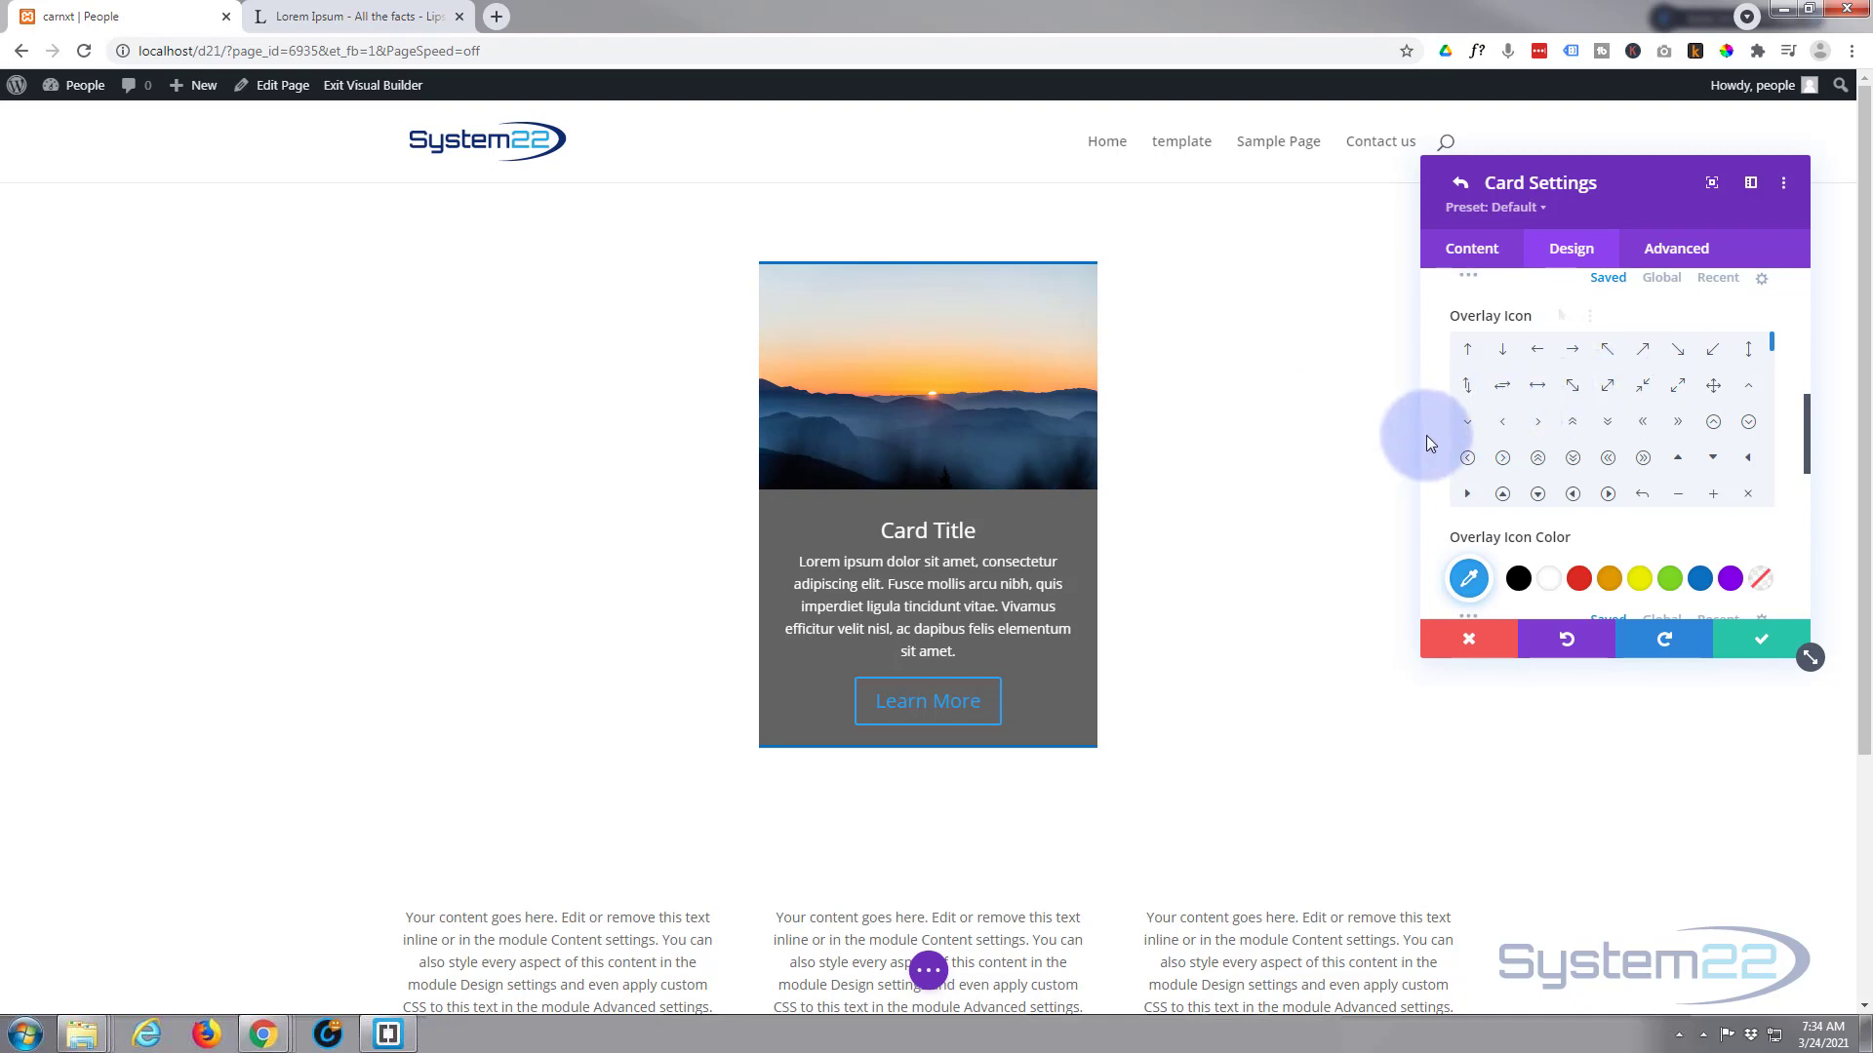
{"action": "scroll", "coordinate": [1426, 444], "scroll_direction": "down", "scroll_amount": 5}
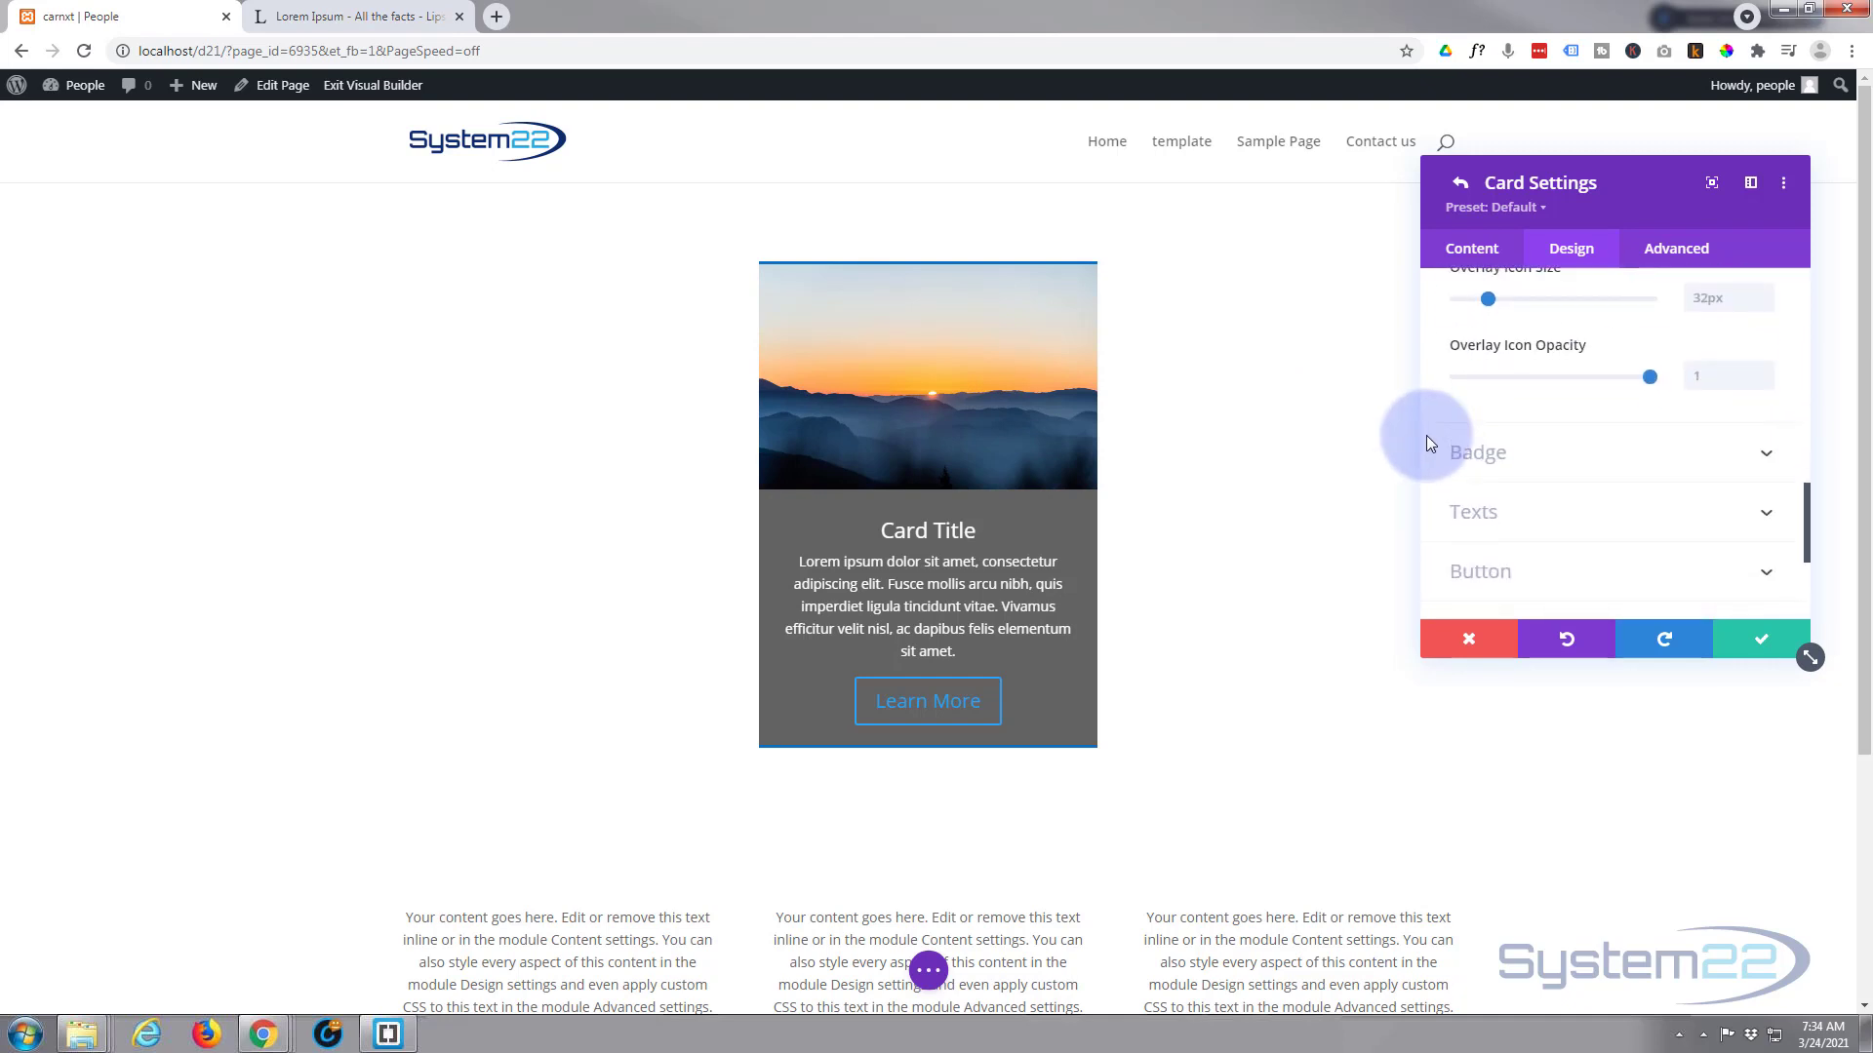
{"action": "left_click", "coordinate": [1575, 455]}
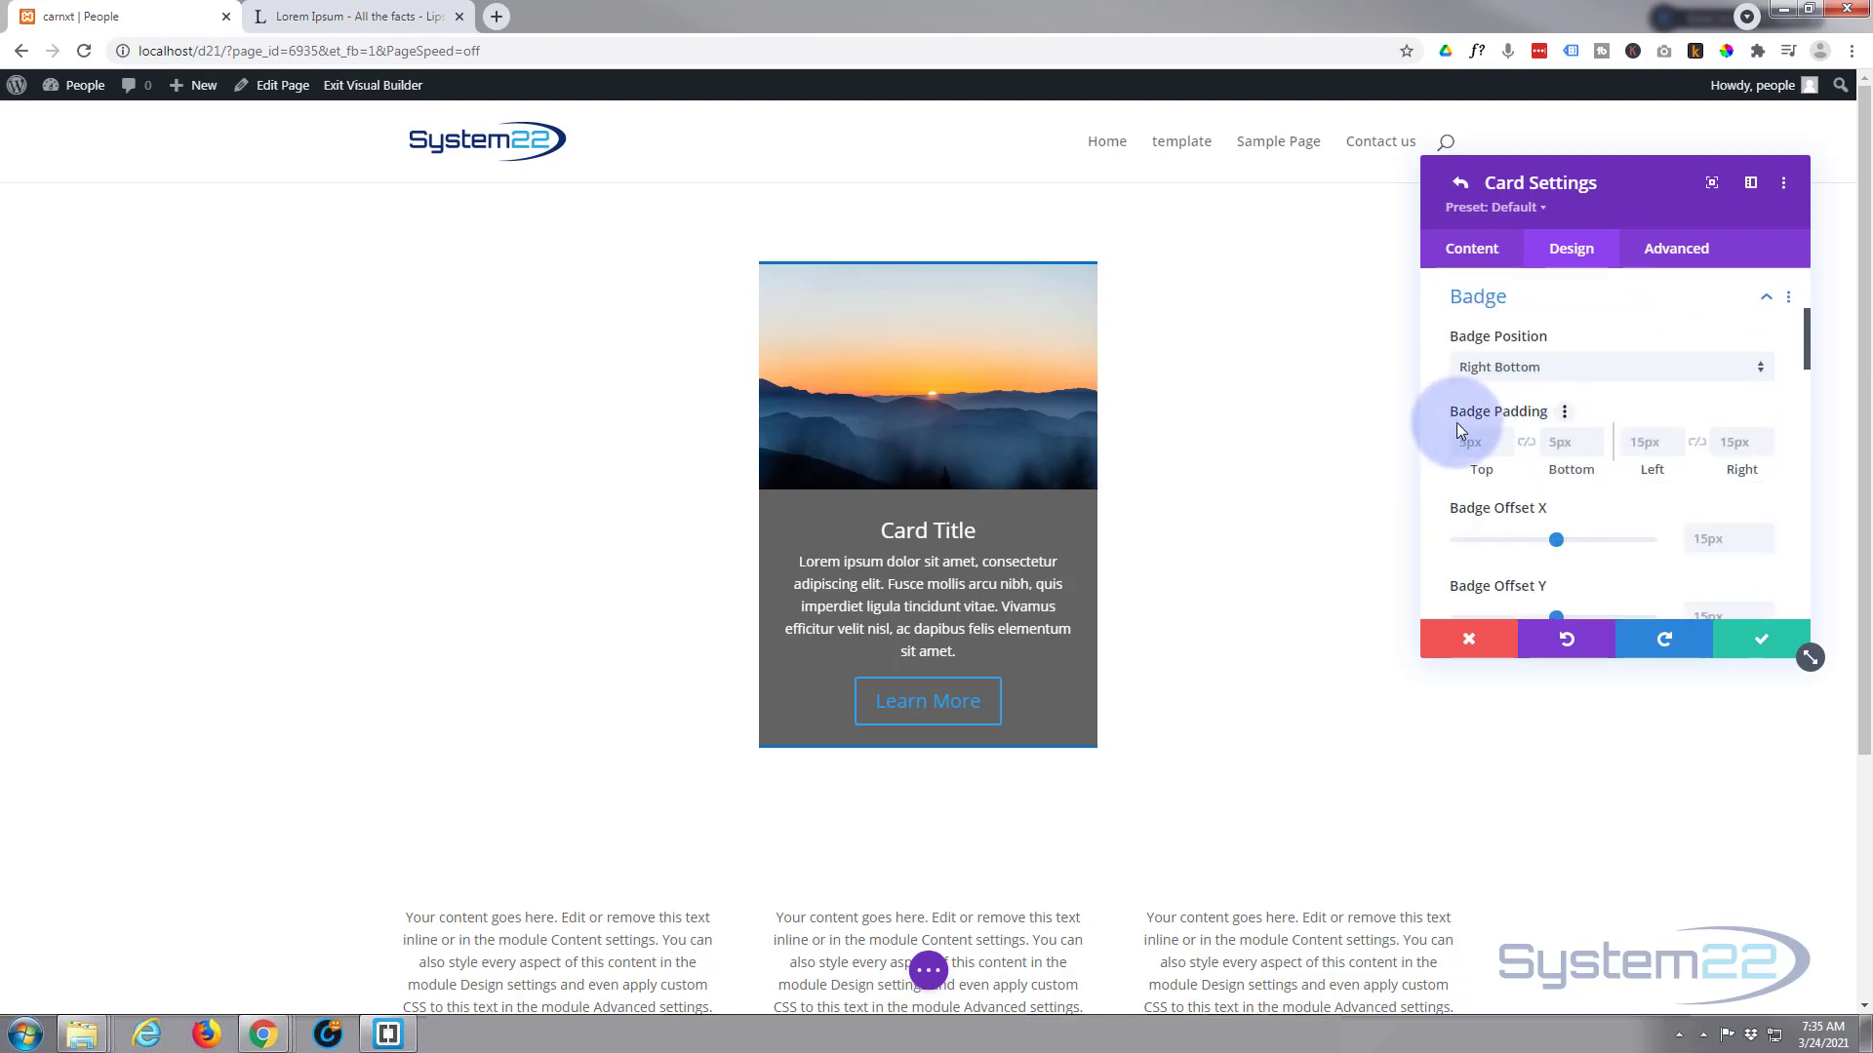
{"action": "scroll", "coordinate": [1535, 464], "scroll_direction": "down", "scroll_amount": 2}
{"action": "scroll", "coordinate": [1536, 464], "scroll_direction": "down", "scroll_amount": 3}
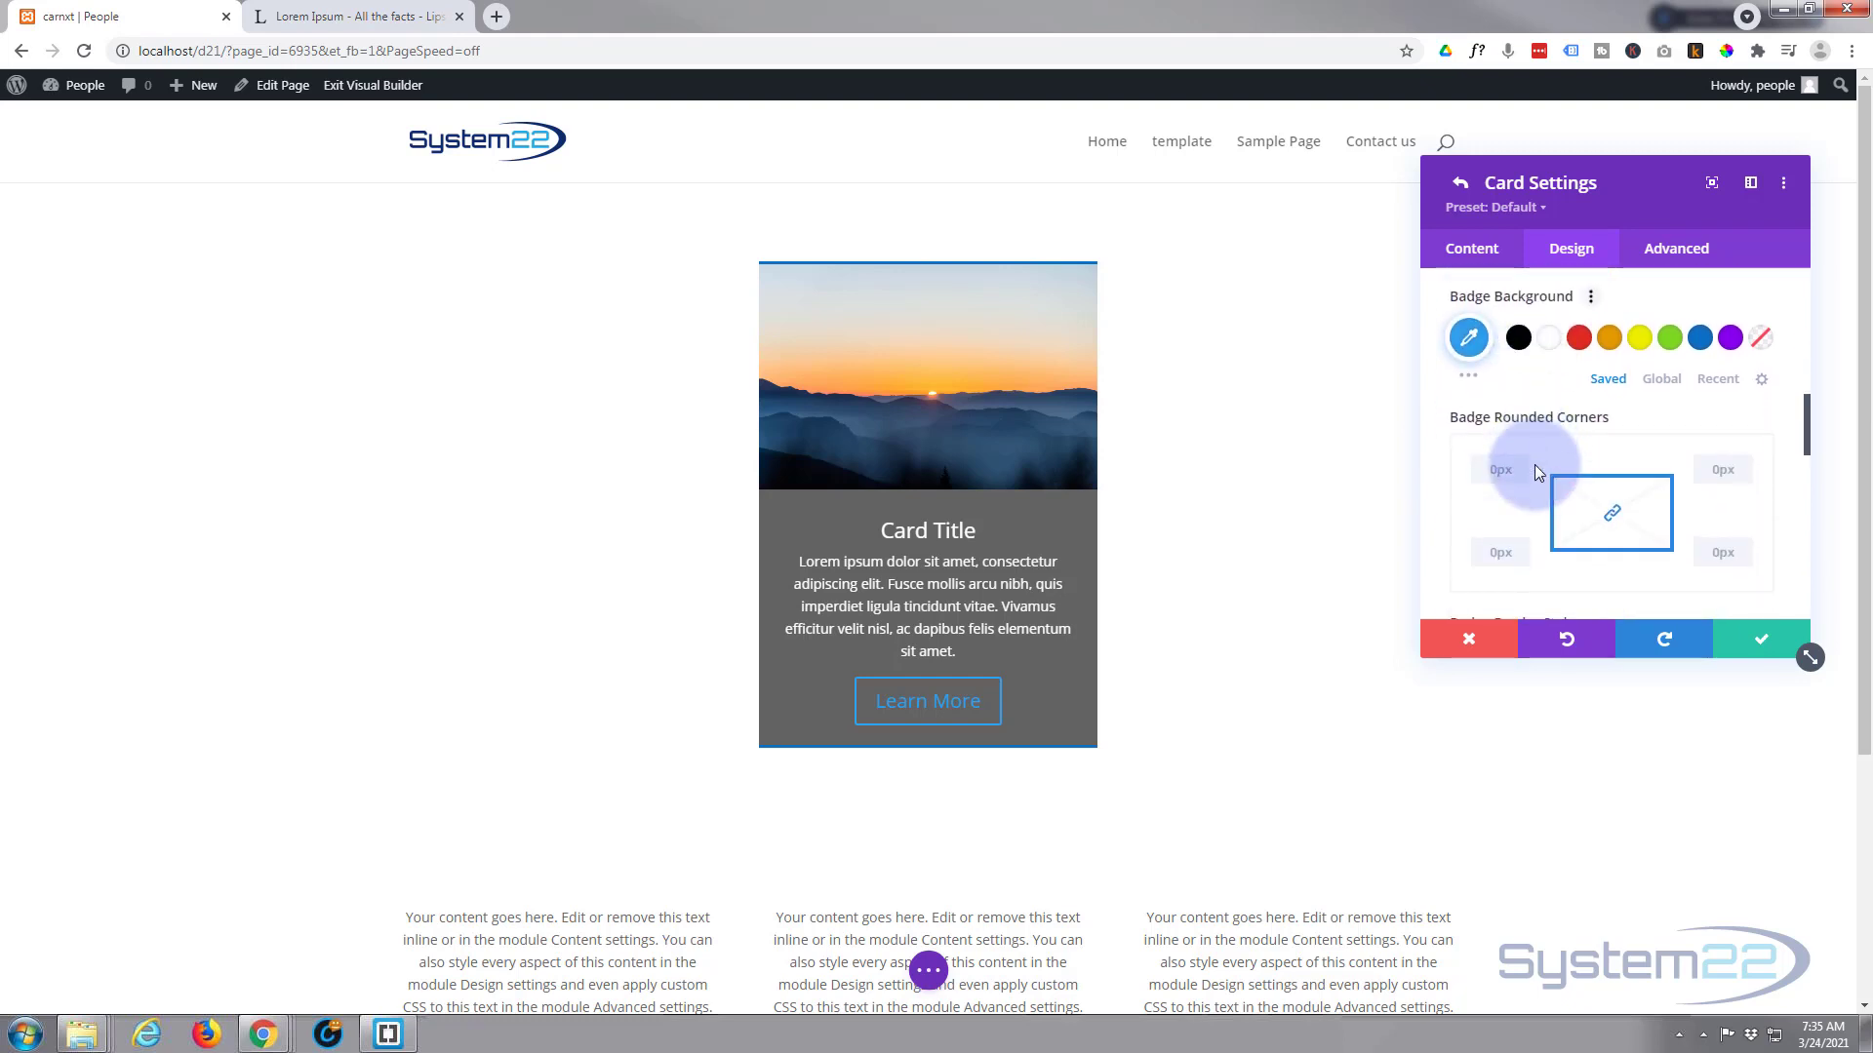
{"action": "scroll", "coordinate": [1538, 463], "scroll_direction": "down", "scroll_amount": 3}
{"action": "scroll", "coordinate": [1543, 469], "scroll_direction": "down", "scroll_amount": 7}
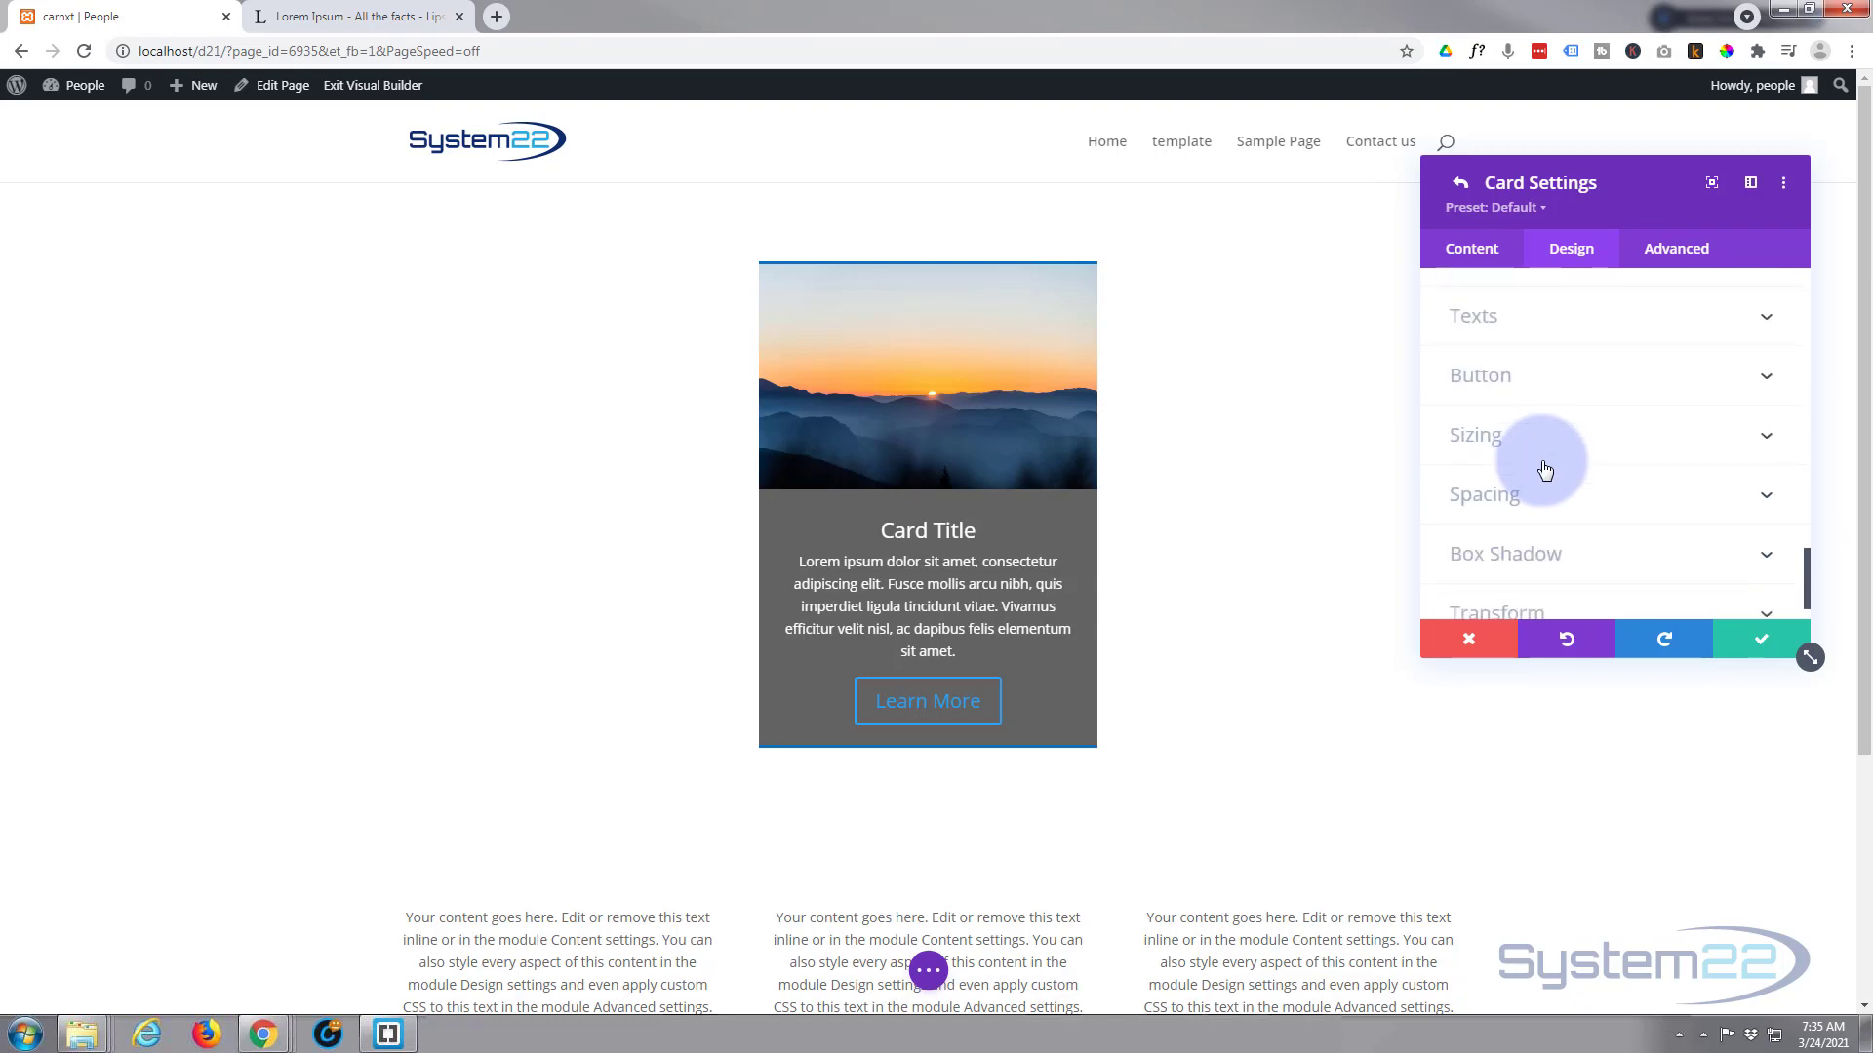
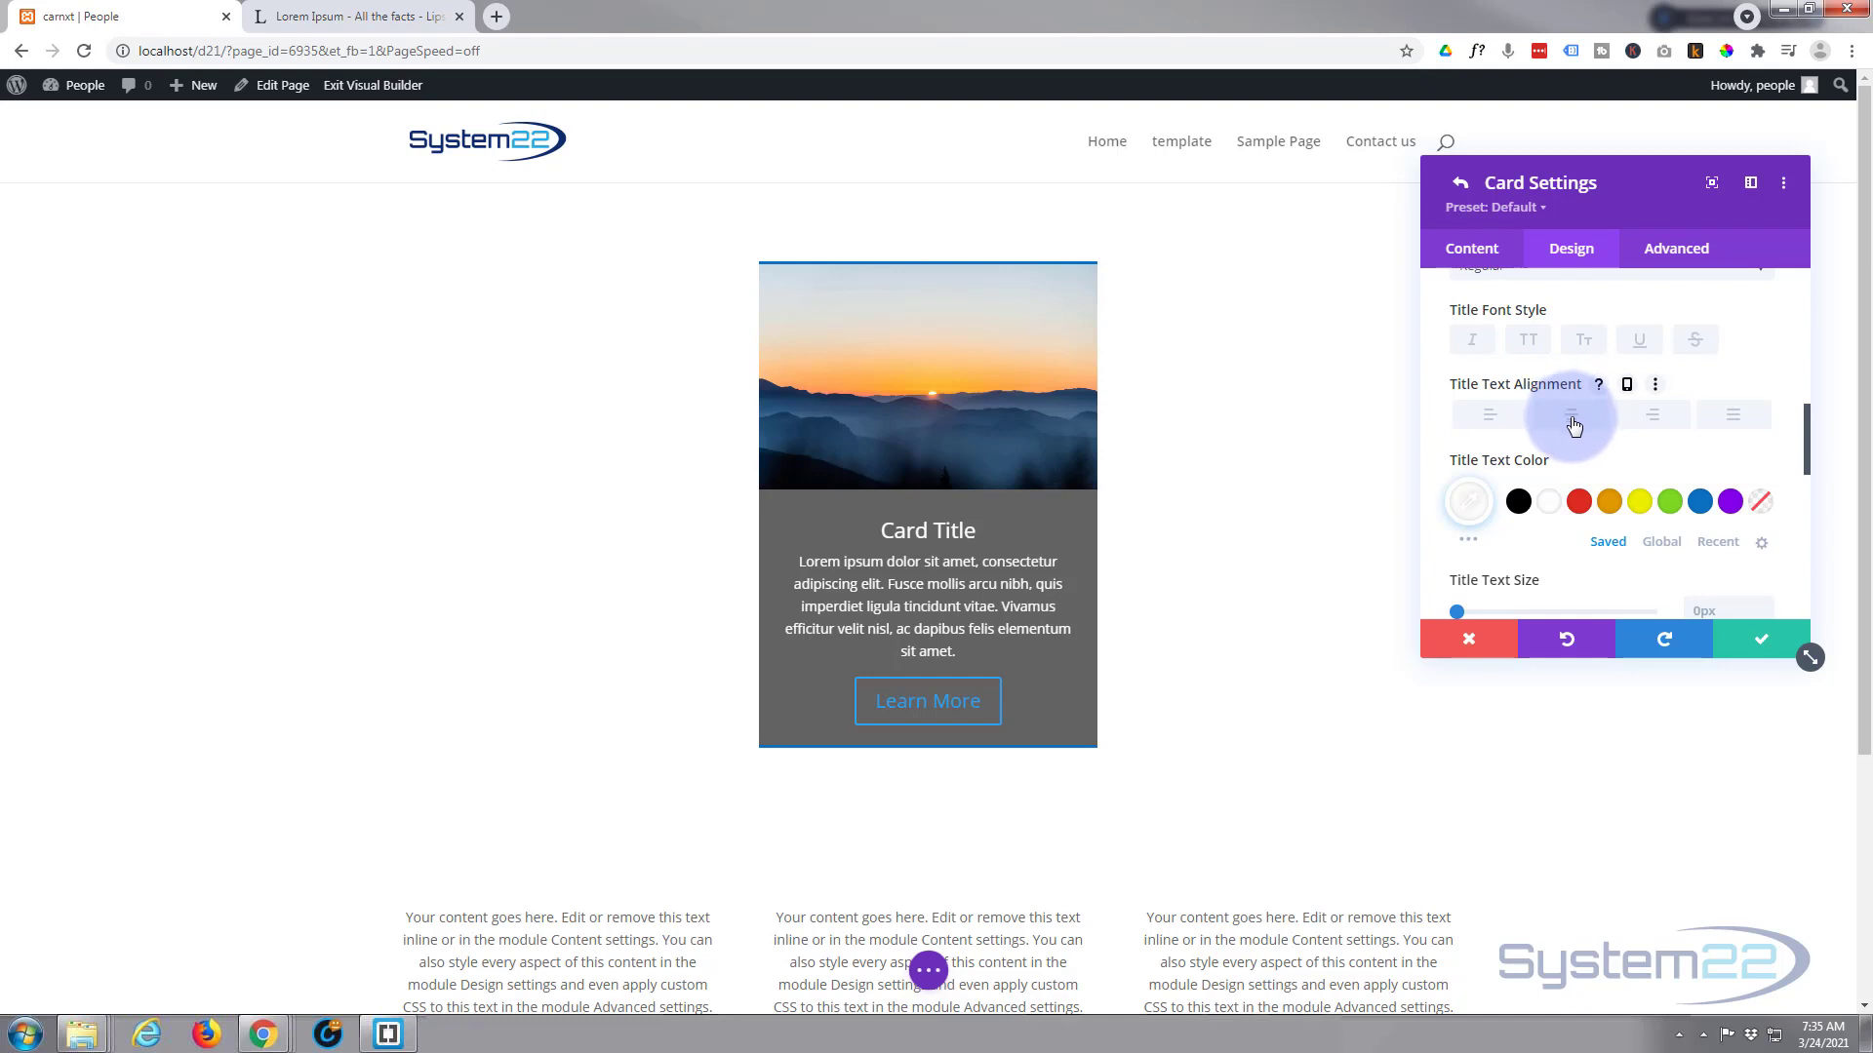
Enable custom styles for the card's button
{"action": "scroll", "coordinate": [1565, 417], "scroll_direction": "down", "scroll_amount": 3}
{"action": "scroll", "coordinate": [1570, 413], "scroll_direction": "down", "scroll_amount": 3}
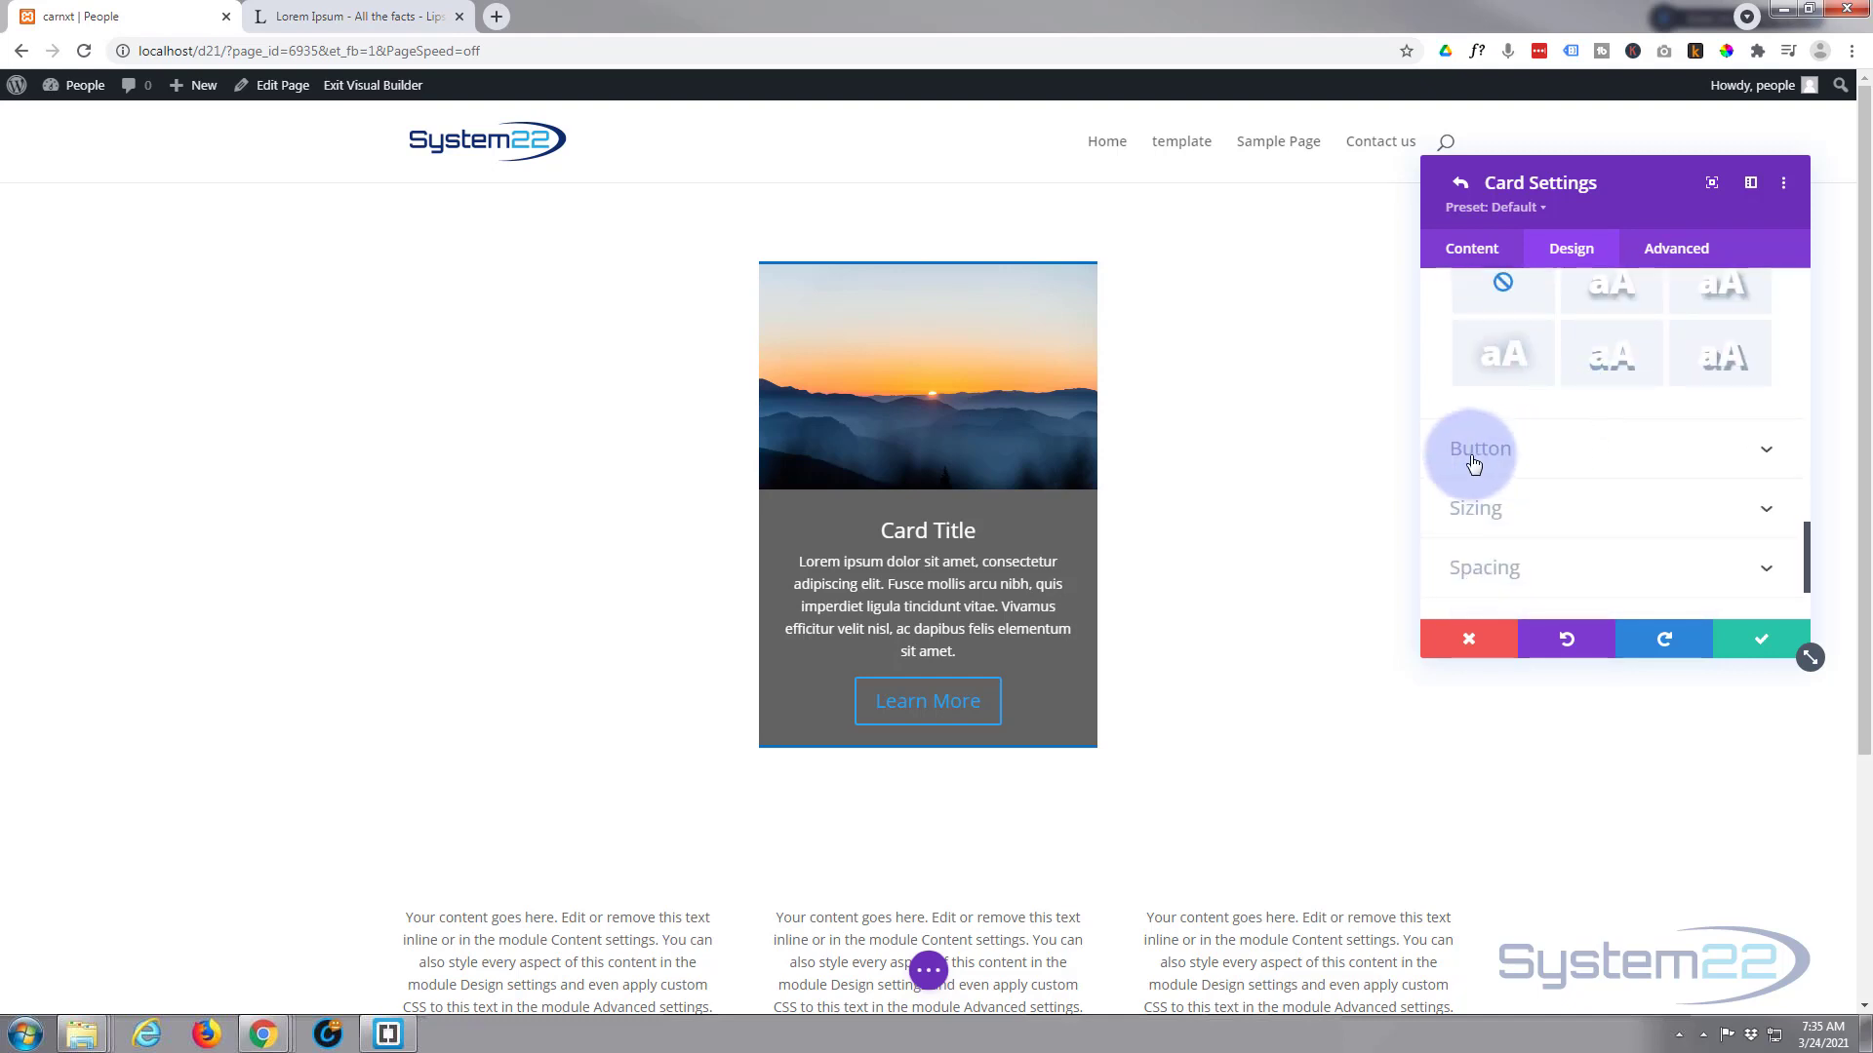
{"action": "left_click", "coordinate": [1612, 458]}
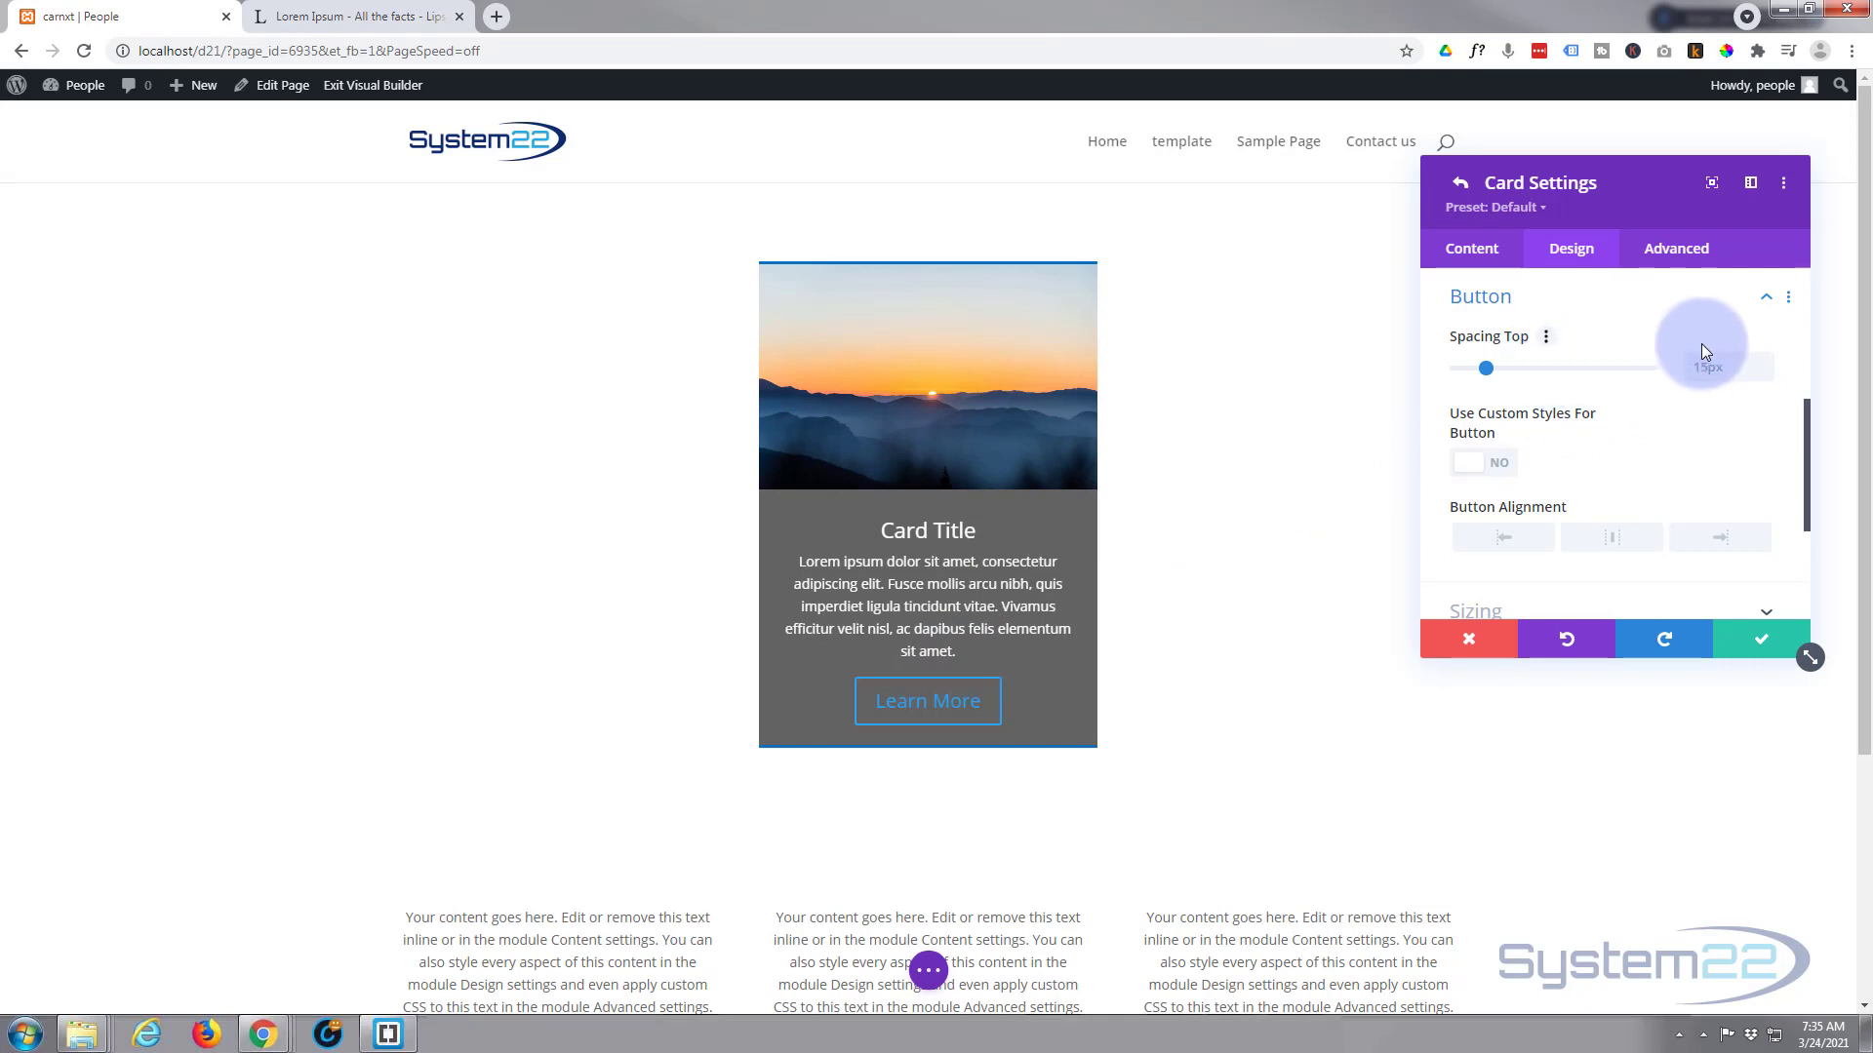
{"action": "left_click", "coordinate": [1477, 468]}
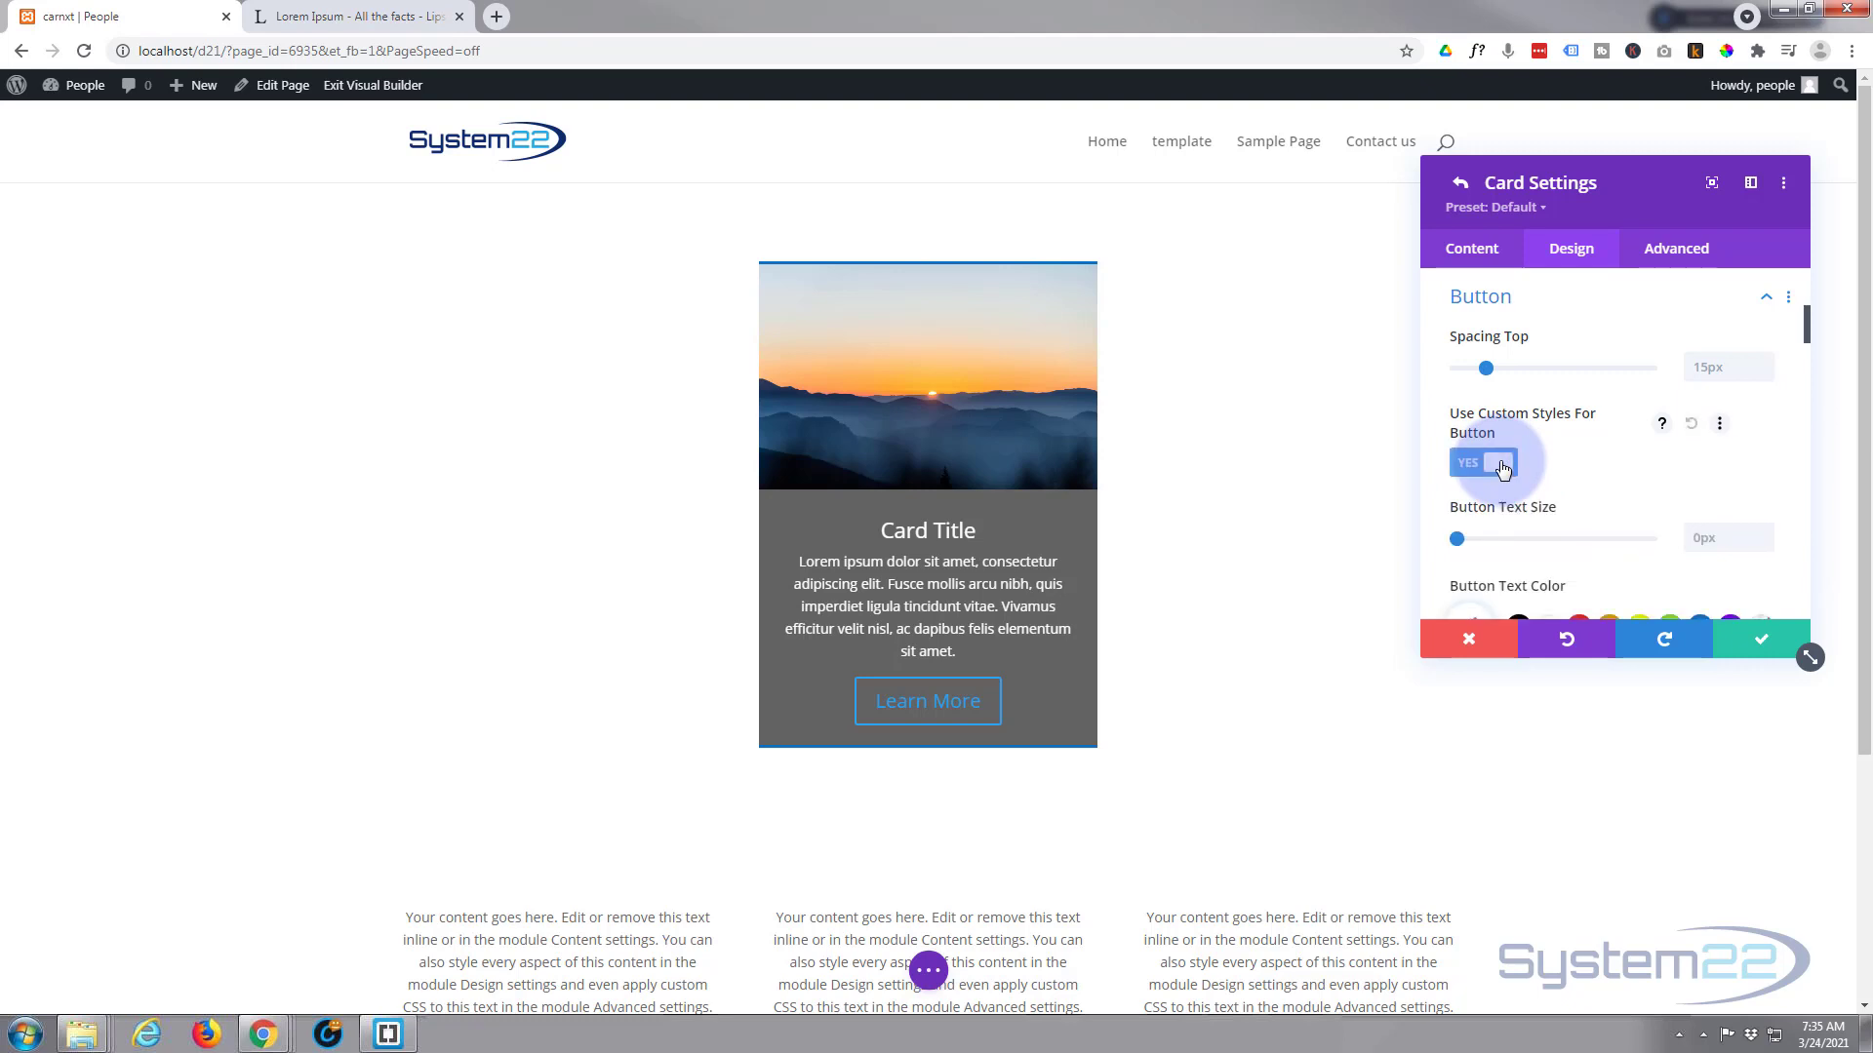
Examine the custom button options, including text color, background, border, font, icon and icon placement
{"action": "scroll", "coordinate": [1528, 450], "scroll_direction": "down", "scroll_amount": 2}
{"action": "scroll", "coordinate": [1530, 456], "scroll_direction": "down", "scroll_amount": 2}
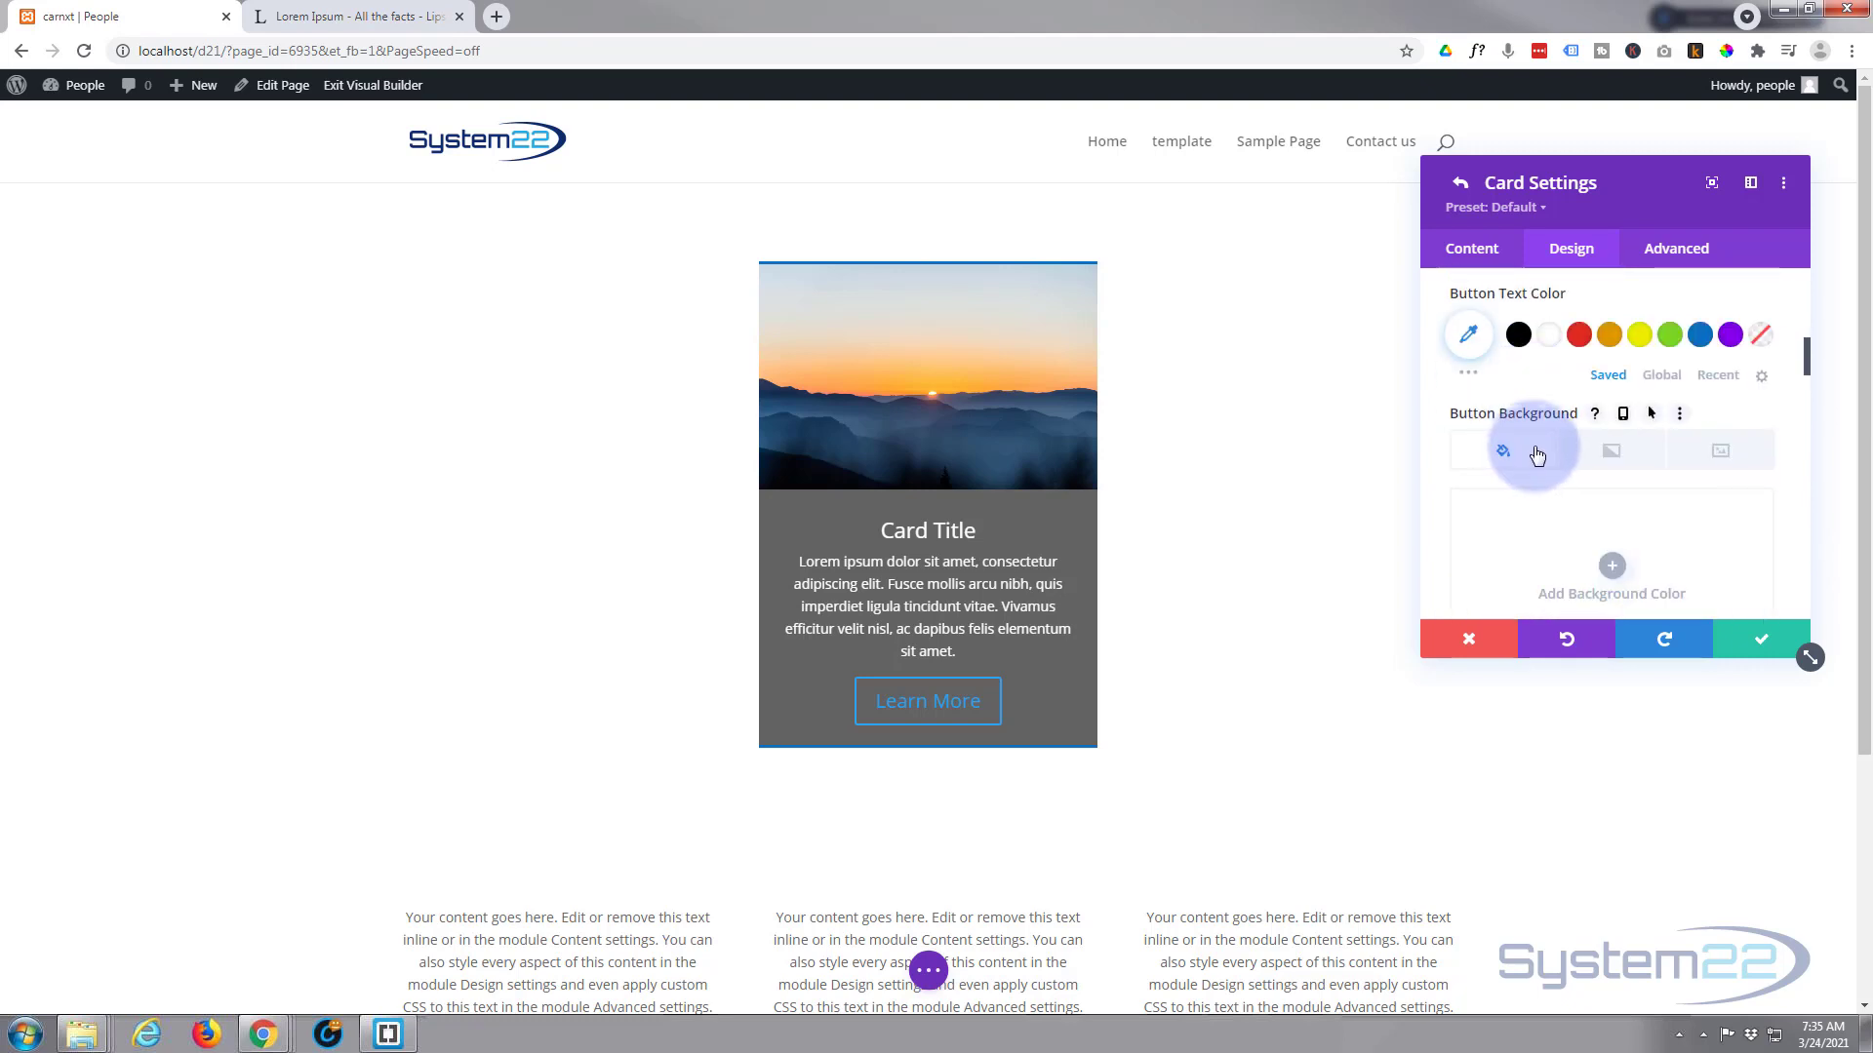
{"action": "scroll", "coordinate": [1535, 457], "scroll_direction": "down", "scroll_amount": 4}
{"action": "scroll", "coordinate": [1537, 445], "scroll_direction": "down", "scroll_amount": 2}
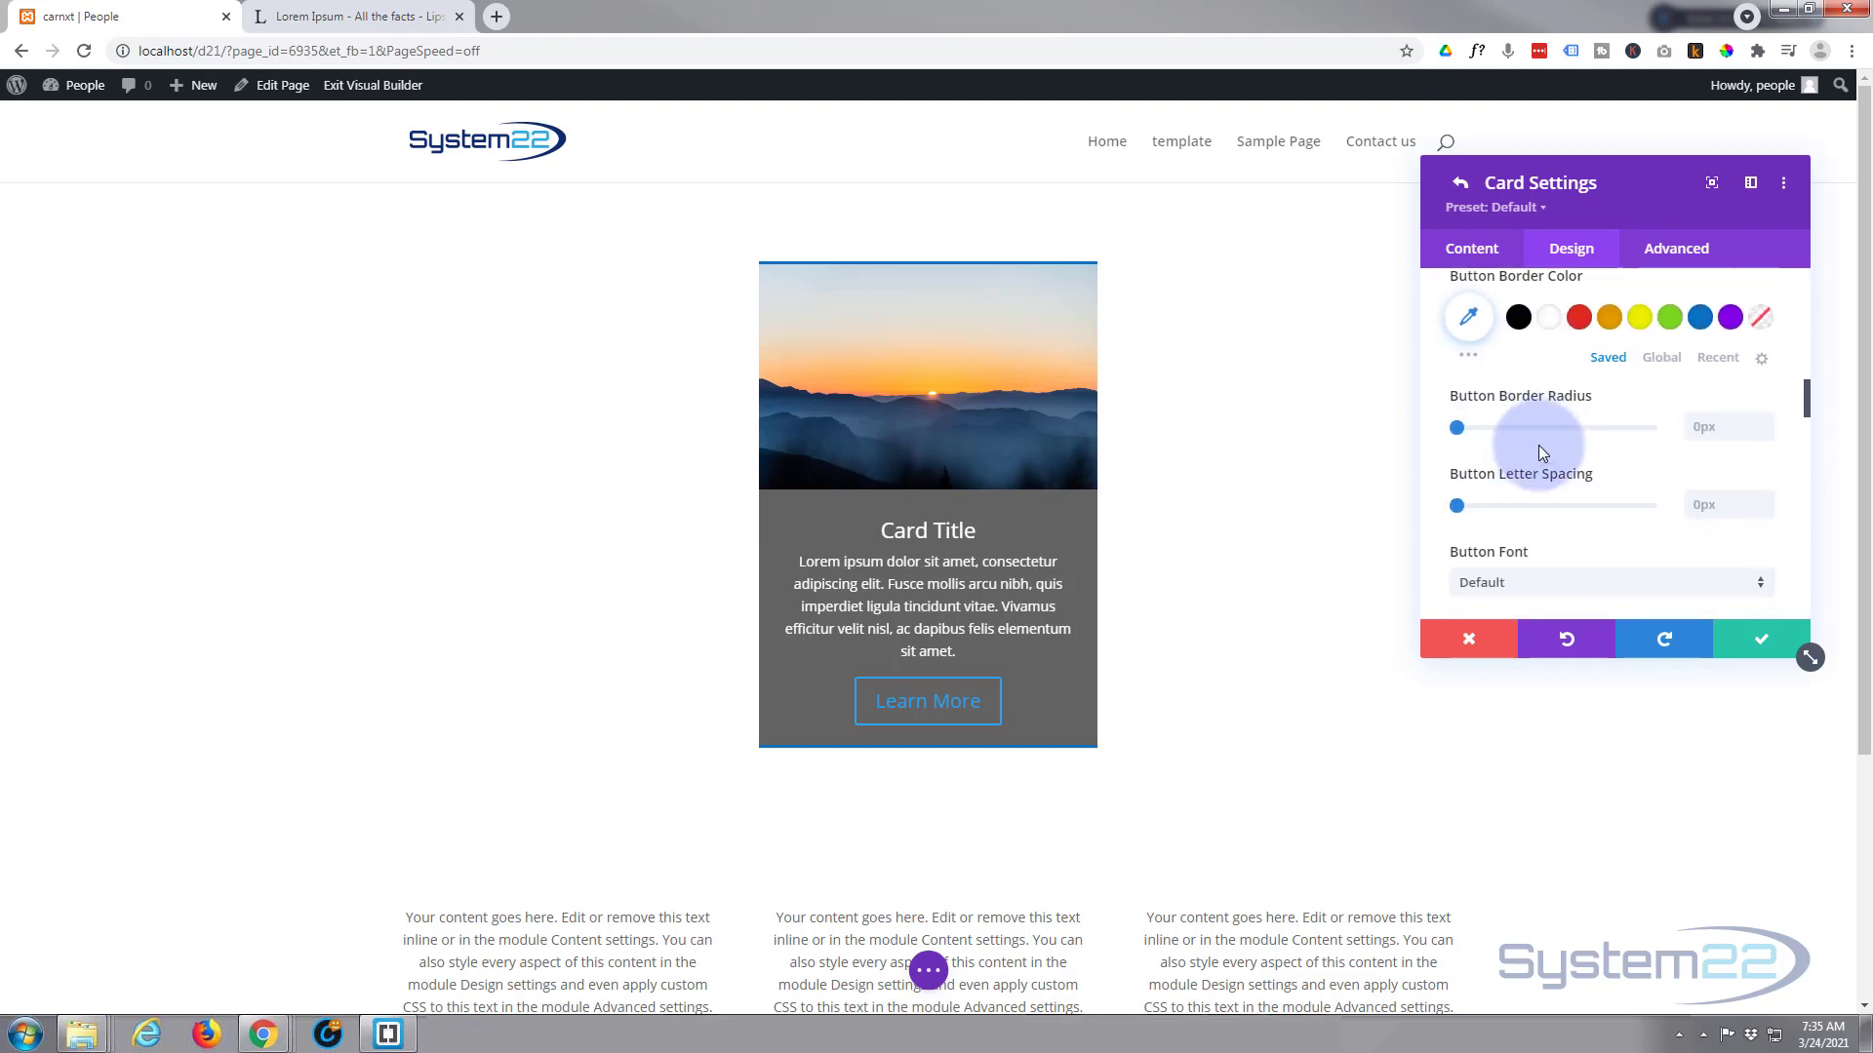
{"action": "scroll", "coordinate": [1539, 445], "scroll_direction": "up", "scroll_amount": 2}
{"action": "scroll", "coordinate": [1542, 447], "scroll_direction": "up", "scroll_amount": 2}
{"action": "scroll", "coordinate": [1545, 449], "scroll_direction": "up", "scroll_amount": 5}
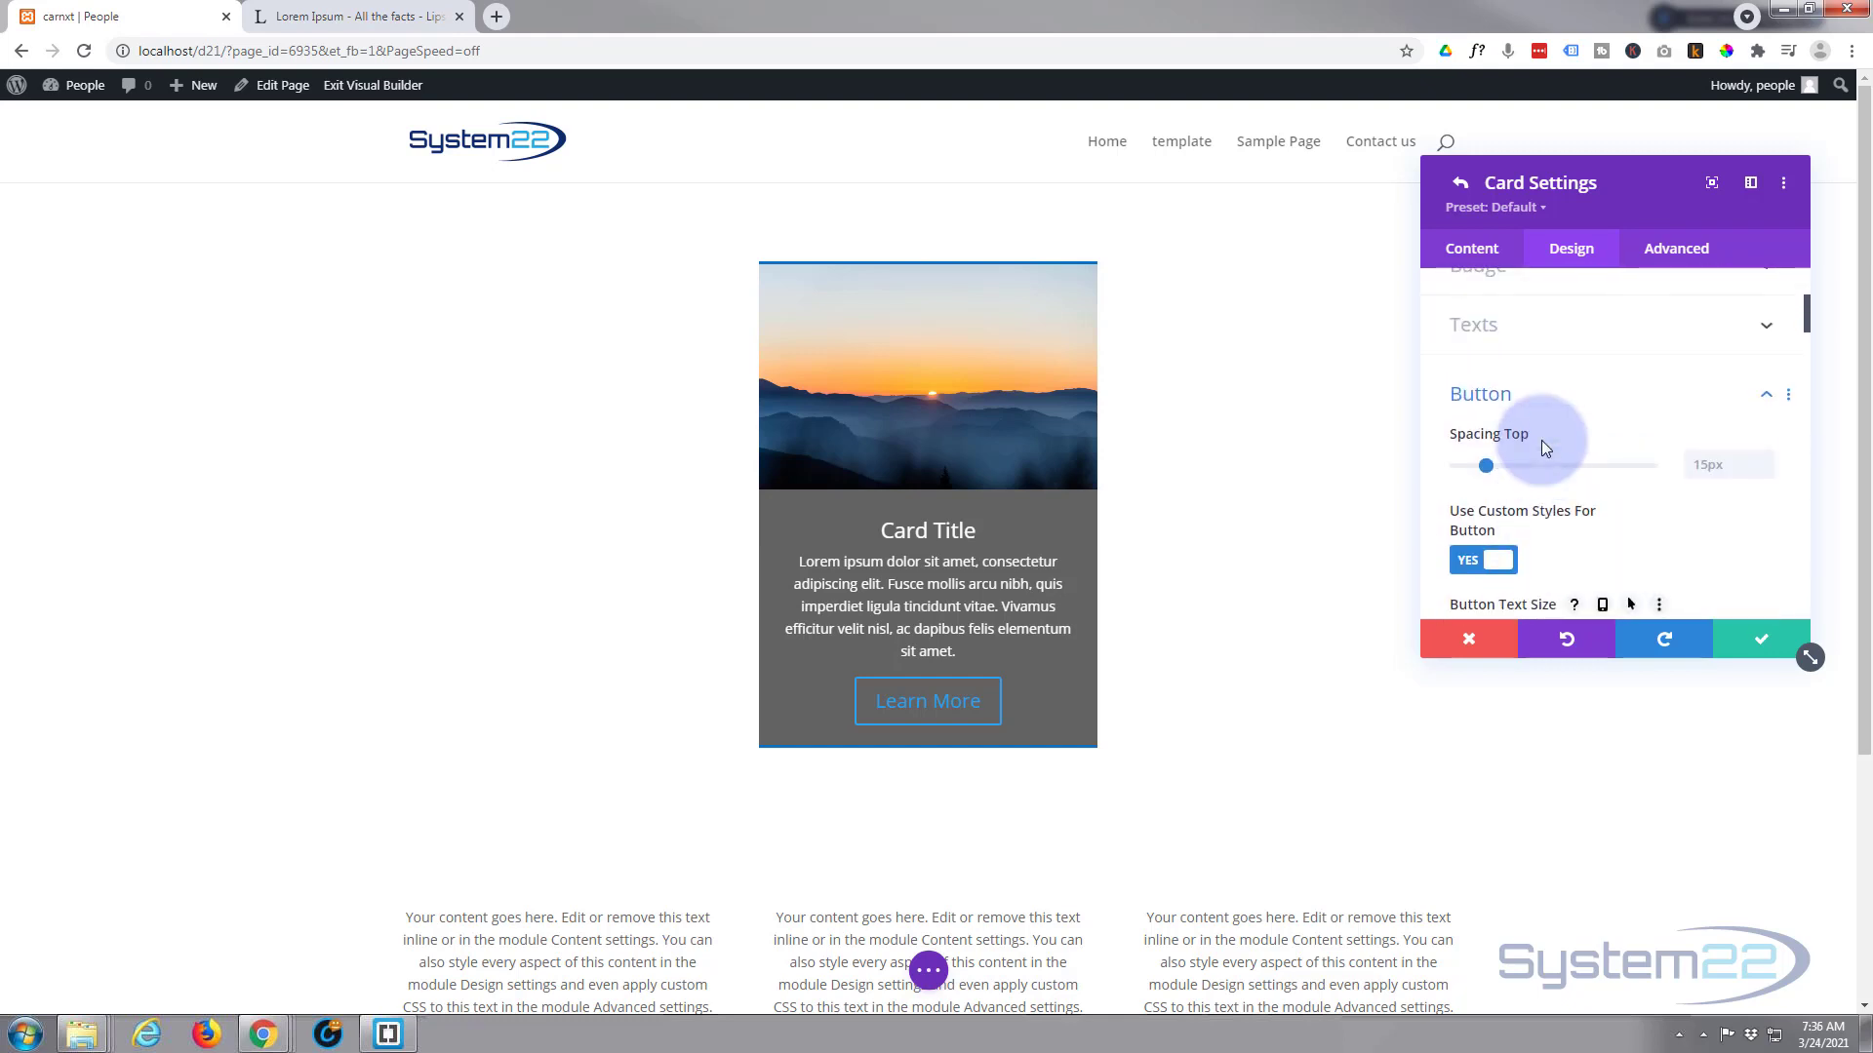
{"action": "scroll", "coordinate": [1543, 445], "scroll_direction": "down", "scroll_amount": 1}
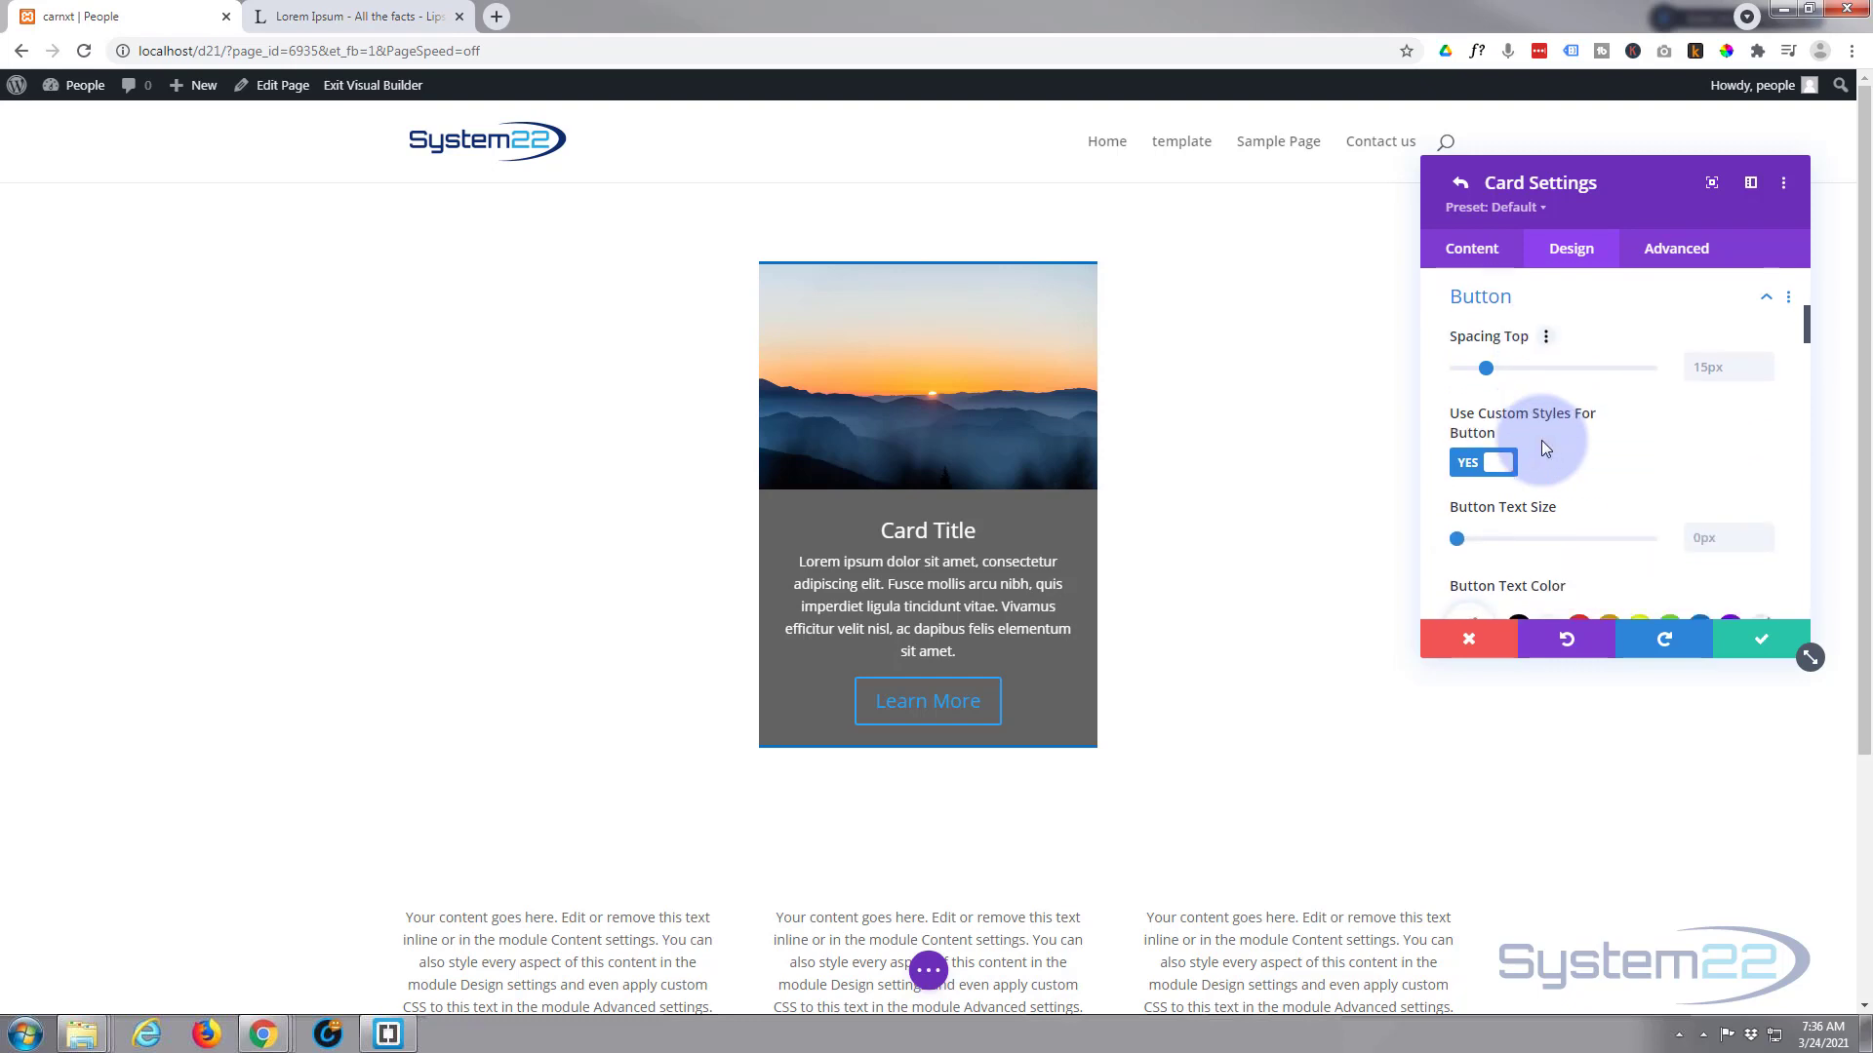
{"action": "scroll", "coordinate": [1541, 441], "scroll_direction": "down", "scroll_amount": 4}
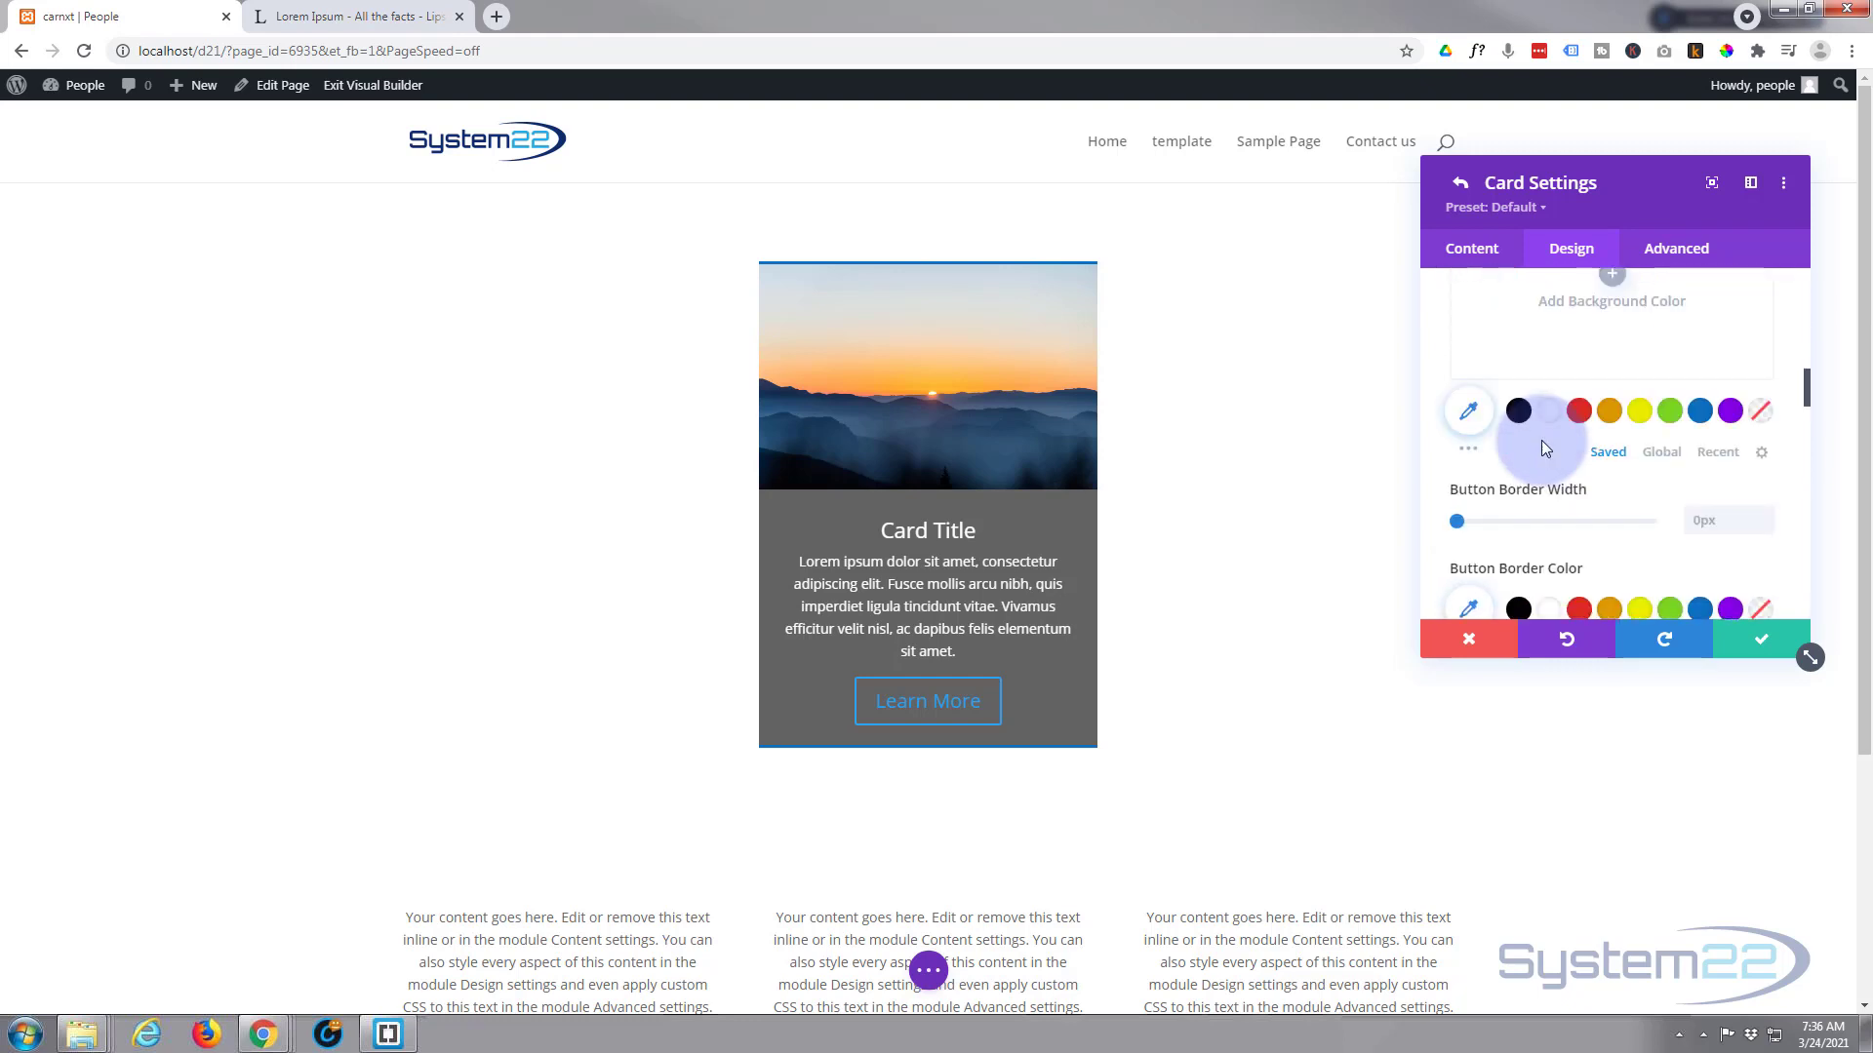
{"action": "scroll", "coordinate": [1541, 441], "scroll_direction": "down", "scroll_amount": 1}
{"action": "scroll", "coordinate": [1542, 441], "scroll_direction": "down", "scroll_amount": 4}
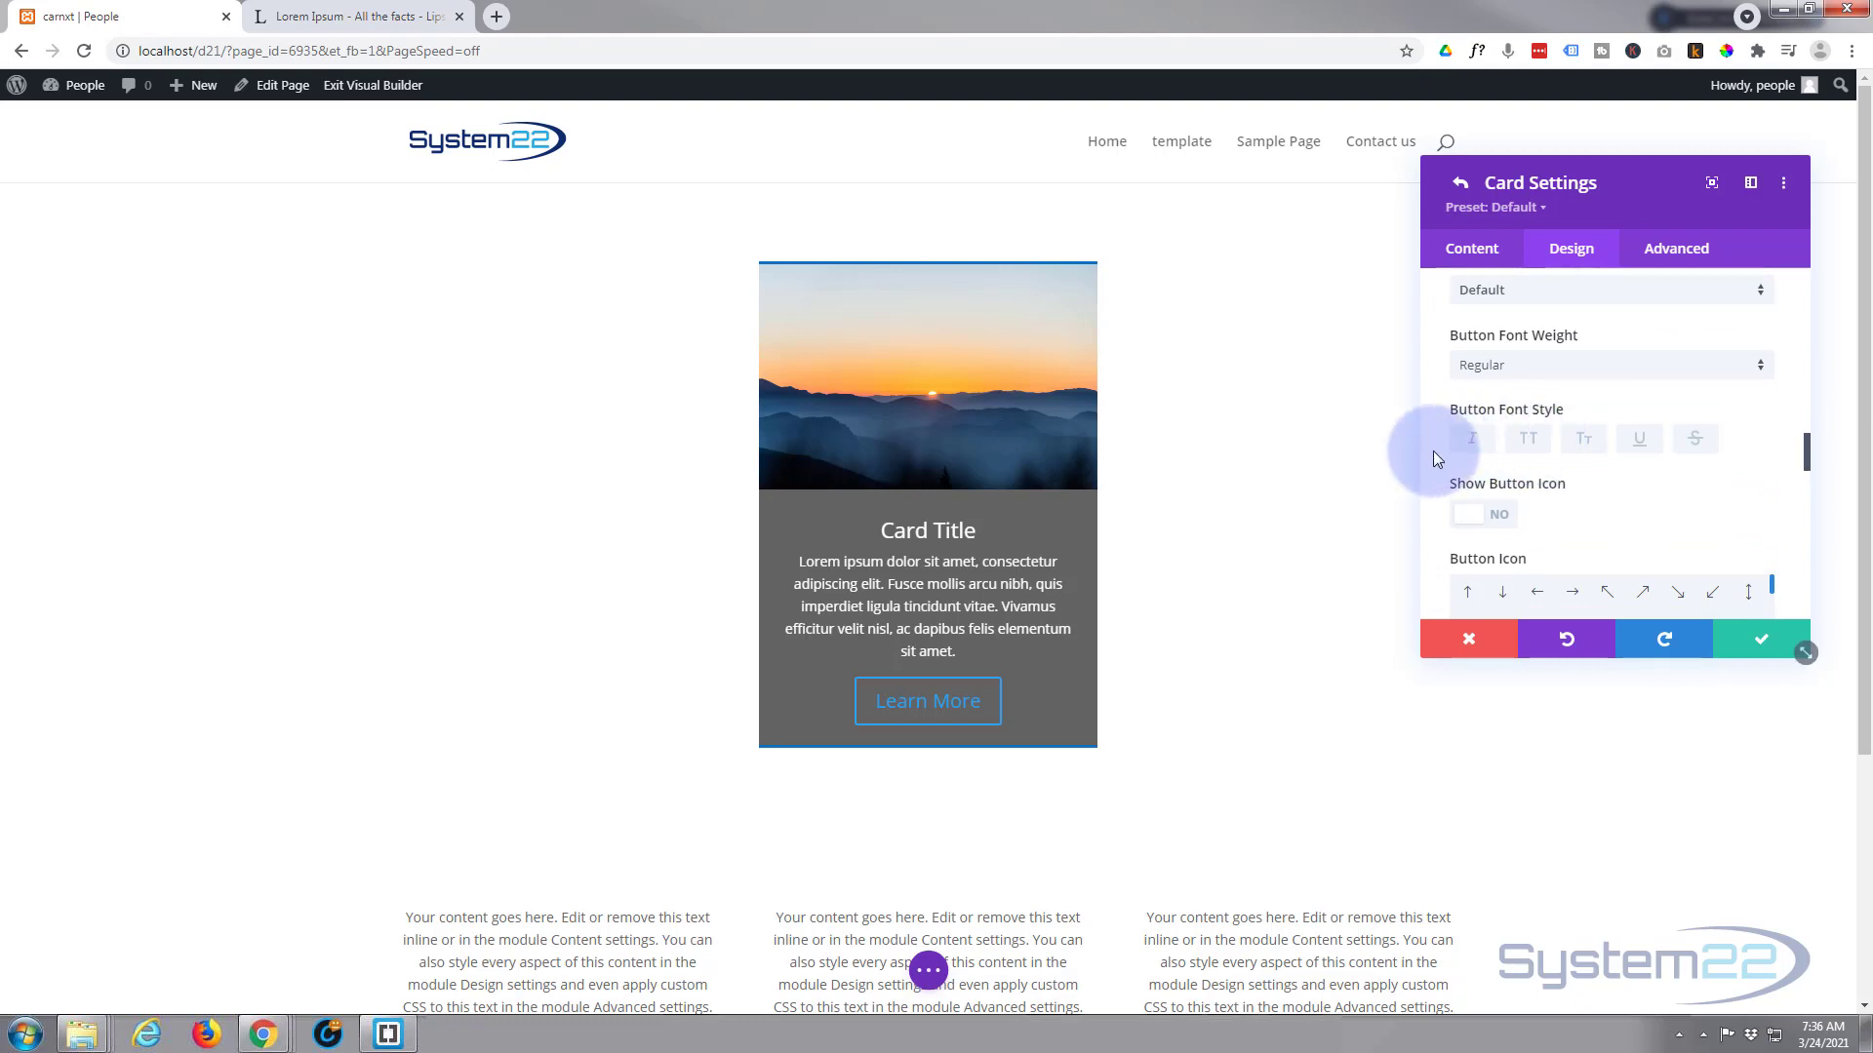
{"action": "scroll", "coordinate": [1433, 454], "scroll_direction": "down", "scroll_amount": 3}
{"action": "scroll", "coordinate": [1432, 450], "scroll_direction": "down", "scroll_amount": 3}
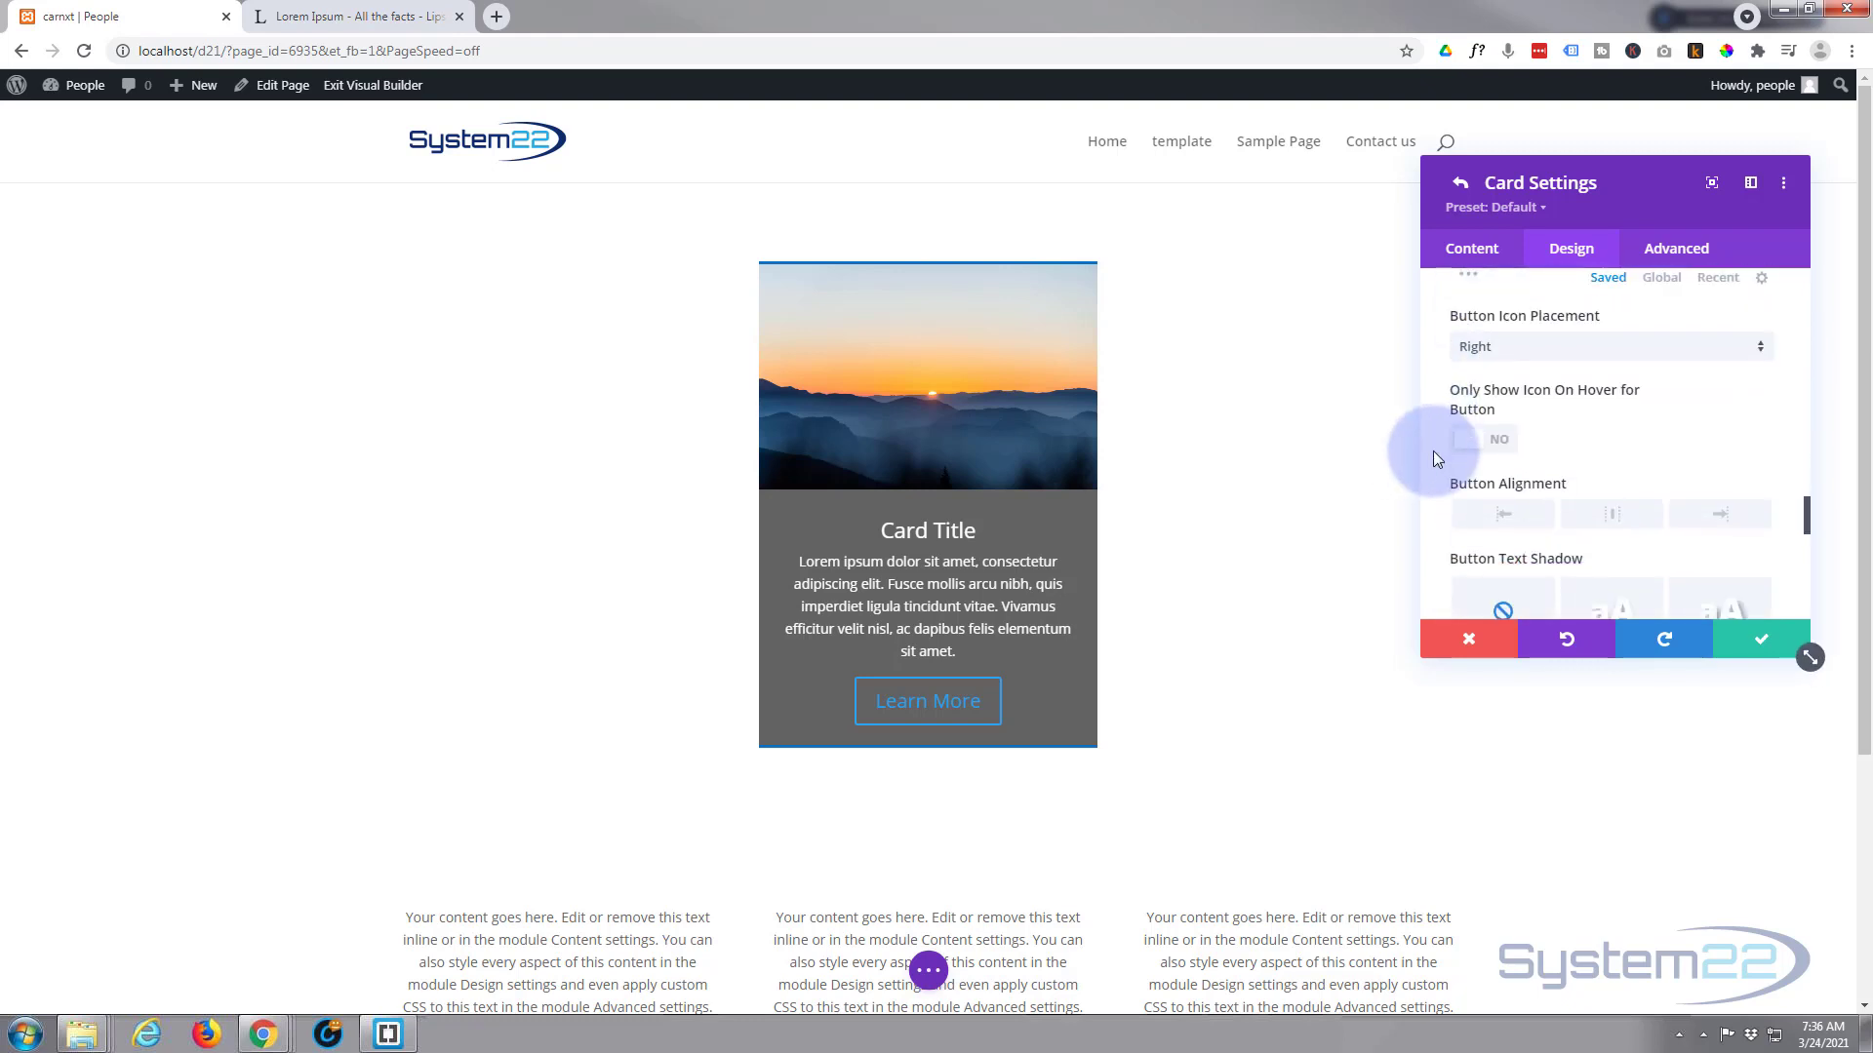
Try left and right alignment for the card's button, and set it to center
{"action": "scroll", "coordinate": [1432, 451], "scroll_direction": "down", "scroll_amount": 1}
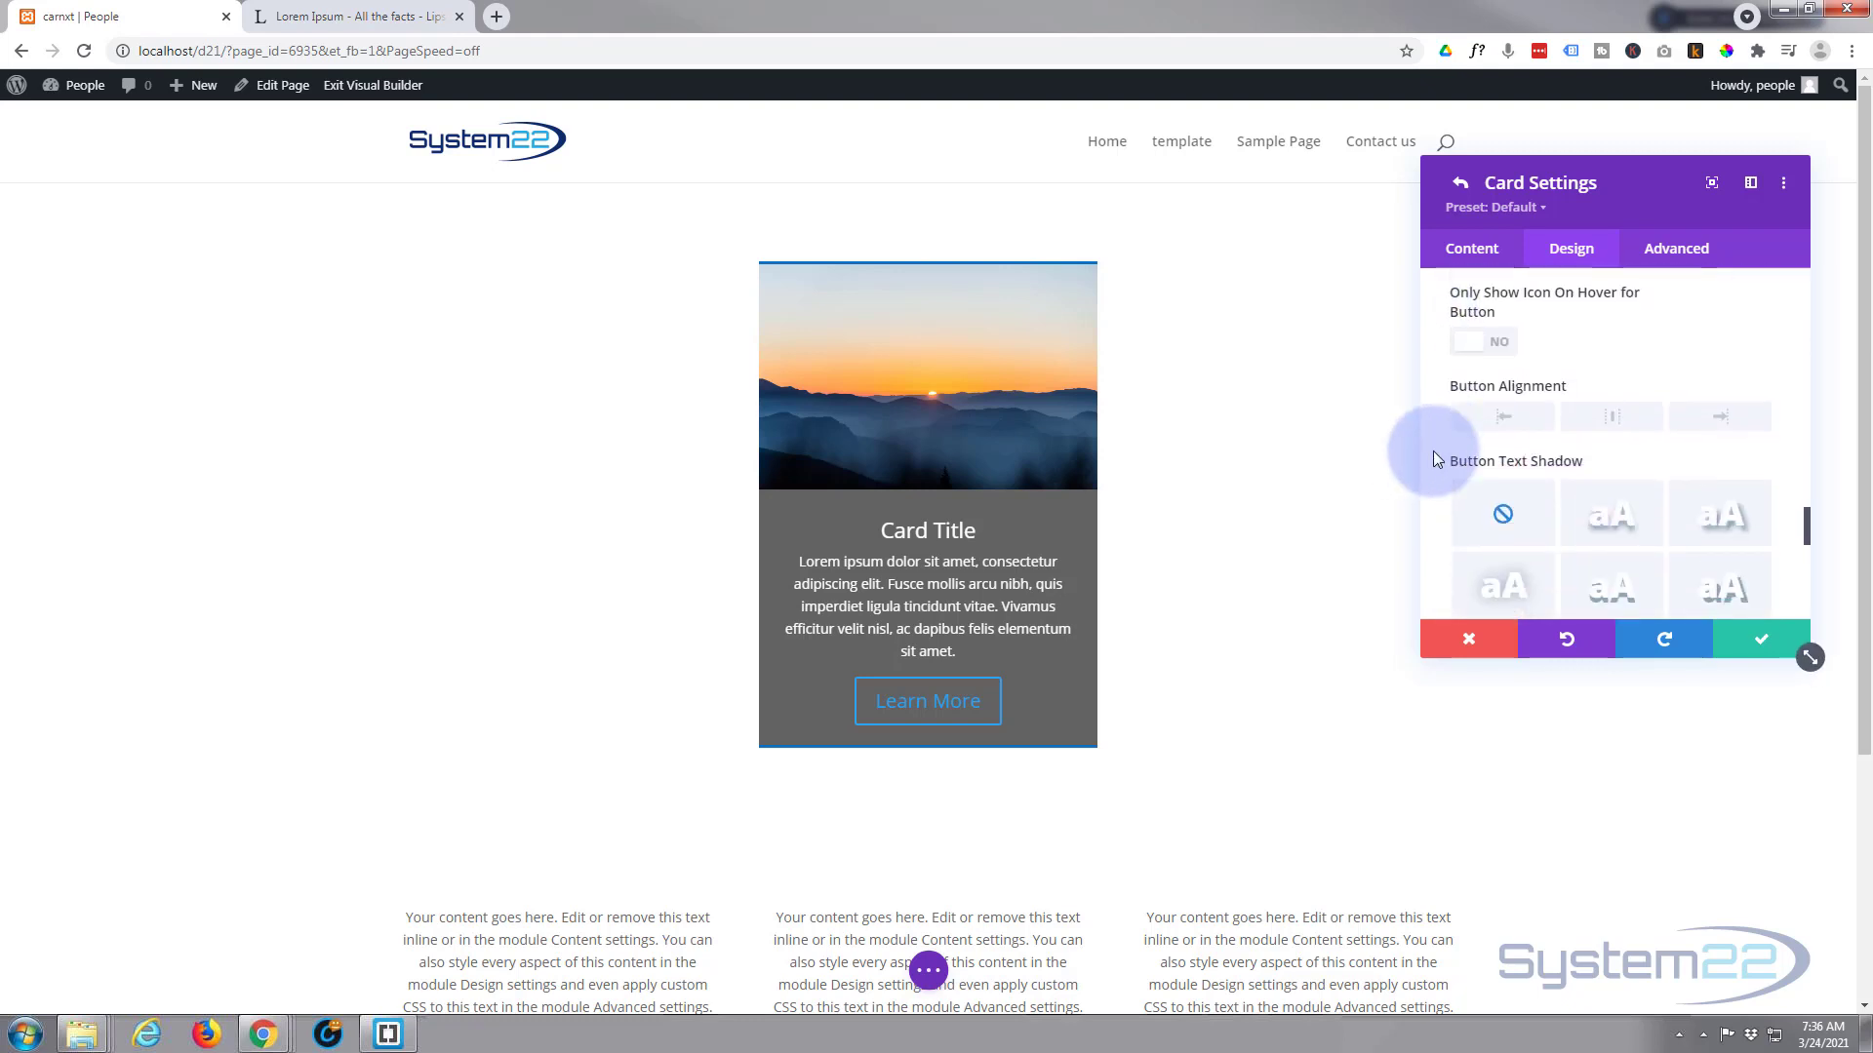
{"action": "left_click", "coordinate": [1518, 425]}
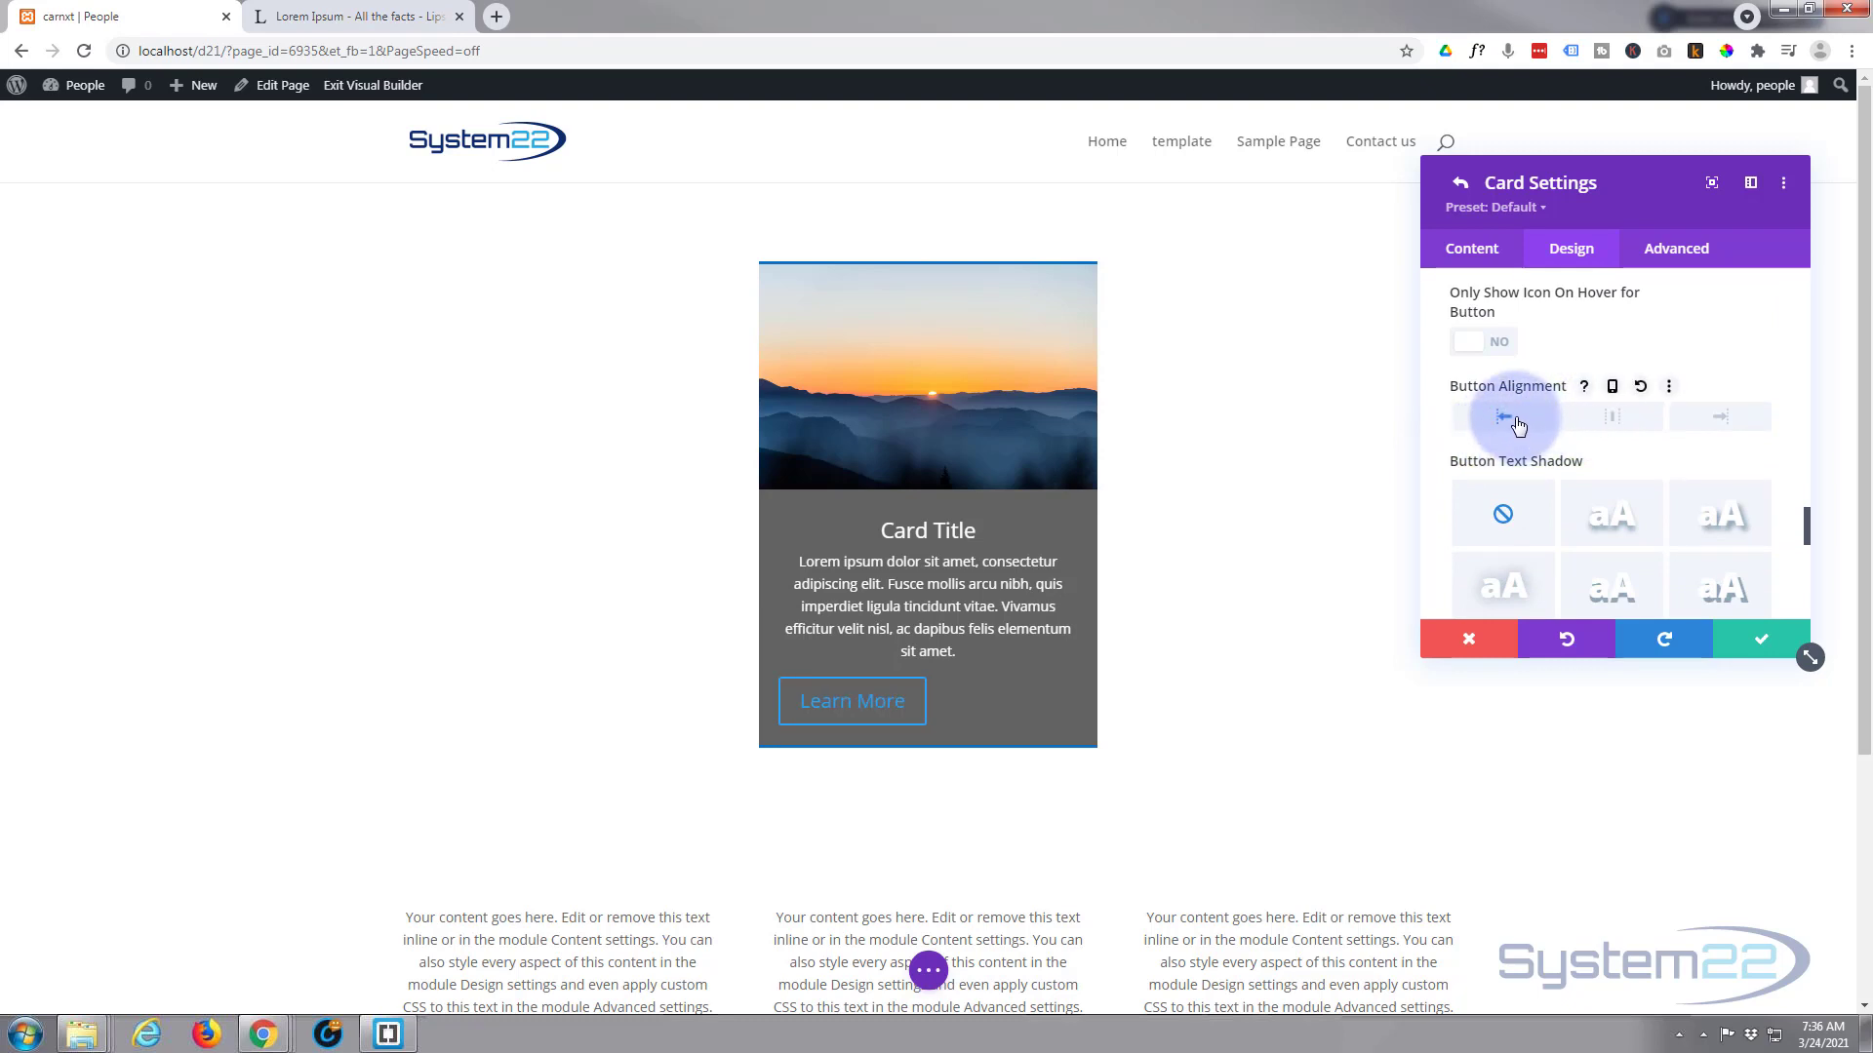
{"action": "left_click", "coordinate": [1703, 421]}
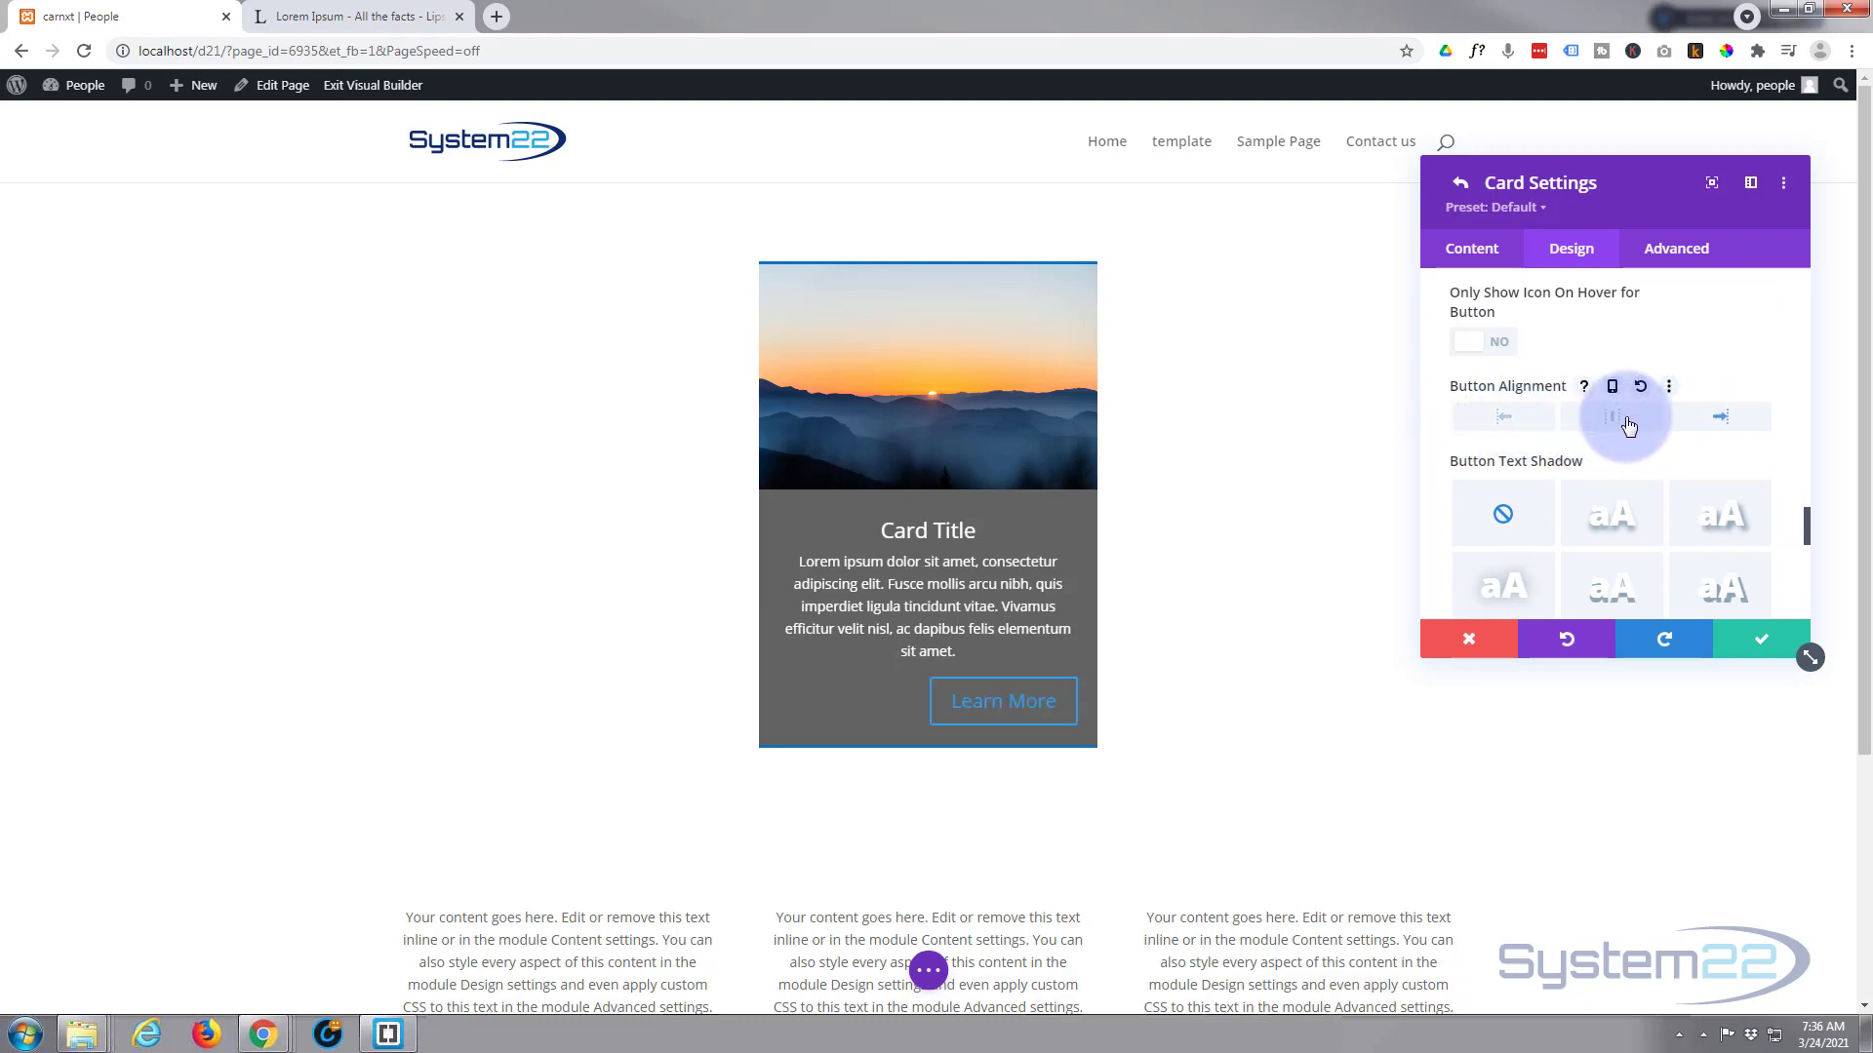
{"action": "left_click", "coordinate": [1627, 424]}
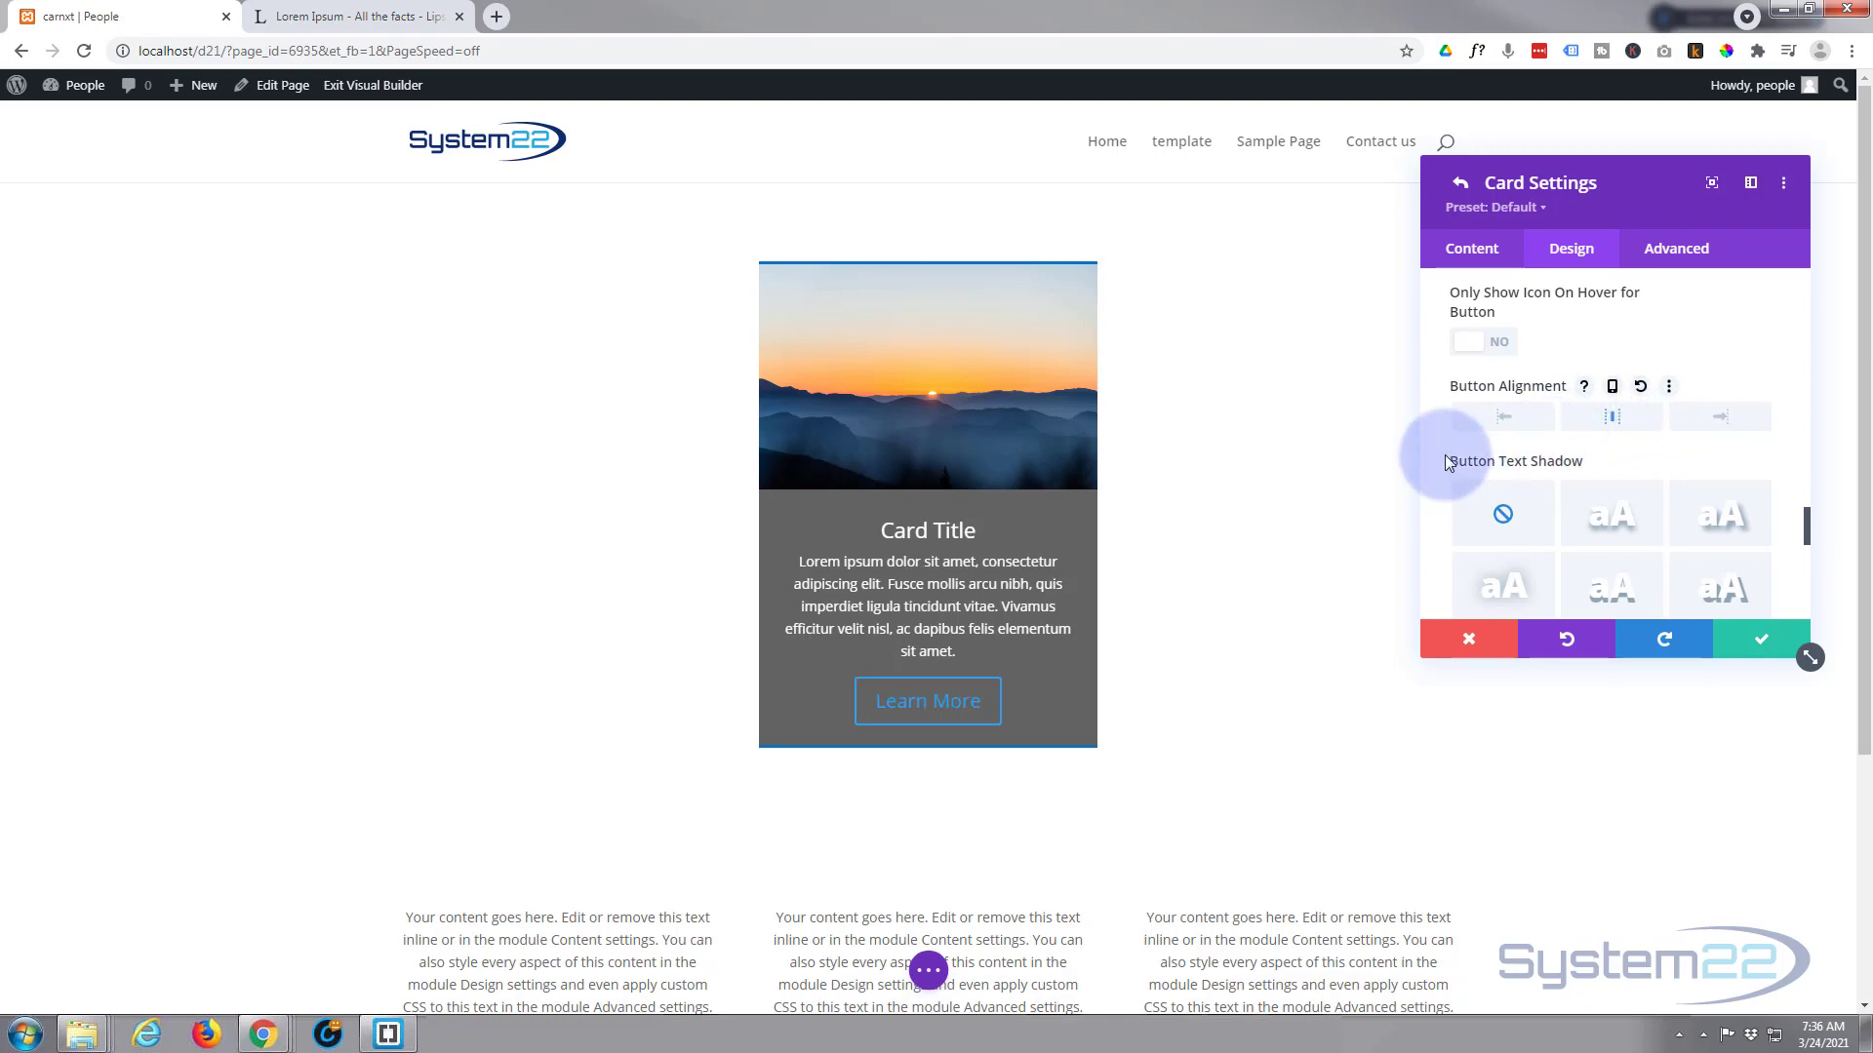
Save the card's settings and open the general carousel settings of the Wow Card Carousel module
{"action": "scroll", "coordinate": [1444, 456], "scroll_direction": "down", "scroll_amount": 10}
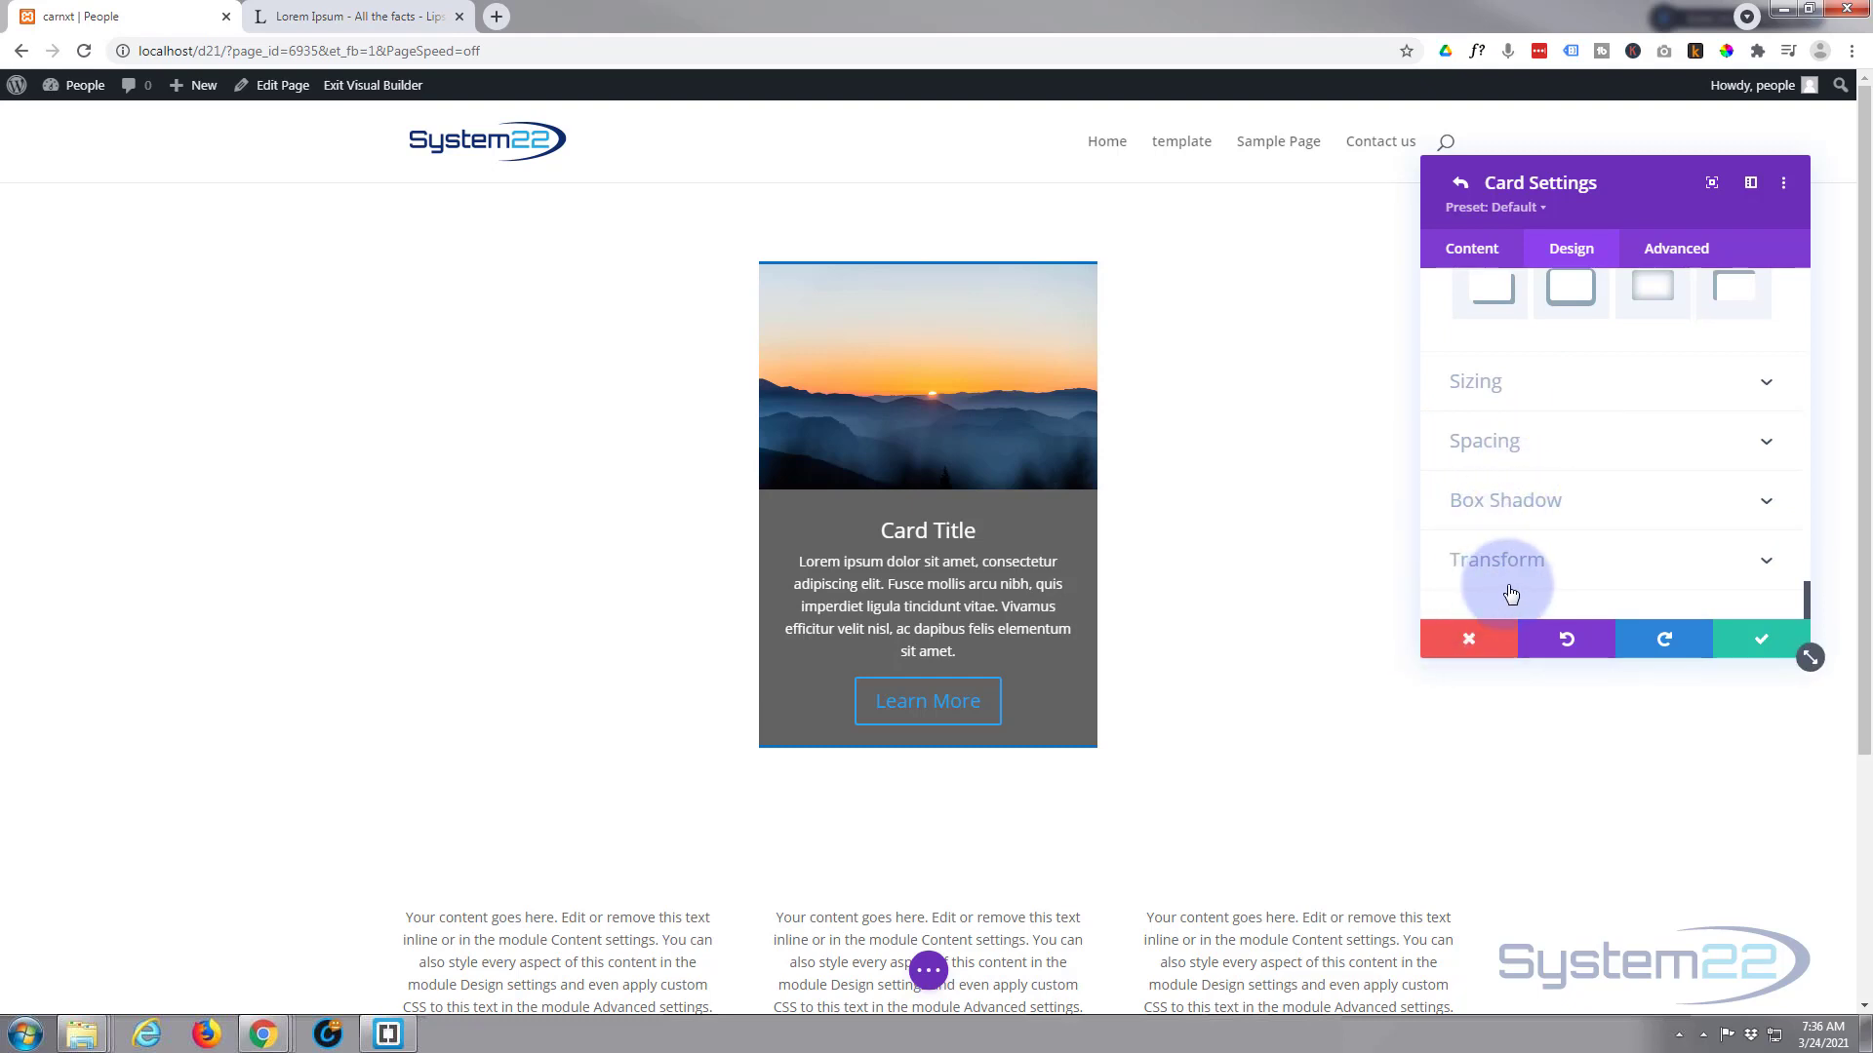
{"action": "left_click", "coordinate": [1765, 641]}
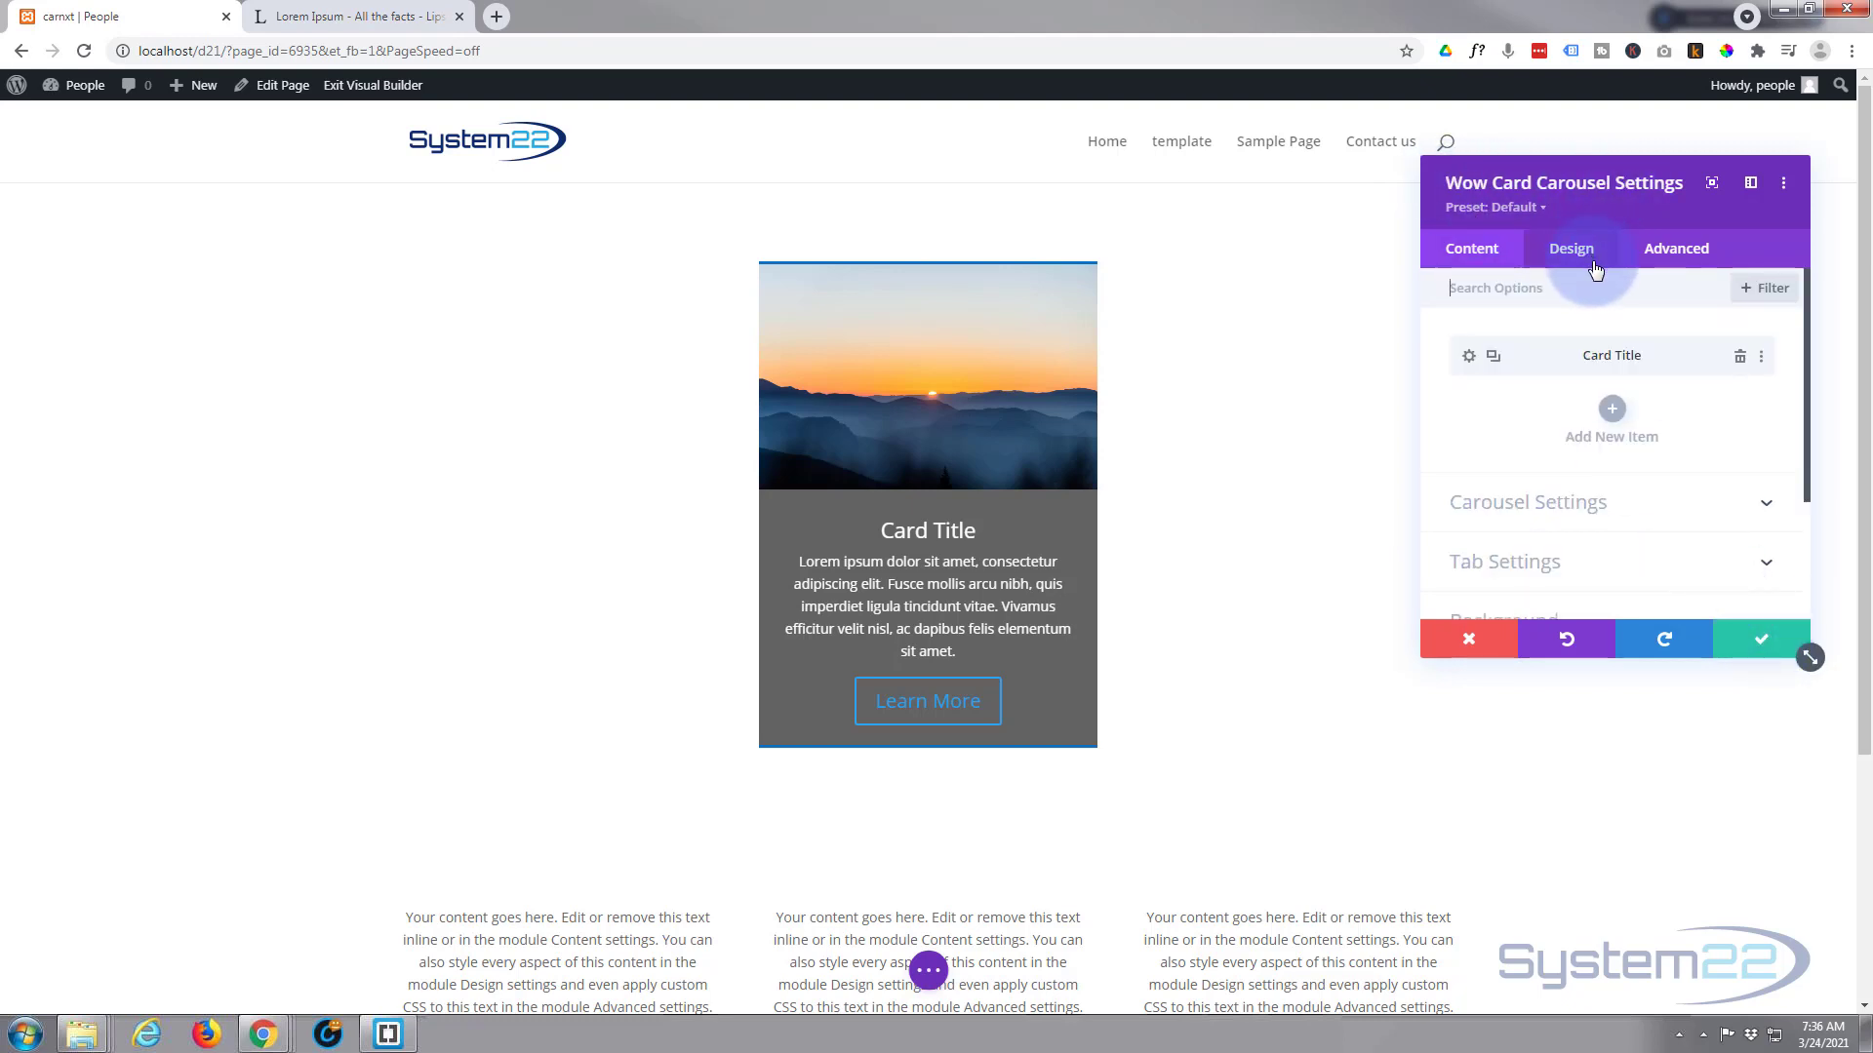
{"action": "left_click", "coordinate": [1575, 506]}
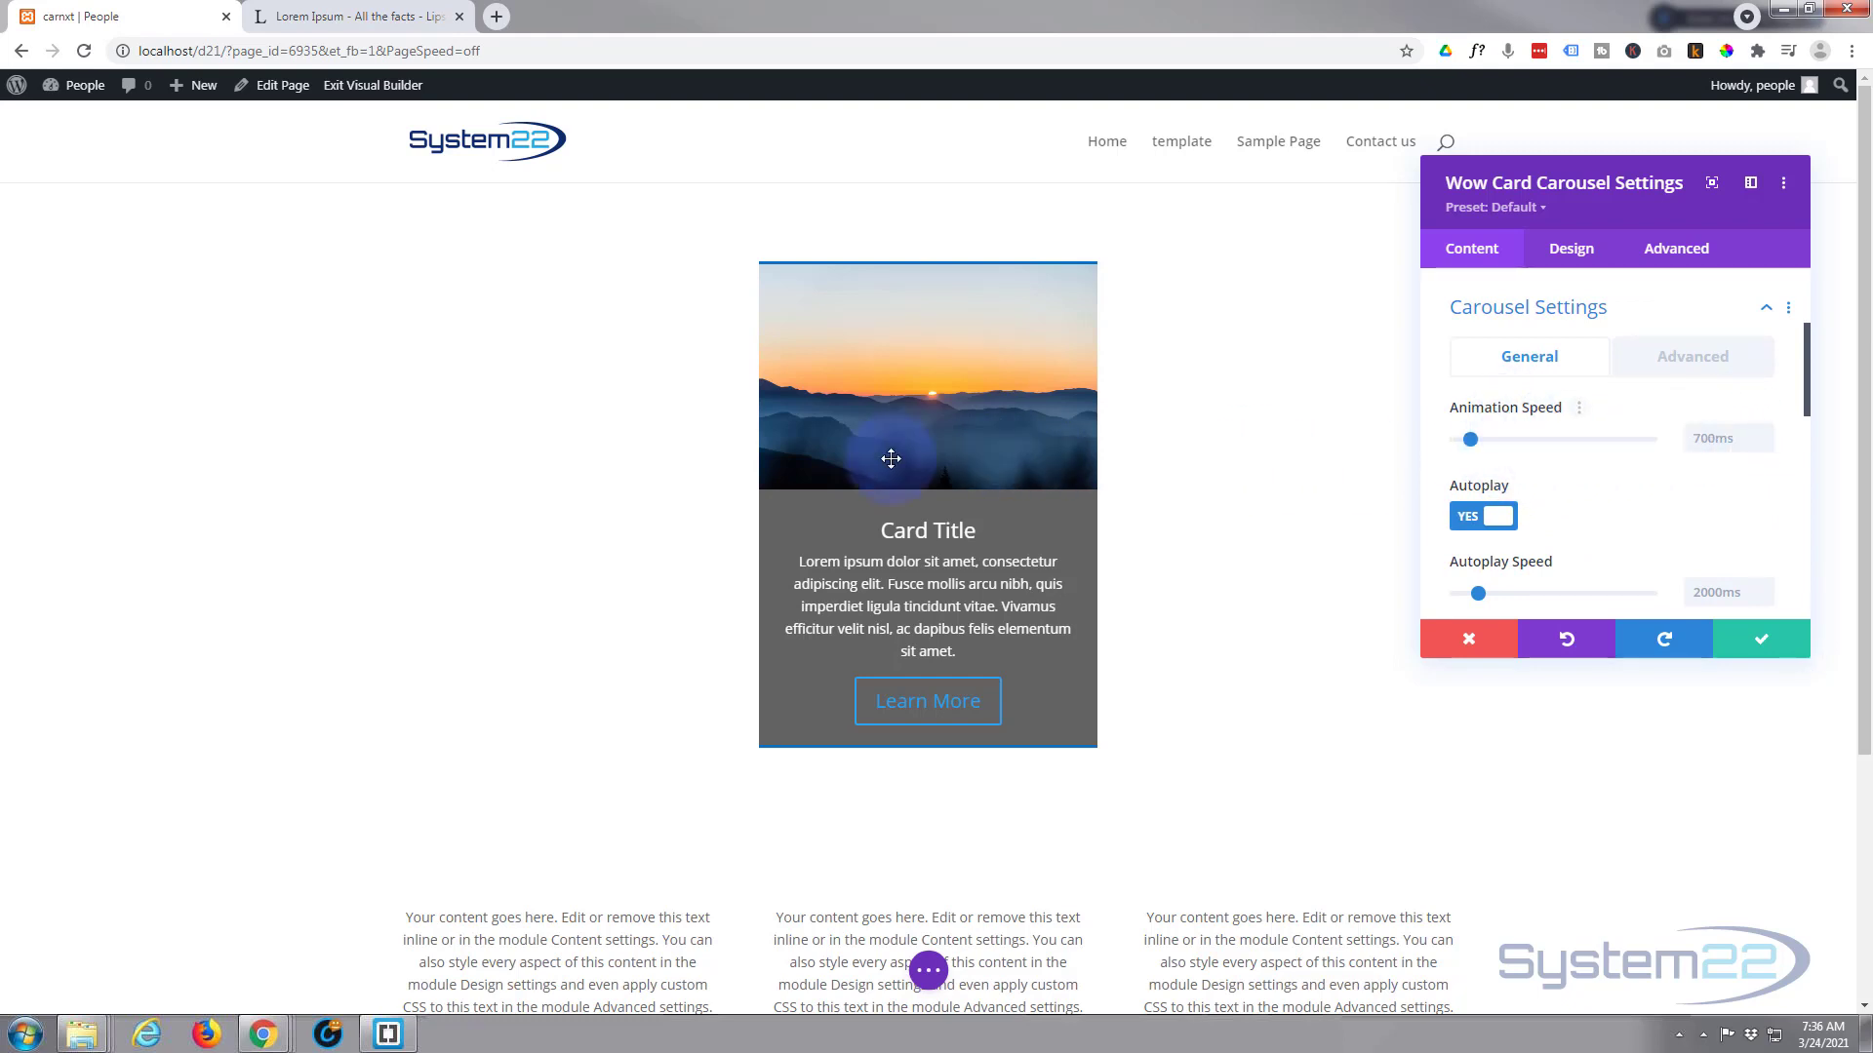
Set the carousel's animation speed to 800ms and its autoplay speed to 3000ms
{"action": "left_click", "coordinate": [1748, 438]}
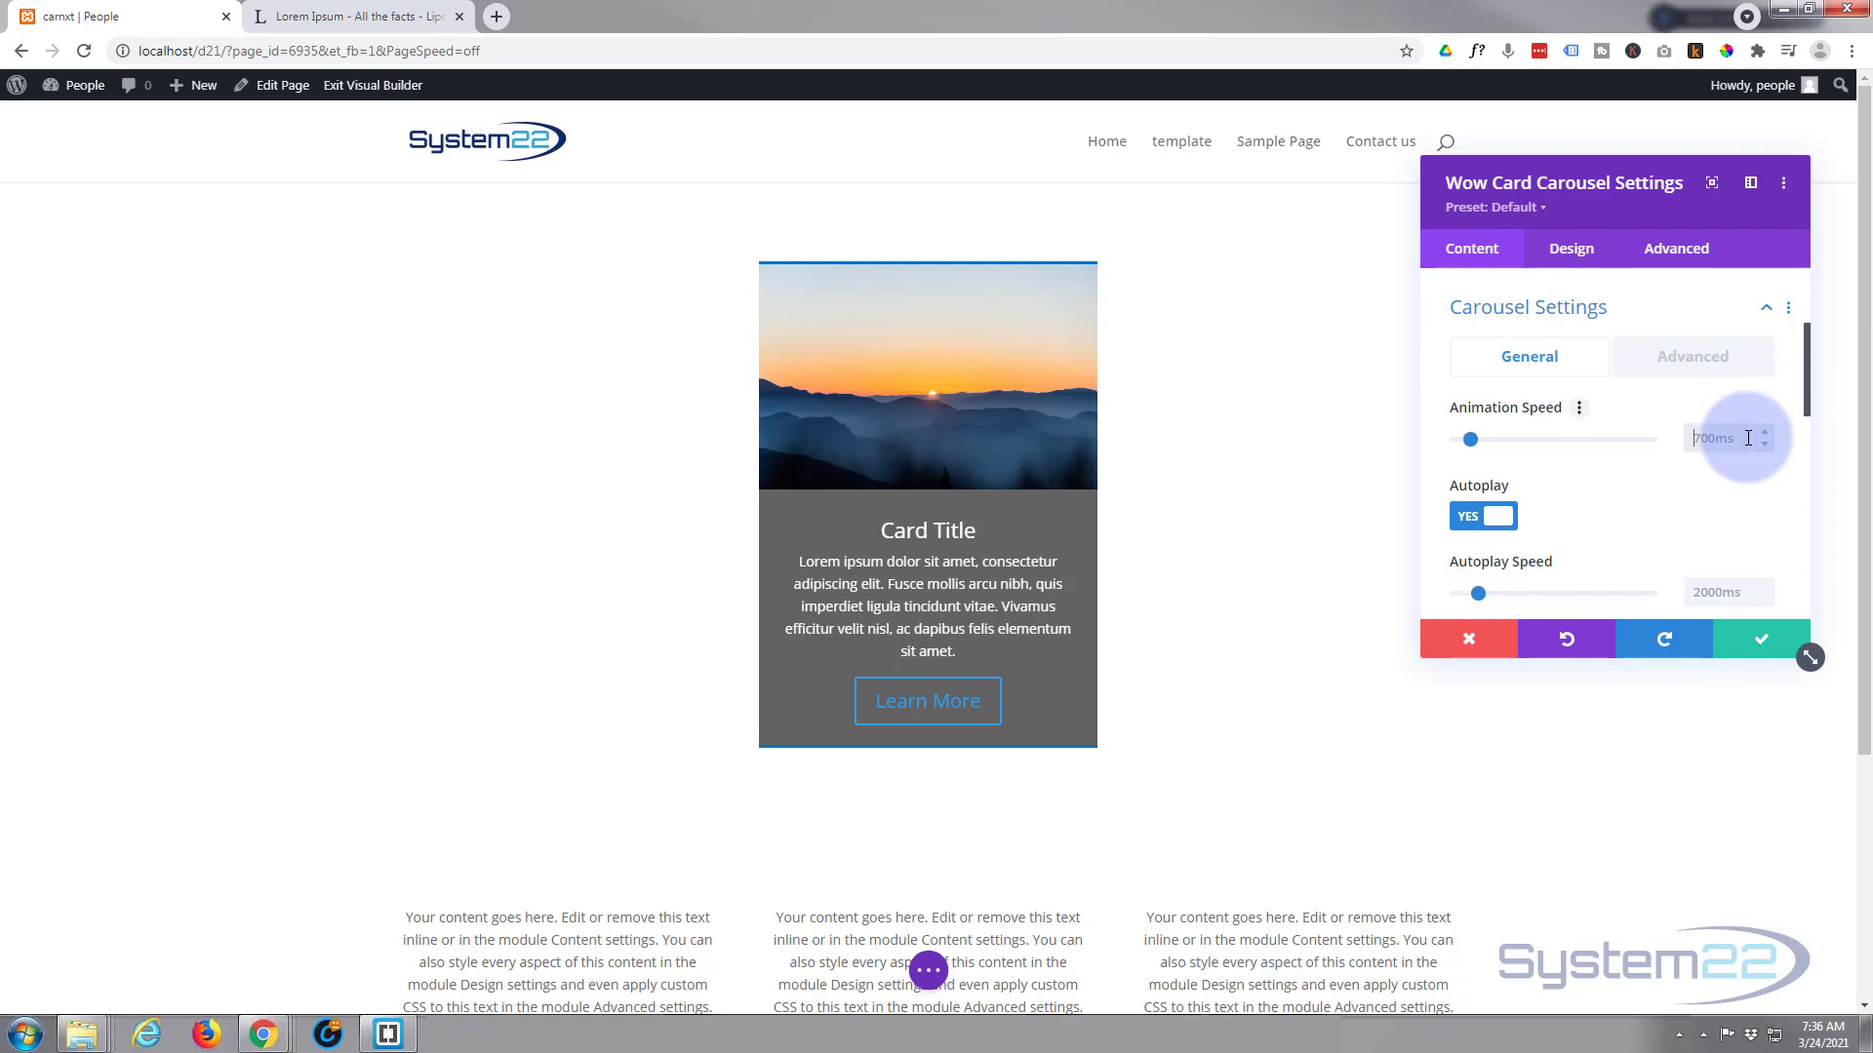
{"action": "type", "text": "800"}
{"action": "key", "text": "Return"}
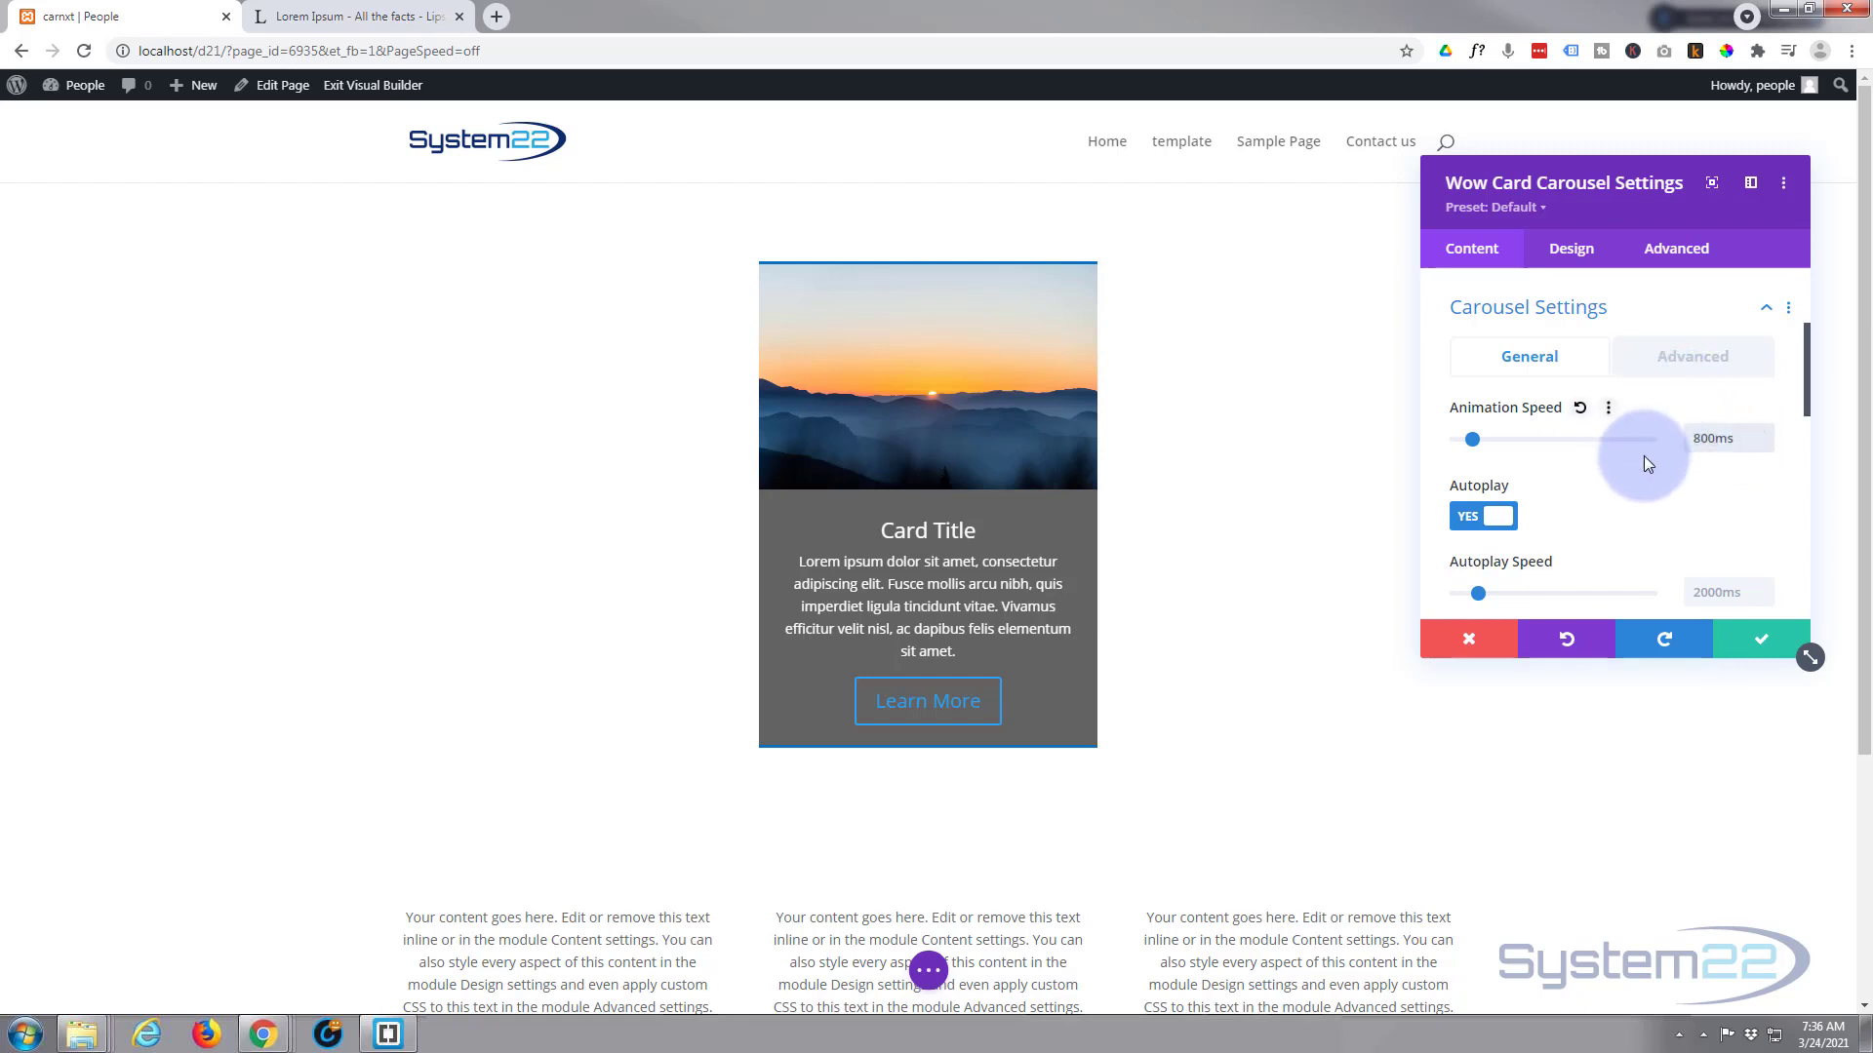
{"action": "scroll", "coordinate": [1643, 454], "scroll_direction": "down", "scroll_amount": 1}
{"action": "scroll", "coordinate": [1643, 455], "scroll_direction": "down", "scroll_amount": 1}
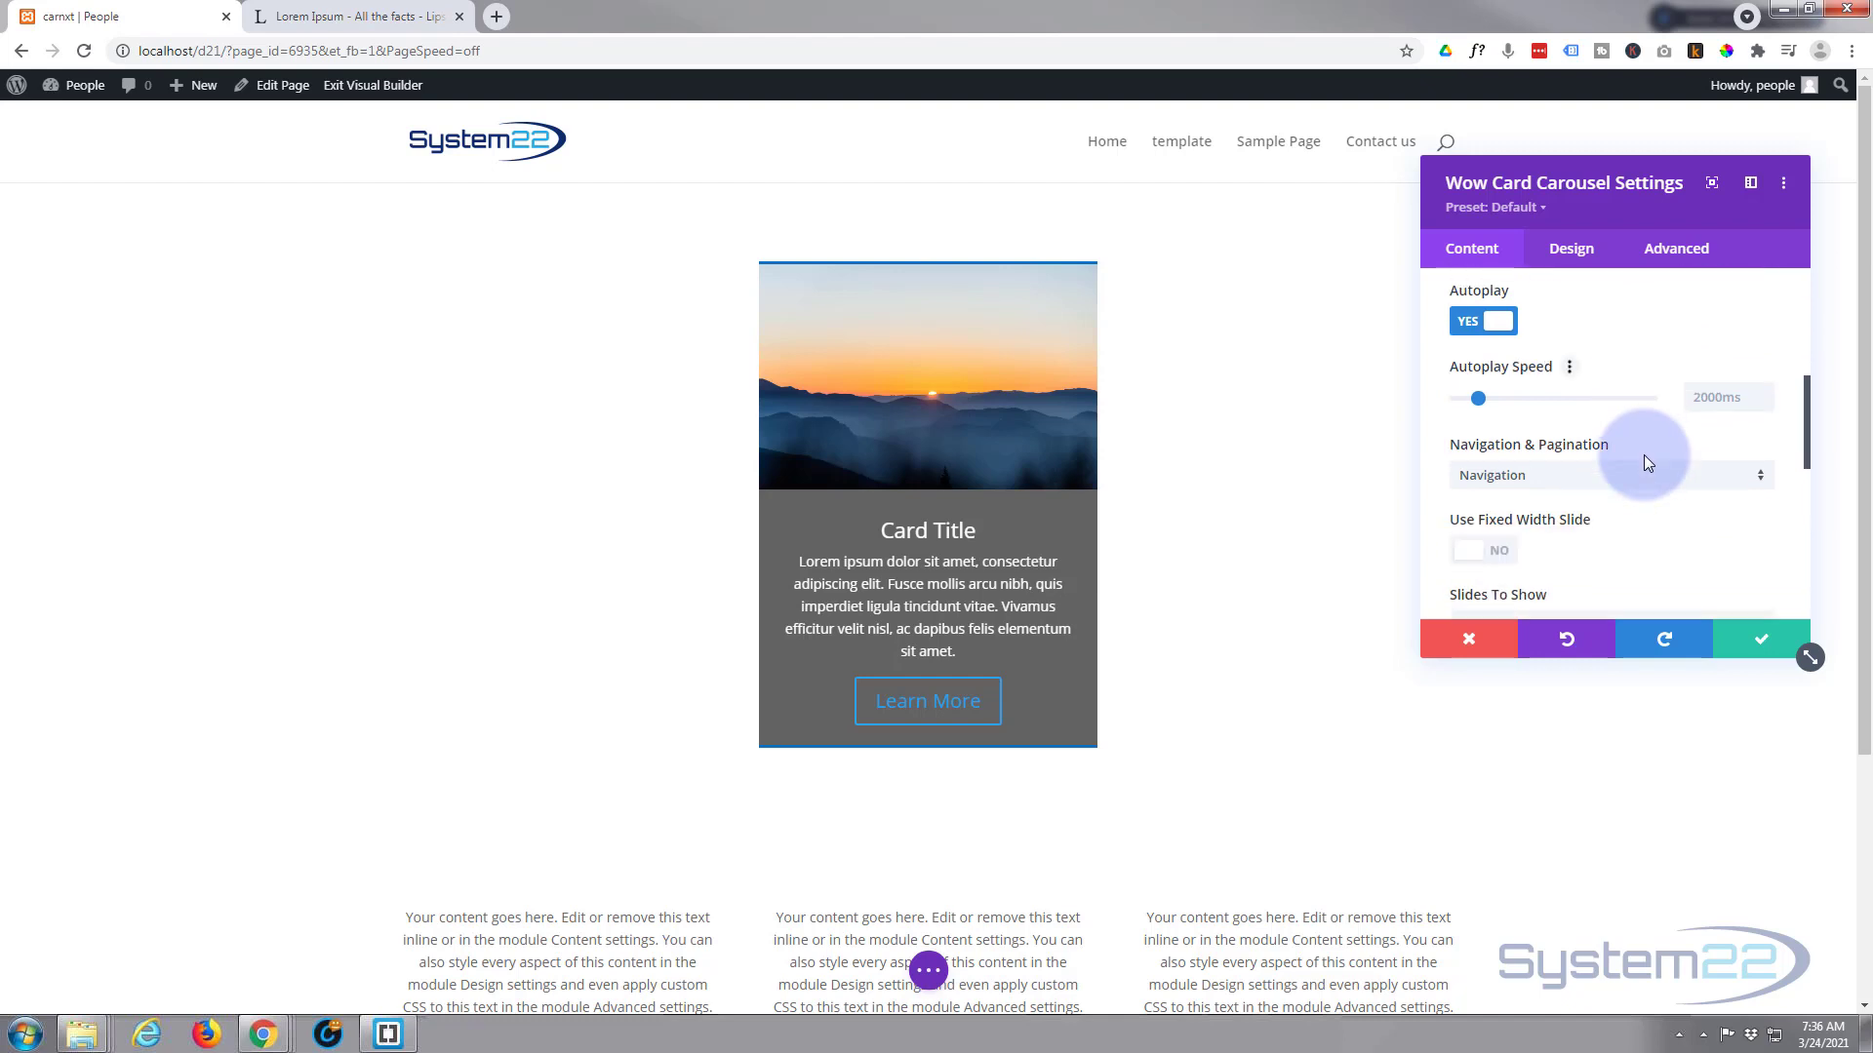
{"action": "left_click", "coordinate": [1694, 397]}
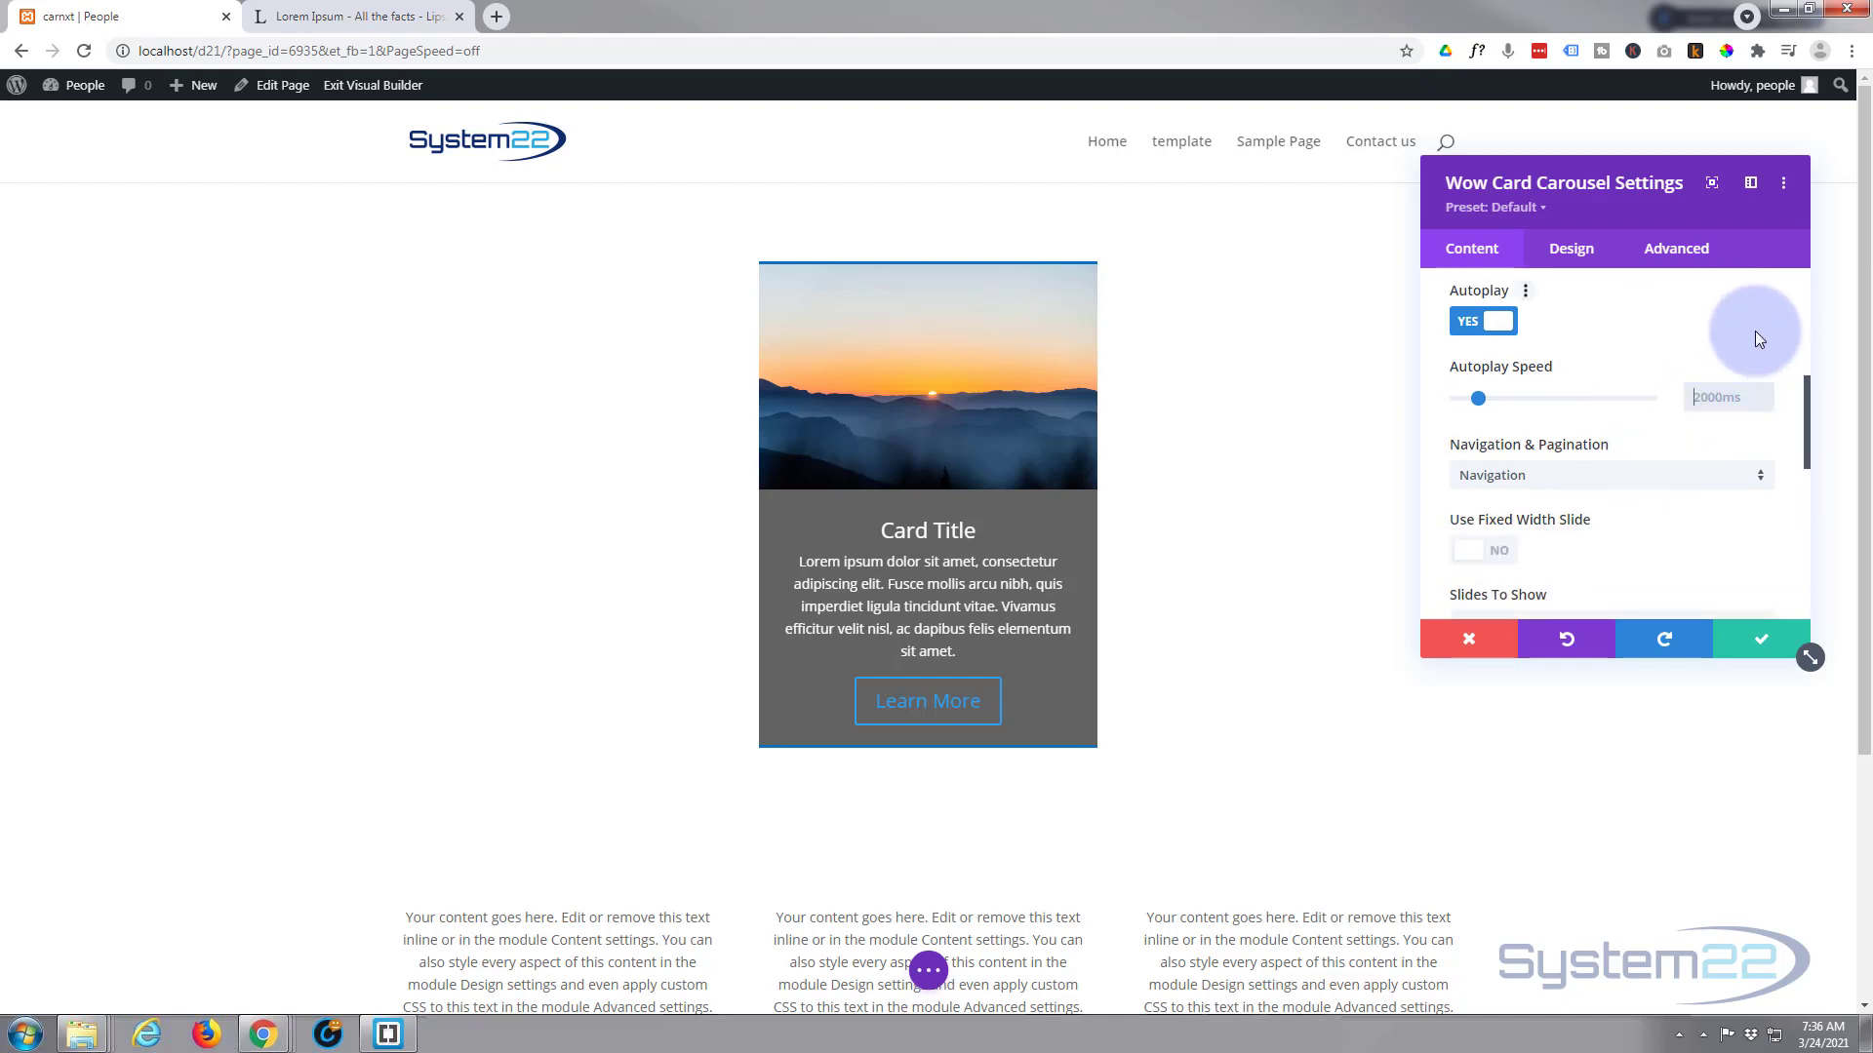
{"action": "type", "text": "3000ms"}
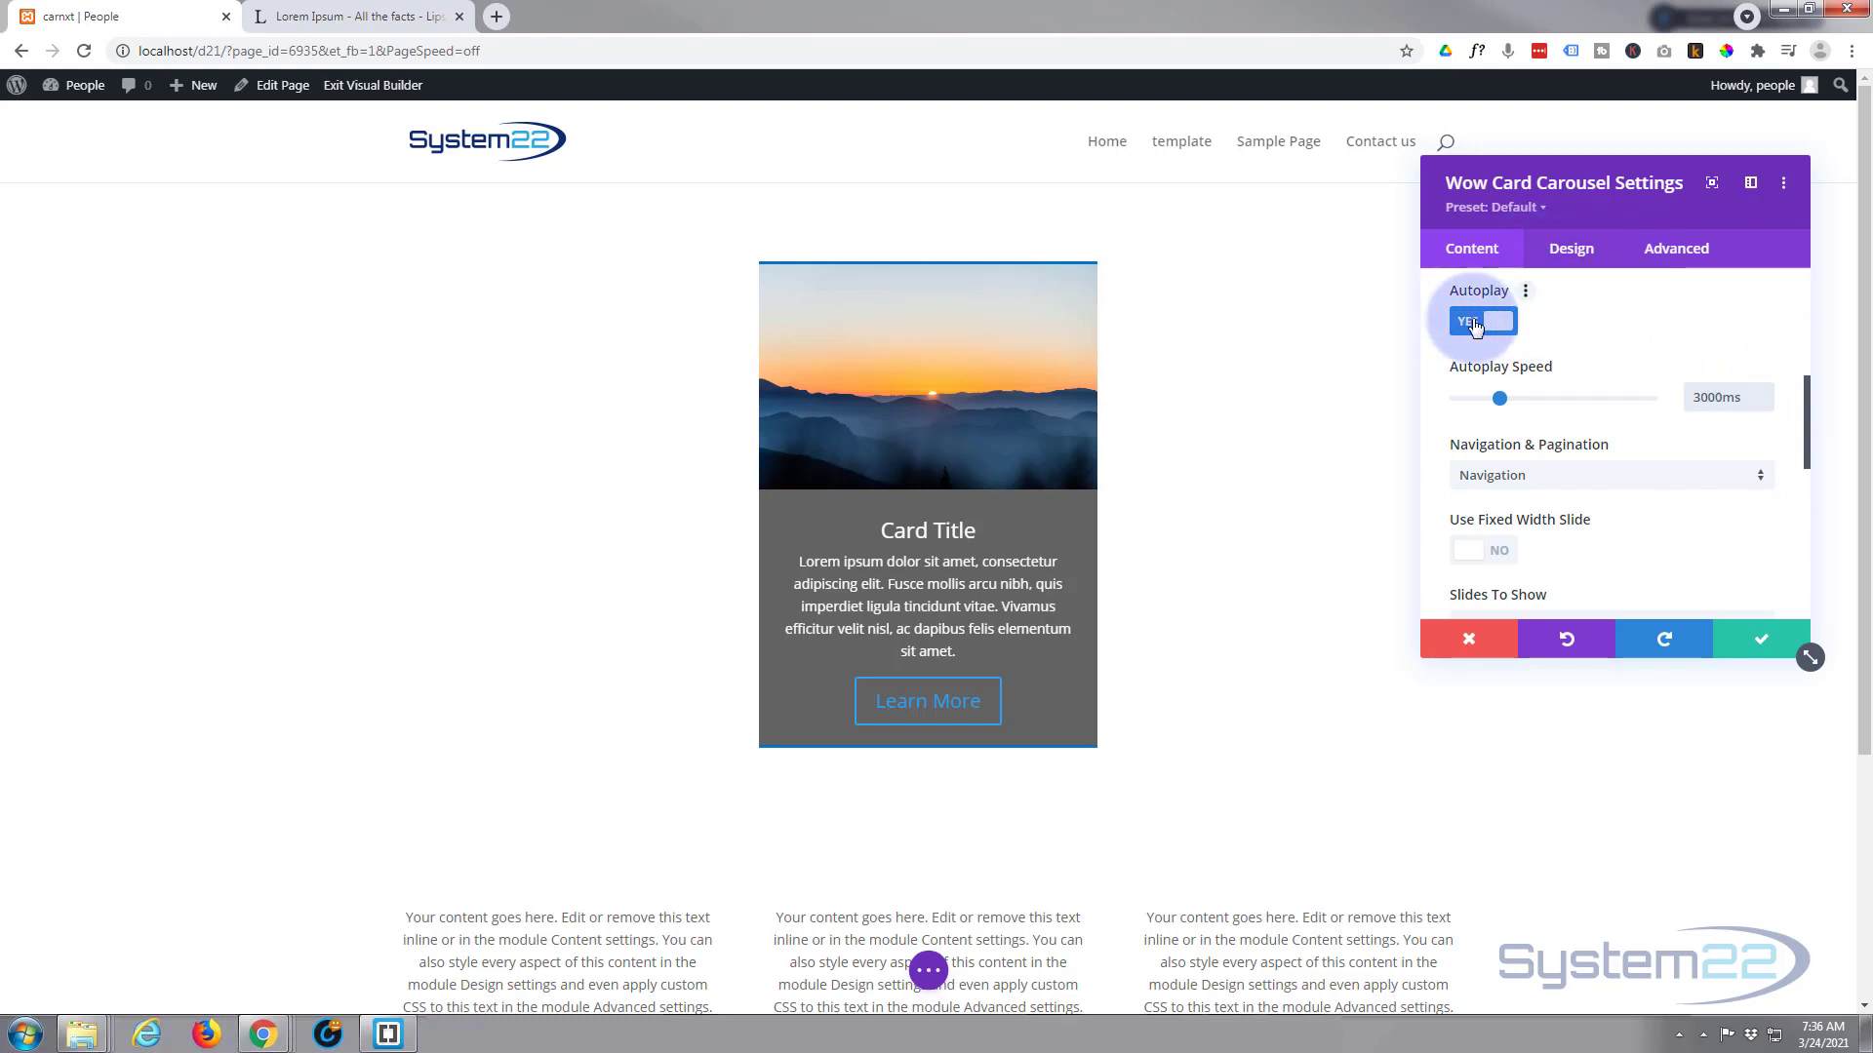
Switch the carousel's Navigation & Pagination option to Pagination
{"action": "scroll", "coordinate": [1620, 322], "scroll_direction": "down", "scroll_amount": 1}
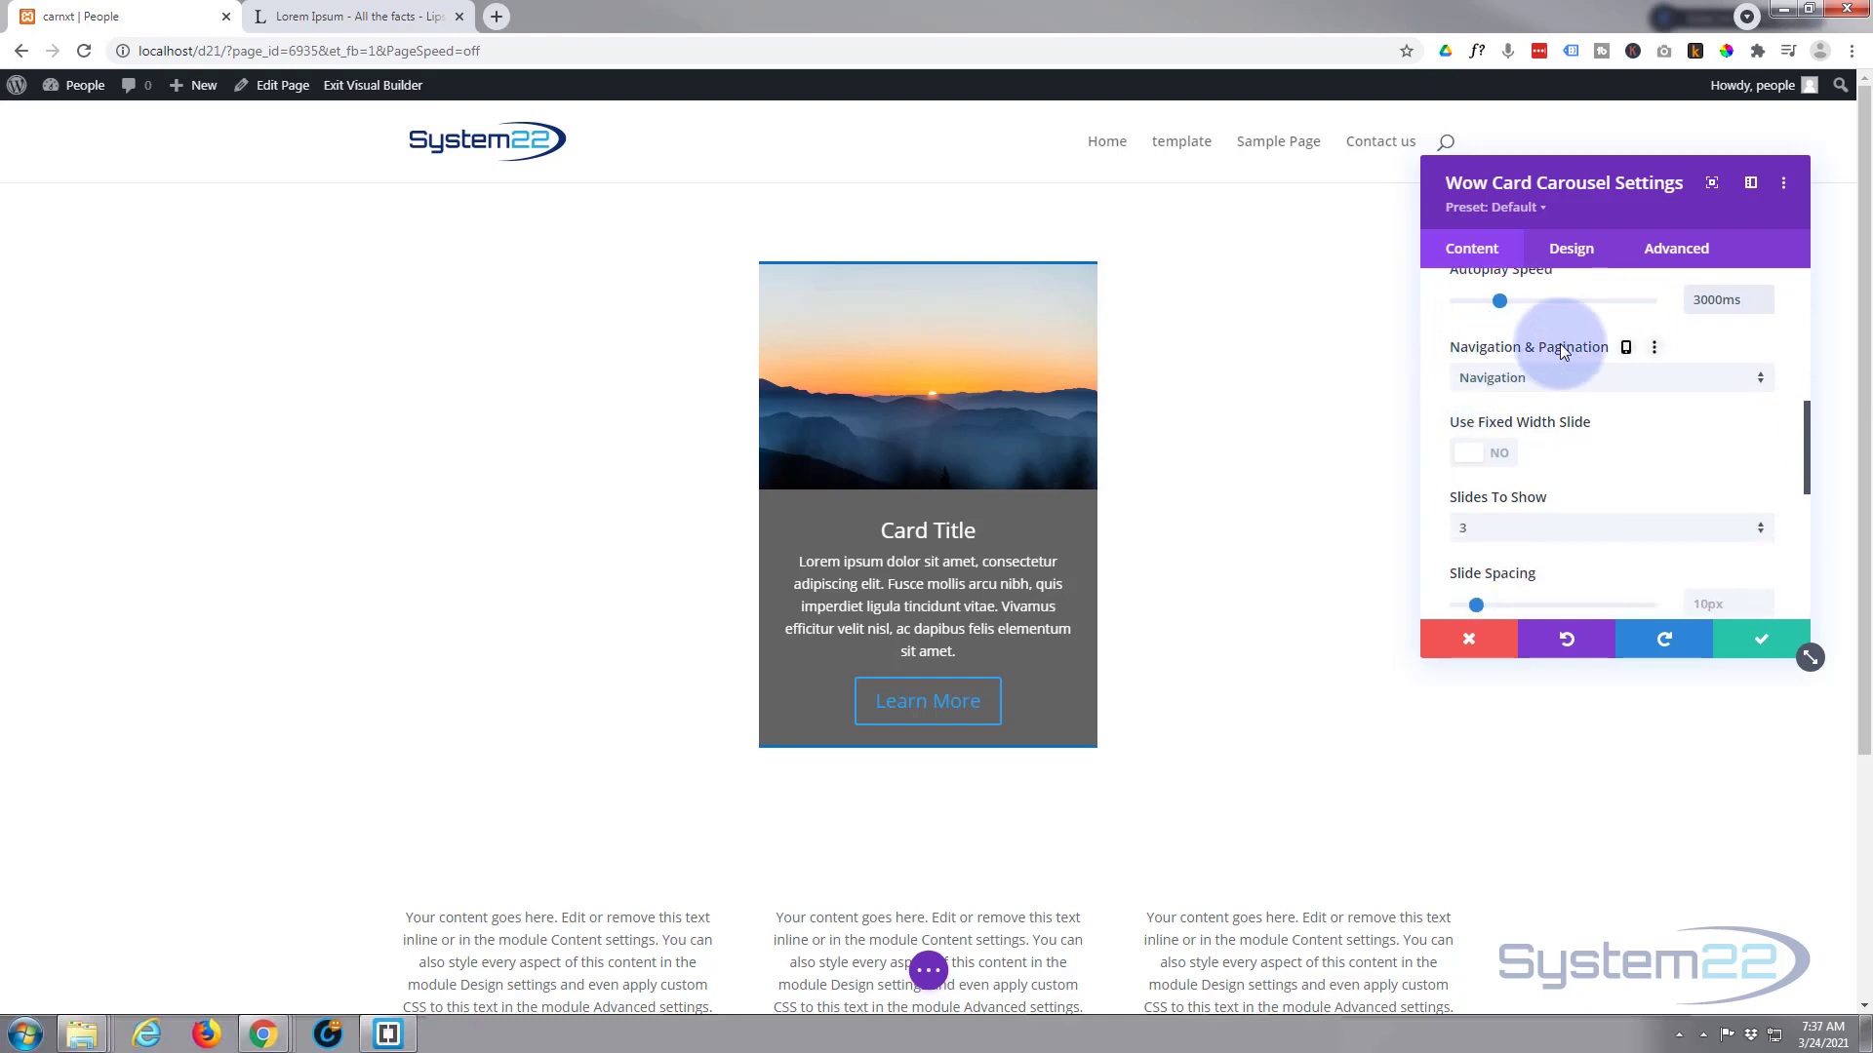
{"action": "left_click", "coordinate": [1590, 383]}
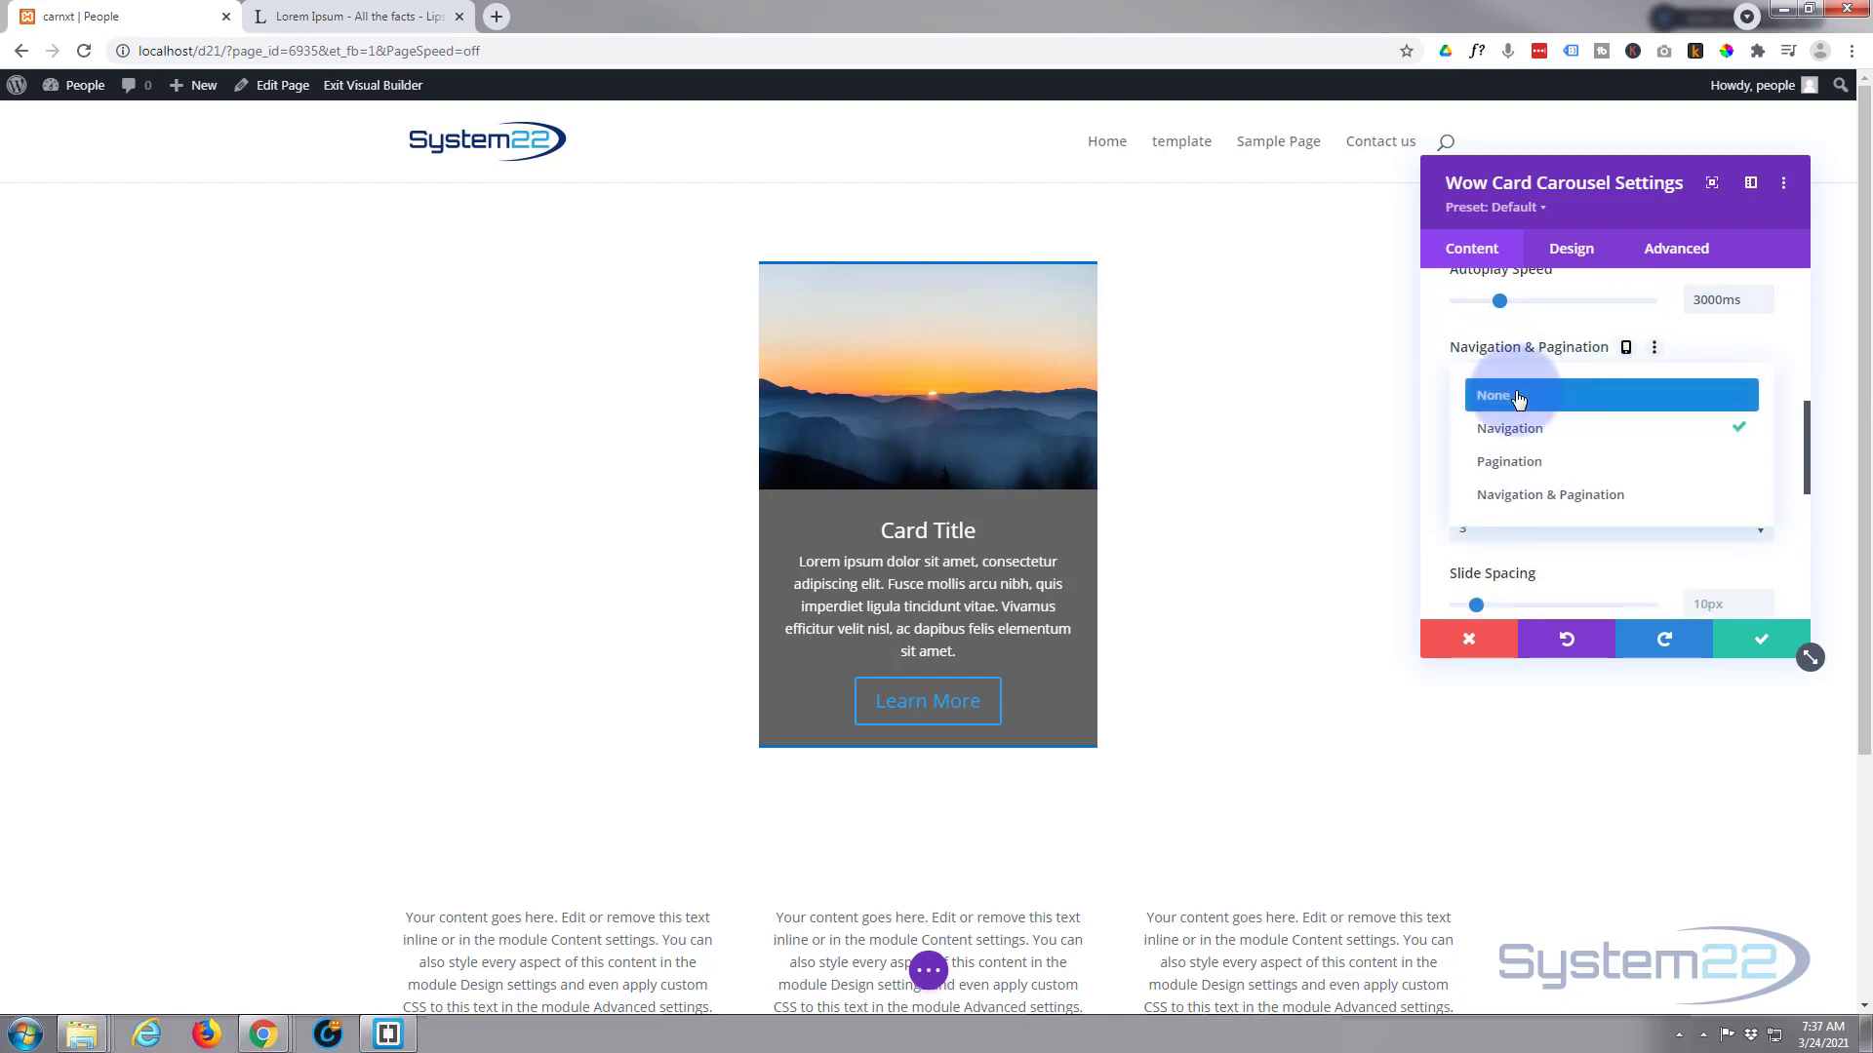
{"action": "left_click", "coordinate": [1534, 471]}
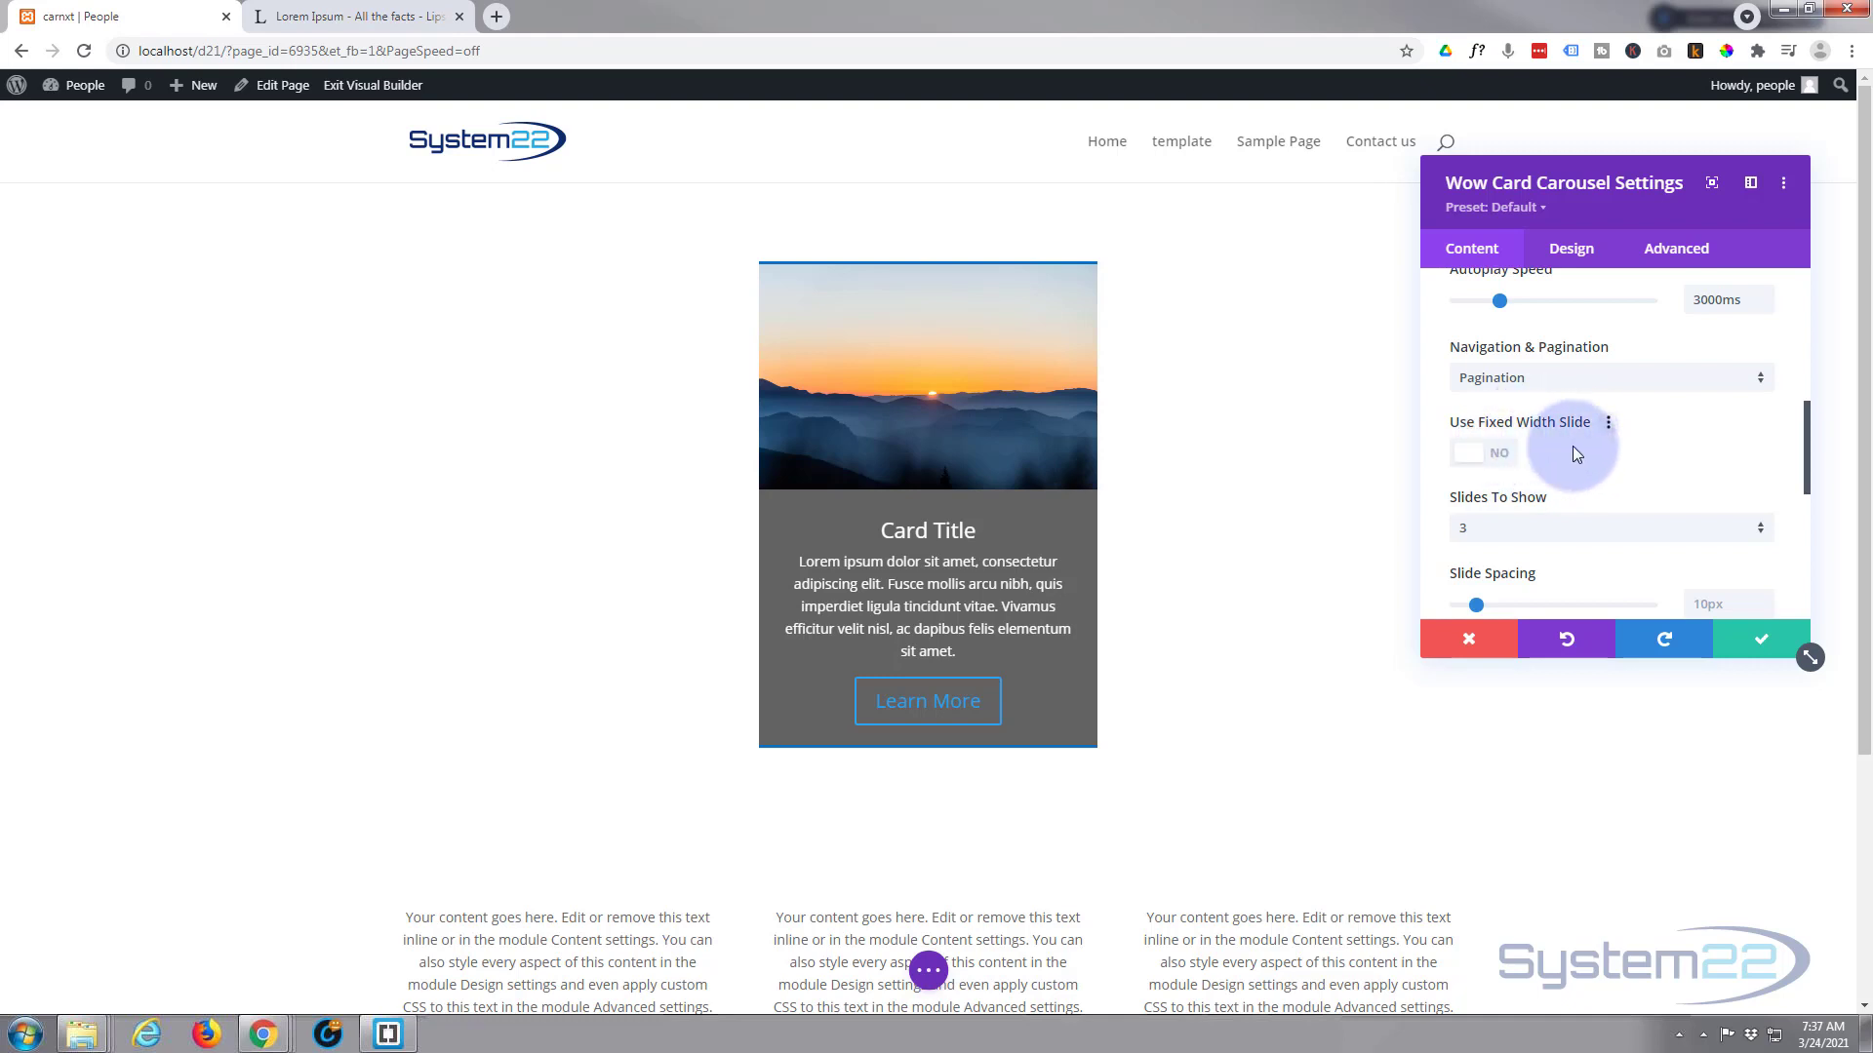
Enable tabs for the carousel and include the thumbnail among the tab elements
{"action": "scroll", "coordinate": [1572, 447], "scroll_direction": "down", "scroll_amount": 2}
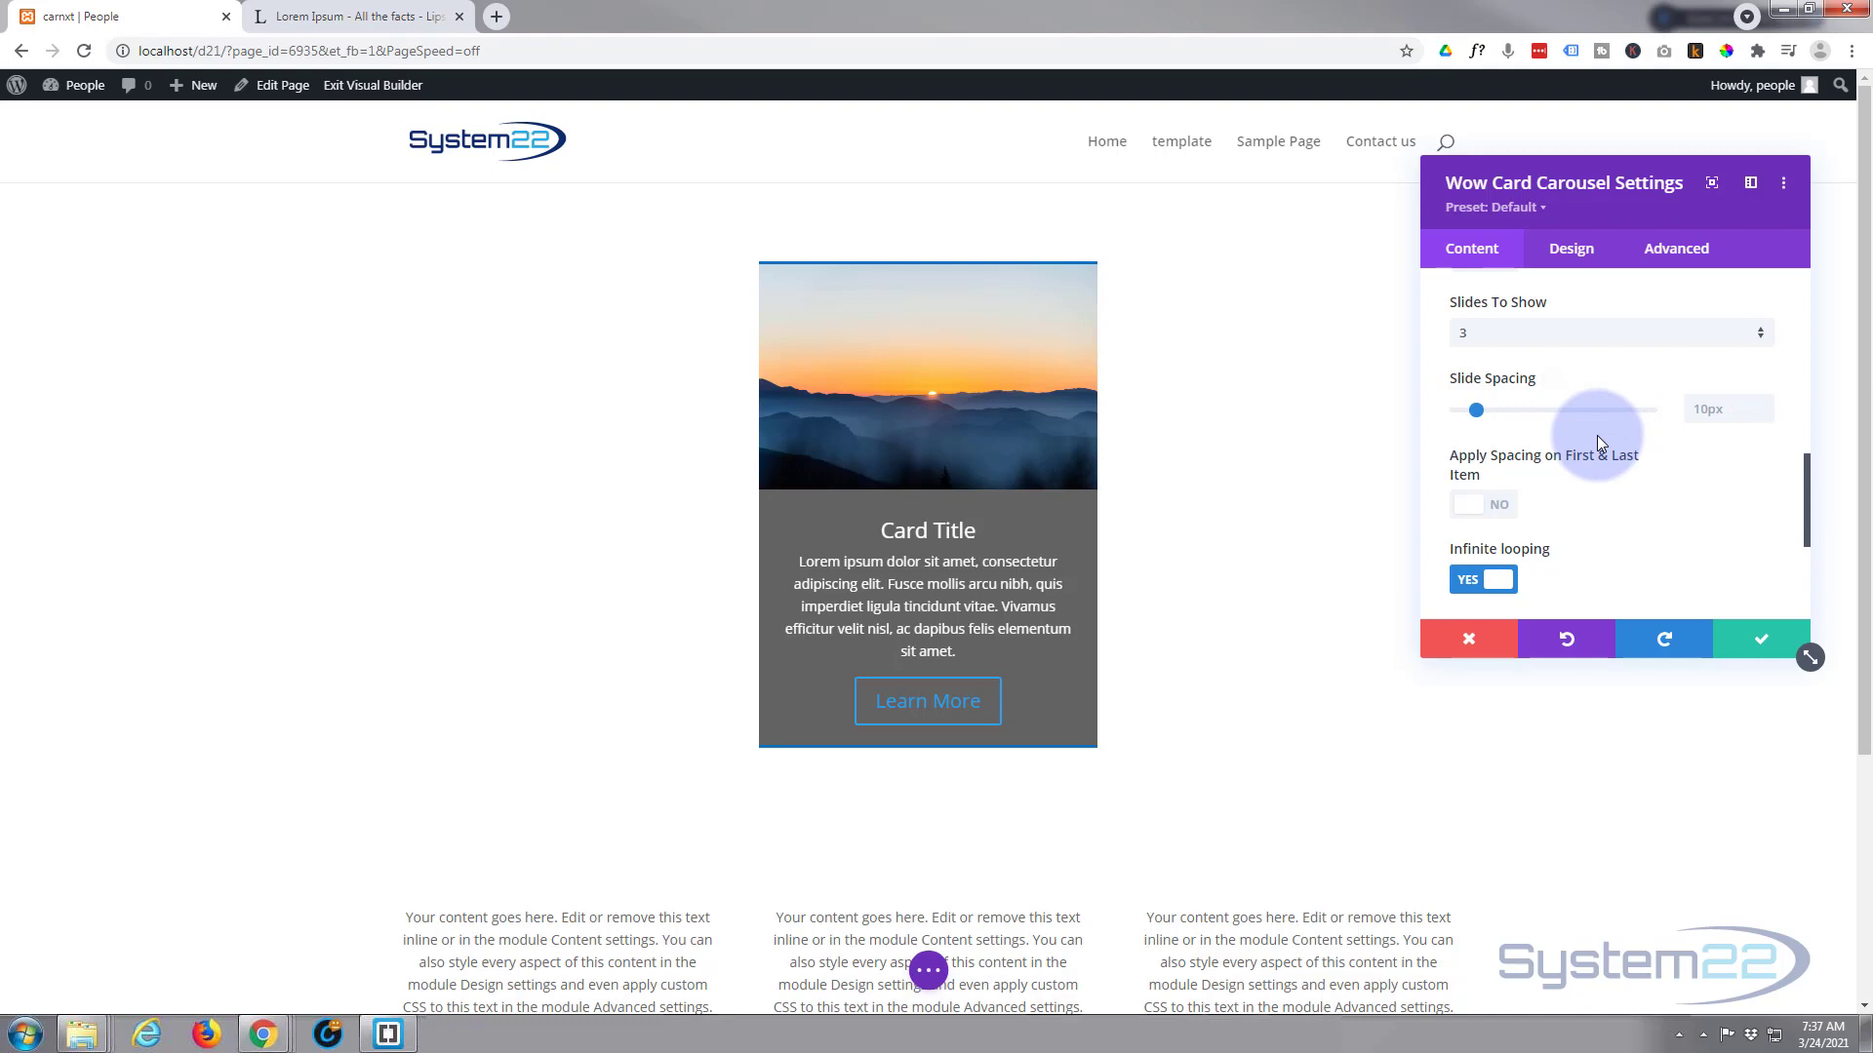
{"action": "scroll", "coordinate": [1596, 435], "scroll_direction": "down", "scroll_amount": 1}
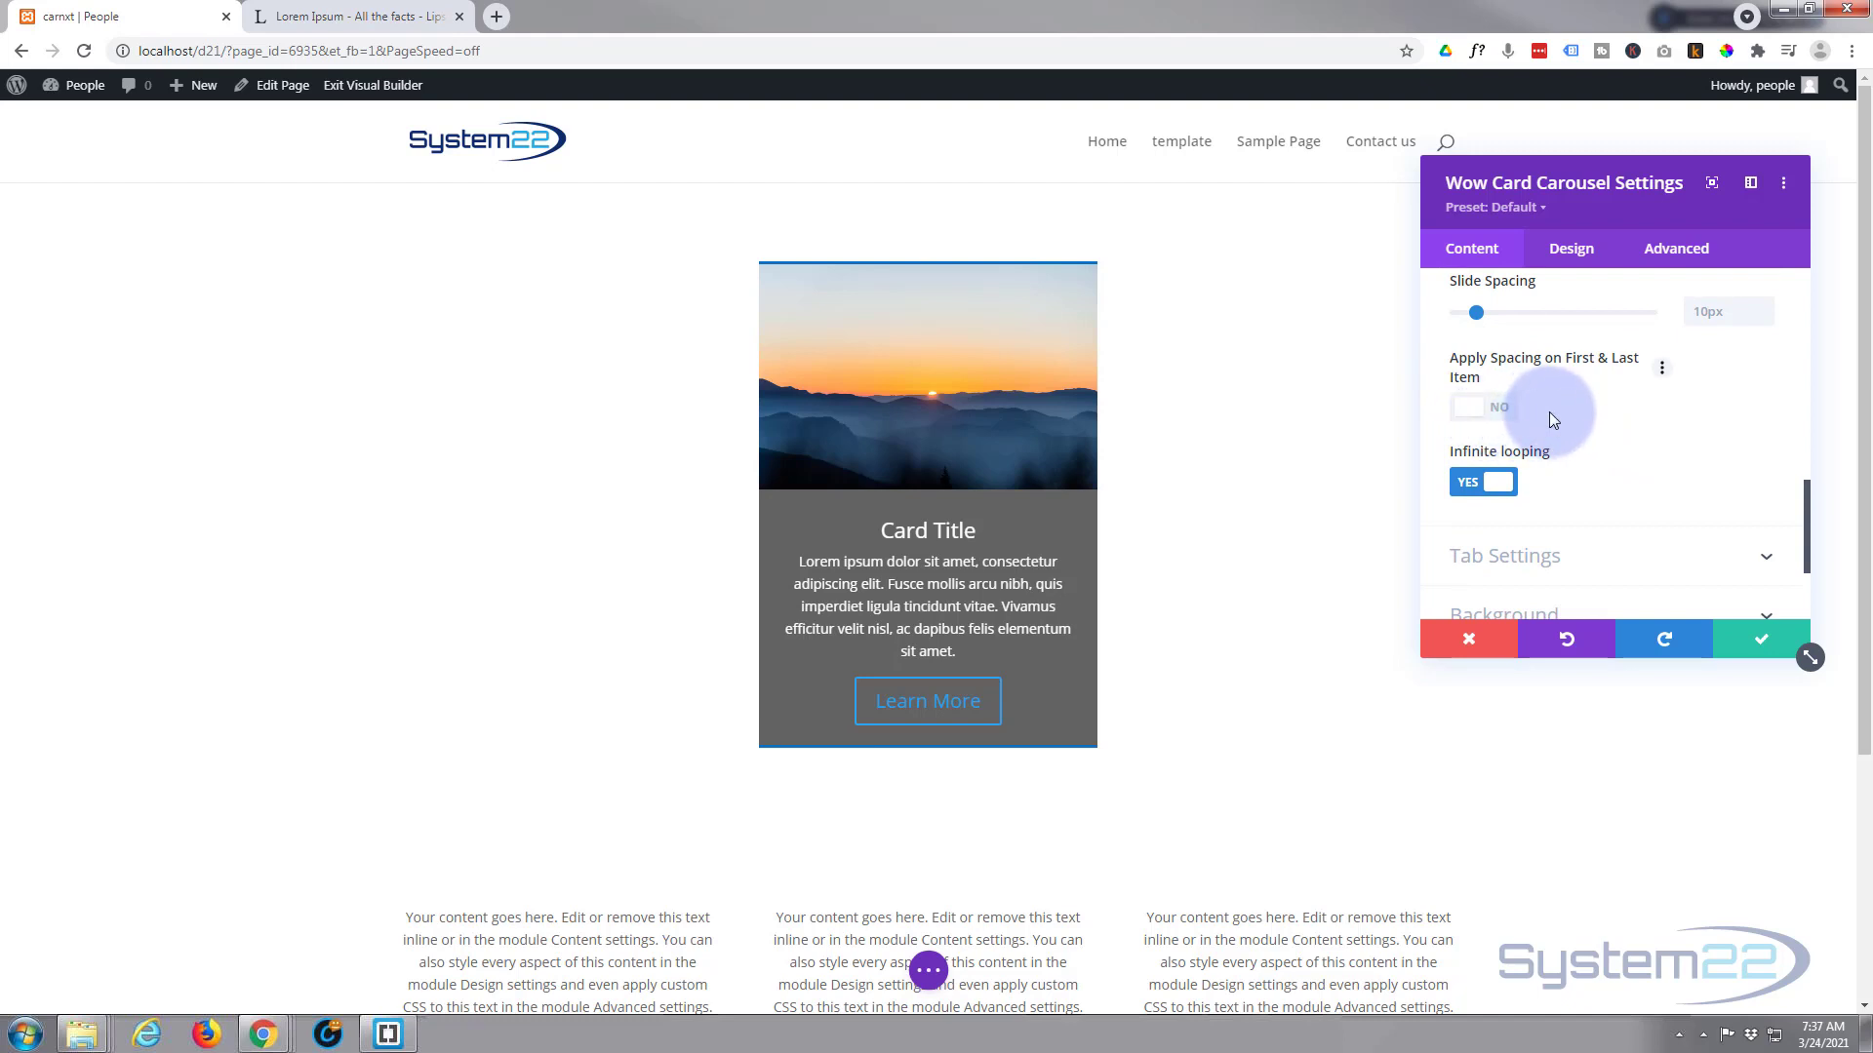
{"action": "scroll", "coordinate": [1549, 410], "scroll_direction": "down", "scroll_amount": 1}
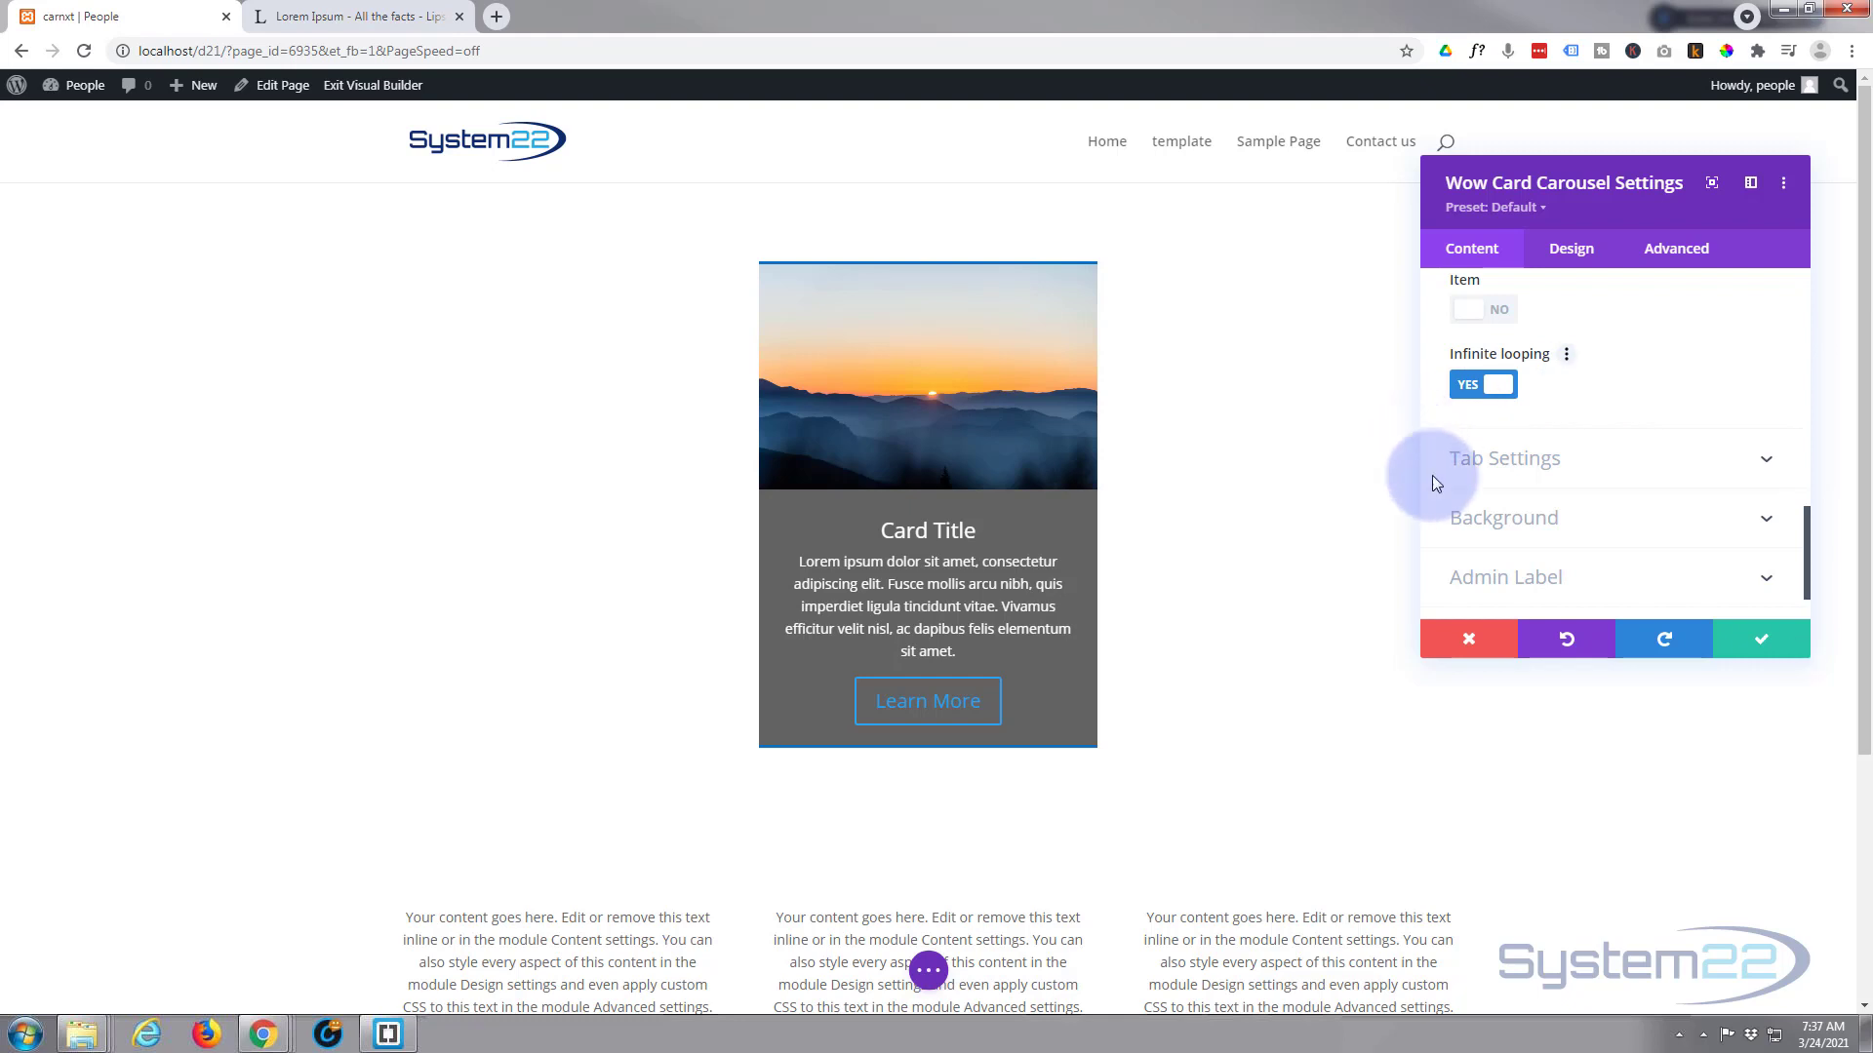
{"action": "left_click", "coordinate": [1665, 464]}
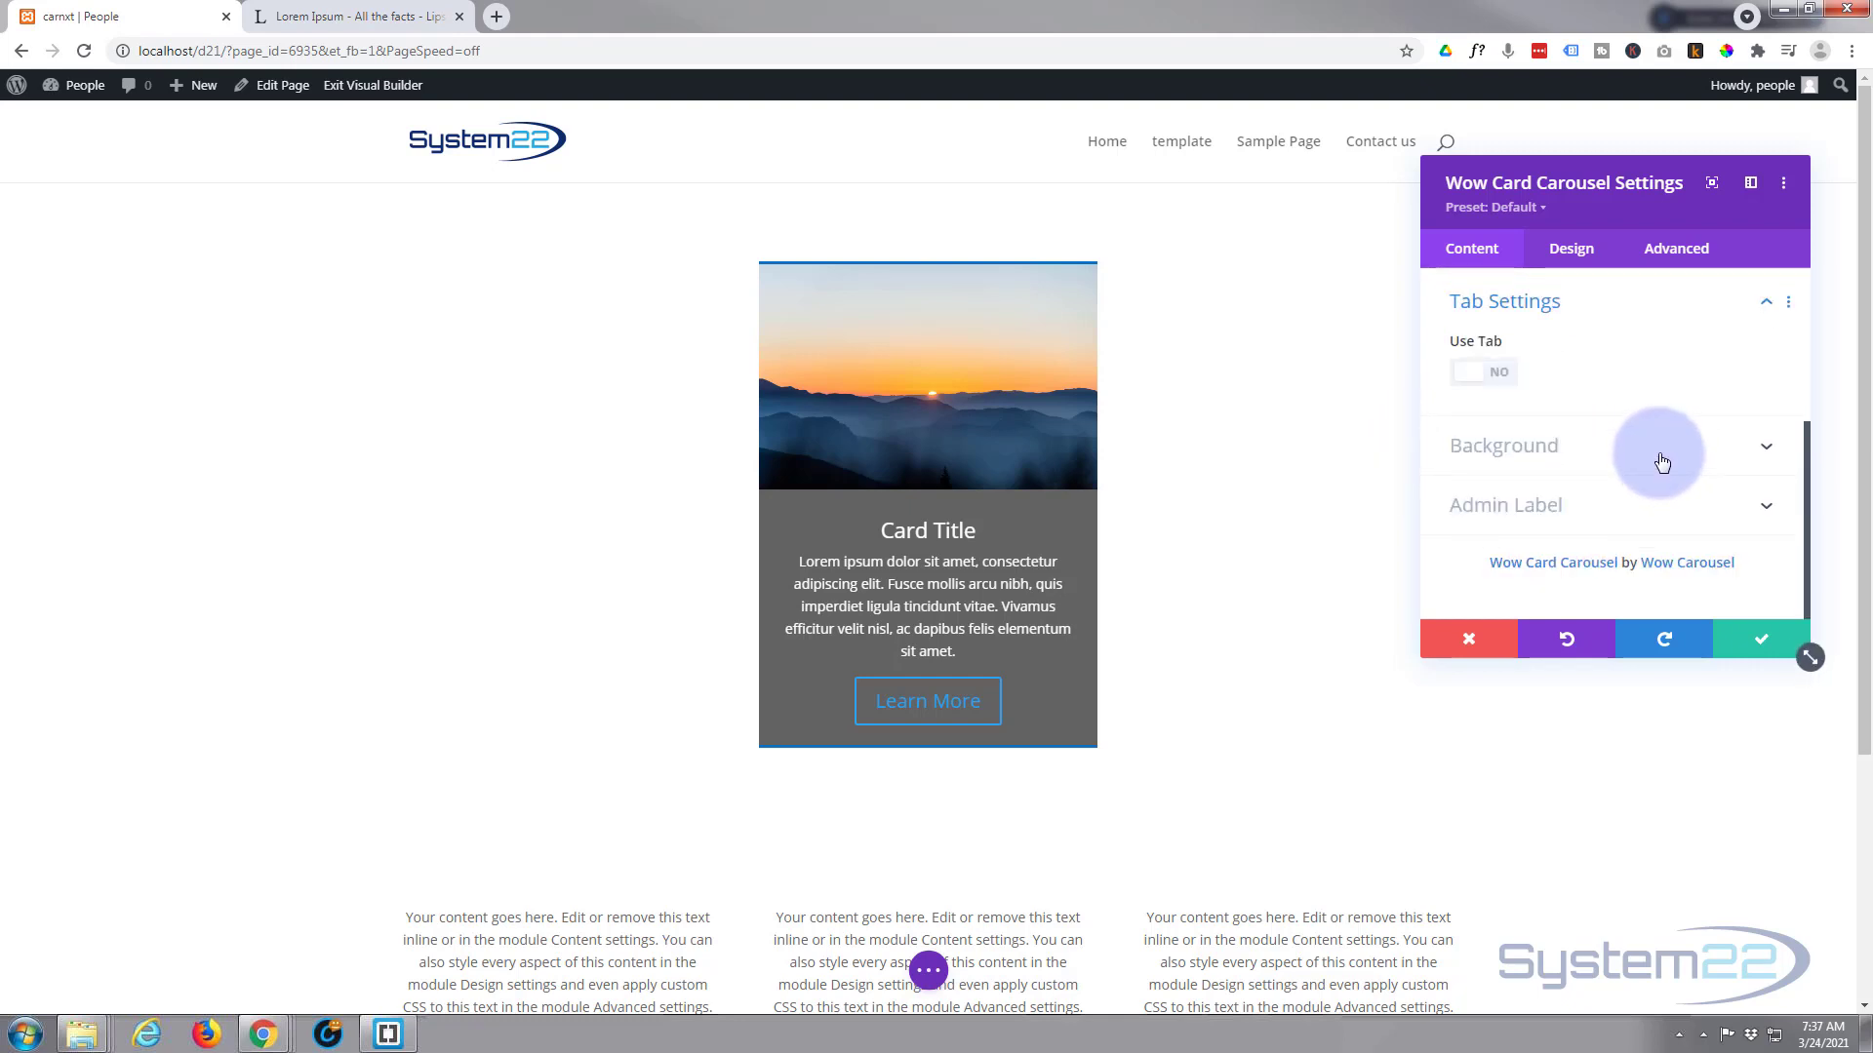
{"action": "left_click", "coordinate": [1502, 380]}
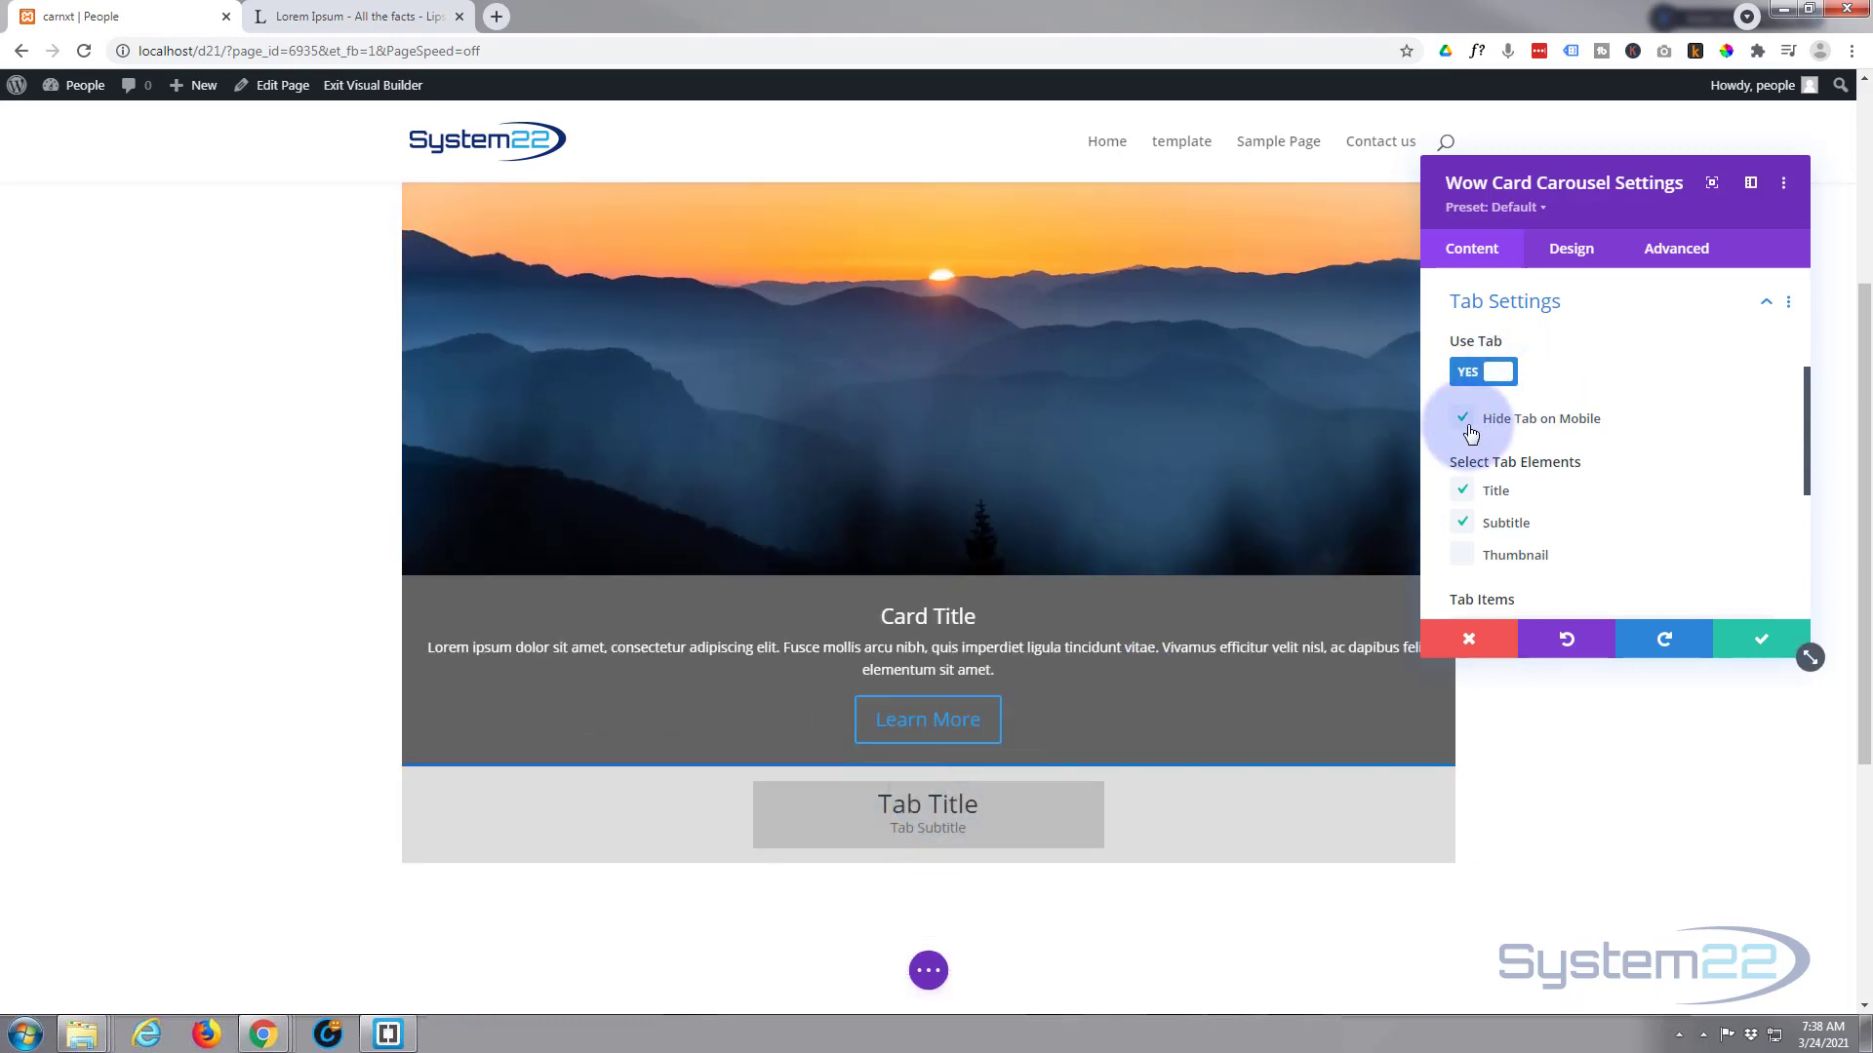
{"action": "left_click", "coordinate": [1464, 561]}
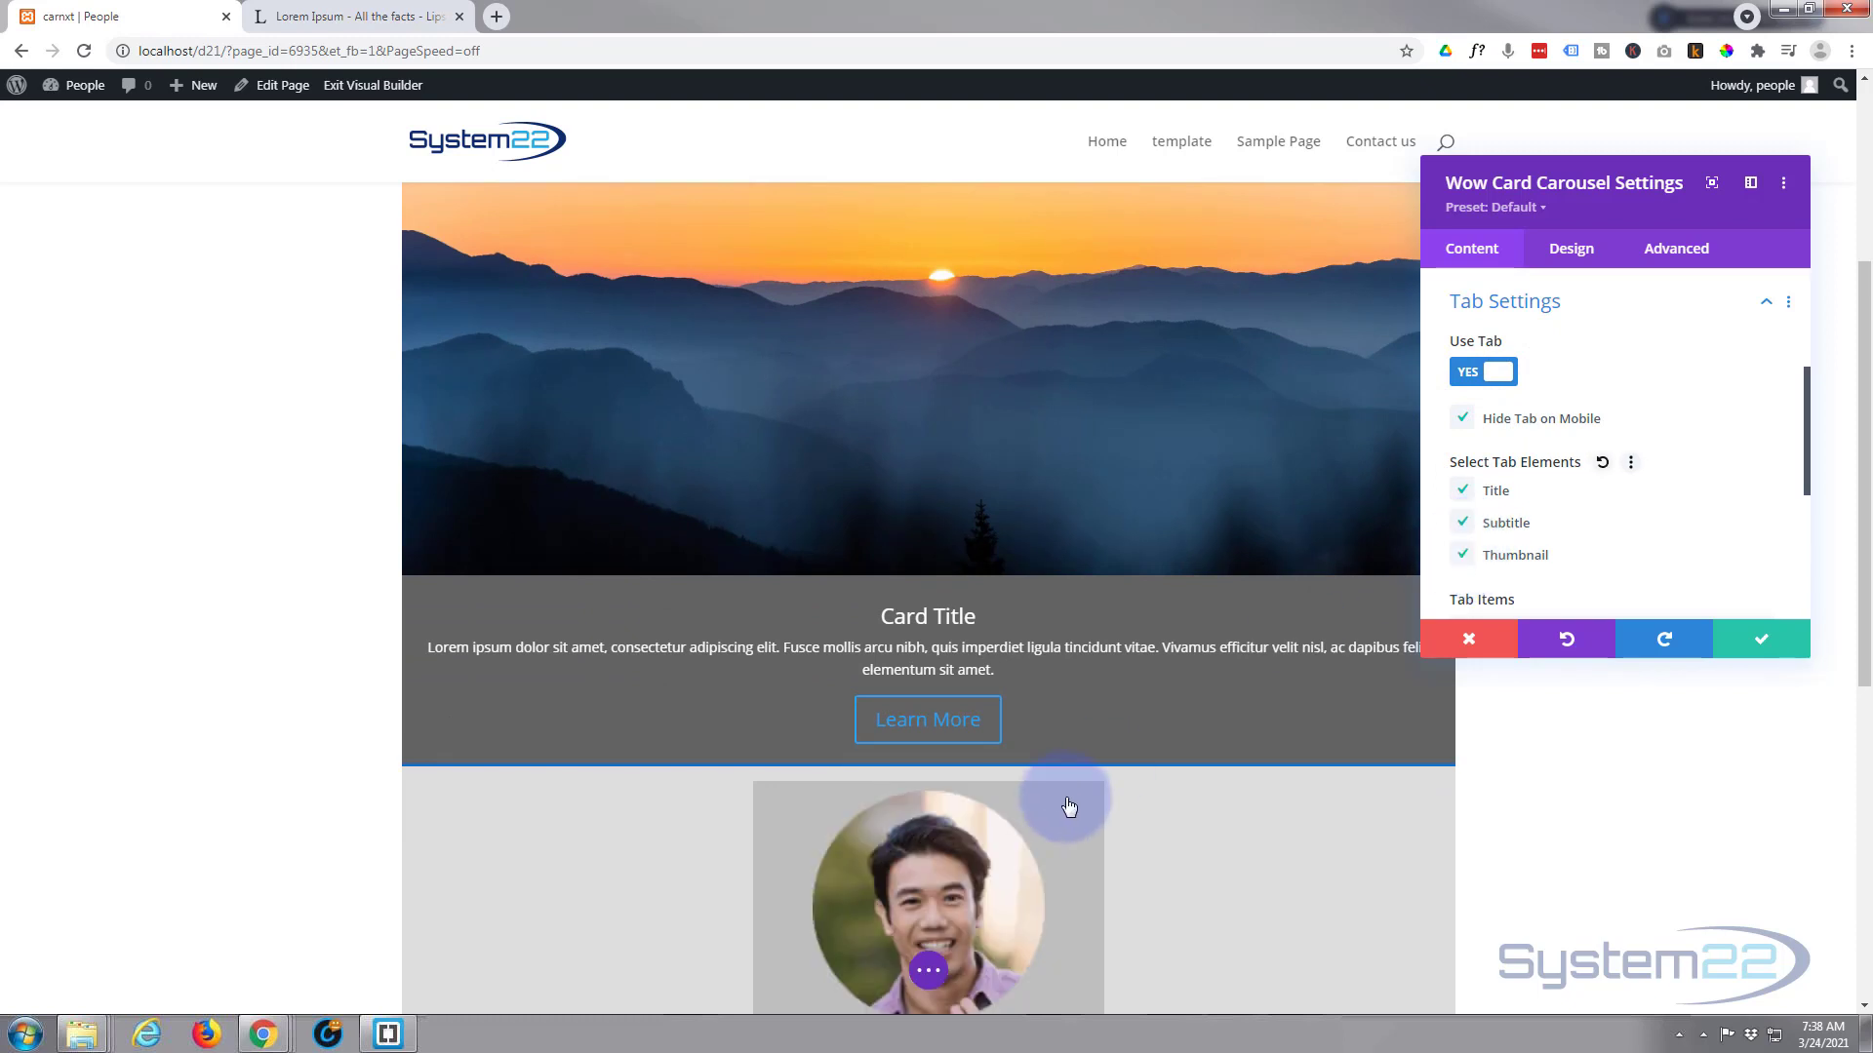
{"action": "scroll", "coordinate": [1108, 787], "scroll_direction": "down", "scroll_amount": 3}
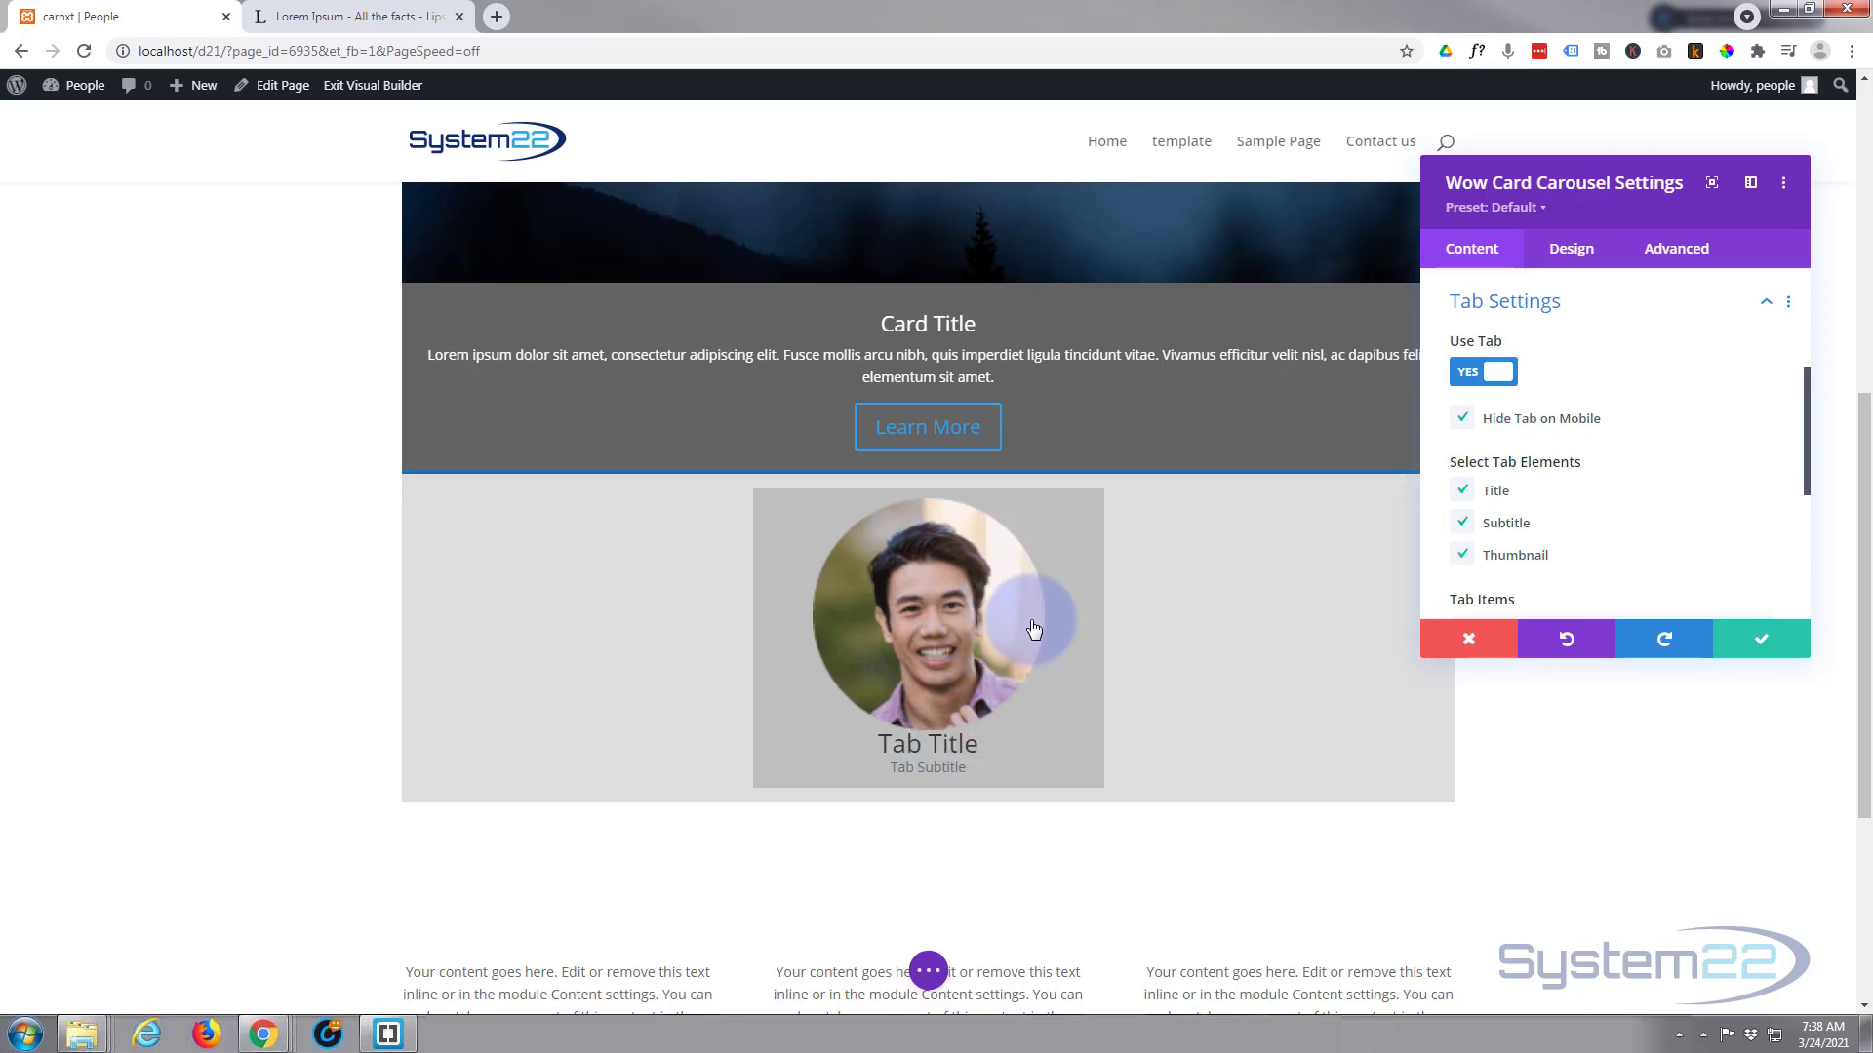
Set the tab background to blue in the common tab style of the carousel's design settings
{"action": "left_click", "coordinate": [1574, 252]}
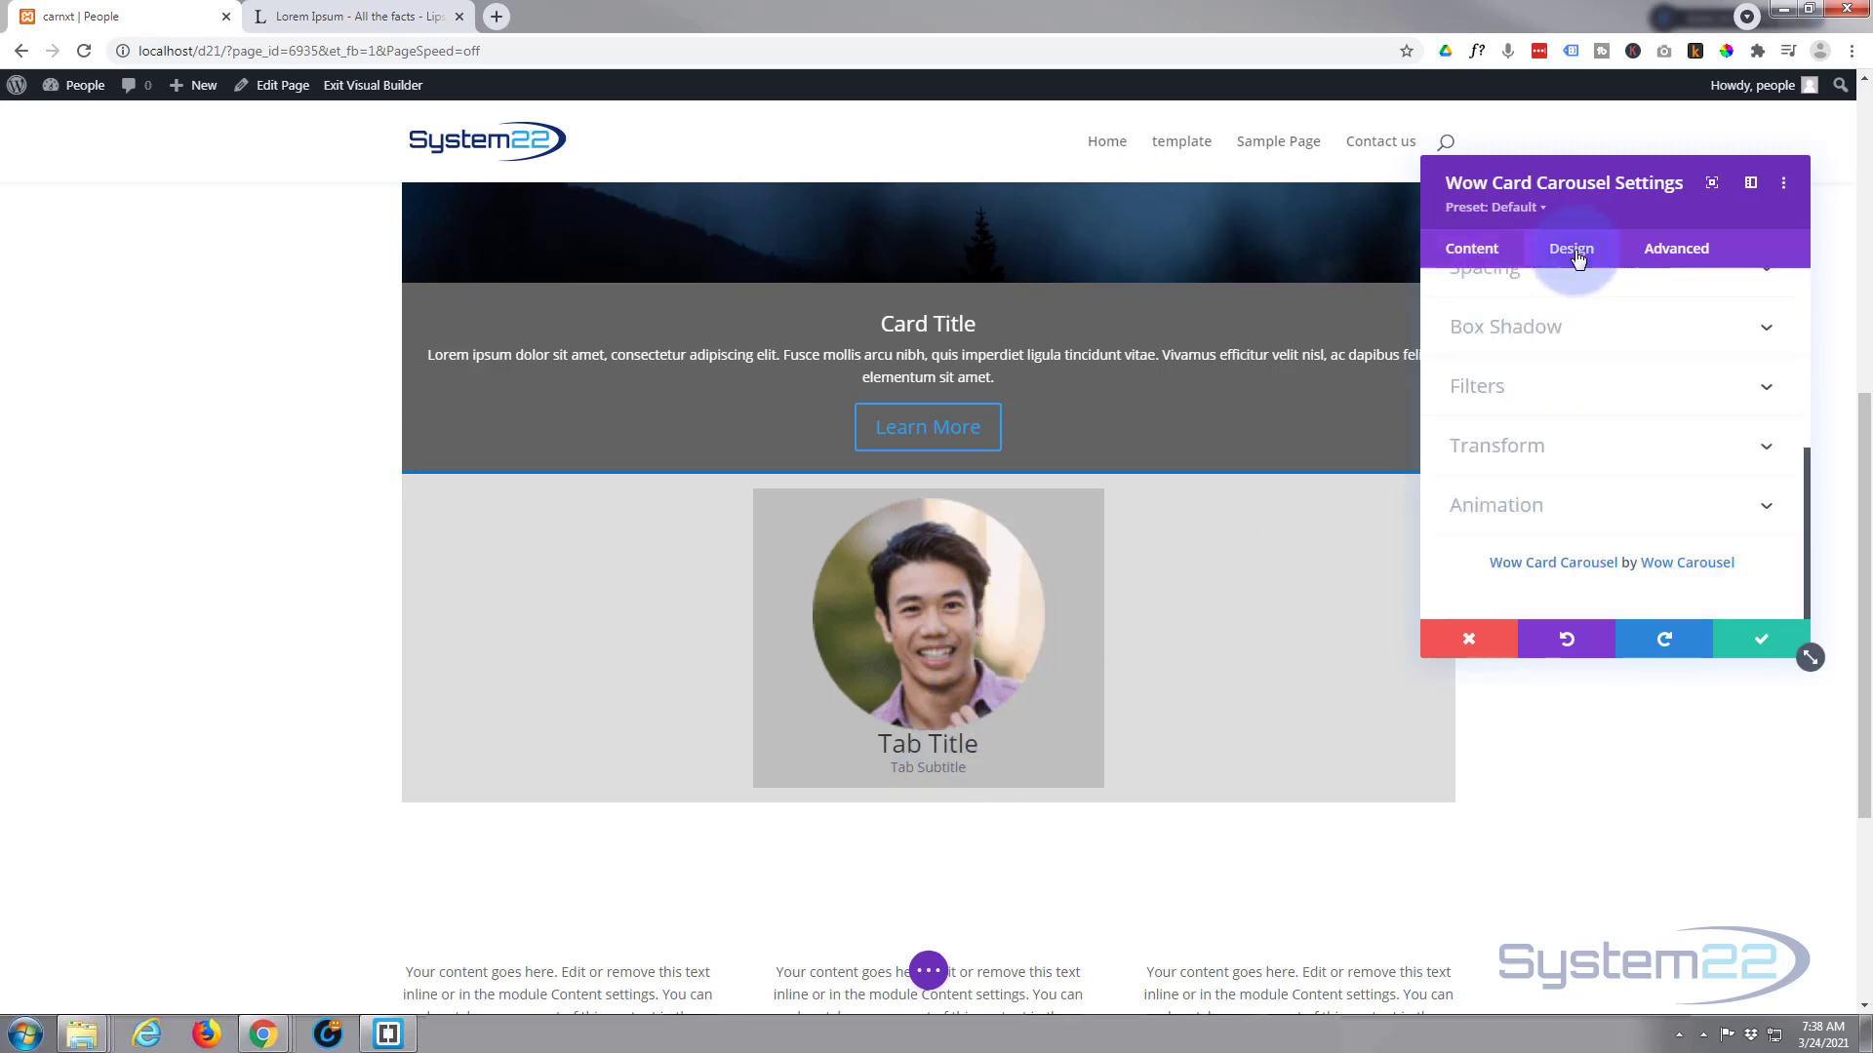
{"action": "scroll", "coordinate": [1591, 431], "scroll_direction": "up", "scroll_amount": 2}
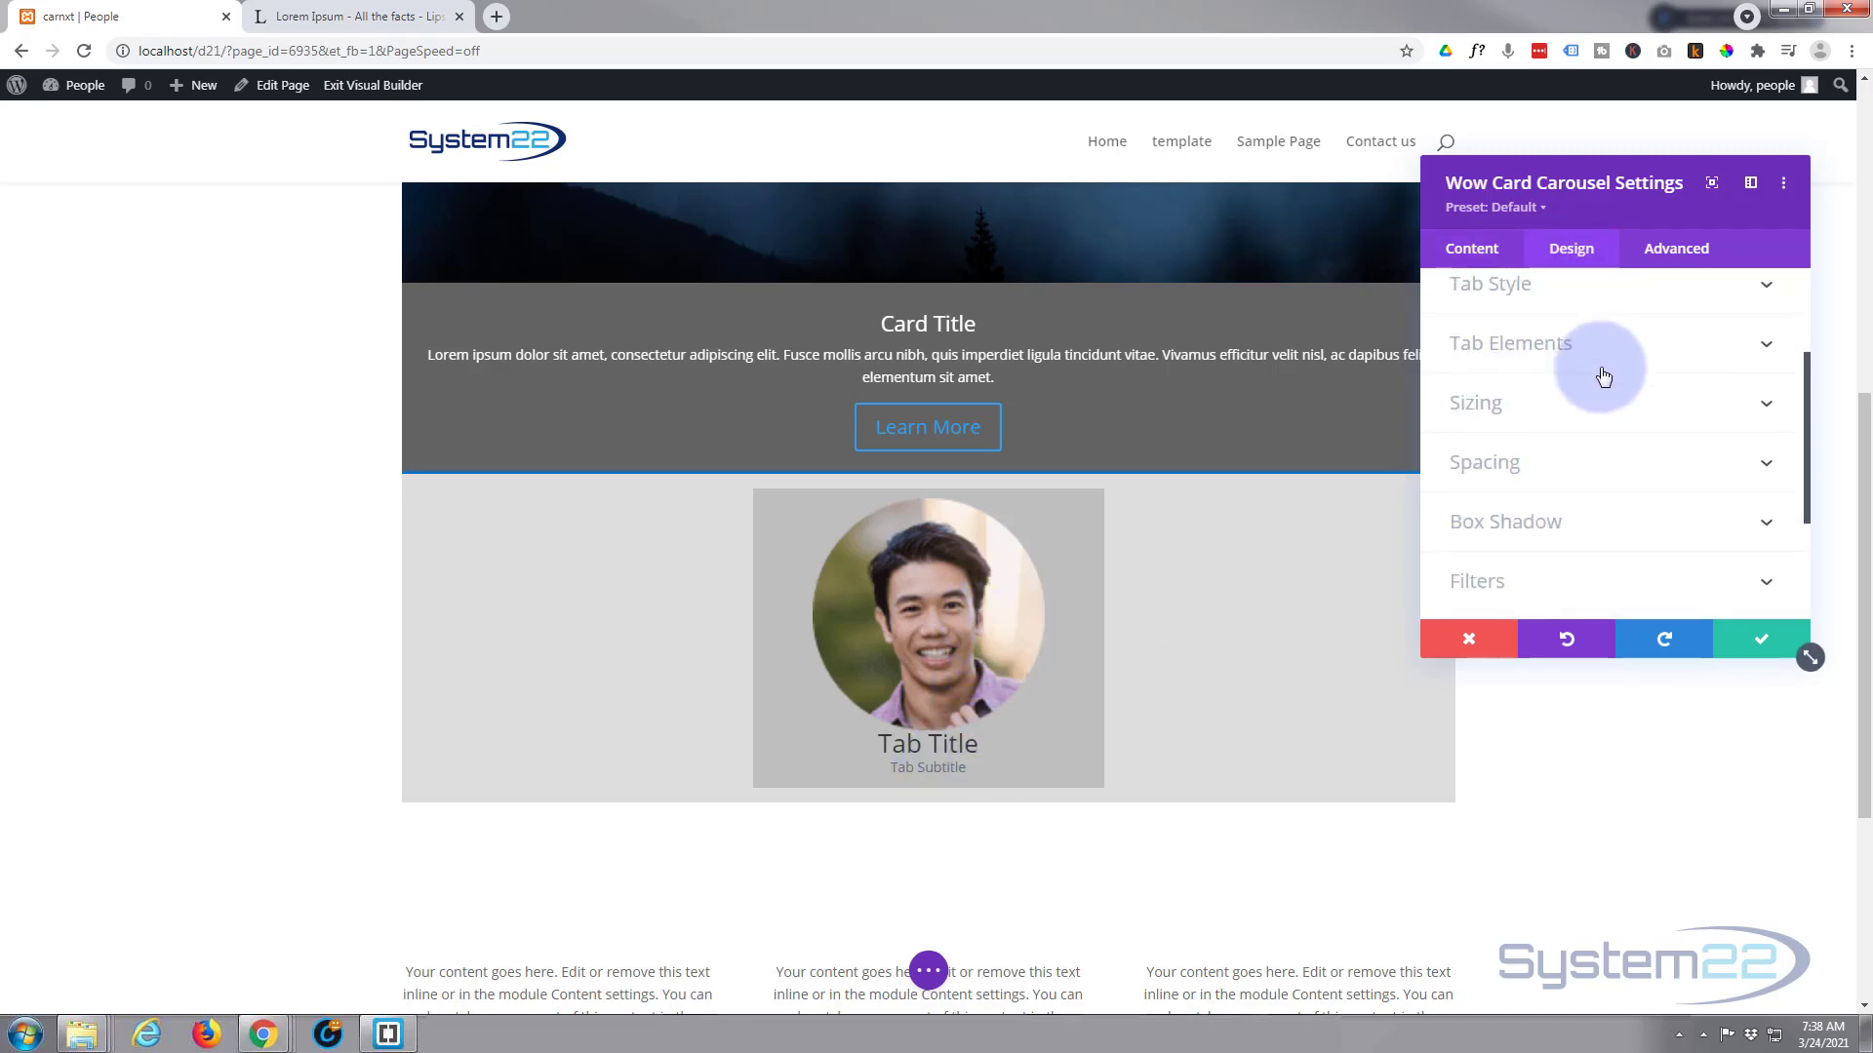
{"action": "left_click", "coordinate": [1627, 297]}
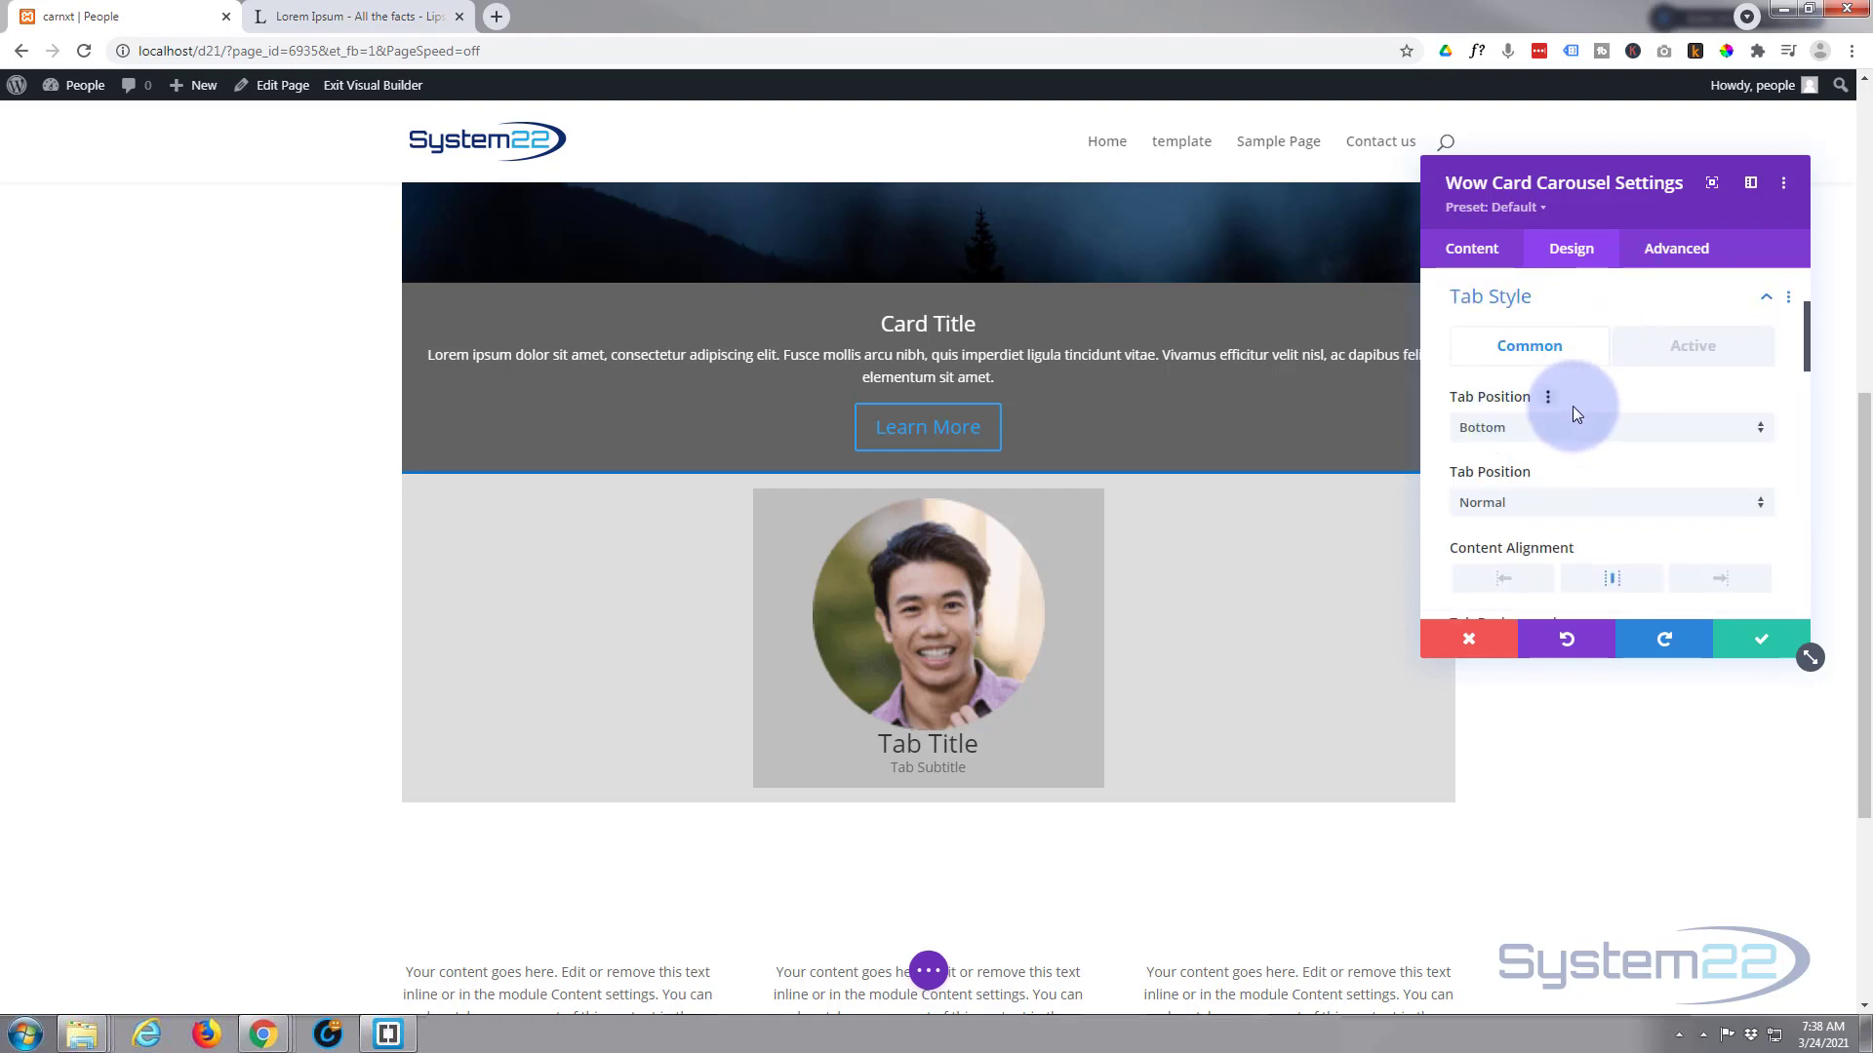
{"action": "scroll", "coordinate": [1574, 407], "scroll_direction": "down", "scroll_amount": 2}
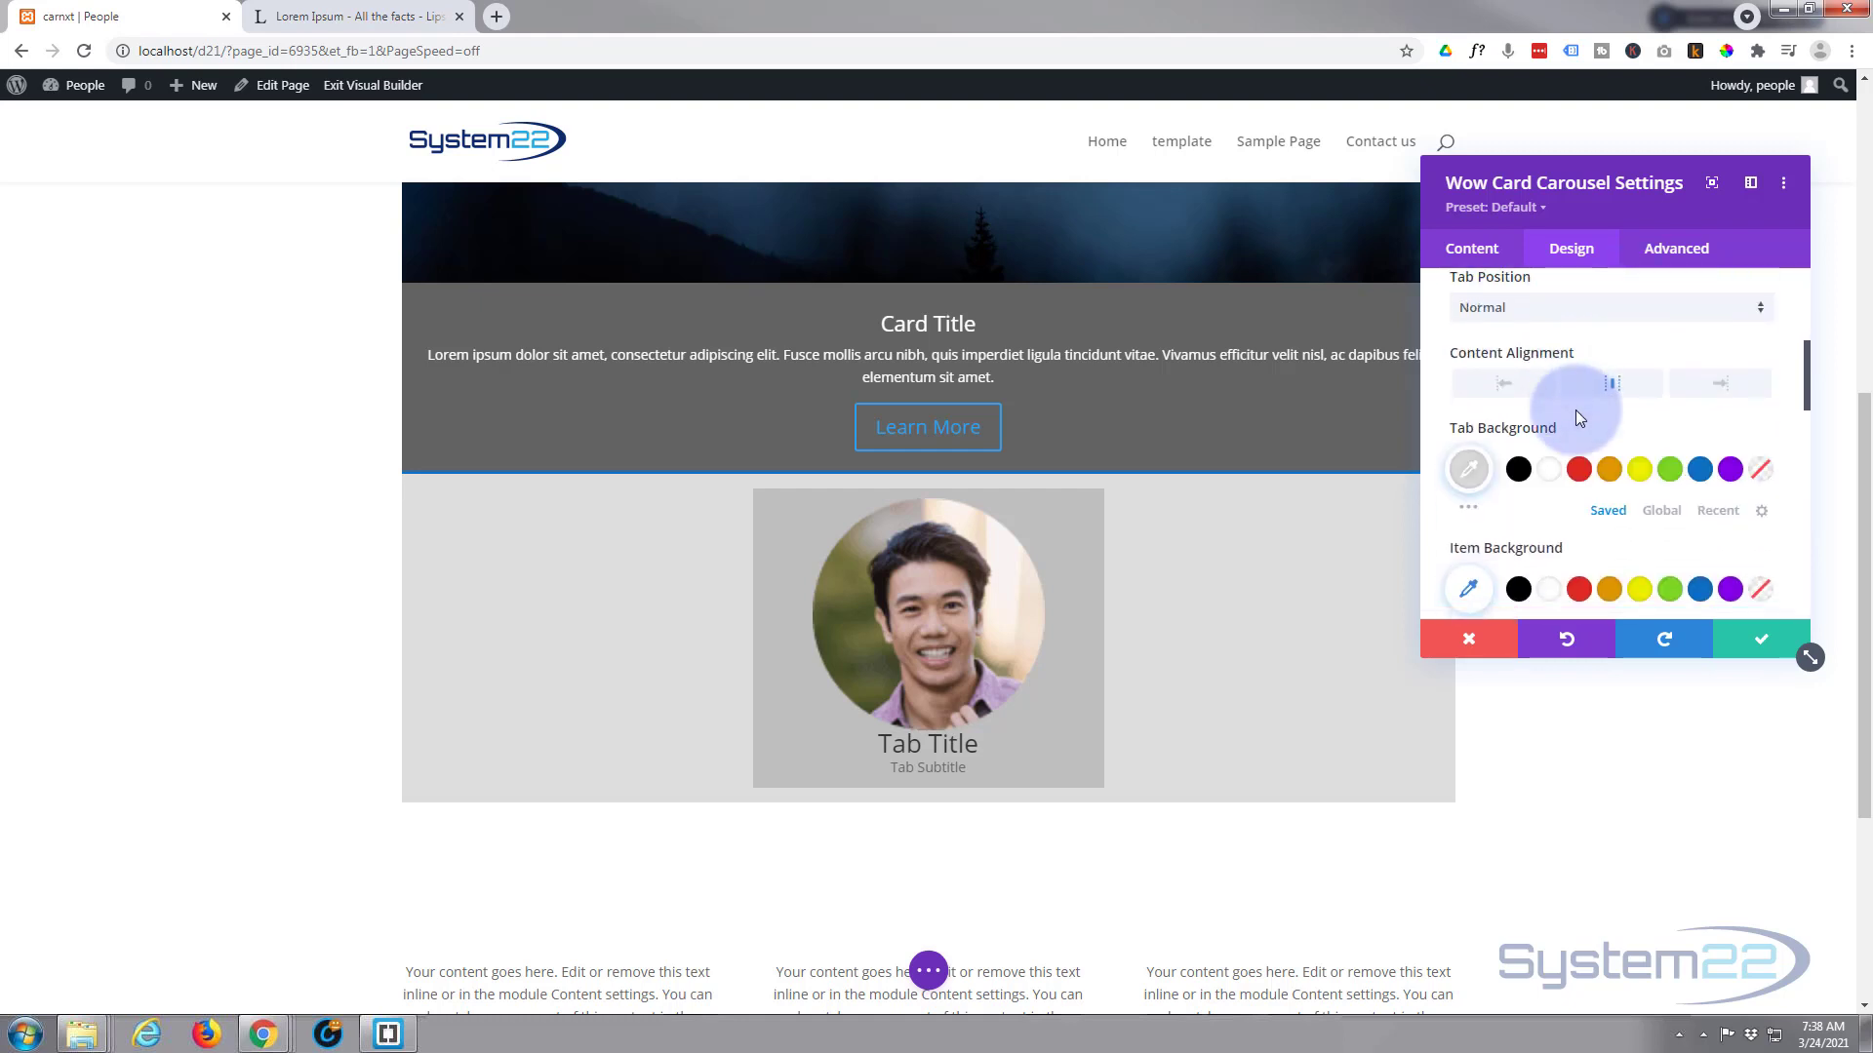
{"action": "left_click", "coordinate": [1700, 470]}
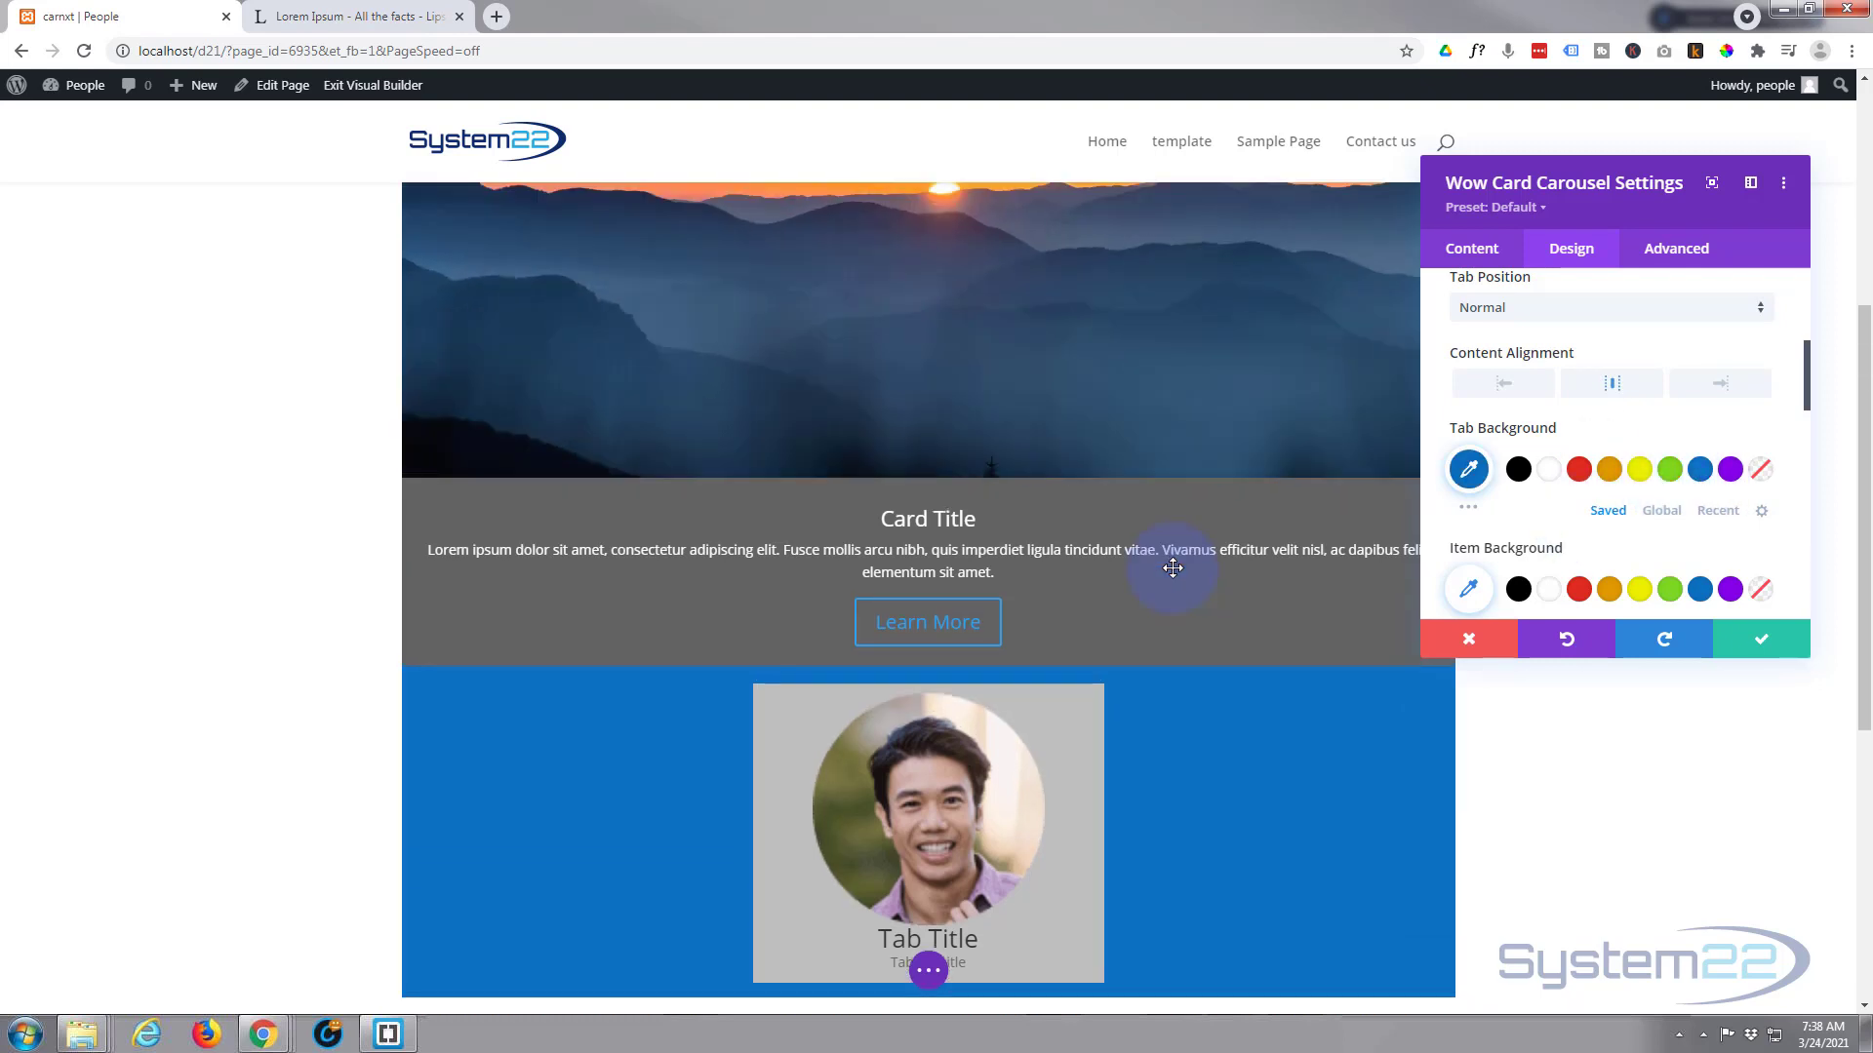
Turn off the use of tabs in the carousel's tab settings
{"action": "left_click", "coordinate": [1480, 254]}
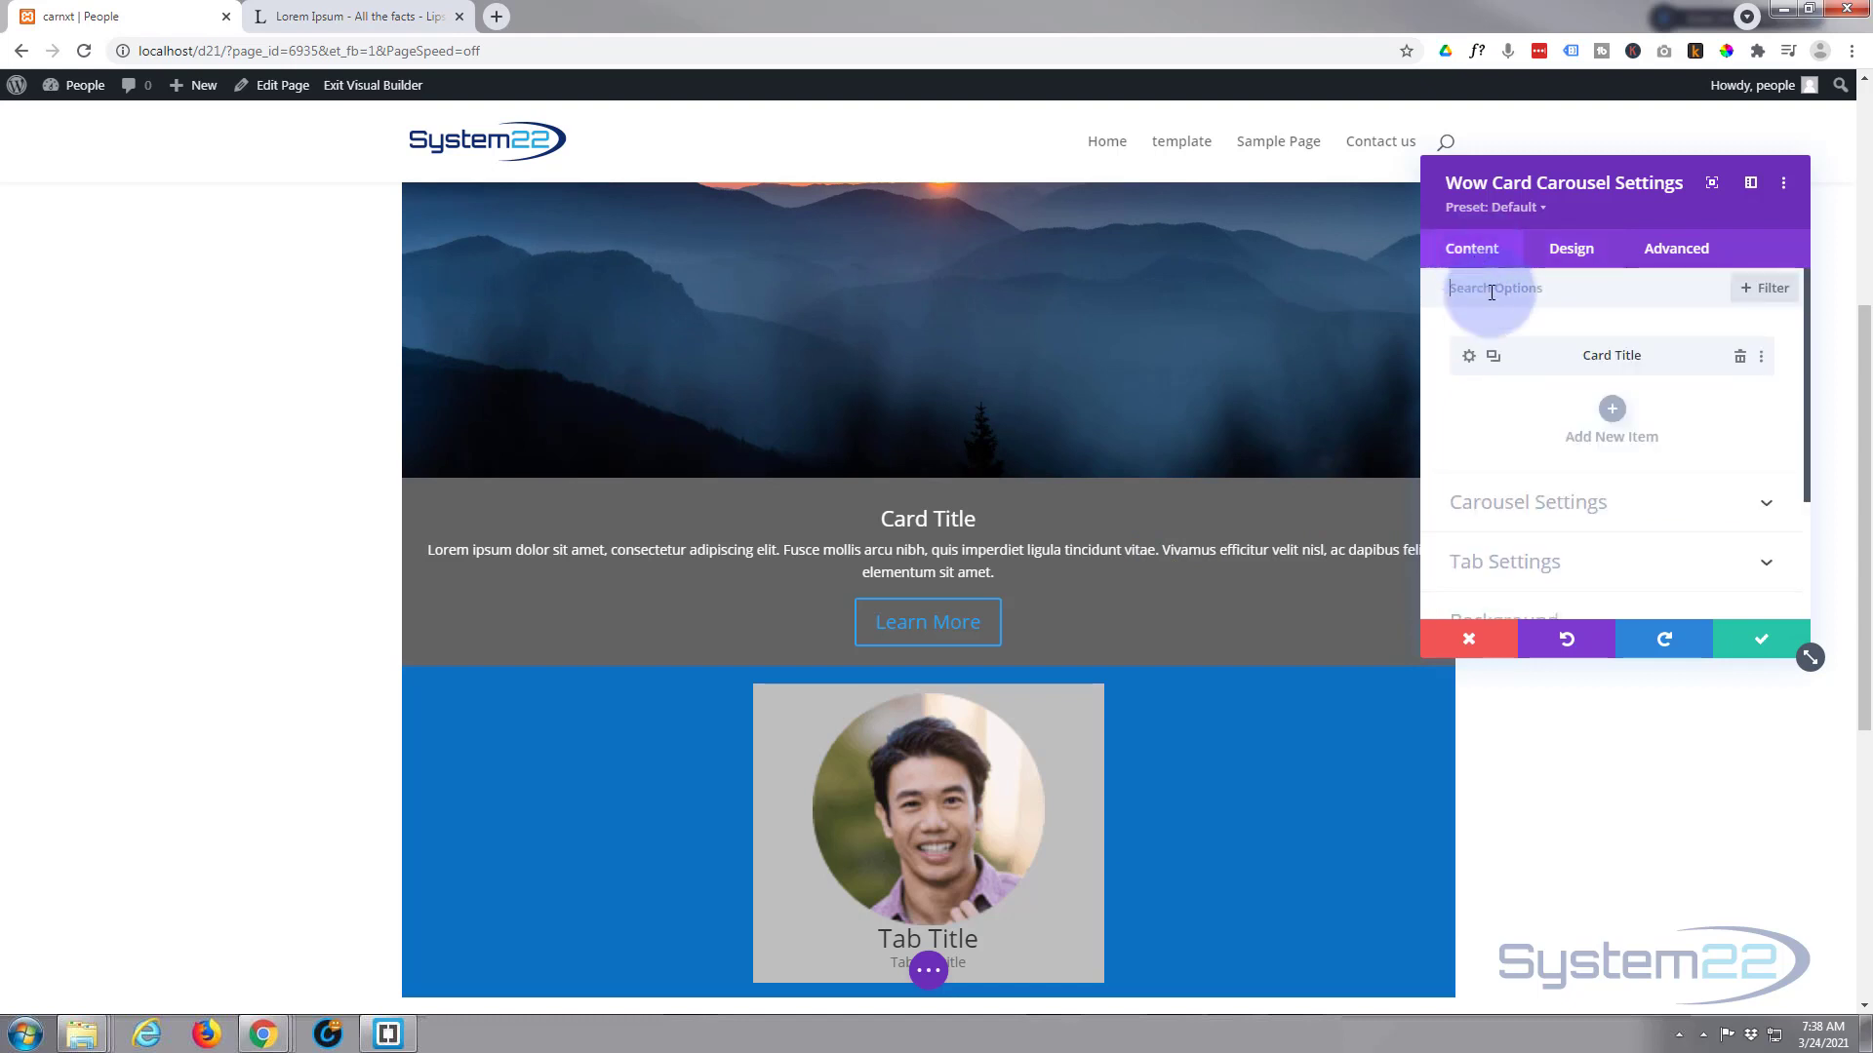
{"action": "scroll", "coordinate": [1609, 406], "scroll_direction": "down", "scroll_amount": 2}
{"action": "left_click", "coordinate": [1602, 393]}
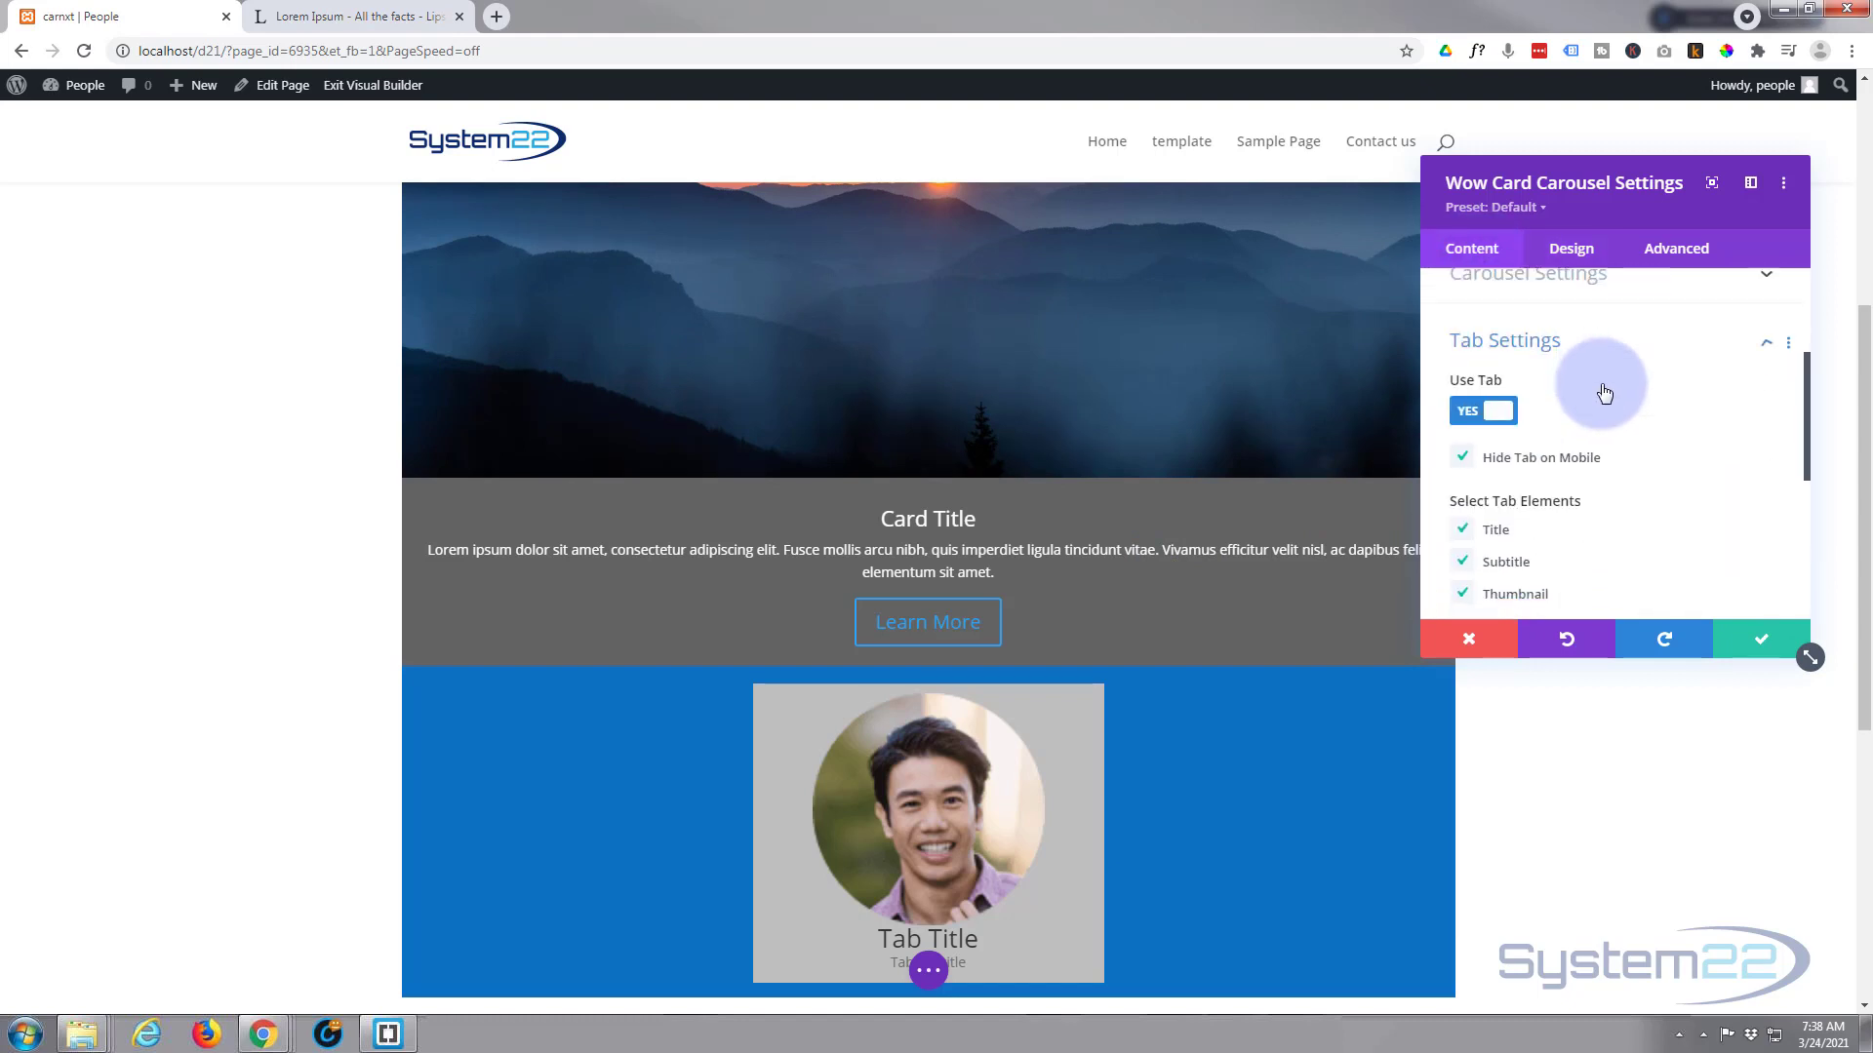
{"action": "left_click", "coordinate": [1478, 372]}
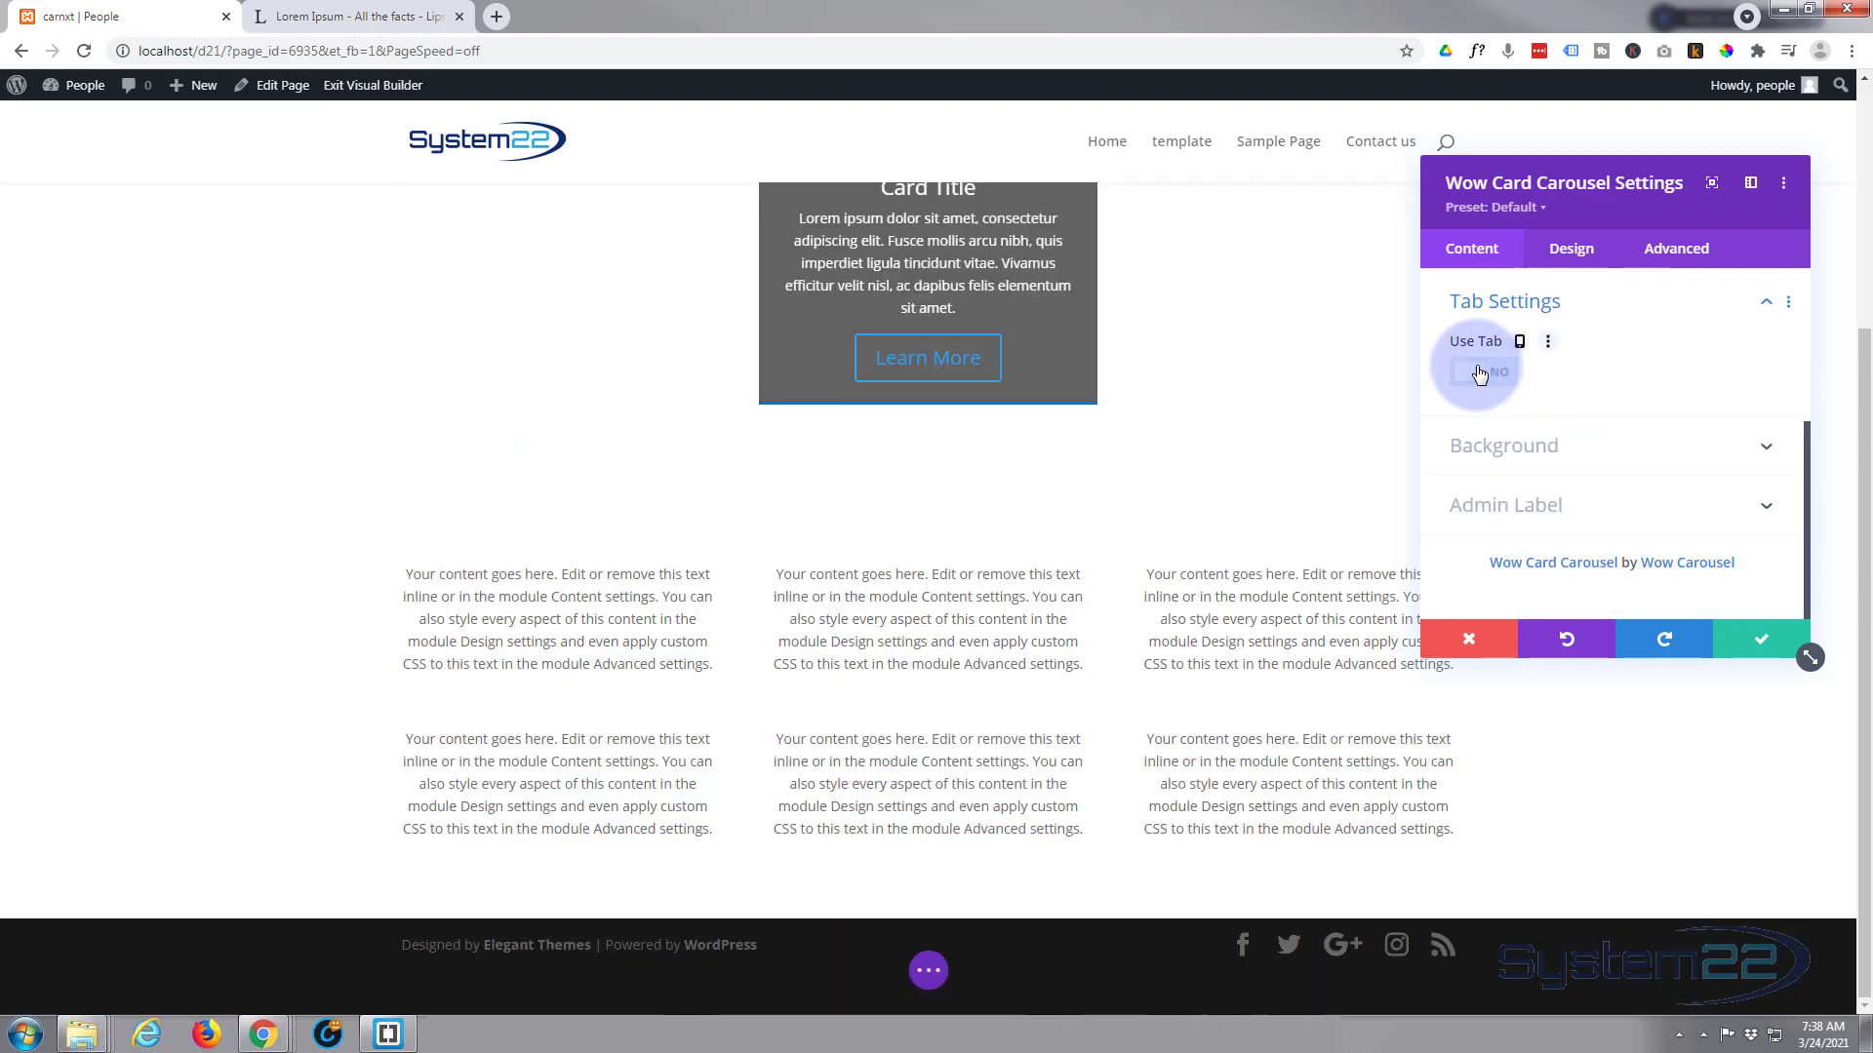
Duplicate the existing card five times so the carousel has six cards
{"action": "scroll", "coordinate": [1292, 452], "scroll_direction": "up", "scroll_amount": 3}
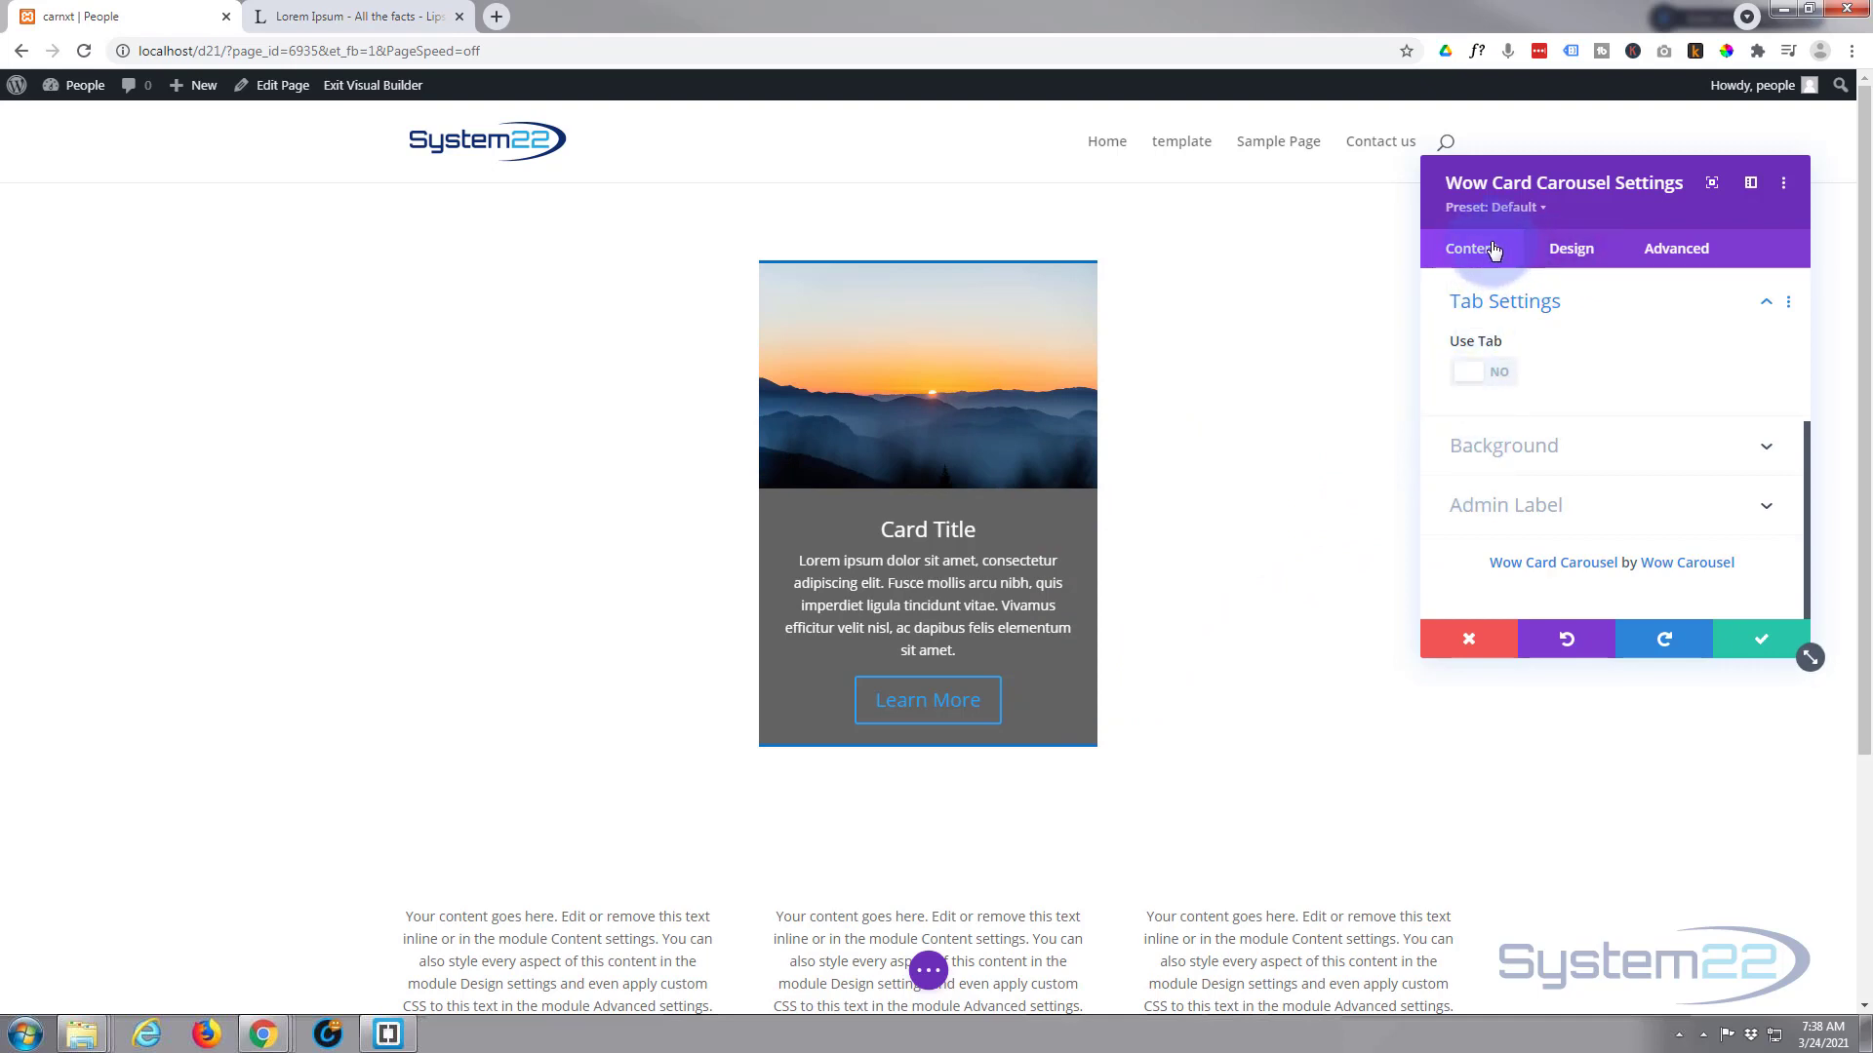
{"action": "scroll", "coordinate": [1618, 355], "scroll_direction": "up", "scroll_amount": 3}
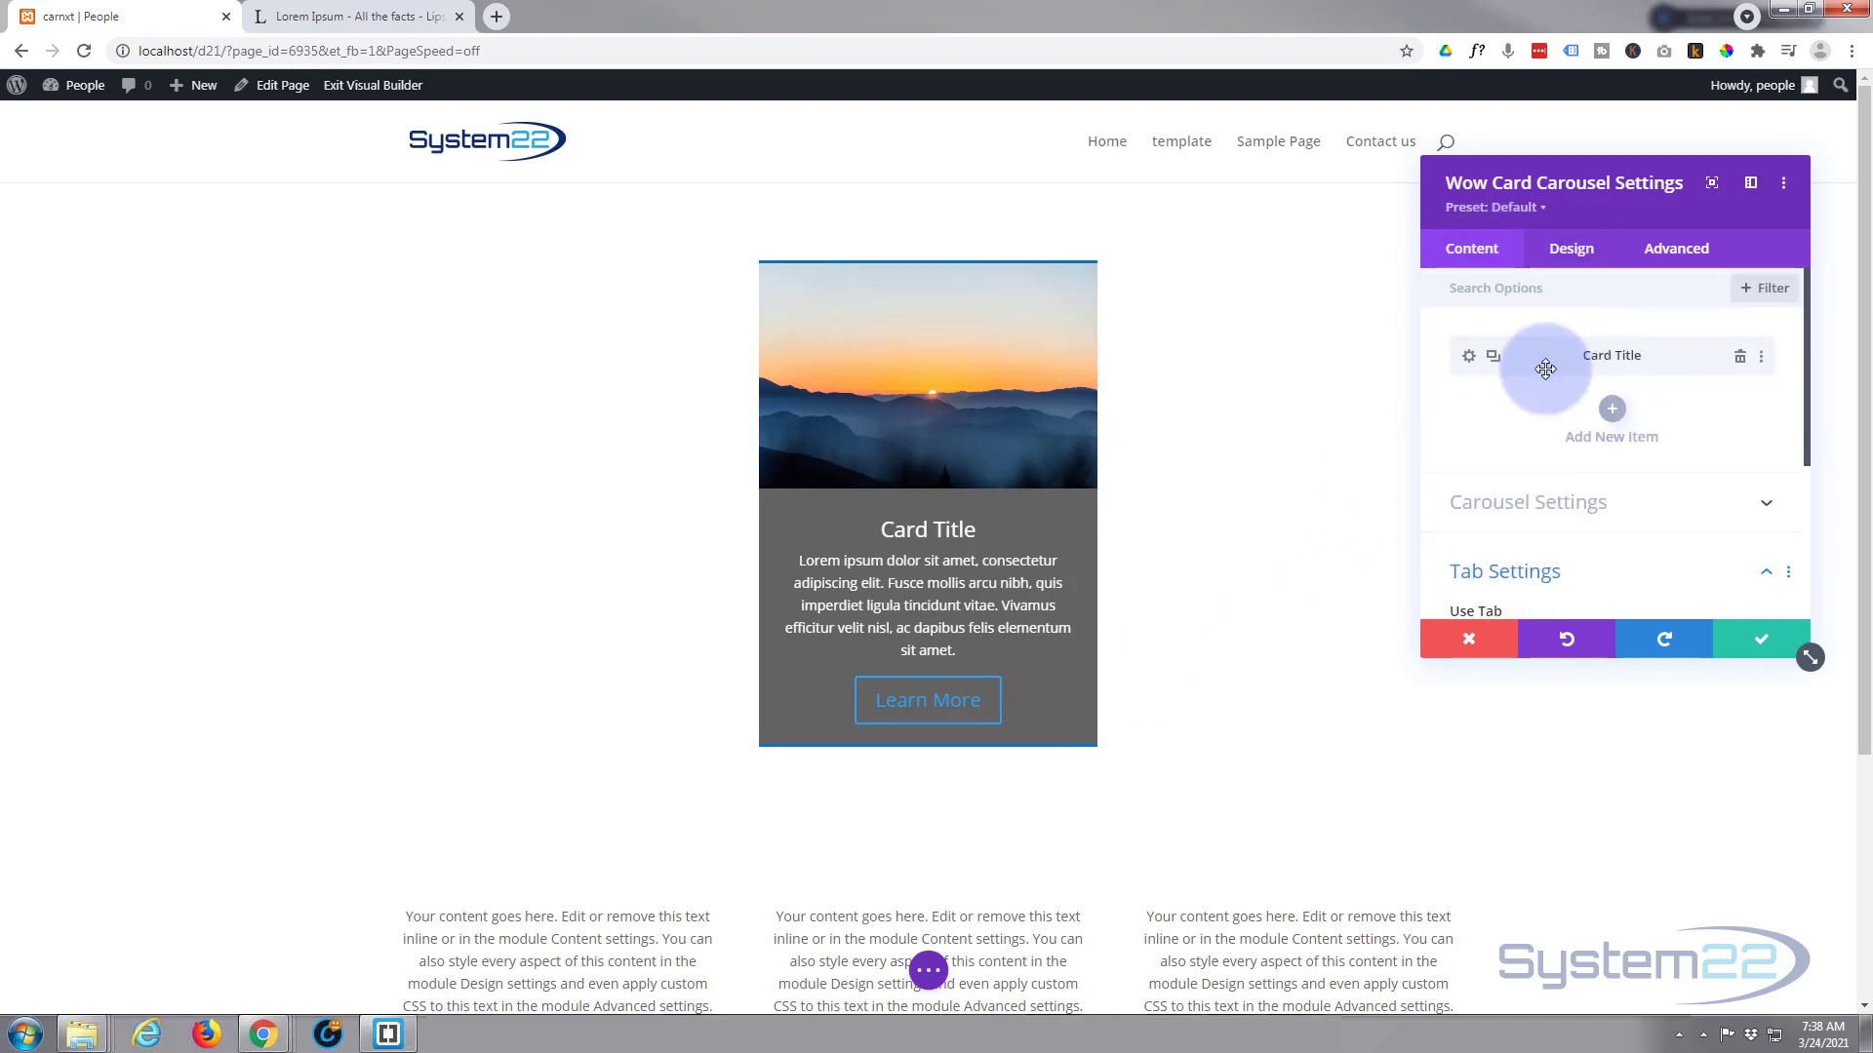
{"action": "left_click", "coordinate": [1493, 357]}
{"action": "left_click", "coordinate": [1493, 357]}
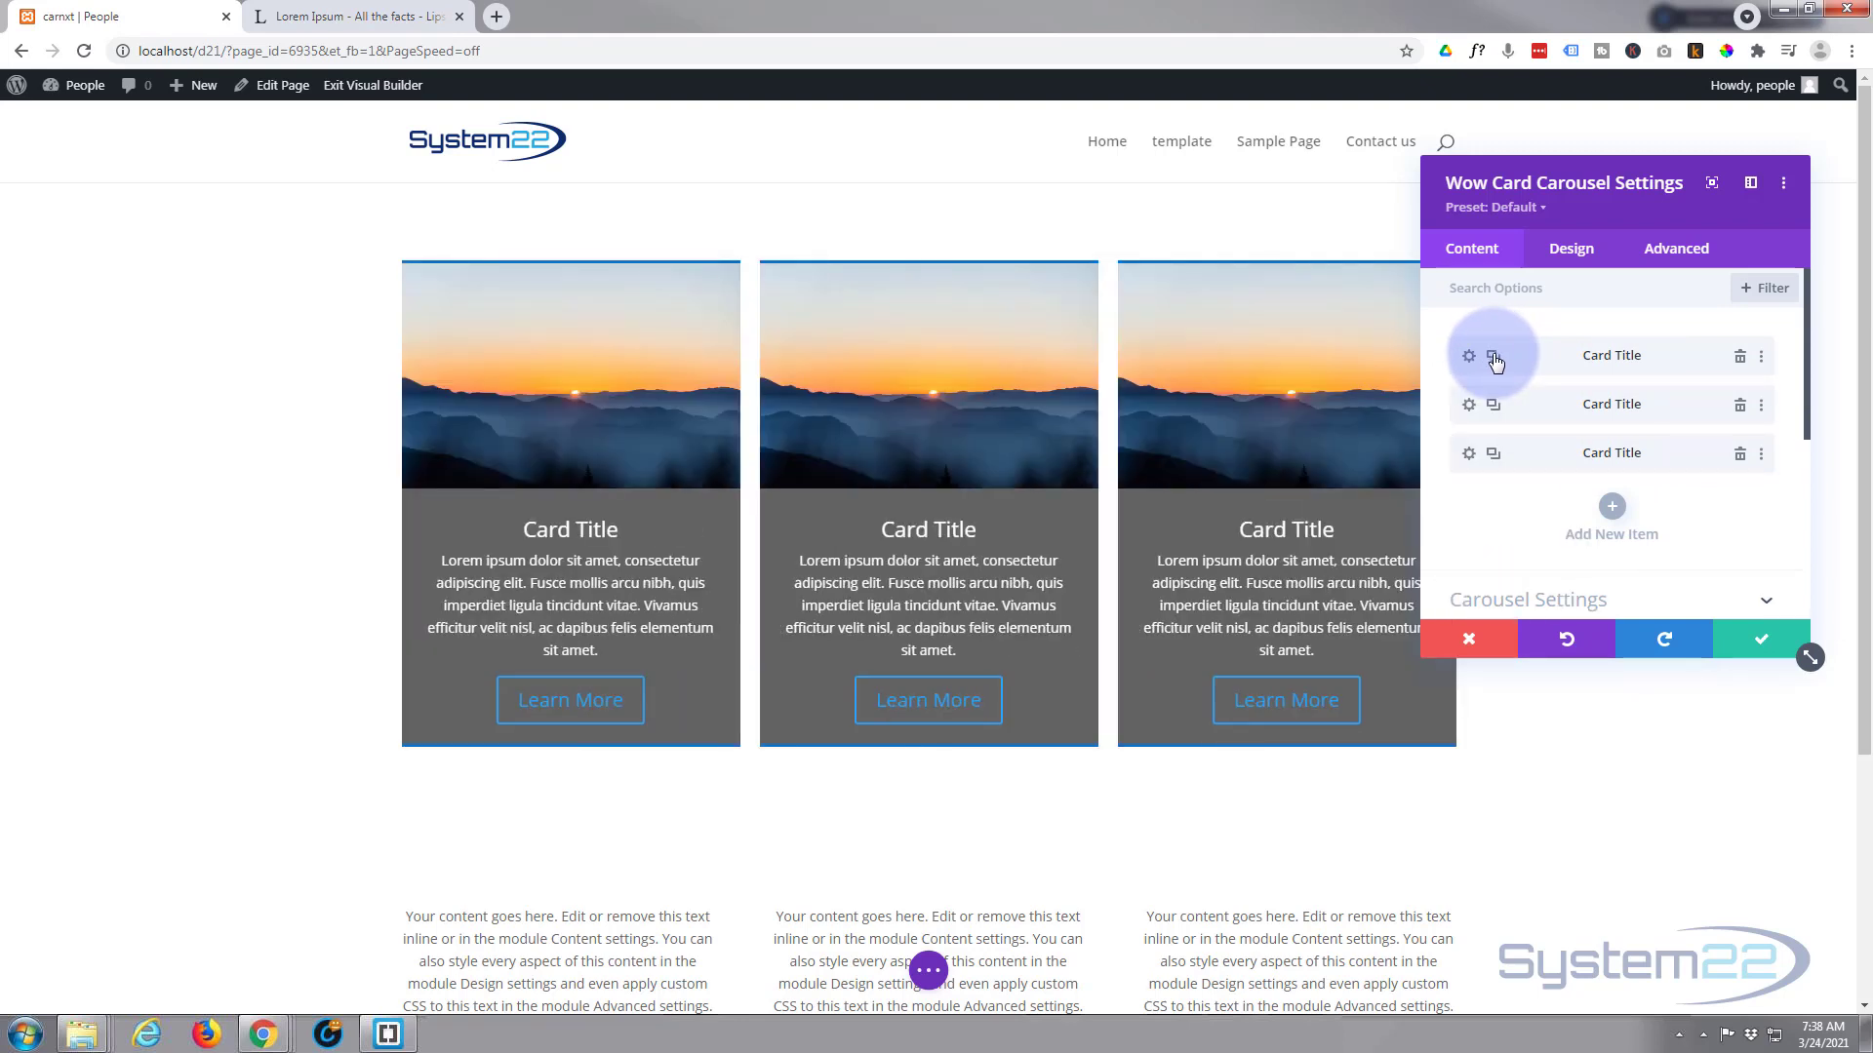
{"action": "left_click", "coordinate": [1493, 357]}
{"action": "left_click", "coordinate": [1494, 357]}
{"action": "left_click", "coordinate": [1493, 357]}
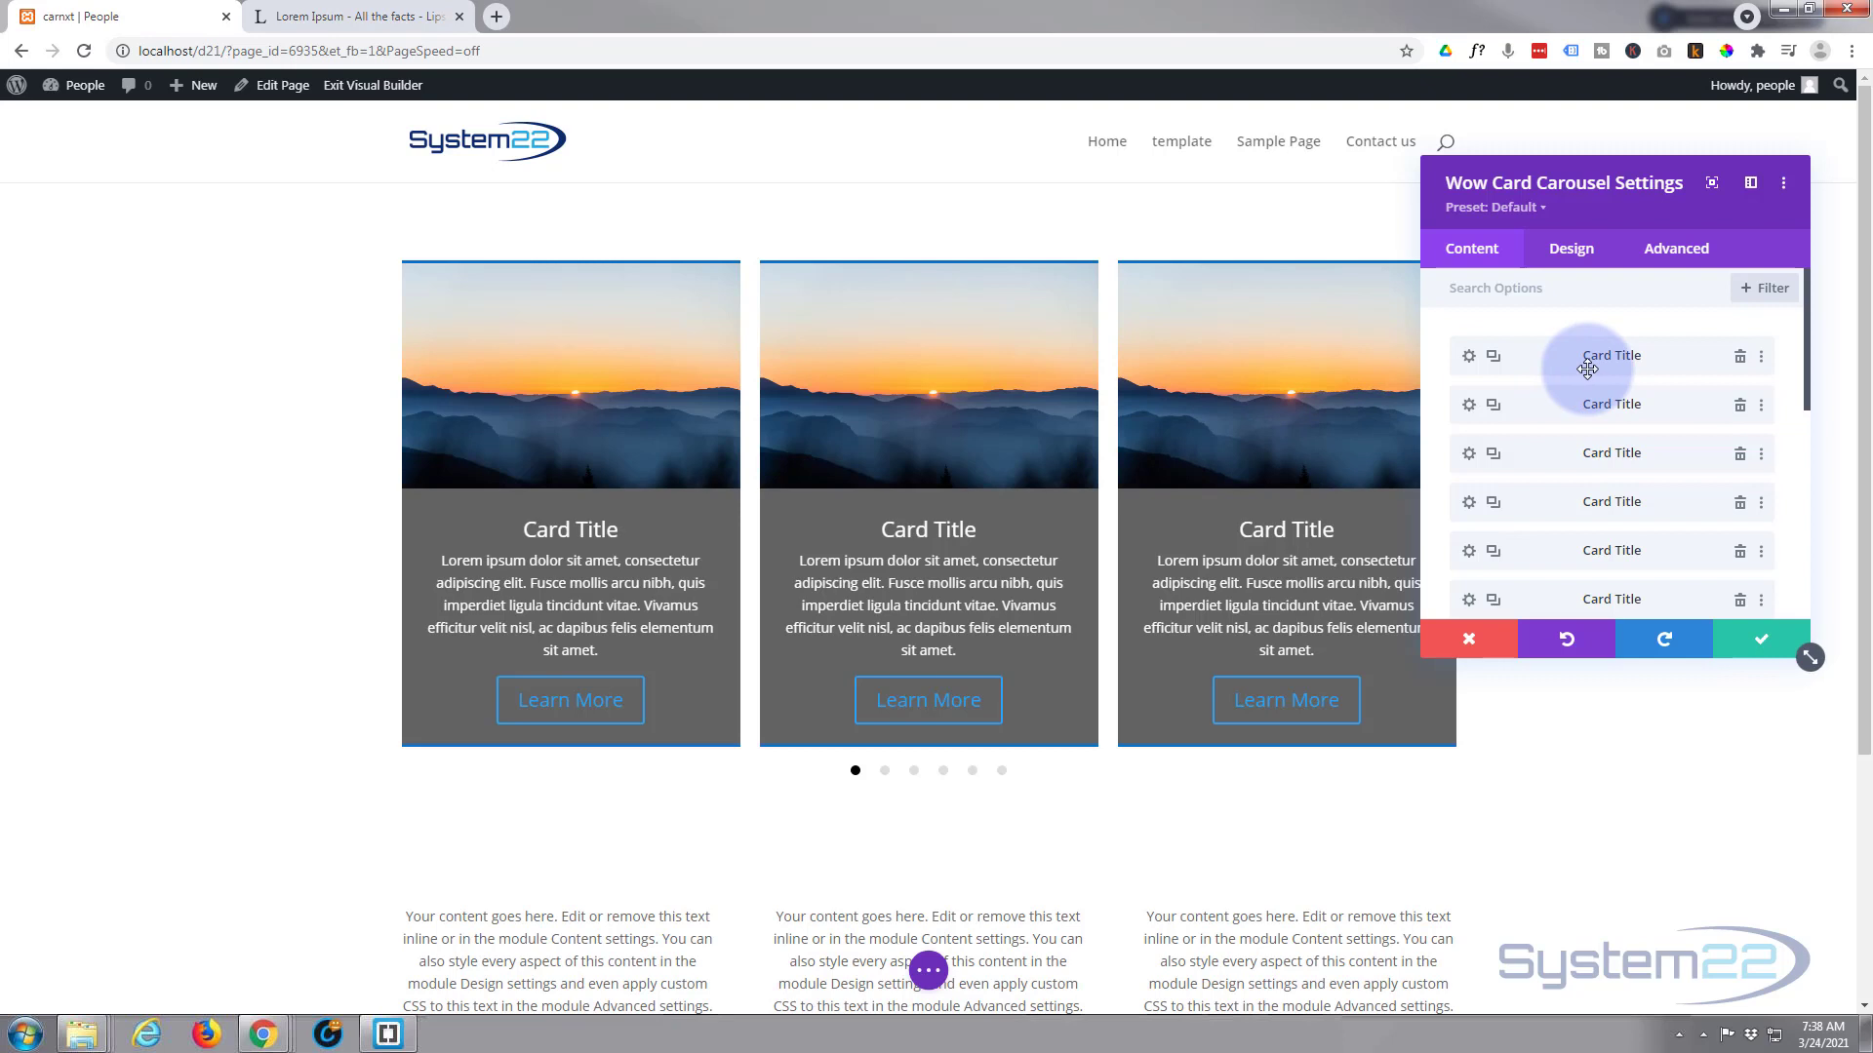
Replace the last card's image with the arched stone bridge photo from the media library, and save the card and carousel settings
{"action": "scroll", "coordinate": [1521, 371], "scroll_direction": "down", "scroll_amount": 2}
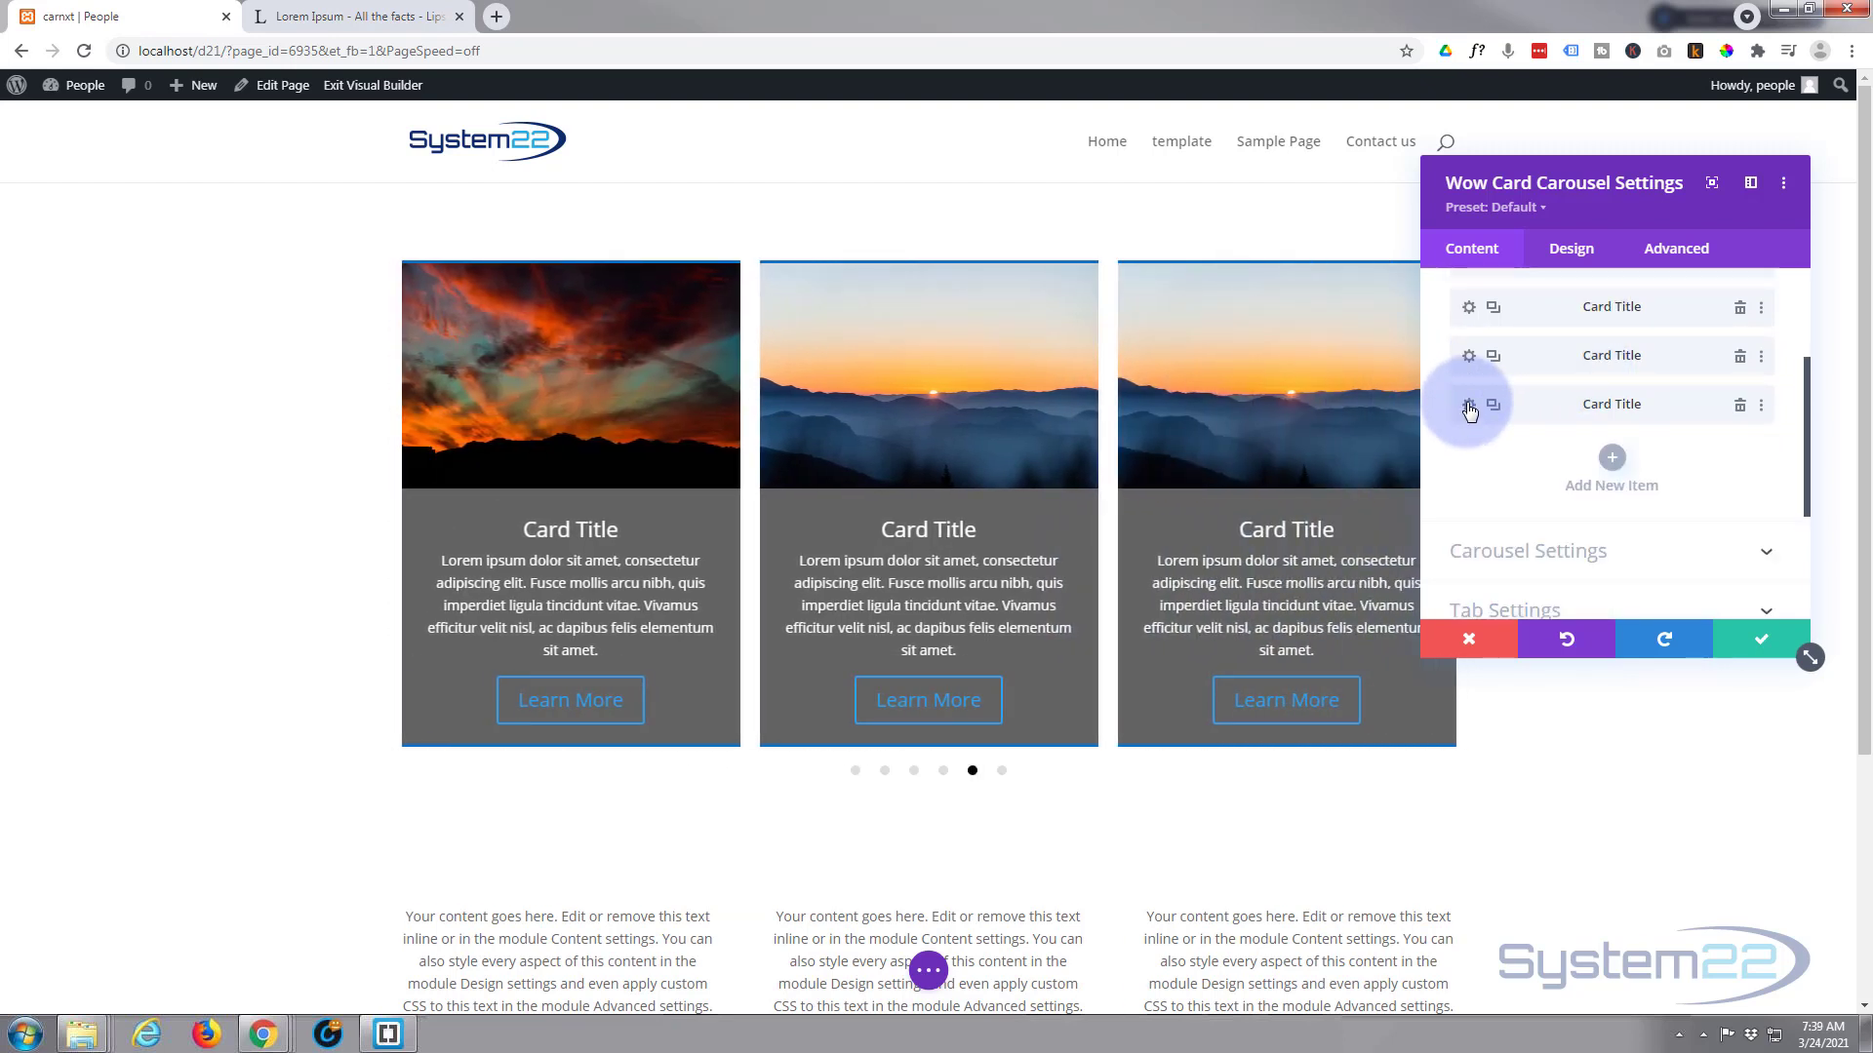
{"action": "left_click", "coordinate": [1469, 406]}
{"action": "left_click", "coordinate": [1619, 483]}
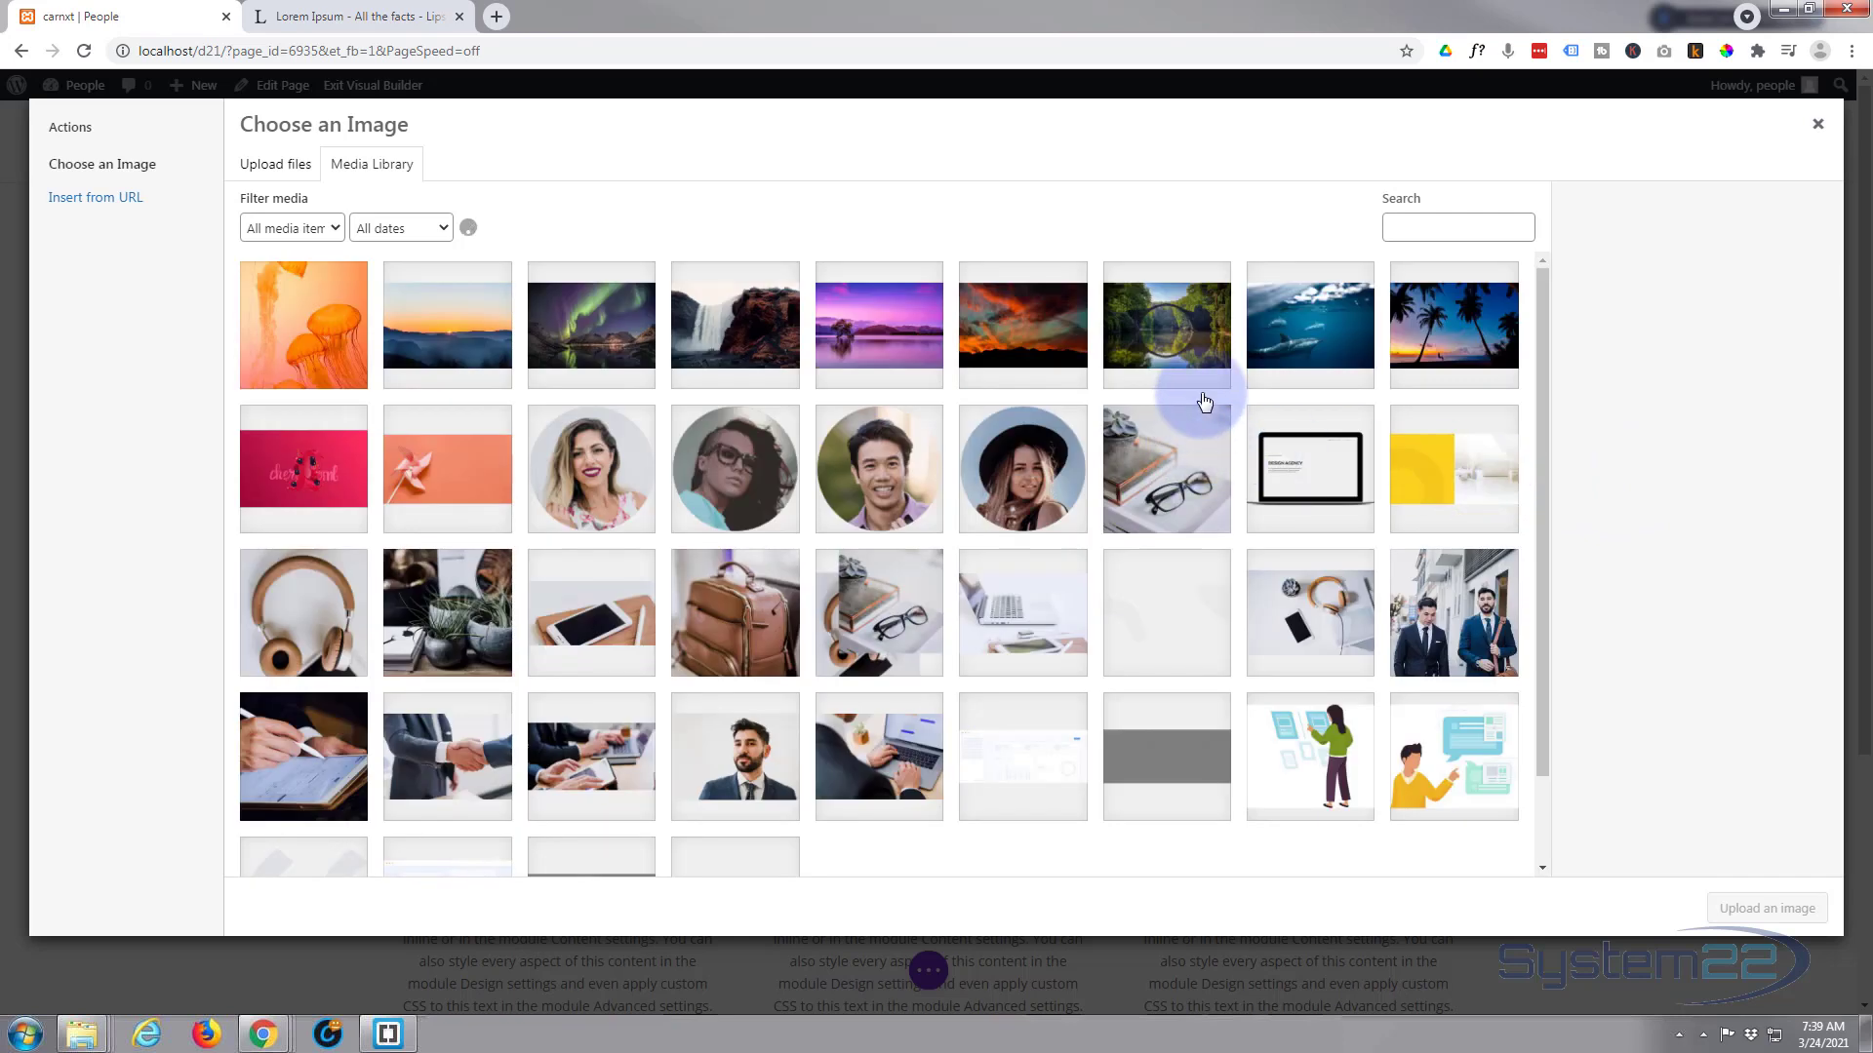
{"action": "left_click", "coordinate": [1187, 335]}
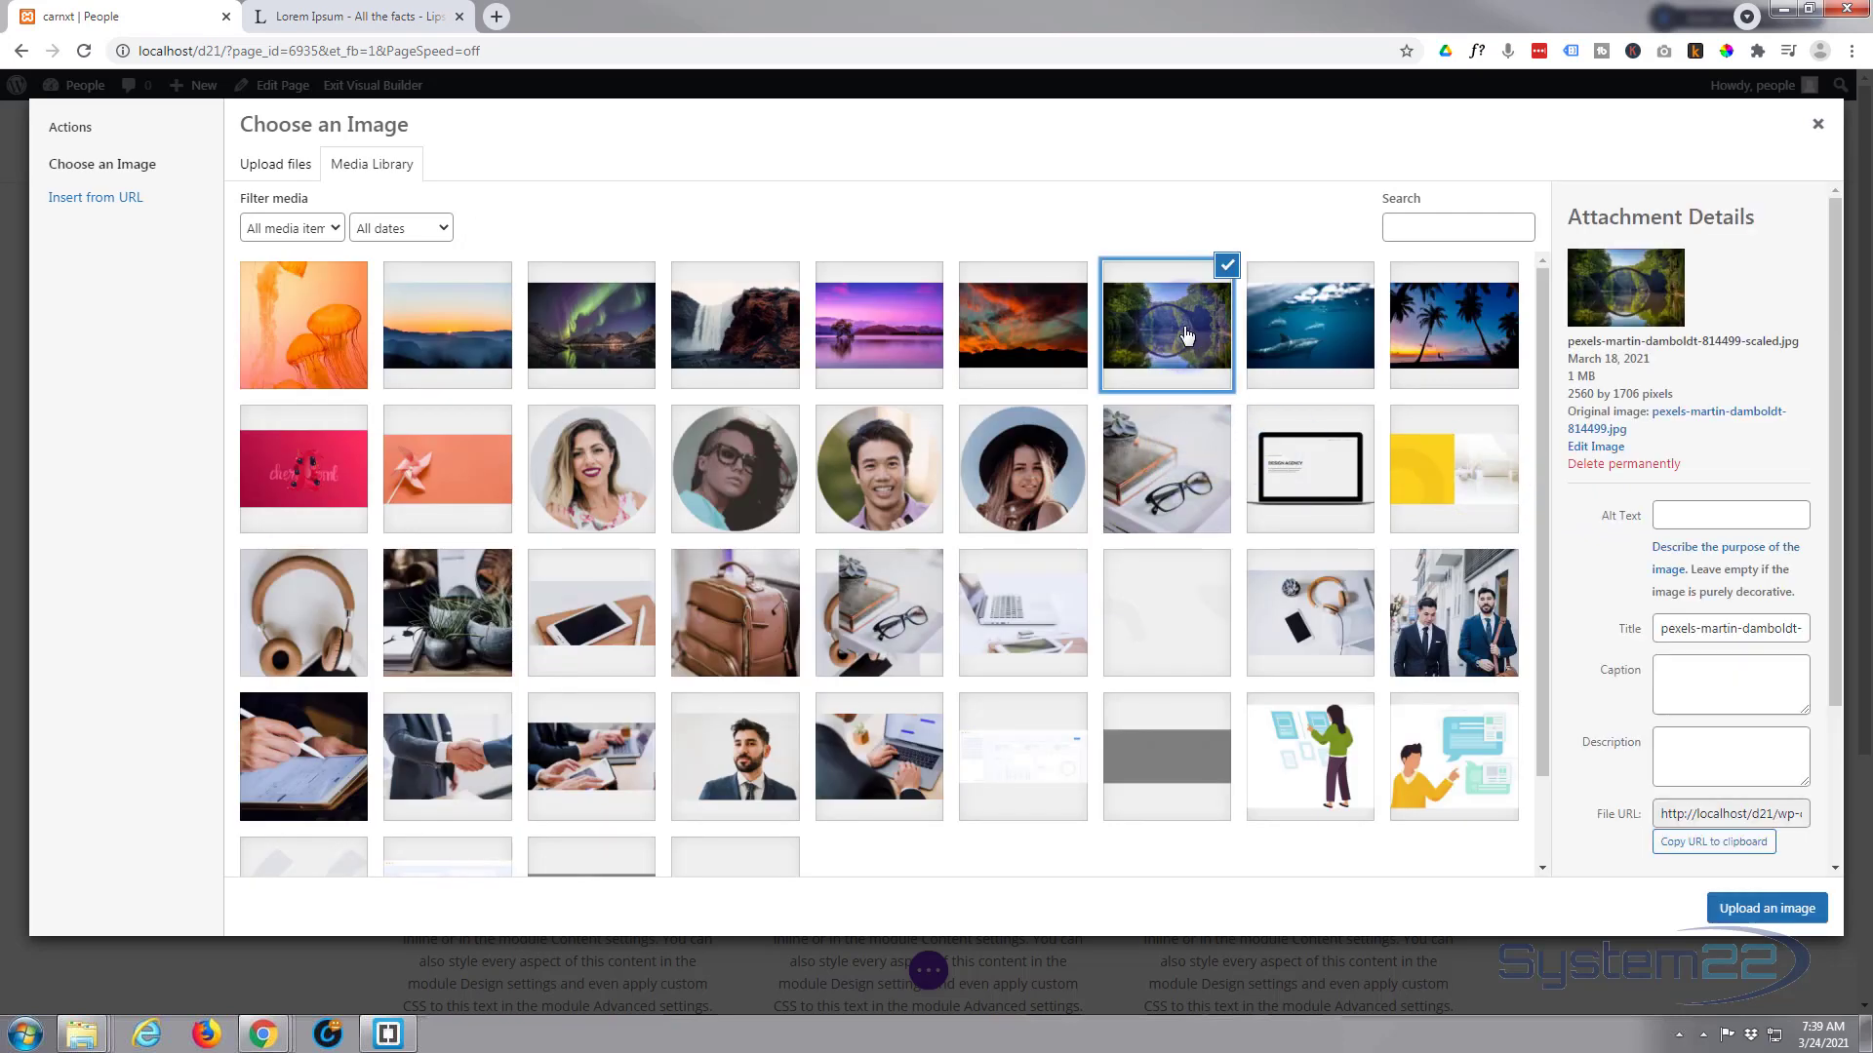
{"action": "left_click", "coordinate": [1754, 910]}
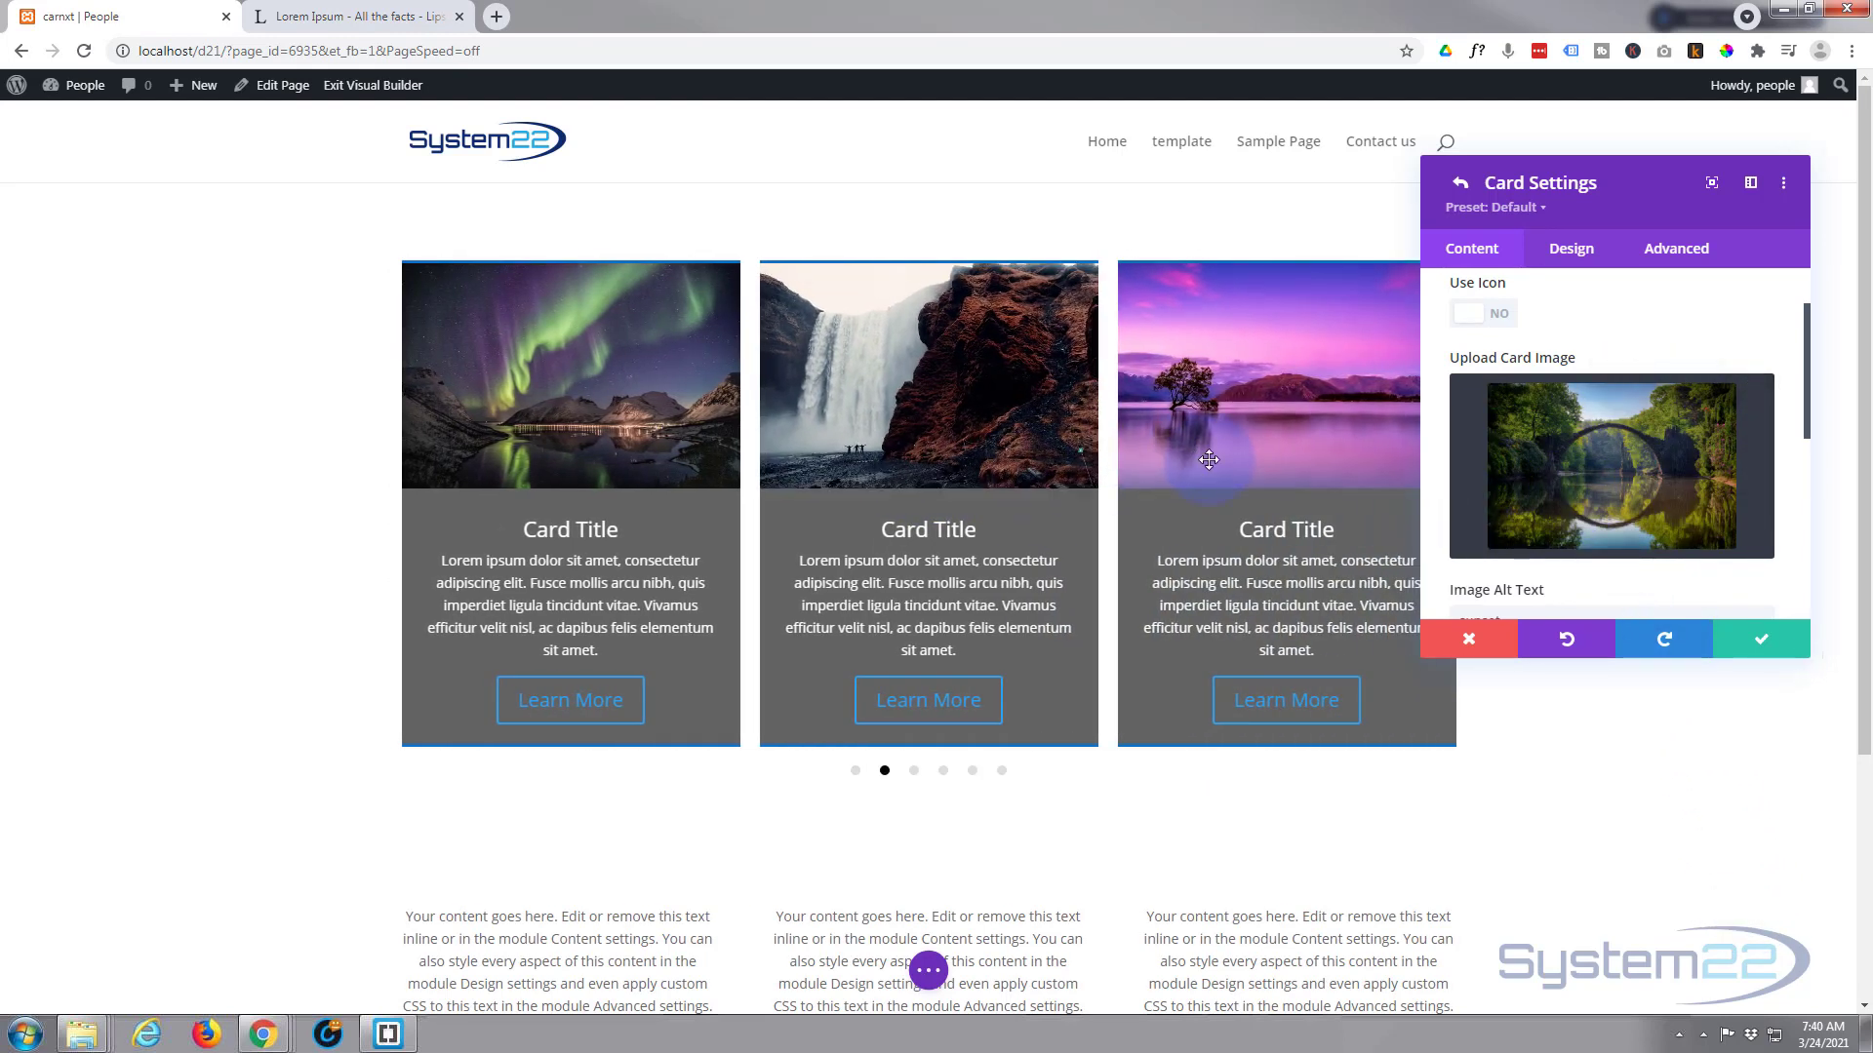
{"action": "left_click", "coordinate": [1752, 649]}
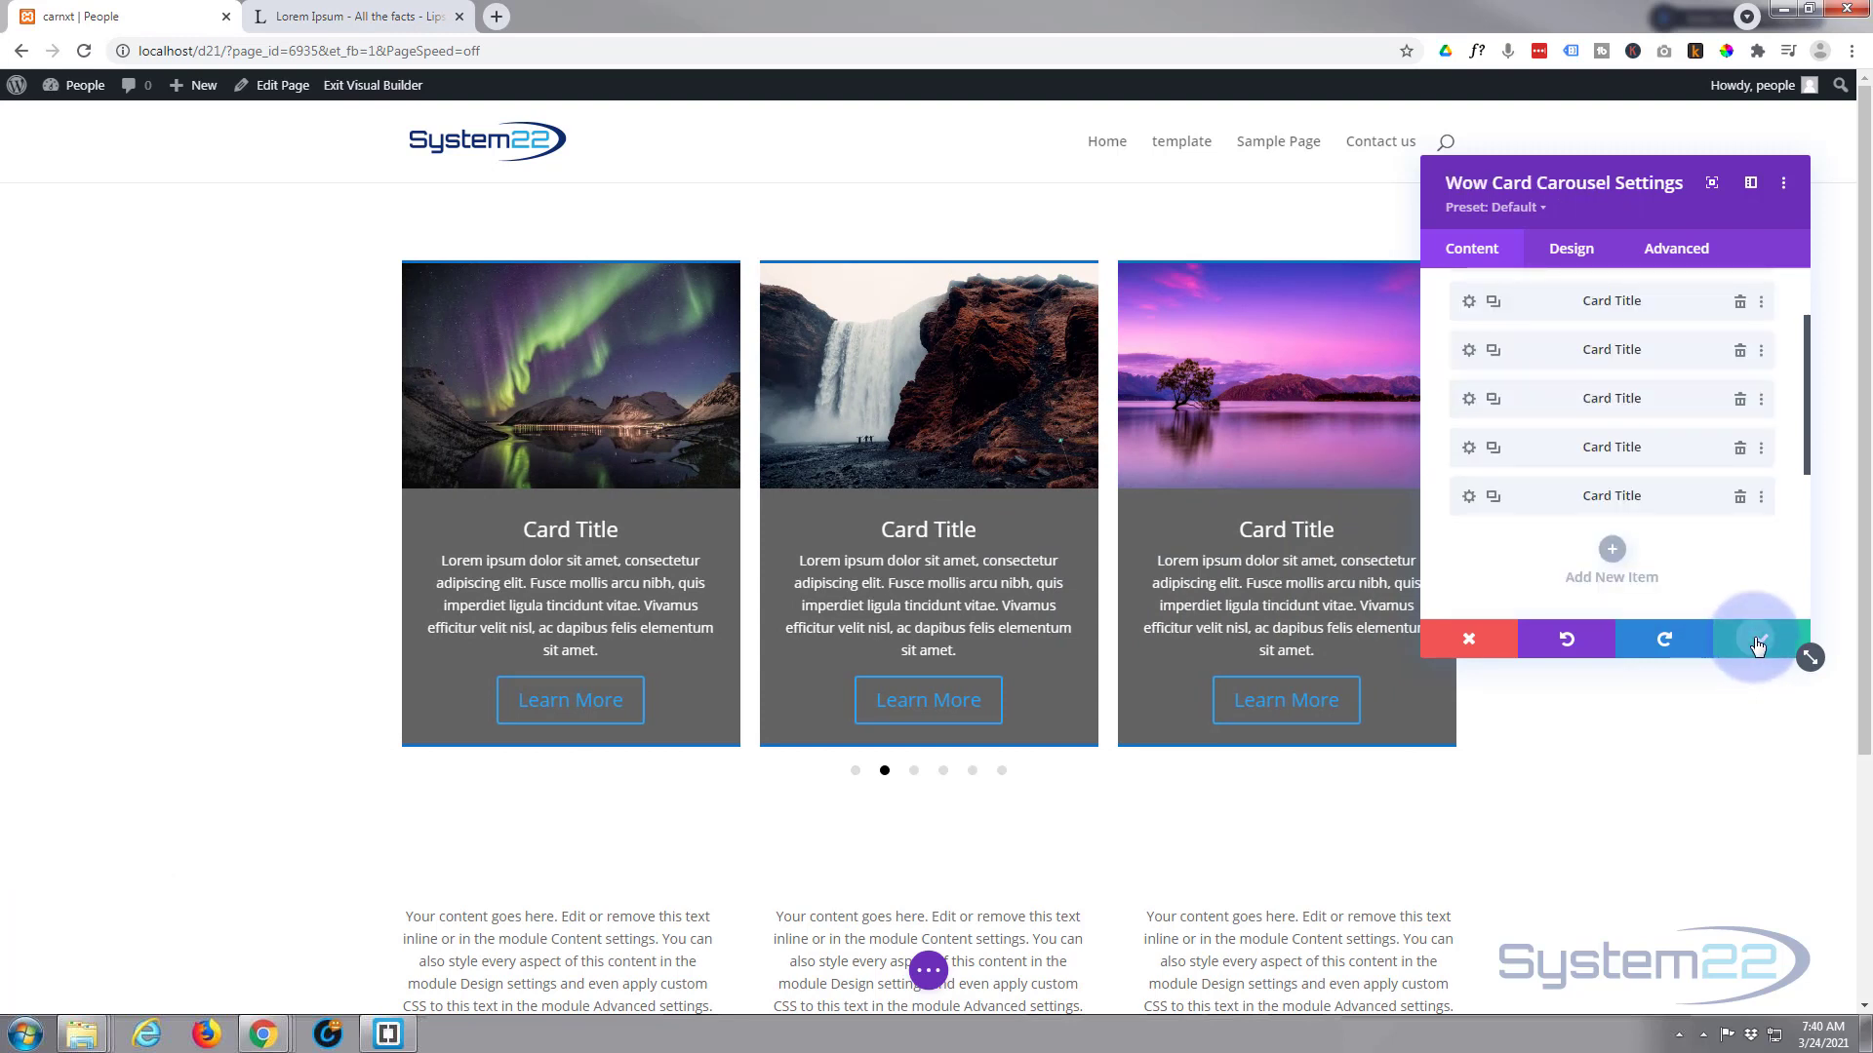
{"action": "left_click", "coordinate": [1756, 645]}
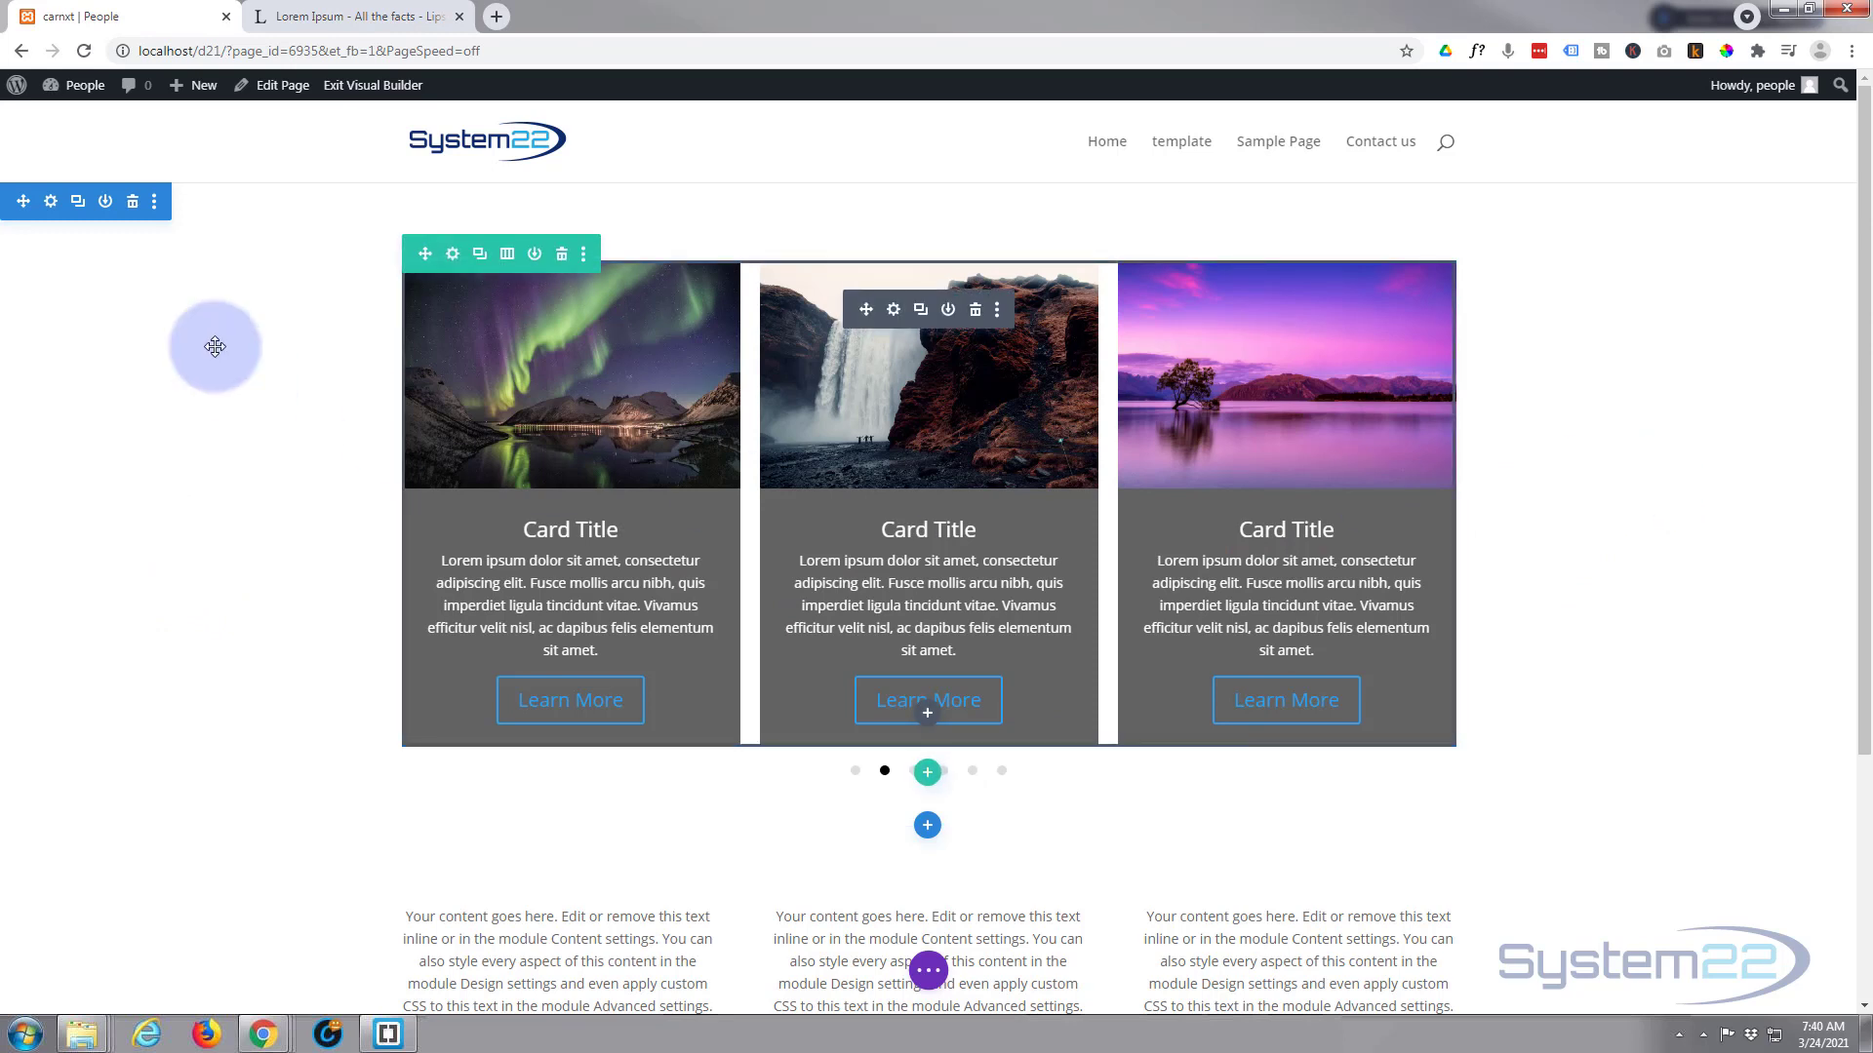
Give the carousel's section a linear background gradient from dark grey to black and save the section settings
{"action": "left_click", "coordinate": [50, 207]}
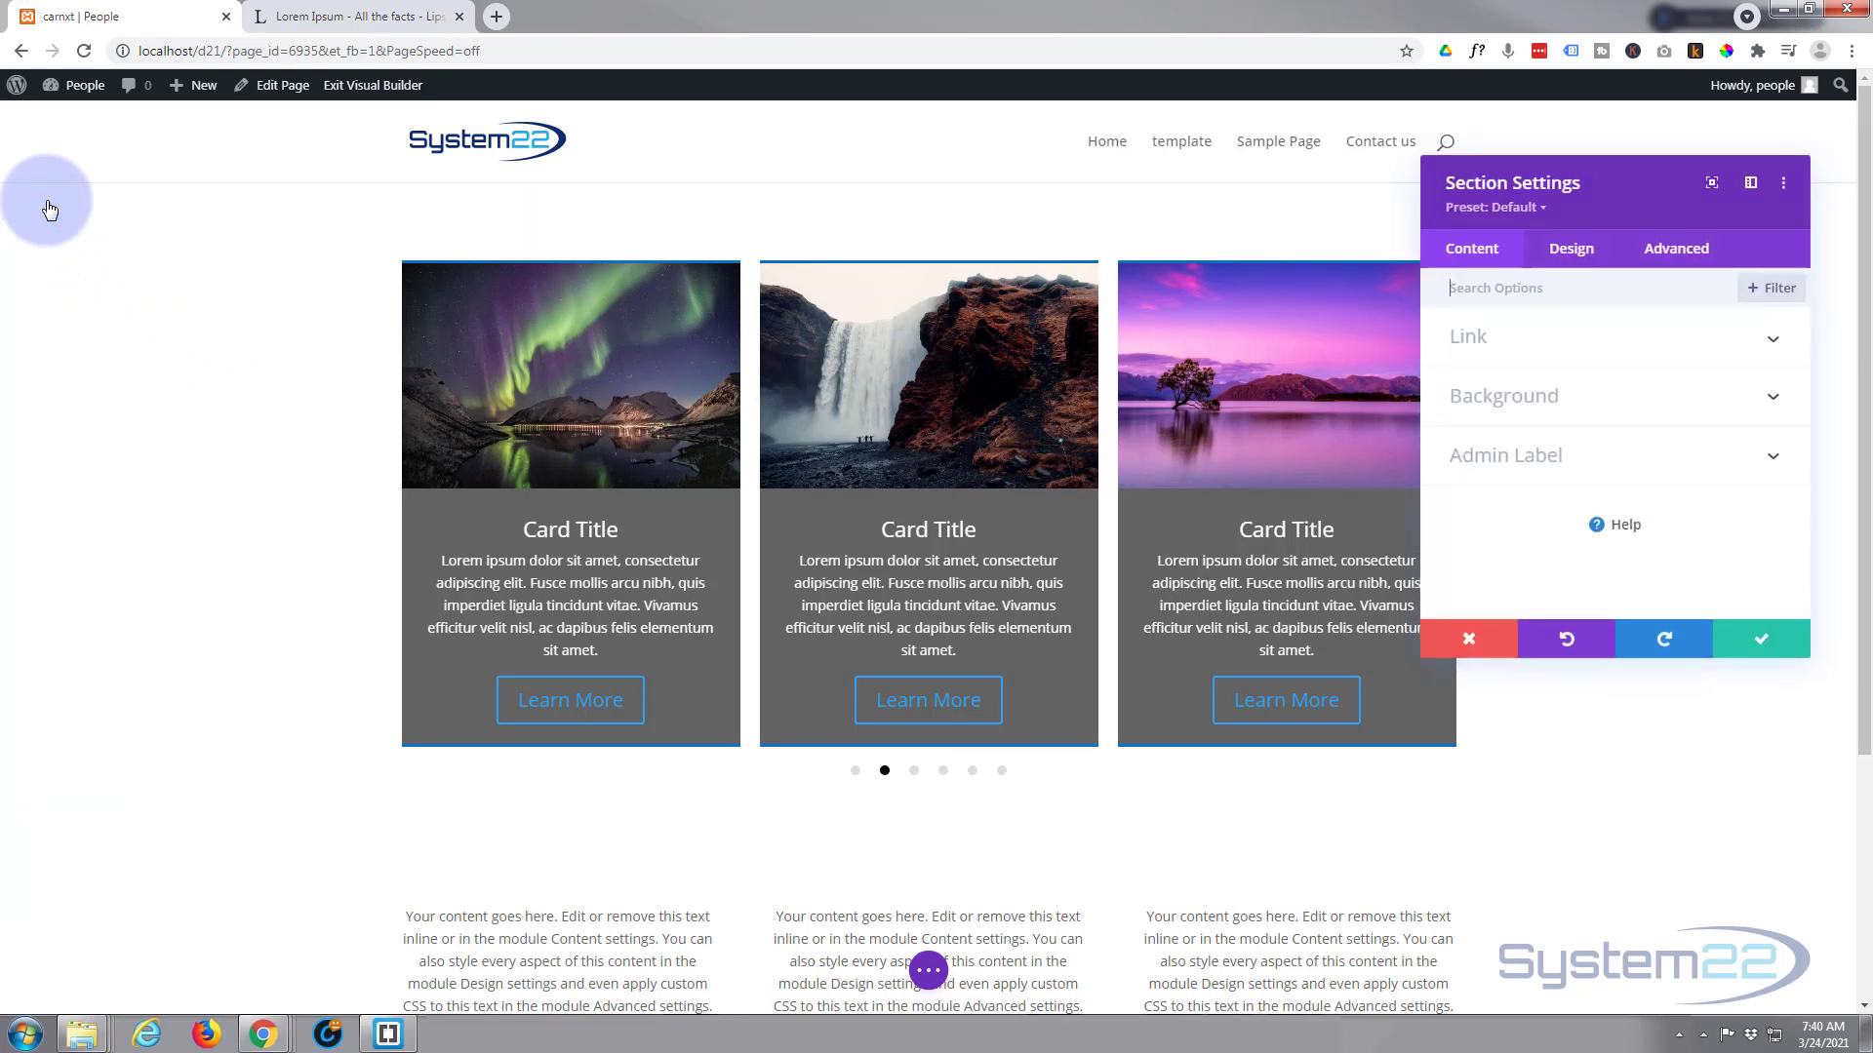
{"action": "left_click", "coordinate": [1661, 398]}
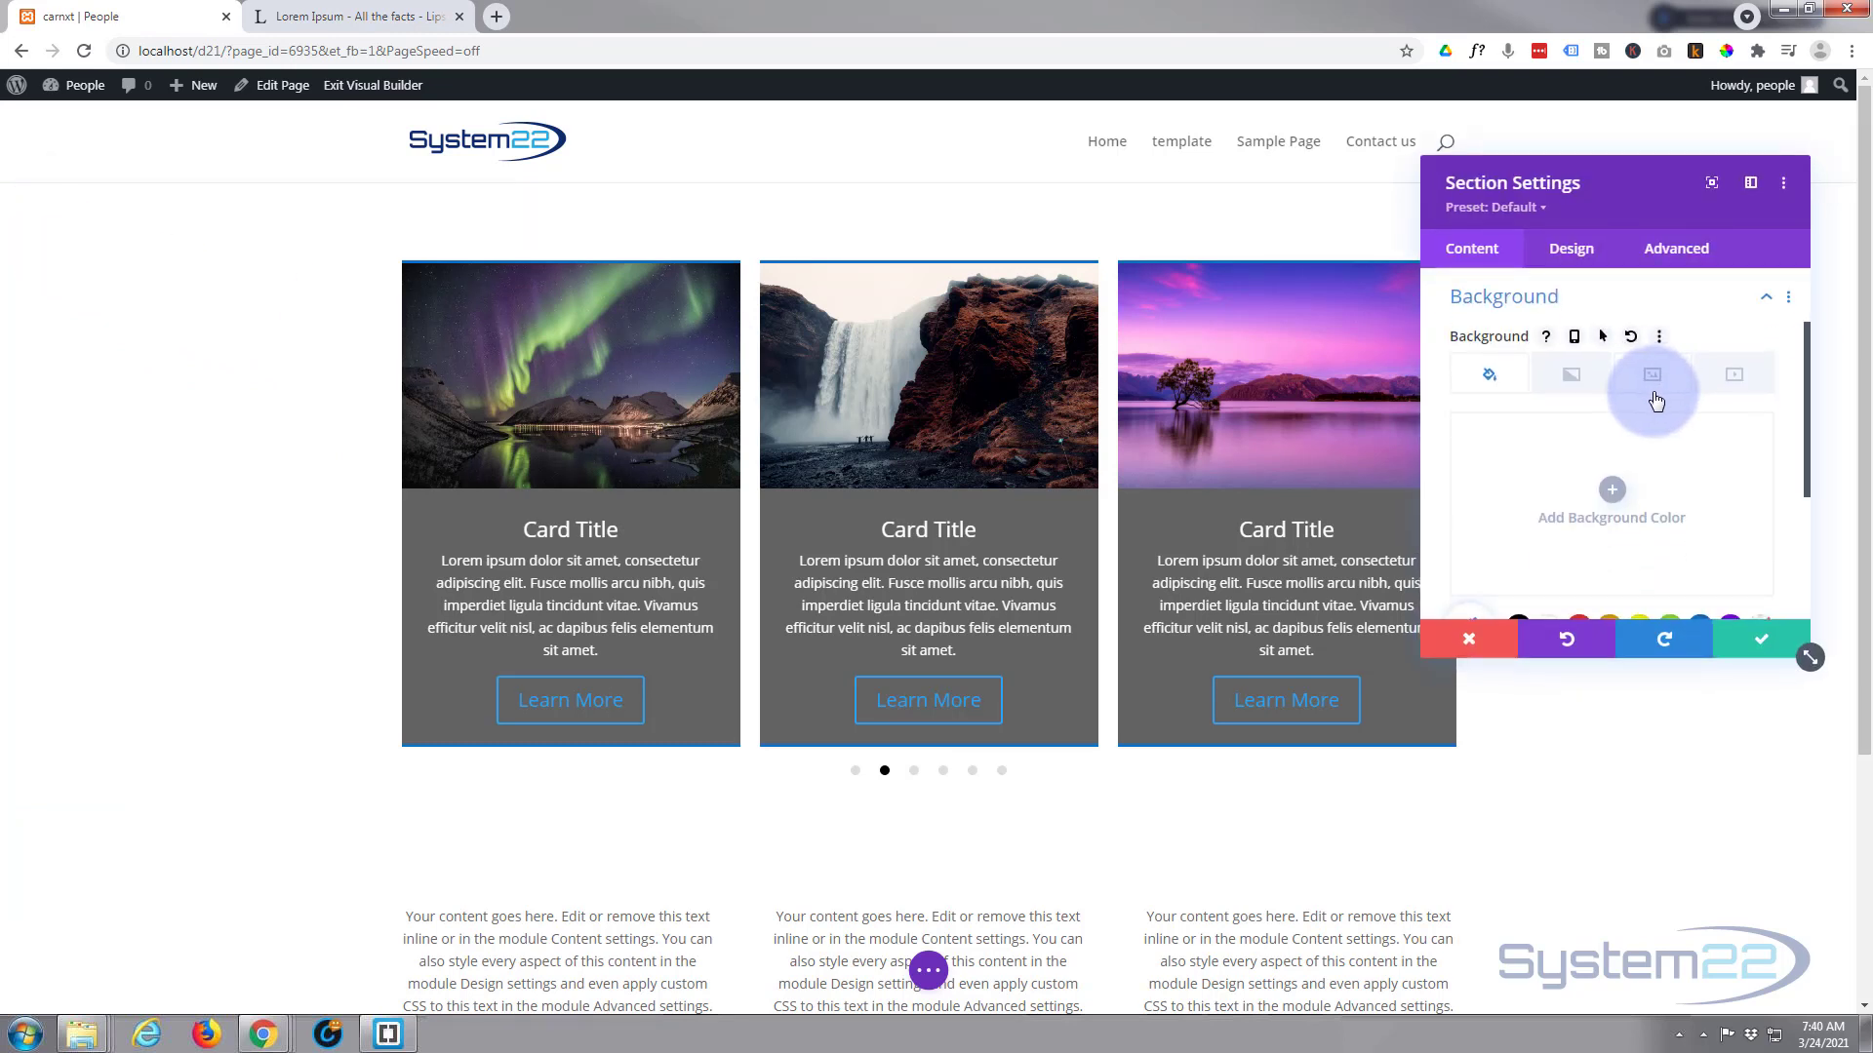
{"action": "left_click", "coordinate": [1571, 376]}
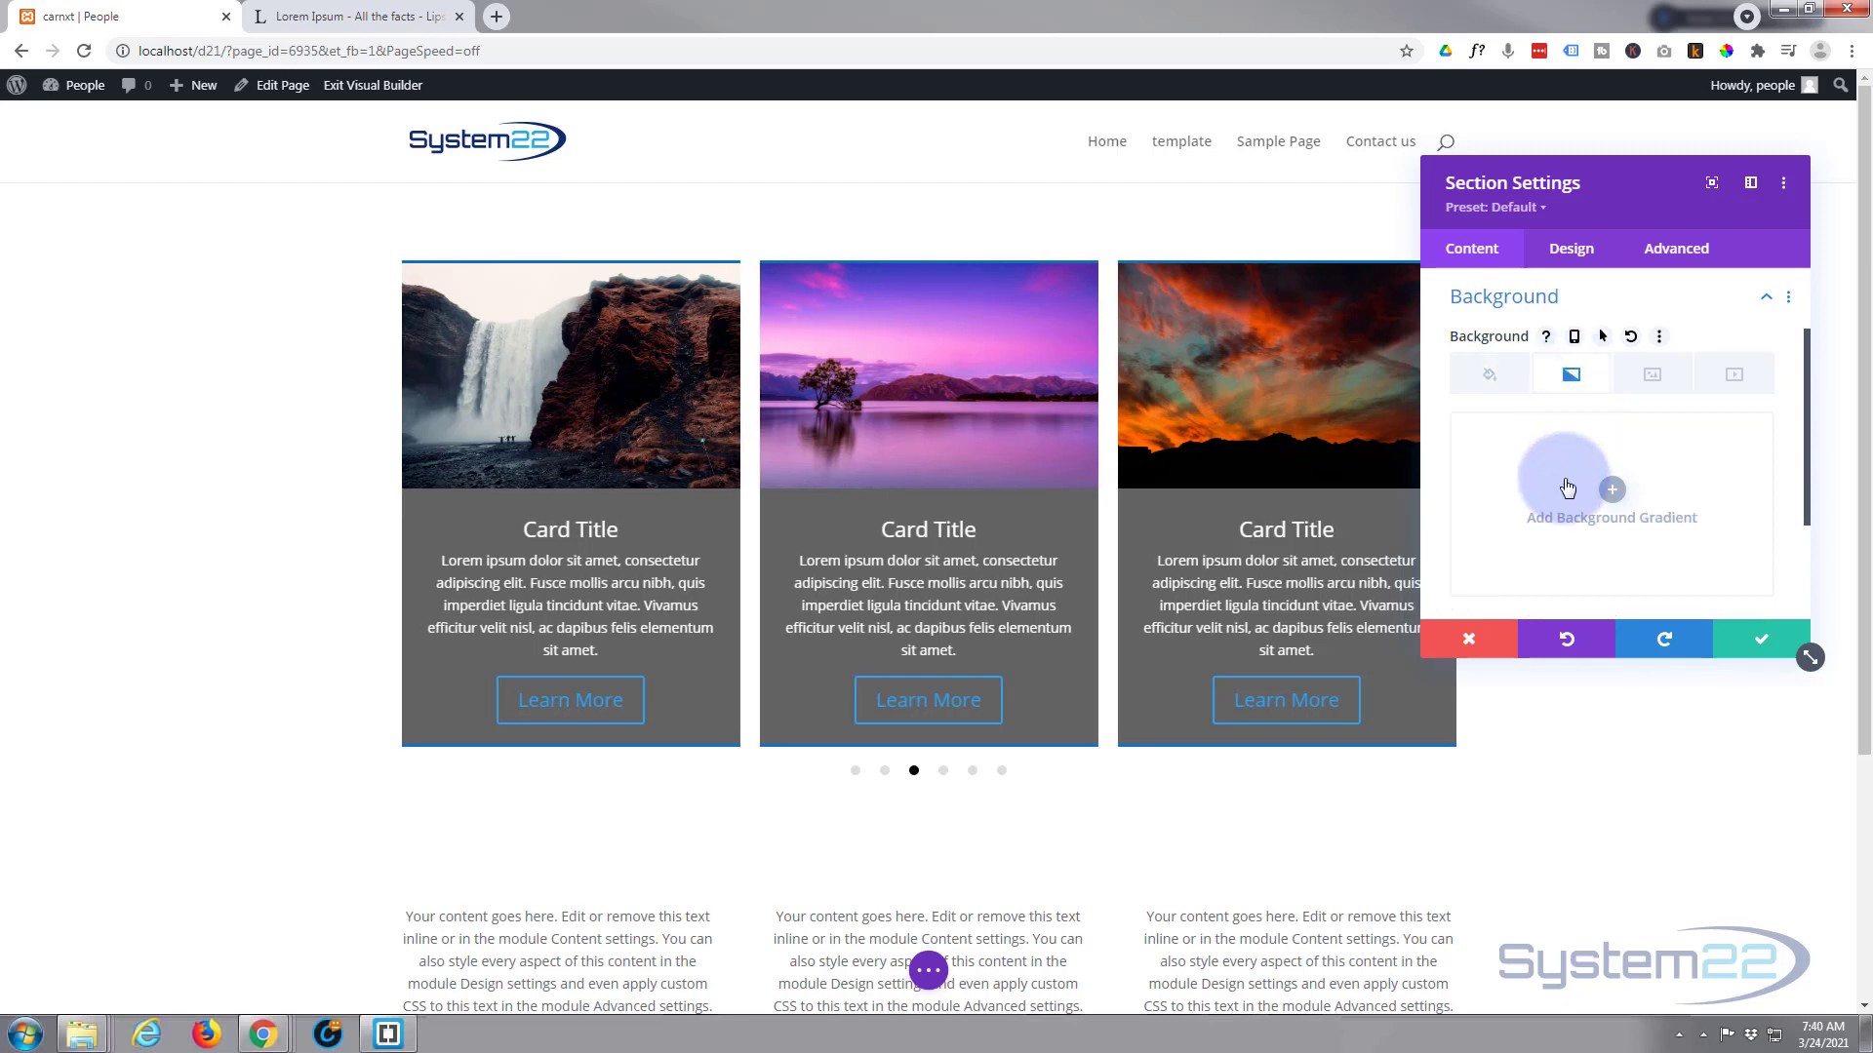
{"action": "scroll", "coordinate": [1568, 487], "scroll_direction": "down", "scroll_amount": 1}
{"action": "left_click", "coordinate": [1613, 390]}
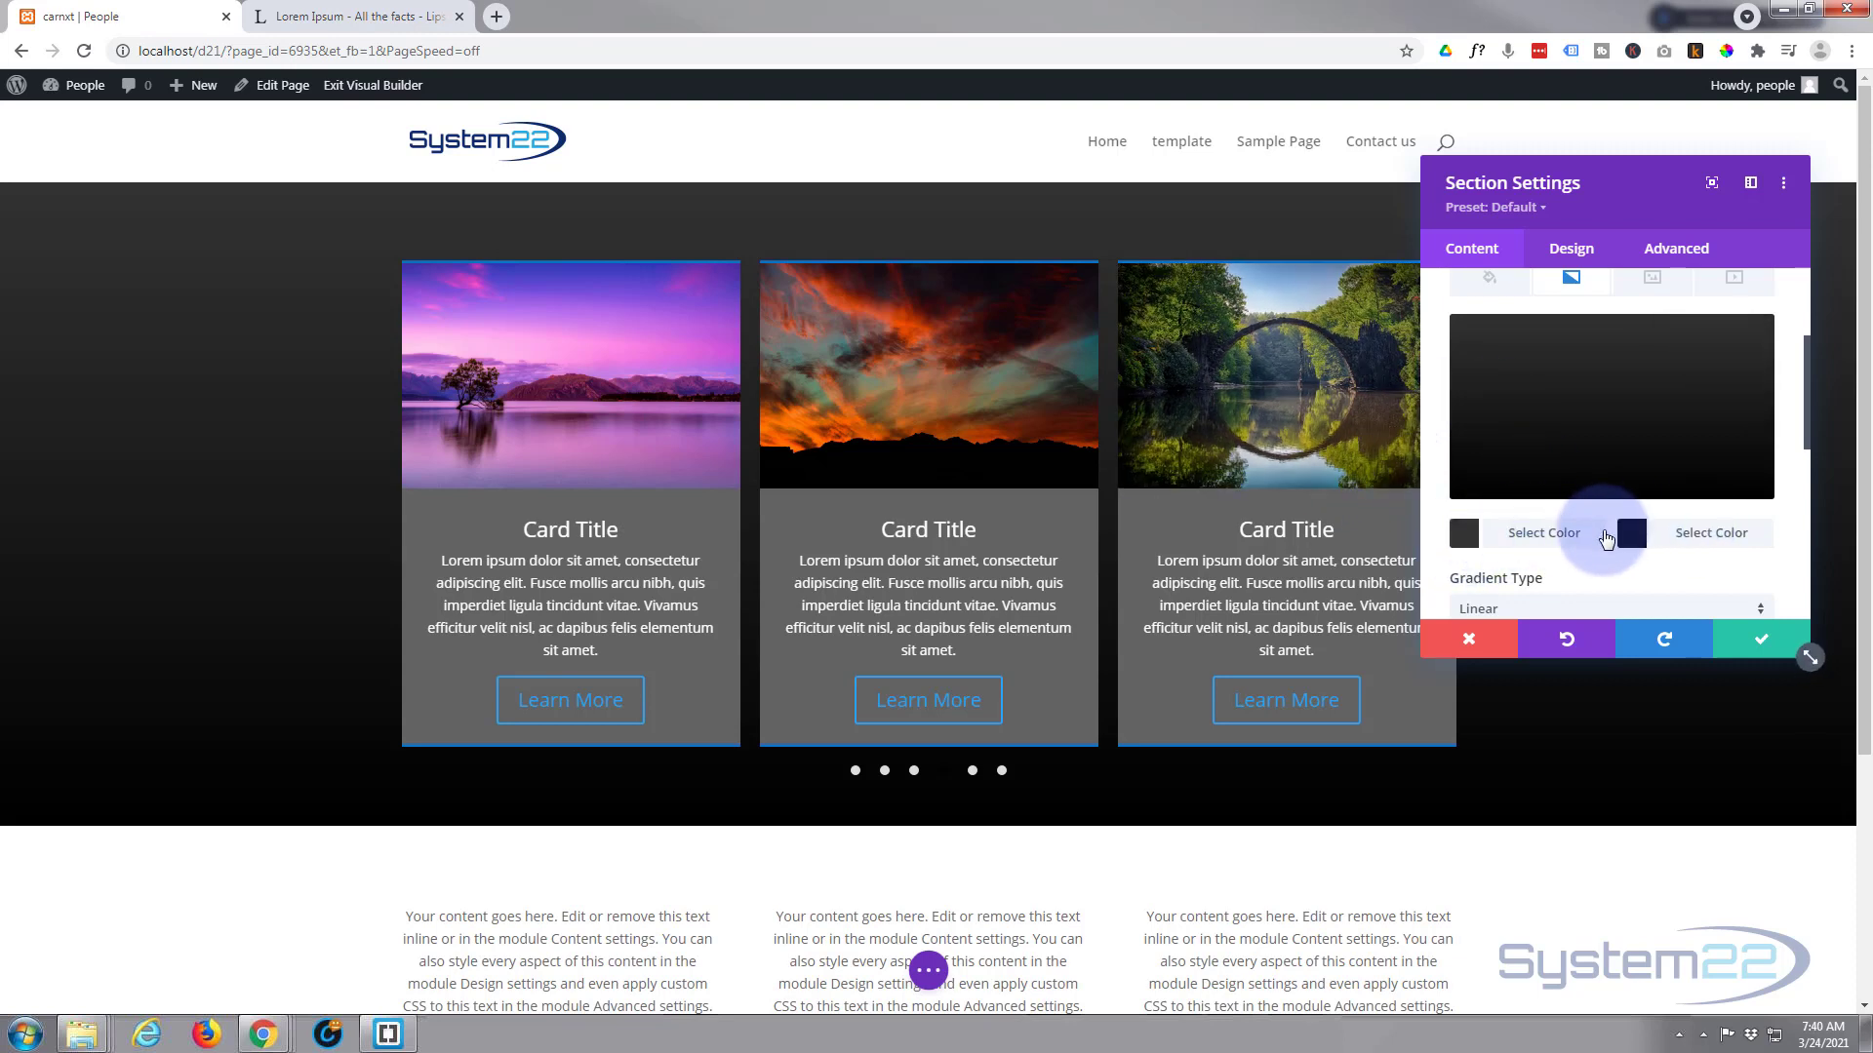
{"action": "left_click", "coordinate": [1756, 646]}
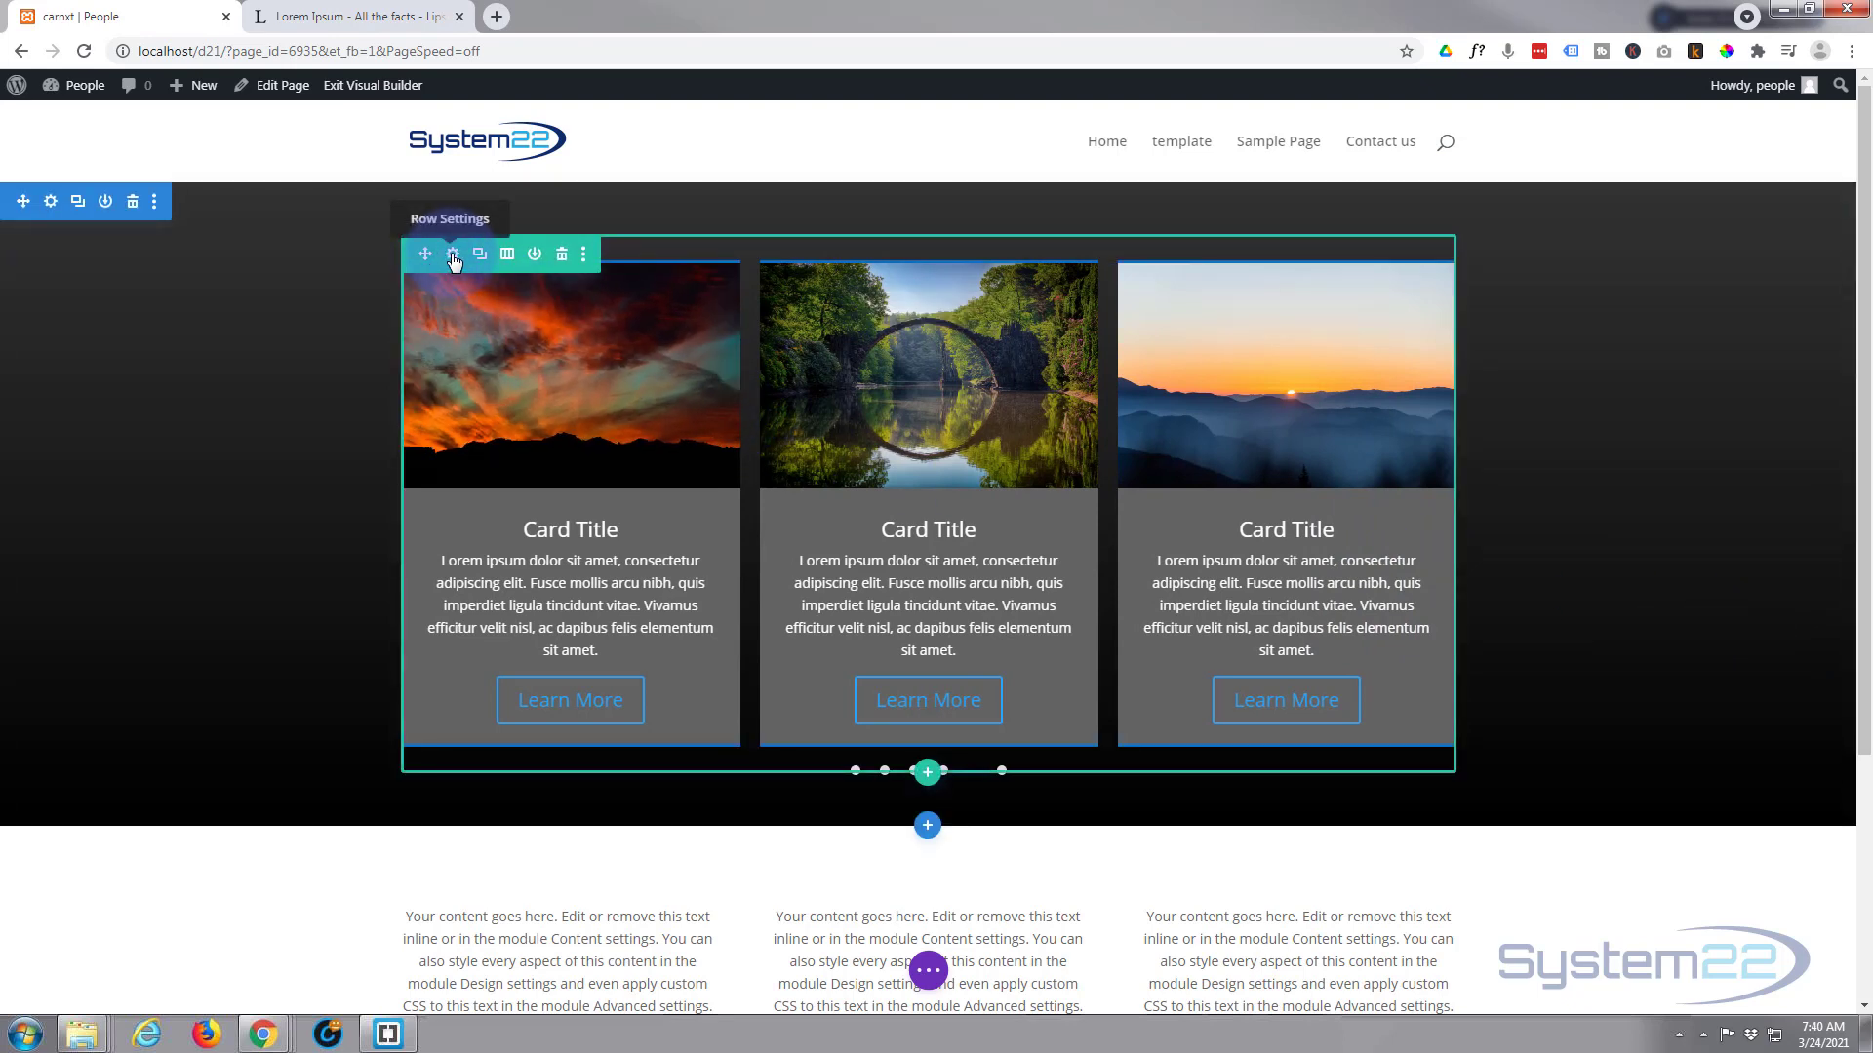
Set the carousel row's width and max width to 100% in its design sizing options and save the row settings
{"action": "left_click", "coordinate": [452, 255]}
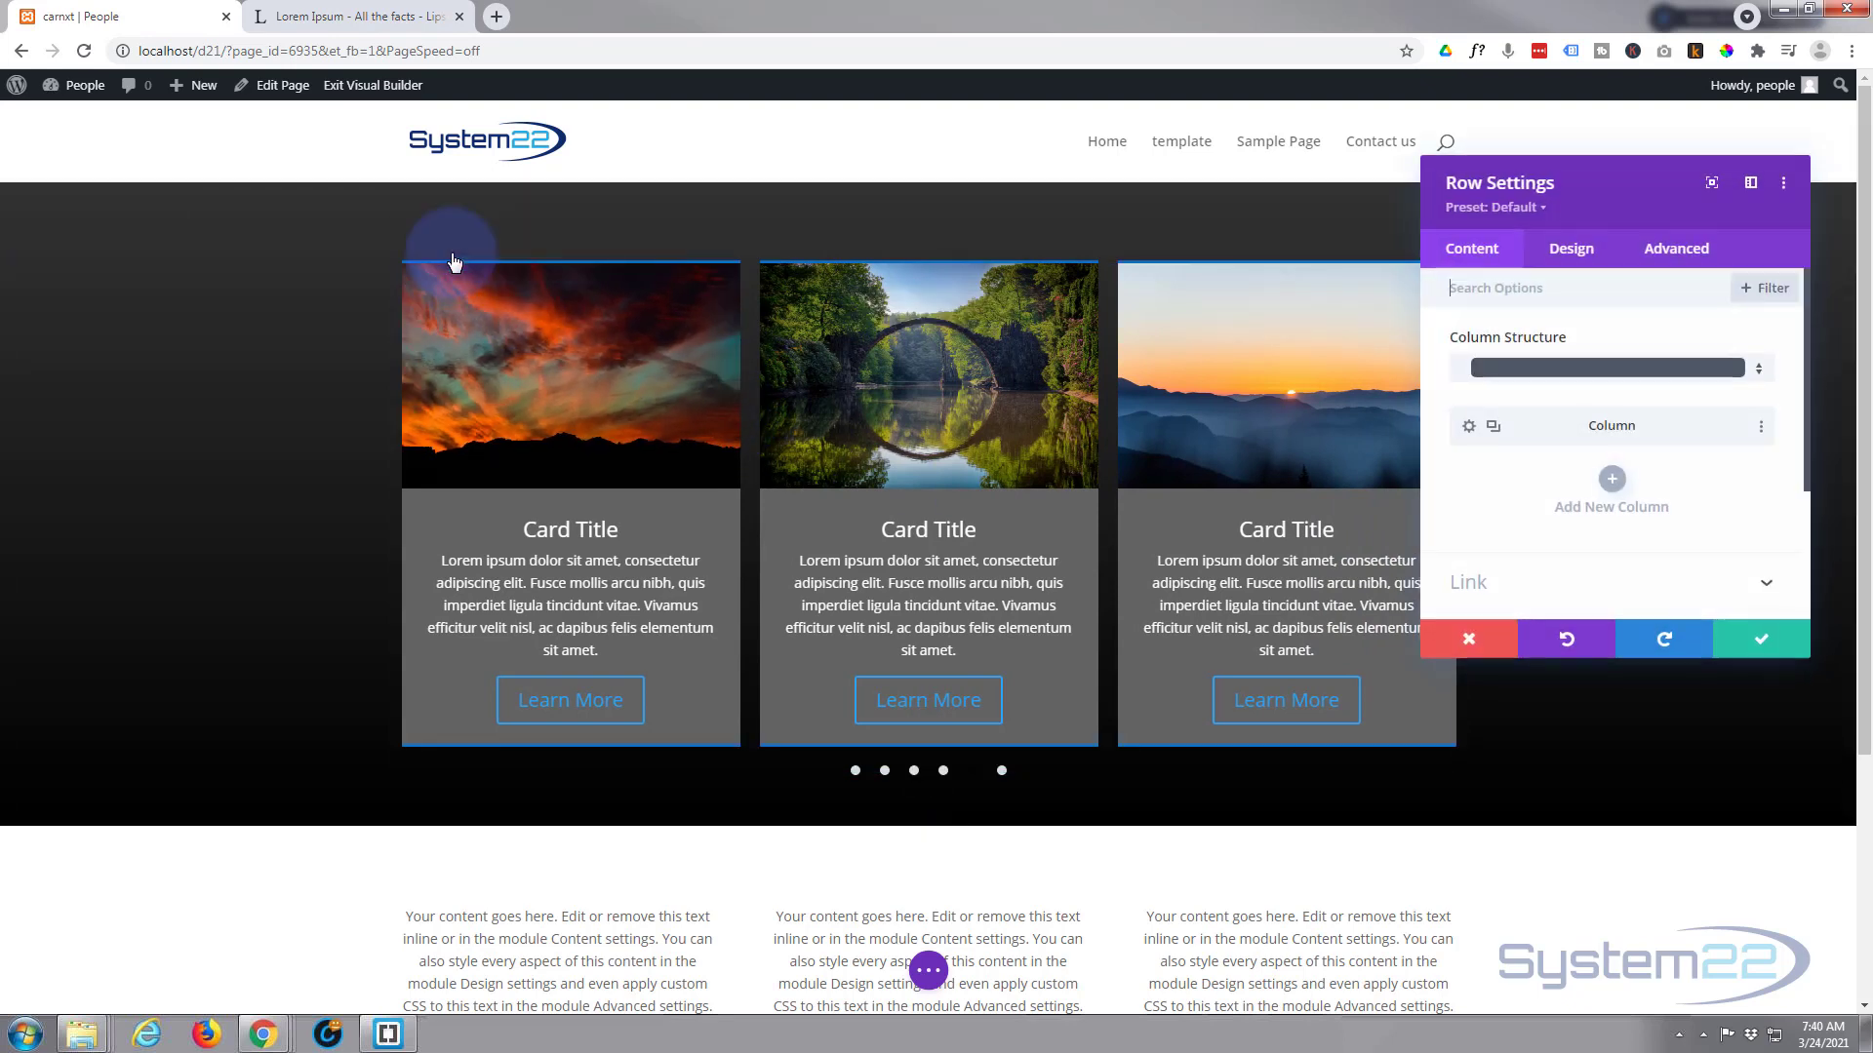
{"action": "left_click", "coordinate": [1572, 250]}
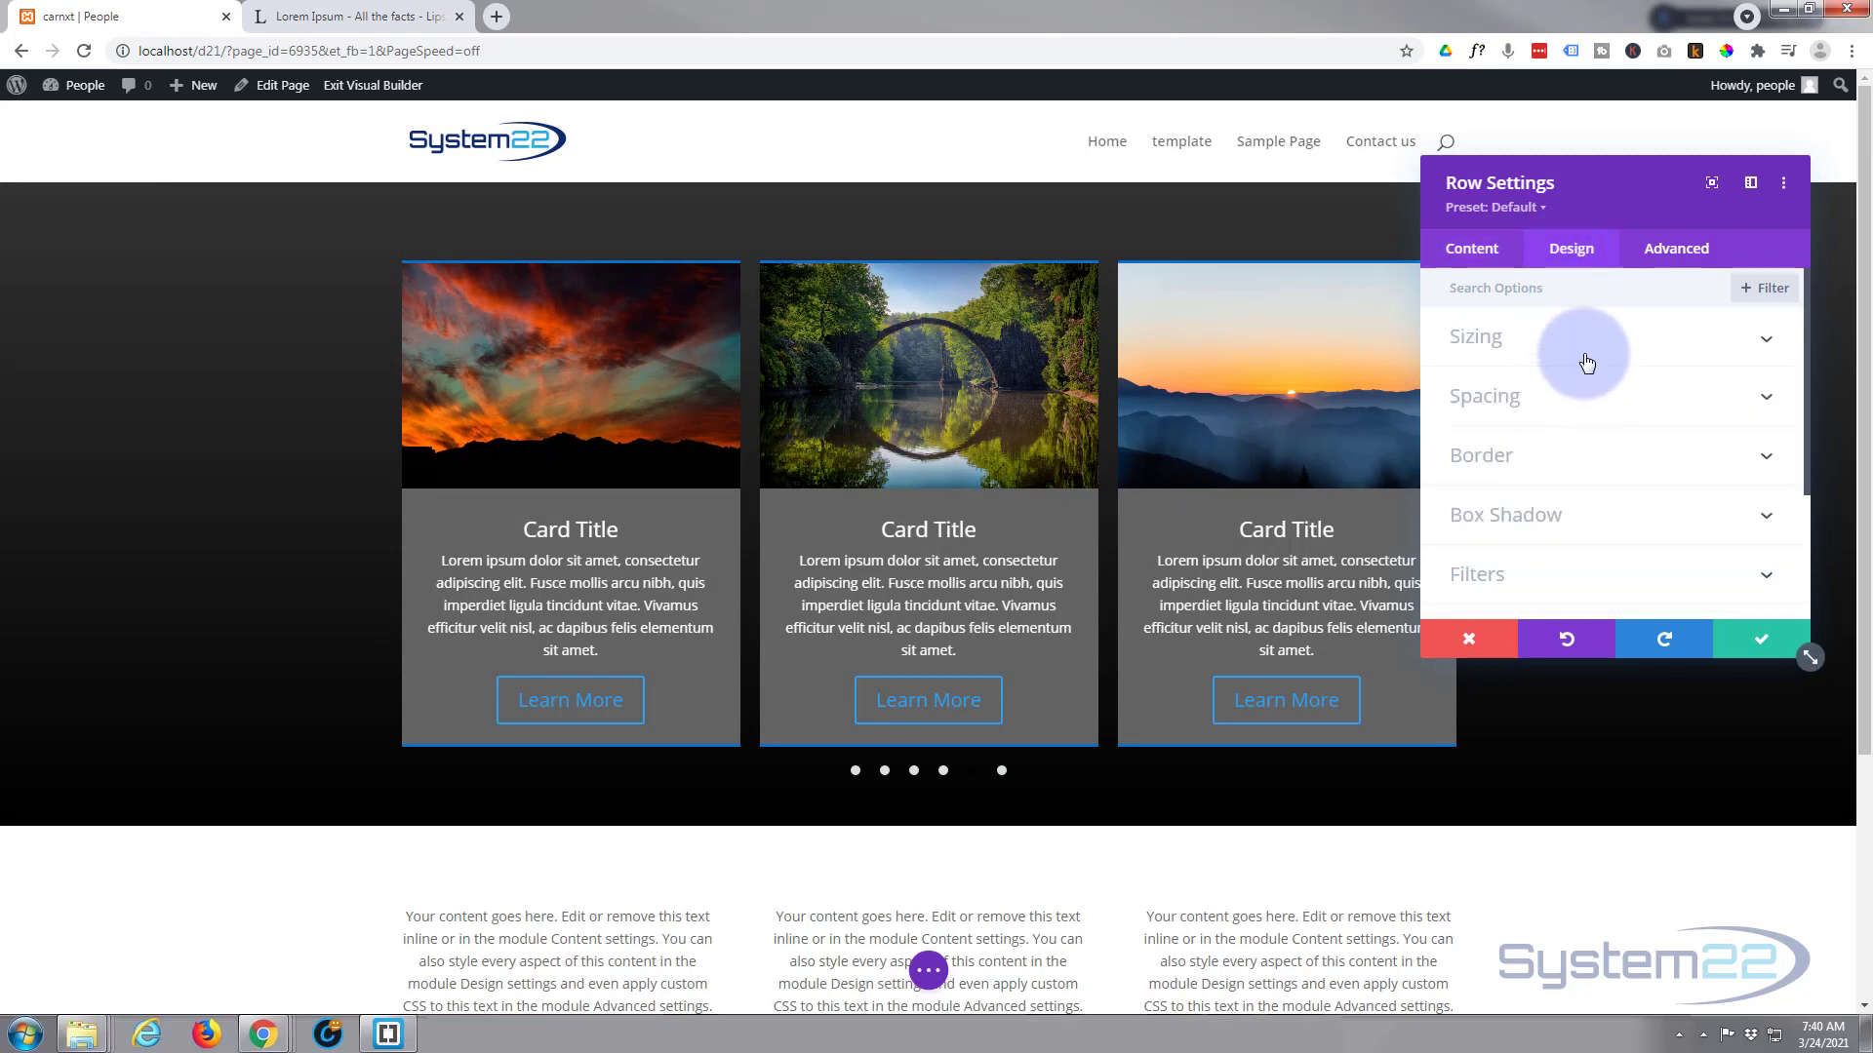
{"action": "left_click", "coordinate": [1587, 363]}
{"action": "scroll", "coordinate": [1543, 484], "scroll_direction": "down", "scroll_amount": 3}
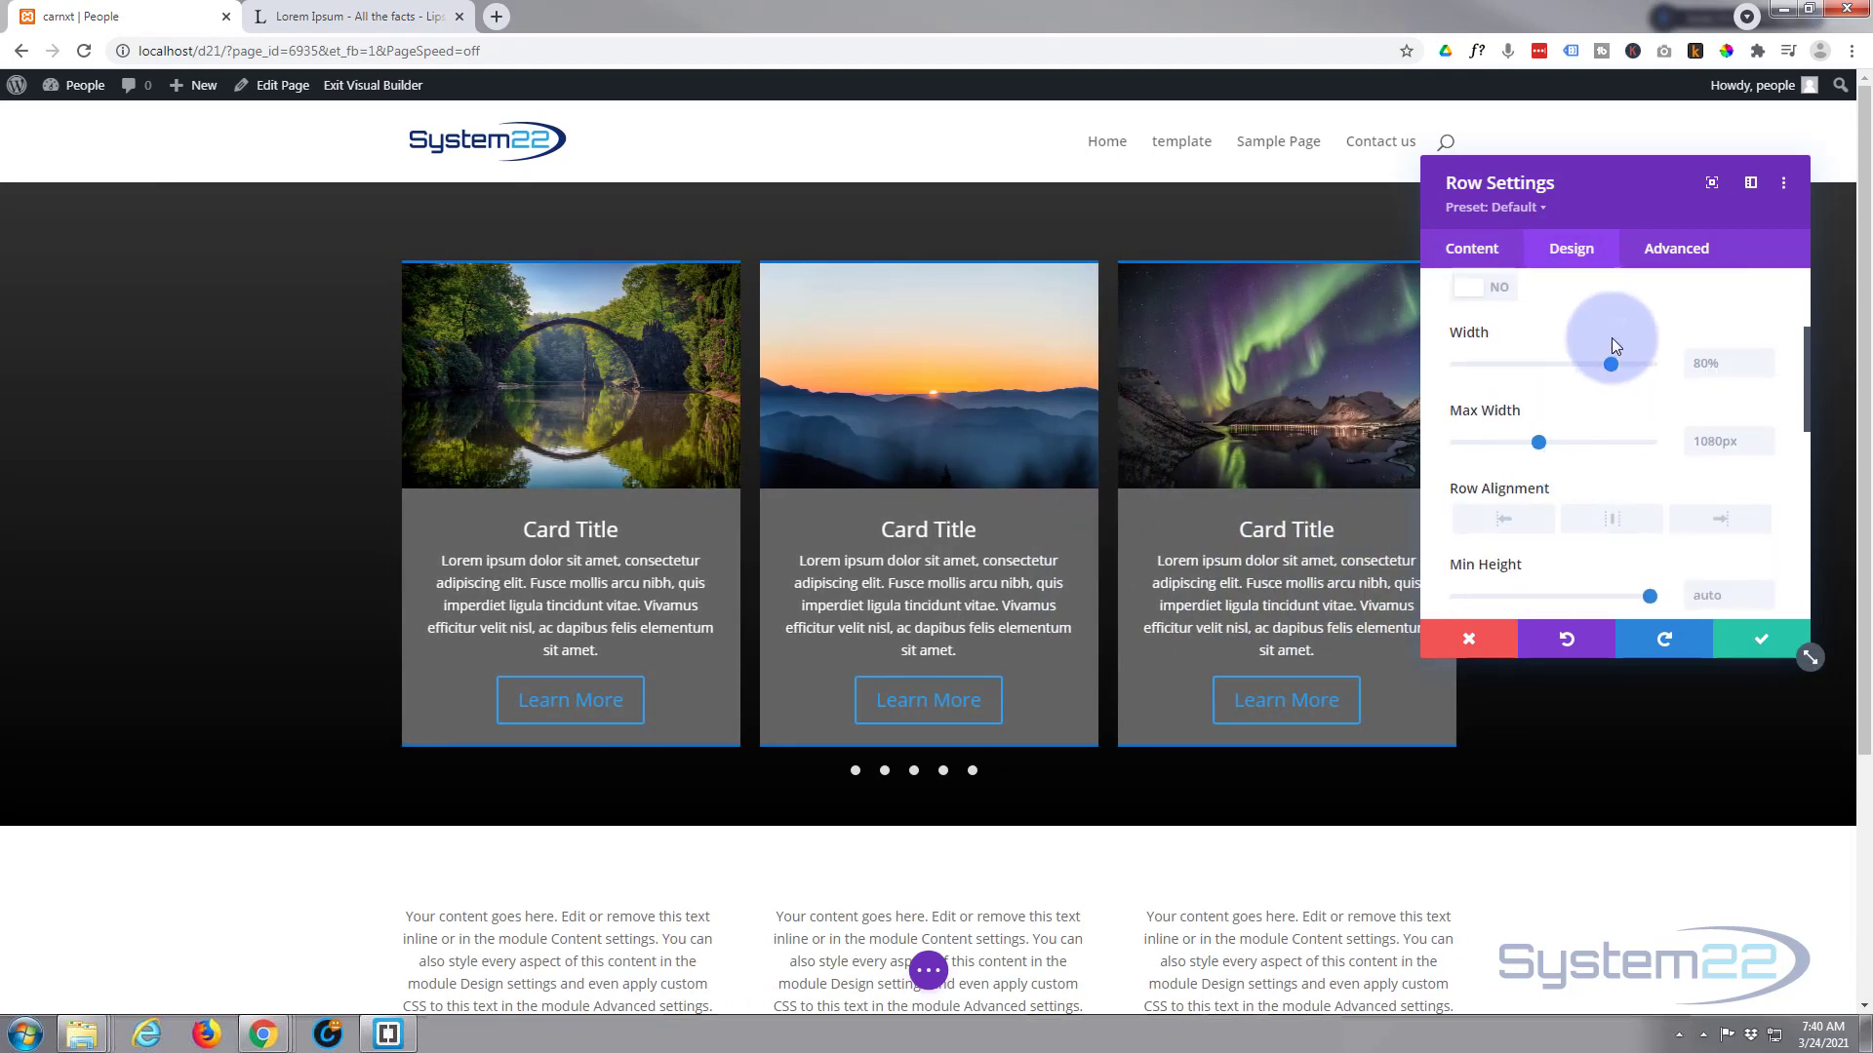
{"action": "left_click_drag", "start_coordinate": [1612, 362], "coordinate": [1670, 368]}
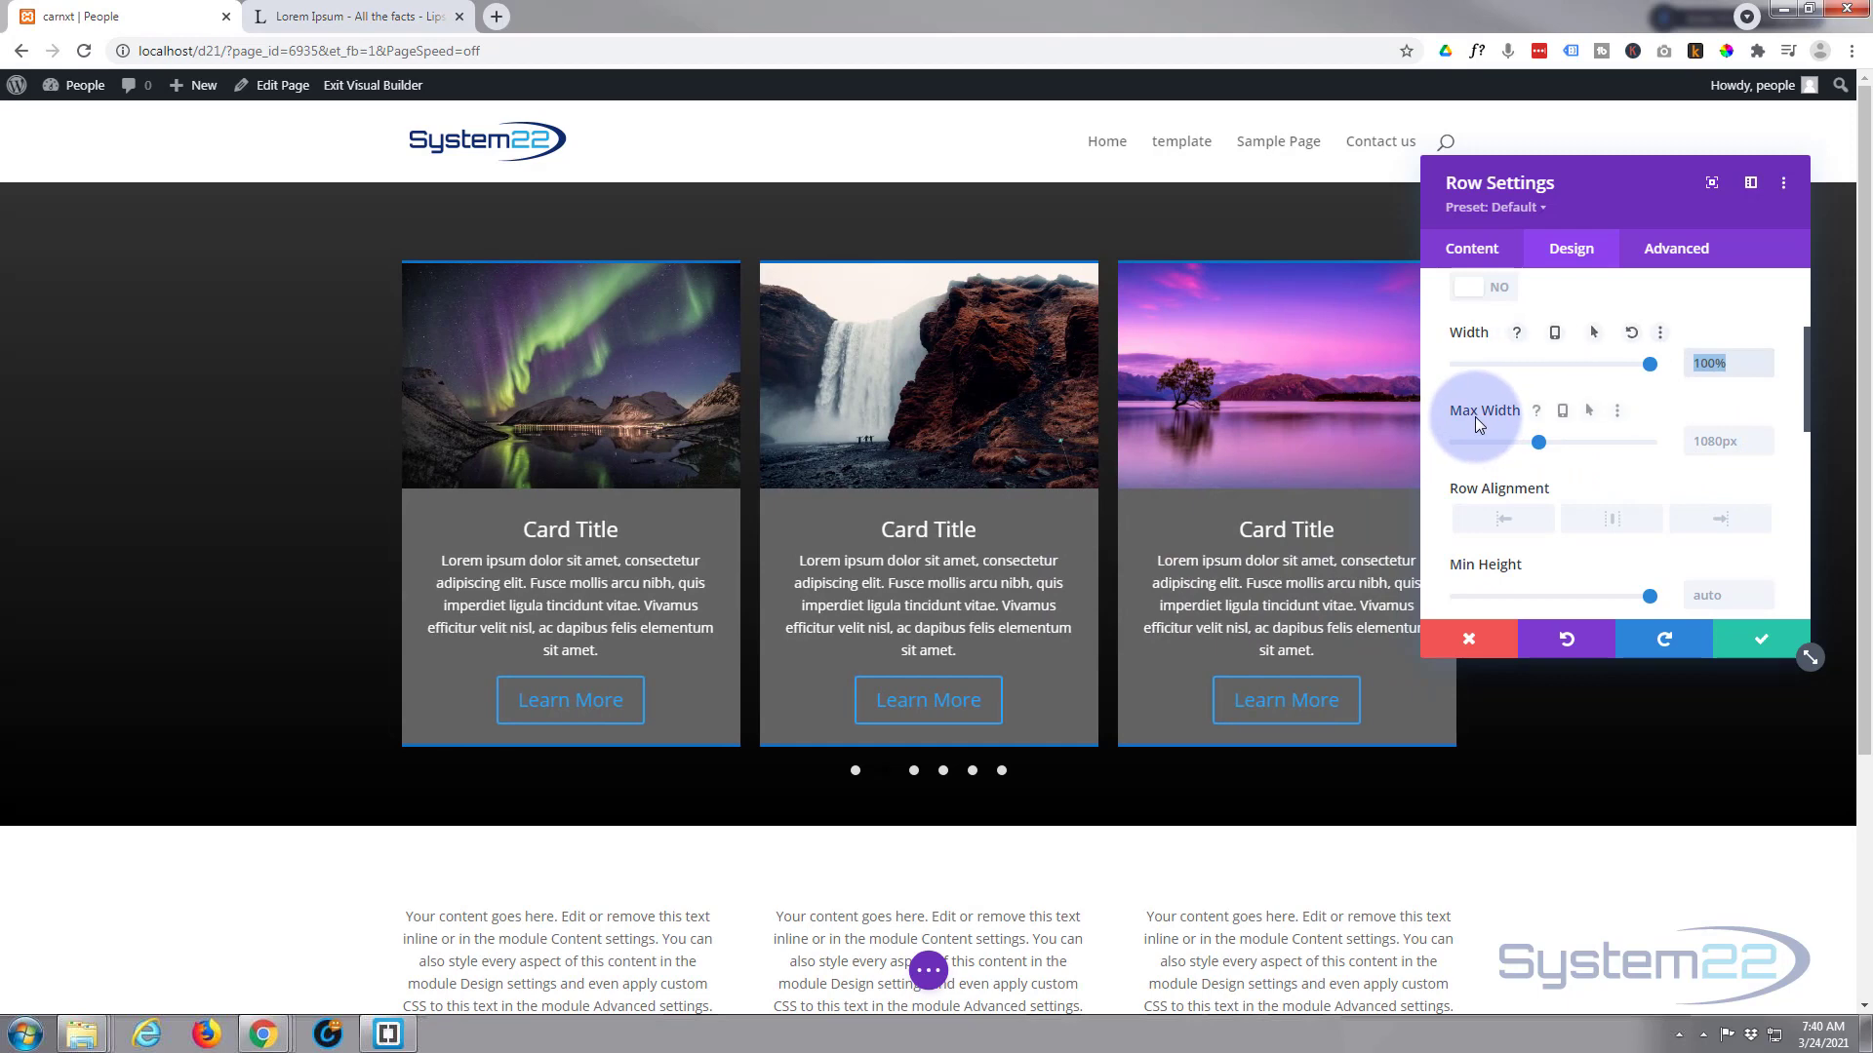
{"action": "left_click", "coordinate": [1702, 441]}
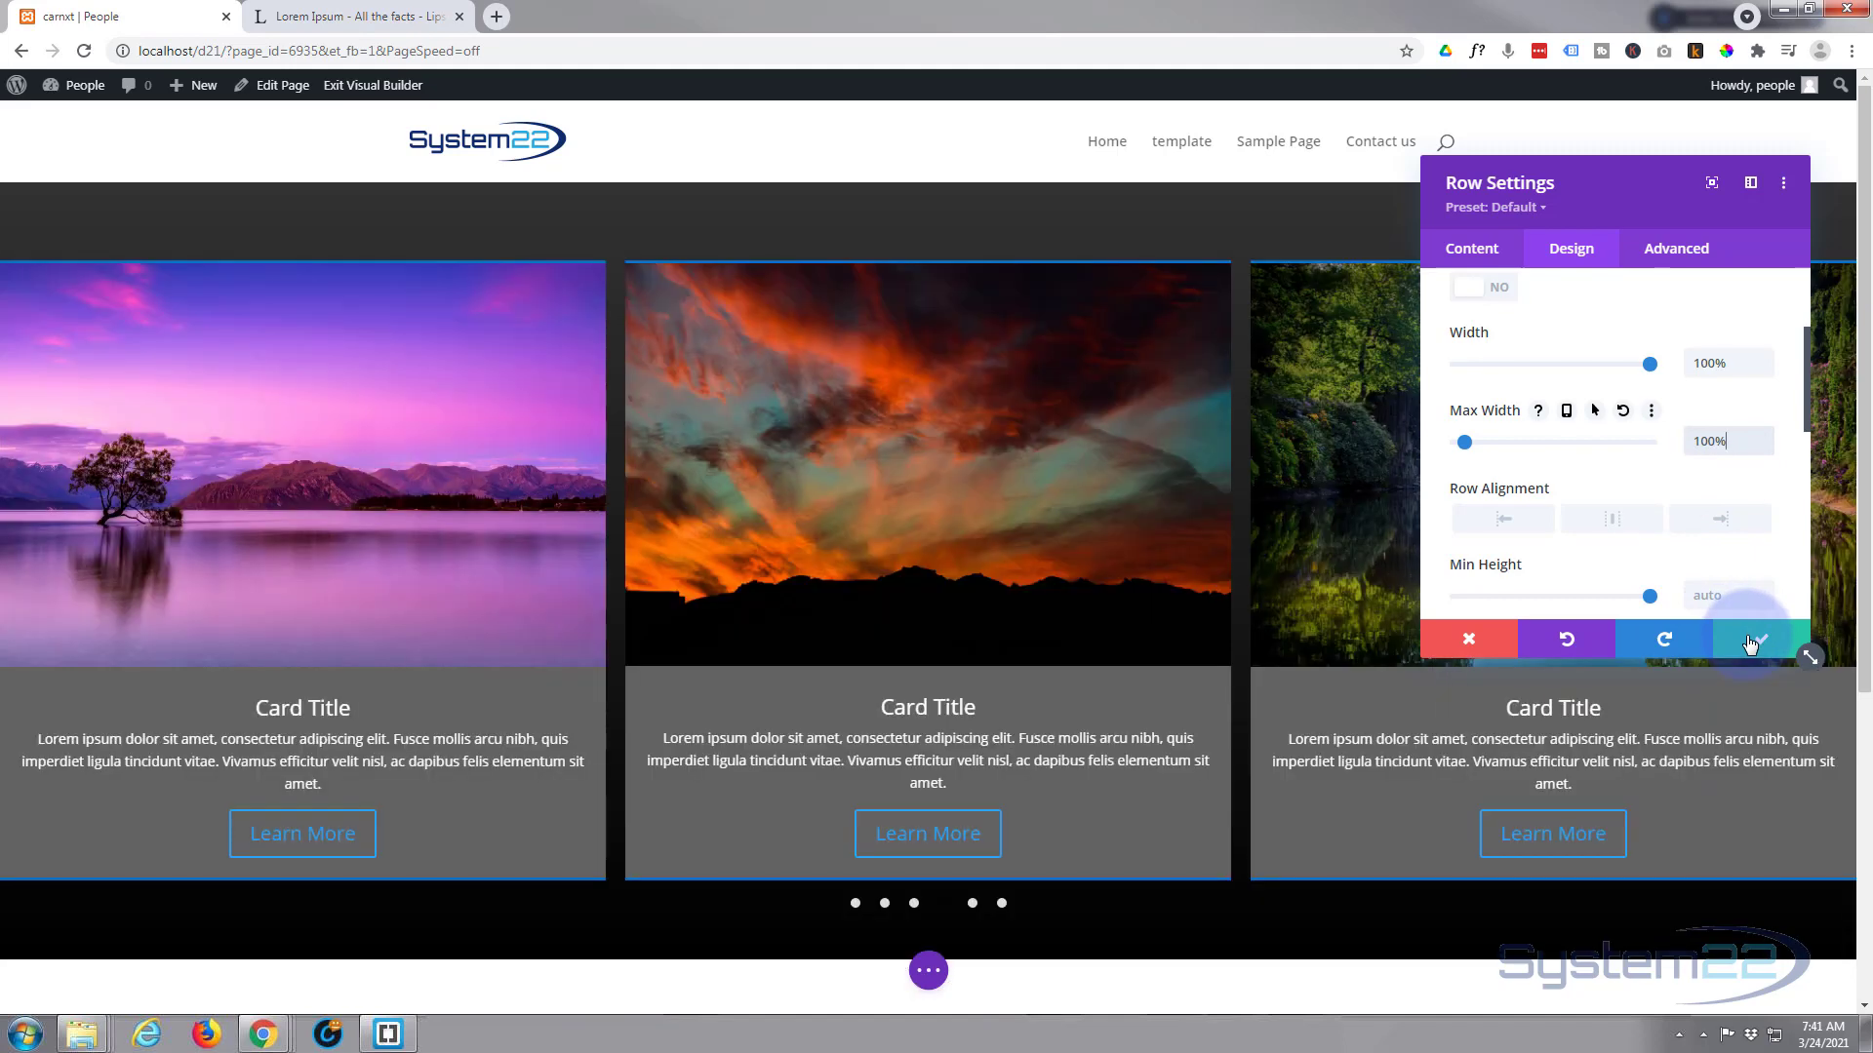
{"action": "left_click", "coordinate": [1751, 644]}
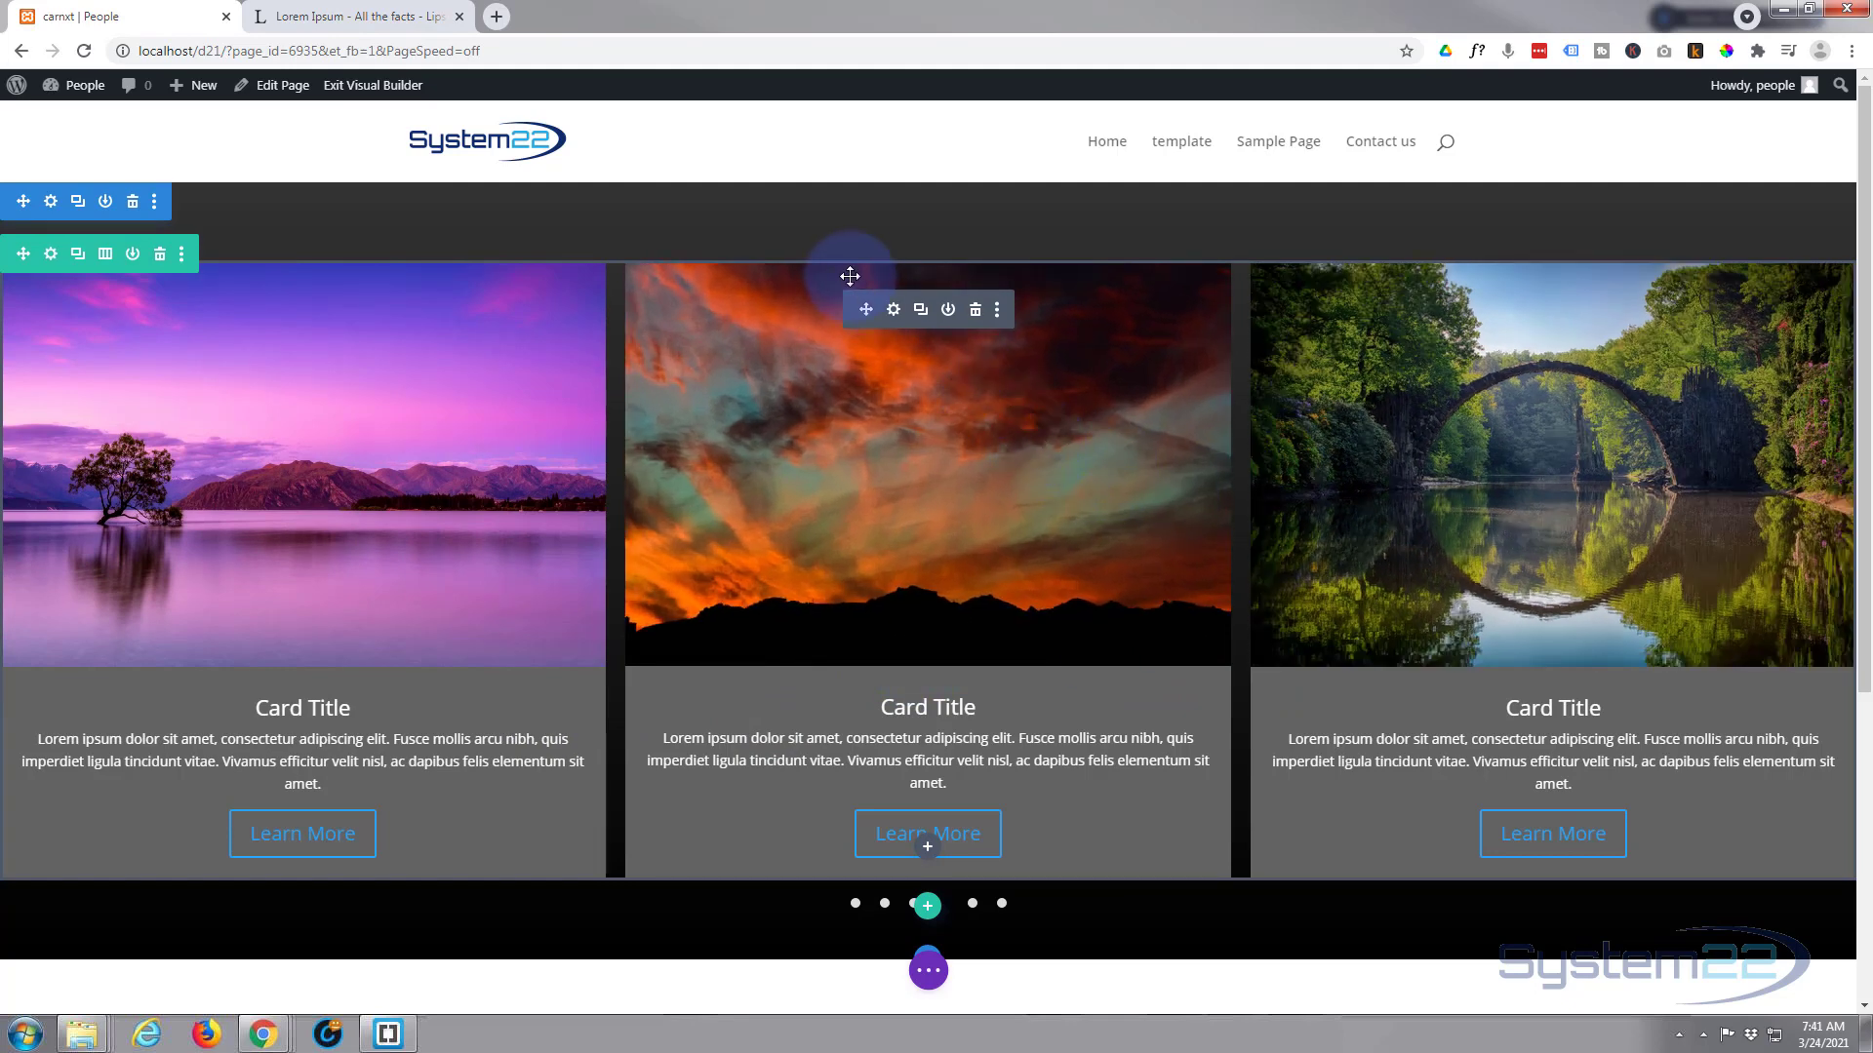
Set the number of slides to show to 5 in the Wow Card Carousel's general carousel settings
{"action": "left_click", "coordinate": [894, 310]}
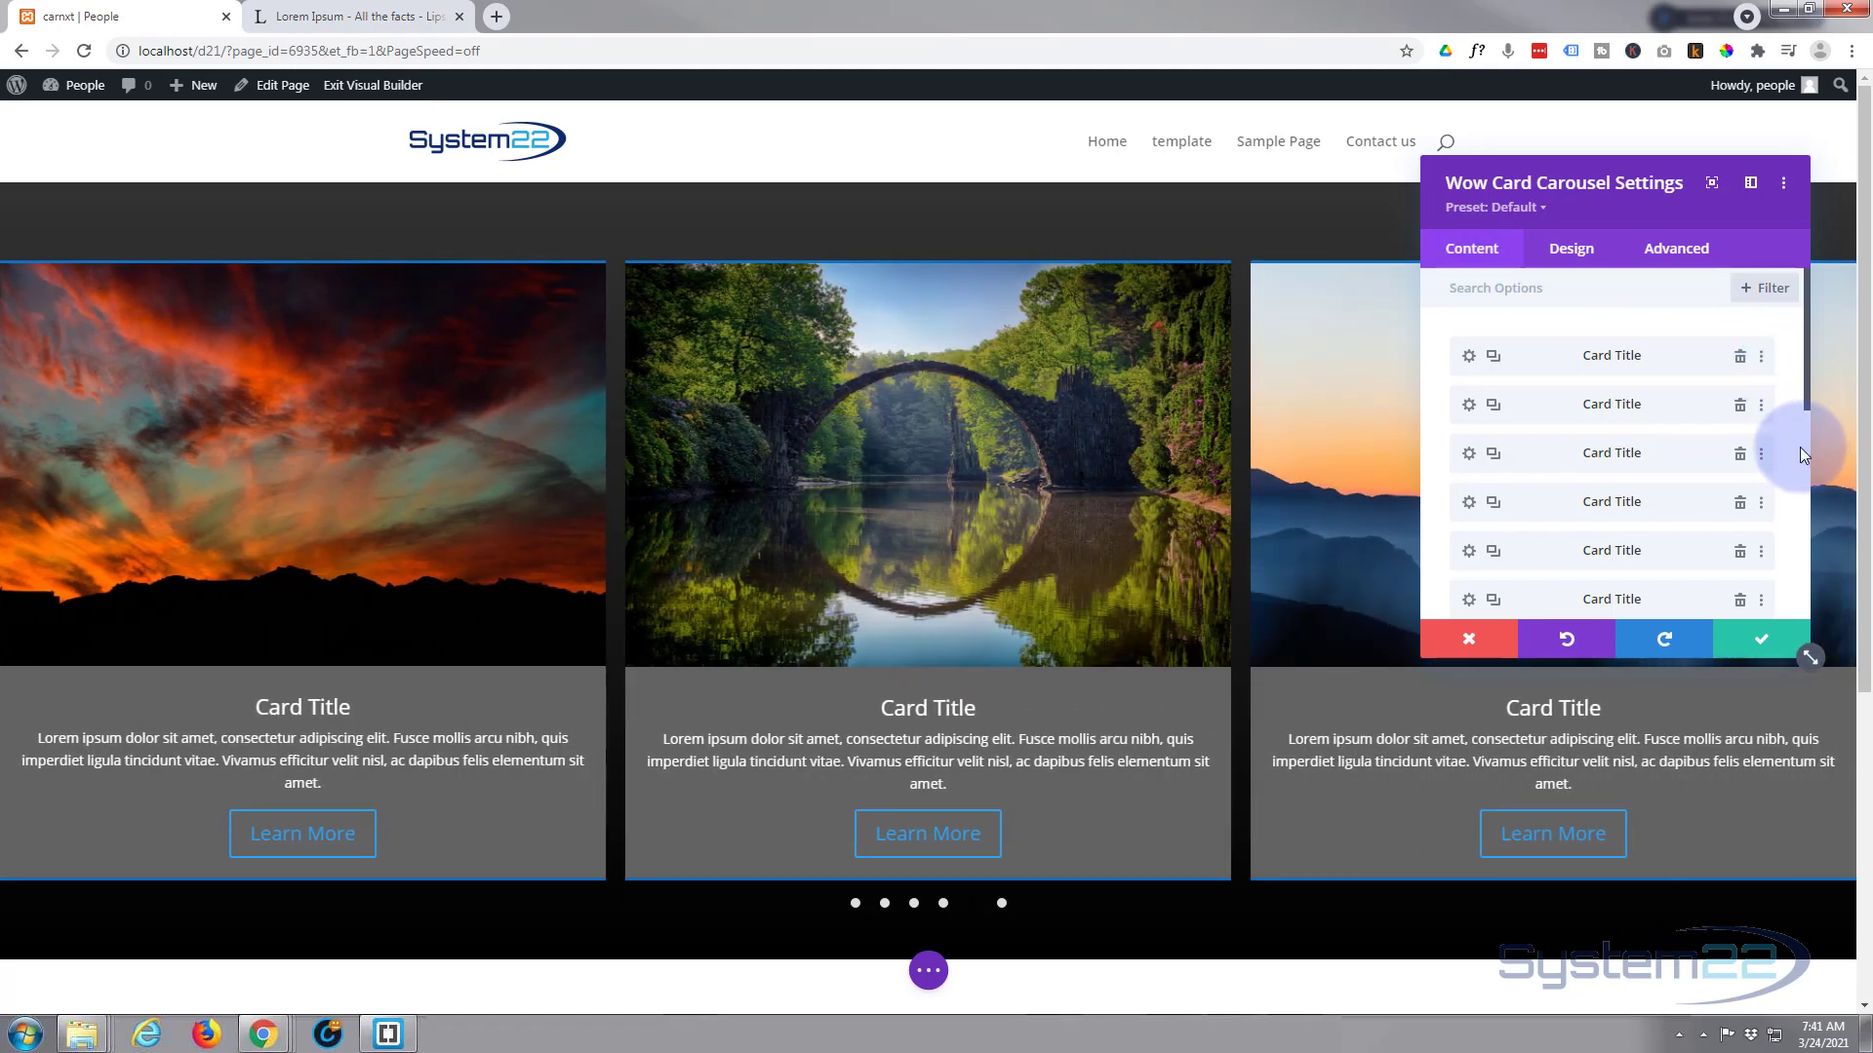
{"action": "left_click_drag", "start_coordinate": [1801, 415], "coordinate": [1810, 511]}
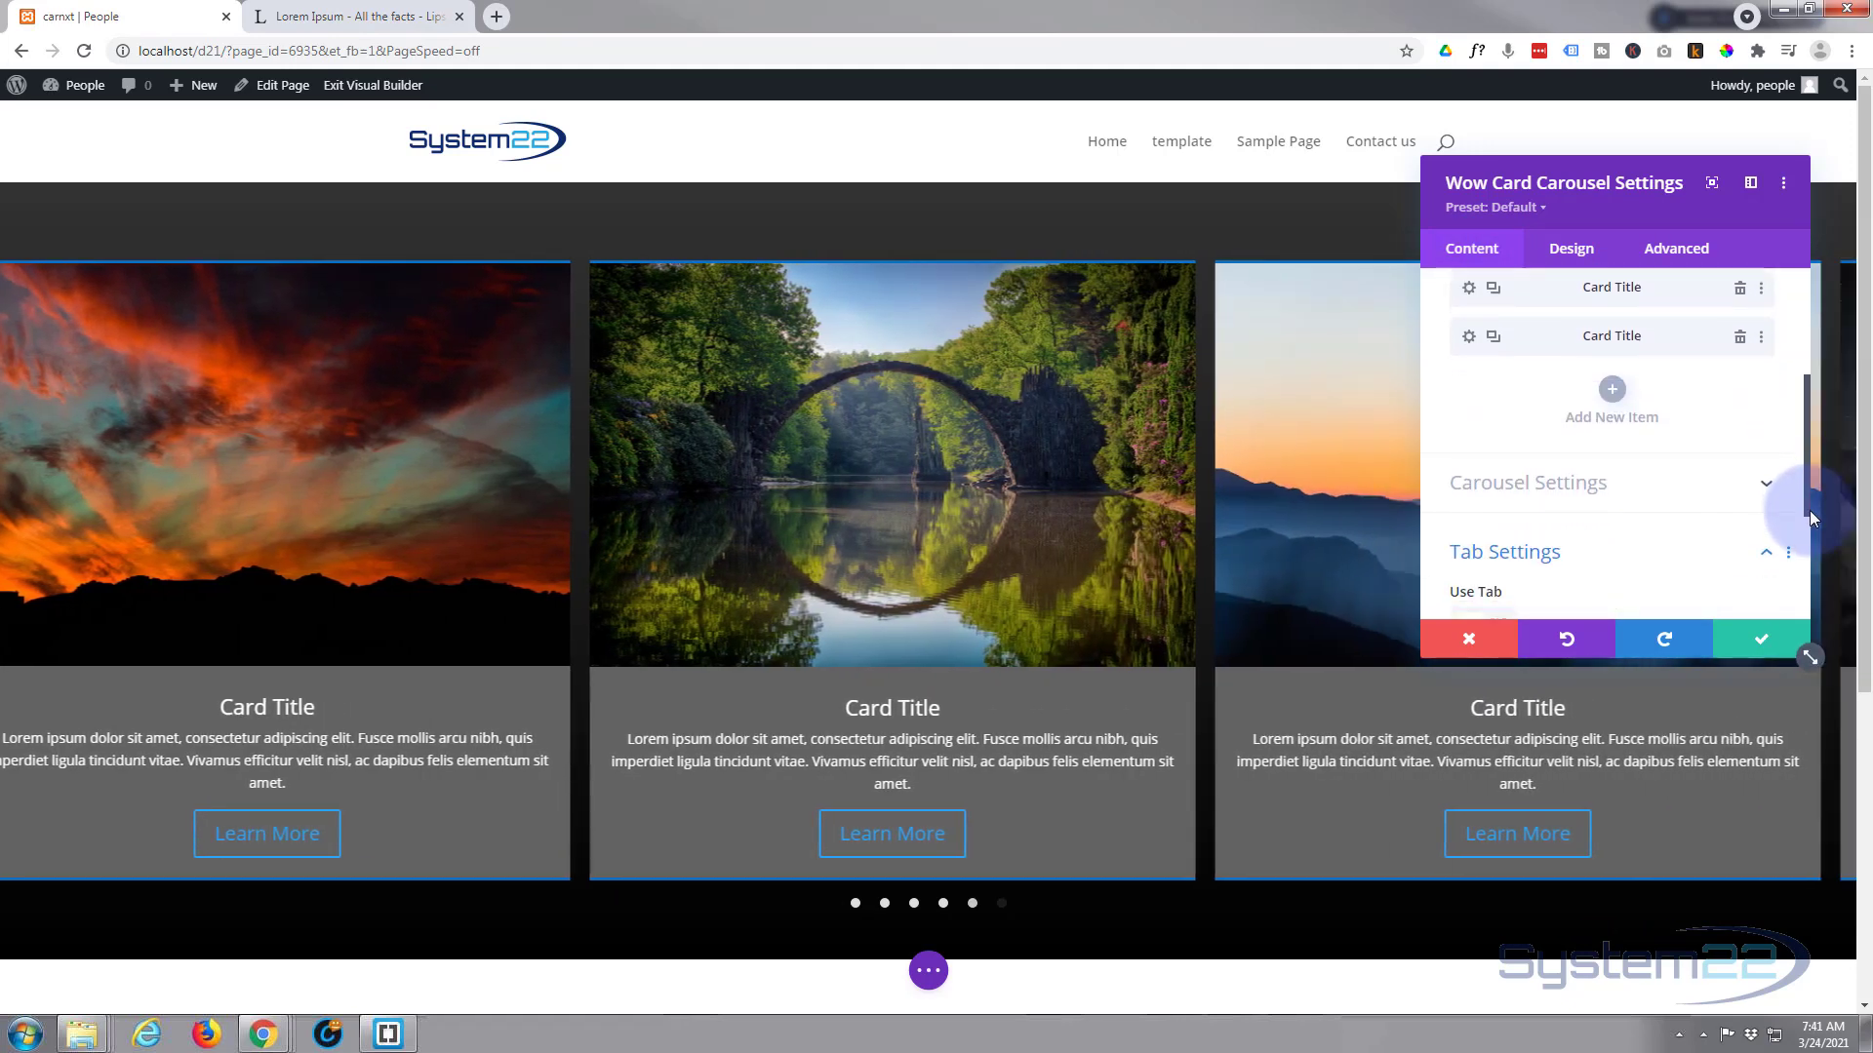
{"action": "left_click", "coordinate": [1619, 497]}
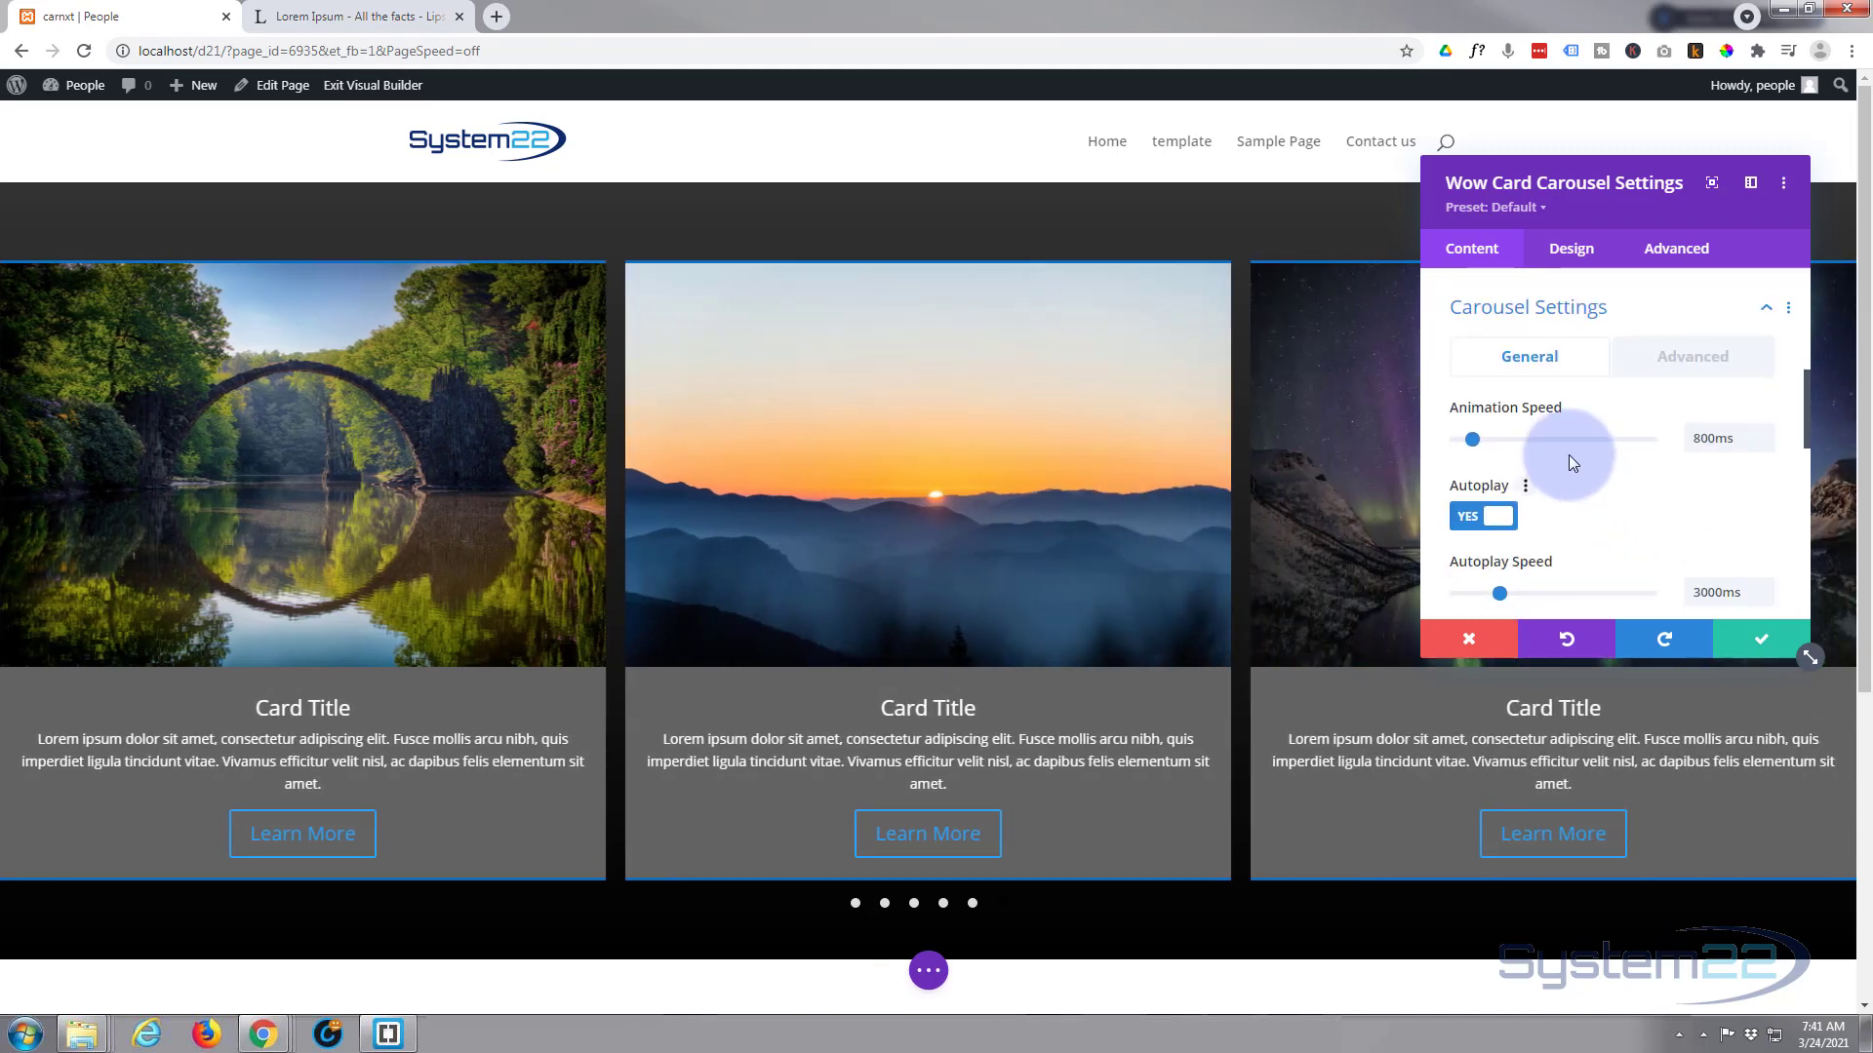
{"action": "scroll", "coordinate": [1566, 424], "scroll_direction": "down", "scroll_amount": 2}
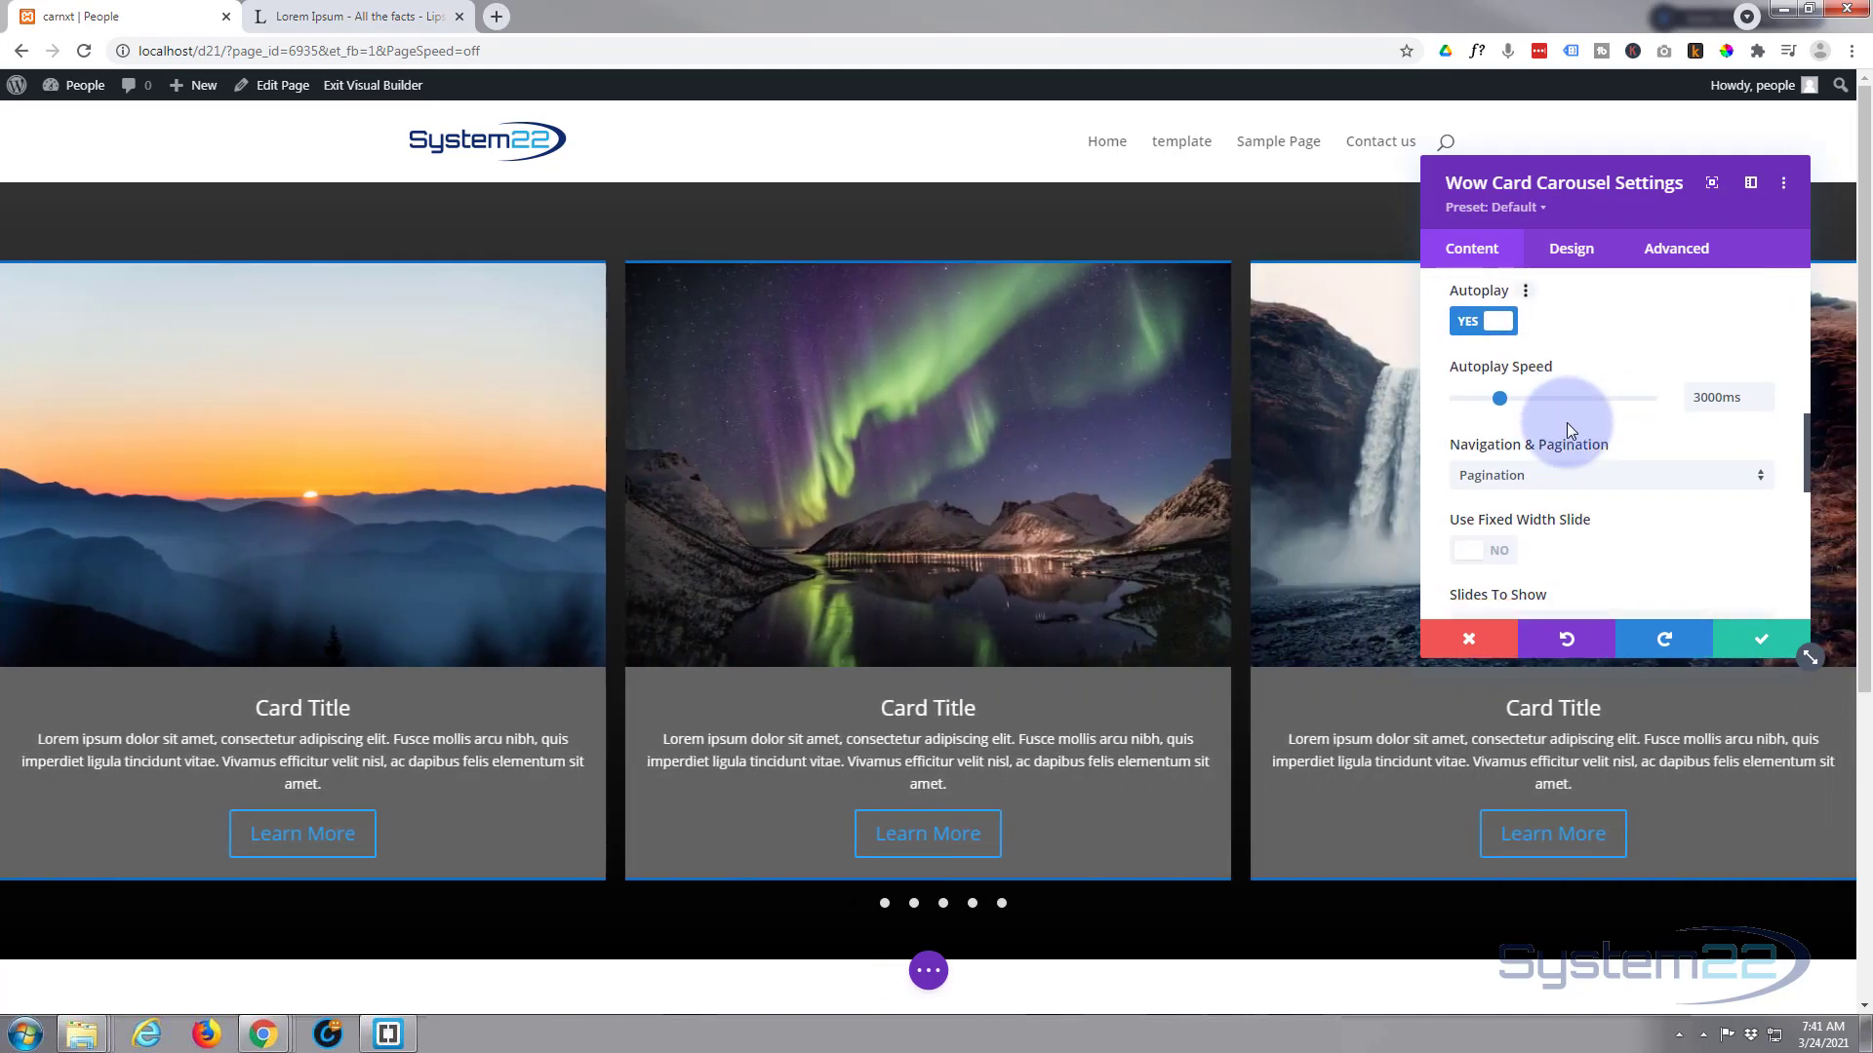
{"action": "scroll", "coordinate": [1566, 423], "scroll_direction": "down", "scroll_amount": 2}
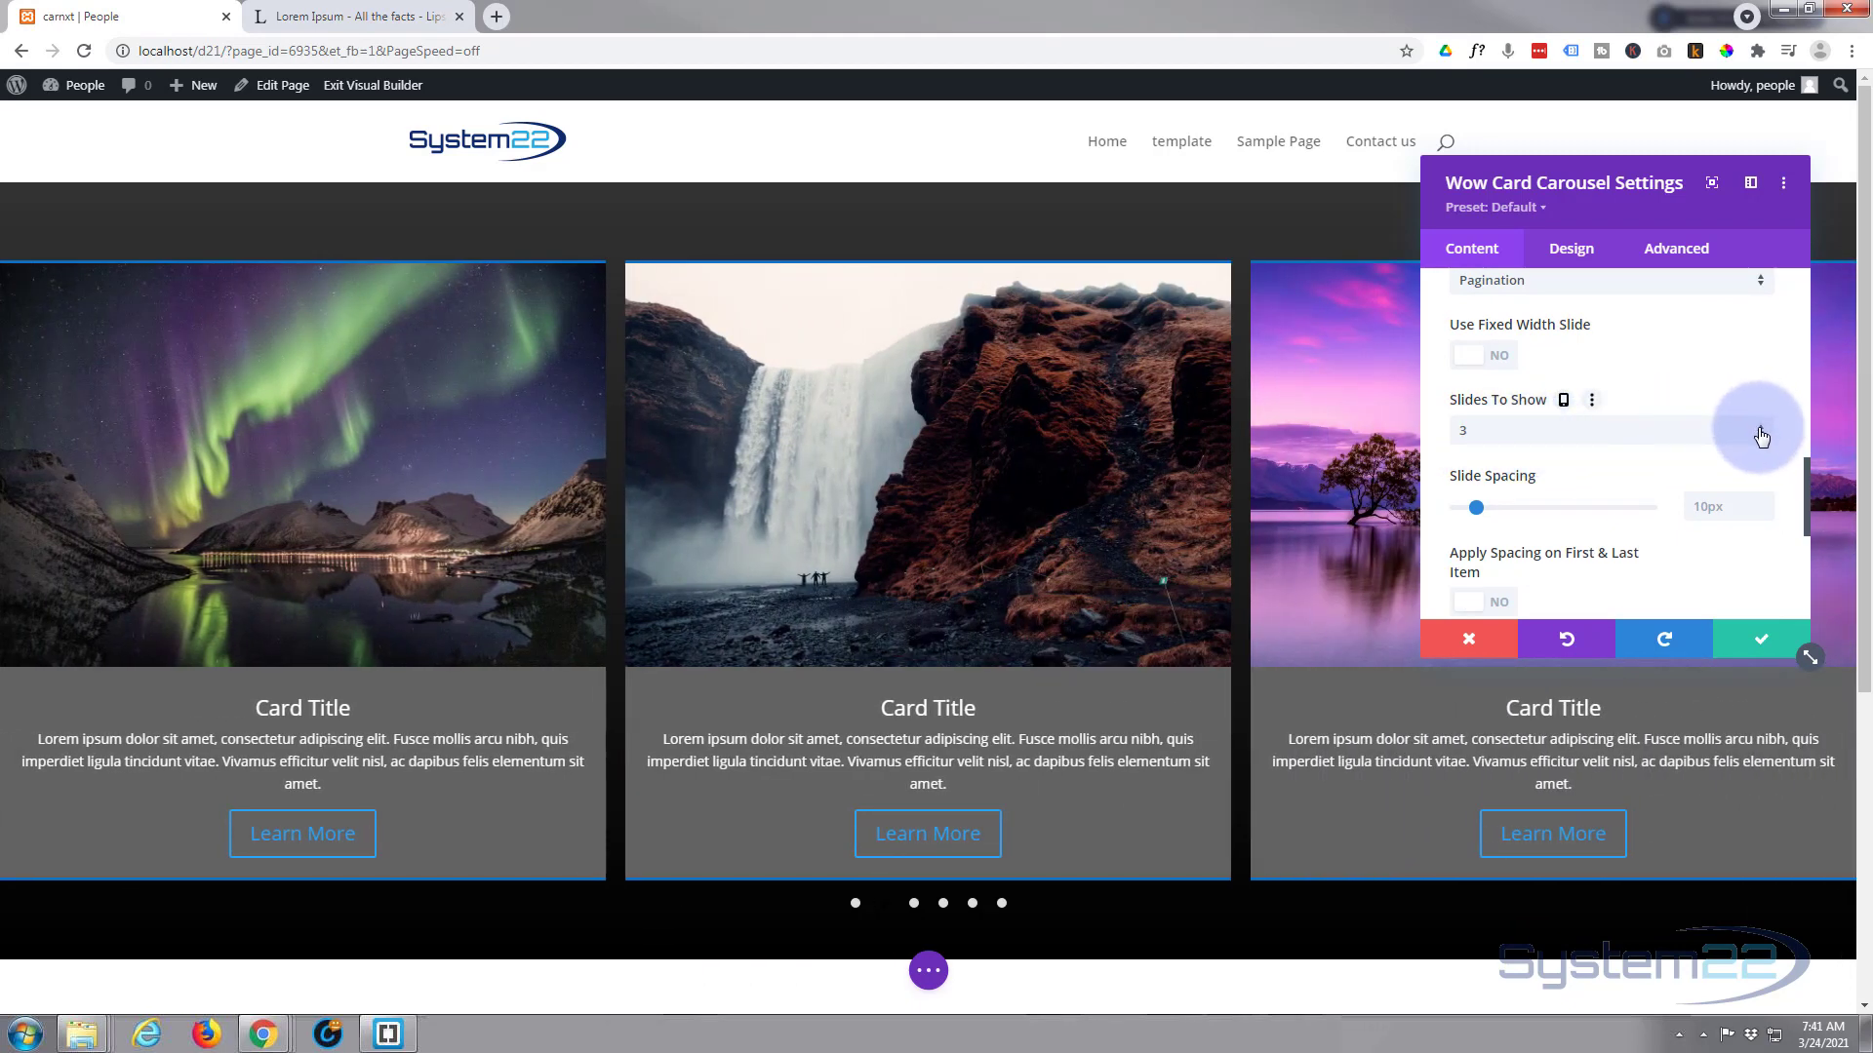
{"action": "left_click", "coordinate": [1761, 436]}
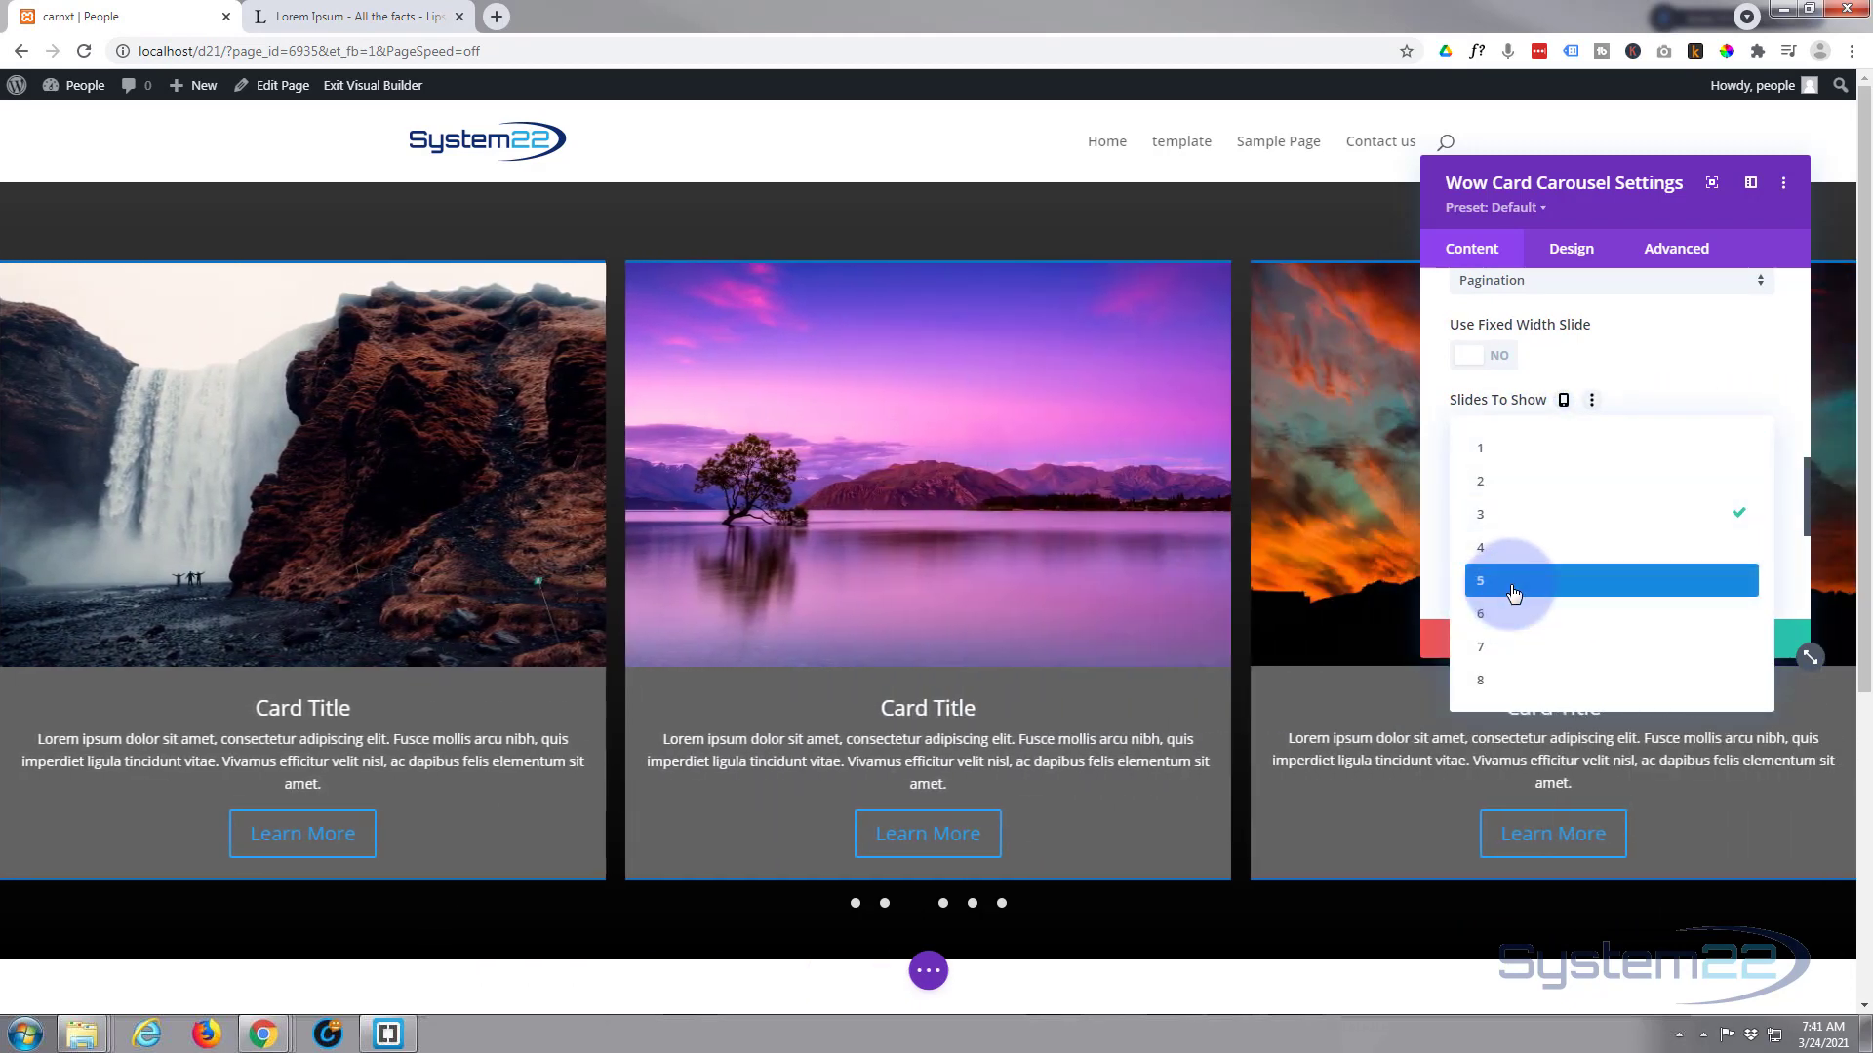
{"action": "left_click", "coordinate": [1513, 582]}
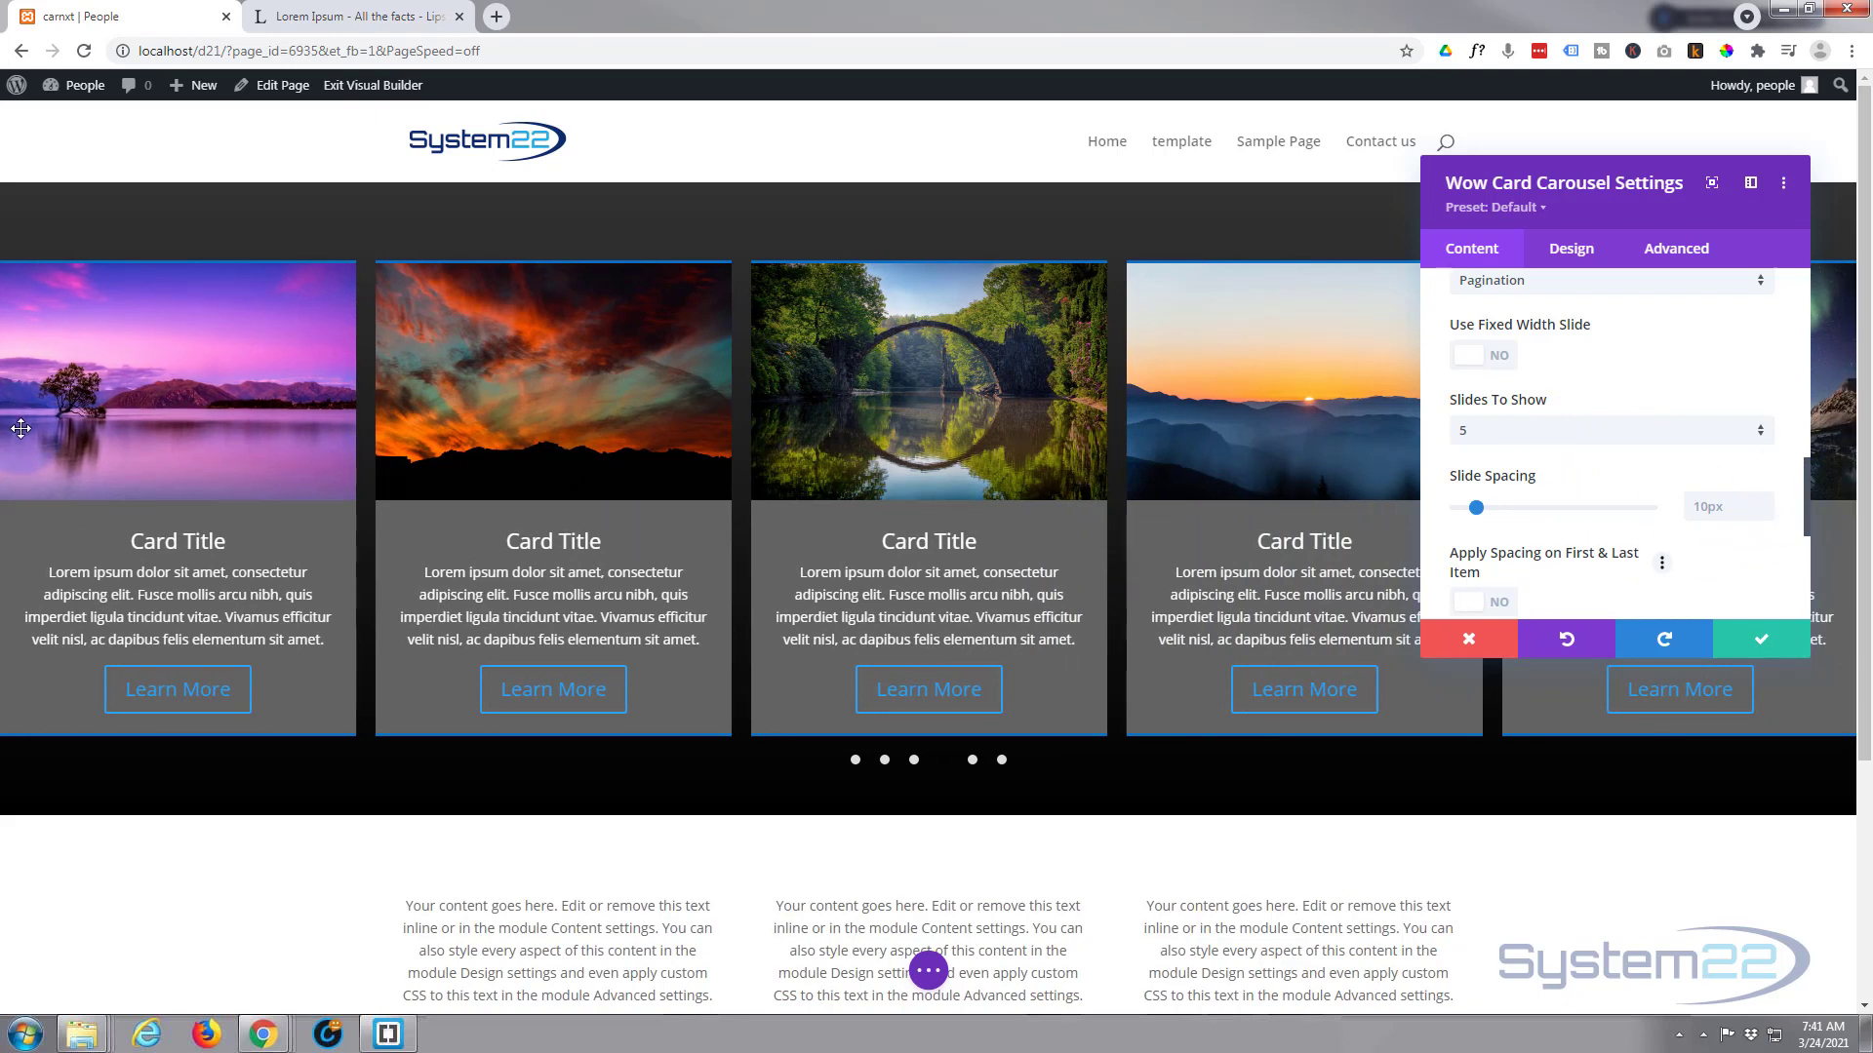
Turn on spacing for the first and last items of the carousel
{"action": "scroll", "coordinate": [1524, 536], "scroll_direction": "down", "scroll_amount": 2}
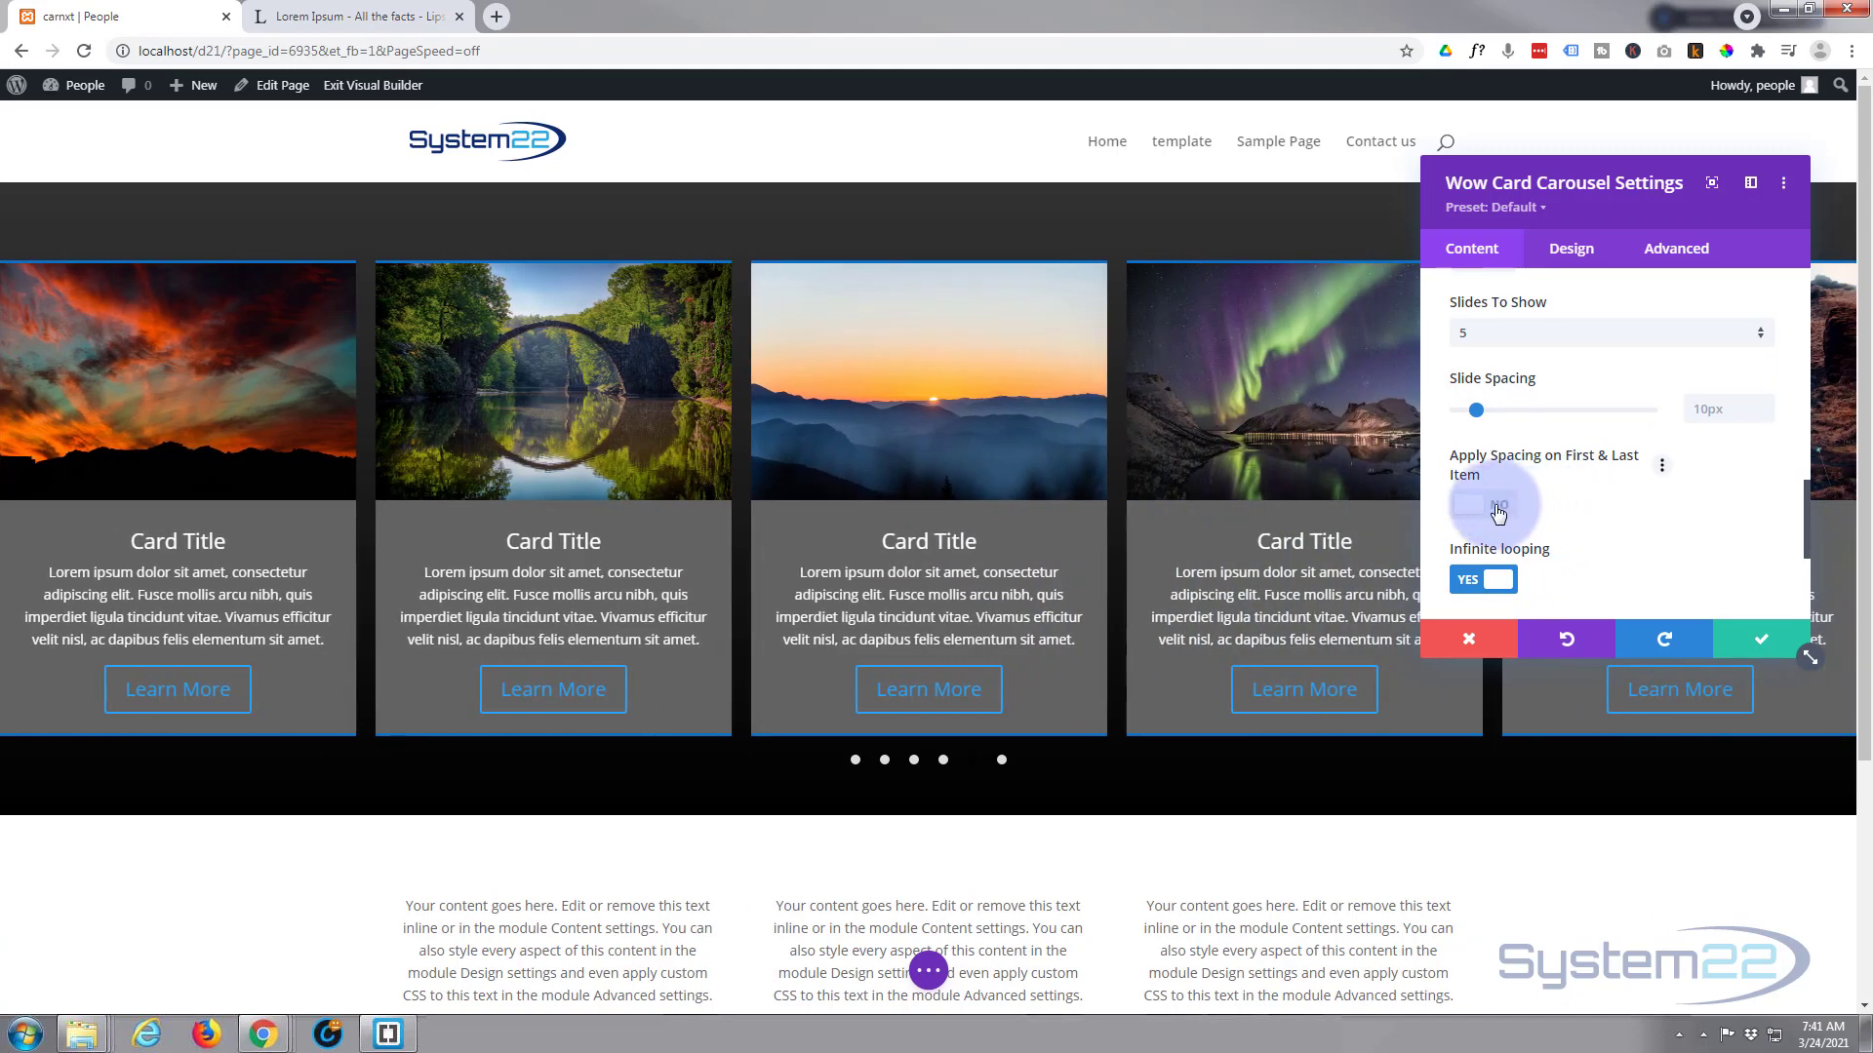
{"action": "left_click", "coordinate": [1498, 514]}
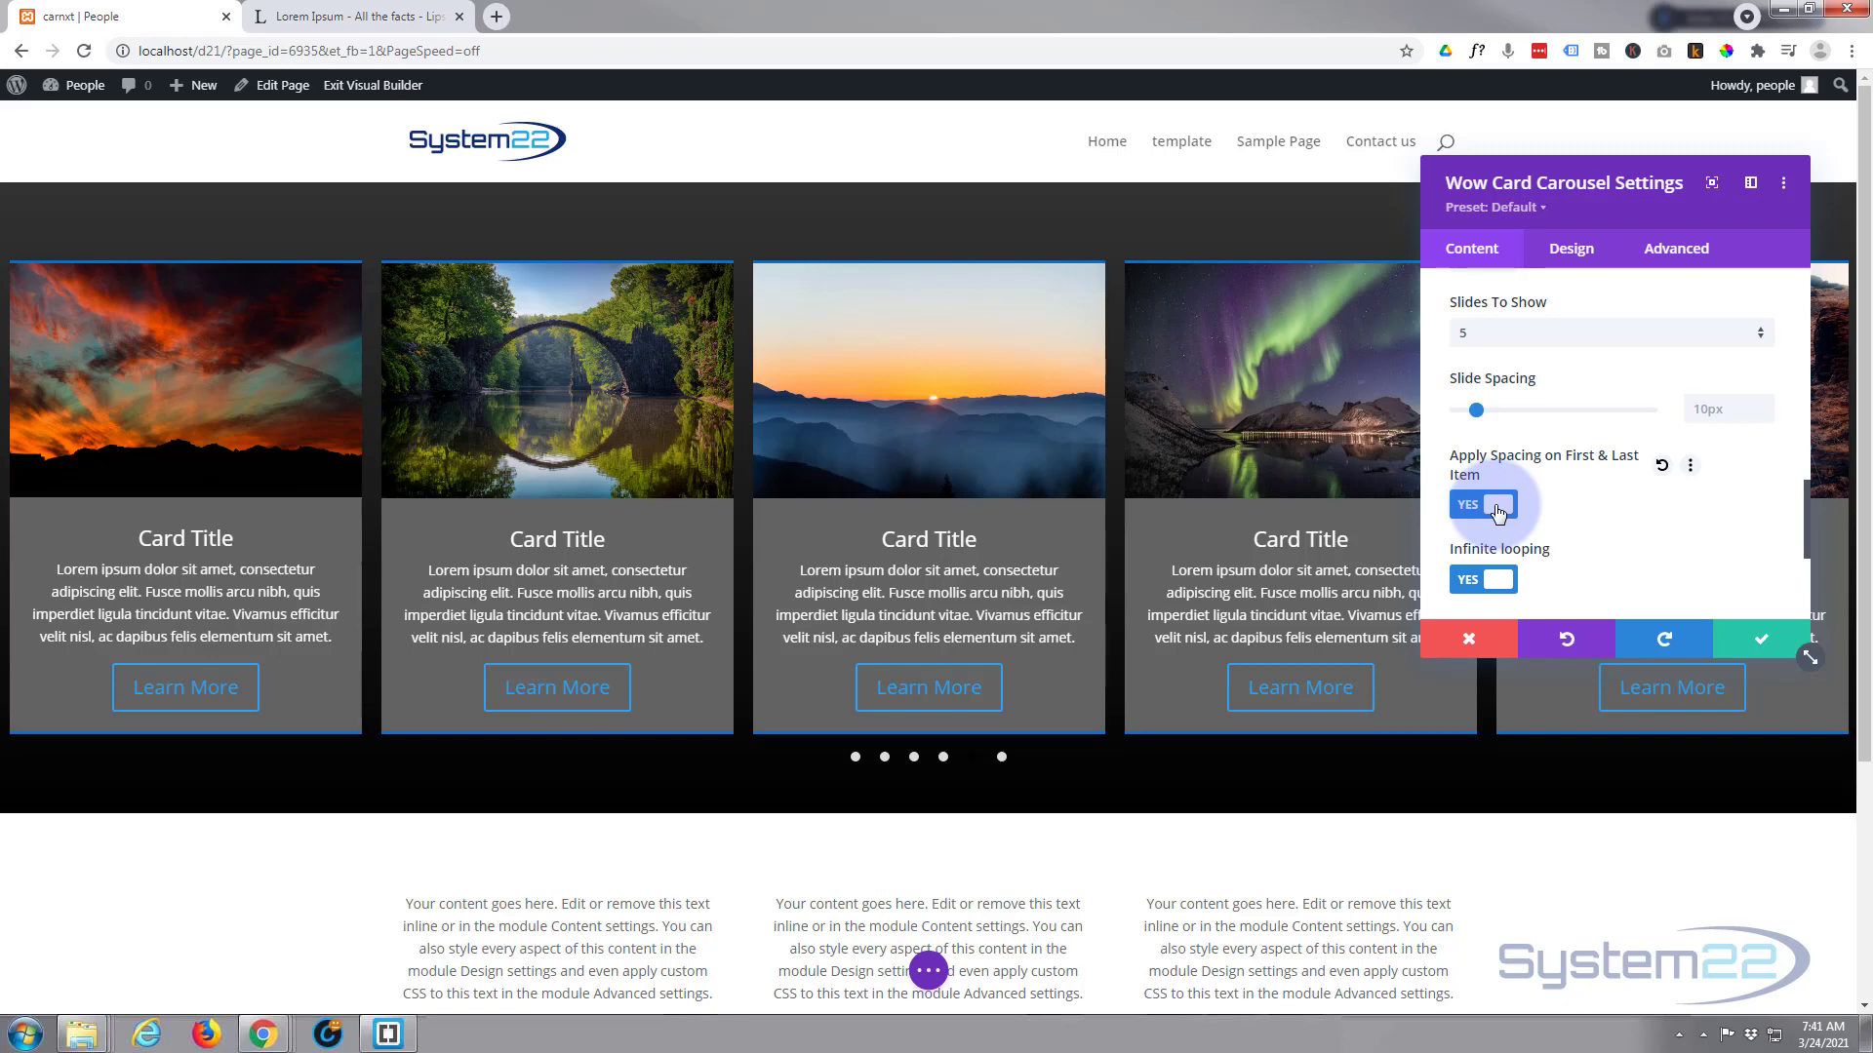
{"action": "scroll", "coordinate": [1598, 491], "scroll_direction": "down", "scroll_amount": 1}
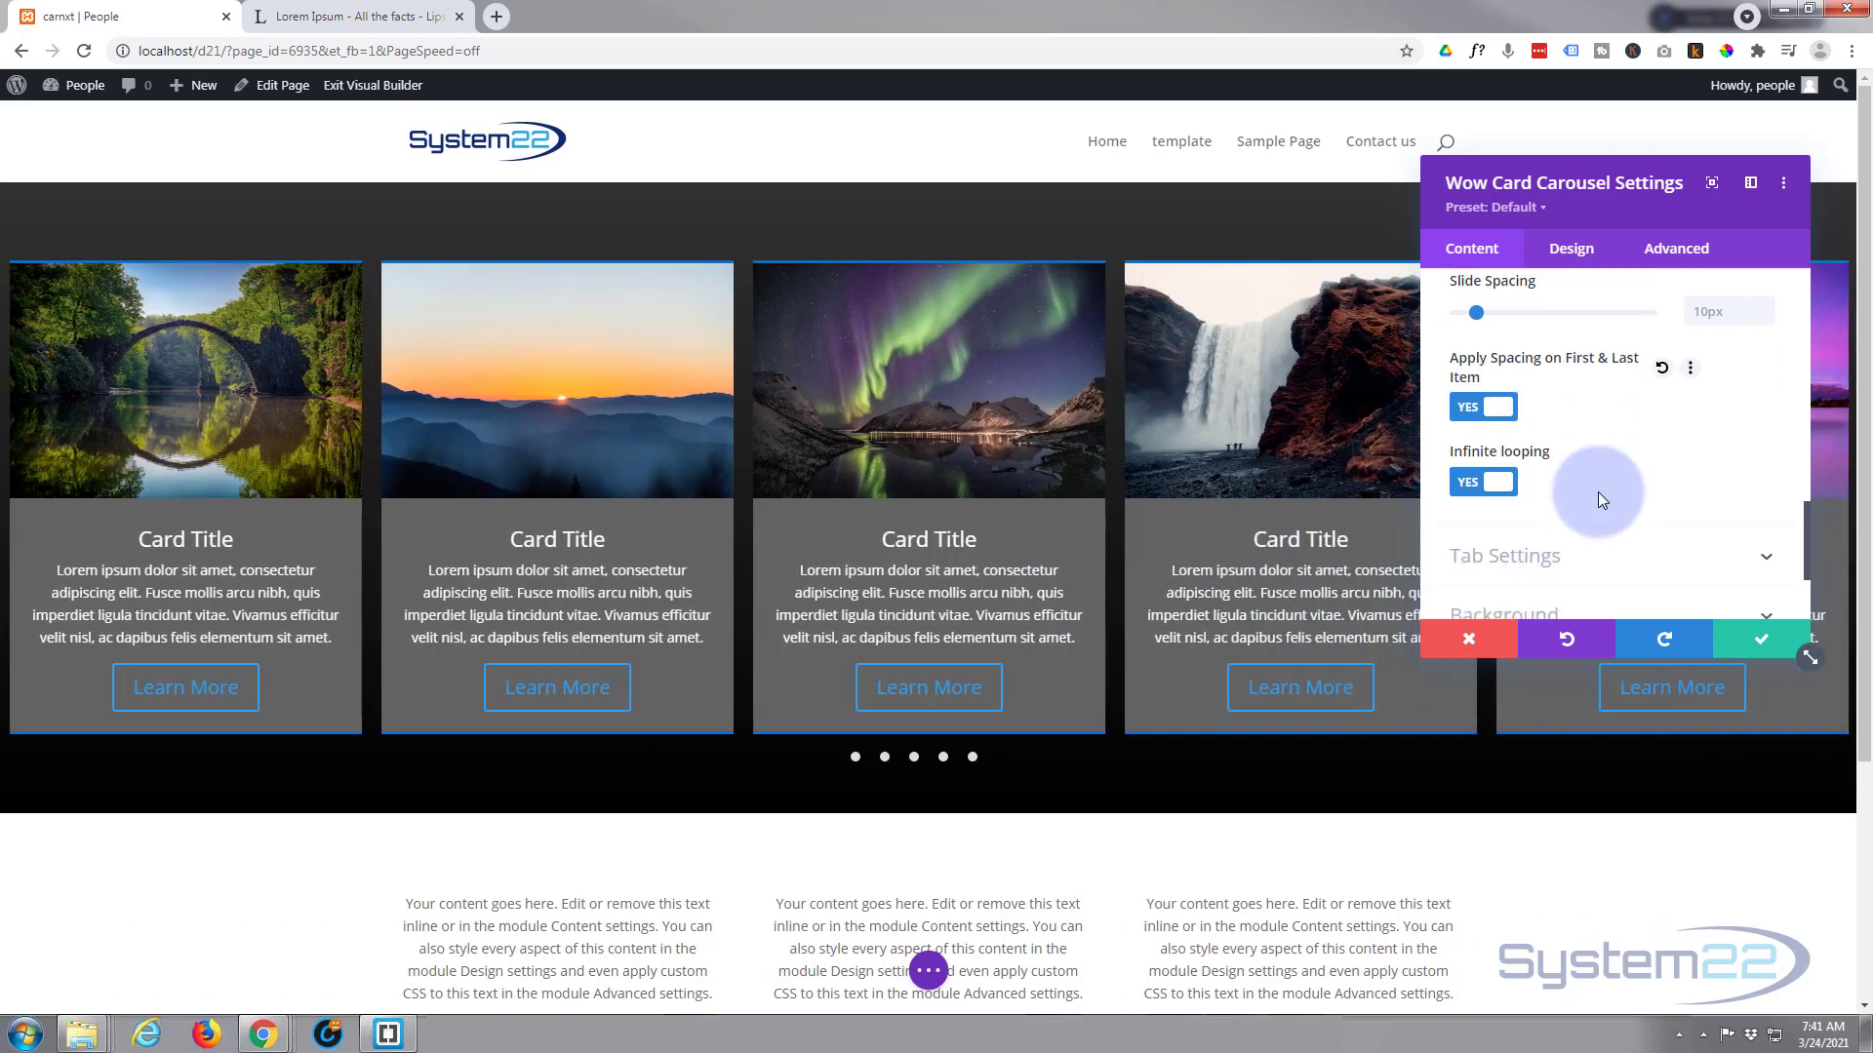
{"action": "scroll", "coordinate": [1599, 493], "scroll_direction": "down", "scroll_amount": 2}
{"action": "scroll", "coordinate": [1600, 494], "scroll_direction": "up", "scroll_amount": 4}
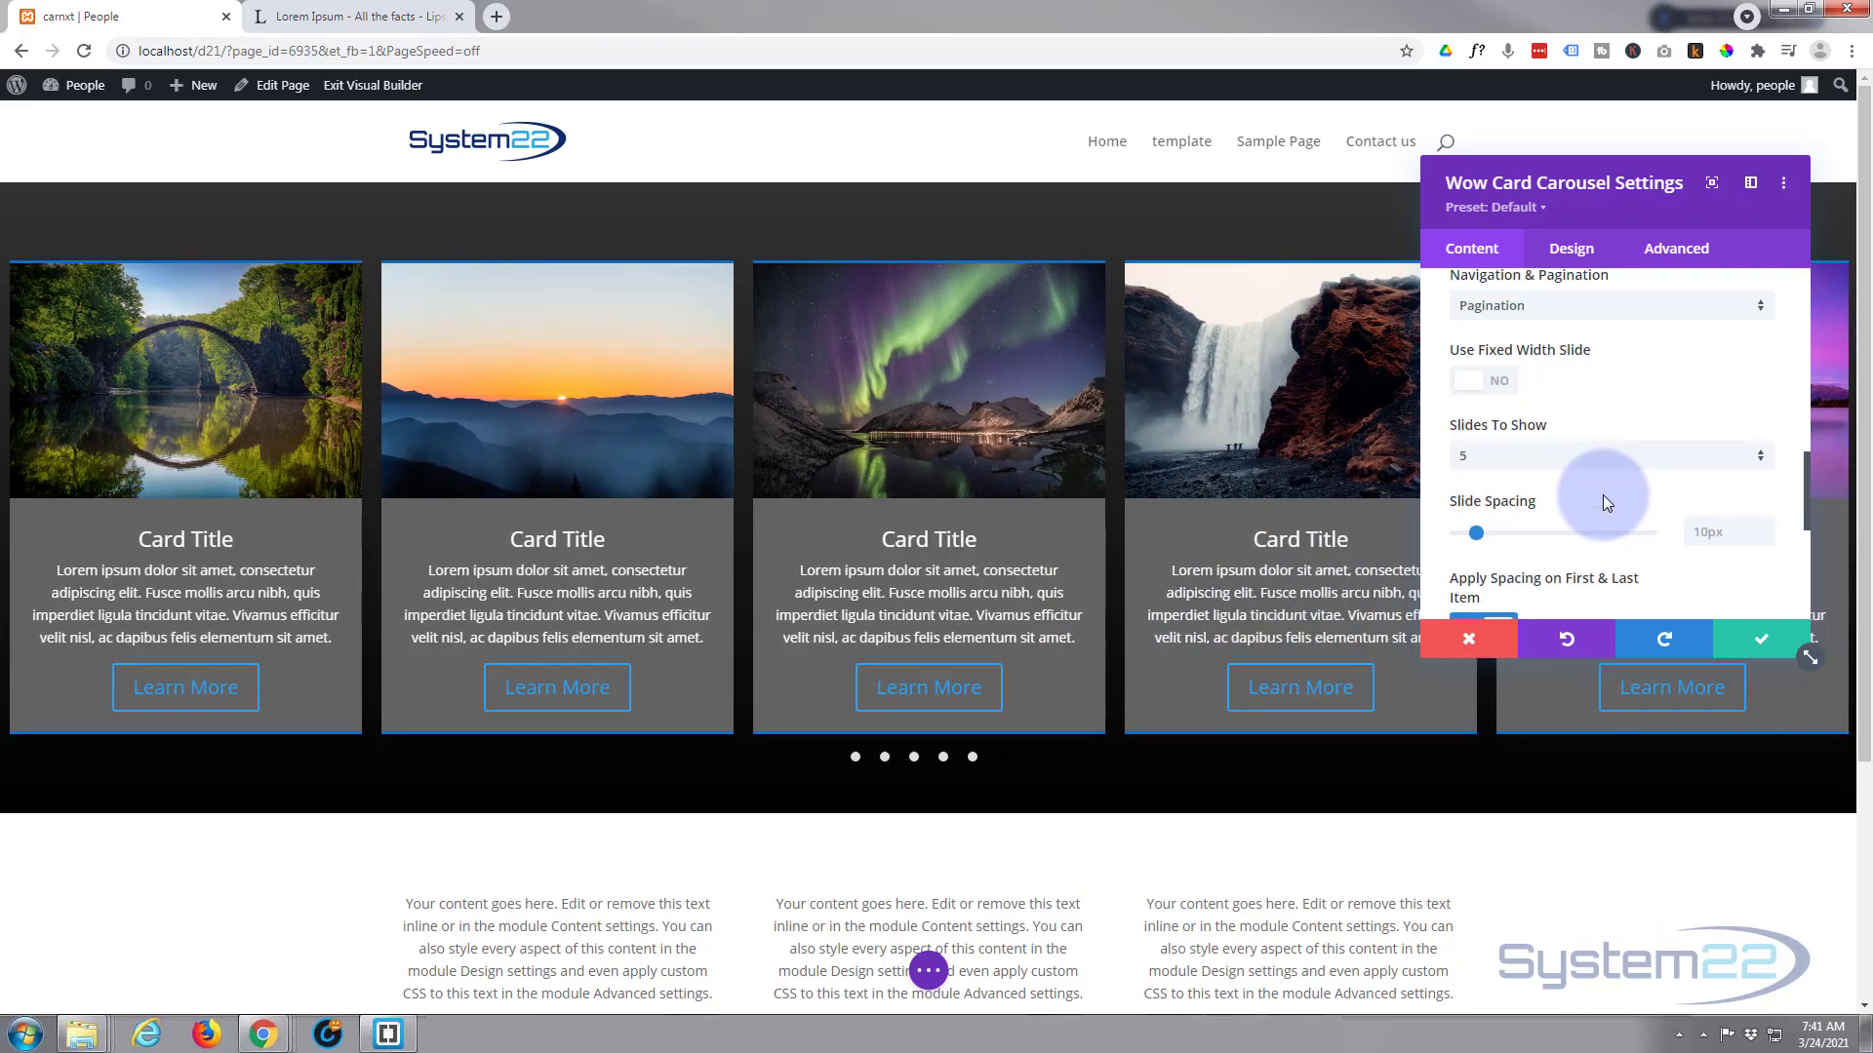
Review the advanced carousel settings, including CSS transition, lazy loading, swipe, items to scroll, and vertical and center modes
{"action": "scroll", "coordinate": [1603, 496], "scroll_direction": "up", "scroll_amount": 5}
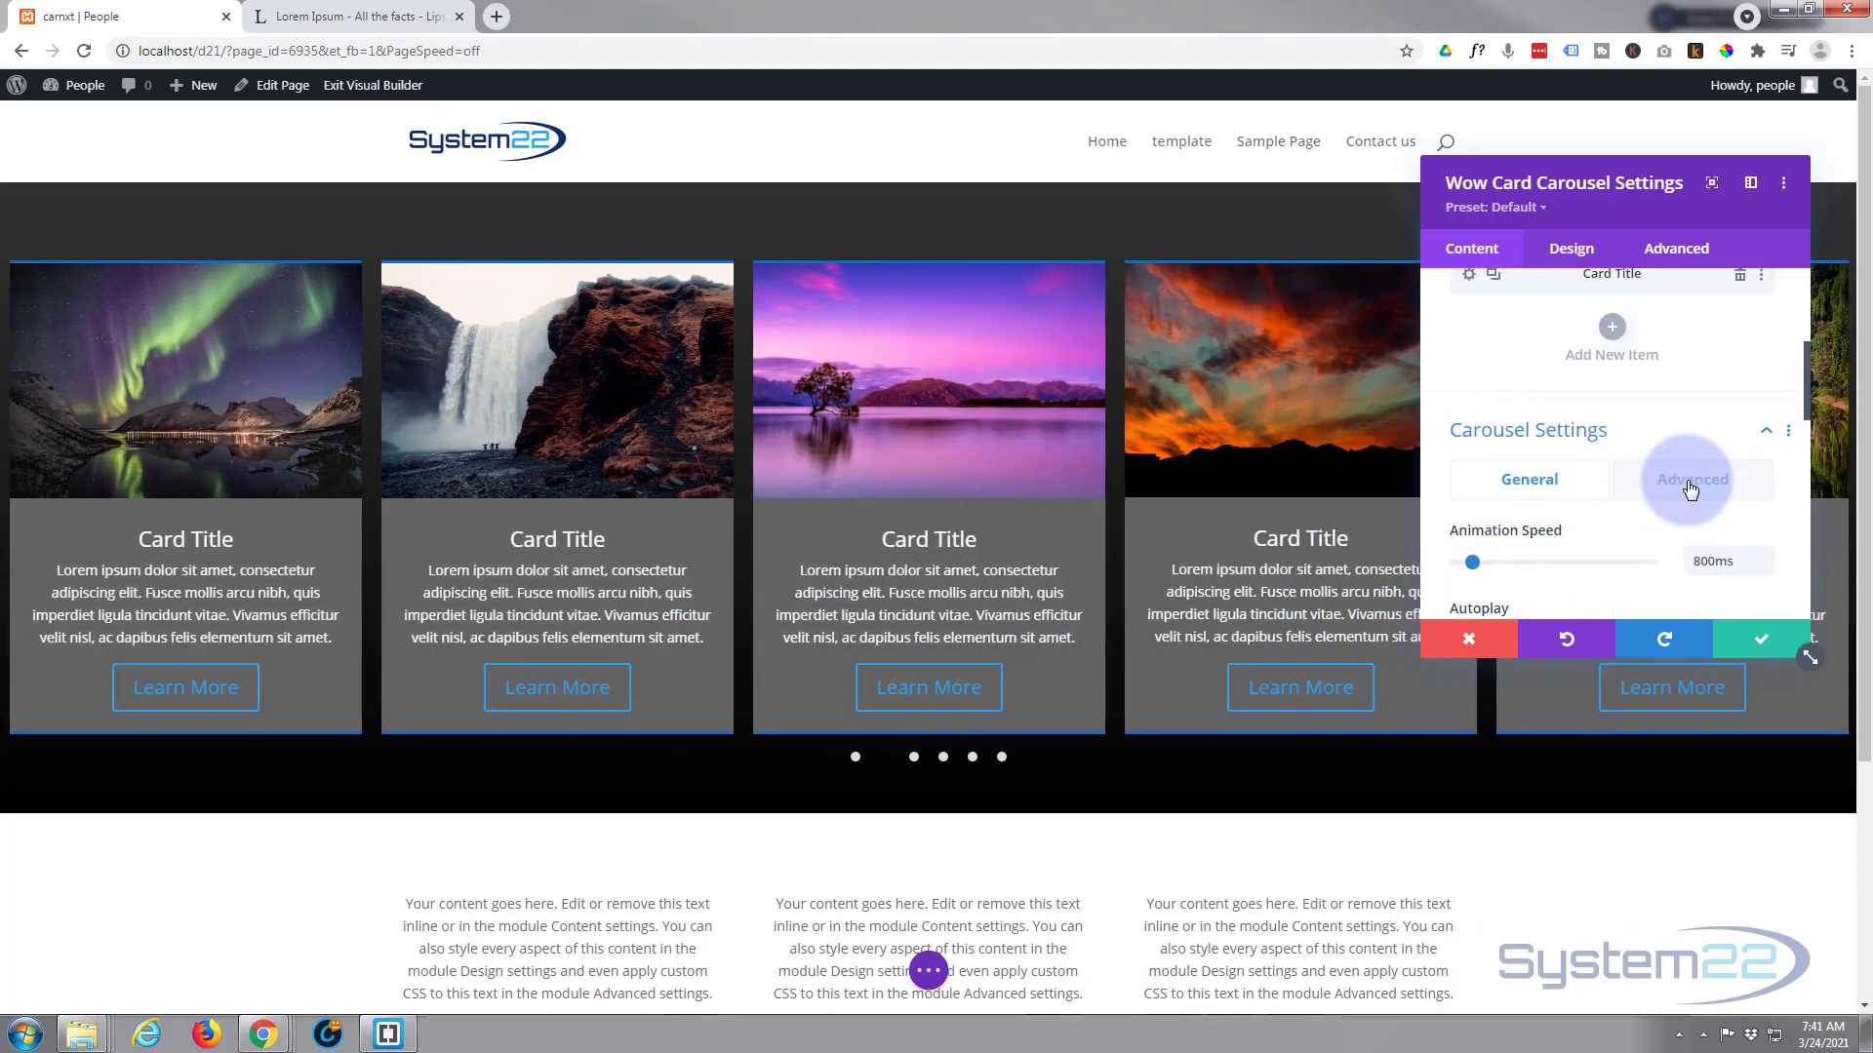
{"action": "left_click", "coordinate": [1690, 490]}
{"action": "scroll", "coordinate": [1633, 494], "scroll_direction": "down", "scroll_amount": 1}
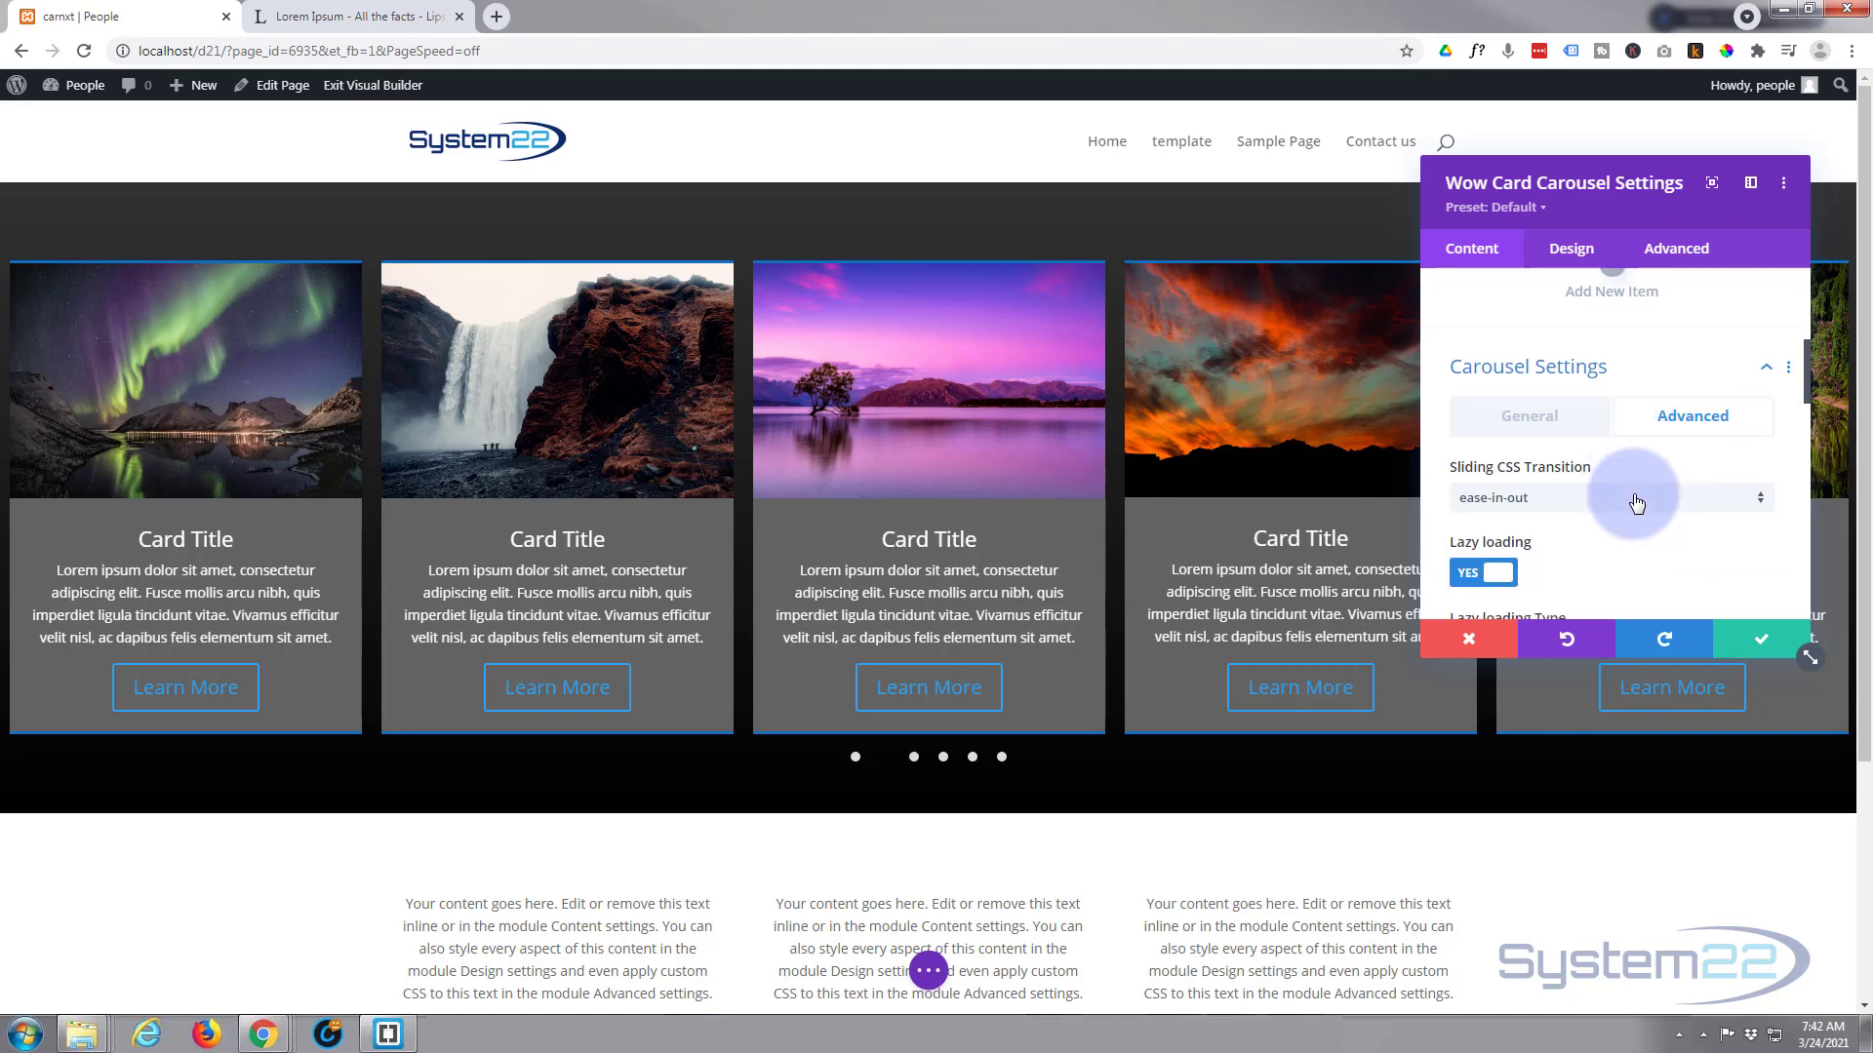
{"action": "scroll", "coordinate": [1570, 458], "scroll_direction": "down", "scroll_amount": 1}
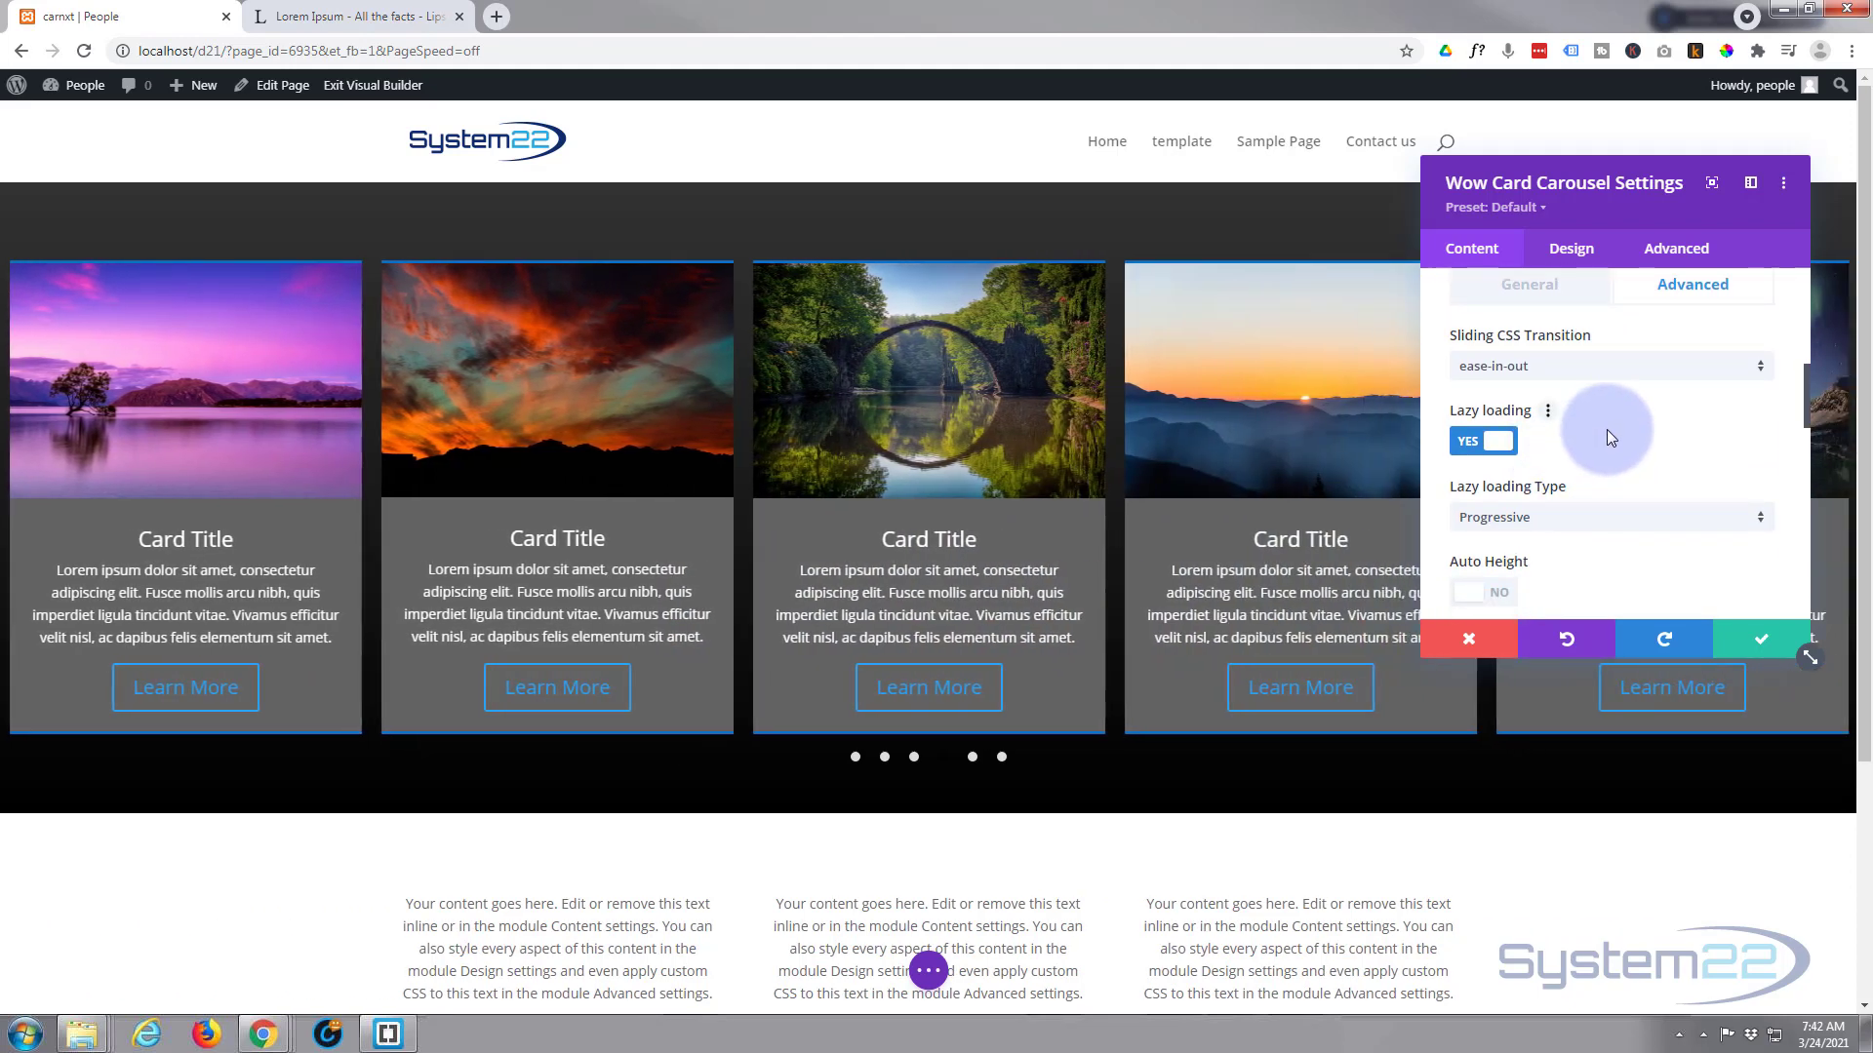
{"action": "scroll", "coordinate": [1625, 446], "scroll_direction": "down", "scroll_amount": 1}
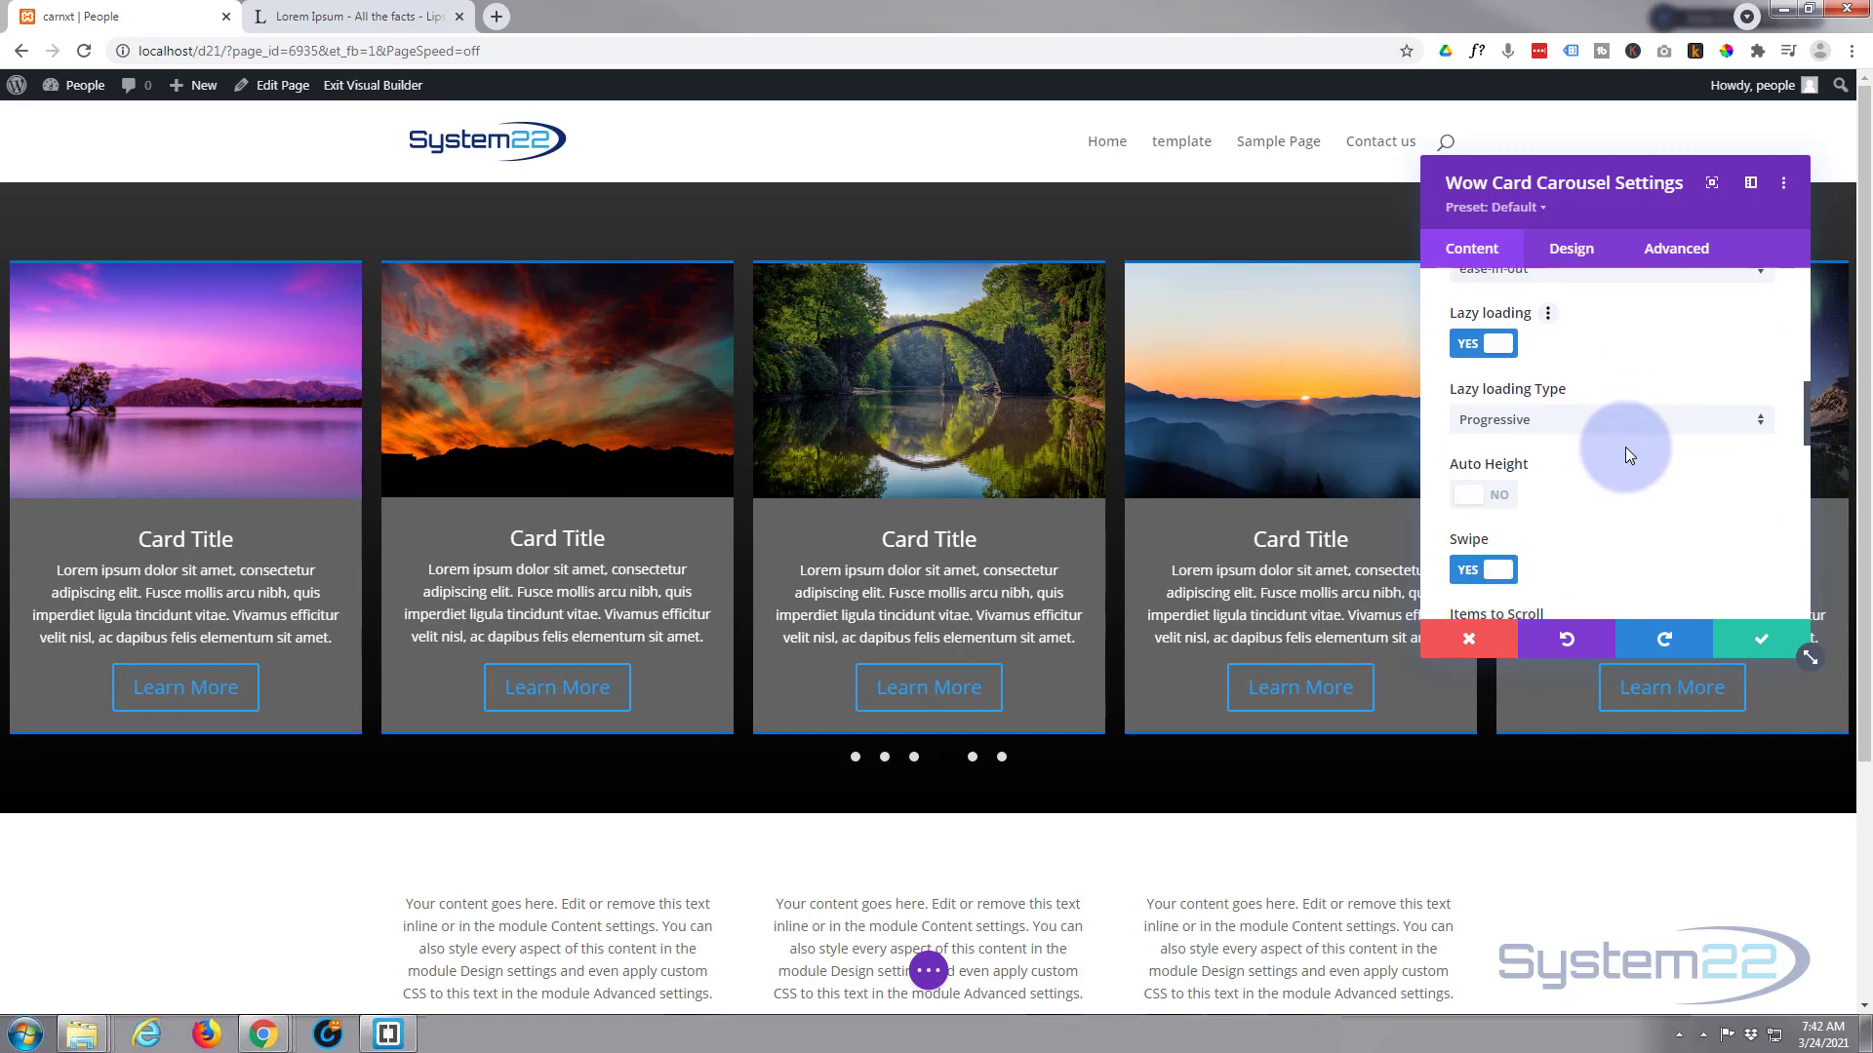
{"action": "scroll", "coordinate": [1625, 447], "scroll_direction": "down", "scroll_amount": 2}
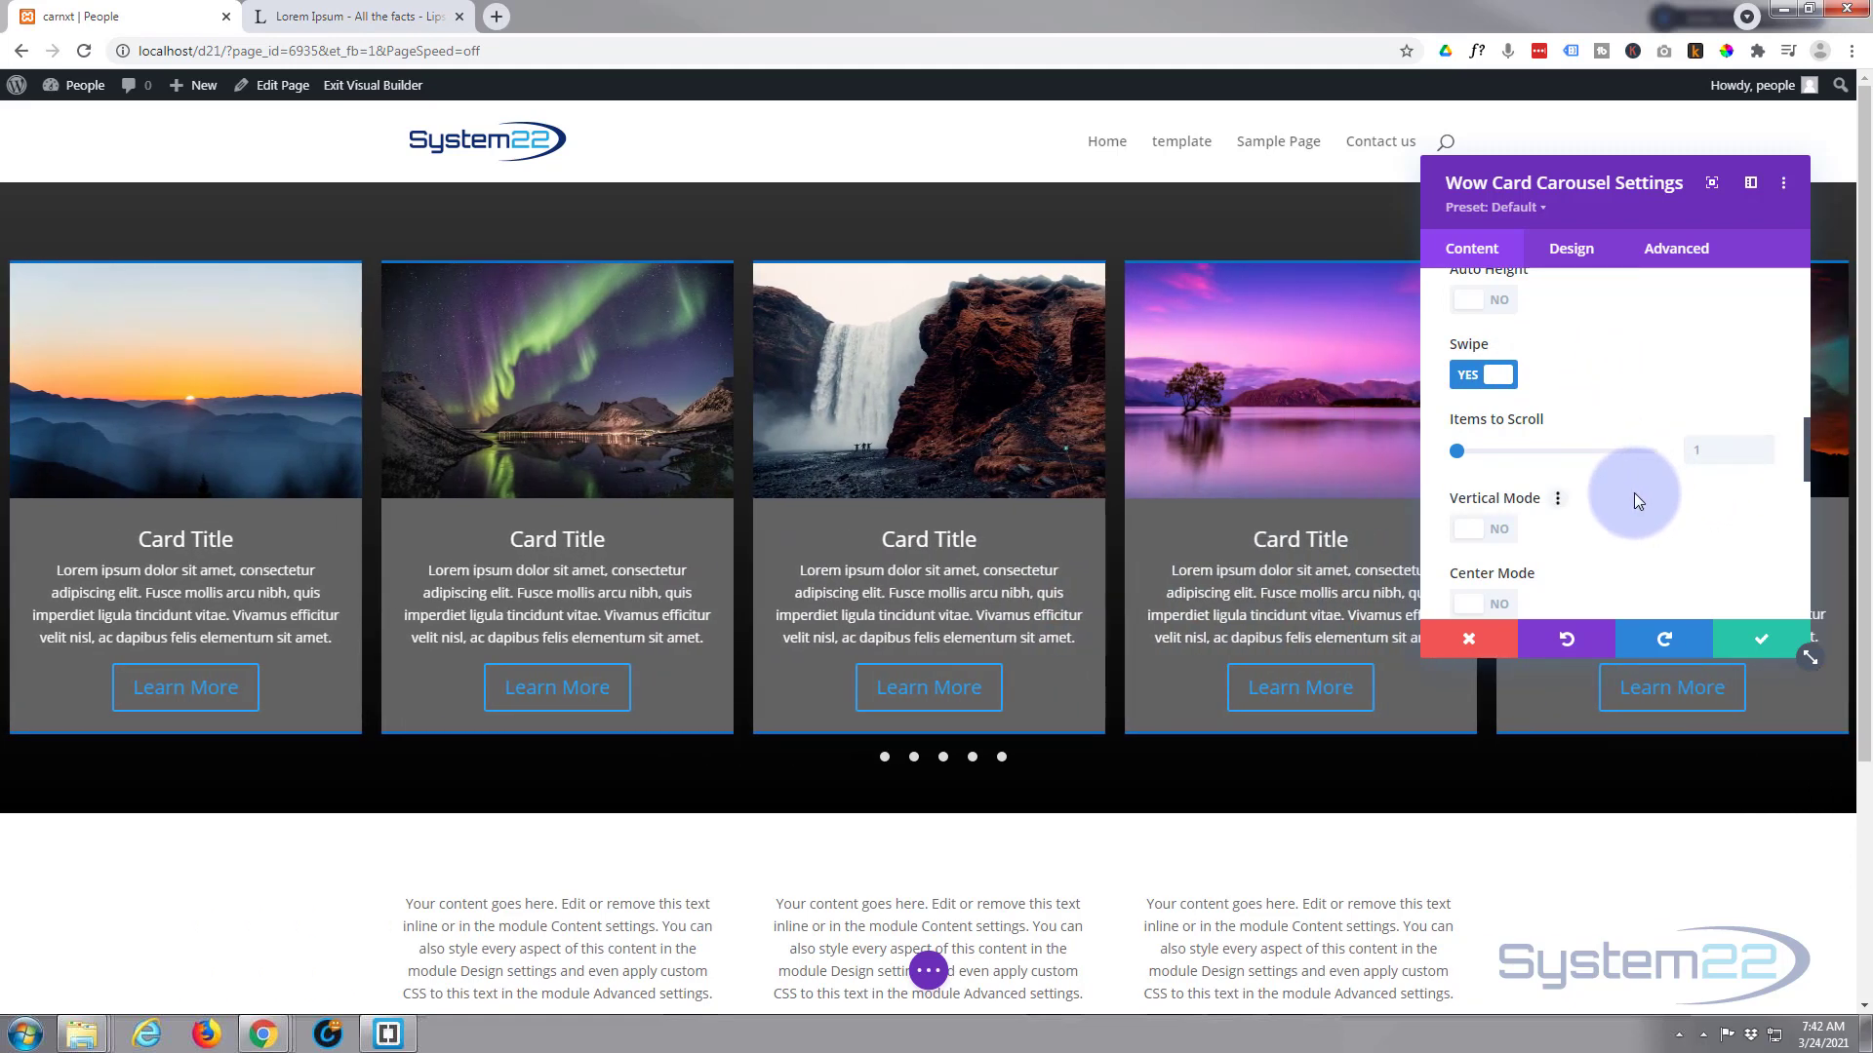
{"action": "scroll", "coordinate": [1635, 494], "scroll_direction": "down", "scroll_amount": 2}
{"action": "scroll", "coordinate": [1635, 492], "scroll_direction": "up", "scroll_amount": 1}
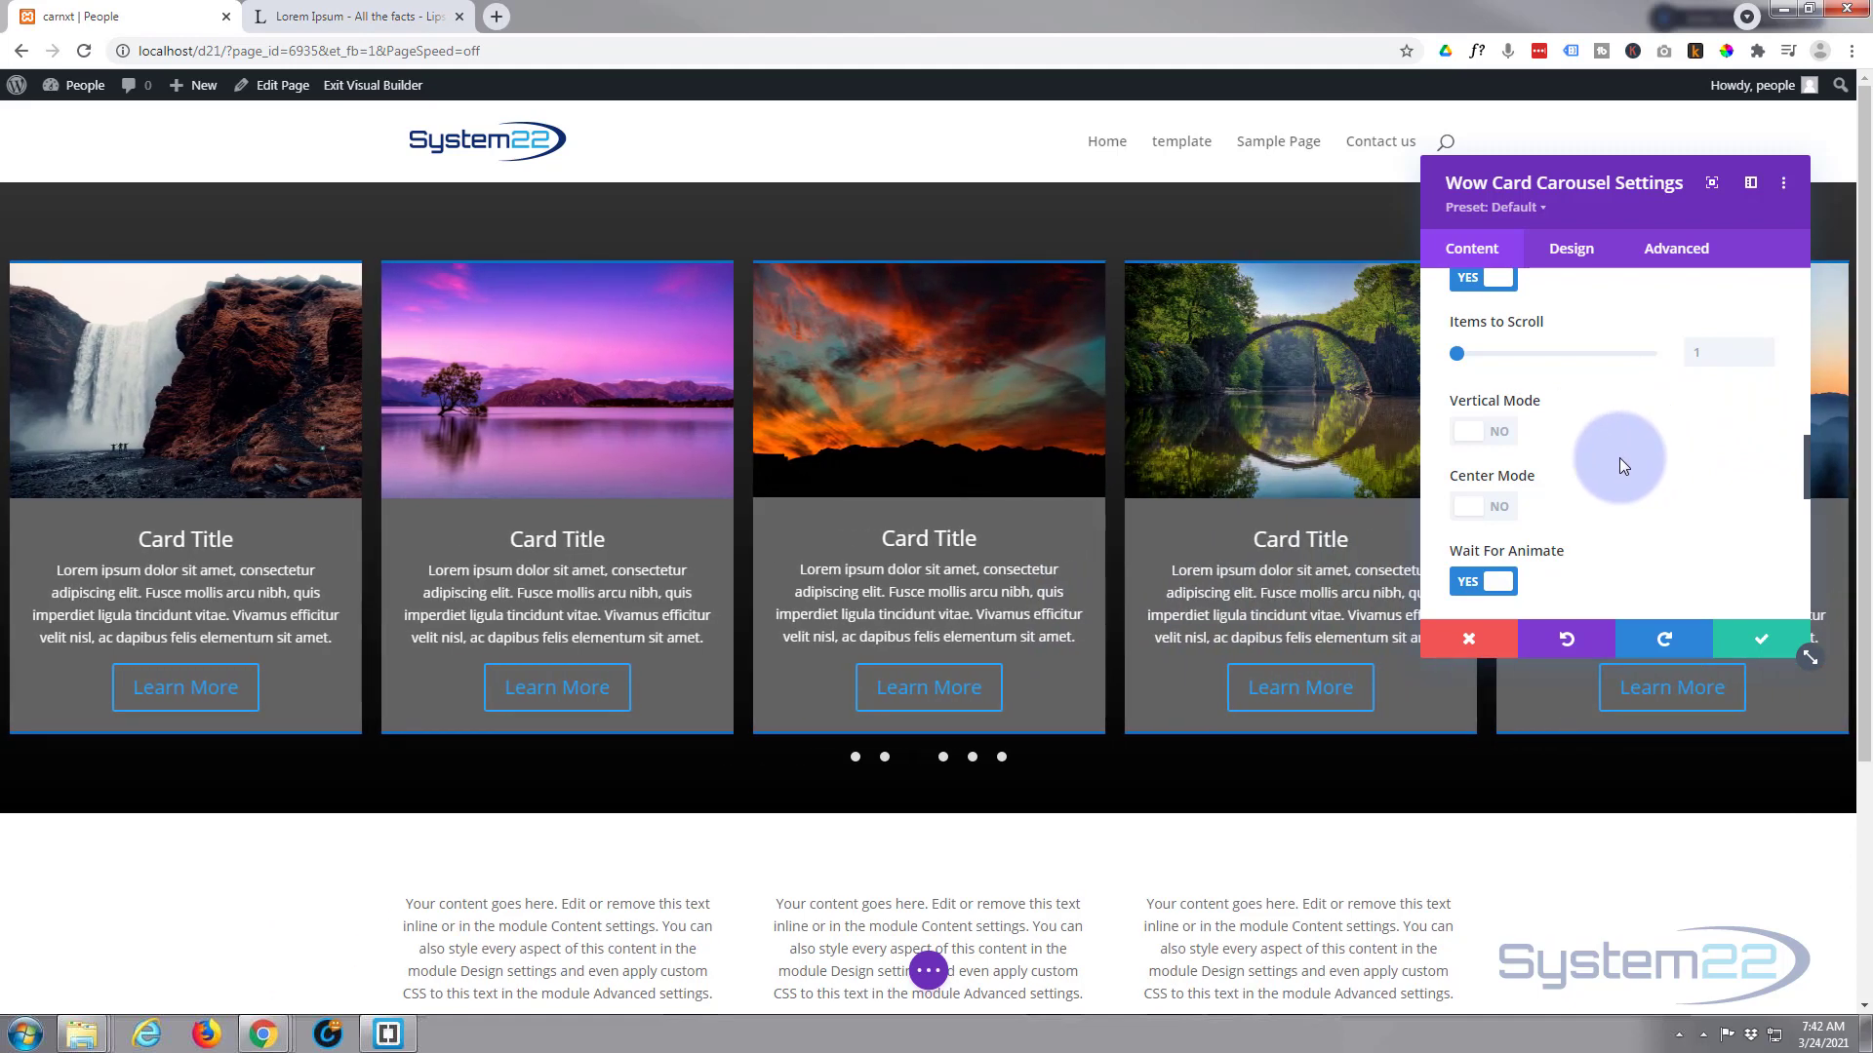
{"action": "scroll", "coordinate": [1586, 468], "scroll_direction": "down", "scroll_amount": 1}
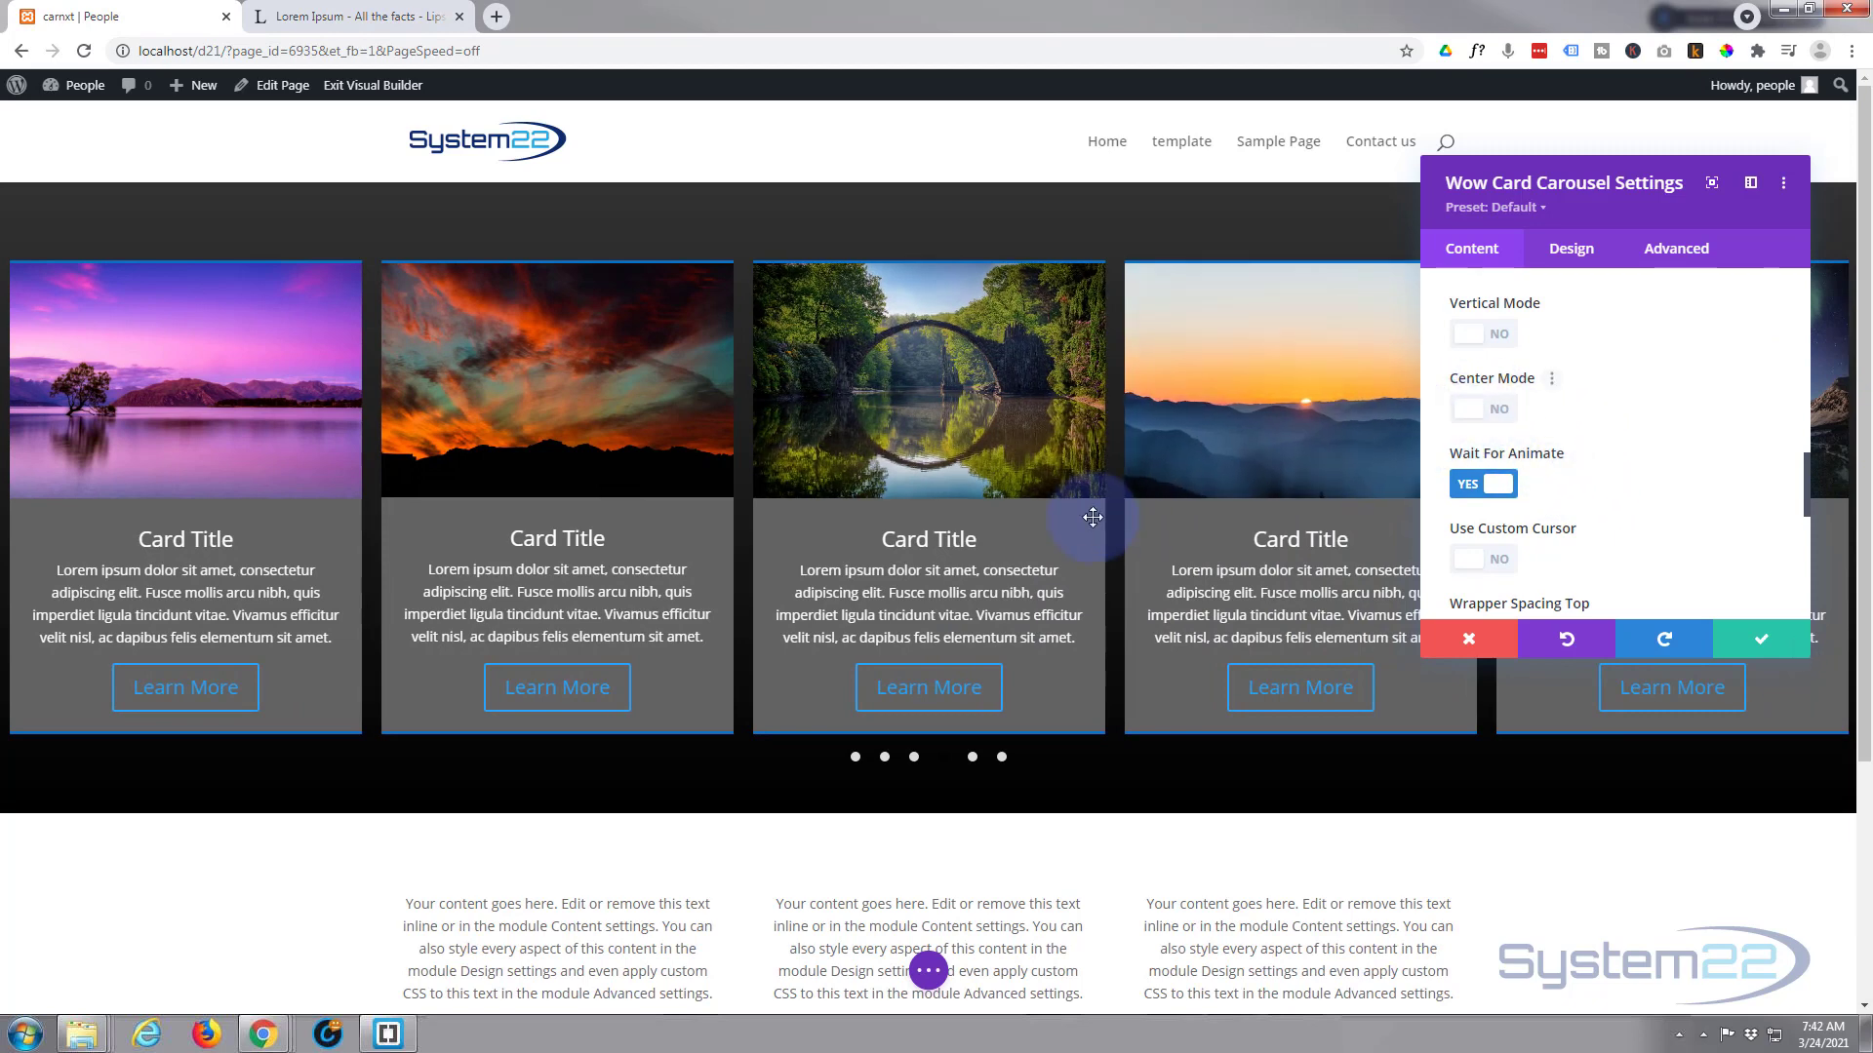
Try center mode with the Highlighted type on the carousel, and switch center mode back off
{"action": "left_click", "coordinate": [1483, 409]}
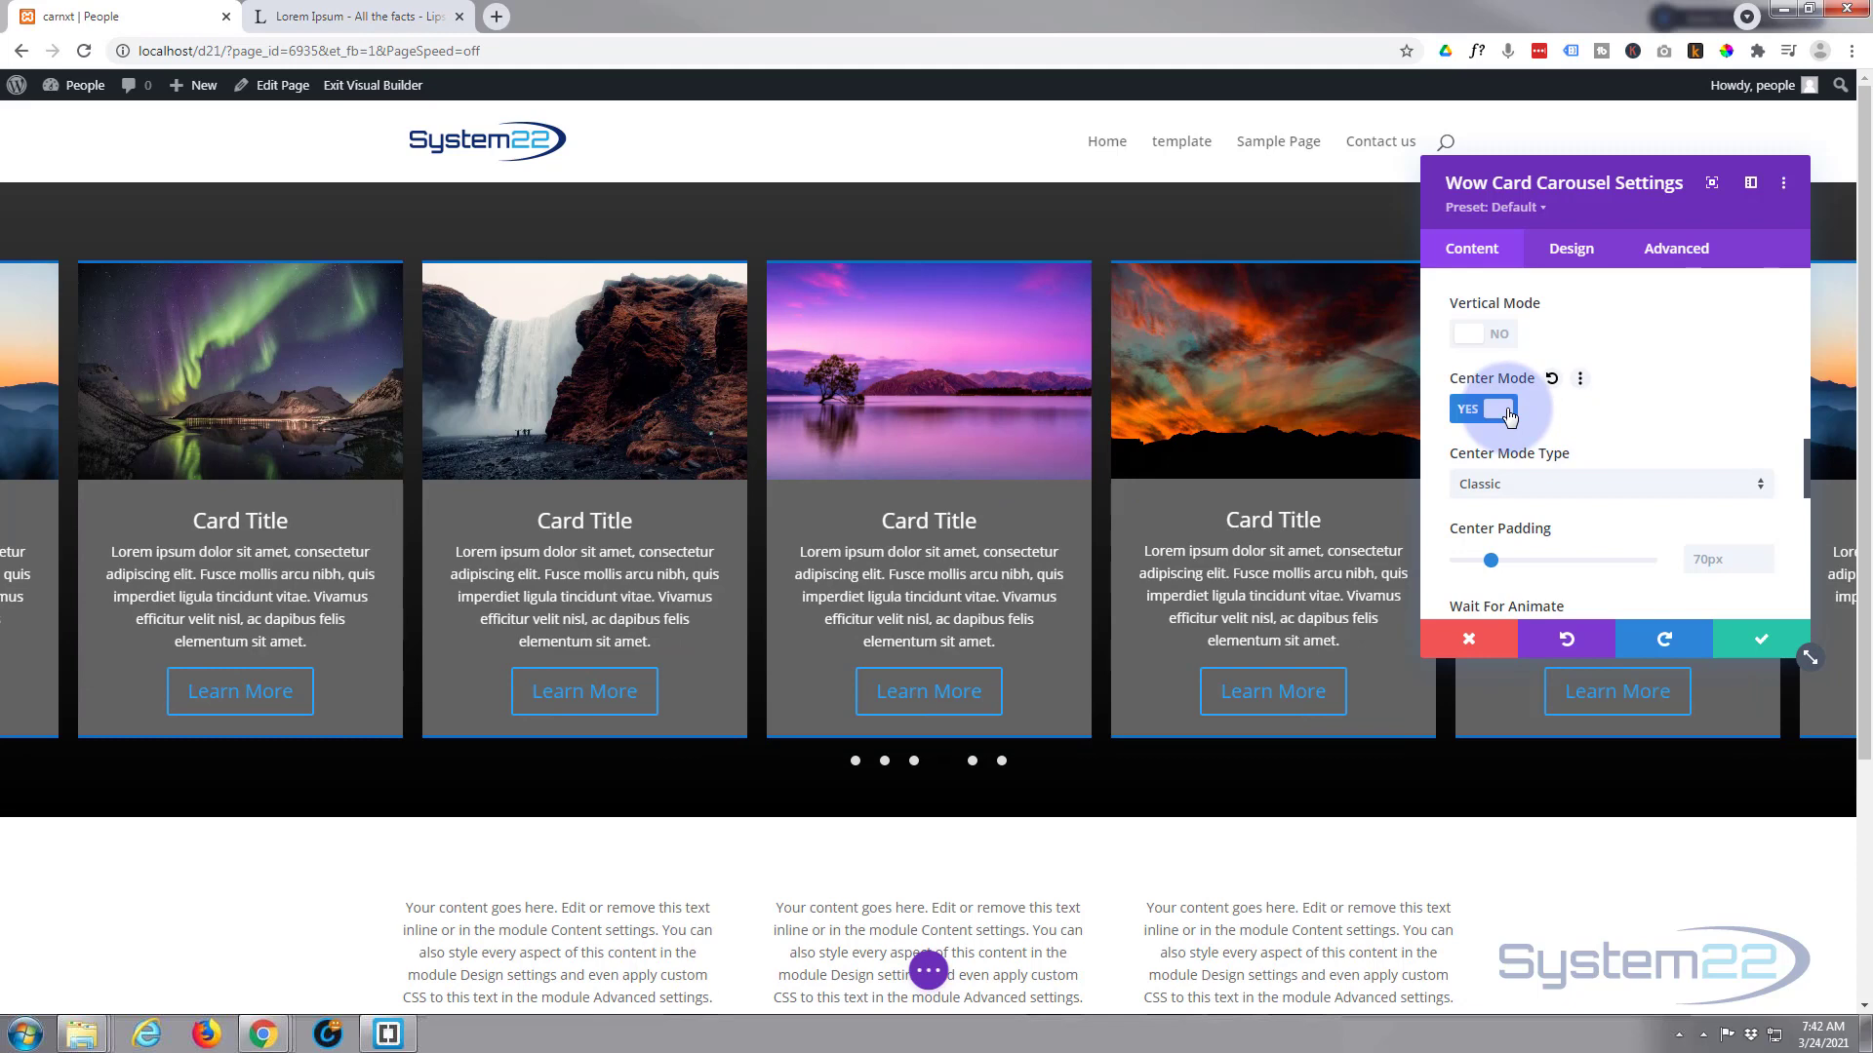
{"action": "left_click", "coordinate": [1539, 488]}
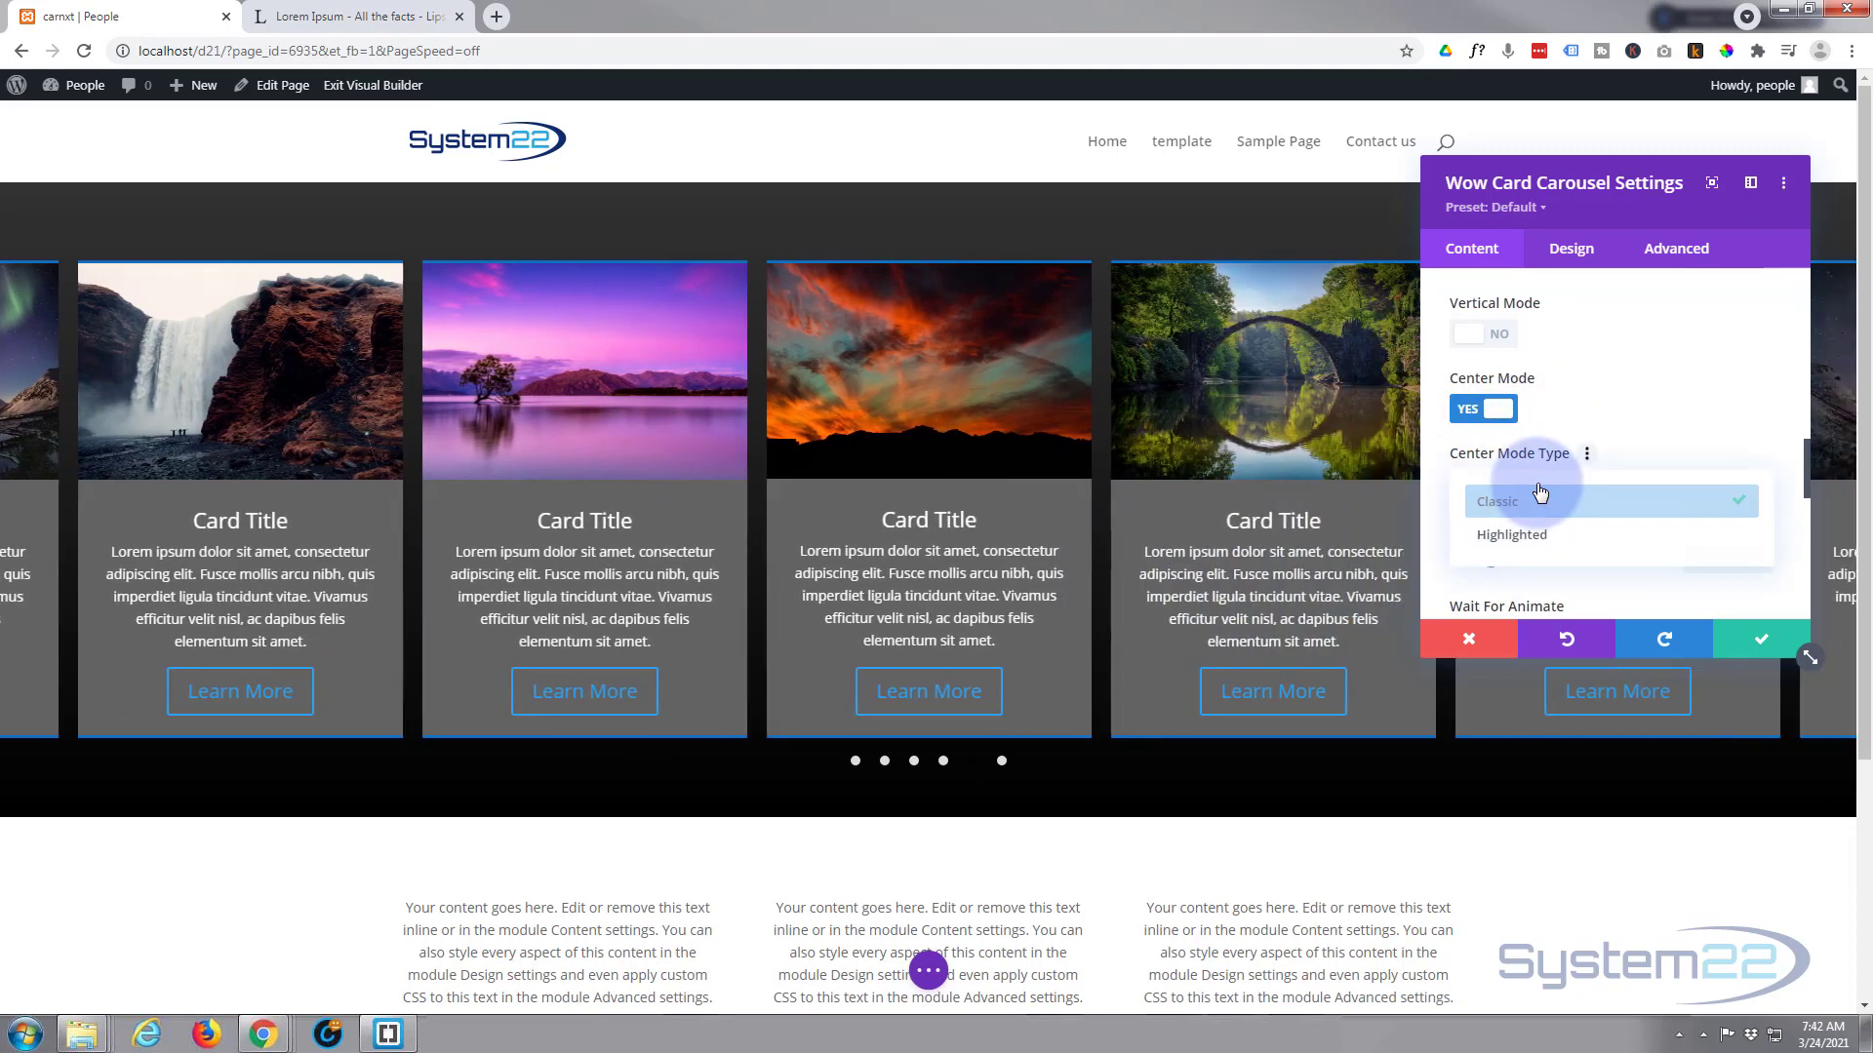
{"action": "left_click", "coordinate": [1543, 535]}
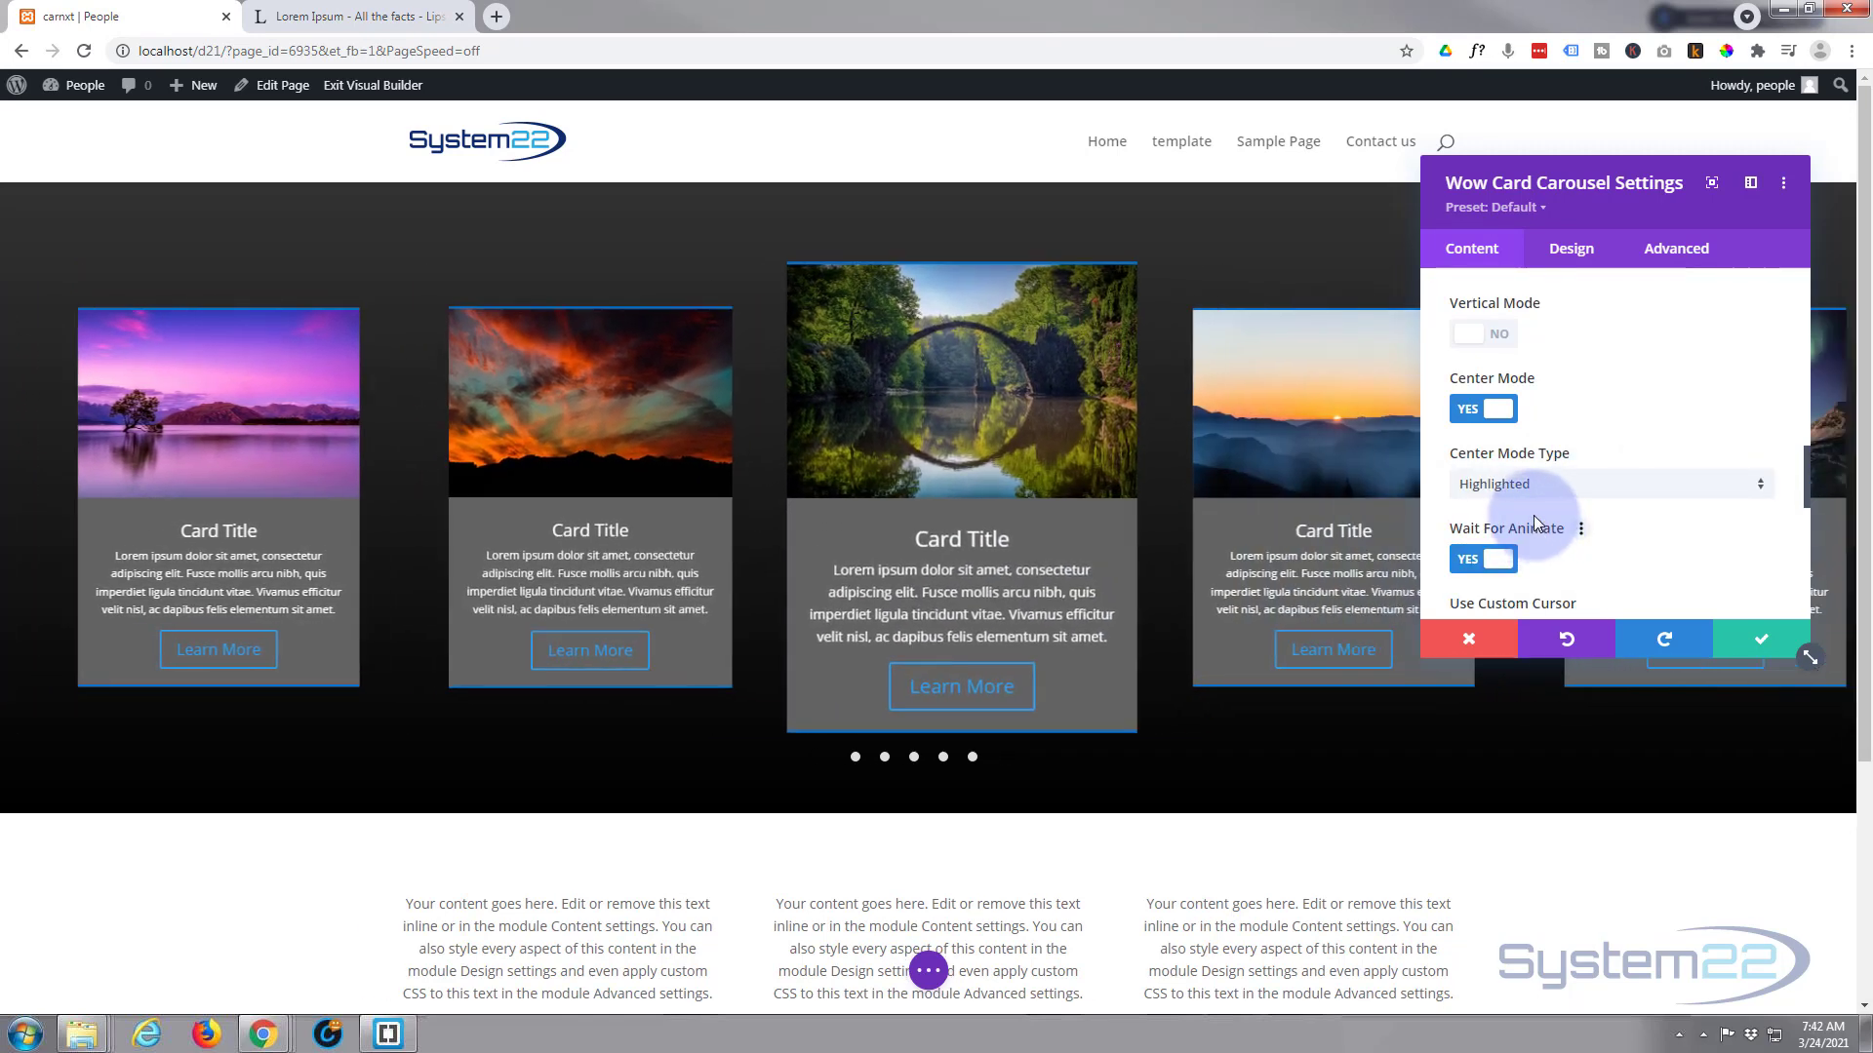
{"action": "left_click", "coordinate": [1471, 410]}
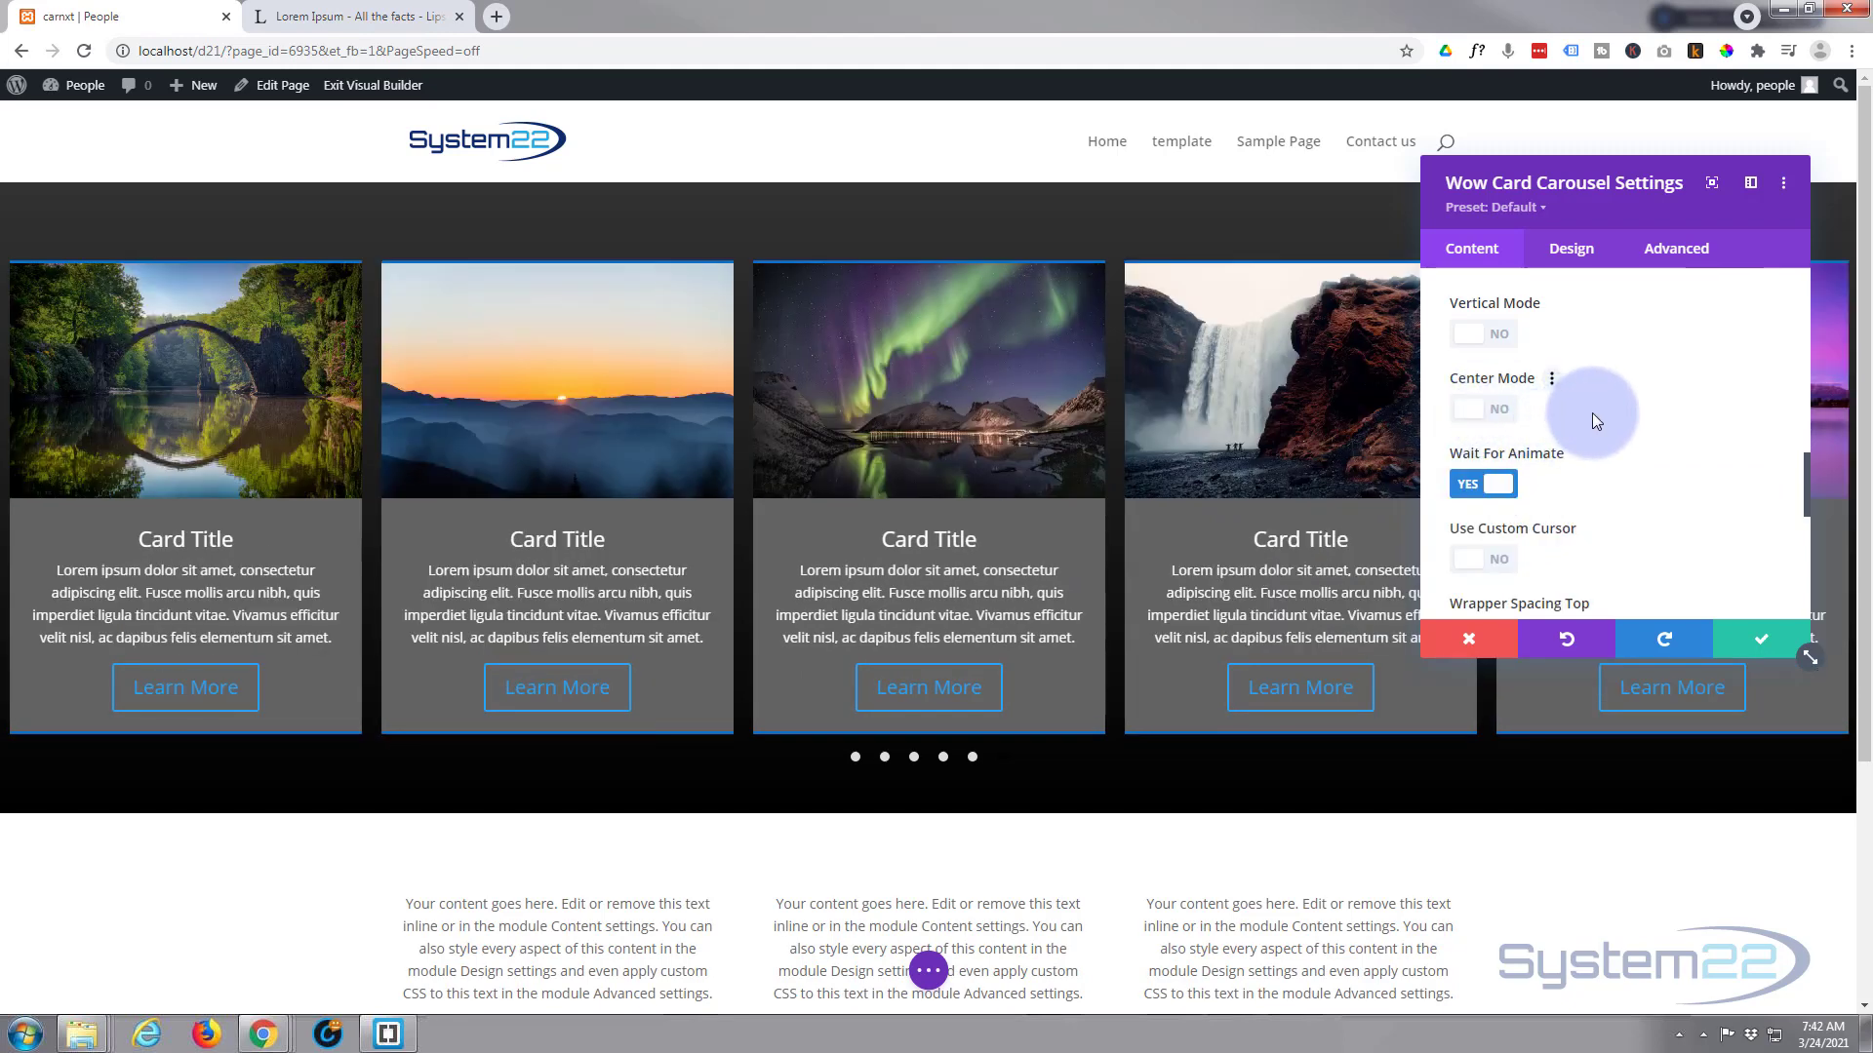
Review the remaining advanced carousel settings, including custom cursor, wrapper spacing, image lightbox and item height equalization
{"action": "scroll", "coordinate": [1592, 413], "scroll_direction": "down", "scroll_amount": 3}
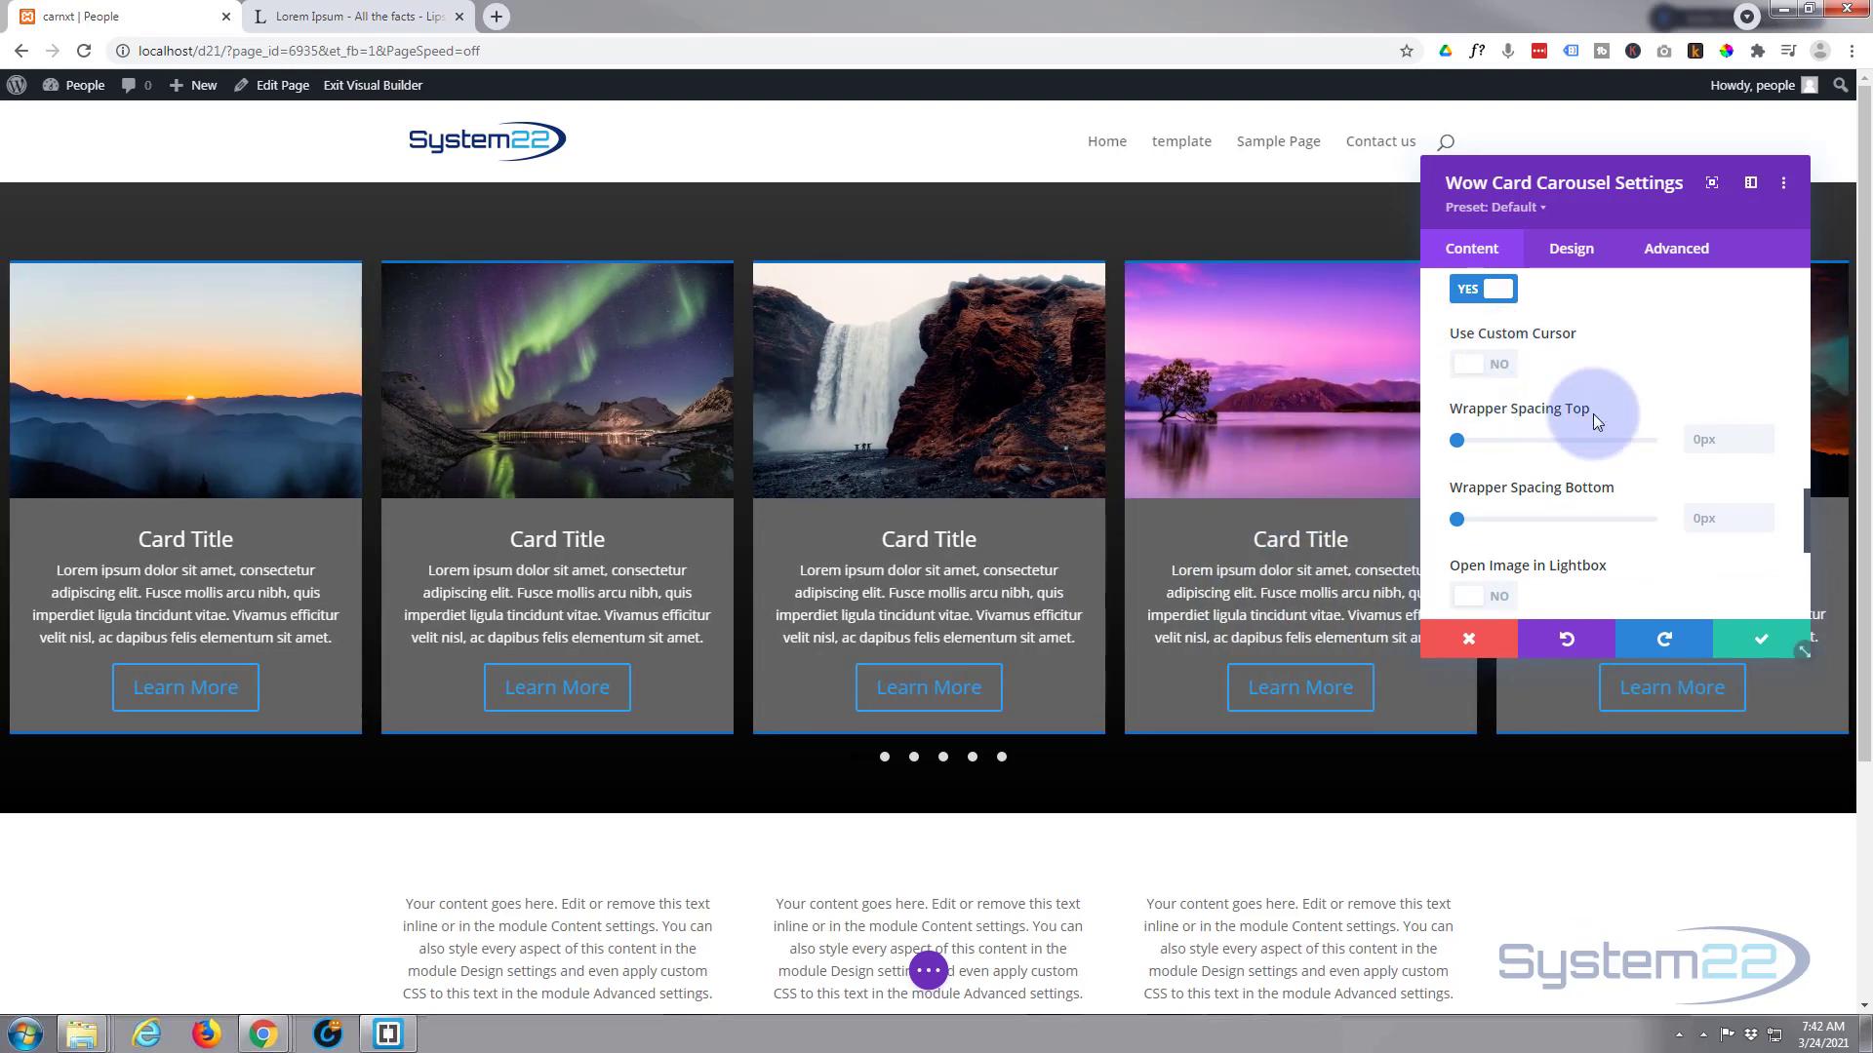
{"action": "mouse_move", "coordinate": [1609, 410]}
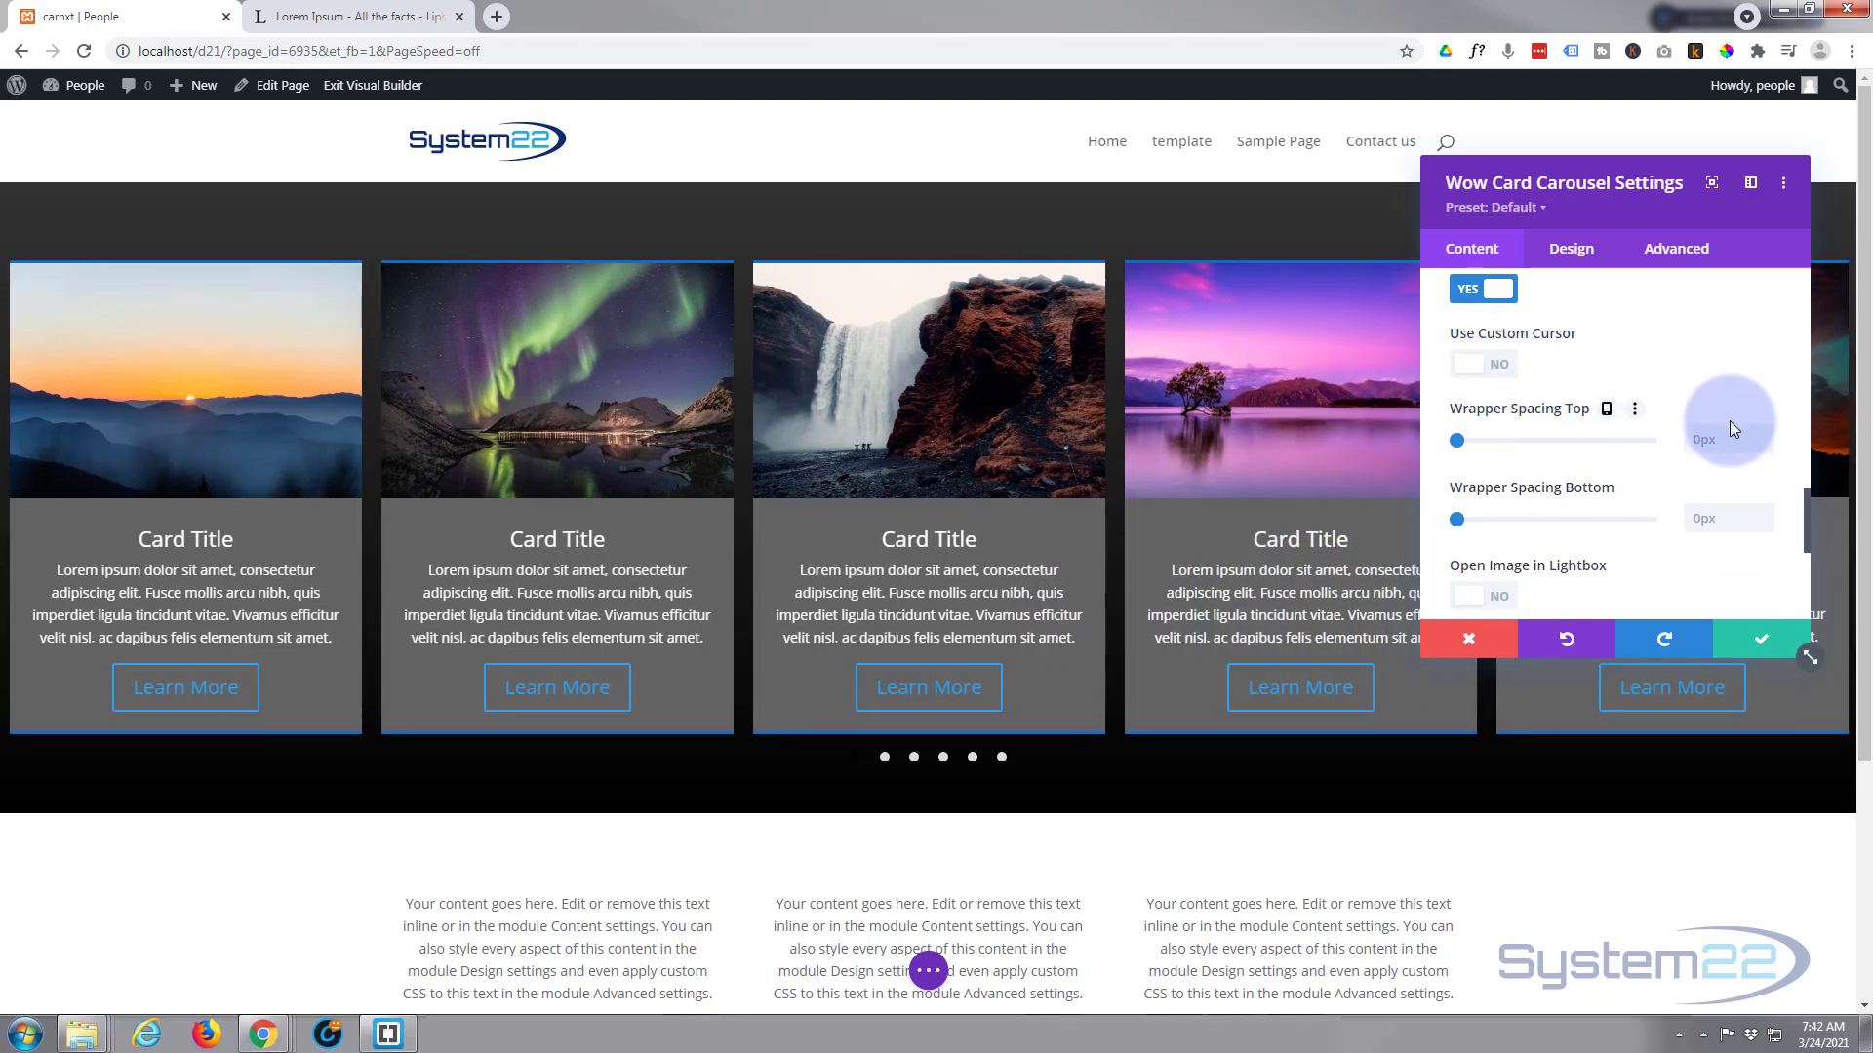
{"action": "scroll", "coordinate": [1541, 503], "scroll_direction": "down", "scroll_amount": 2}
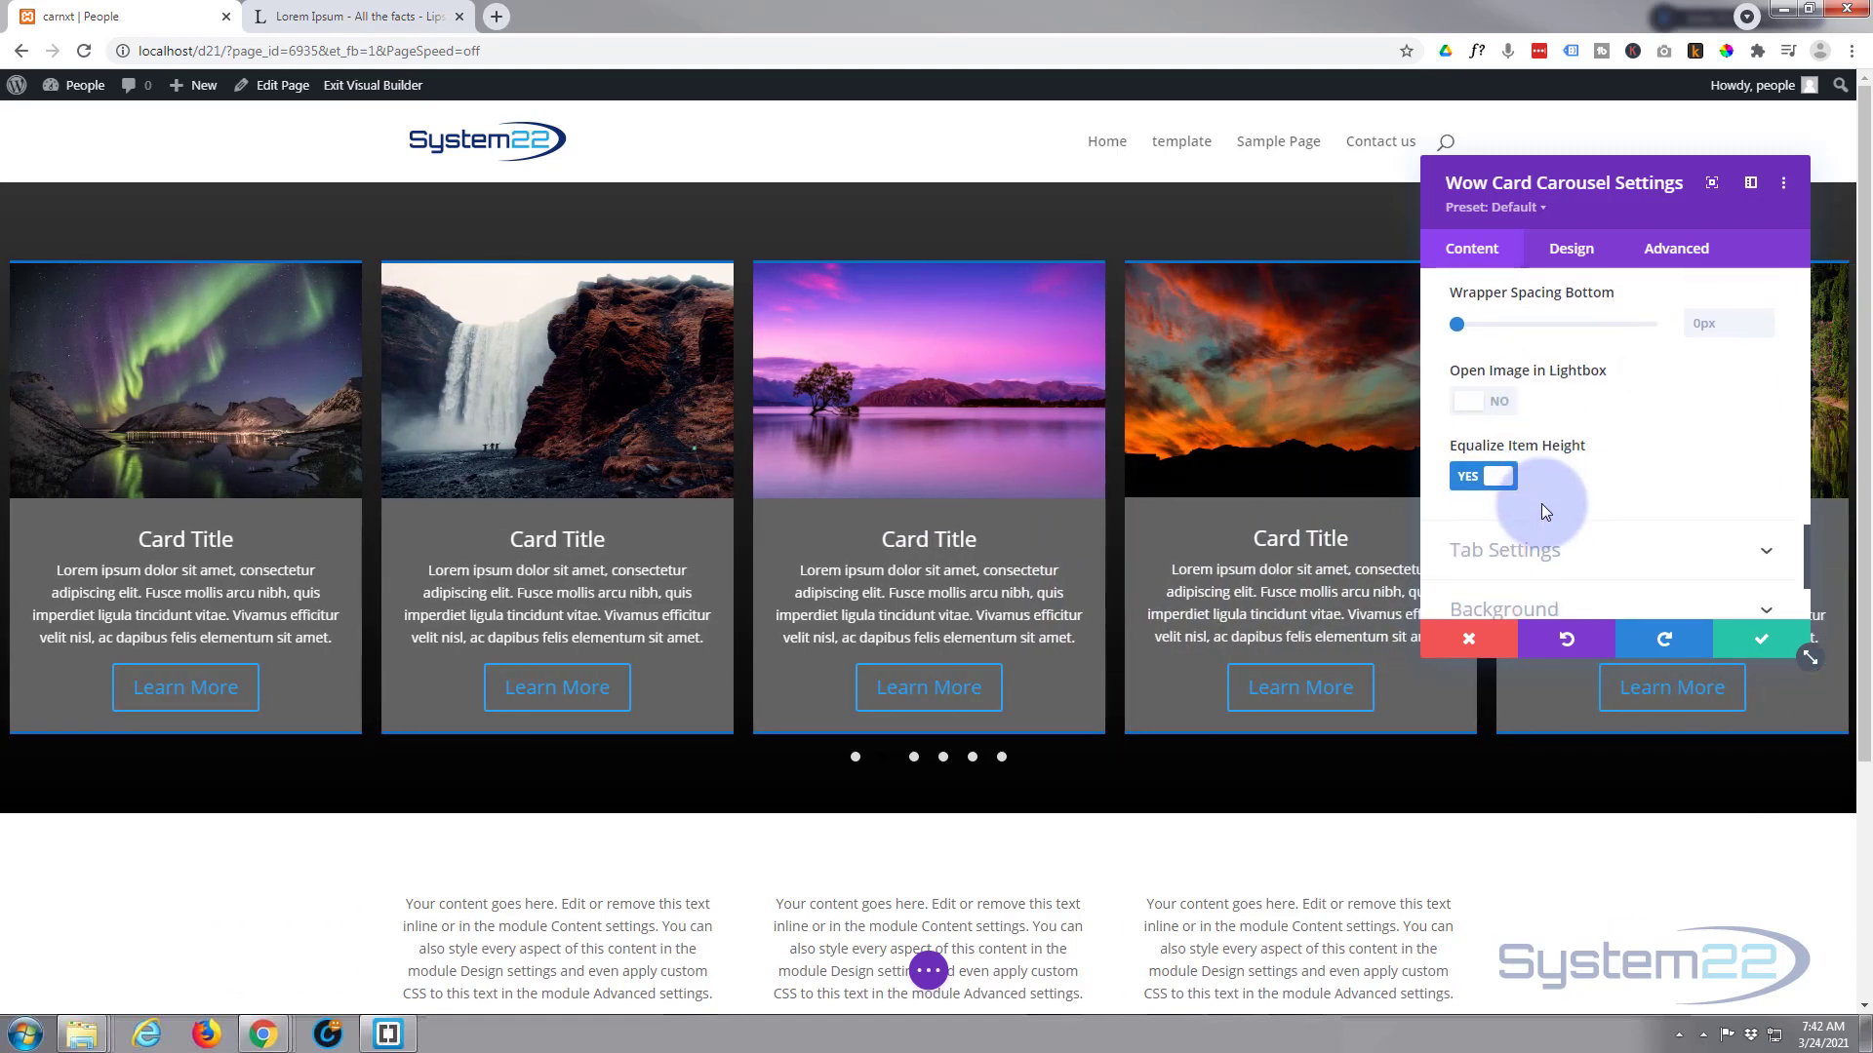
{"action": "scroll", "coordinate": [1541, 504], "scroll_direction": "up", "scroll_amount": 2}
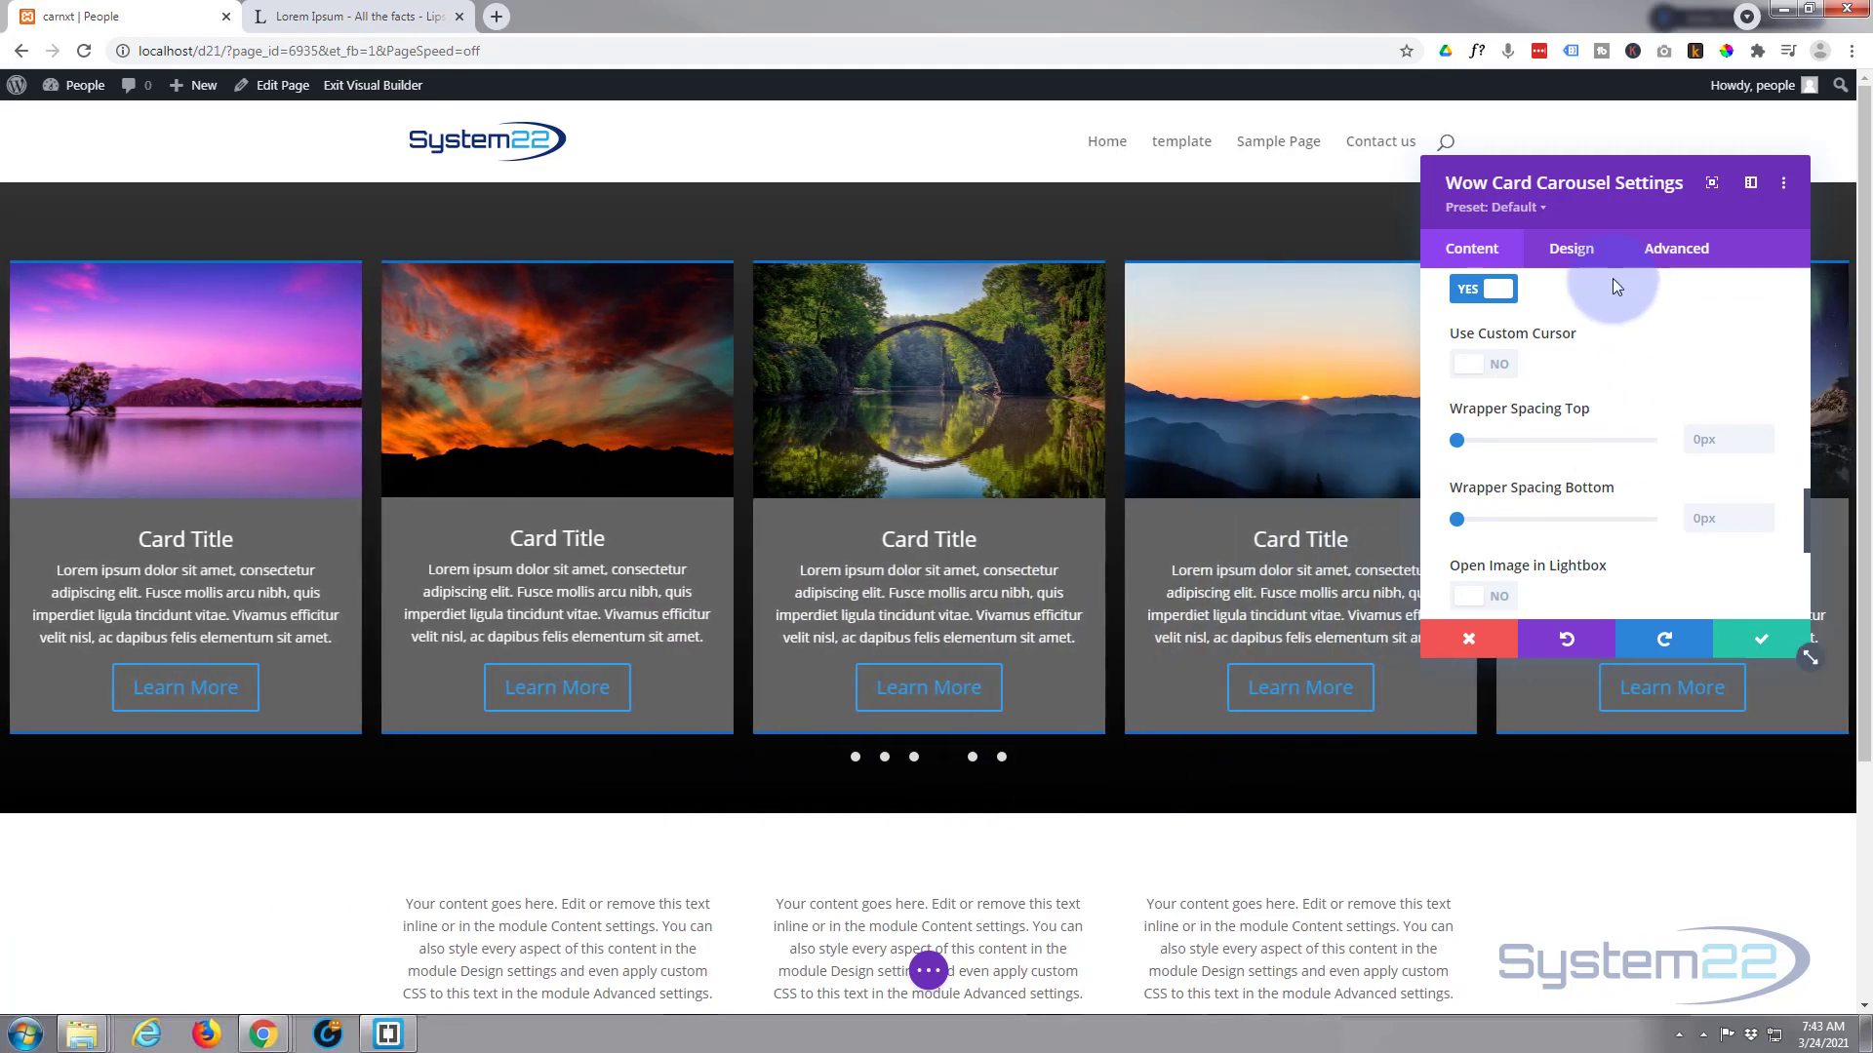
Style the carousel's active pagination dot with the saved blue color and a width of 30px
{"action": "left_click", "coordinate": [1573, 251]}
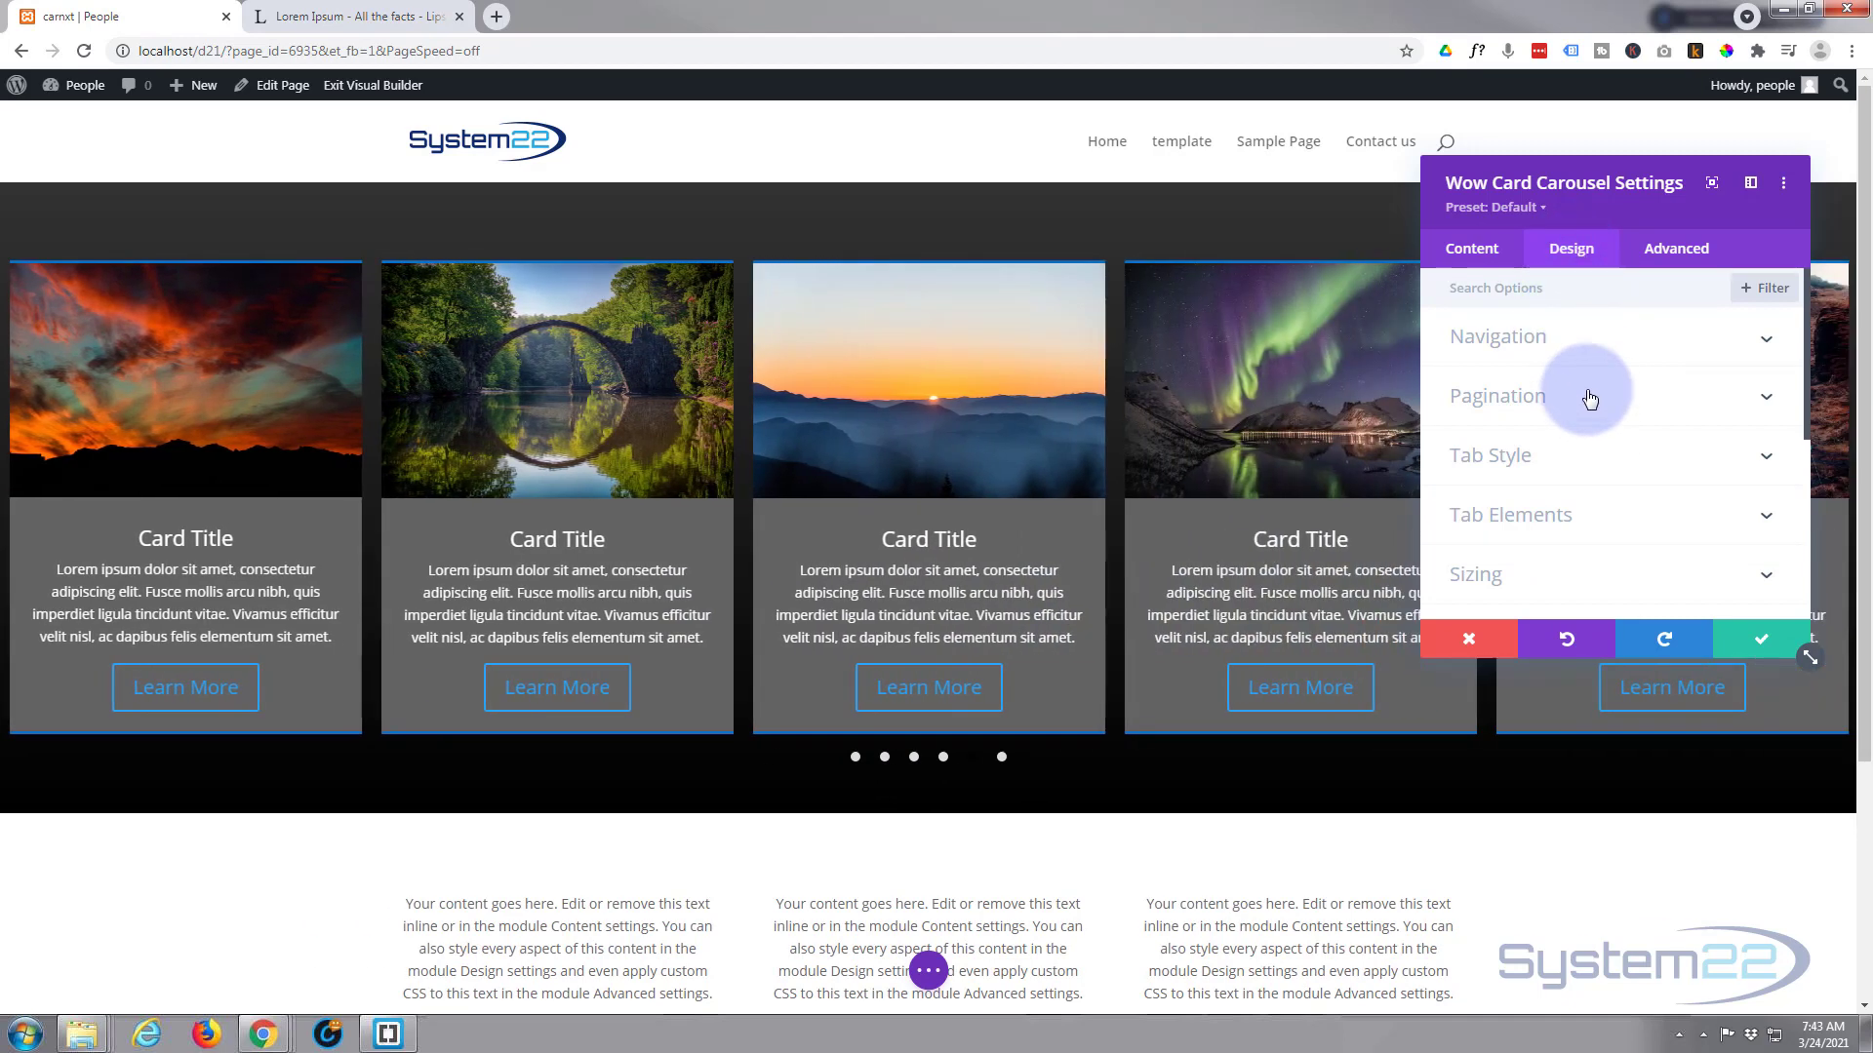
{"action": "left_click", "coordinate": [1587, 395]}
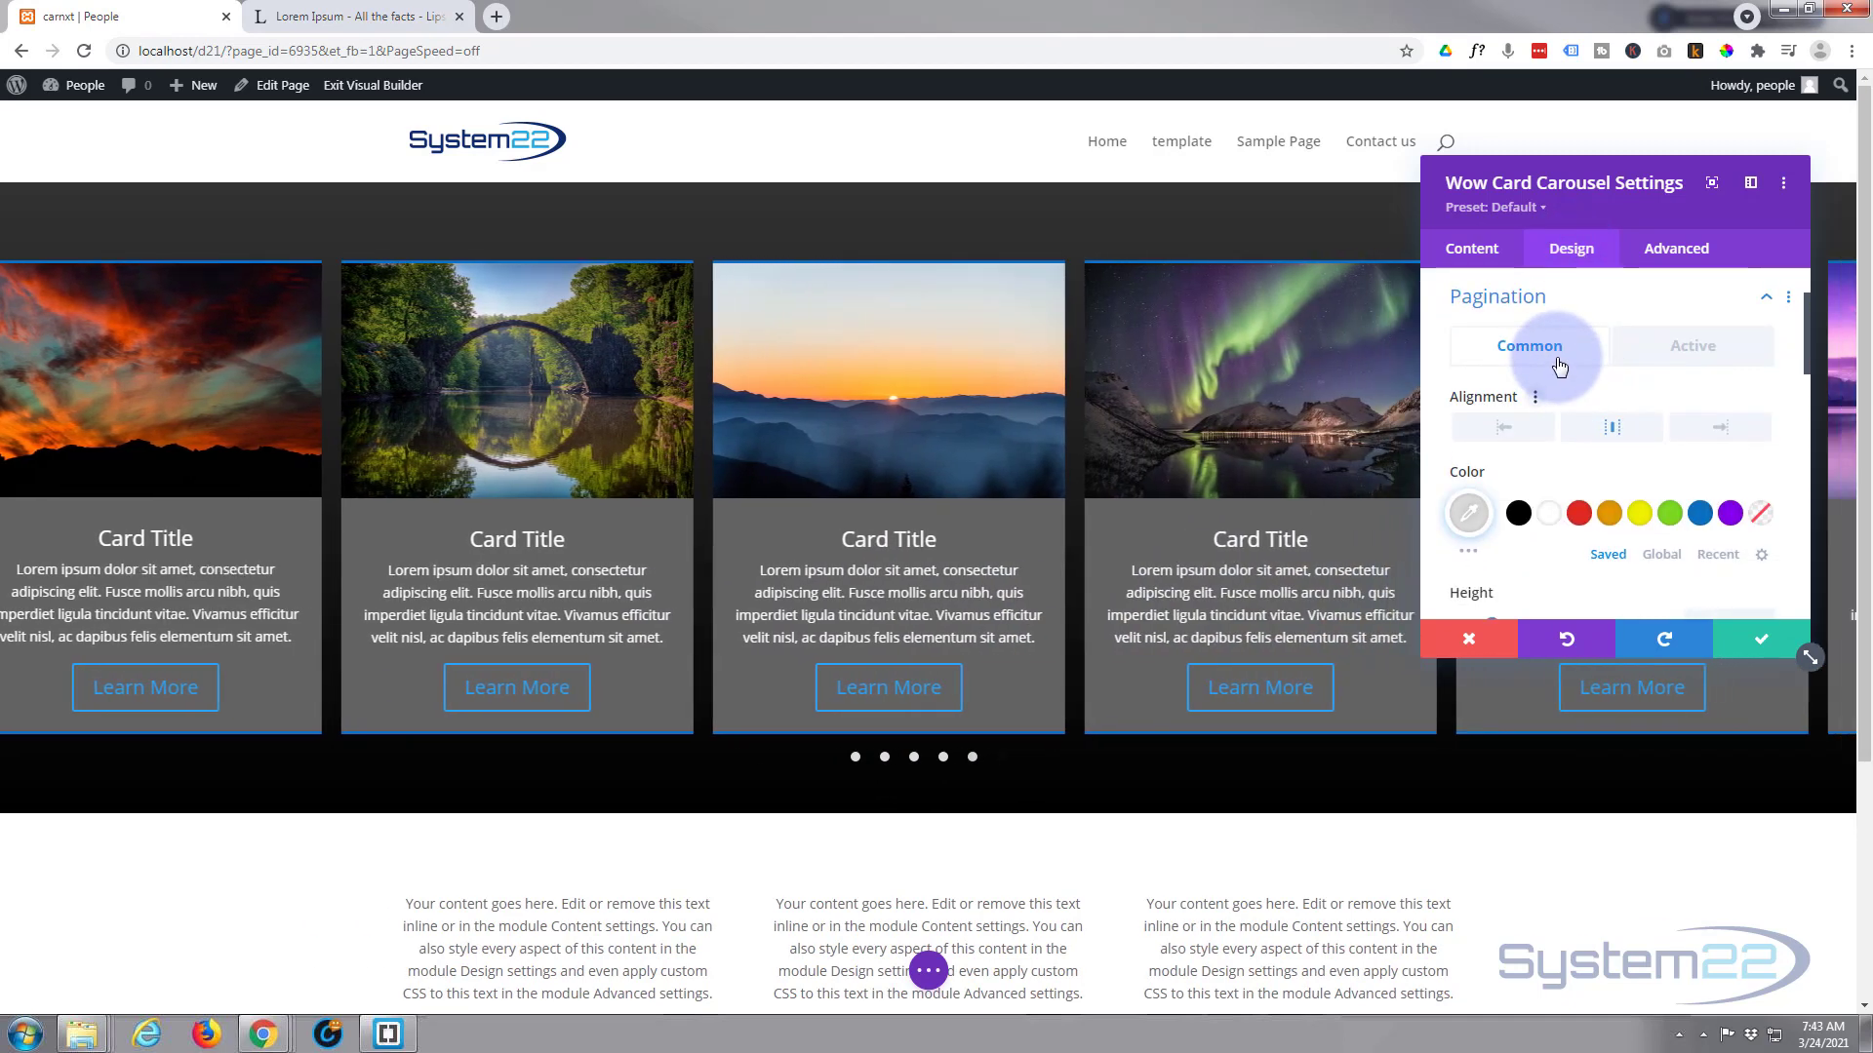
{"action": "left_click", "coordinate": [1693, 354]}
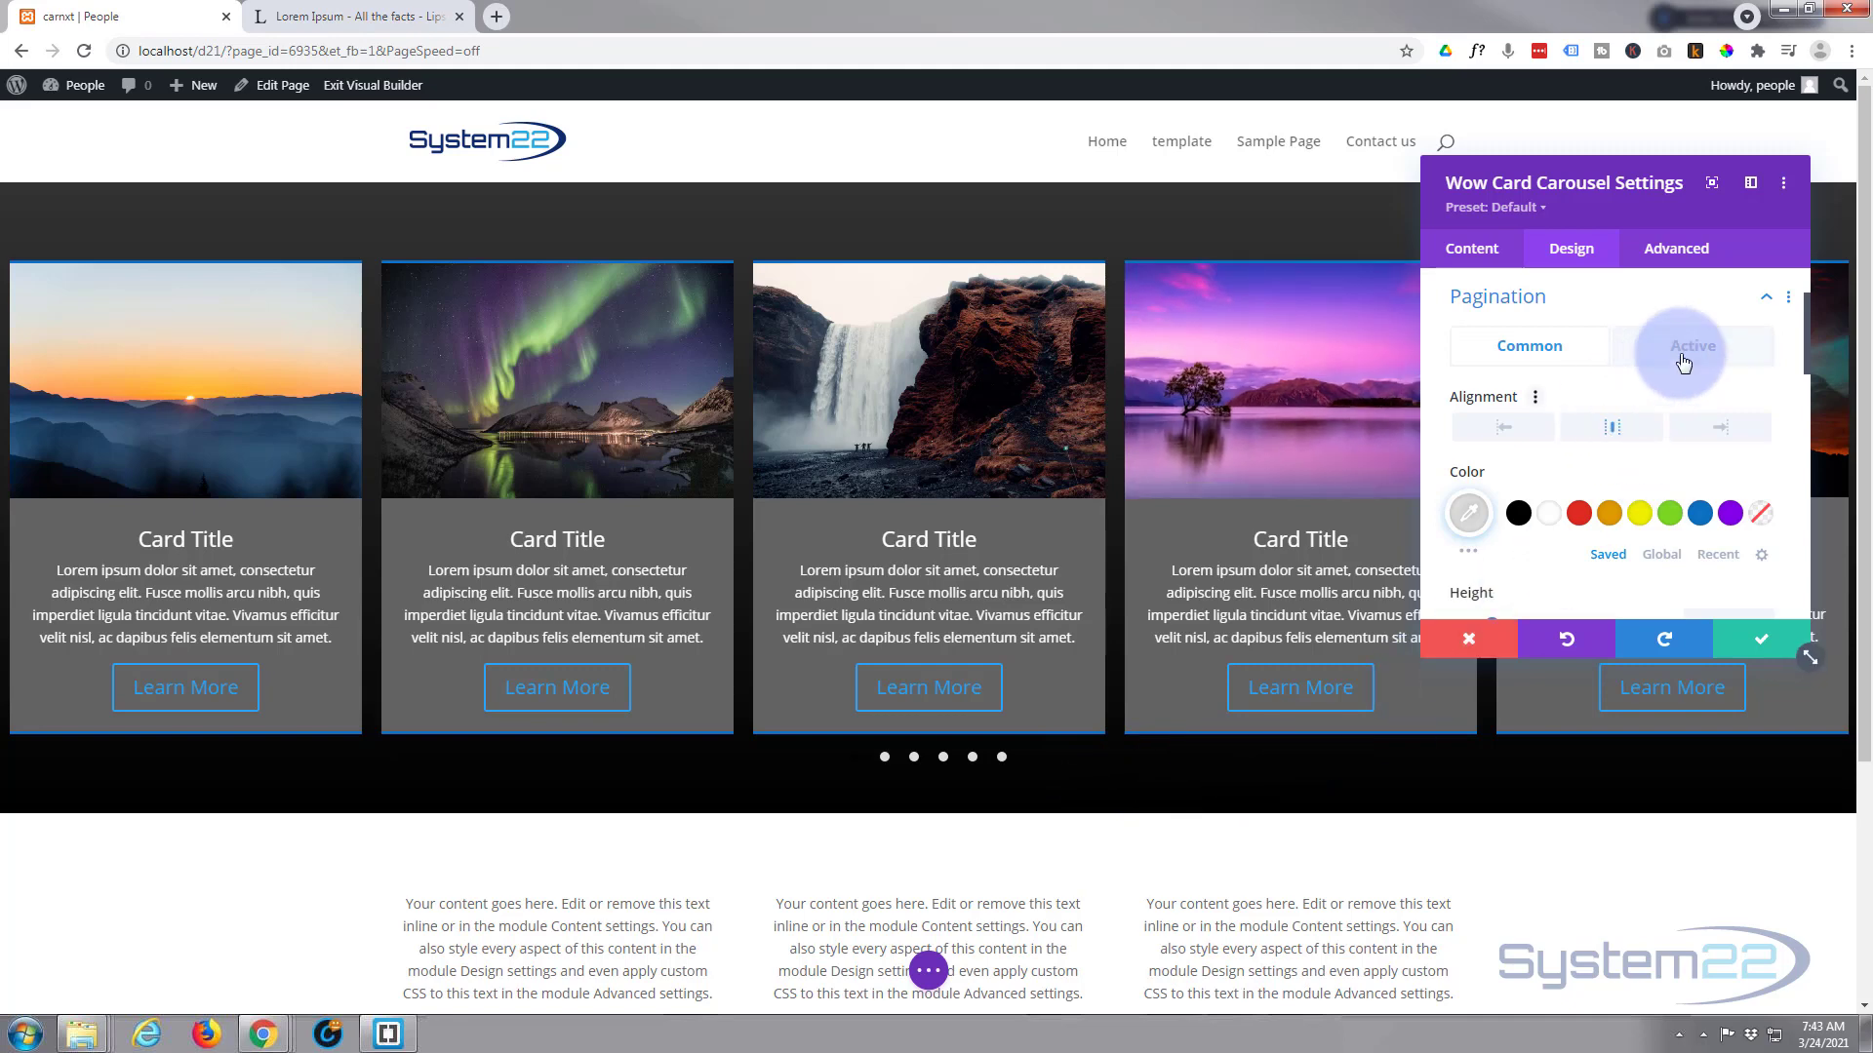
{"action": "left_click", "coordinate": [1692, 348]}
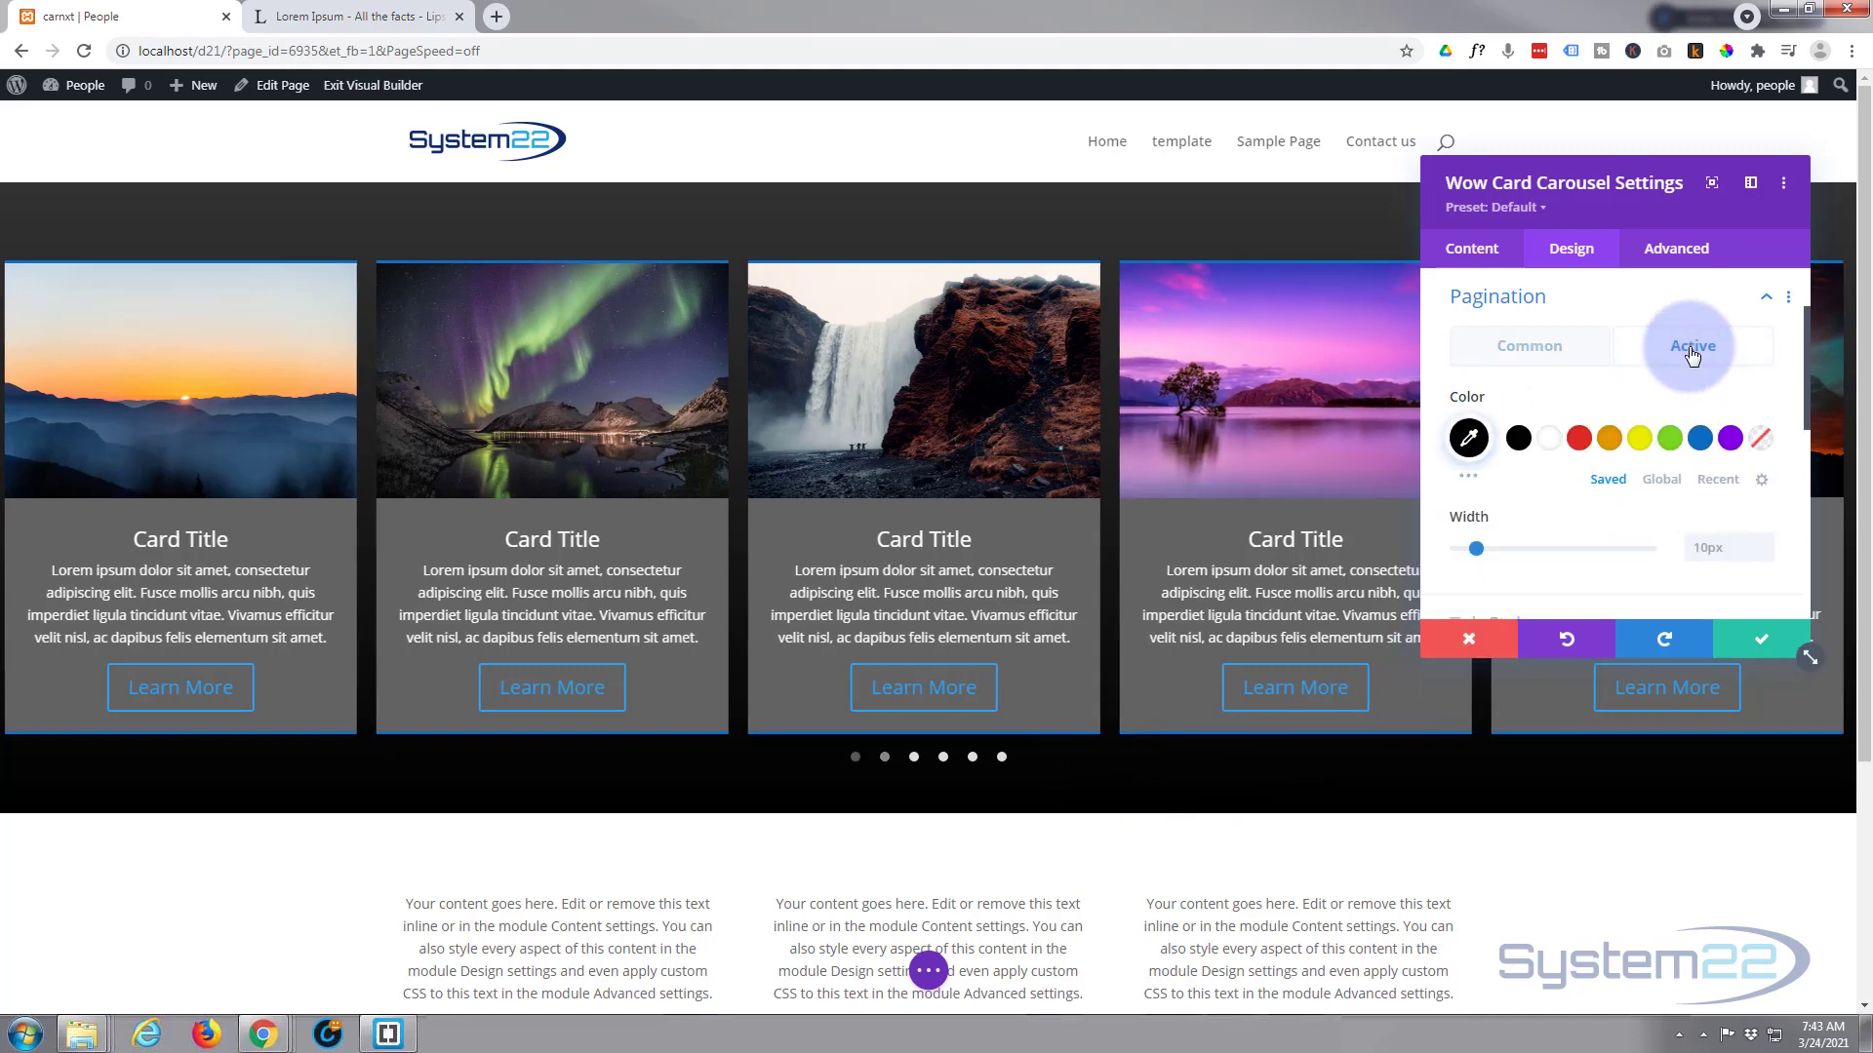
{"action": "left_click", "coordinate": [1700, 439]}
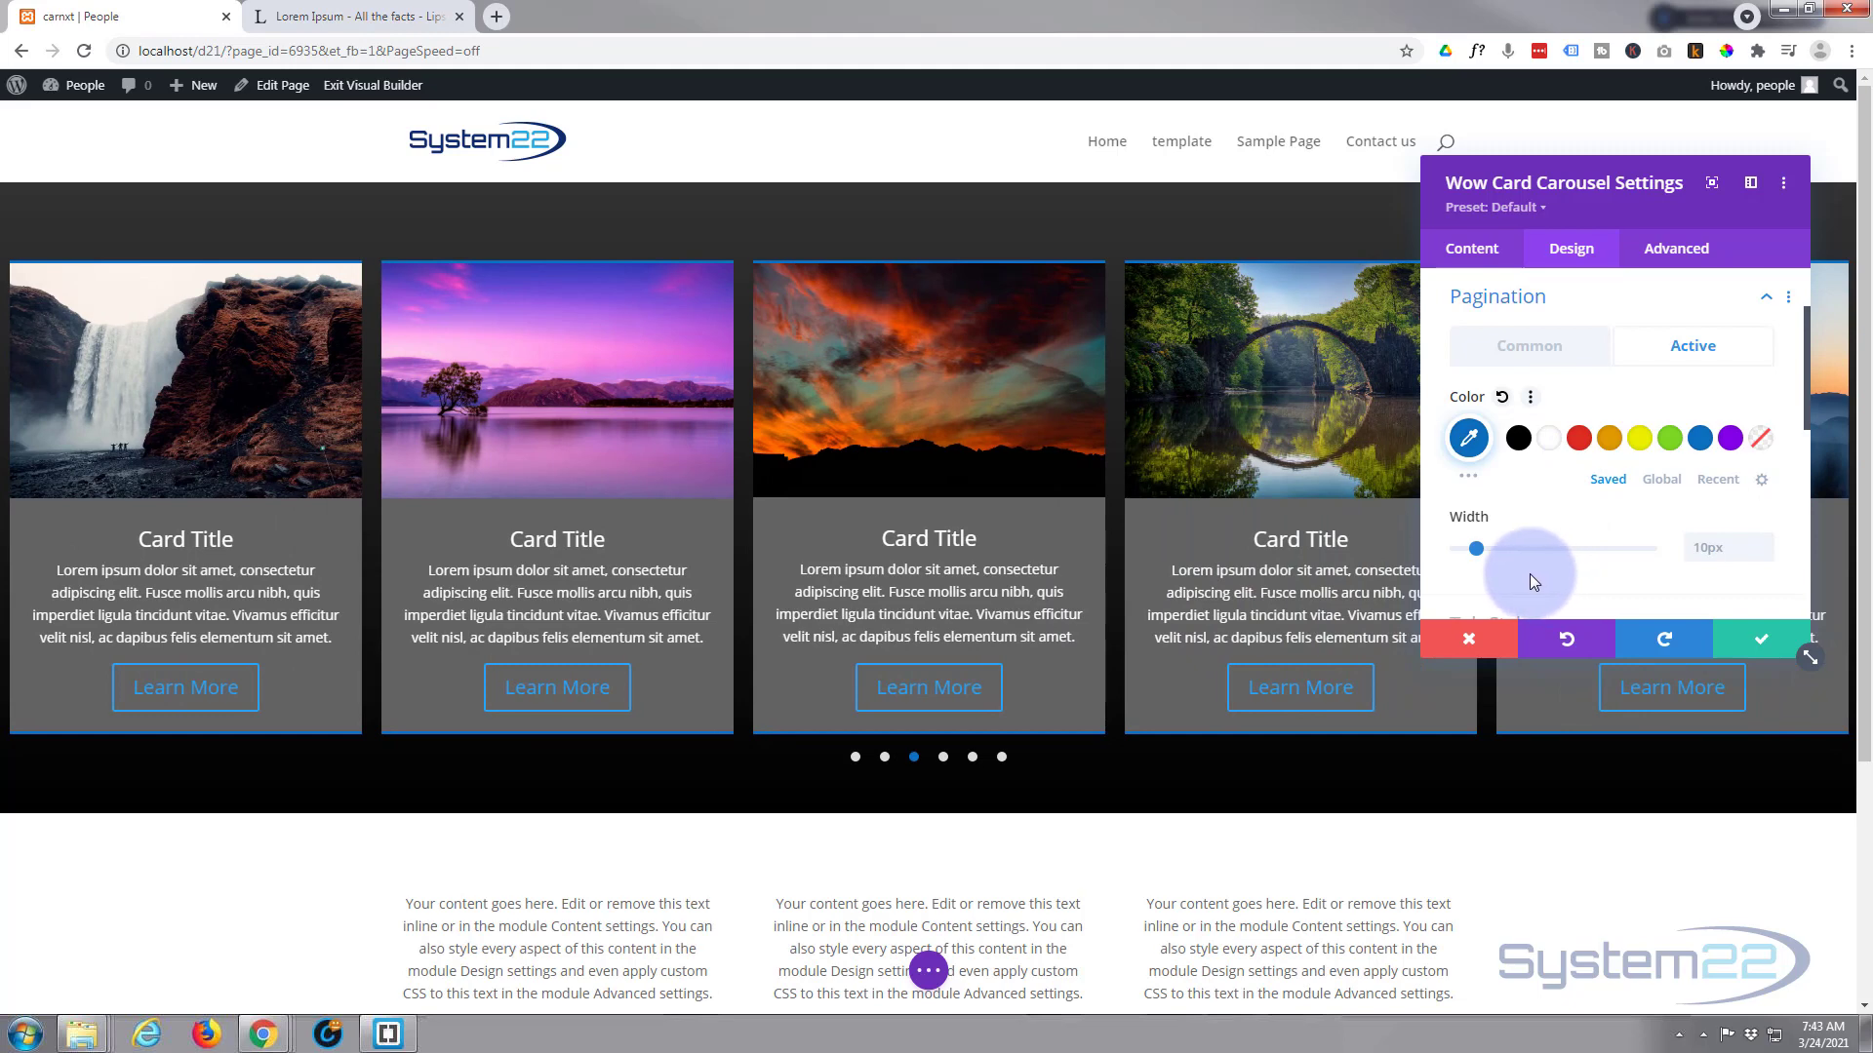
{"action": "left_click", "coordinate": [1693, 547]}
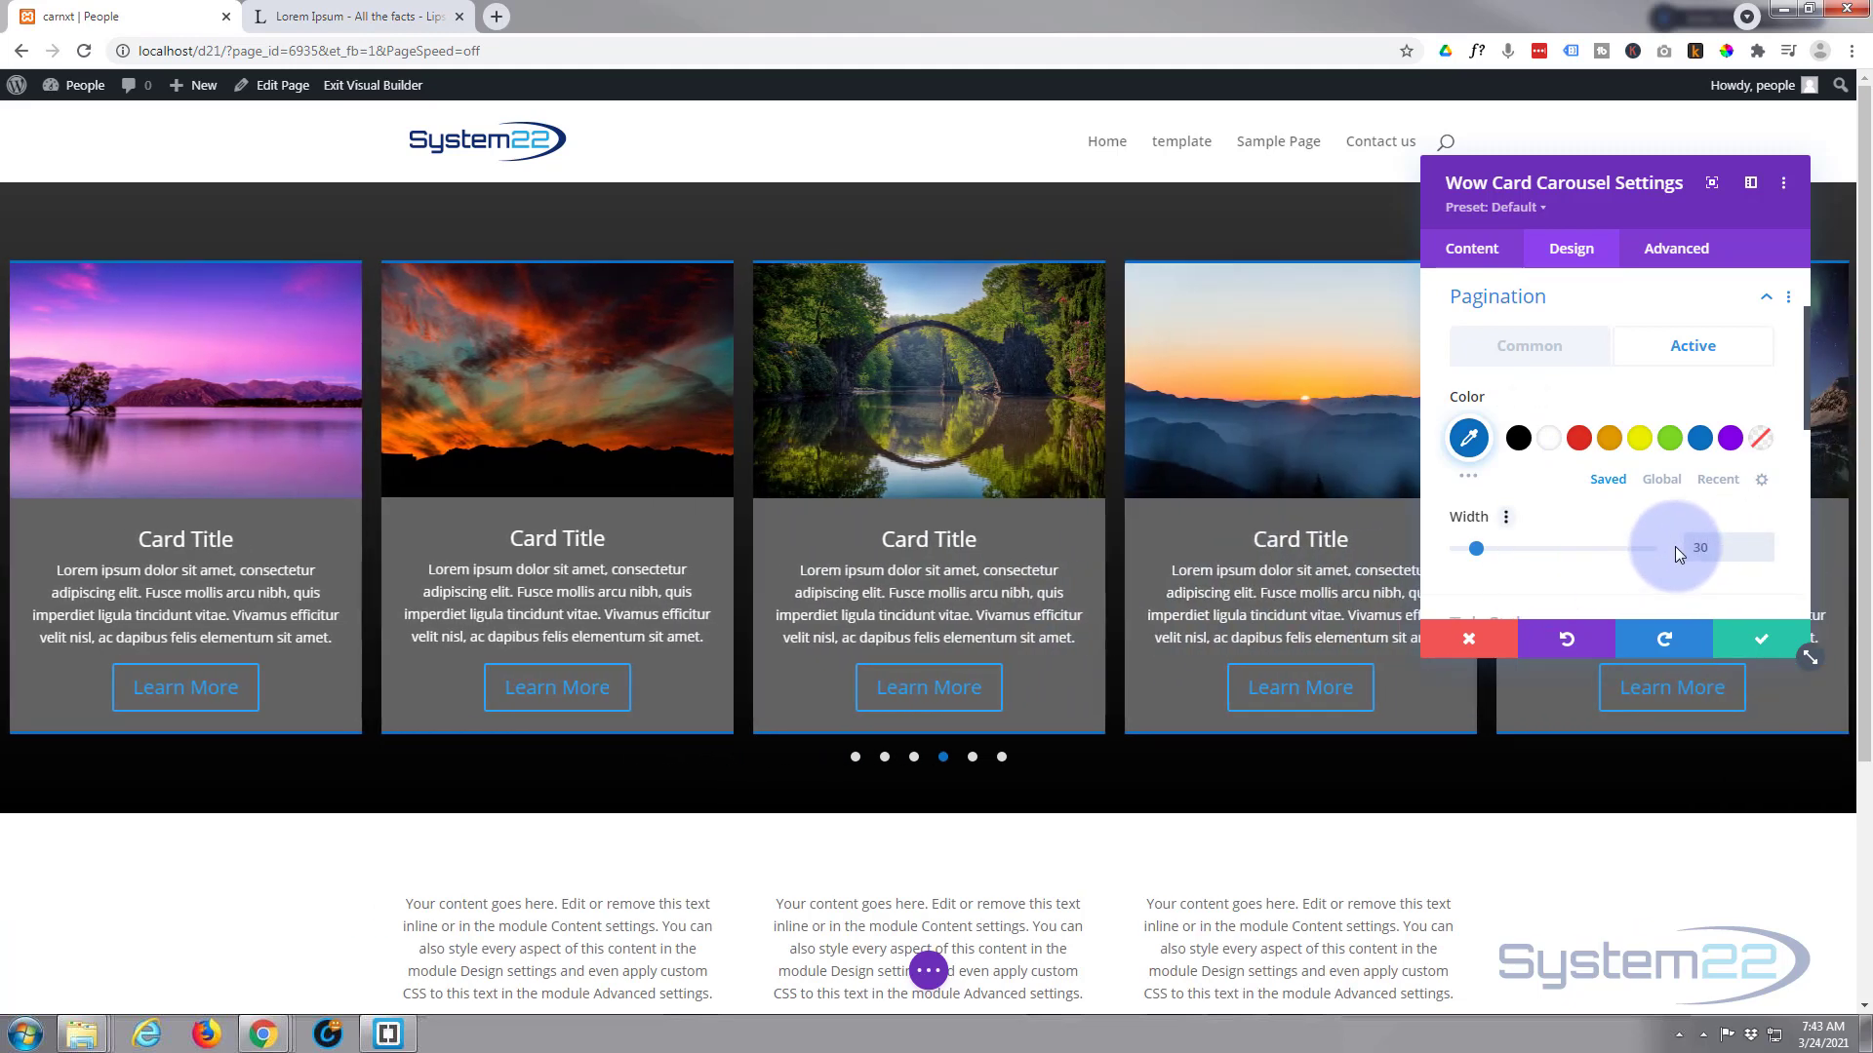
{"action": "key", "text": "Return"}
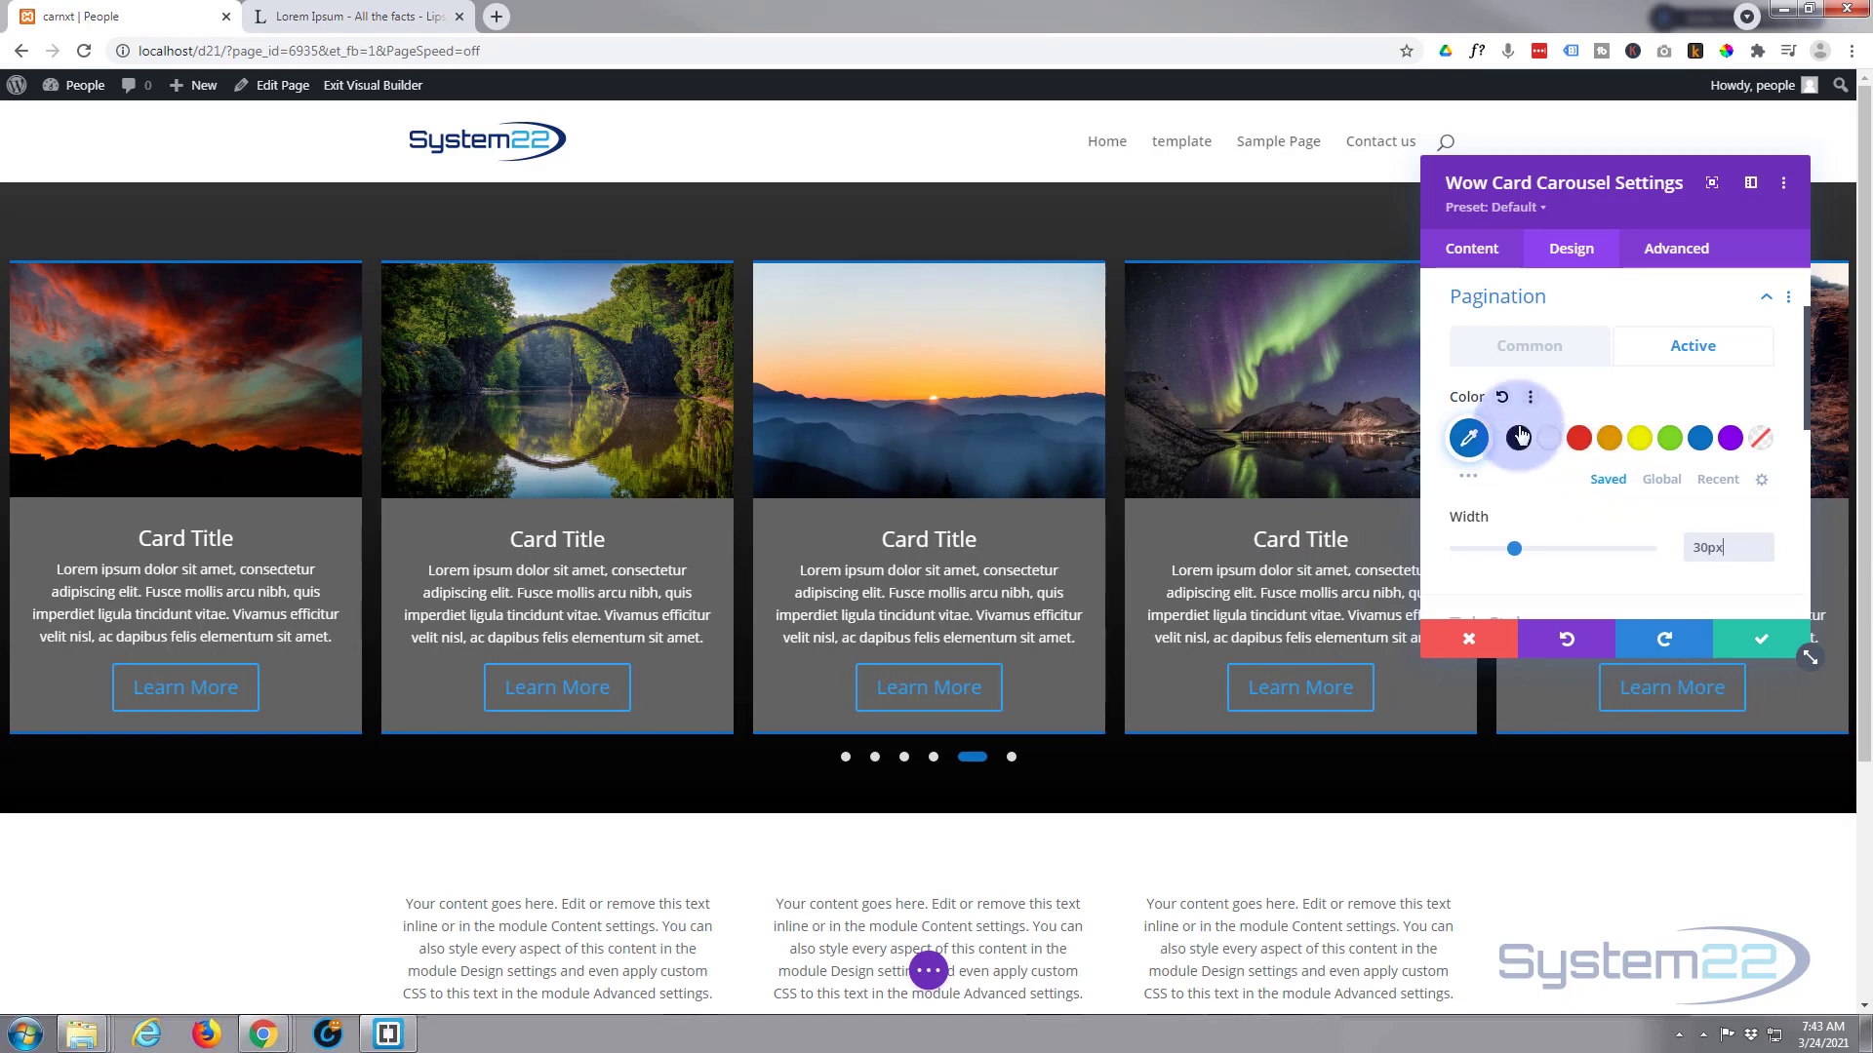
Set the width of the carousel's common pagination dots to 30px
{"action": "left_click", "coordinate": [1533, 346]}
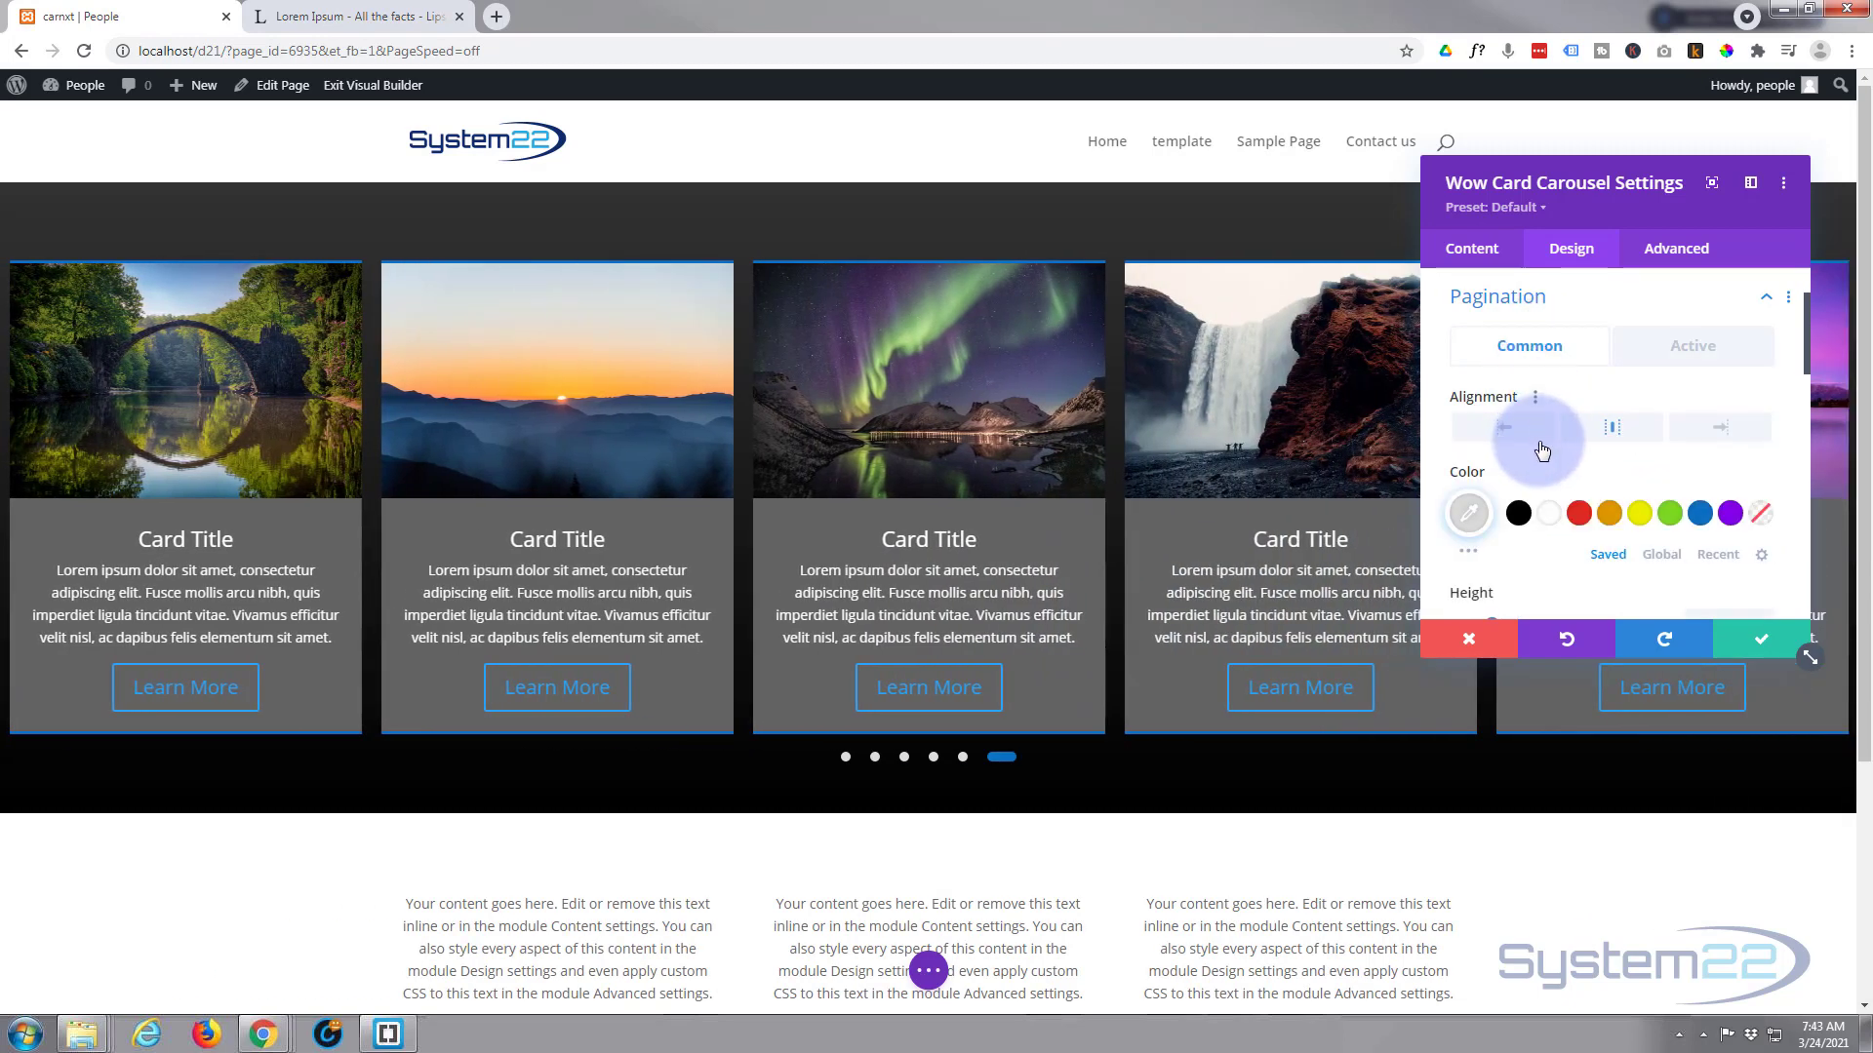
{"action": "scroll", "coordinate": [1541, 449], "scroll_direction": "down", "scroll_amount": 2}
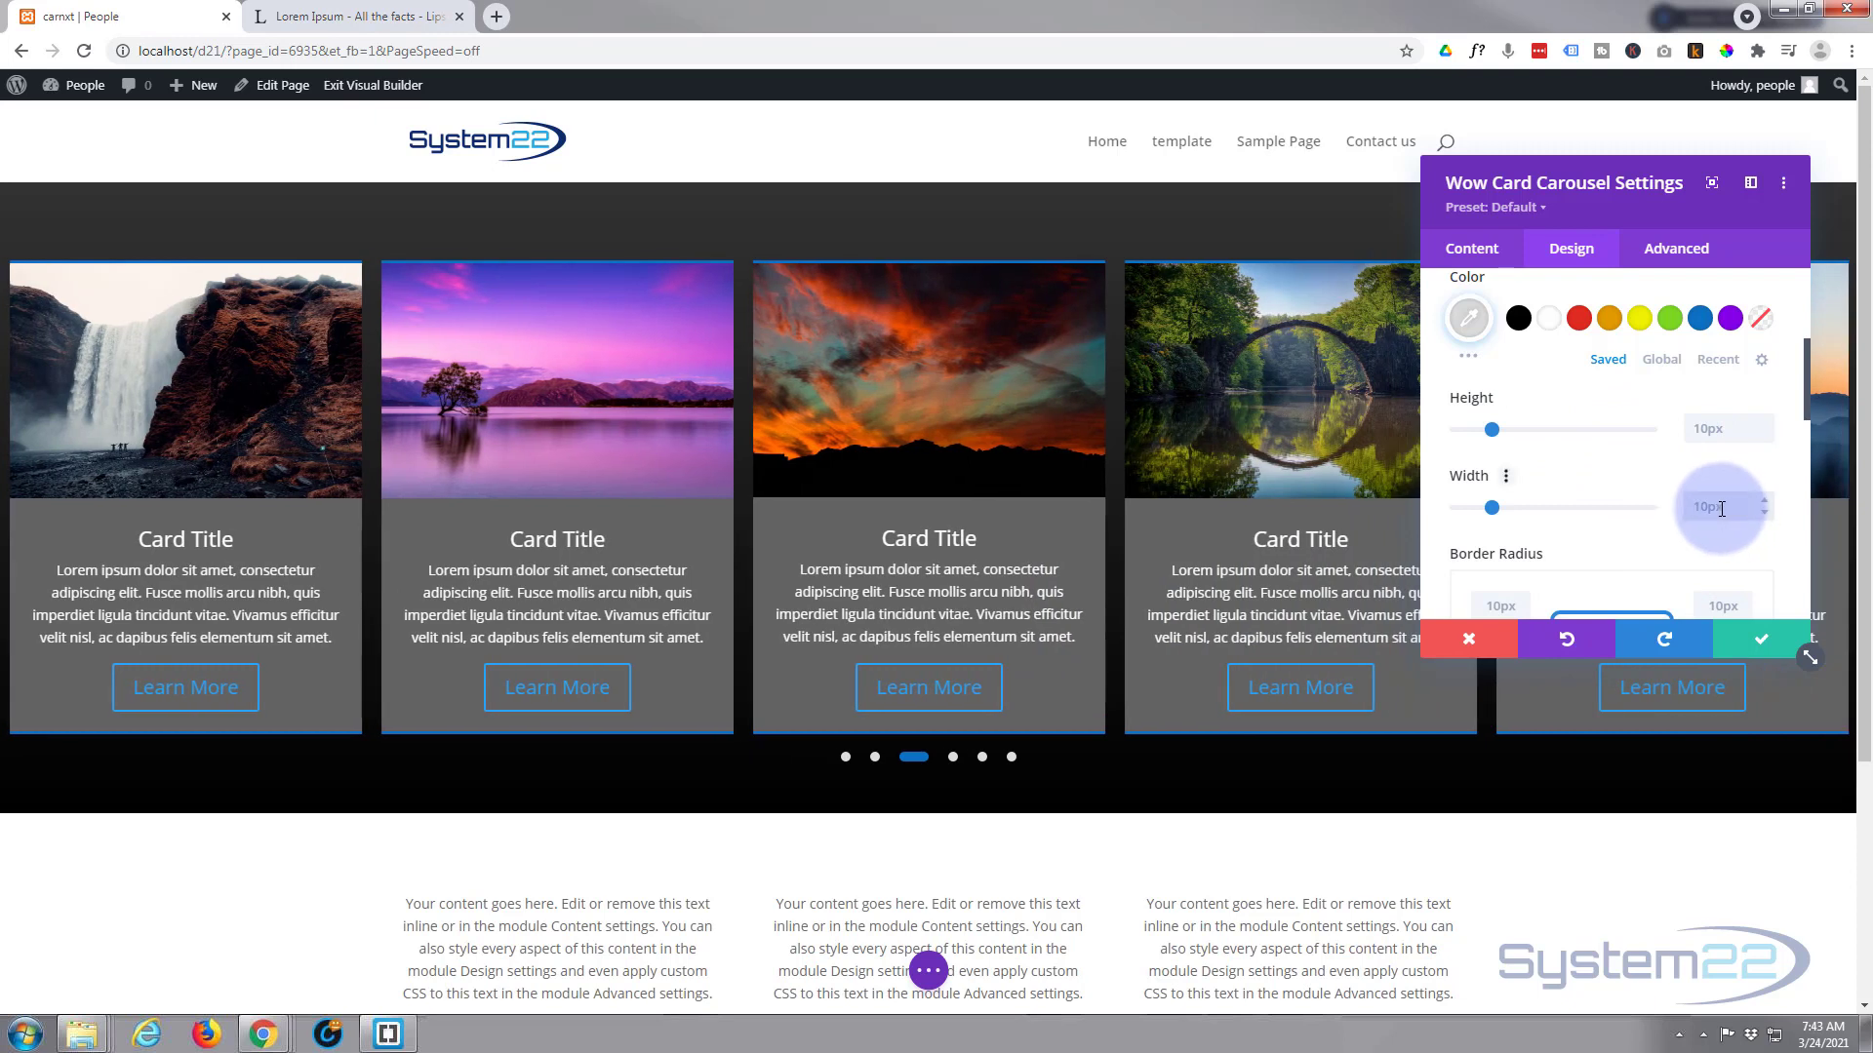
{"action": "type", "text": "30"}
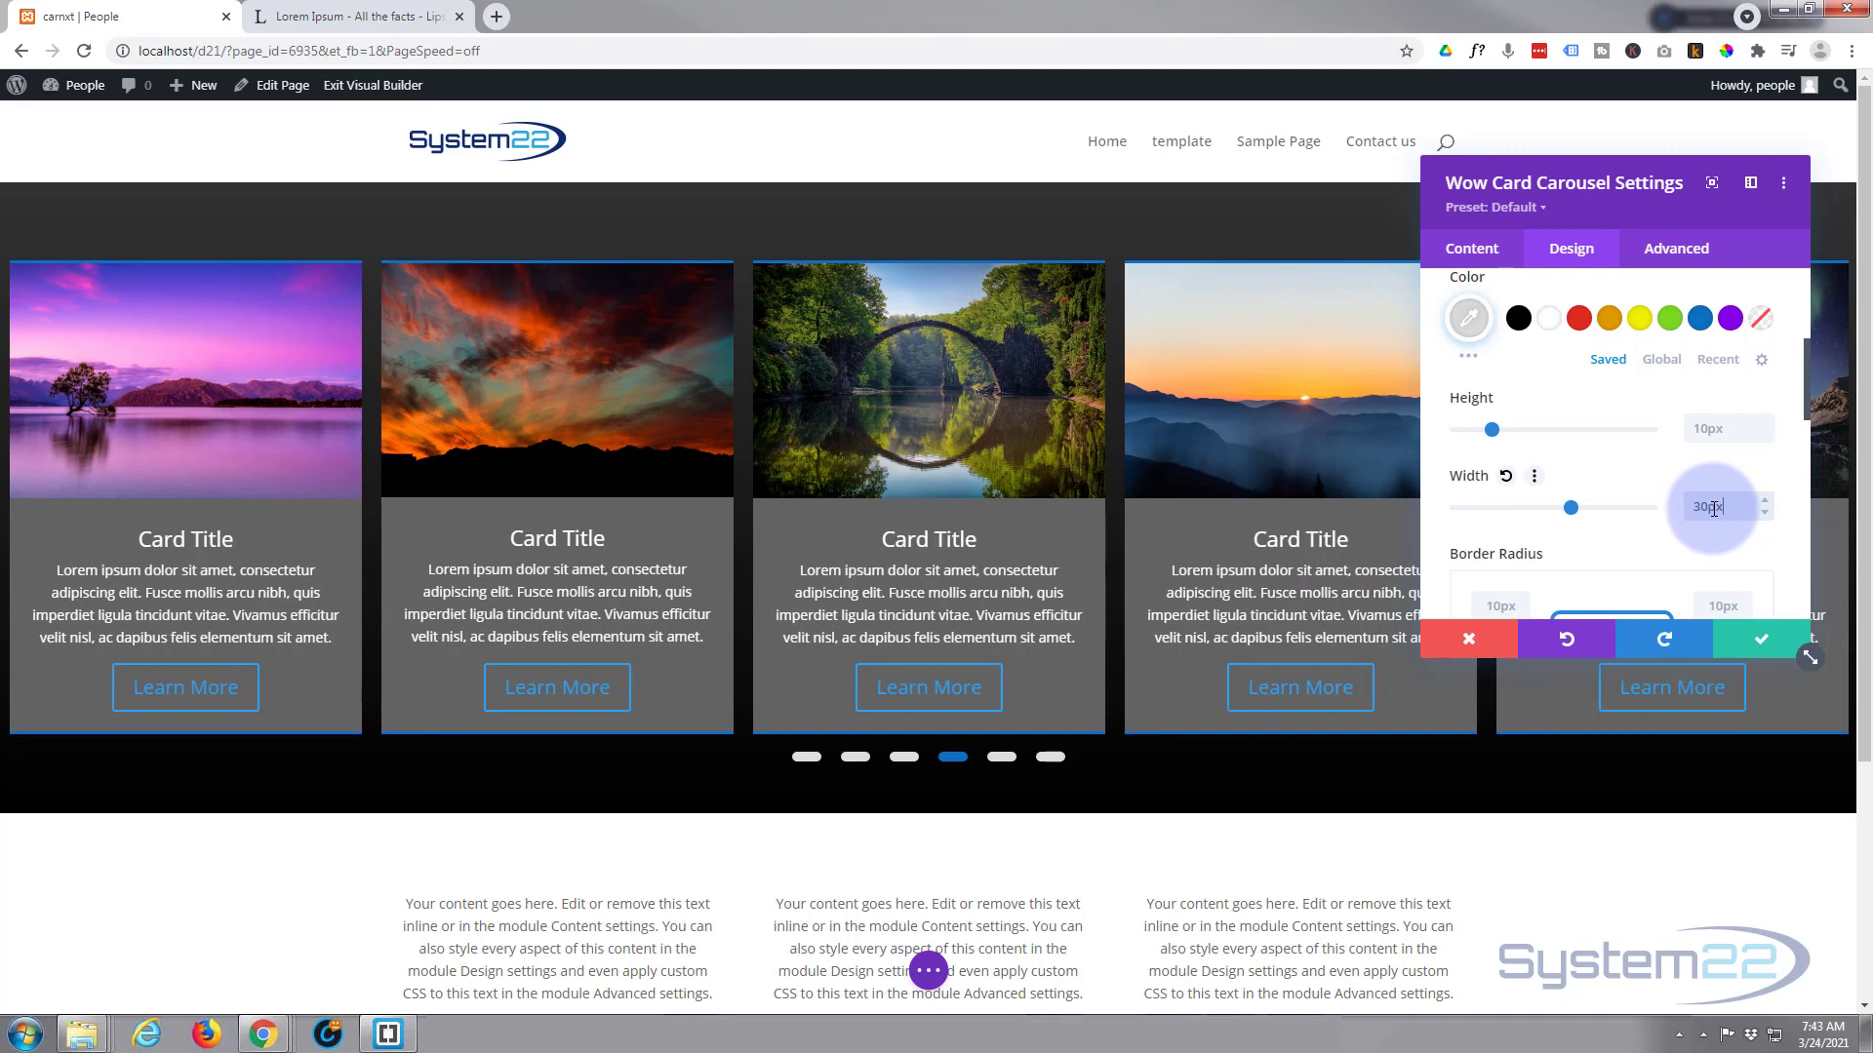
{"action": "key", "text": "Return"}
{"action": "scroll", "coordinate": [1707, 510], "scroll_direction": "down", "scroll_amount": 1}
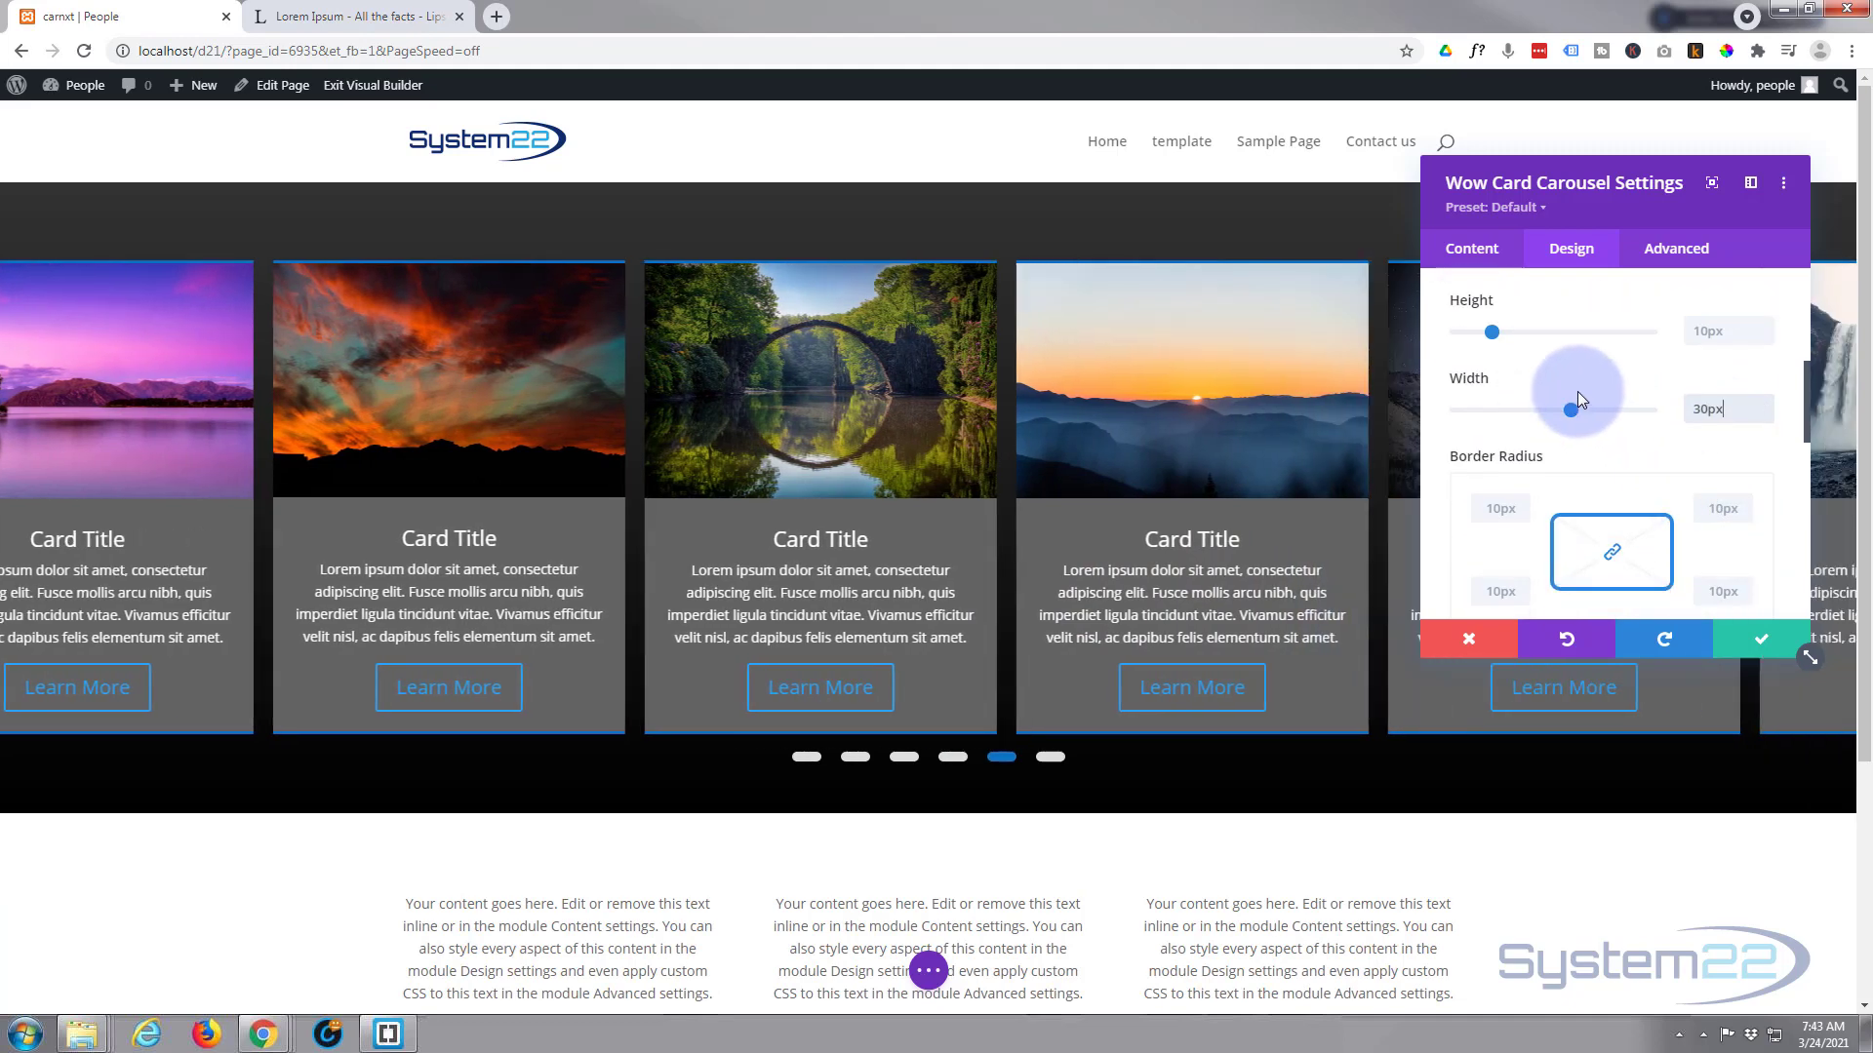
{"action": "left_click", "coordinate": [1499, 503]}
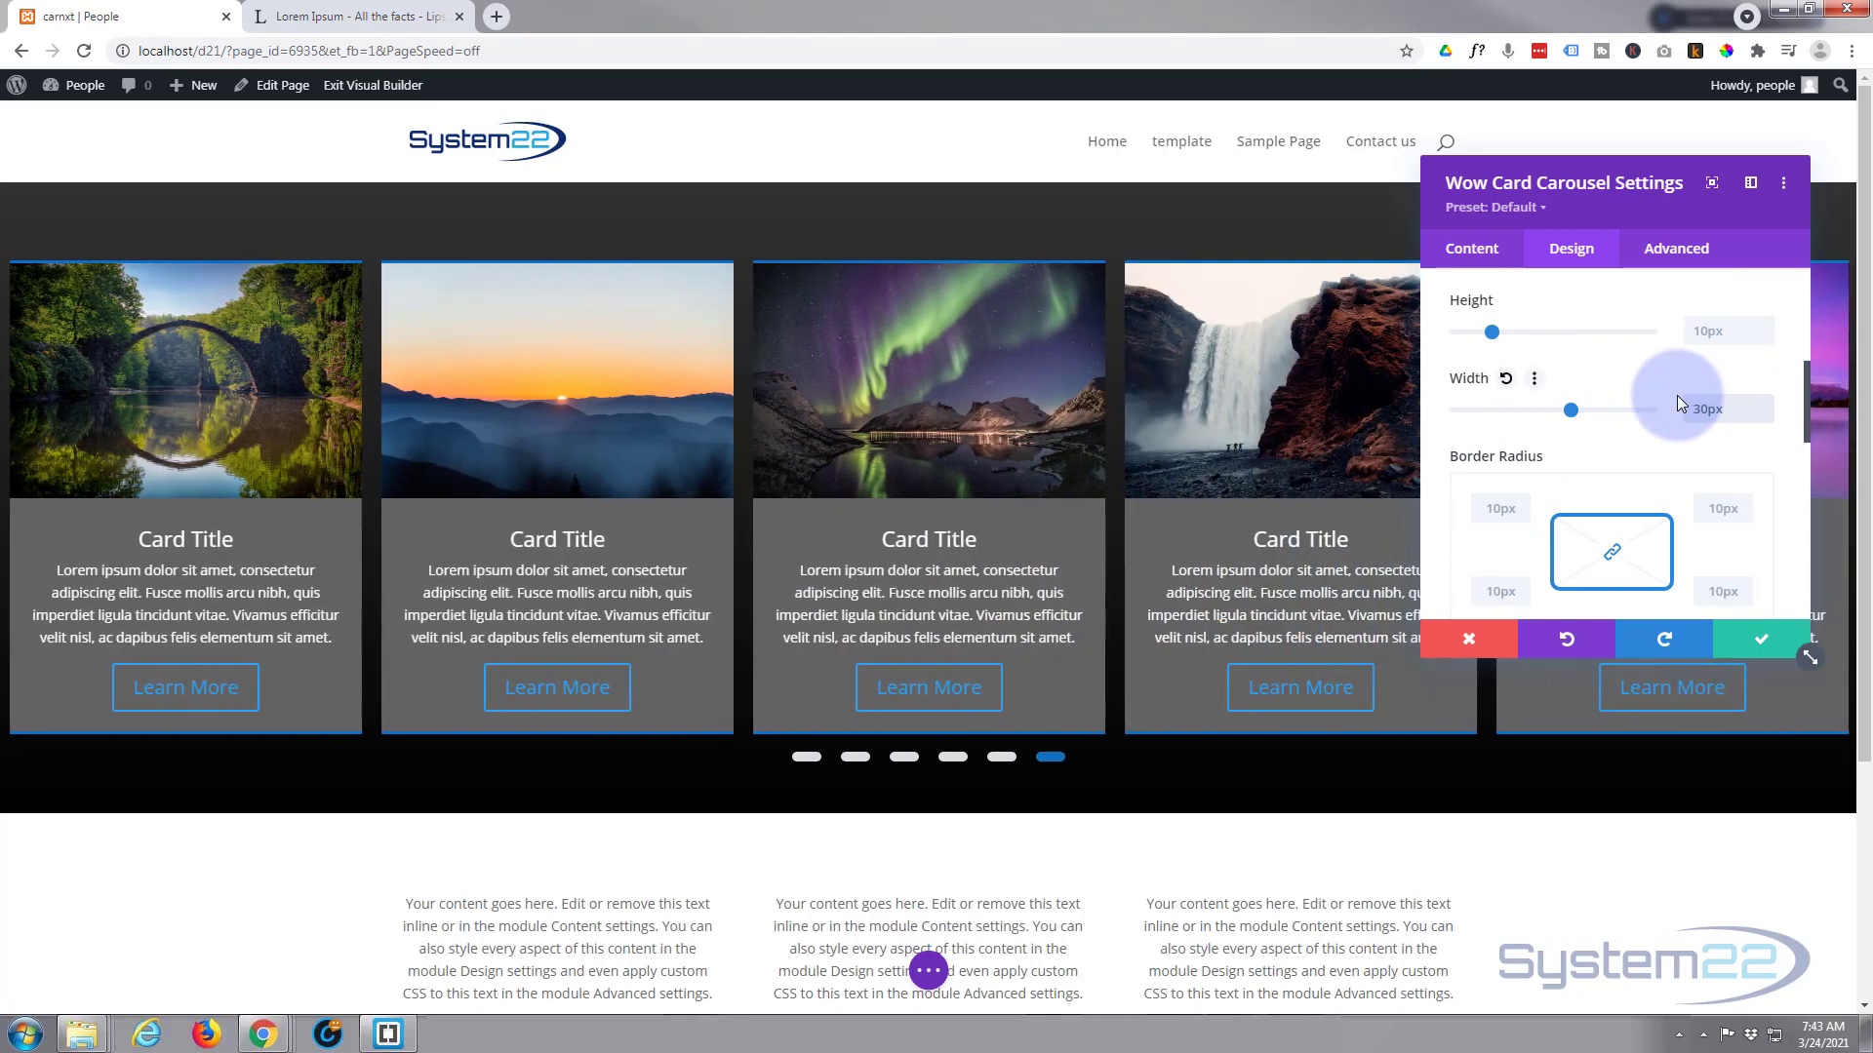
Set the pagination's vertical position to 30px and save the carousel module settings
{"action": "scroll", "coordinate": [1548, 407], "scroll_direction": "down", "scroll_amount": 3}
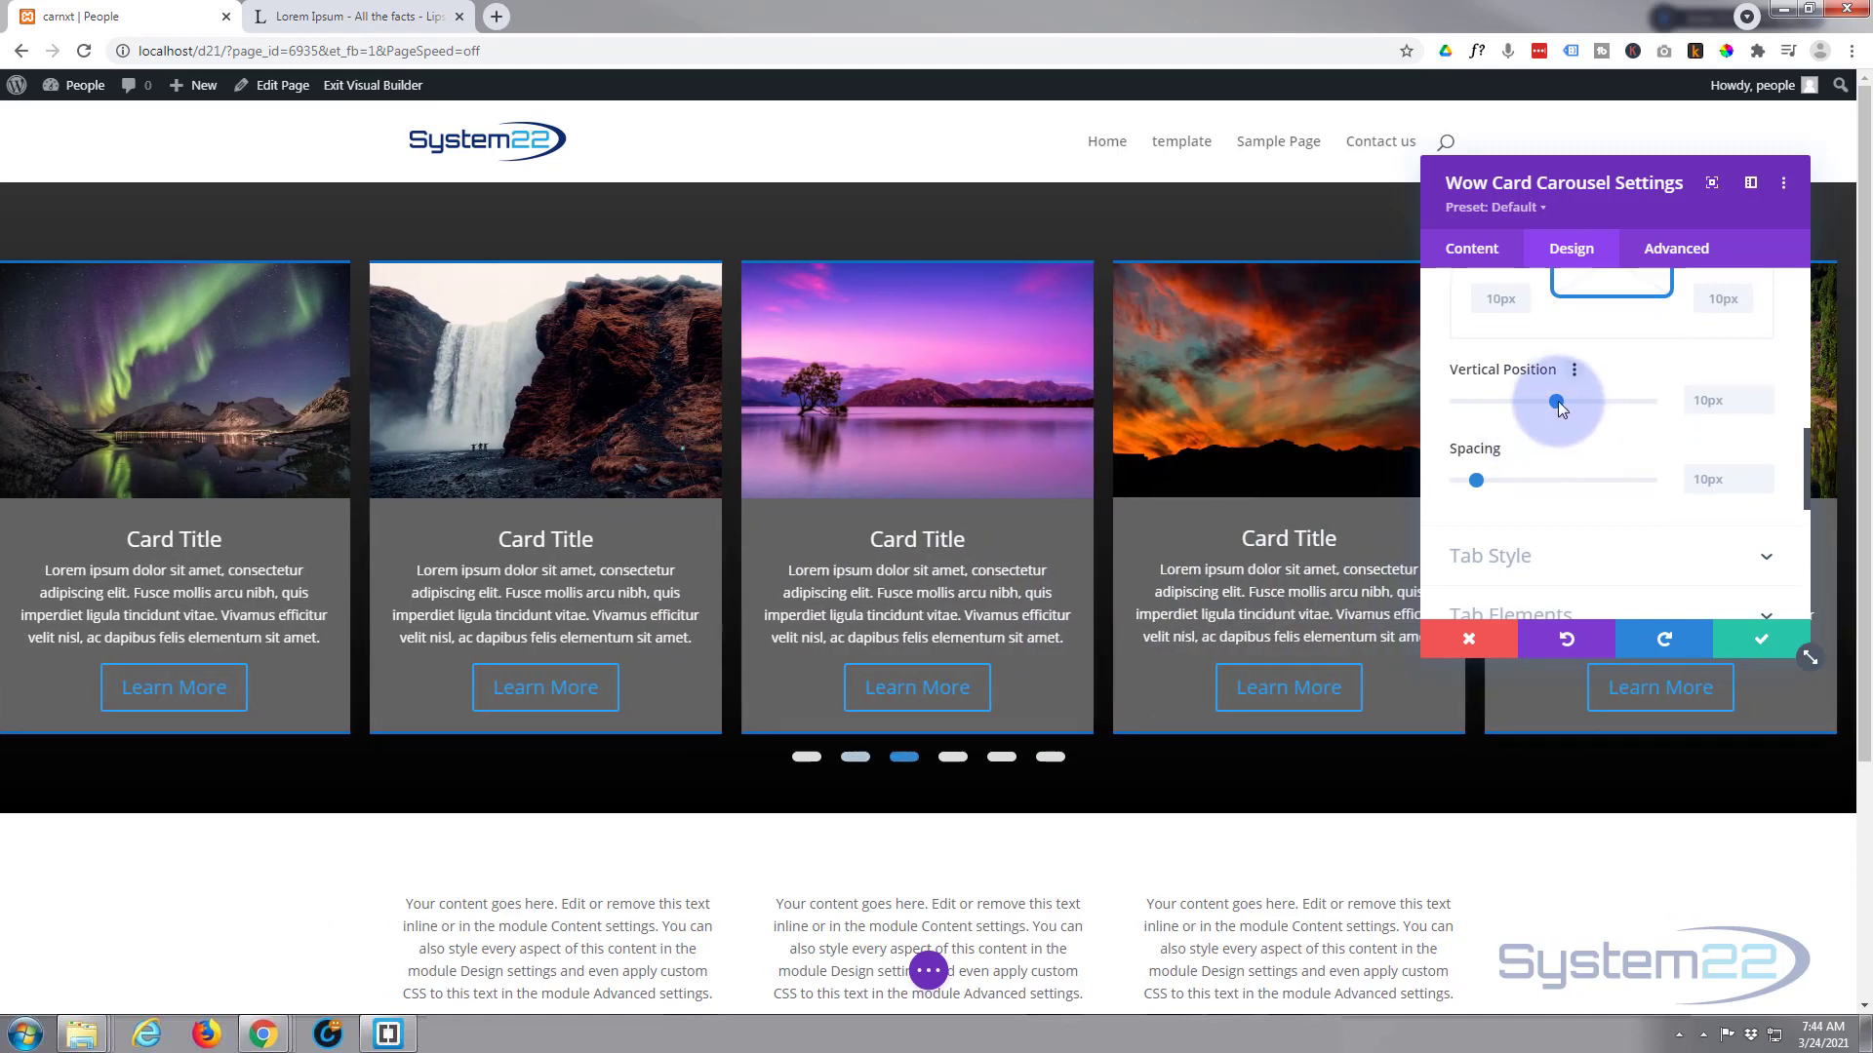
{"action": "left_click_drag", "start_coordinate": [1559, 401], "coordinate": [1508, 408]}
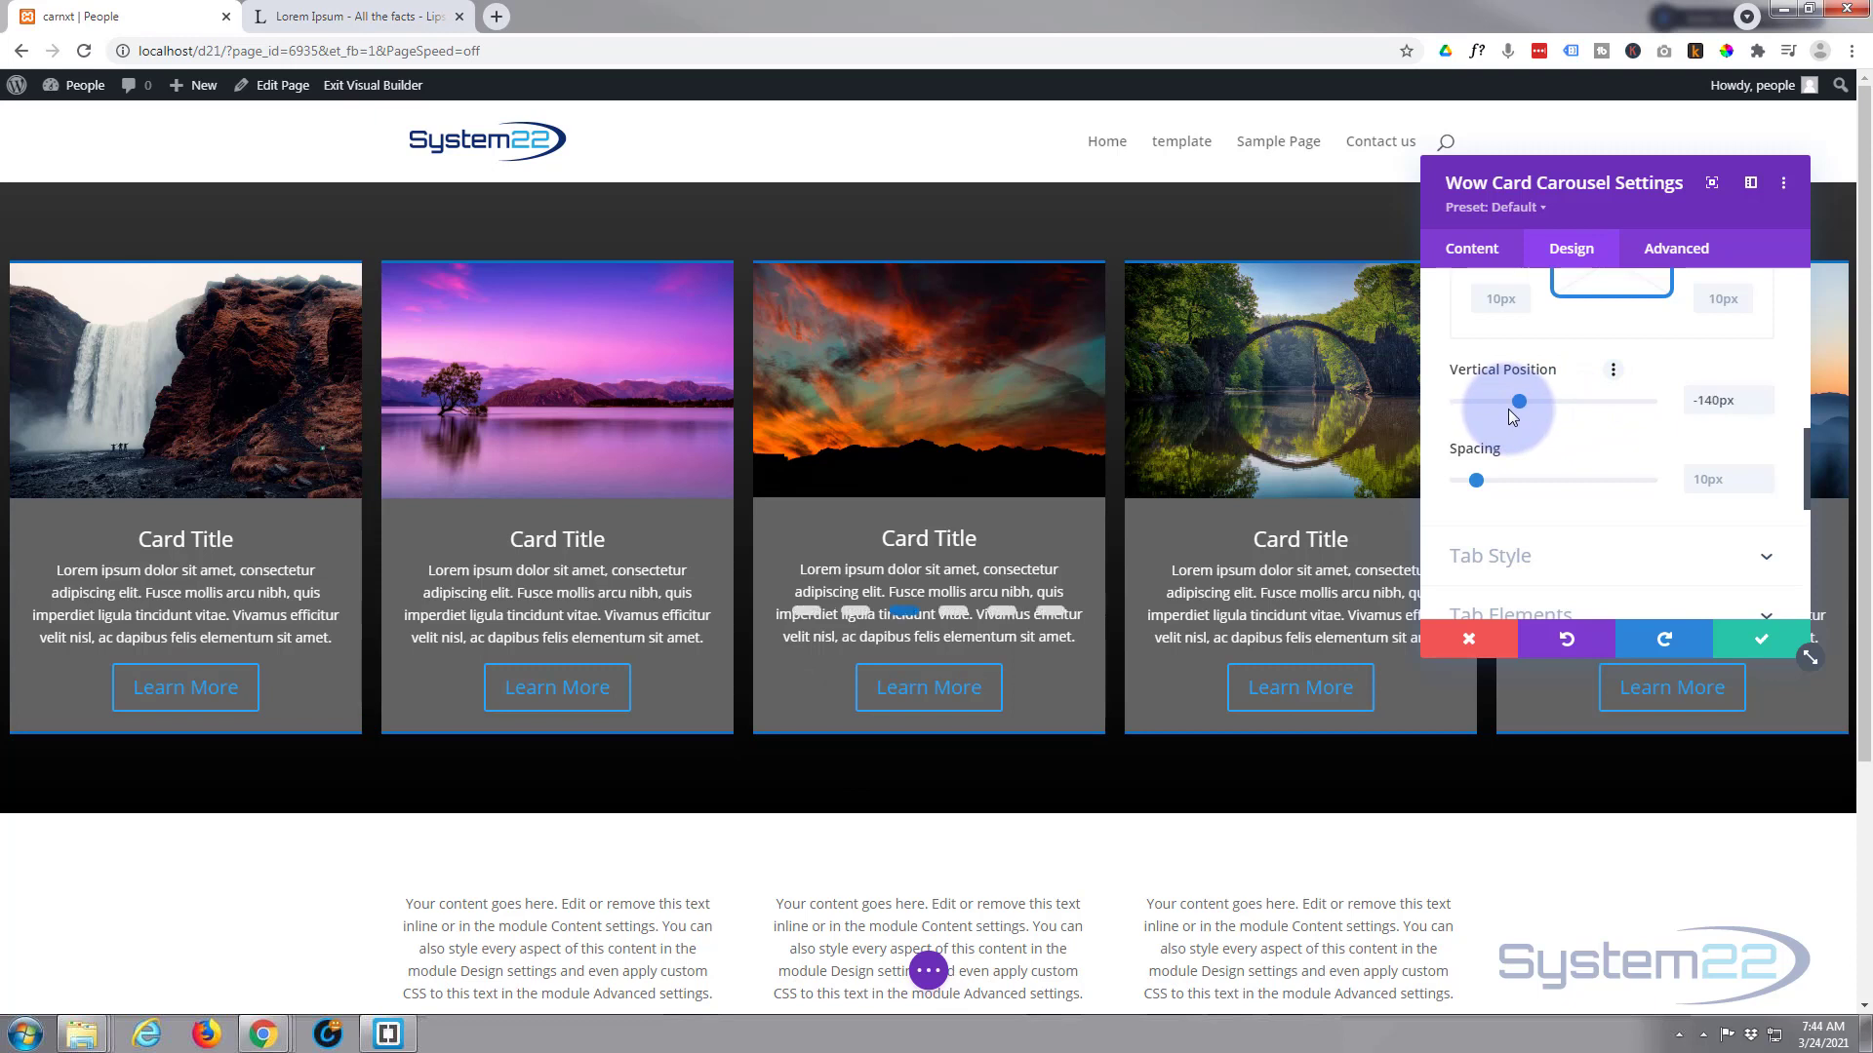
{"action": "left_click_drag", "start_coordinate": [1713, 401], "coordinate": [1665, 400]}
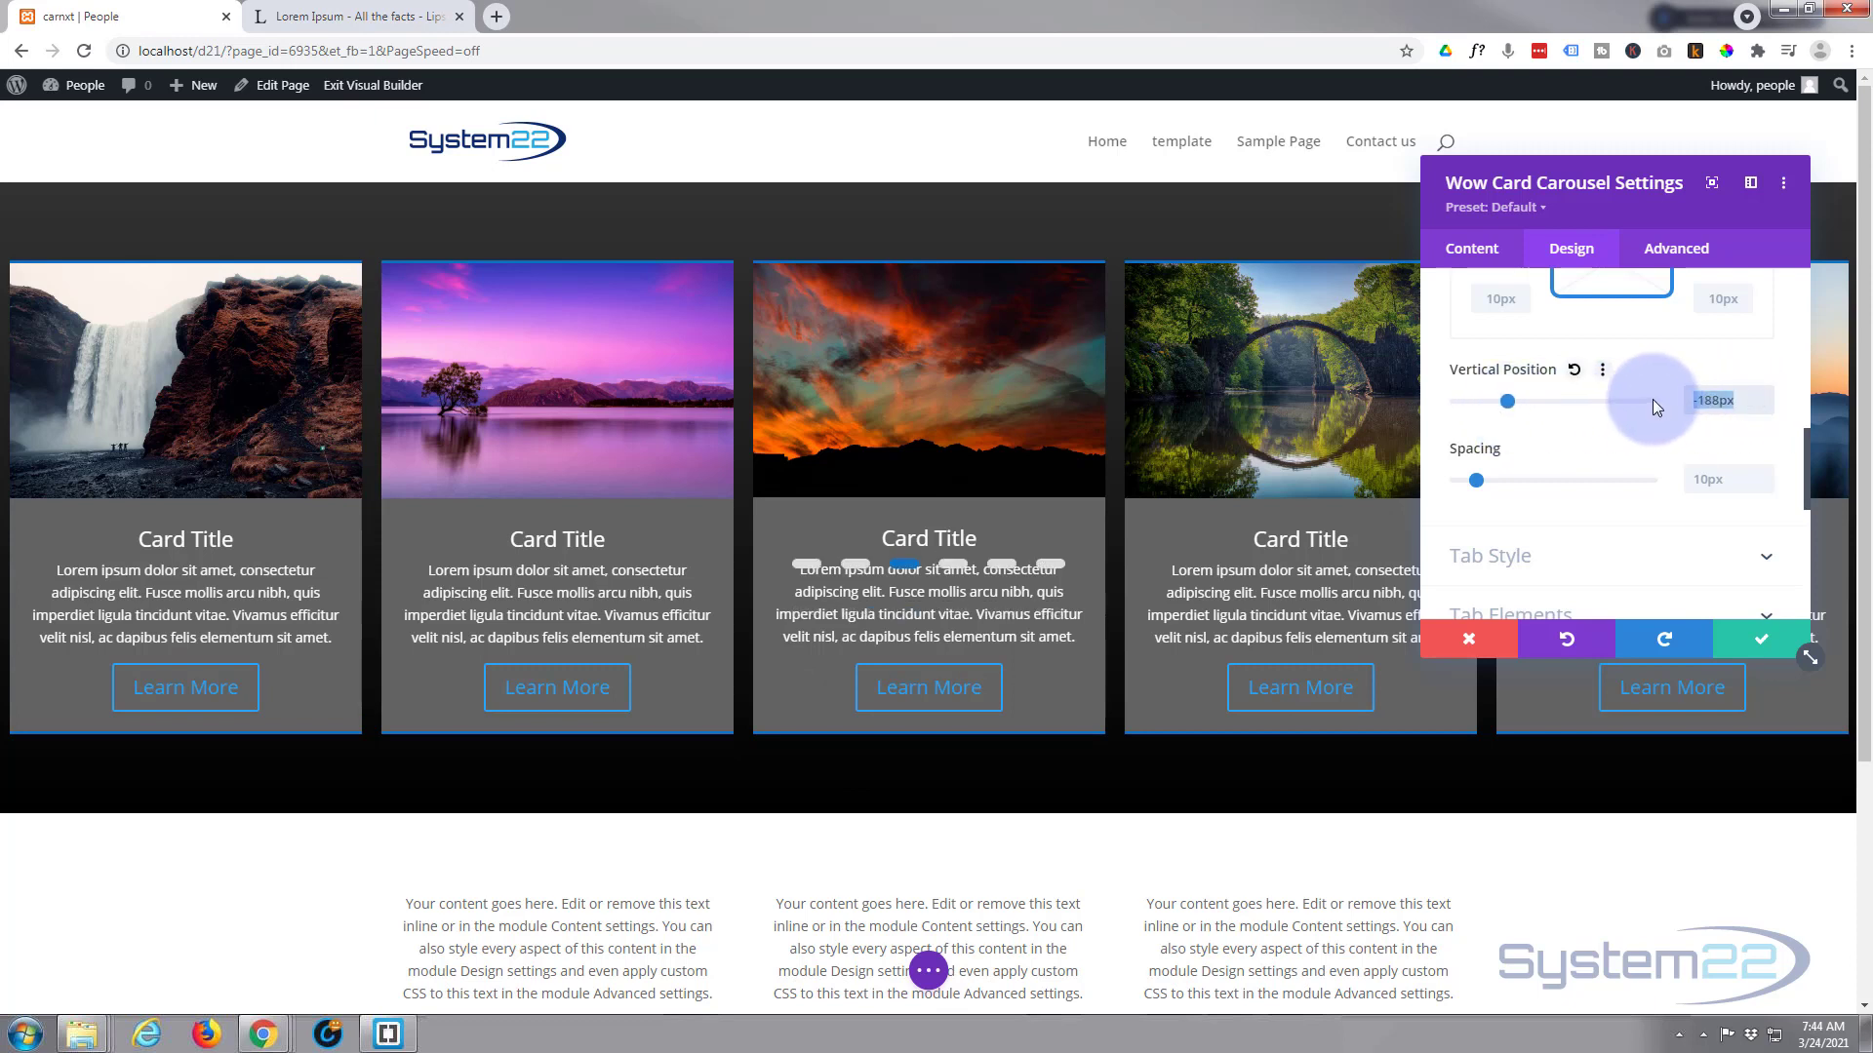
{"action": "type", "text": "30"}
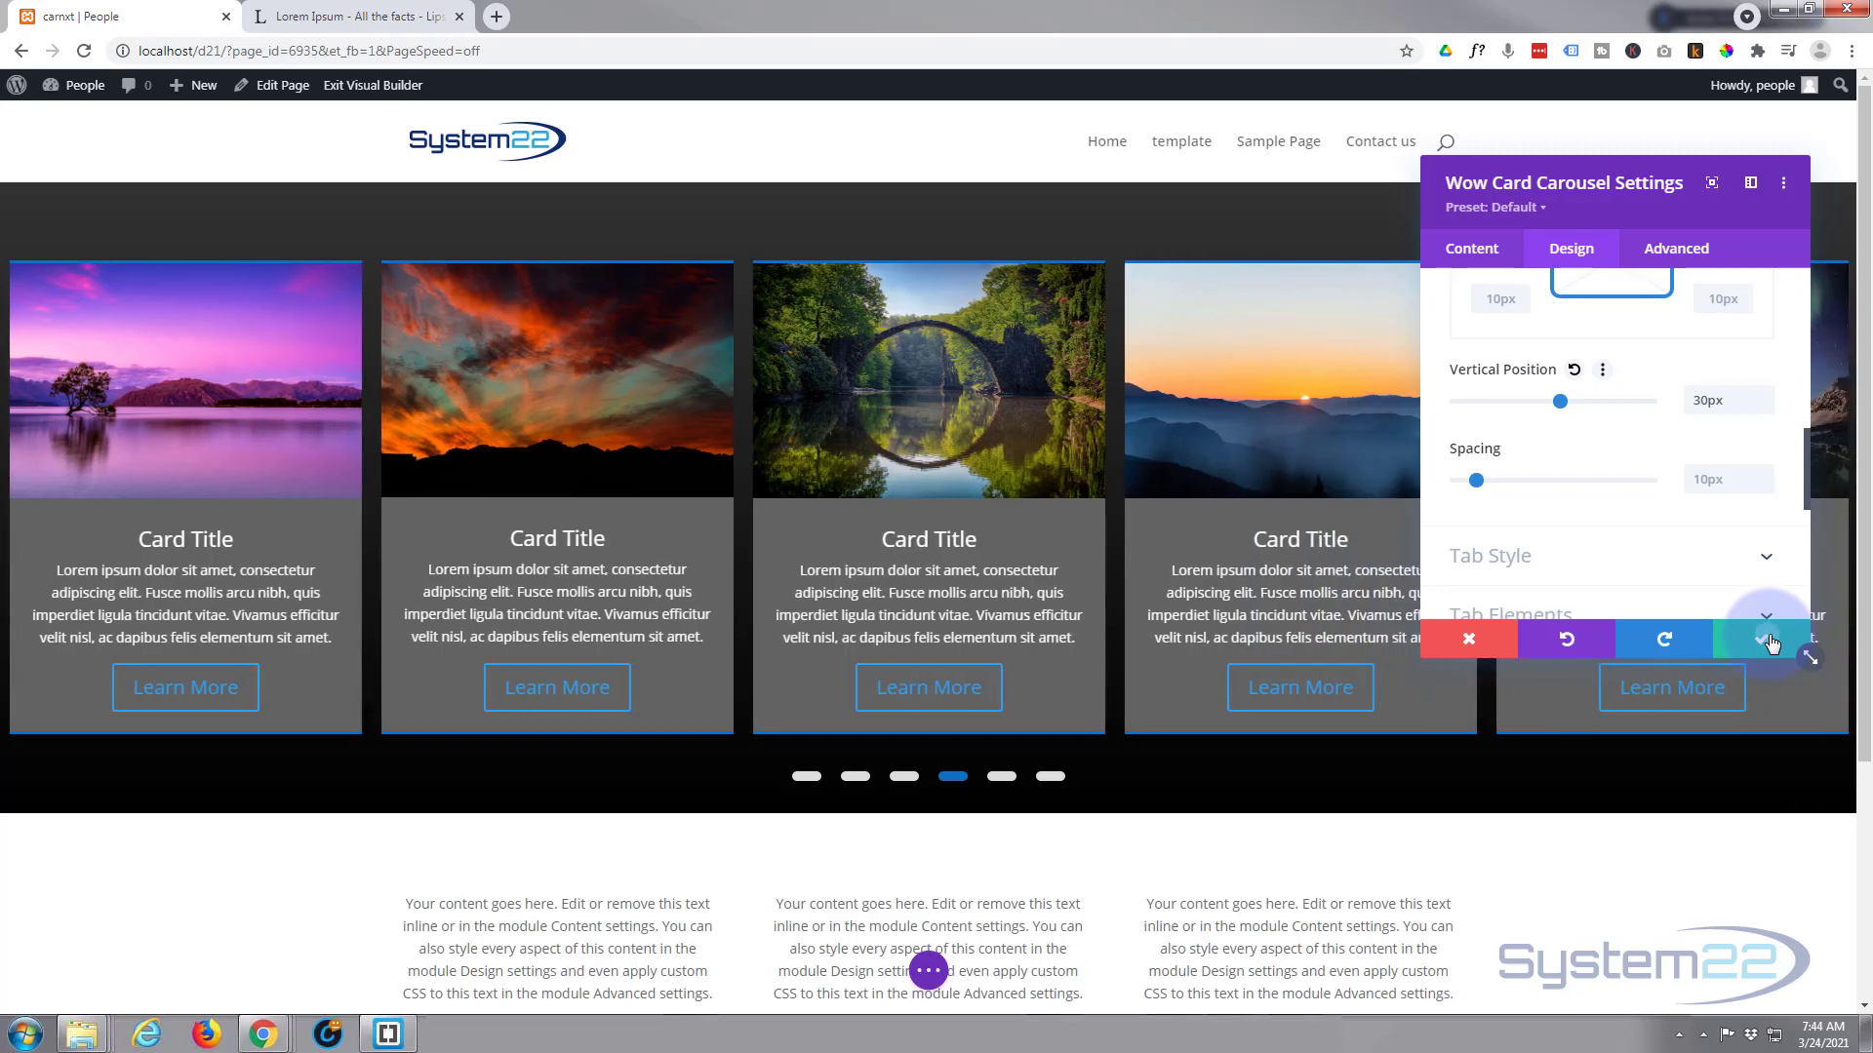
{"action": "left_click", "coordinate": [1774, 644]}
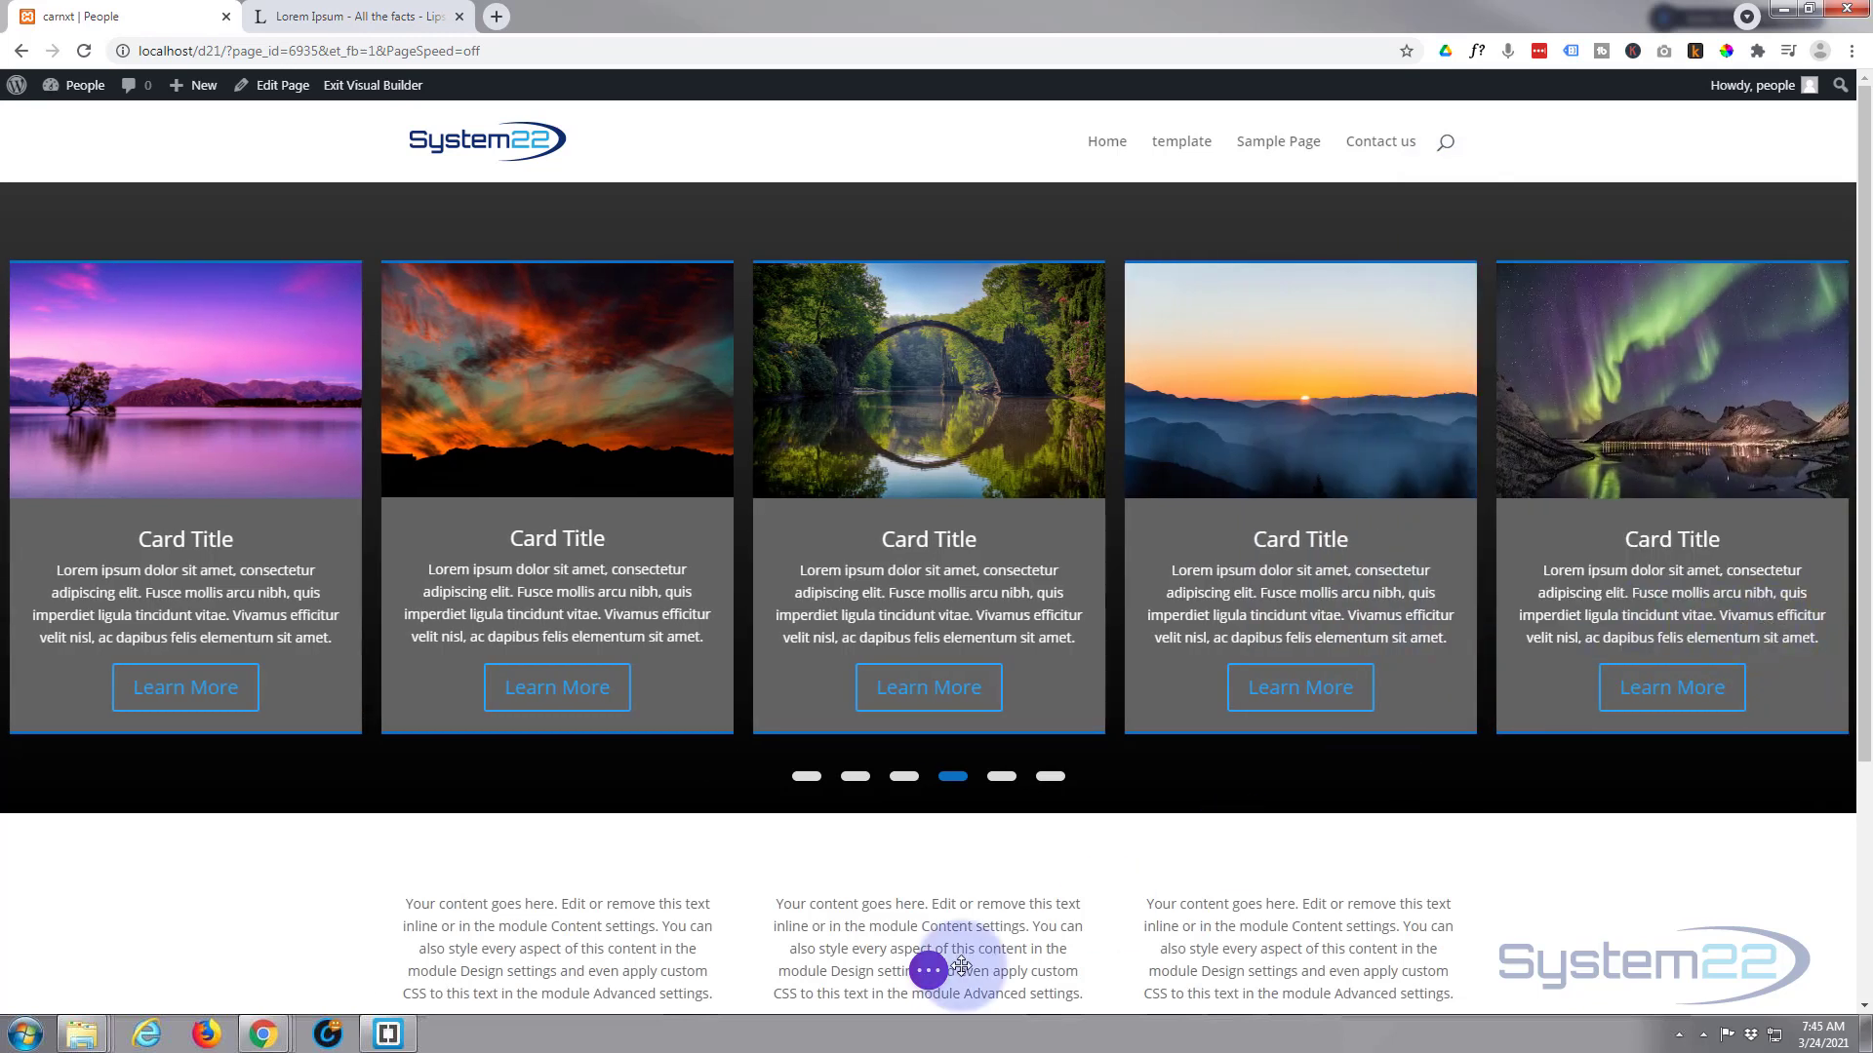
Save the page as a draft and exit the Visual Builder
{"action": "left_click", "coordinate": [928, 970]}
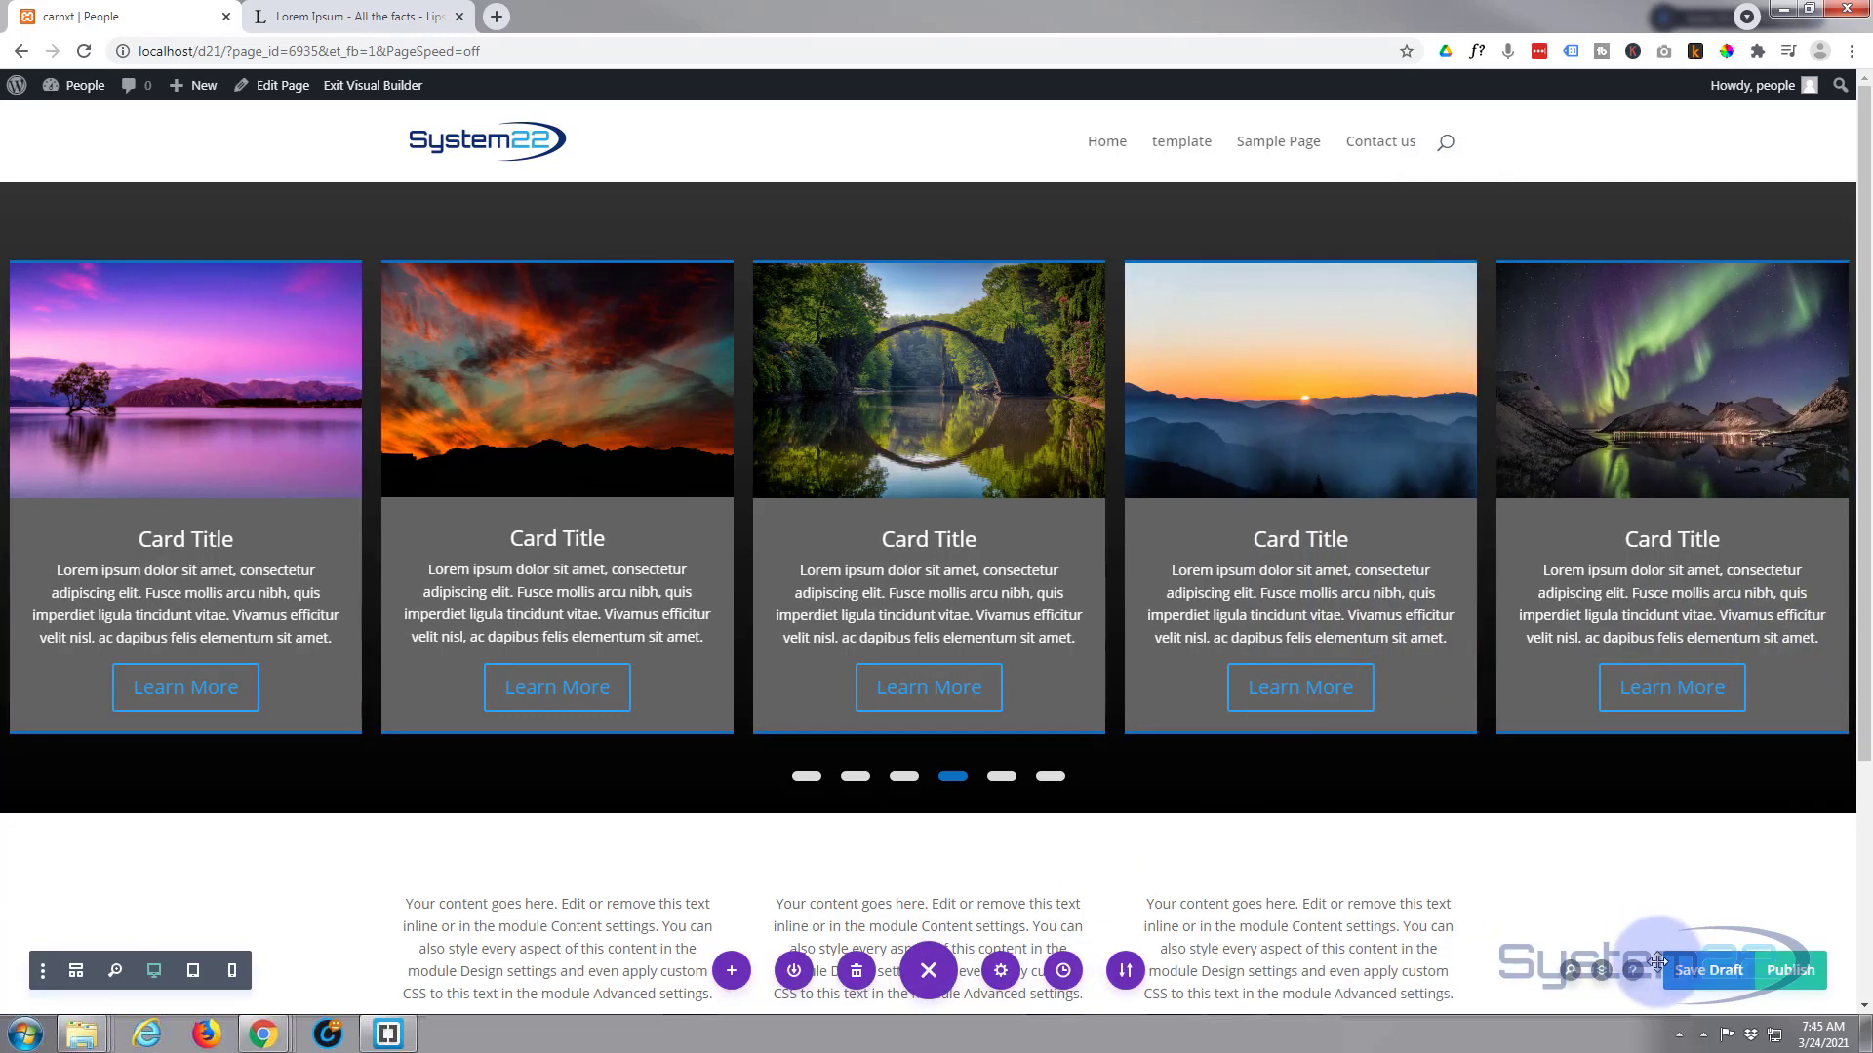
{"action": "left_click", "coordinate": [1695, 978]}
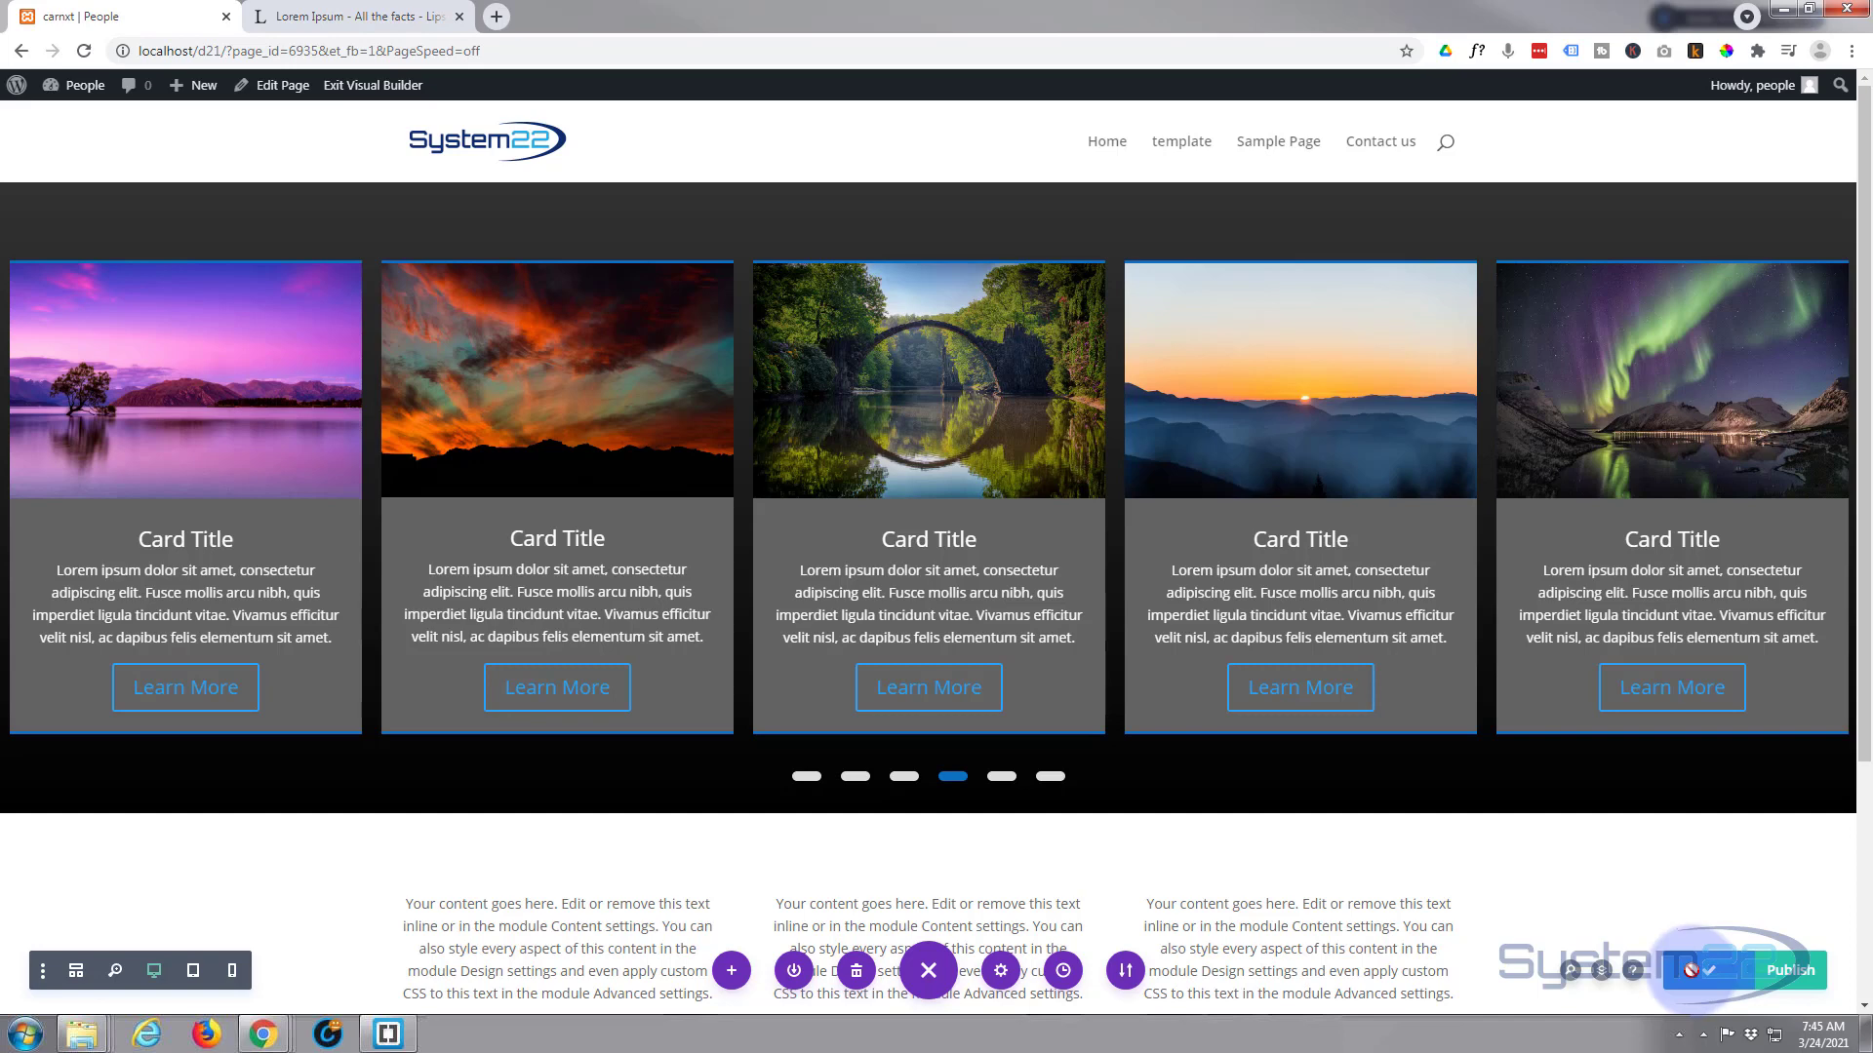
{"action": "left_click", "coordinate": [379, 85]}
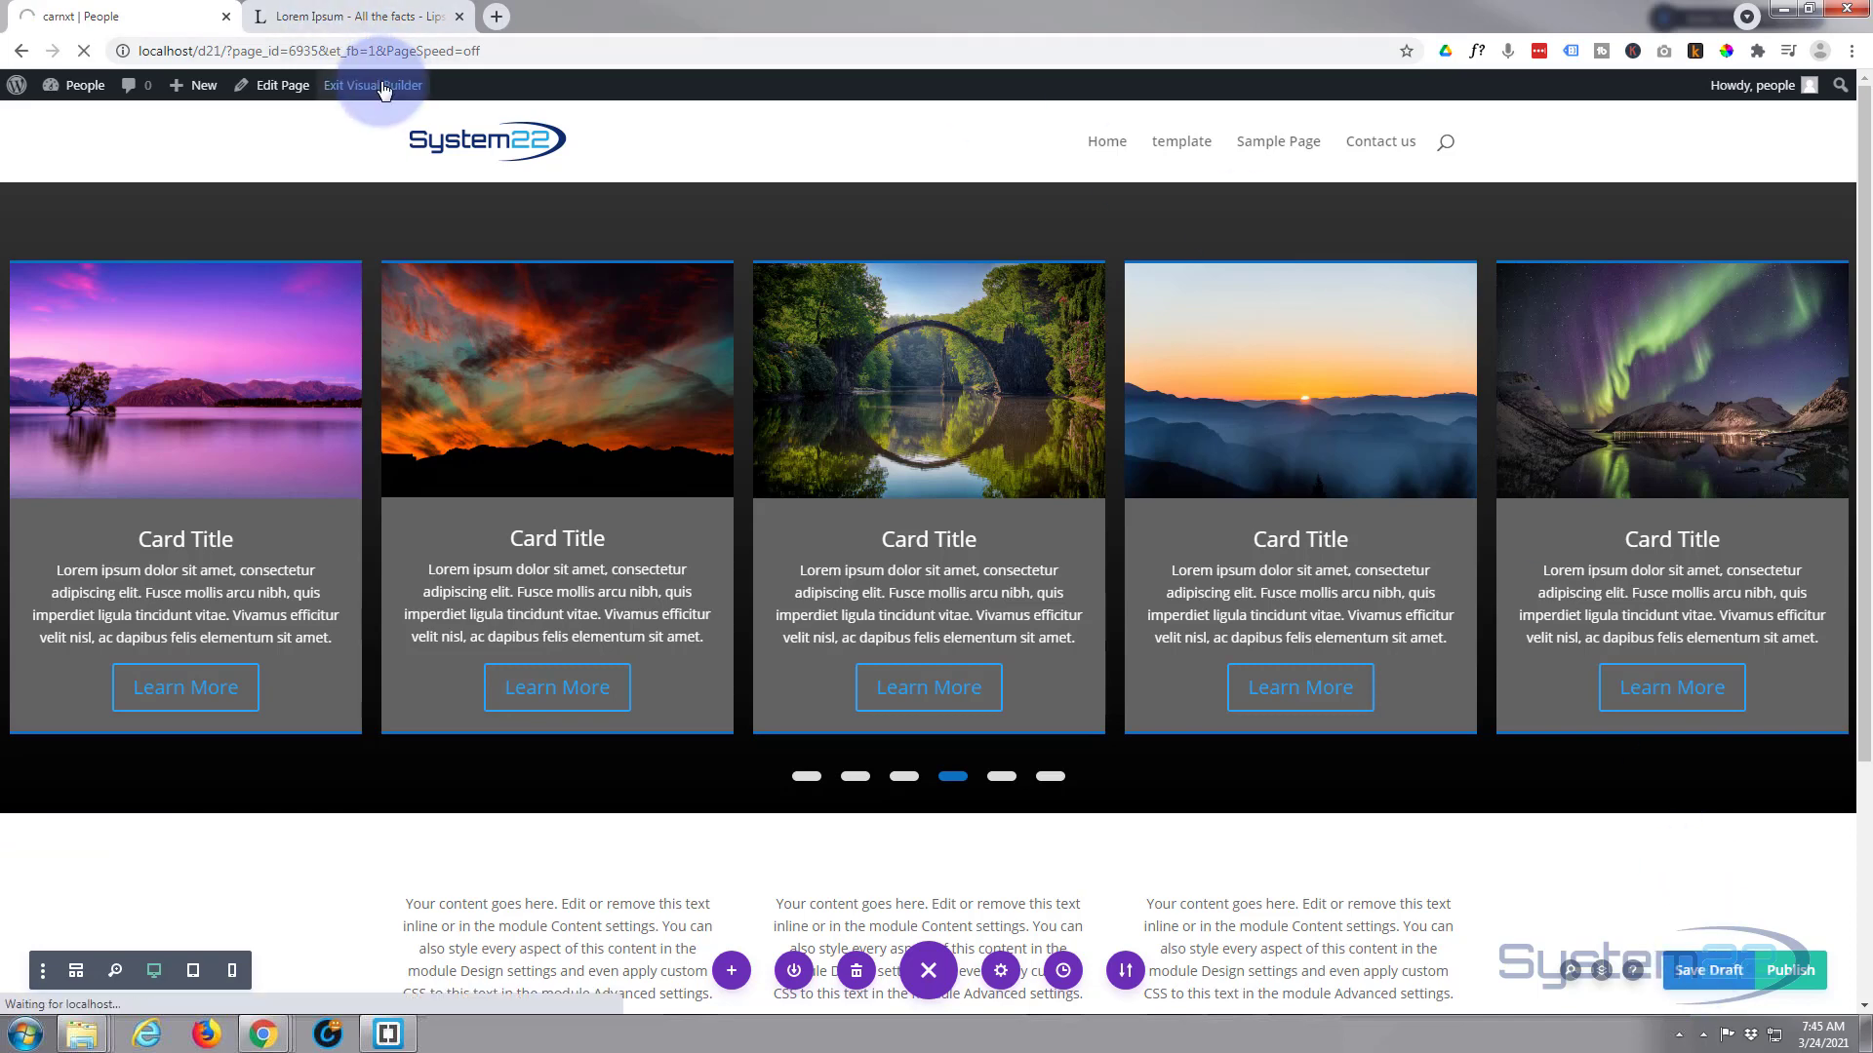